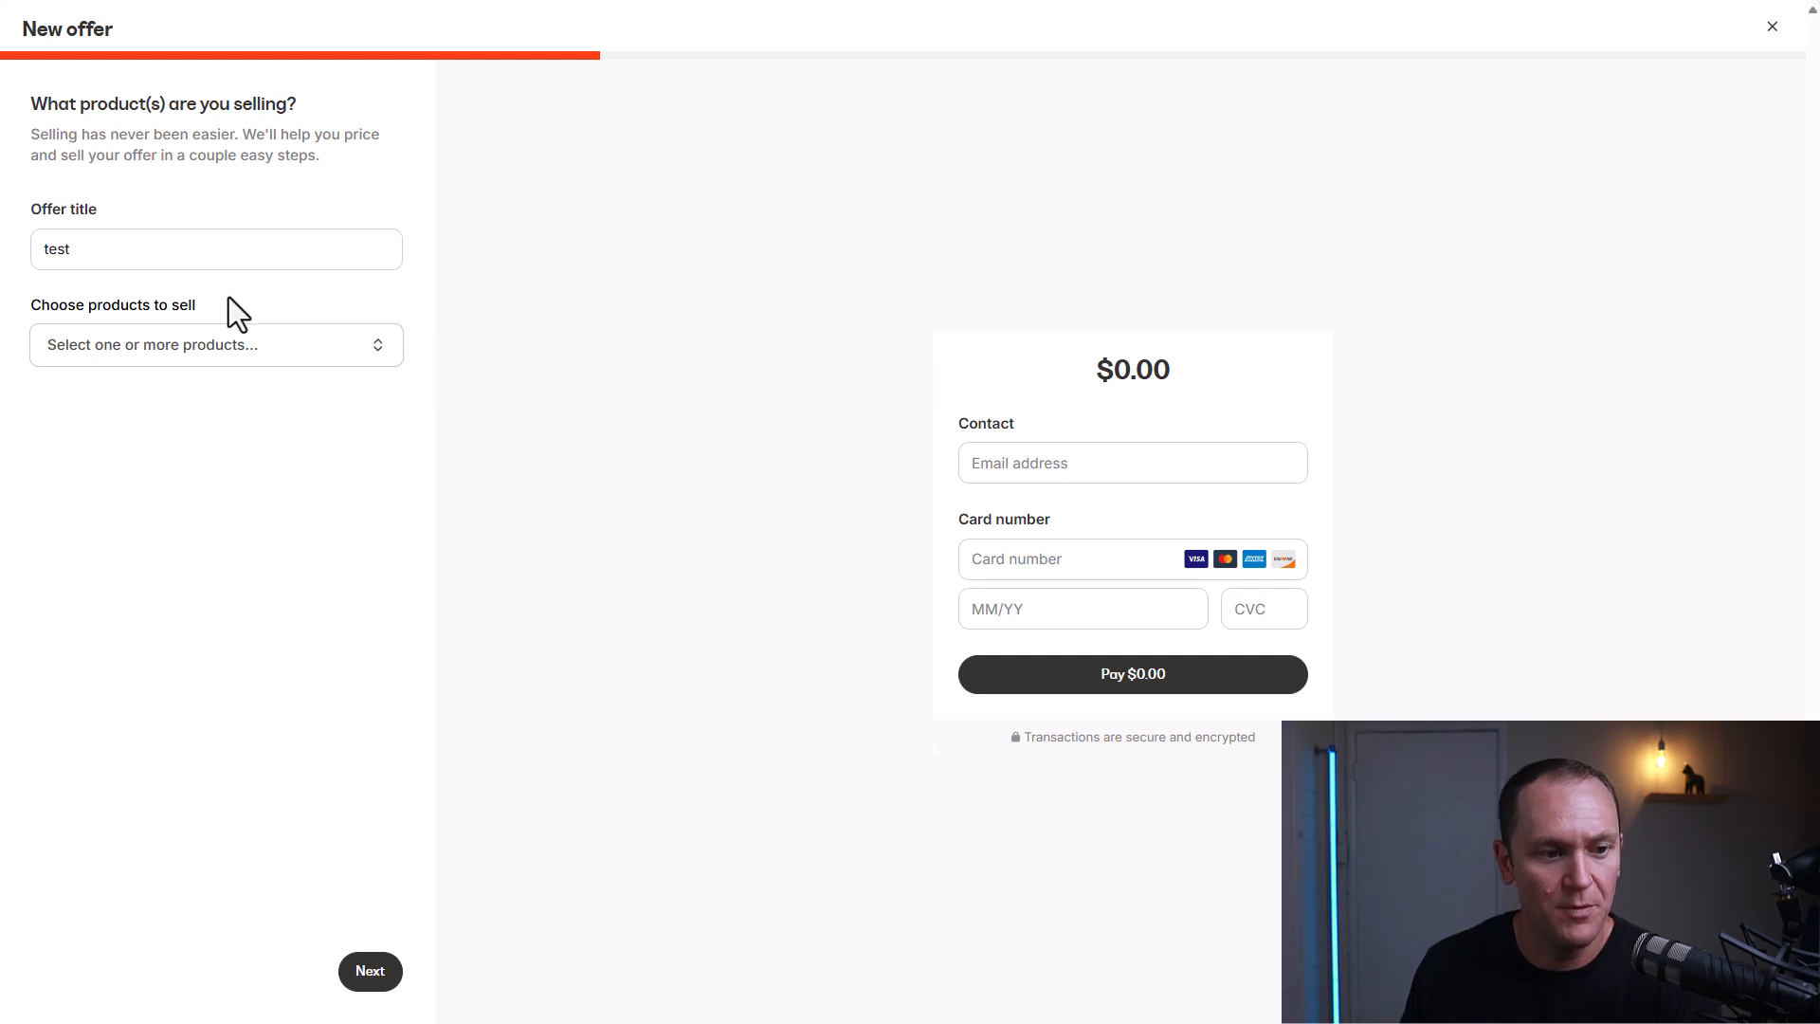
- Browse the list of products that can be sold with the offer without choosing one
mouse_move(230, 298)
left_mouse_down()
mouse_move(29, 306)
mouse_move(222, 304)
left_mouse_up()
left_click(57, 447)
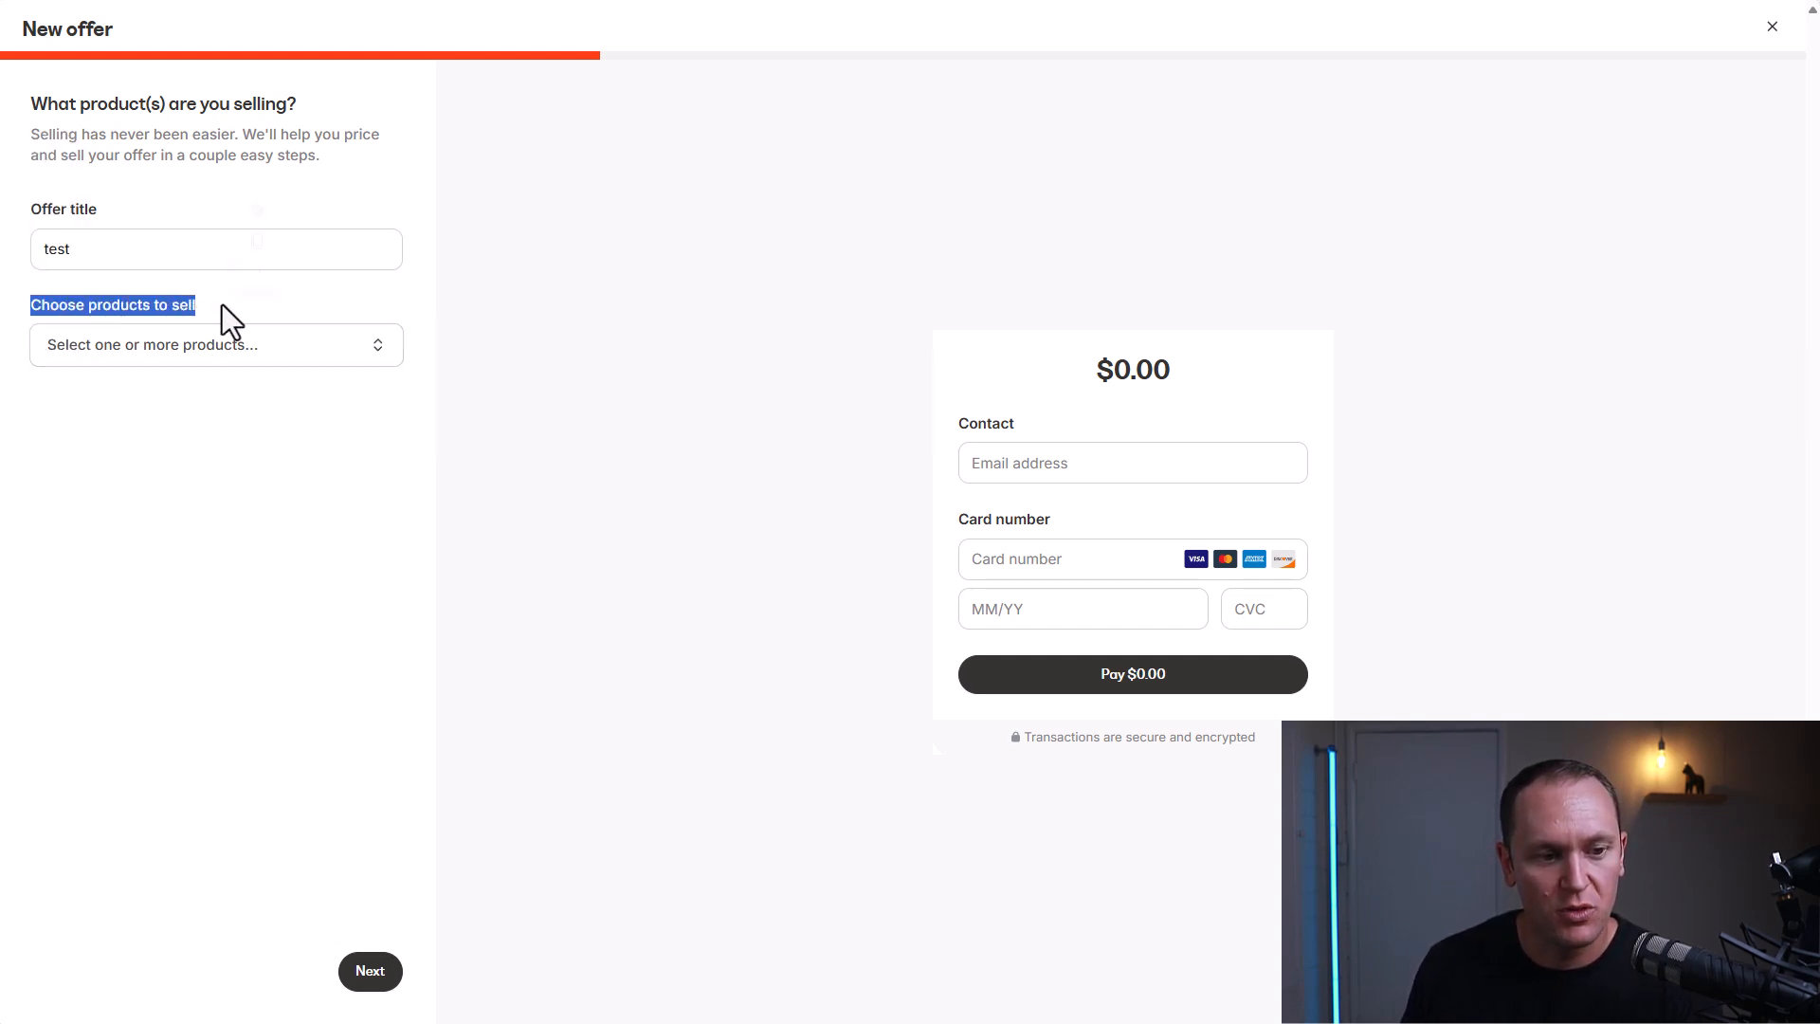
left_click(229, 415)
left_click(258, 359)
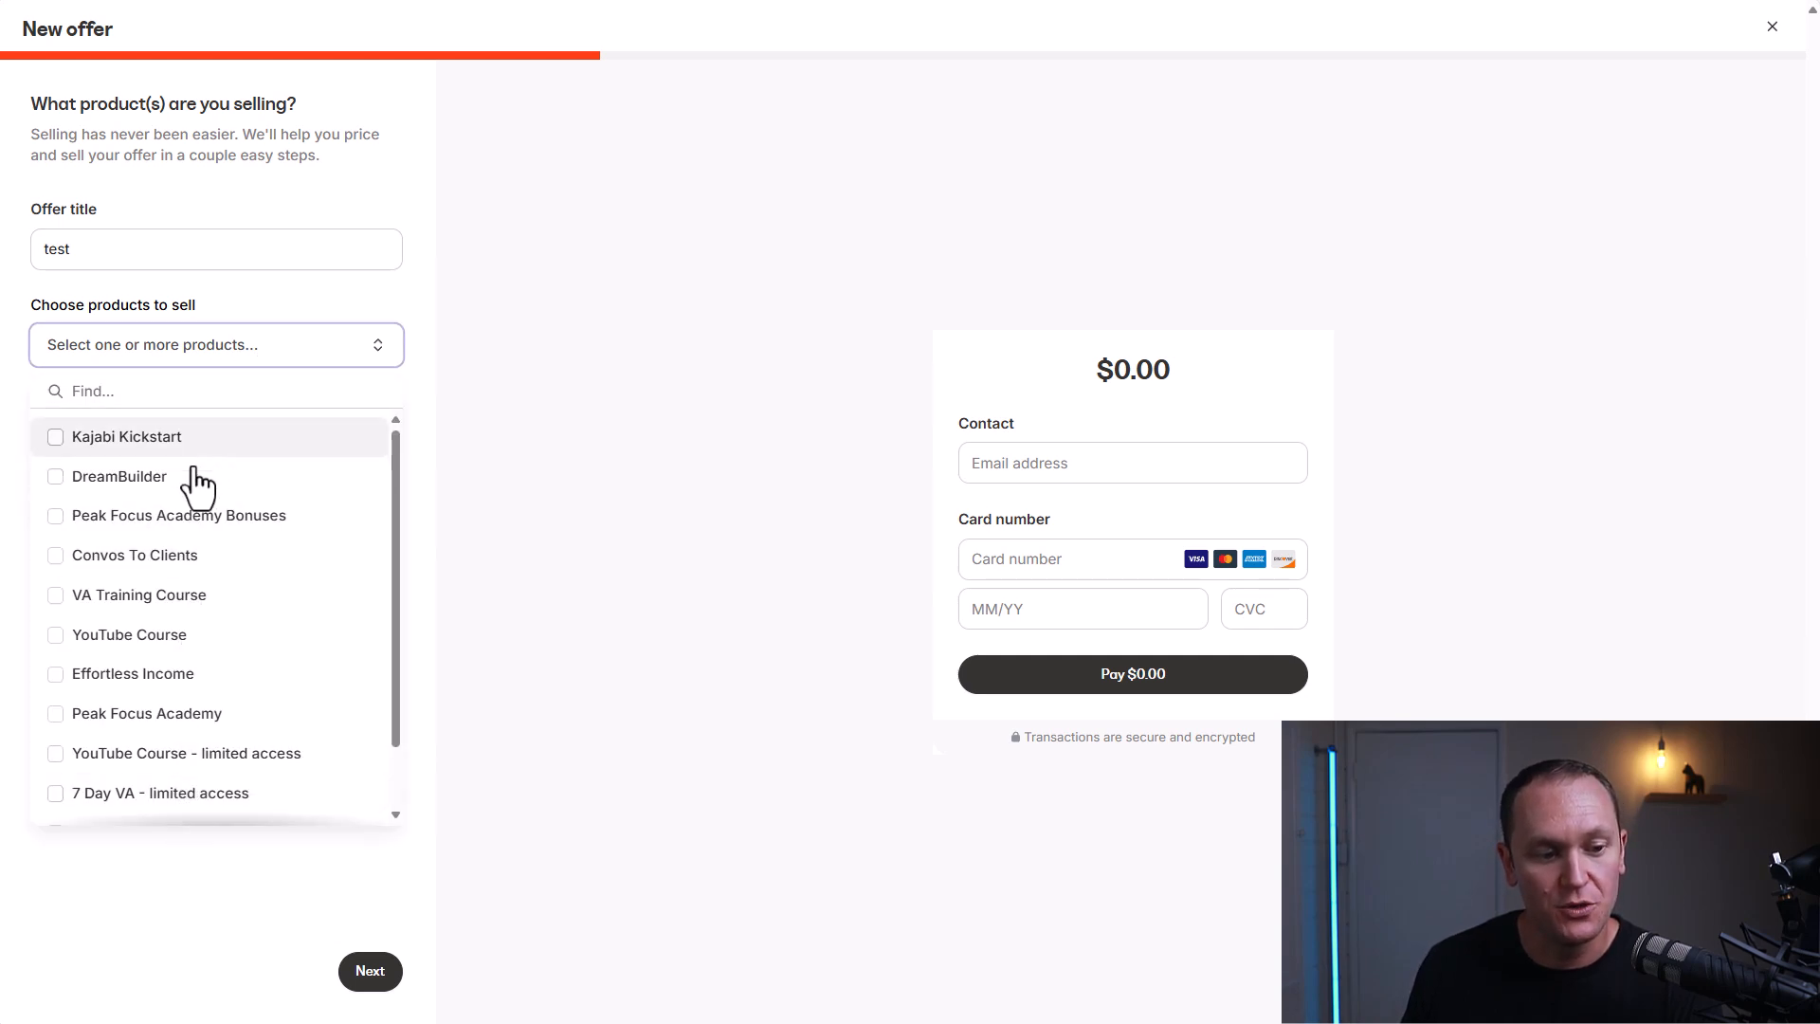
left_click(629, 465)
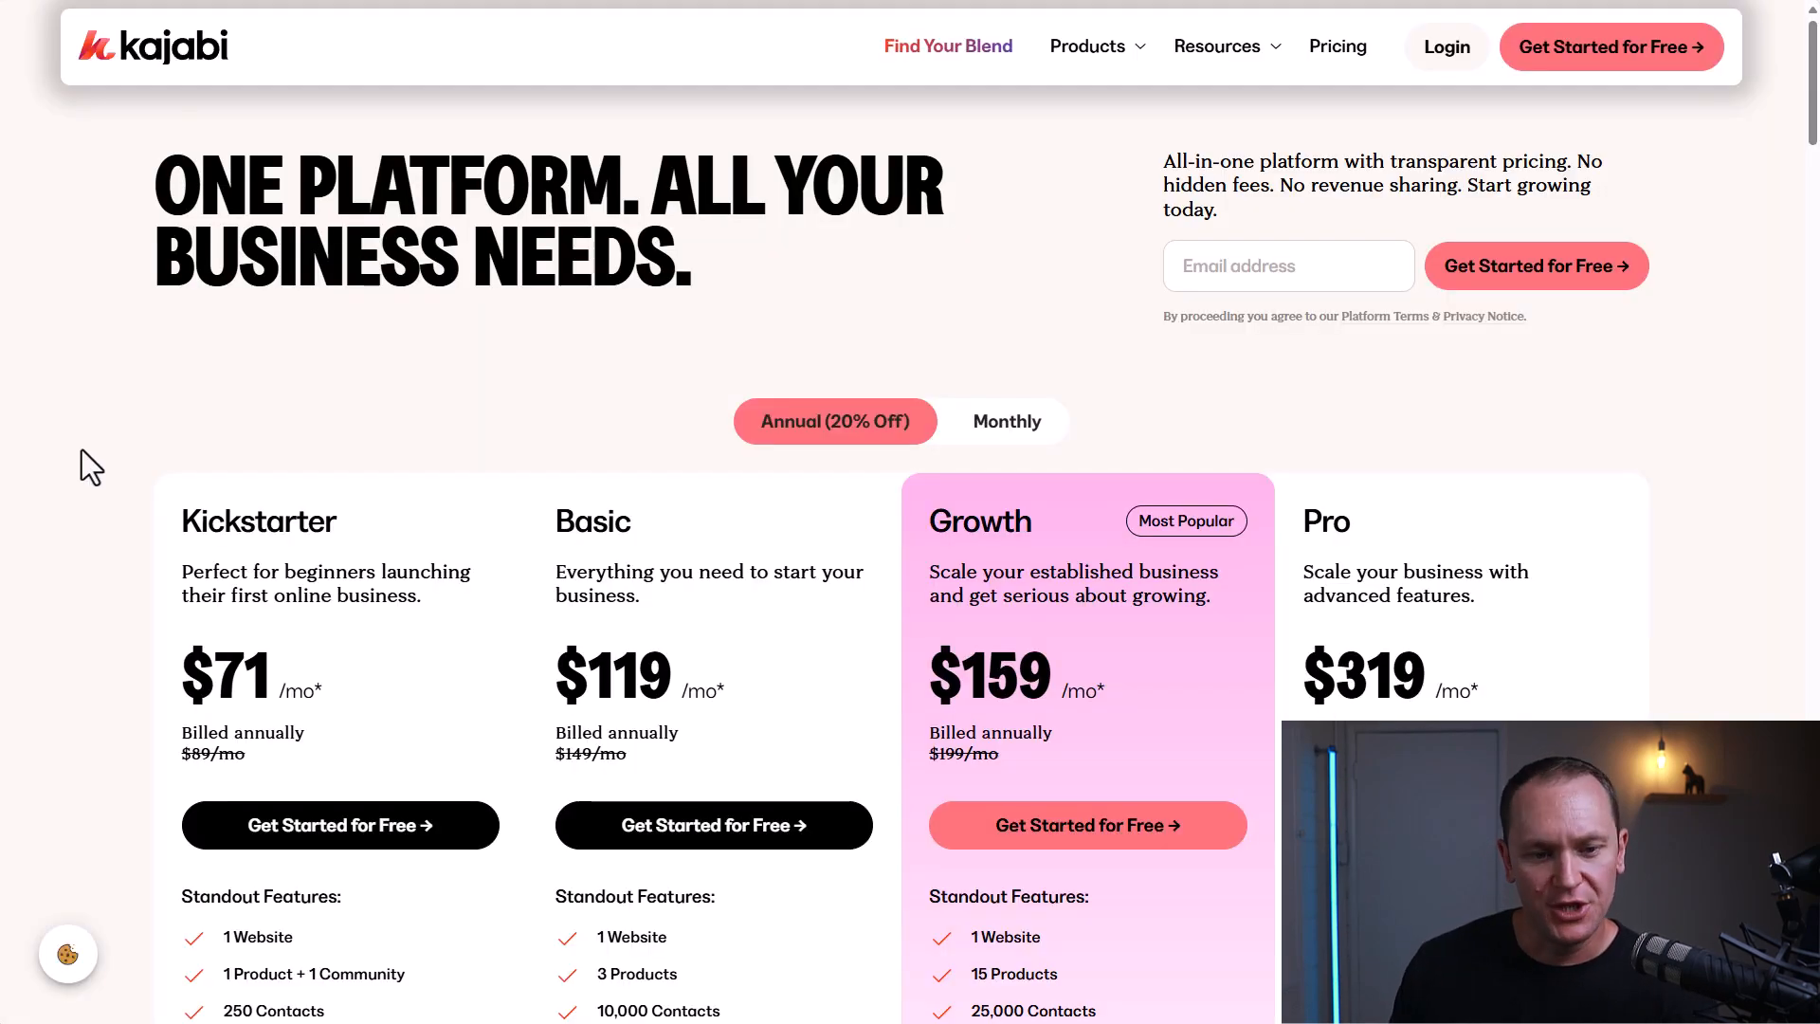
- Compare the product allowances of the Kickstarter, Basic and Growth plans on Kajabi's pricing page
scroll(81, 449, "down", 5)
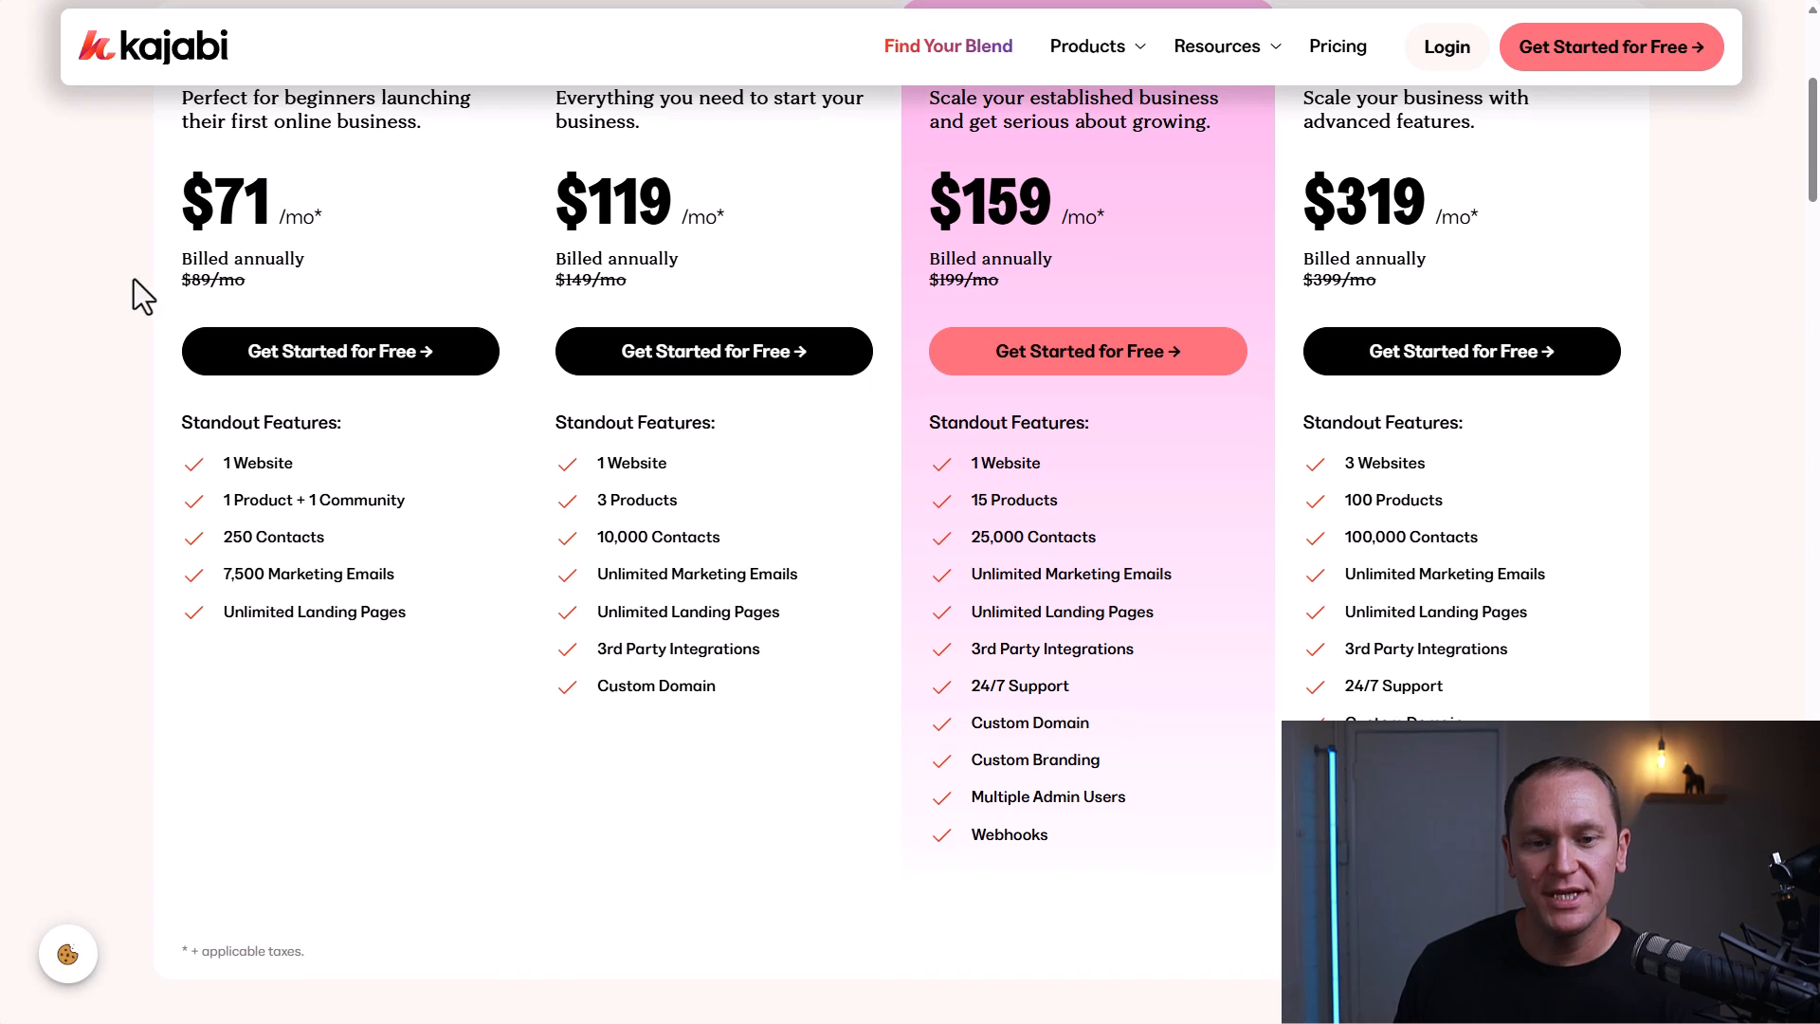
left_click_drag(677, 493, 595, 508)
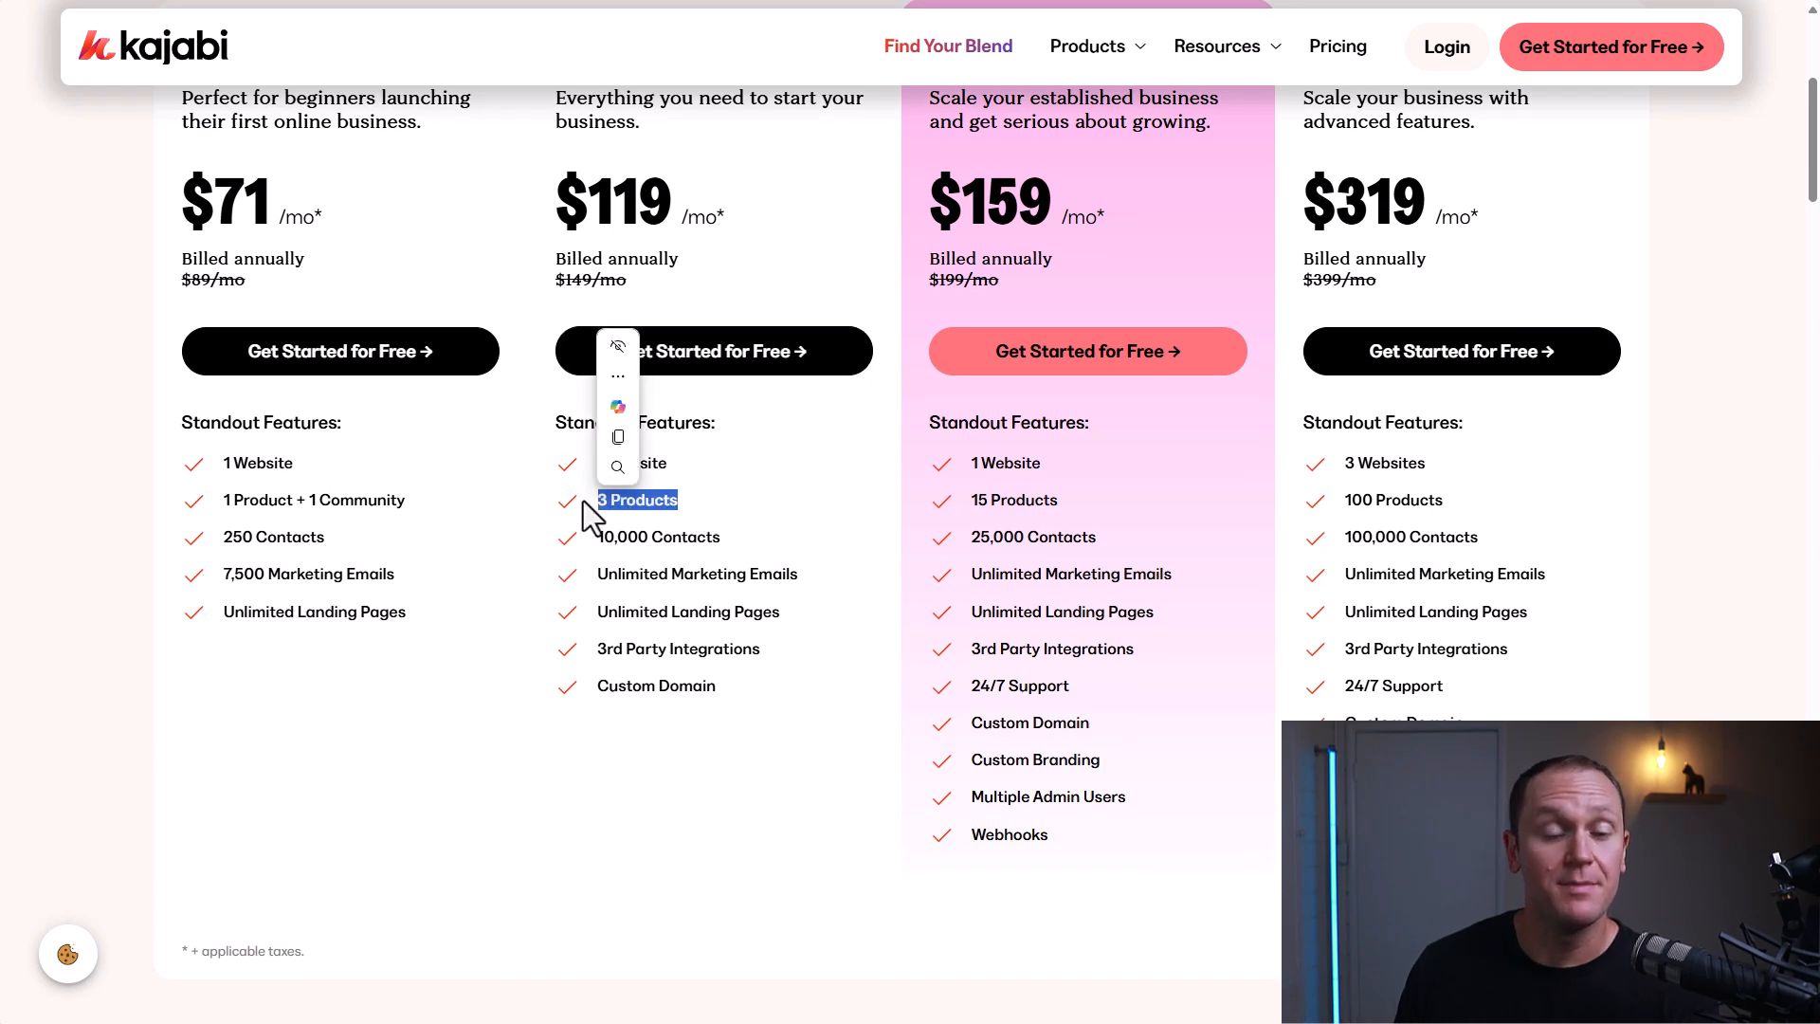
scroll(771, 699, "up", 1)
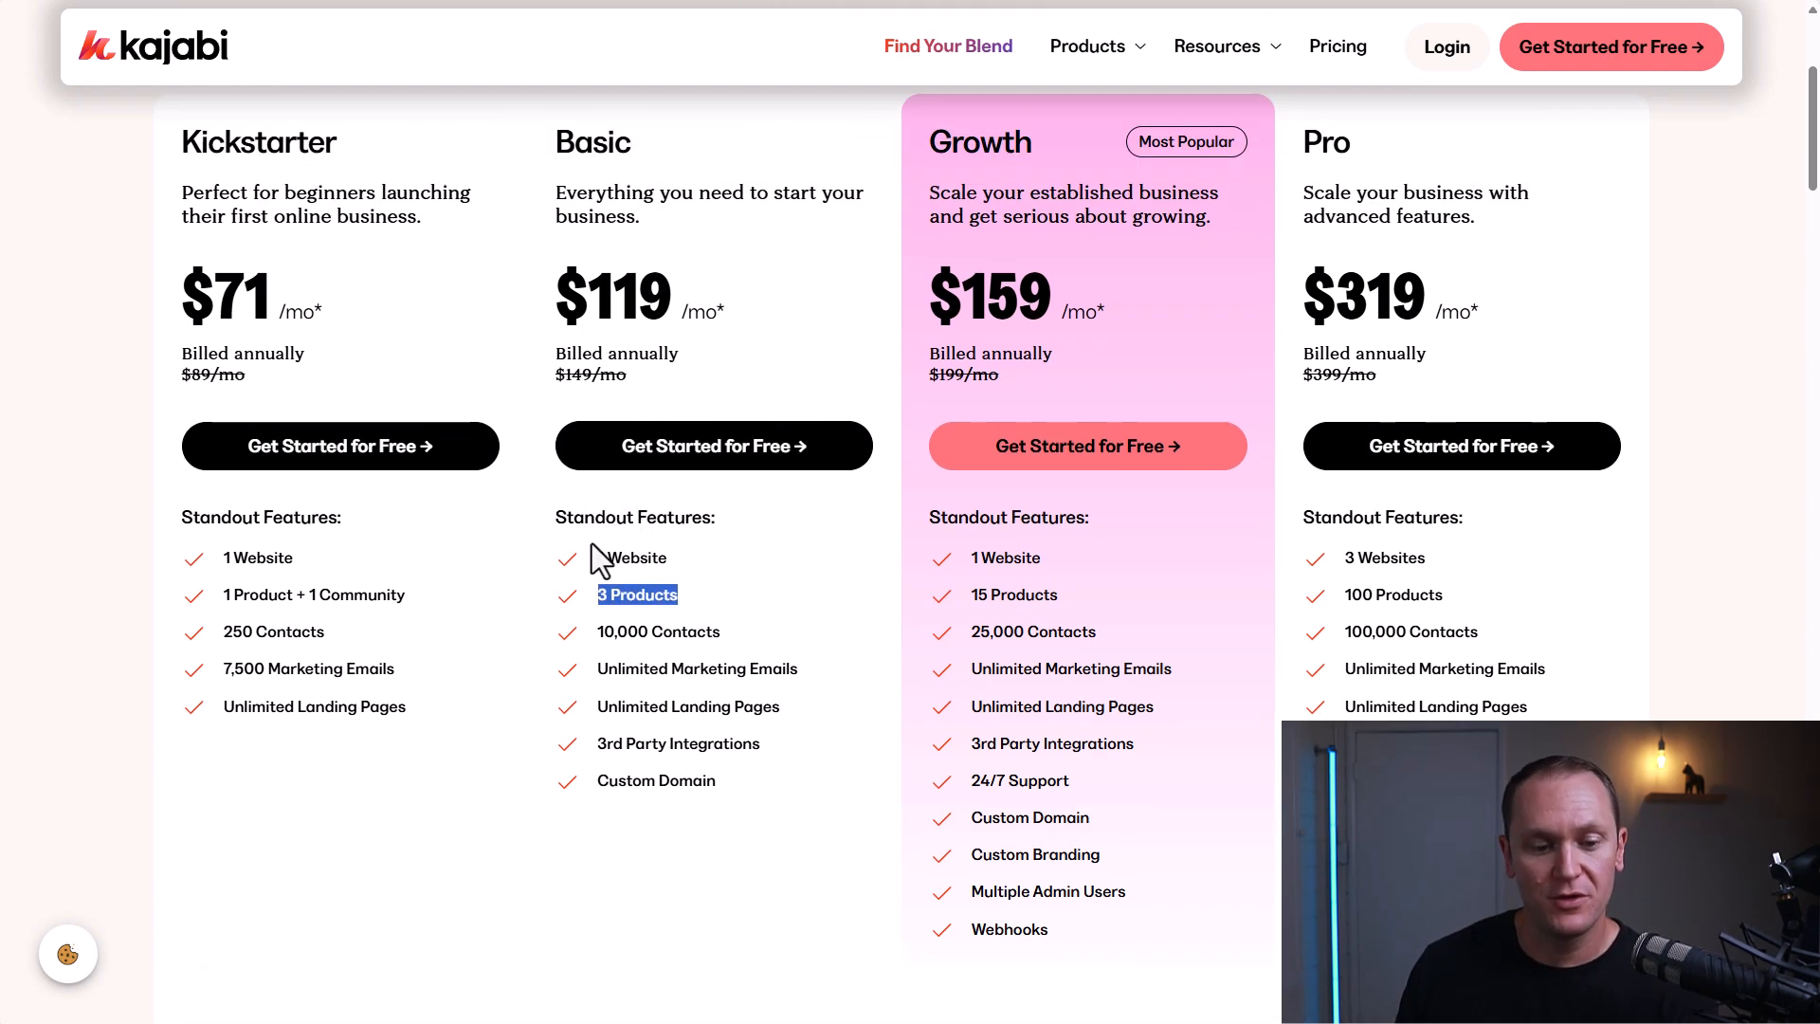
left_click(219, 599)
left_click_drag(220, 599, 406, 598)
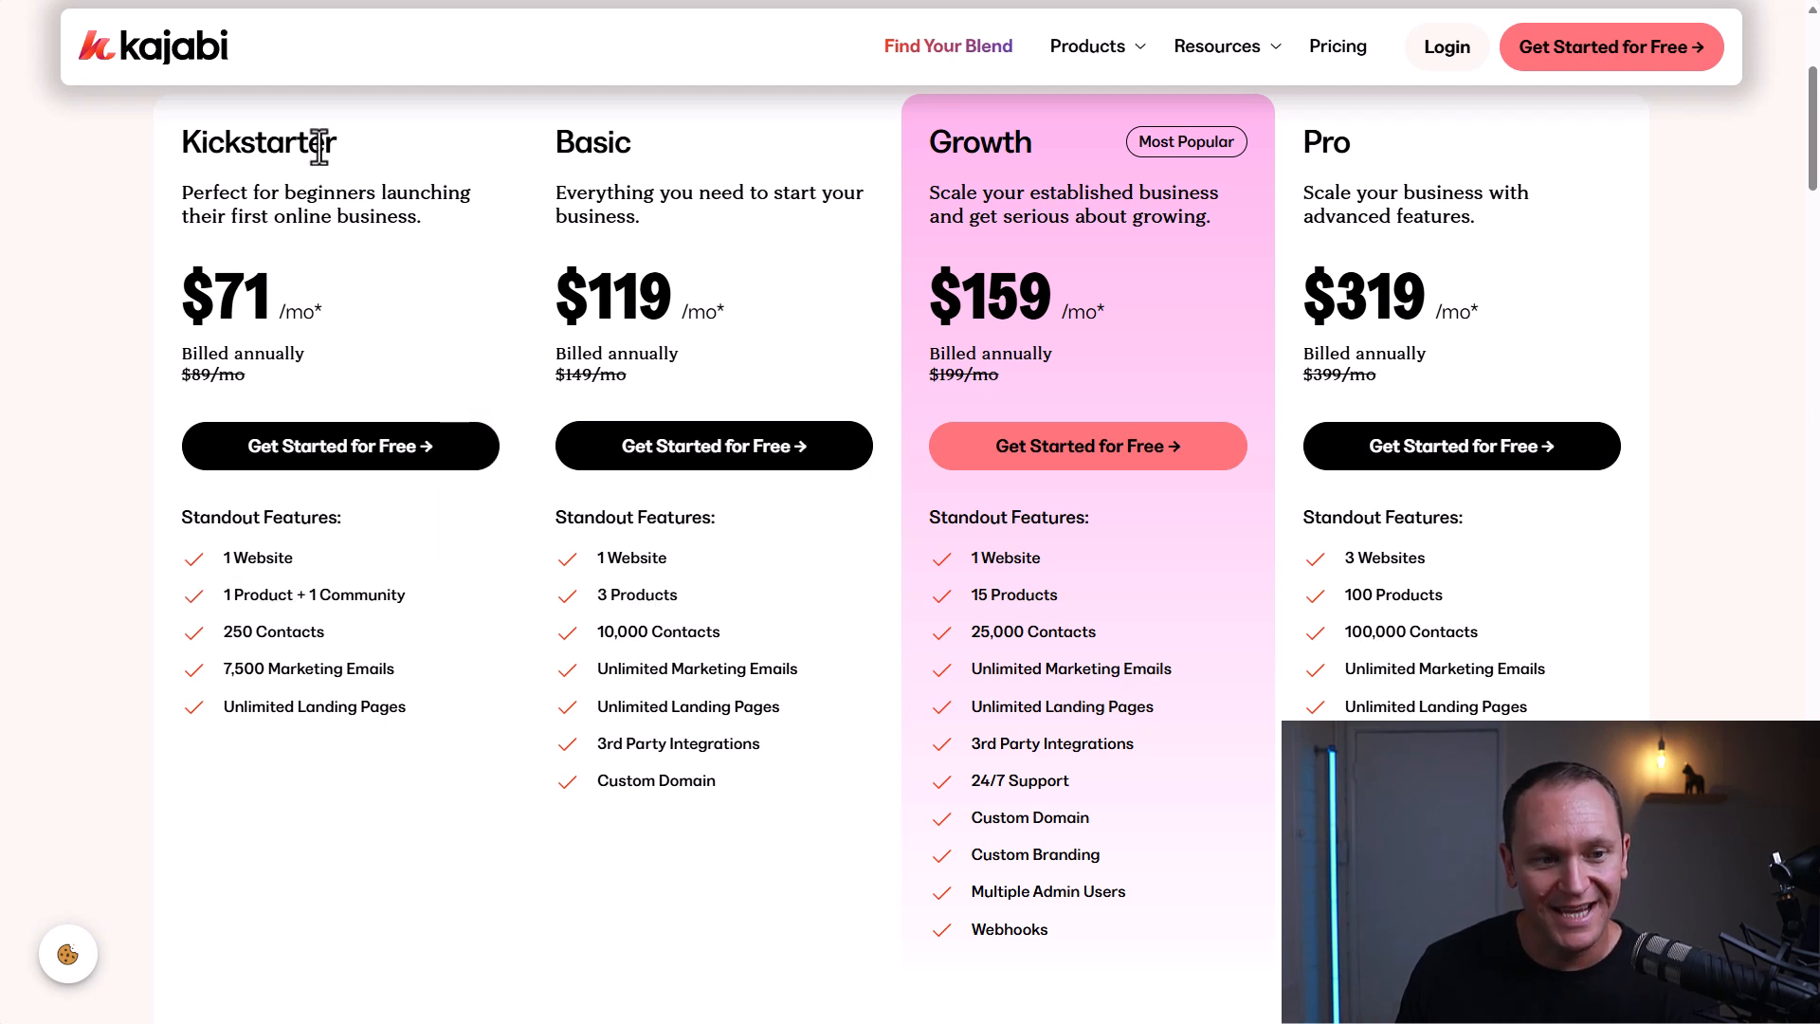
left_click_drag(338, 143, 201, 142)
left_click_drag(968, 596, 1060, 593)
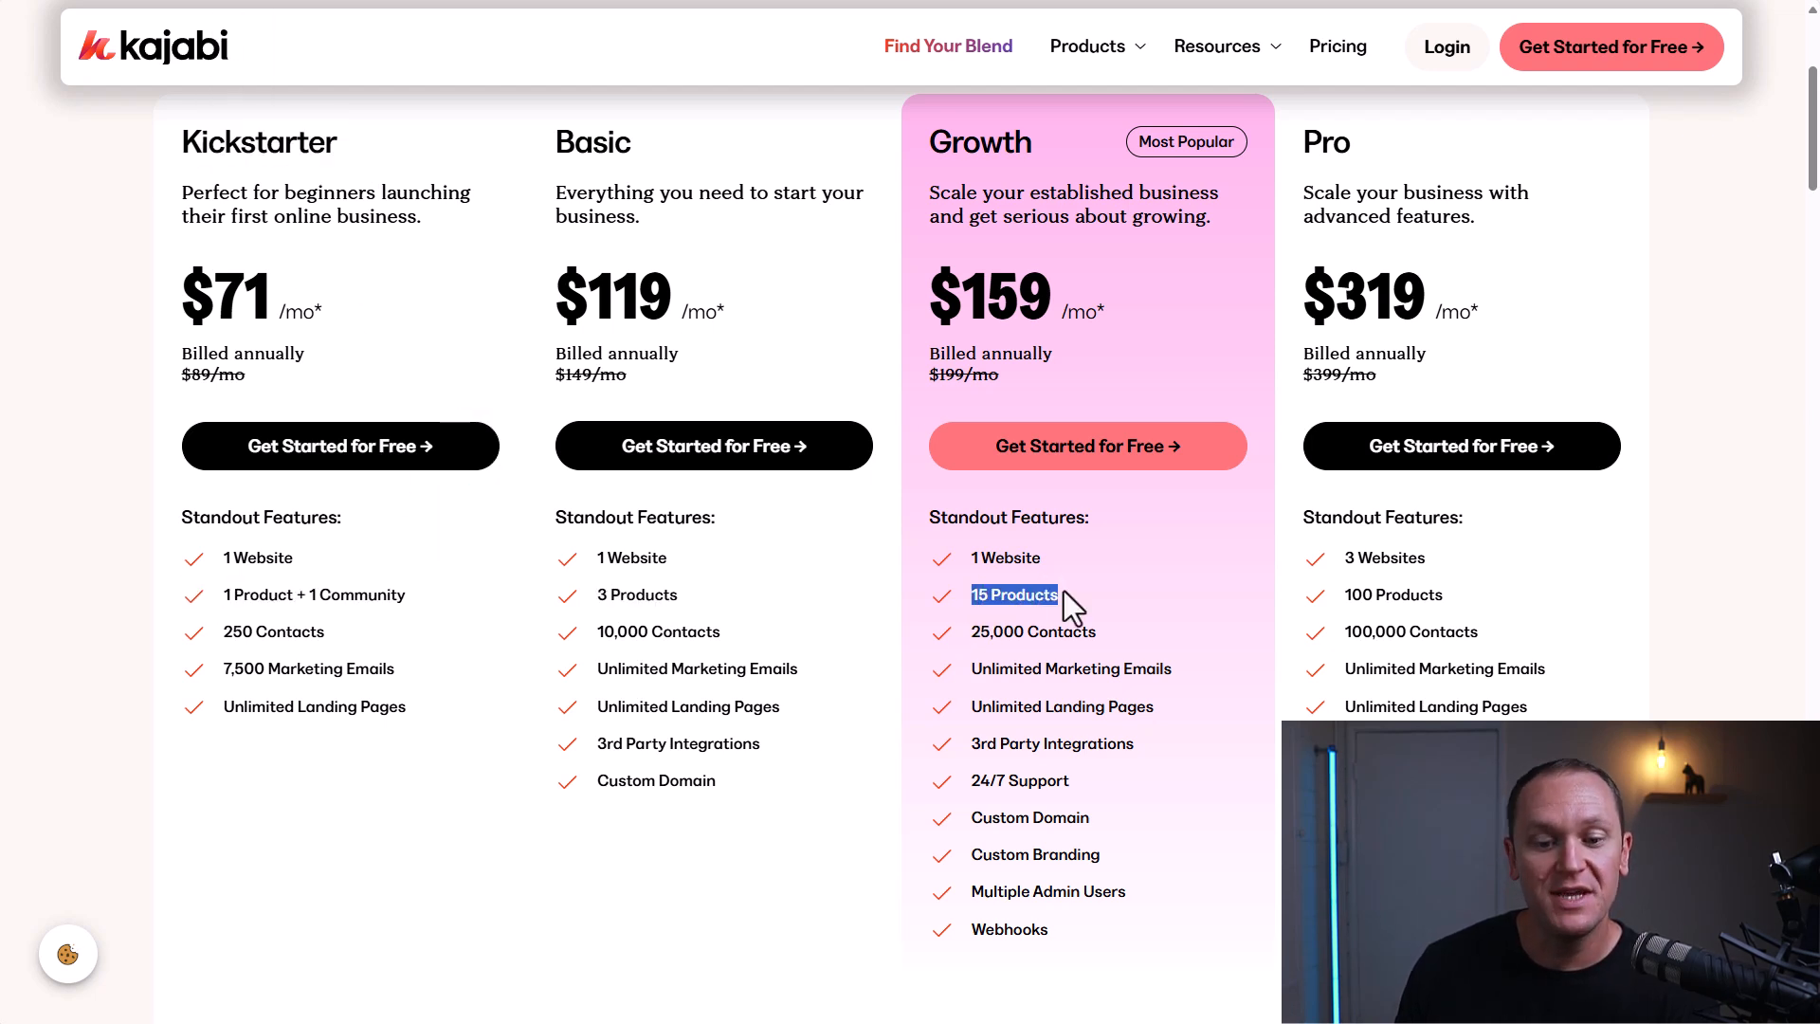
left_click(1710, 367)
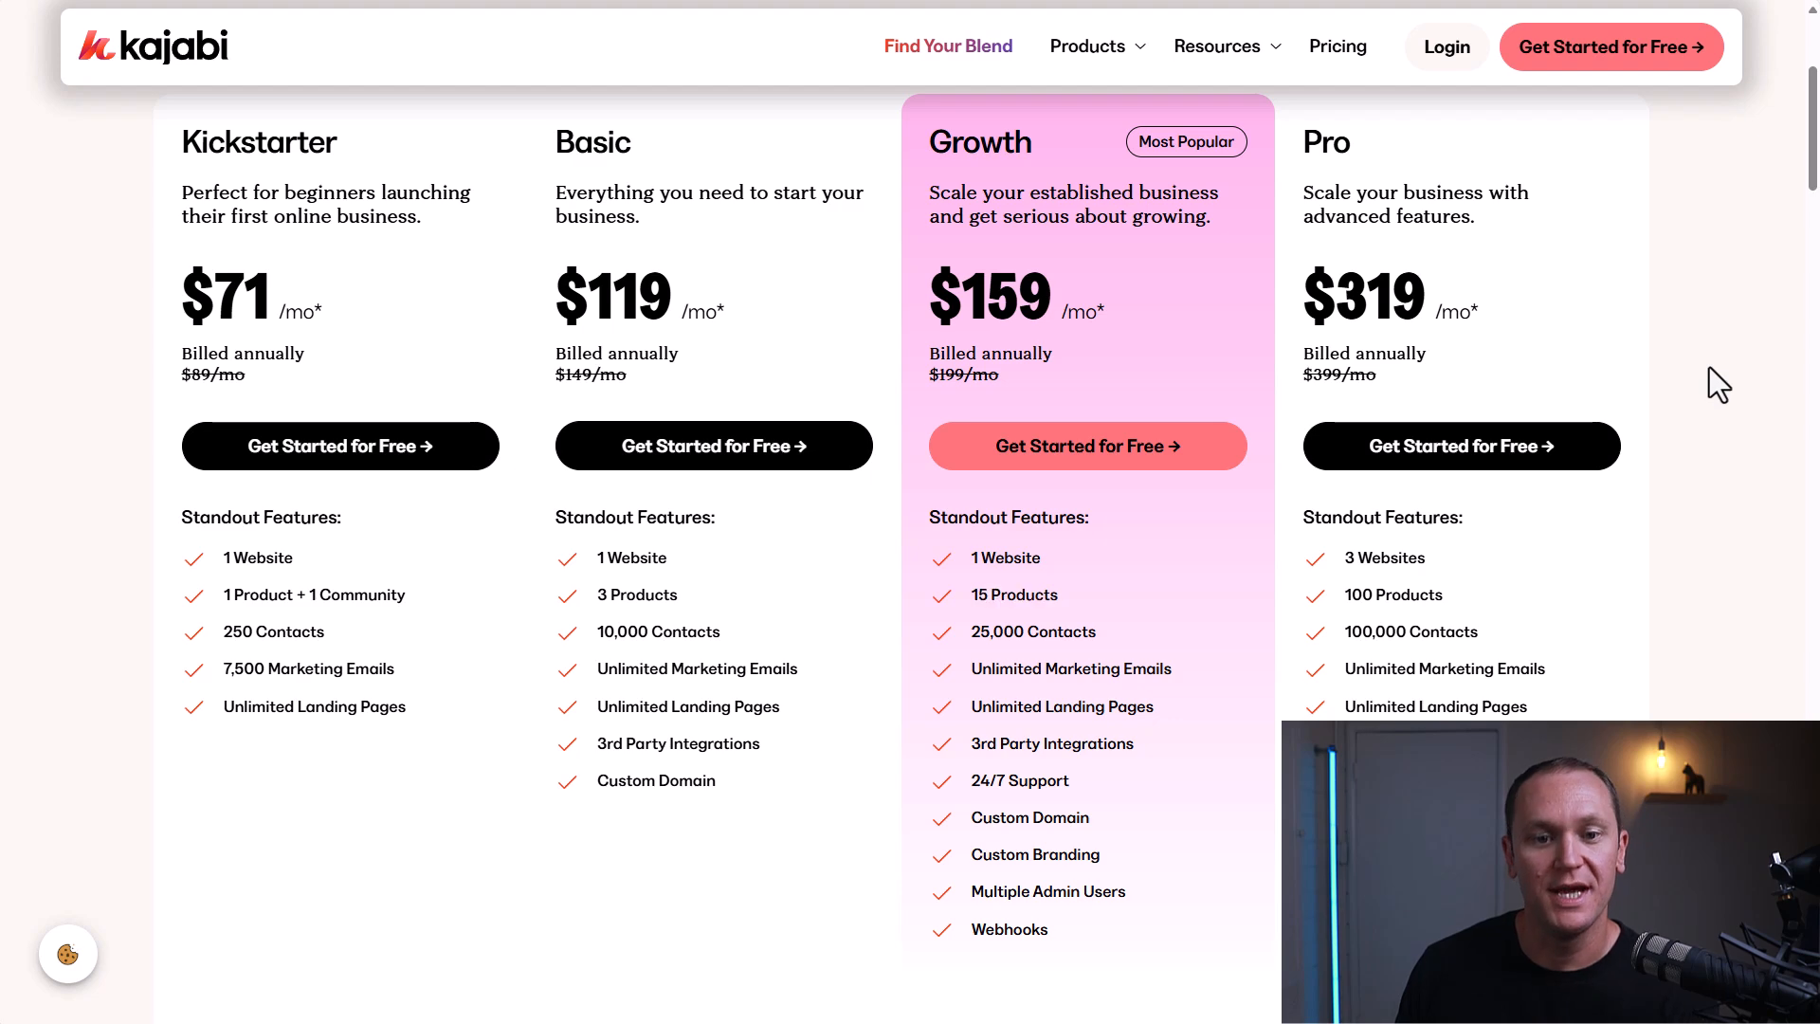
scroll(1702, 443, "up", 1)
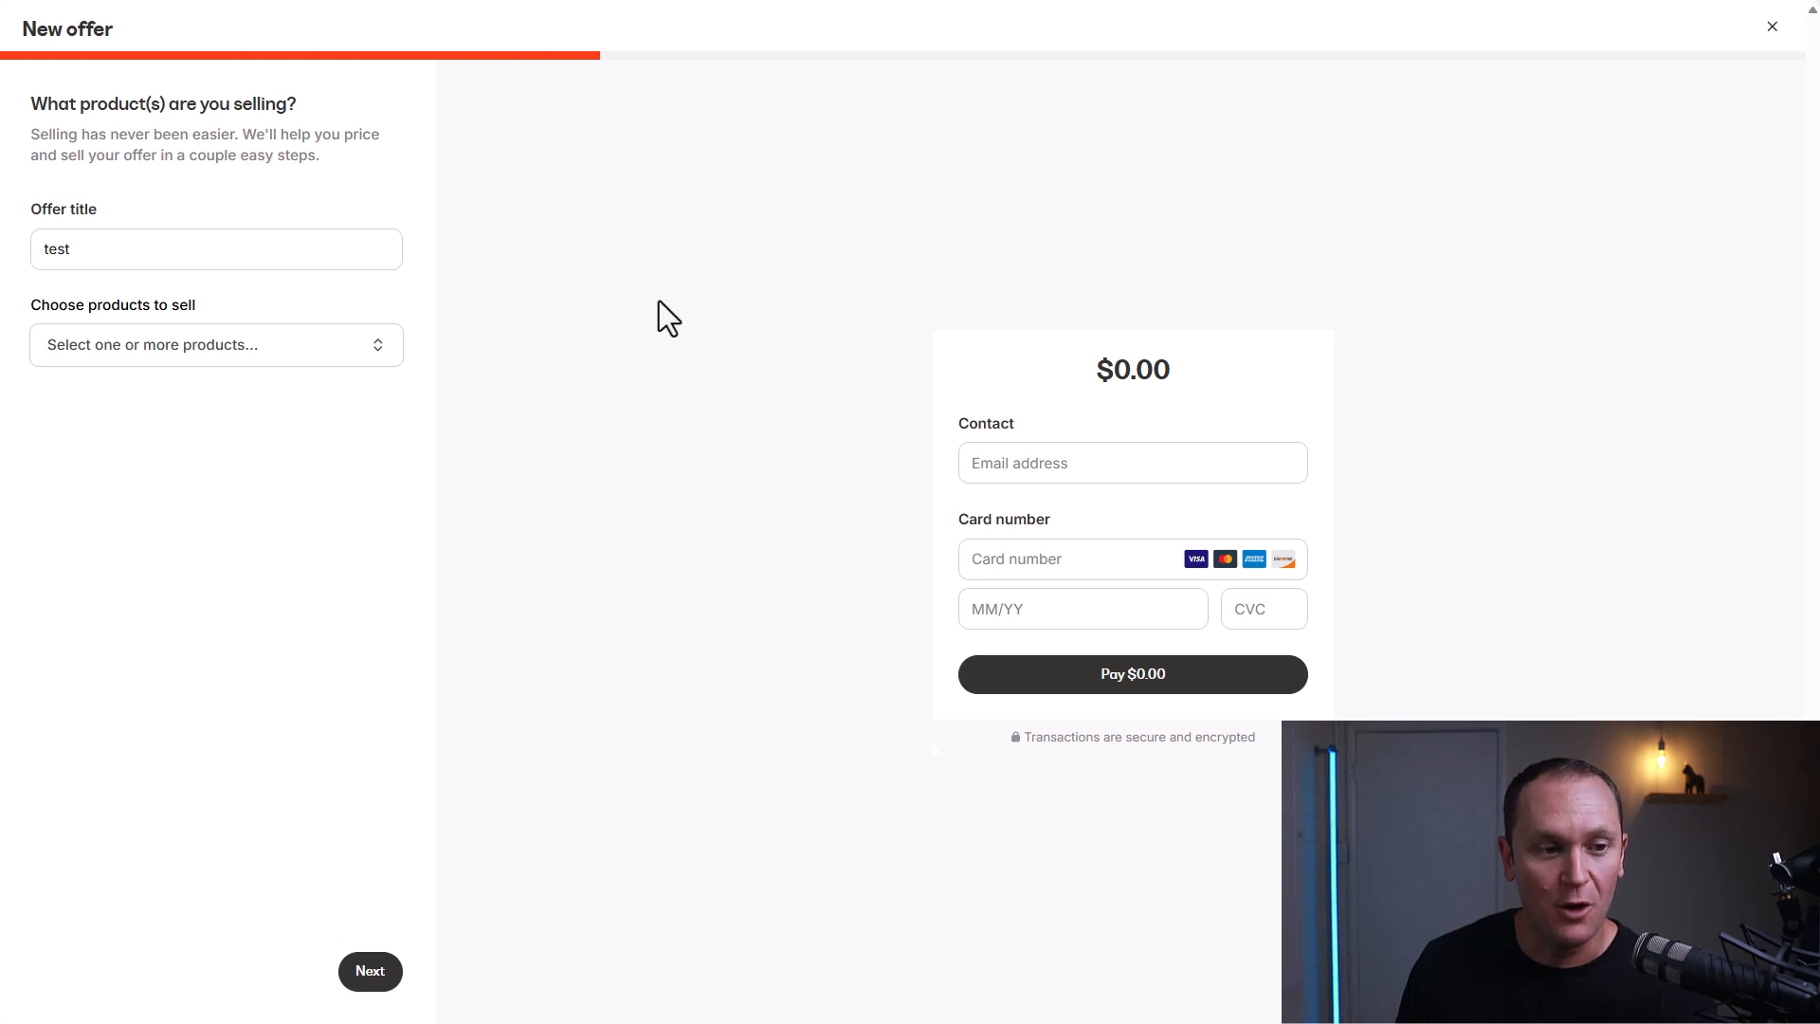
- Add Peak Focus Academy Bonuses, Convos To Clients and VA Training Course as the products sold in the offer
left_click(87, 491)
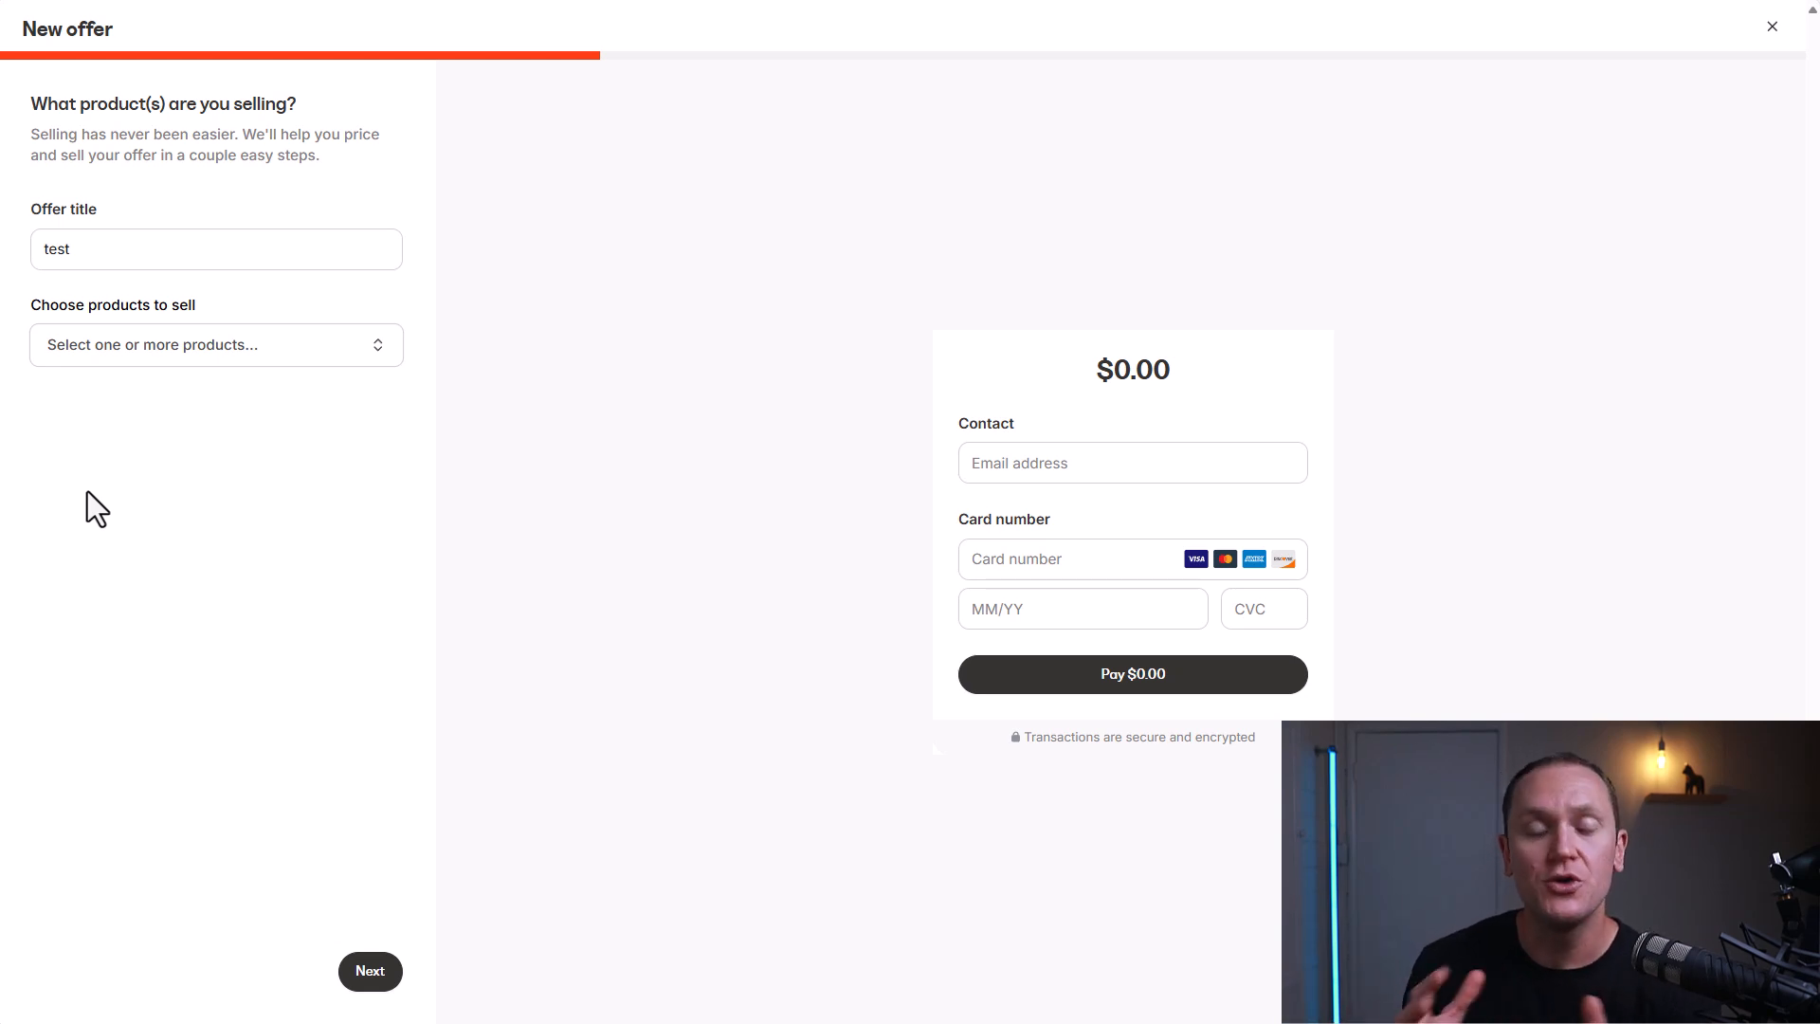
left_click(171, 358)
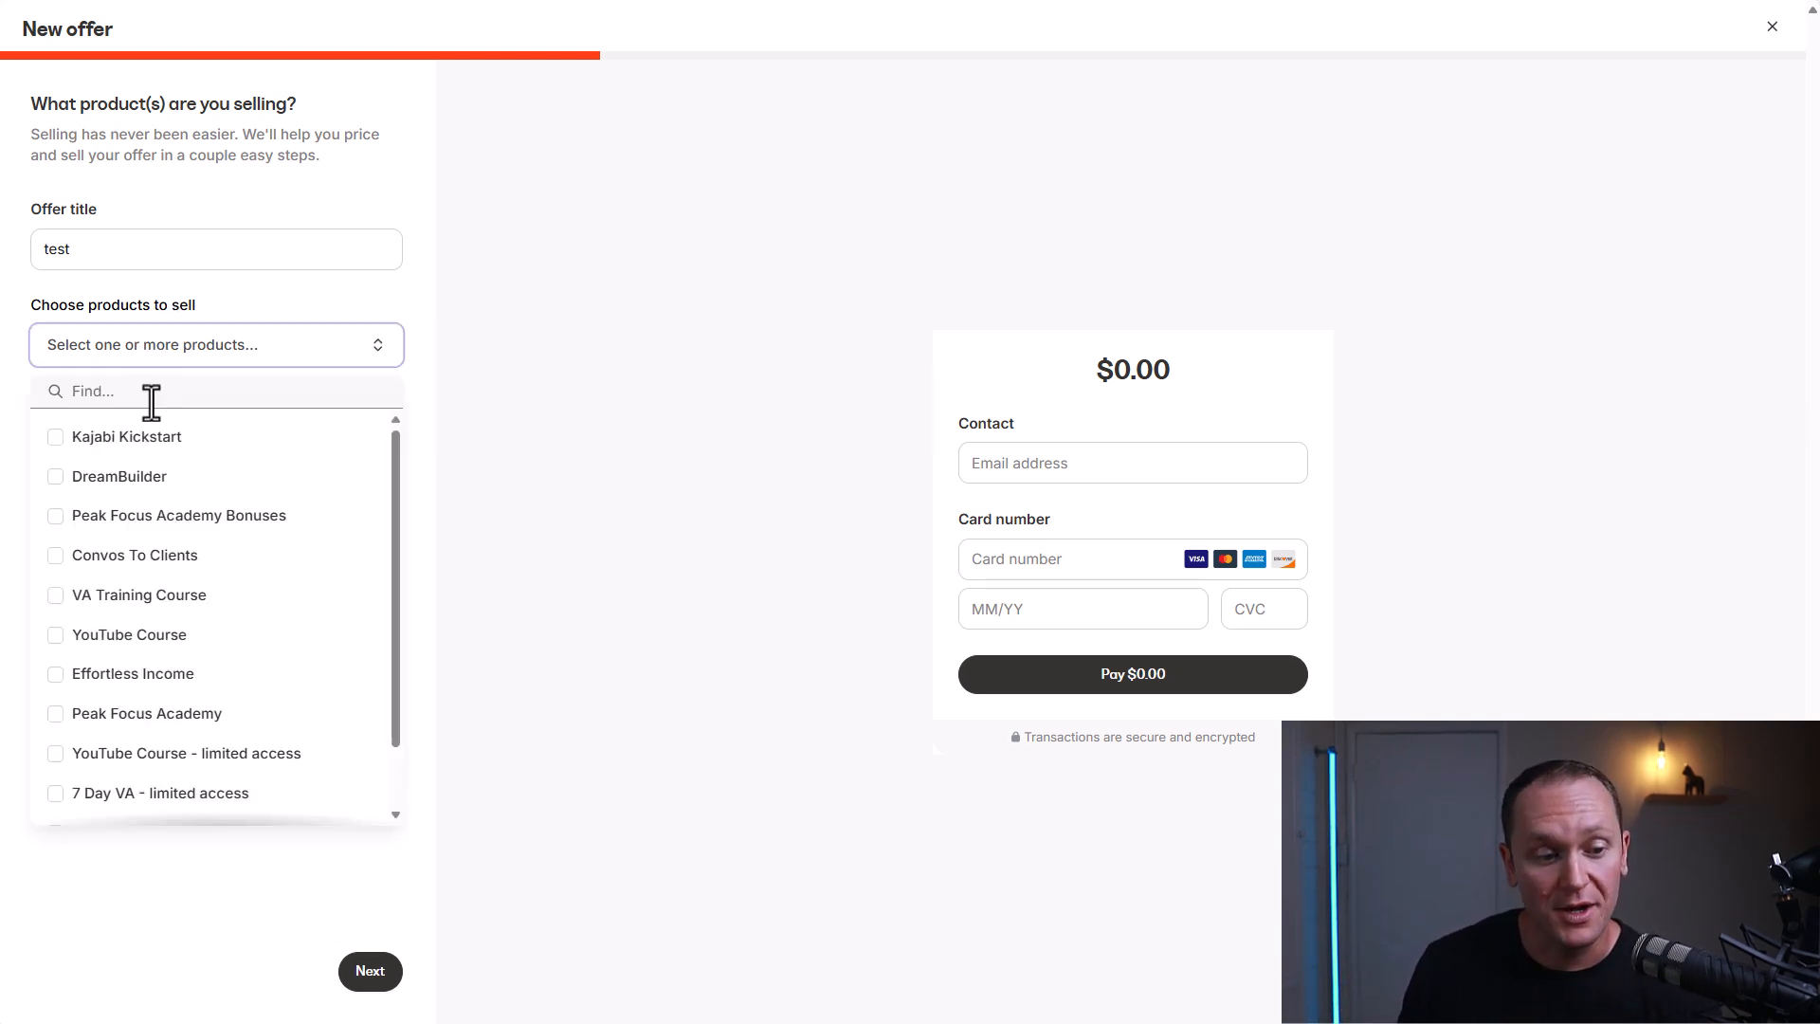
left_click(55, 517)
left_click(55, 555)
left_click(56, 596)
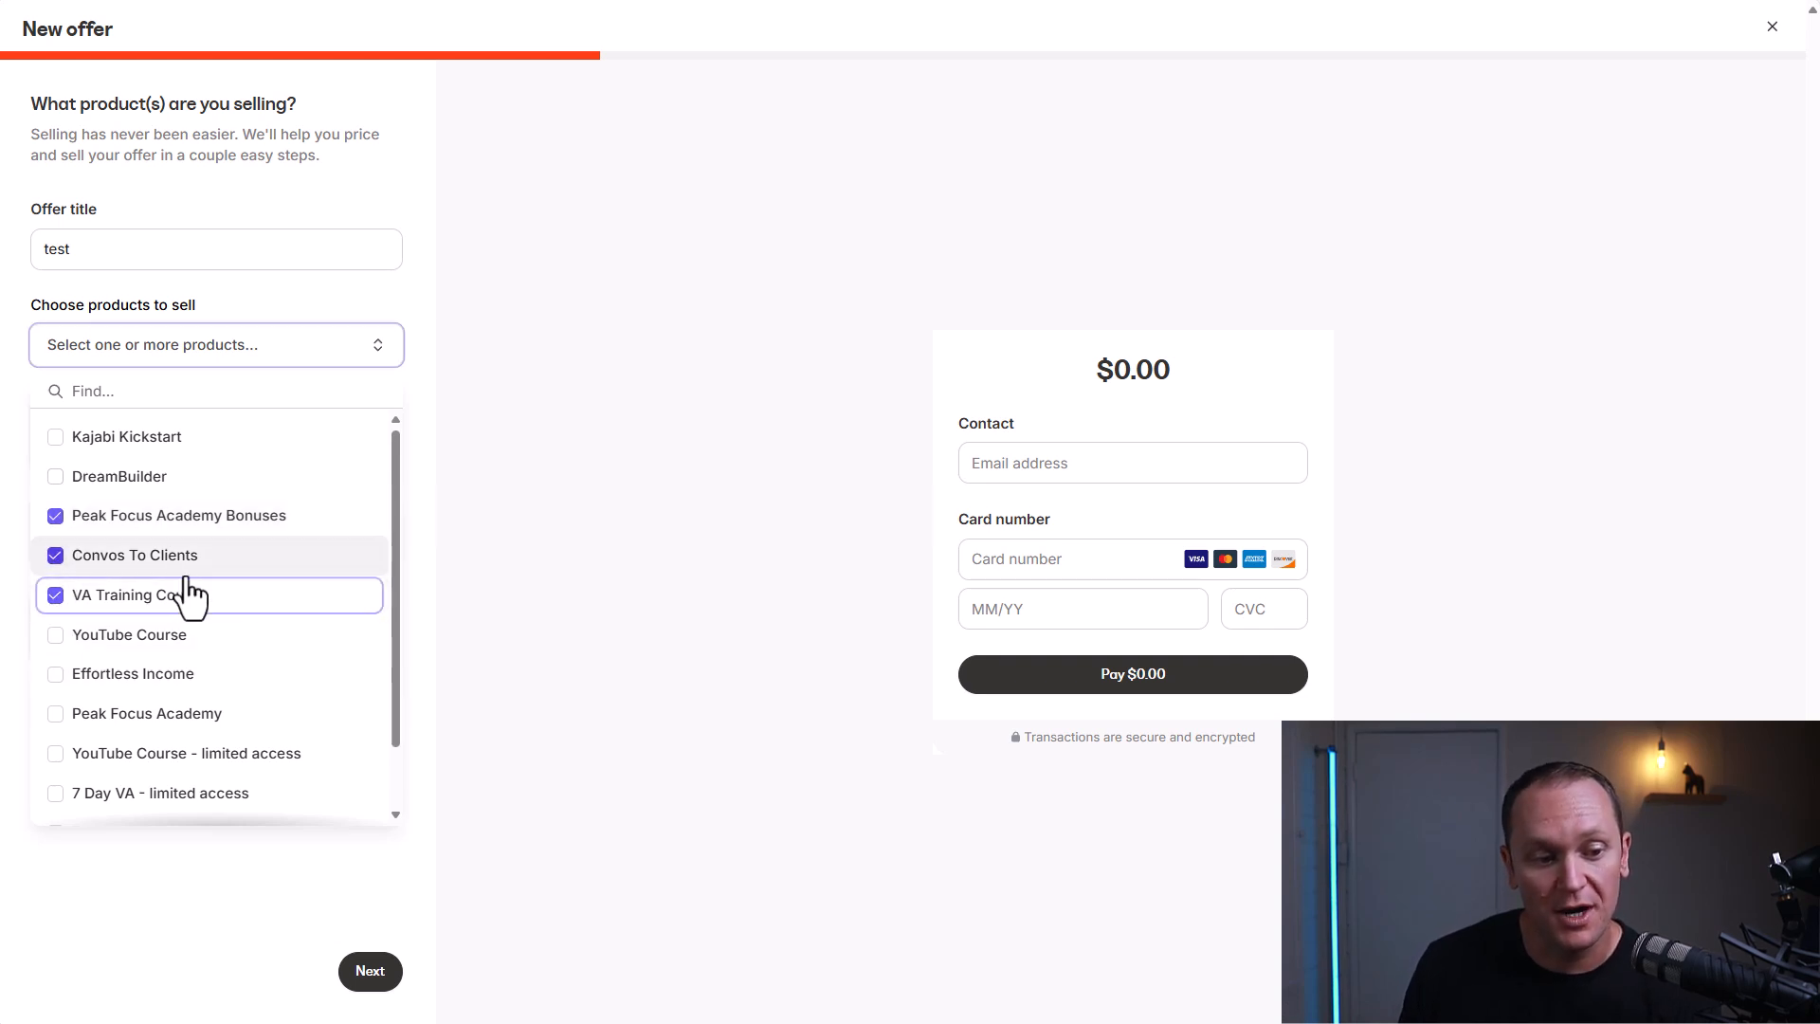
left_click(493, 431)
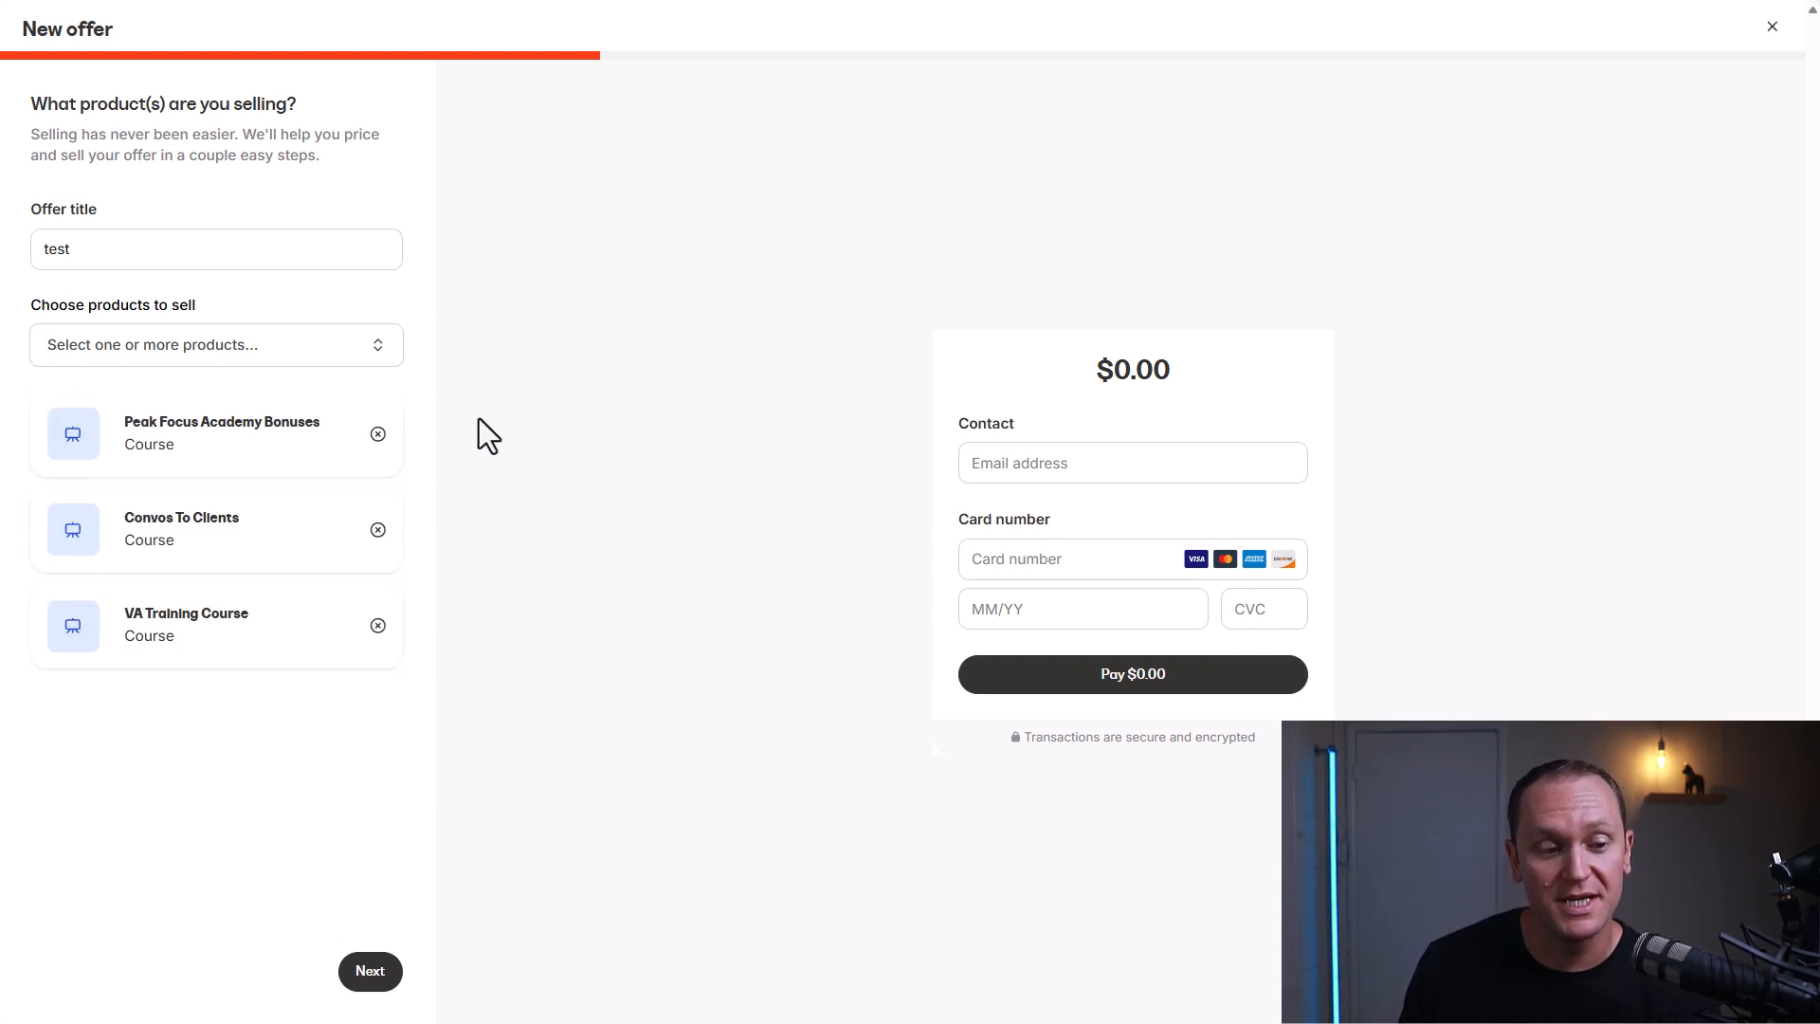
- Remove all three selected courses from the offer
left_click(378, 435)
left_click(378, 435)
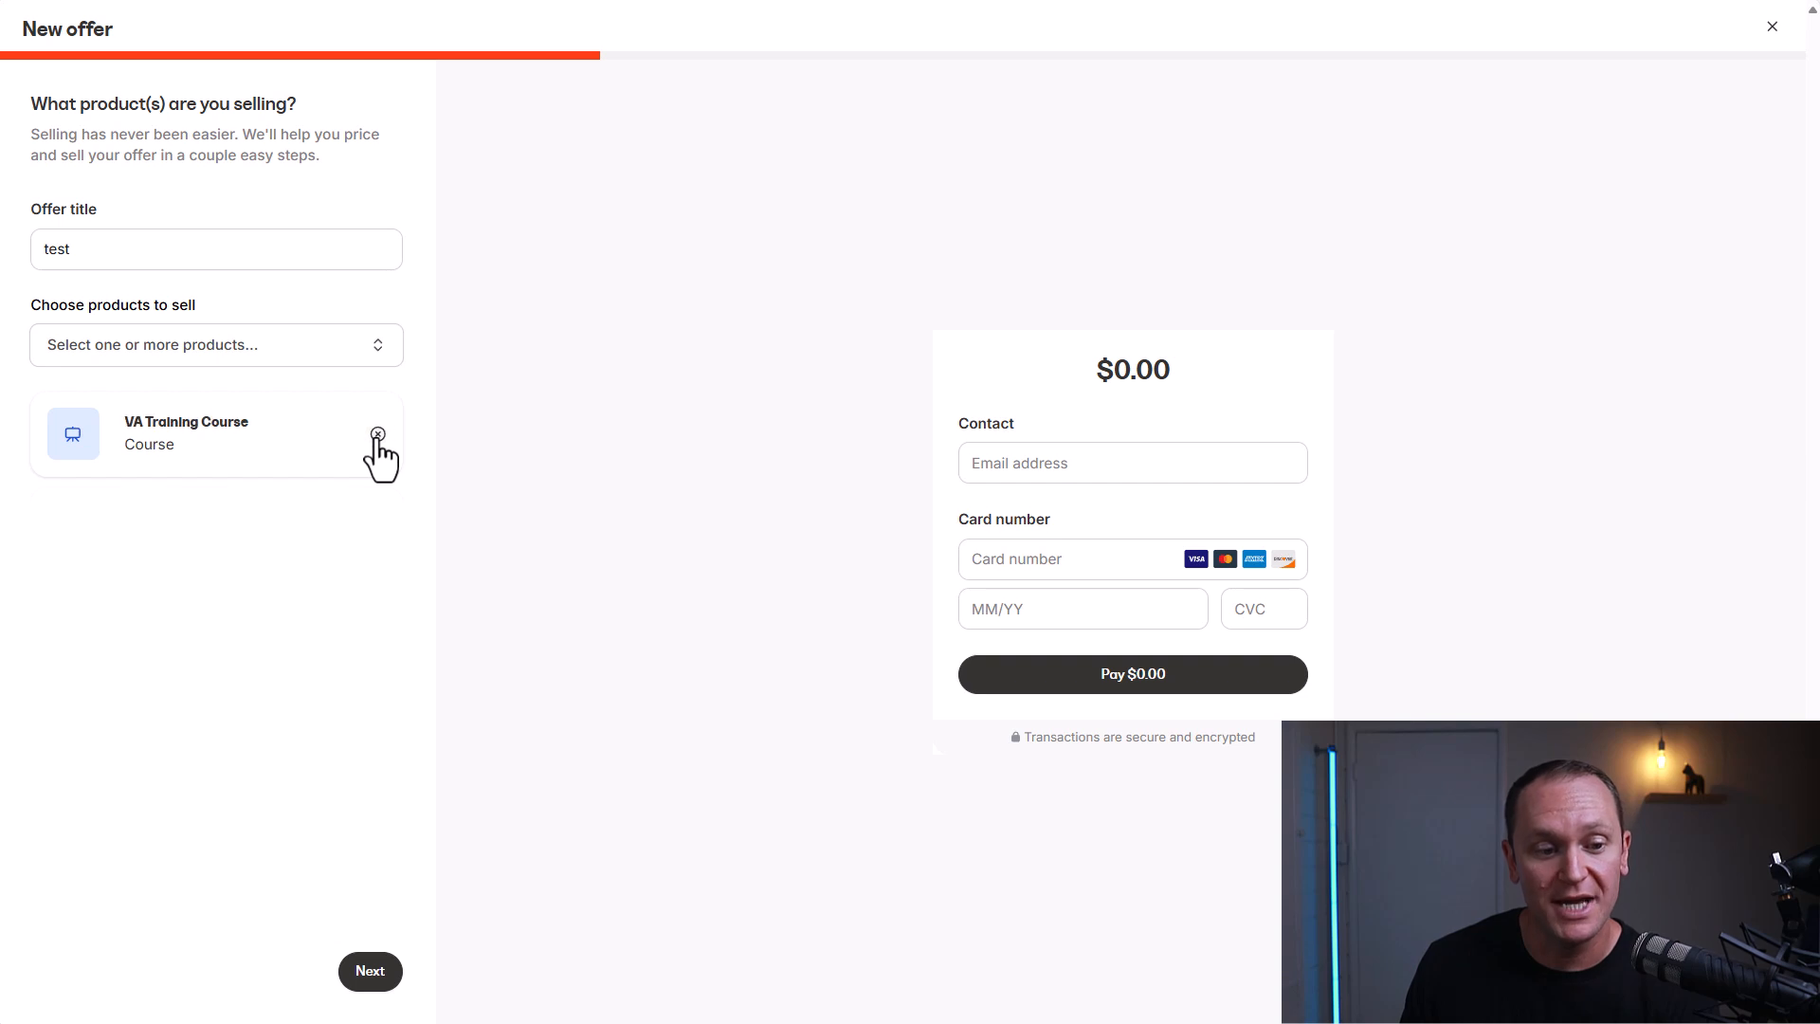
left_click(378, 436)
- Add only the Convos To Clients course to the offer titled test
left_click(274, 349)
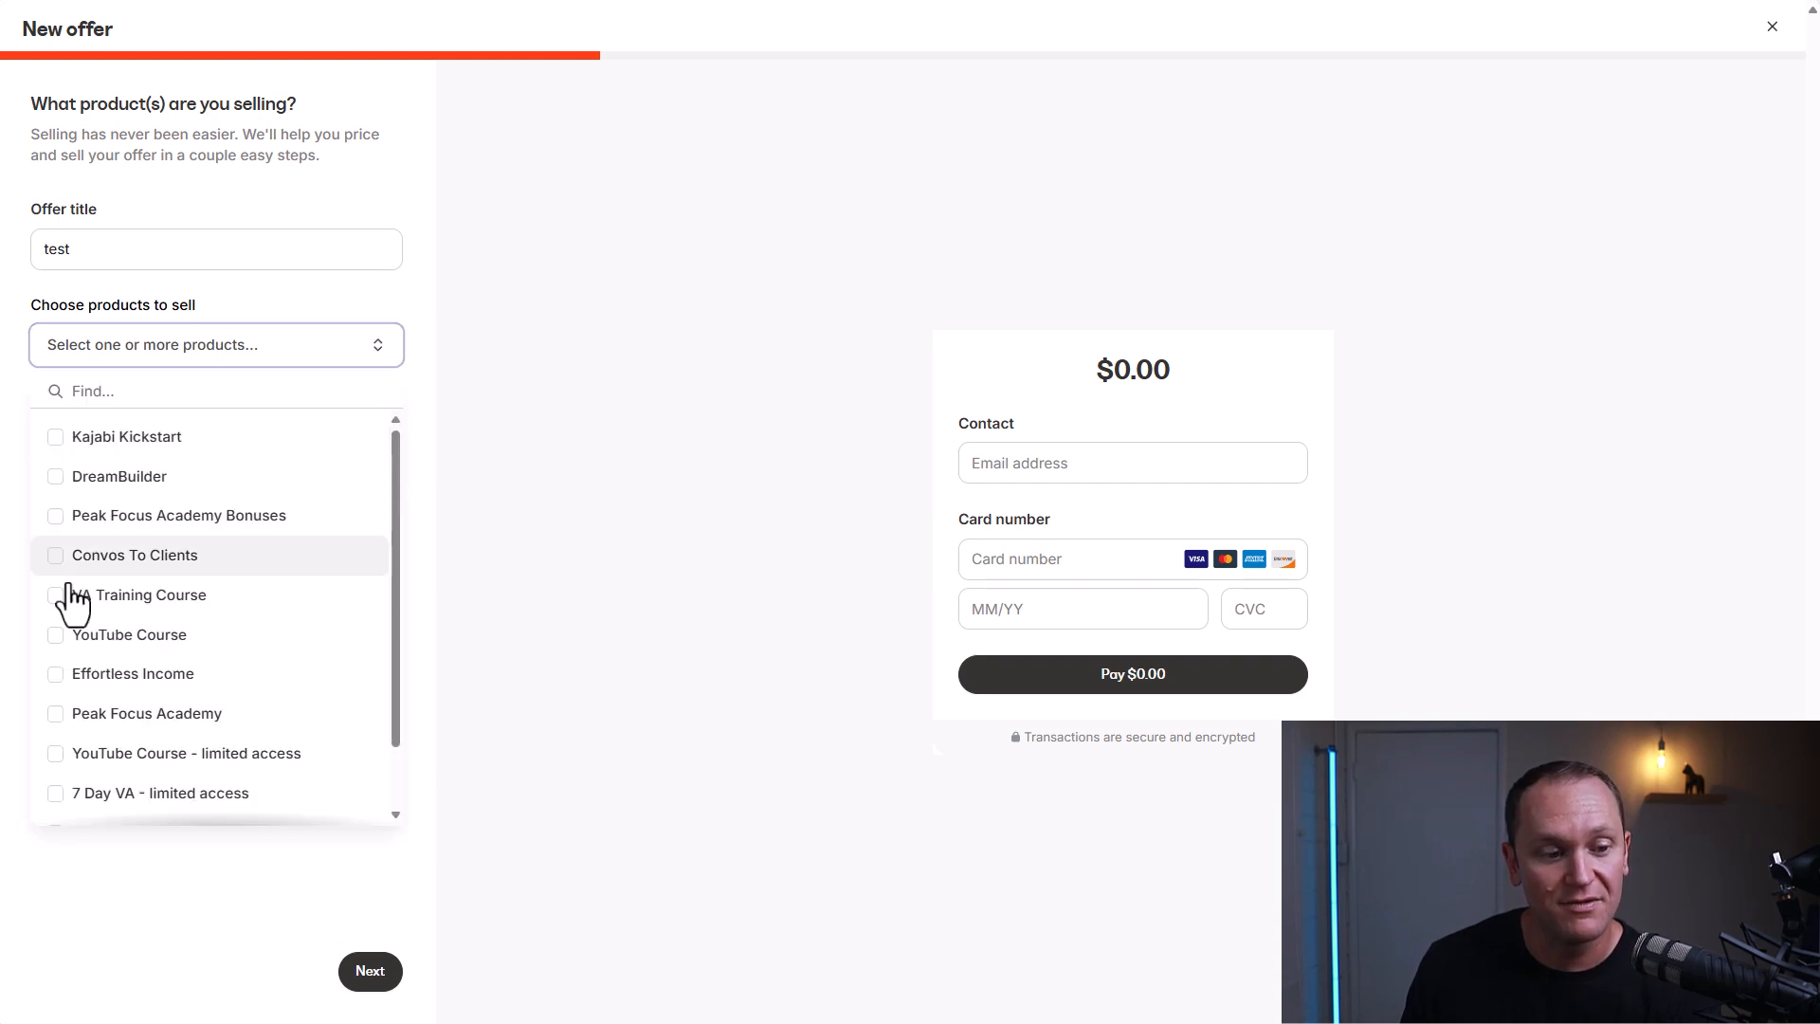
left_click(61, 566)
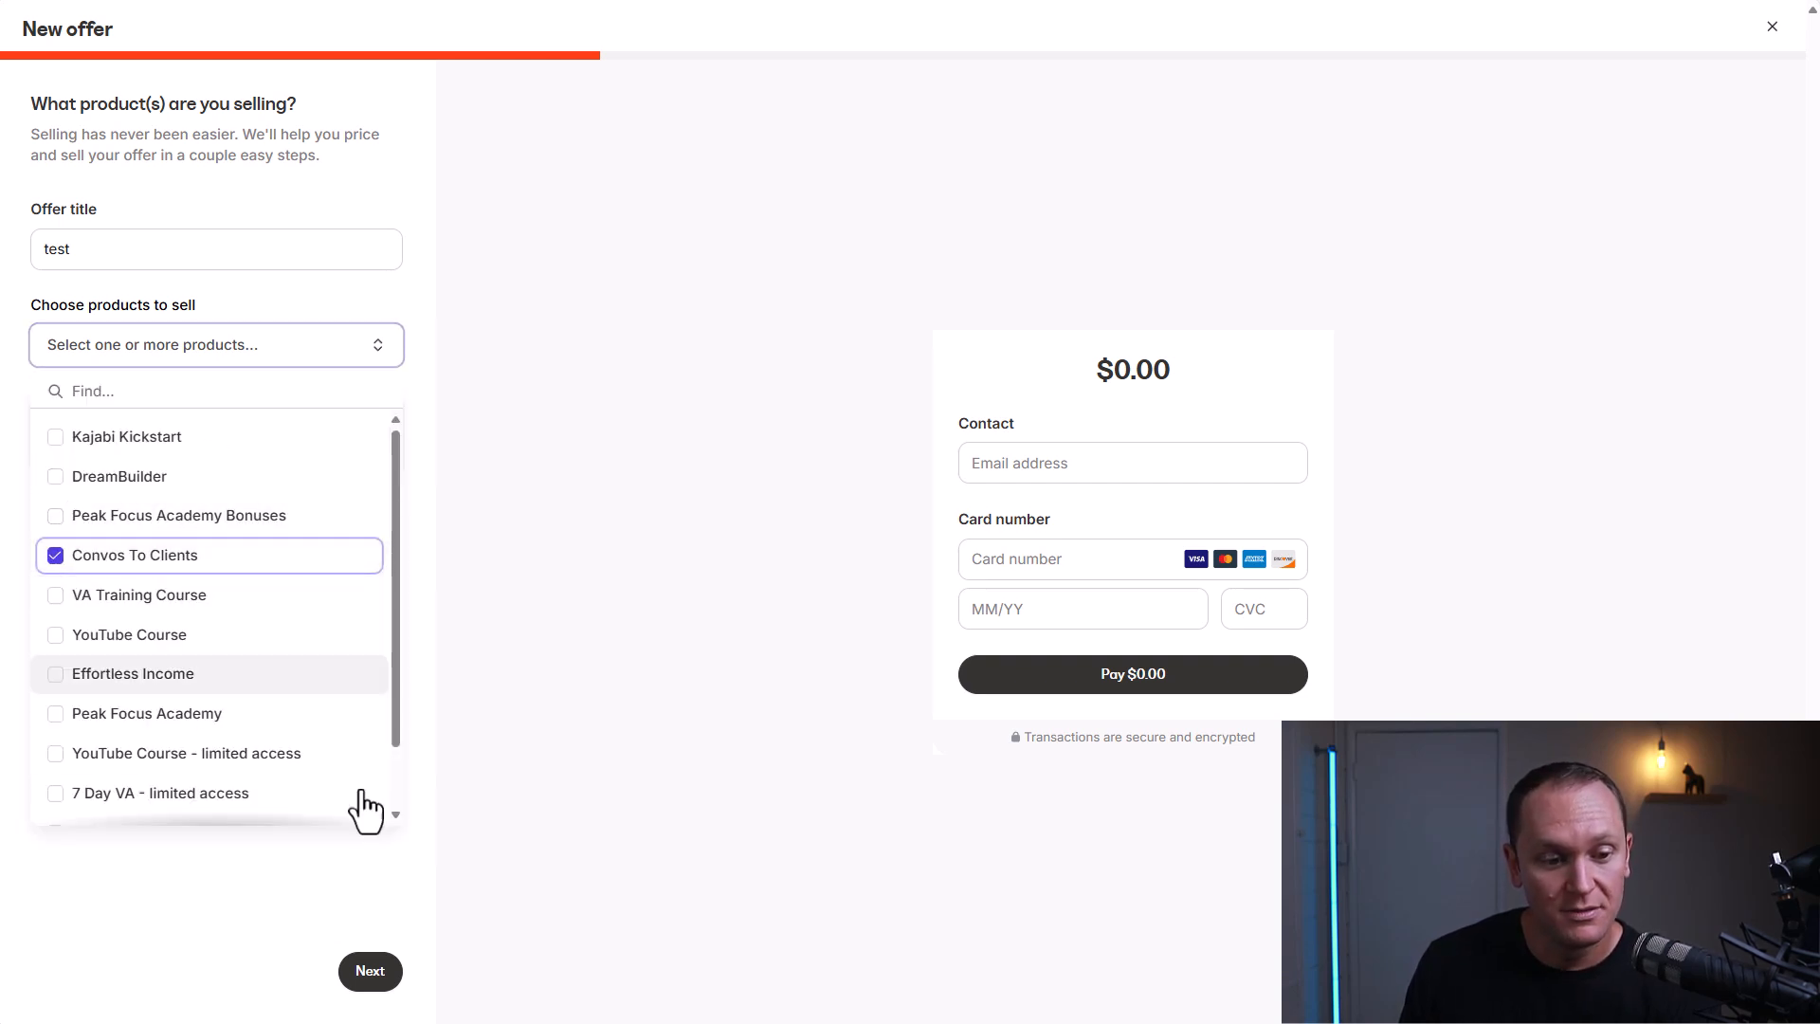
left_click(402, 895)
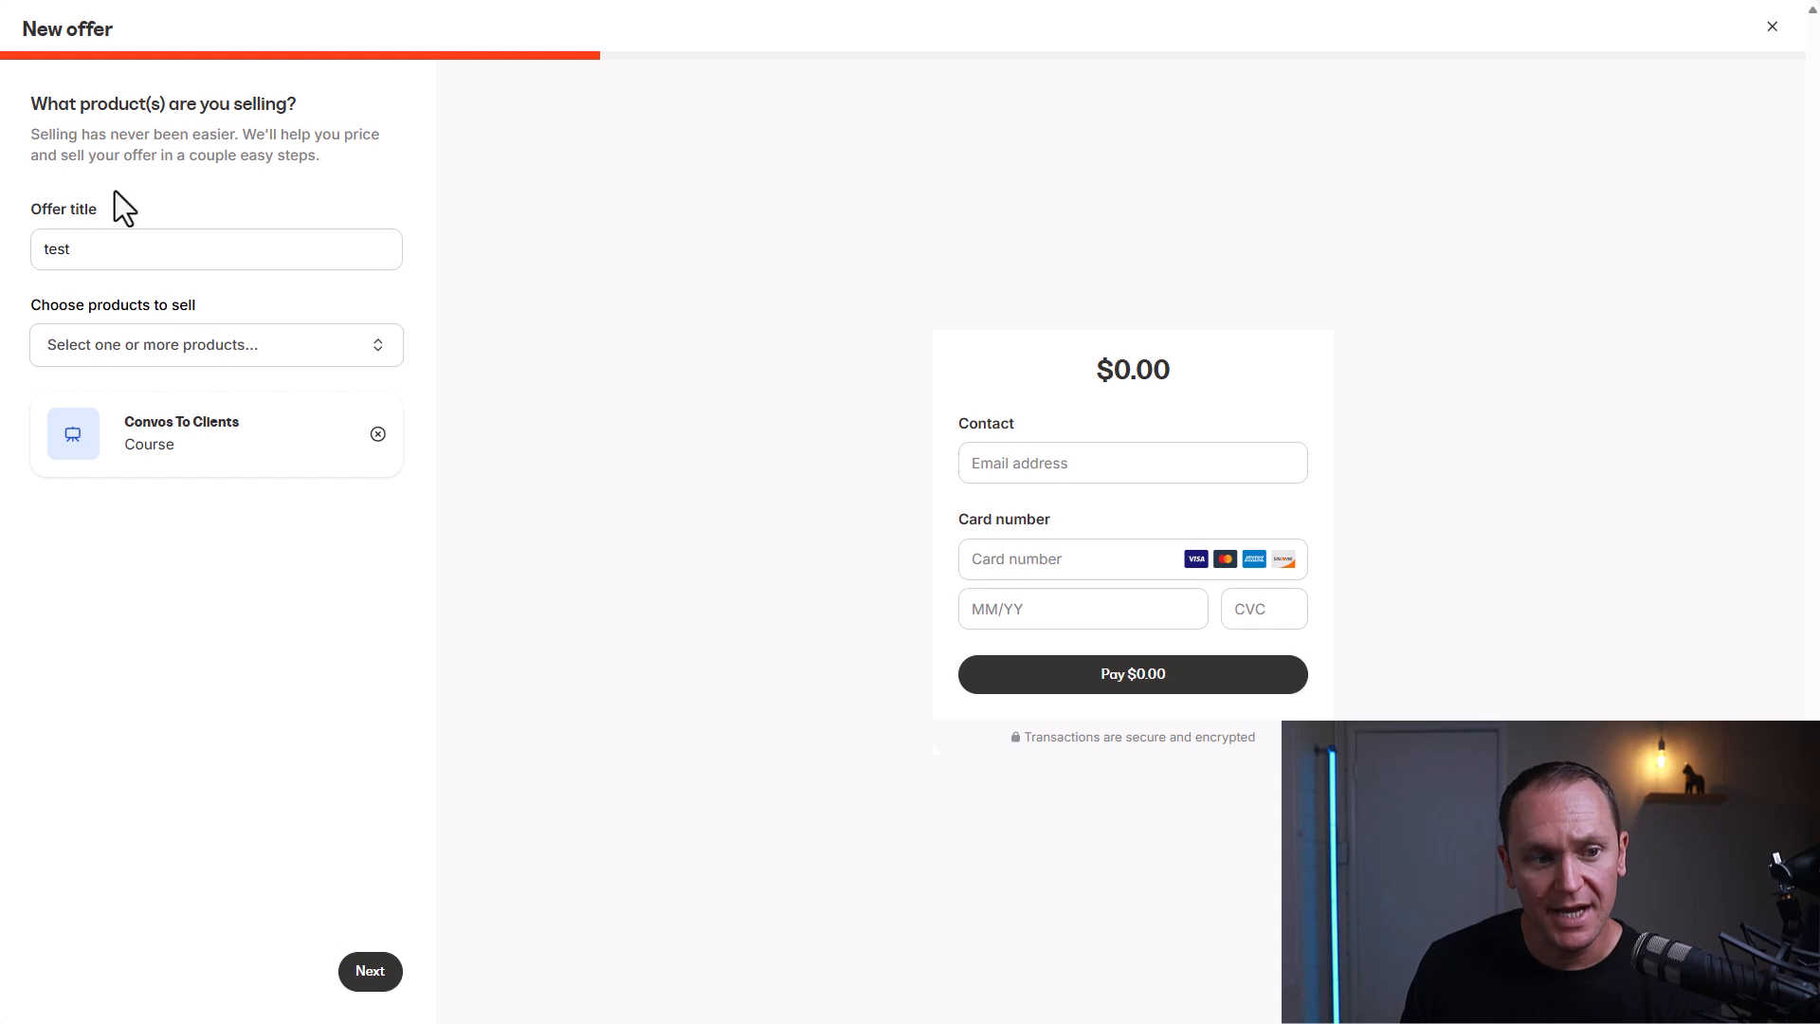
left_click_drag(114, 254, 9, 248)
left_click(277, 188)
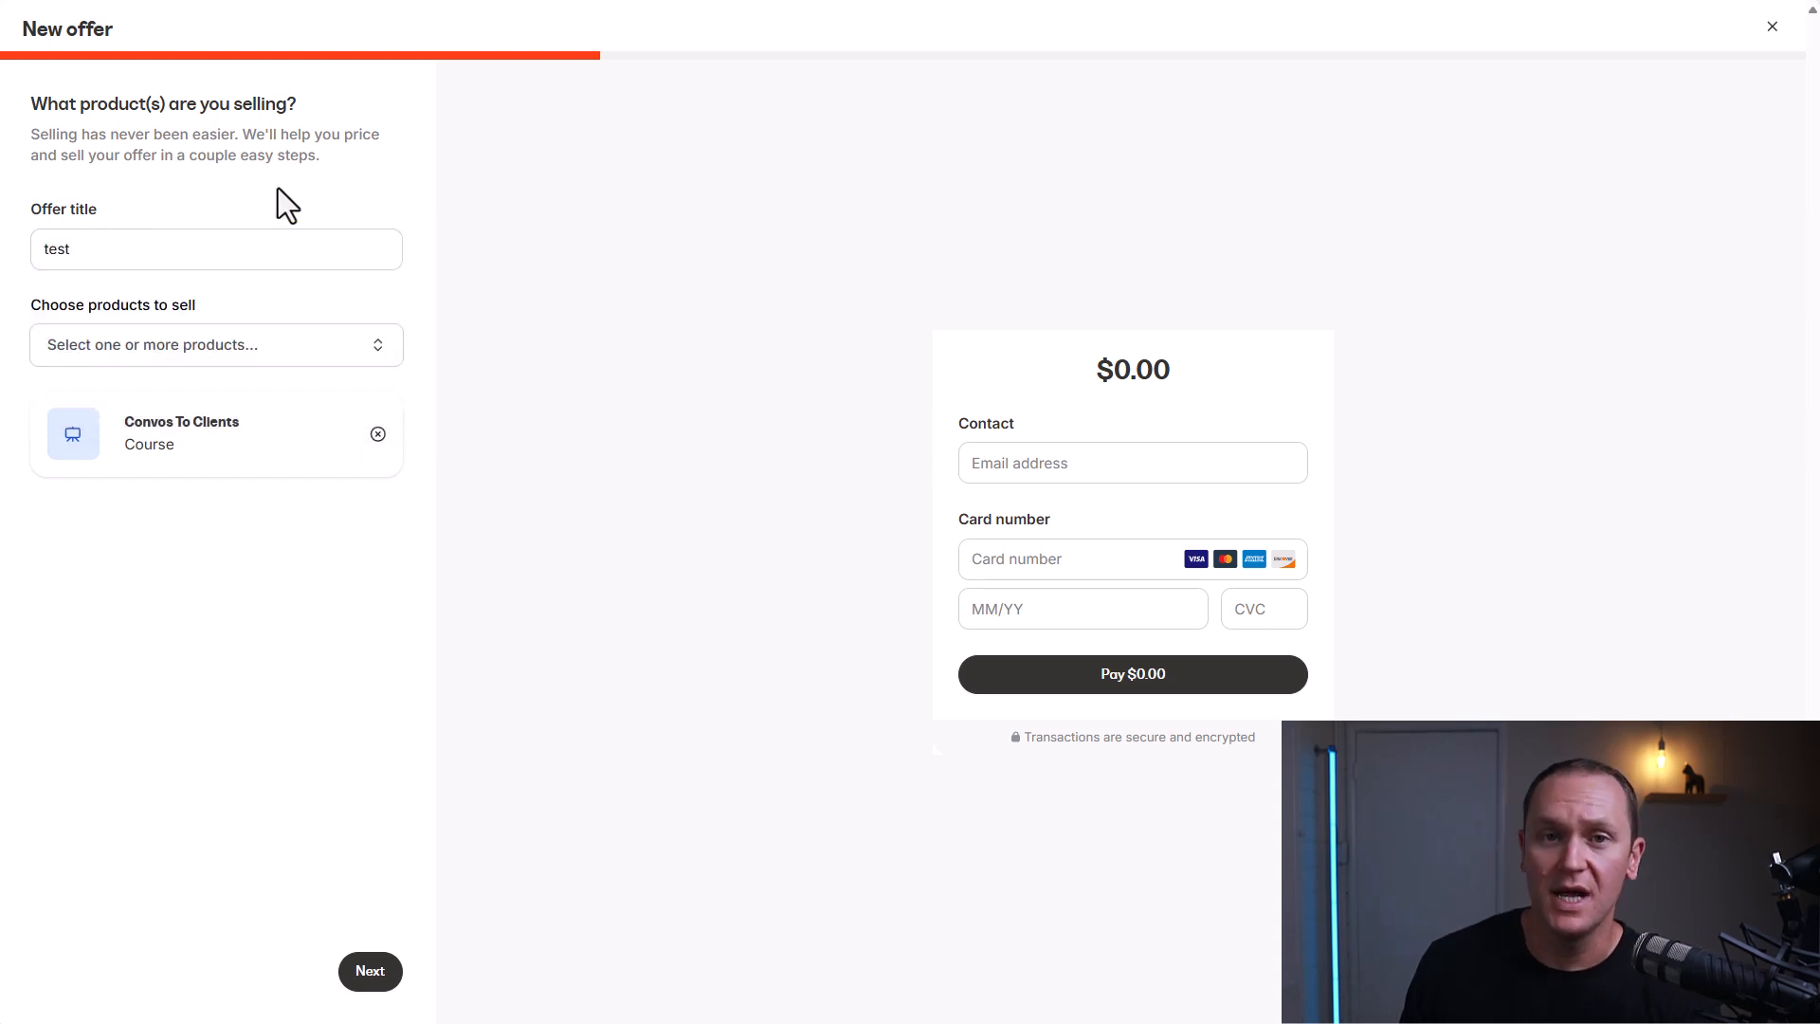
- Remove the Convos To Clients course from the offer and continue to the pricing stage
left_click(377, 435)
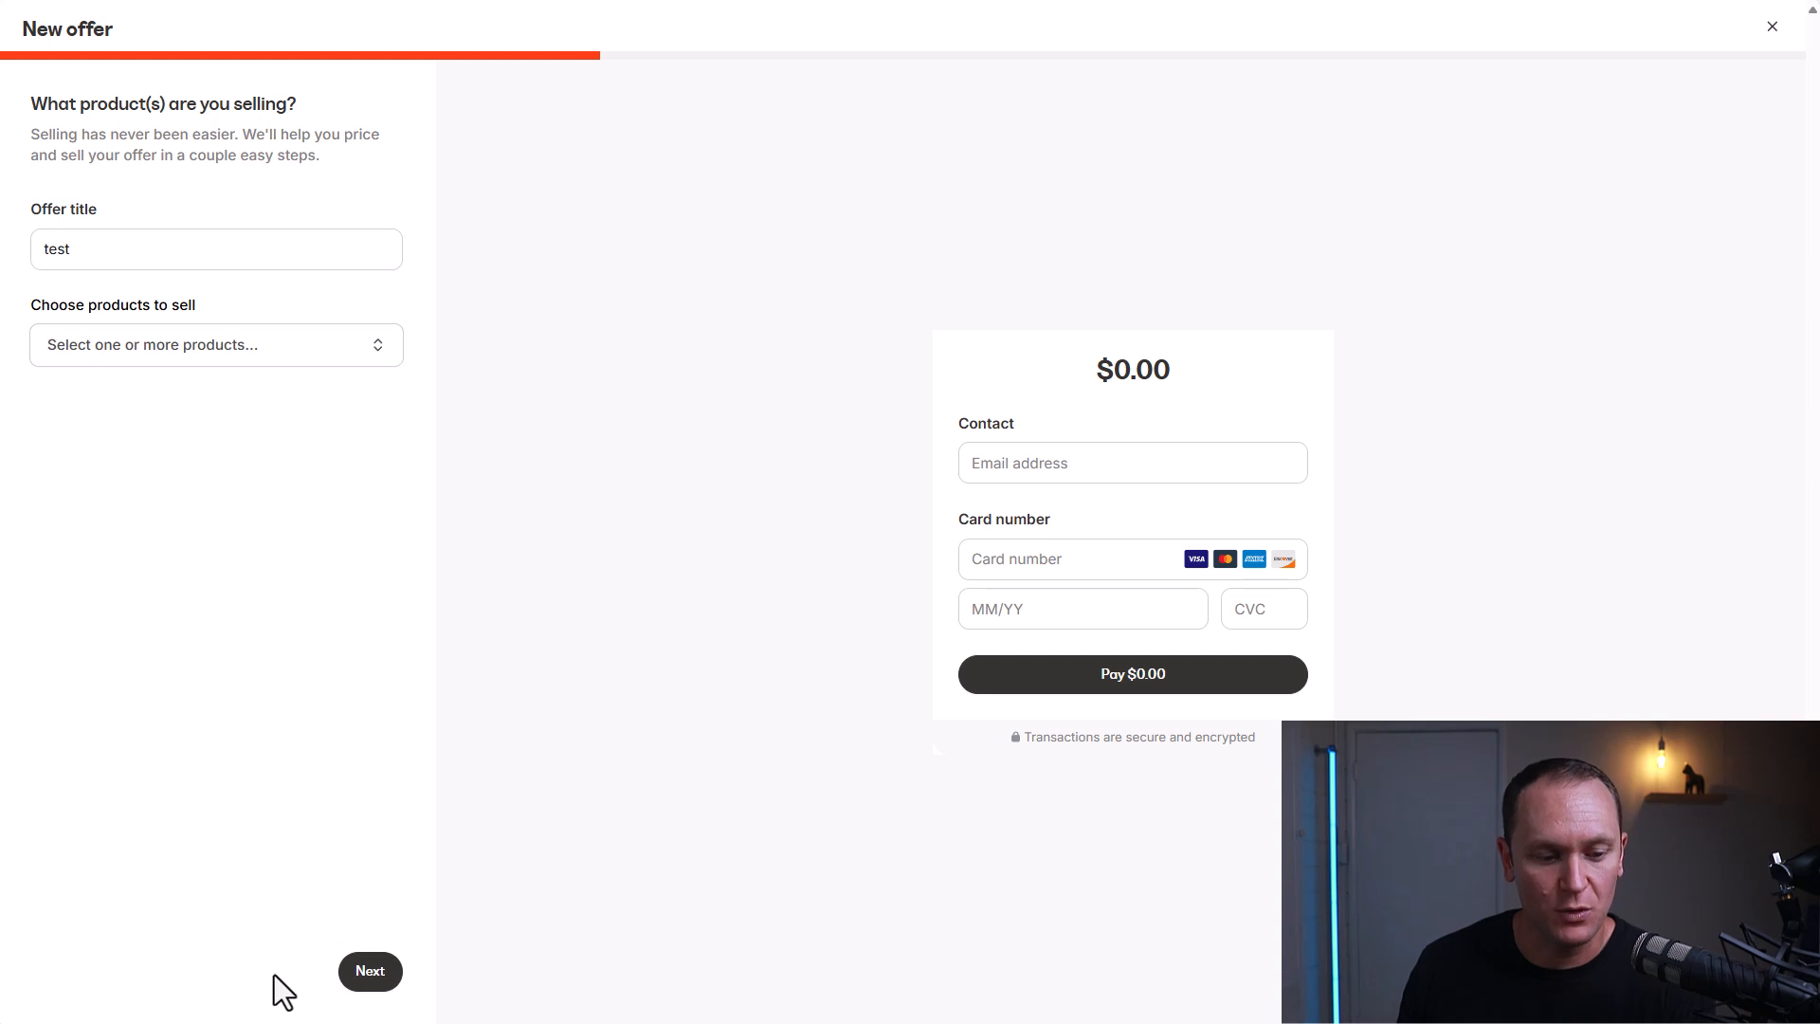
left_click(358, 977)
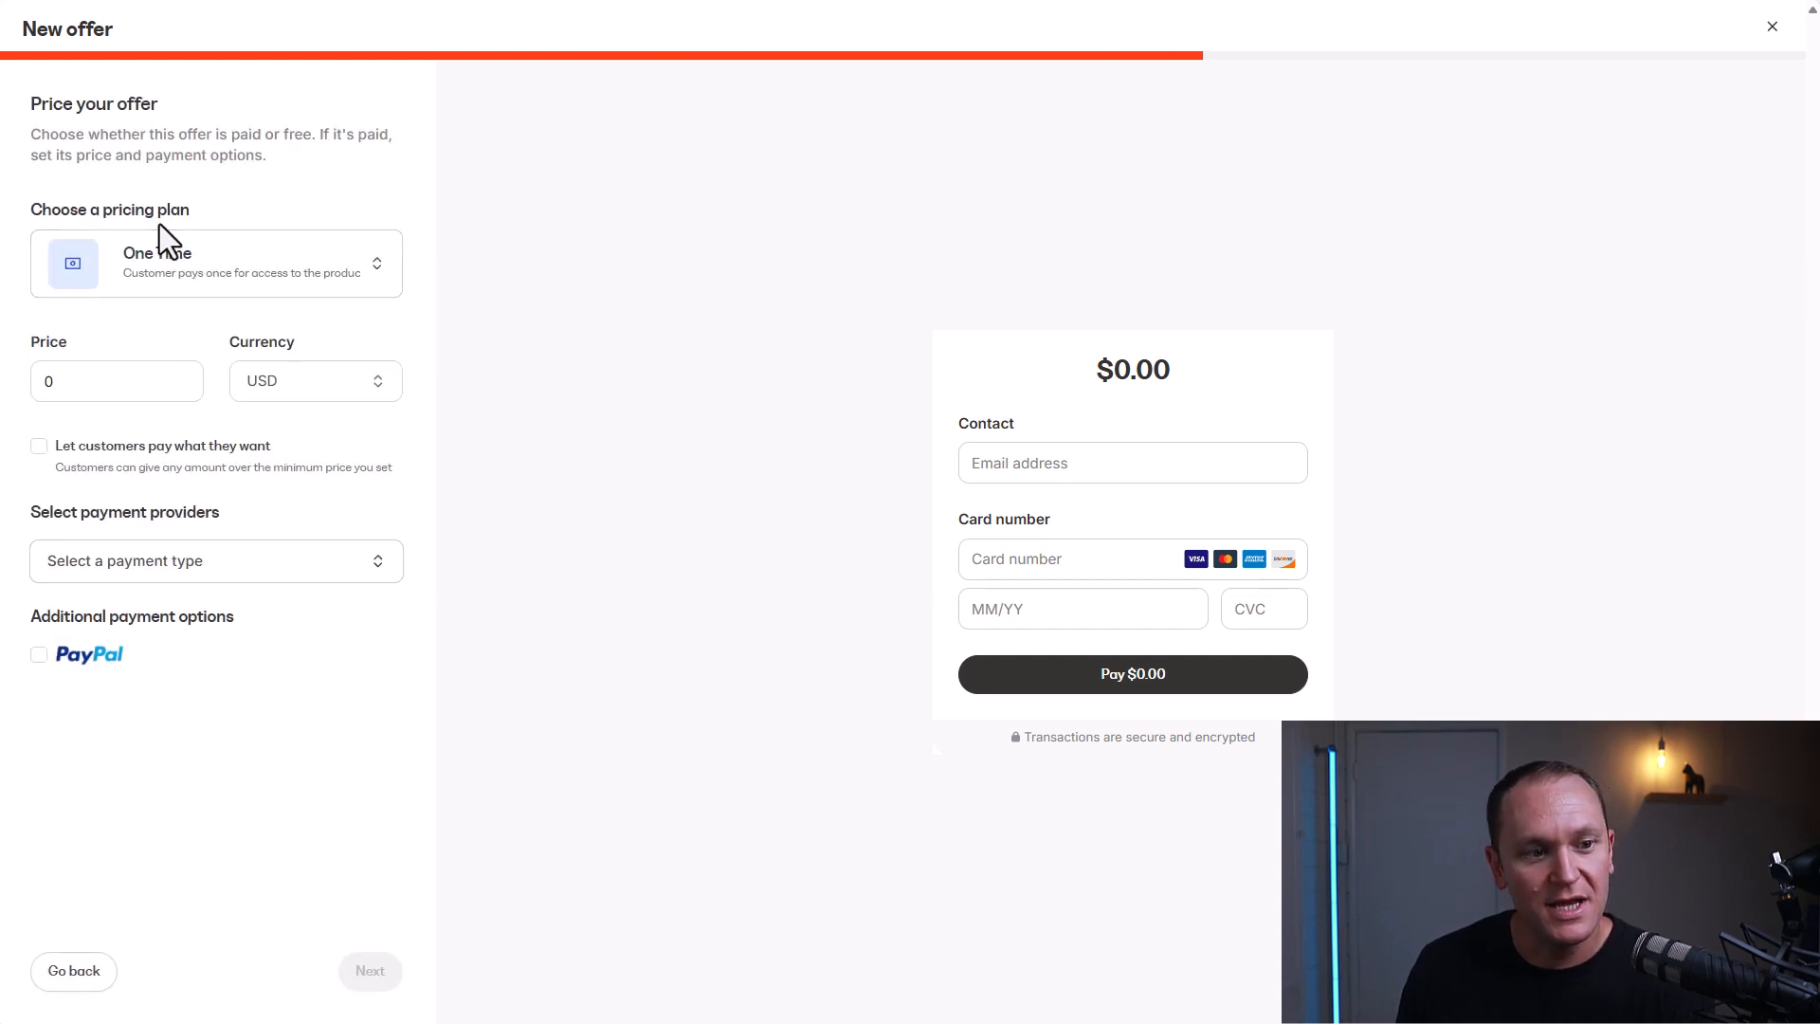
left_click_drag(27, 212, 226, 207)
left_click(611, 275)
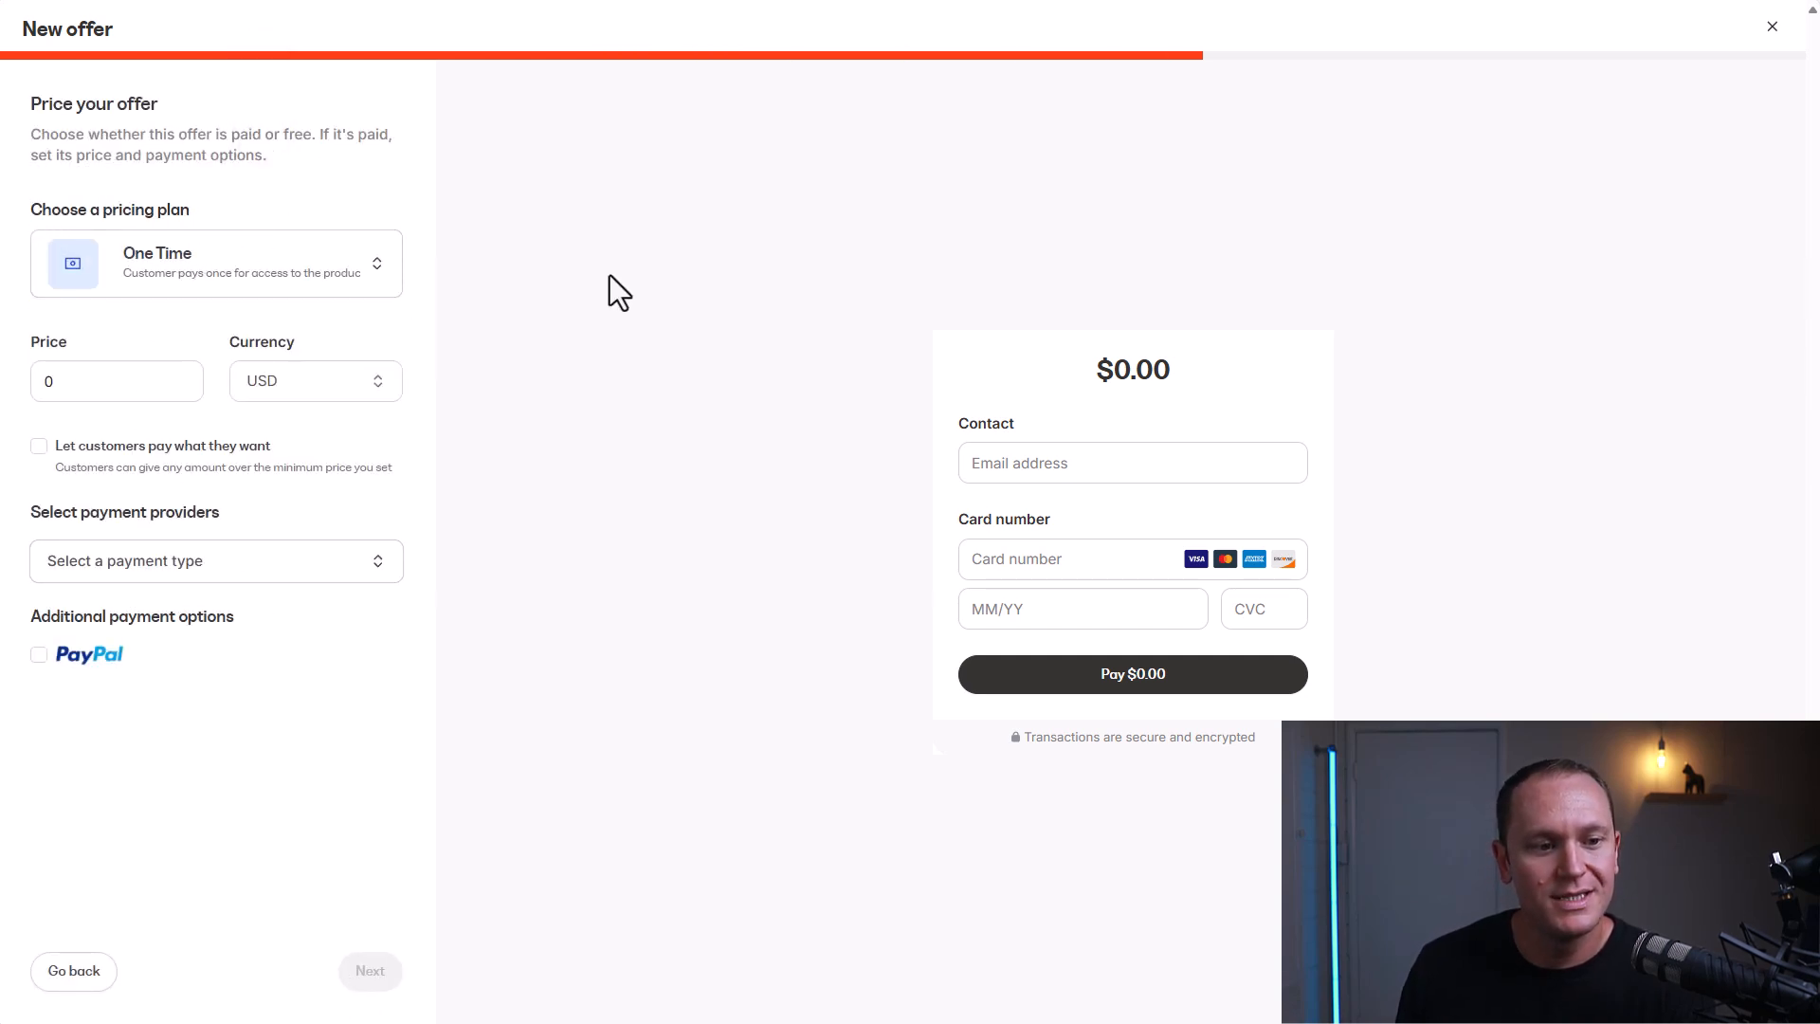
- Choose the One Time pricing plan and set the price to 497 USD
left_click(313, 278)
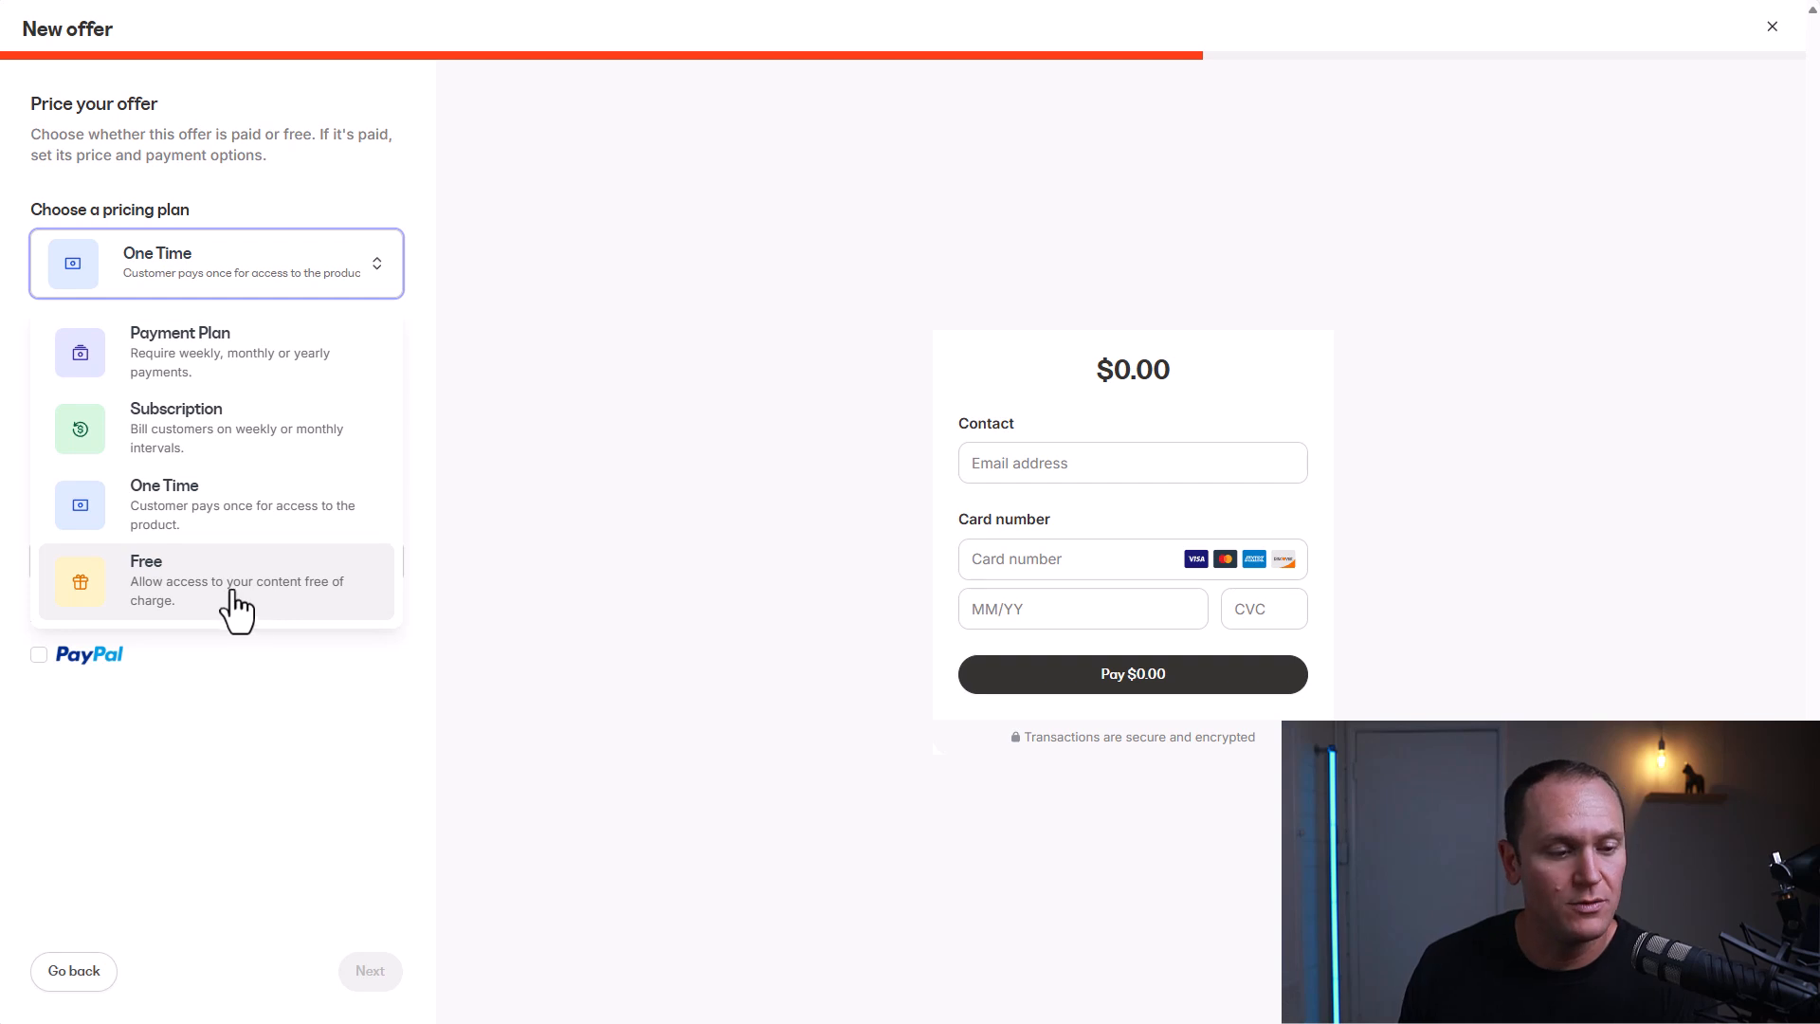
left_click(163, 512)
double_click(35, 380)
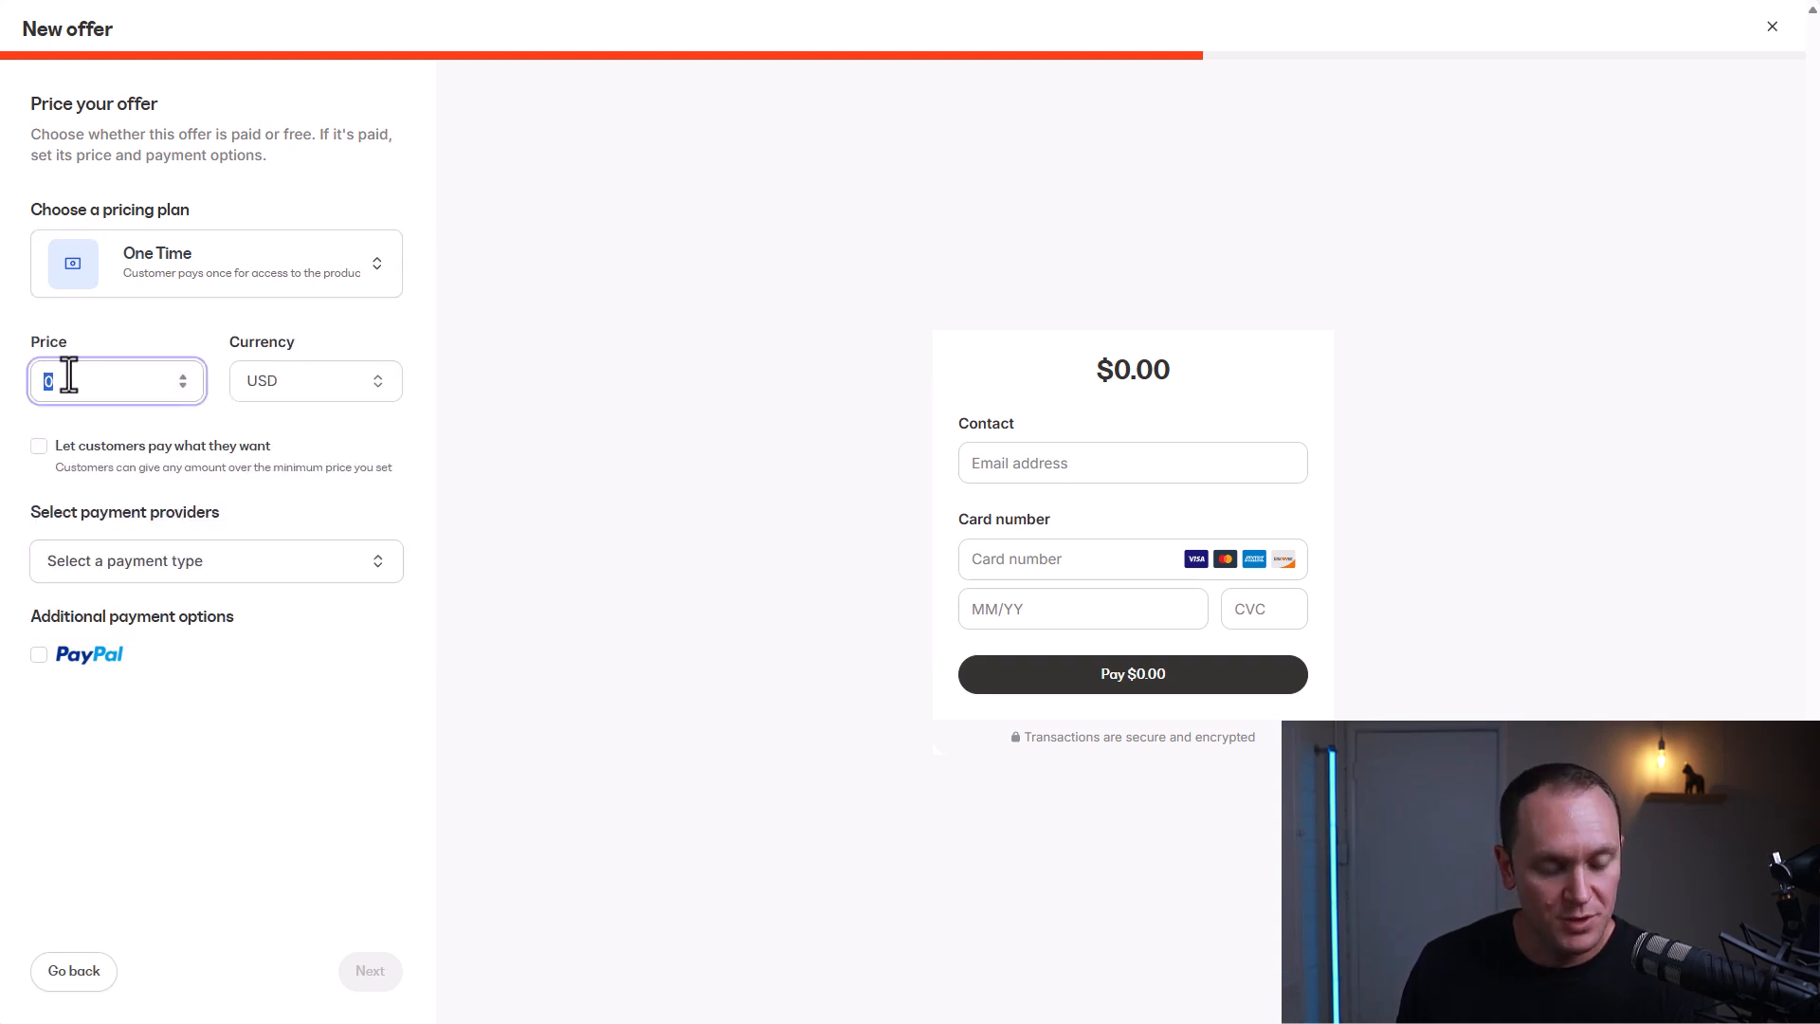
type("497")
- Switch the pricing to a Payment Plan with a price of 200 USD, 3 payments and a monthly billing interval
left_click_drag(72, 374, 36, 382)
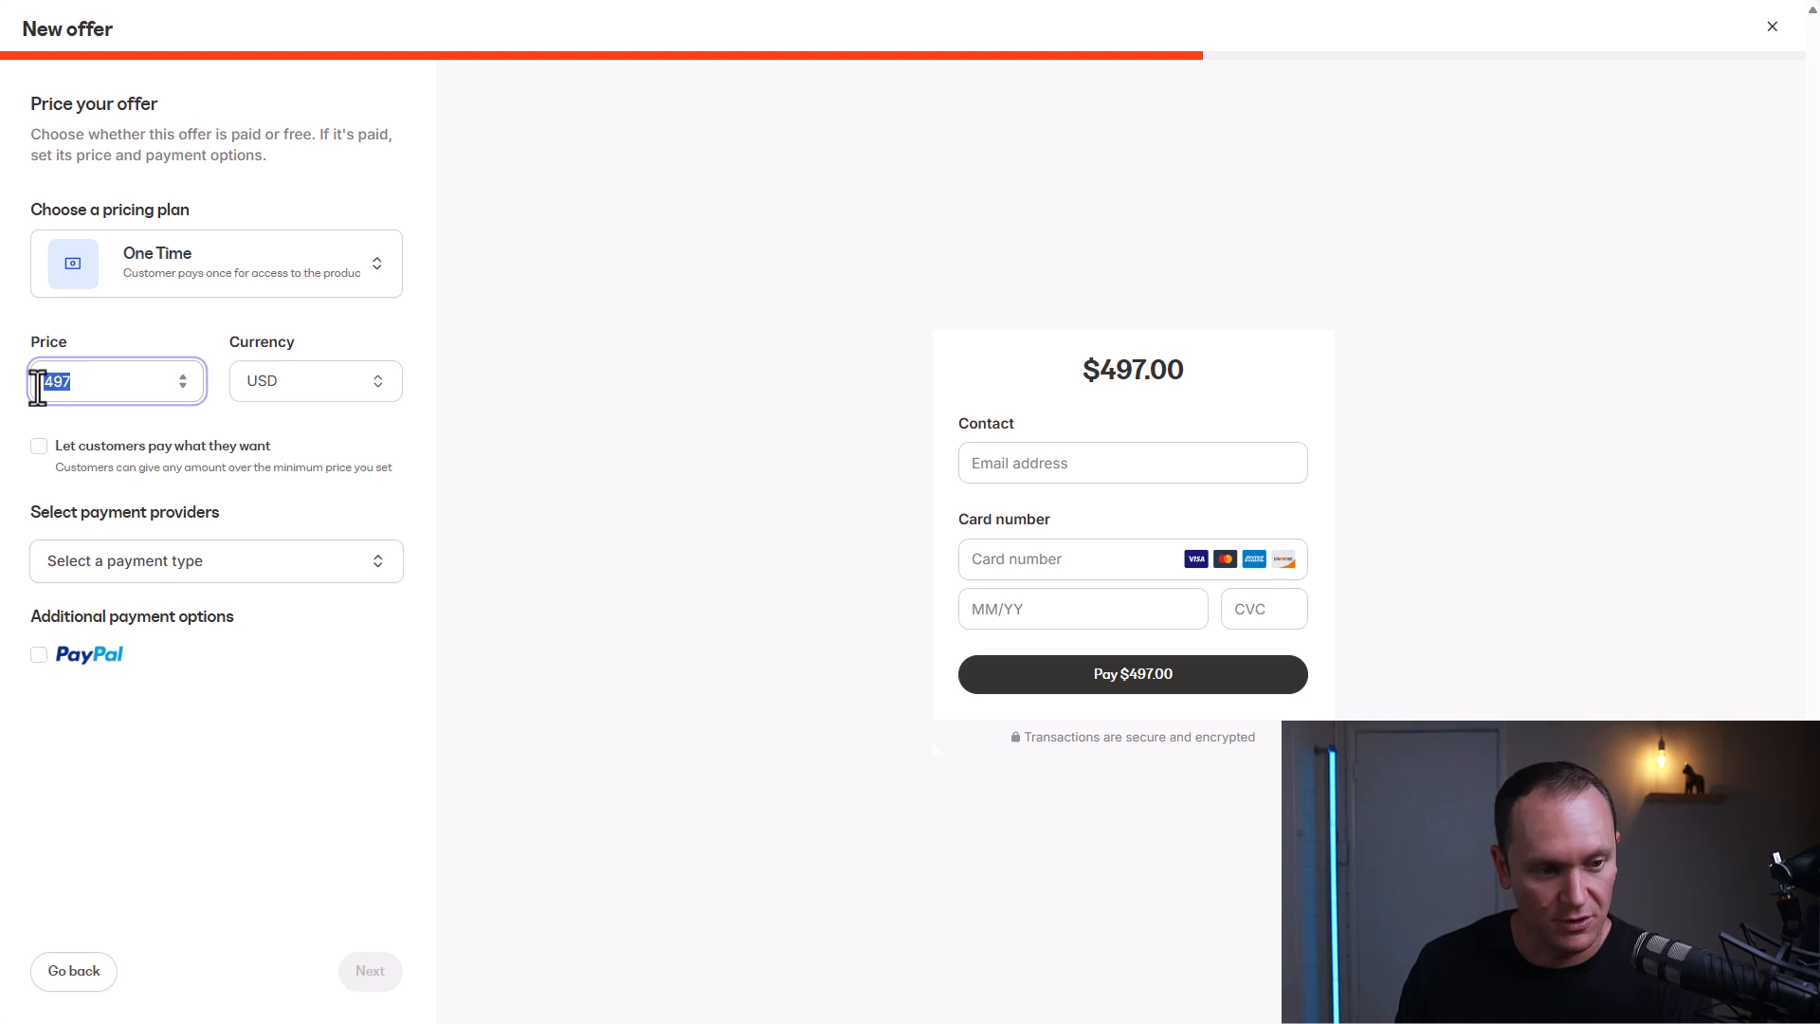
key("BackSpace")
left_click(211, 275)
left_click(202, 346)
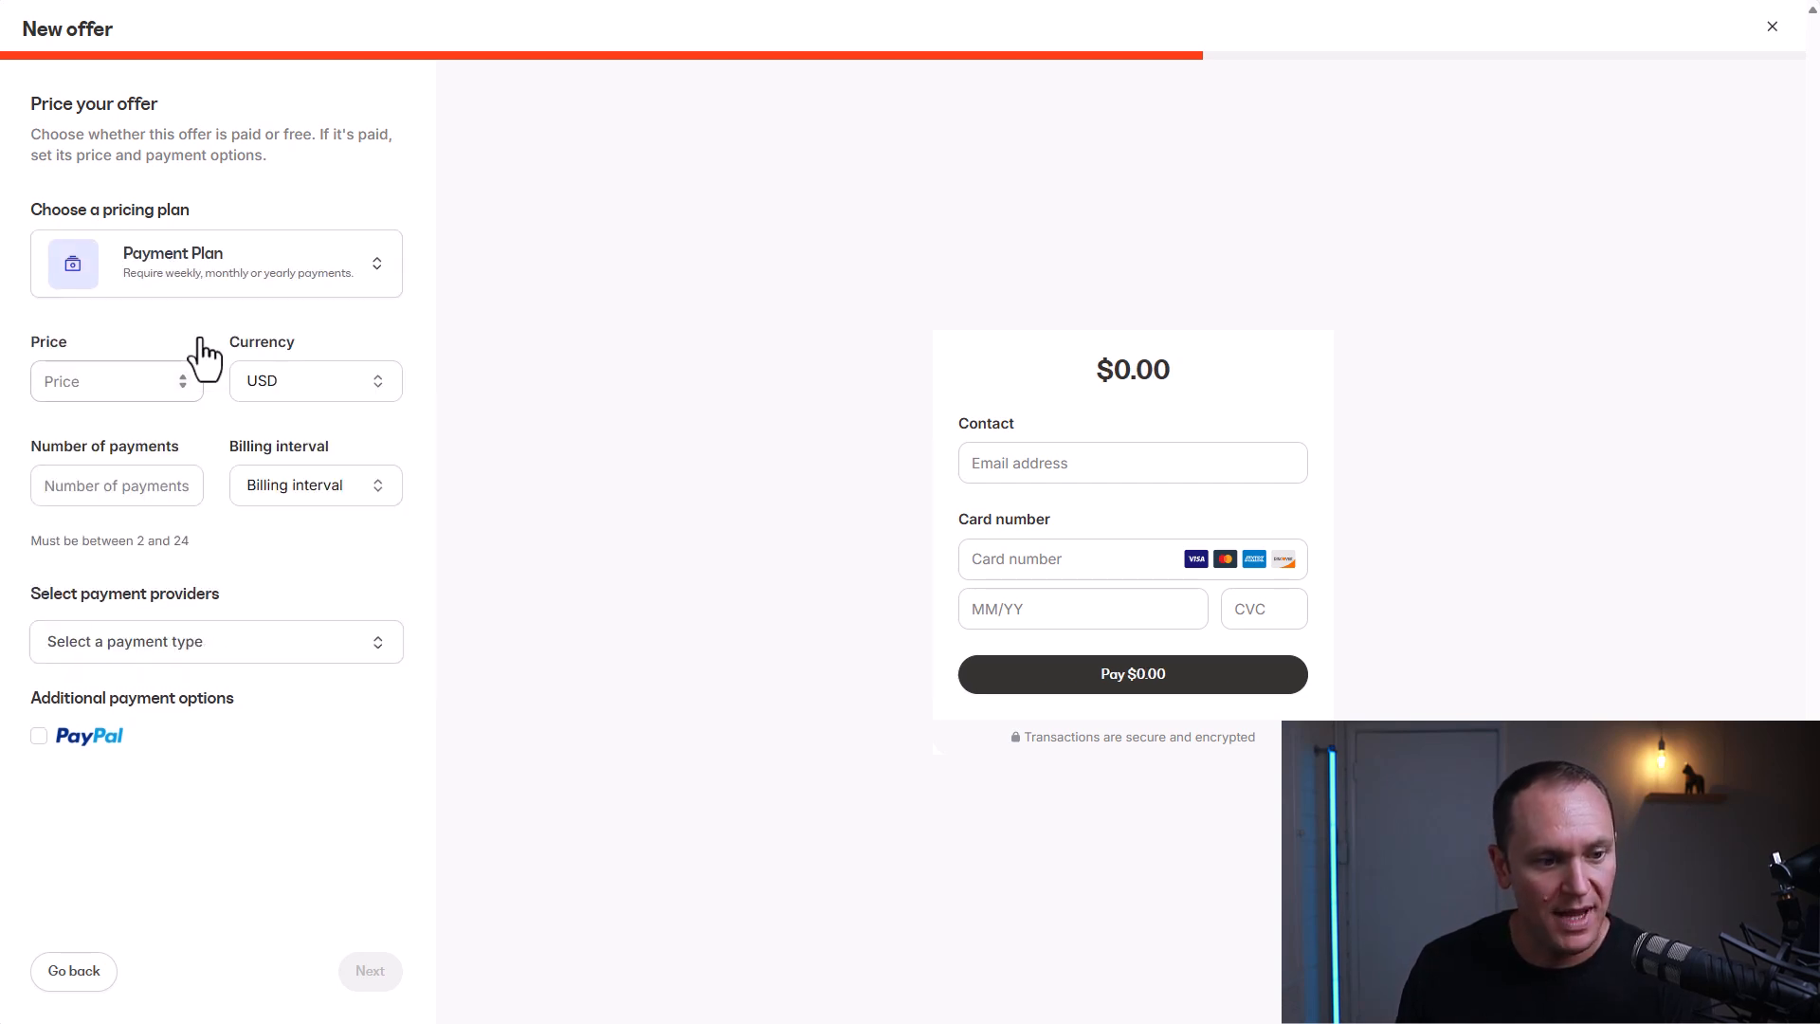
left_click(138, 379)
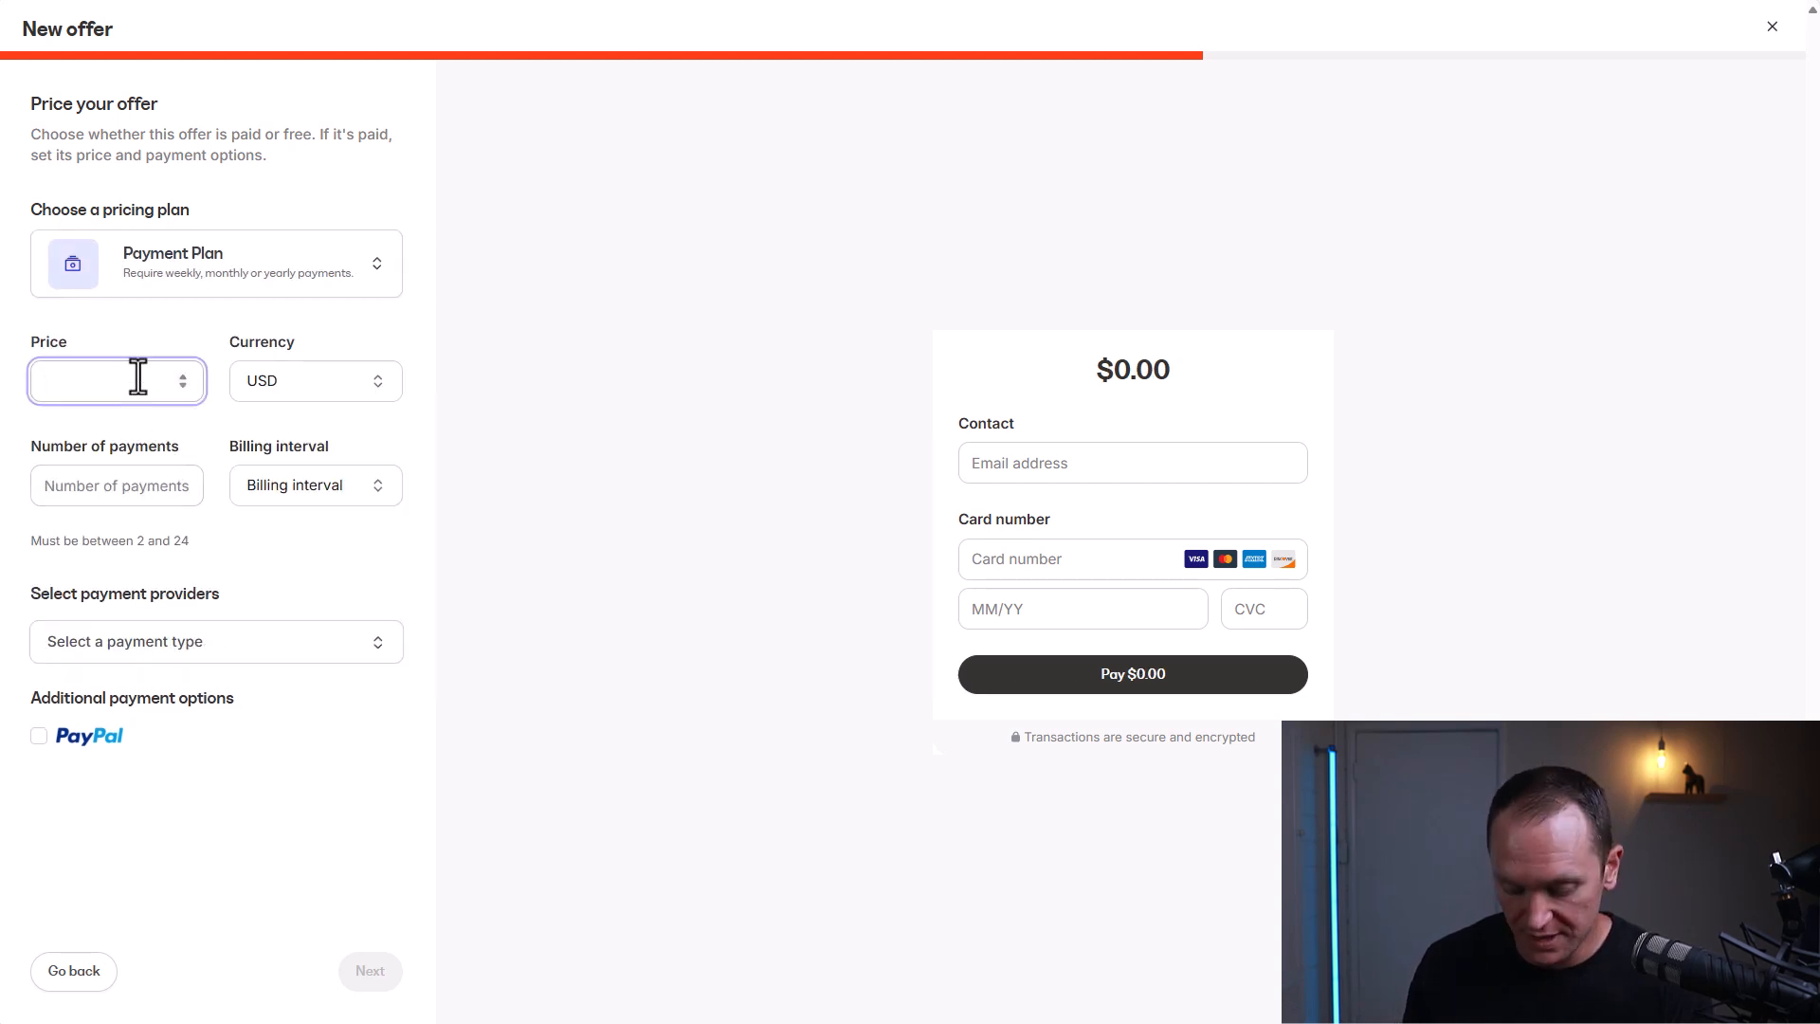
type("200")
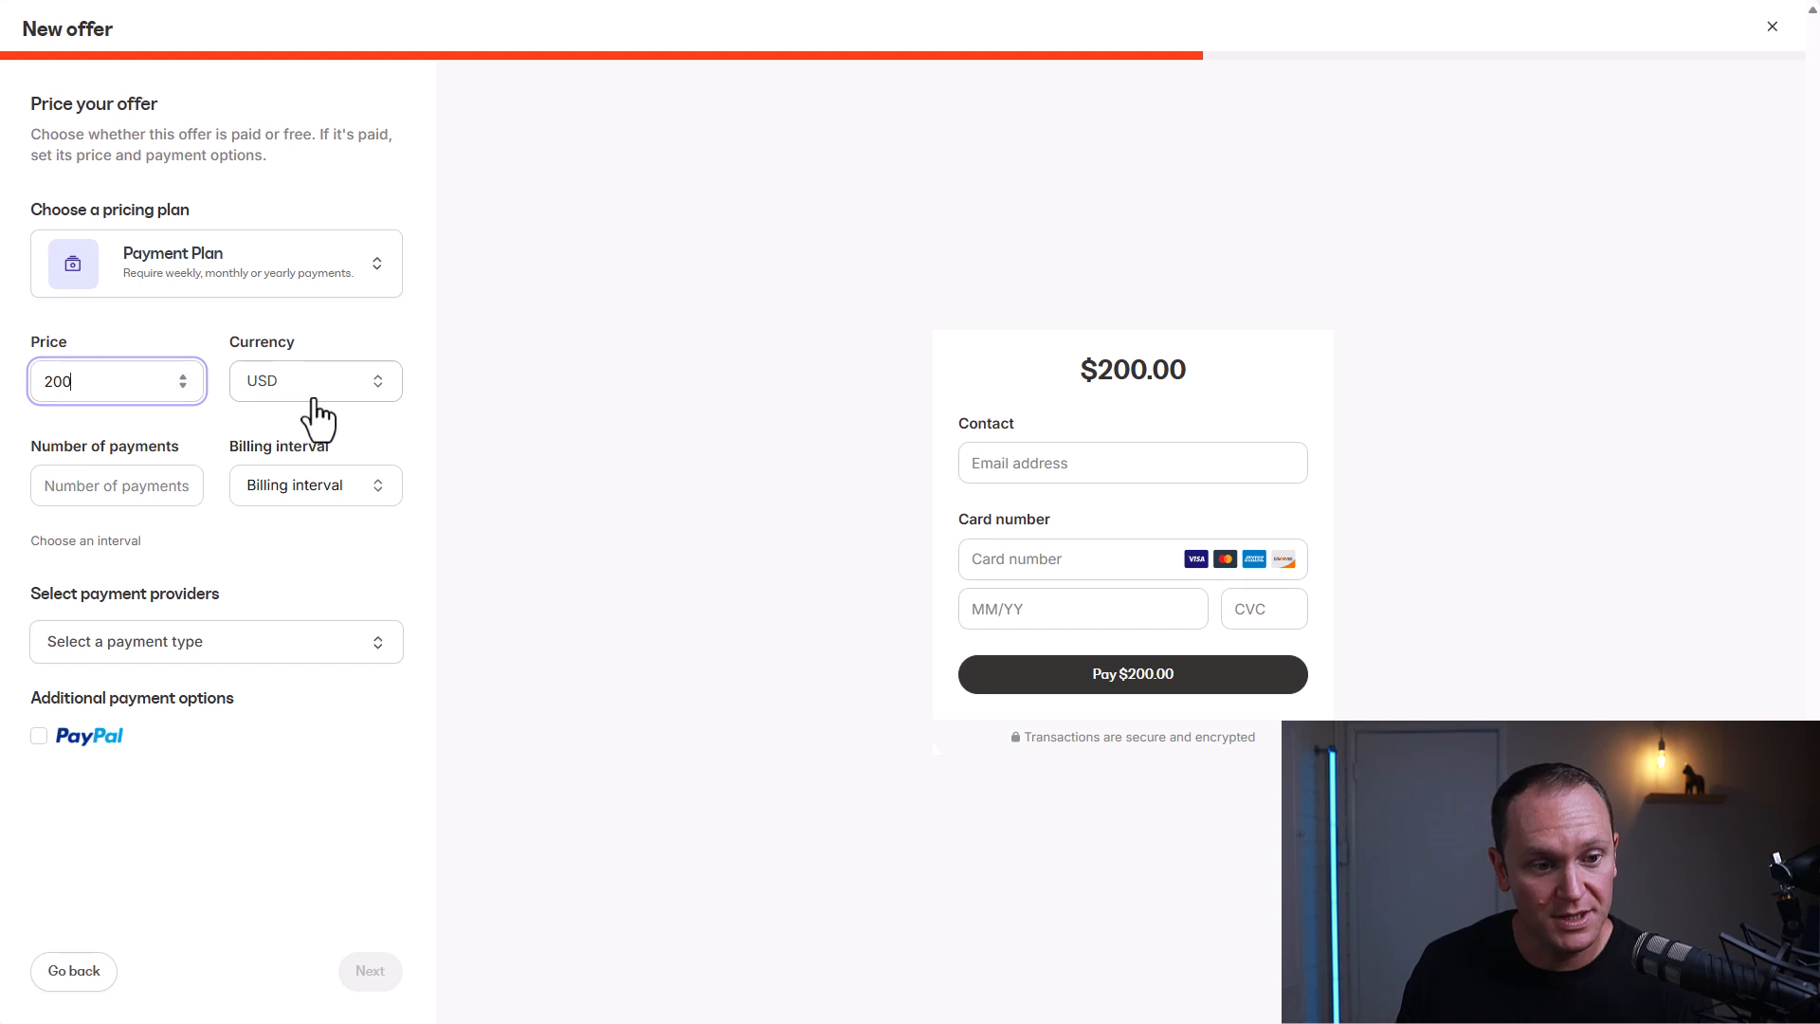
left_click(90, 490)
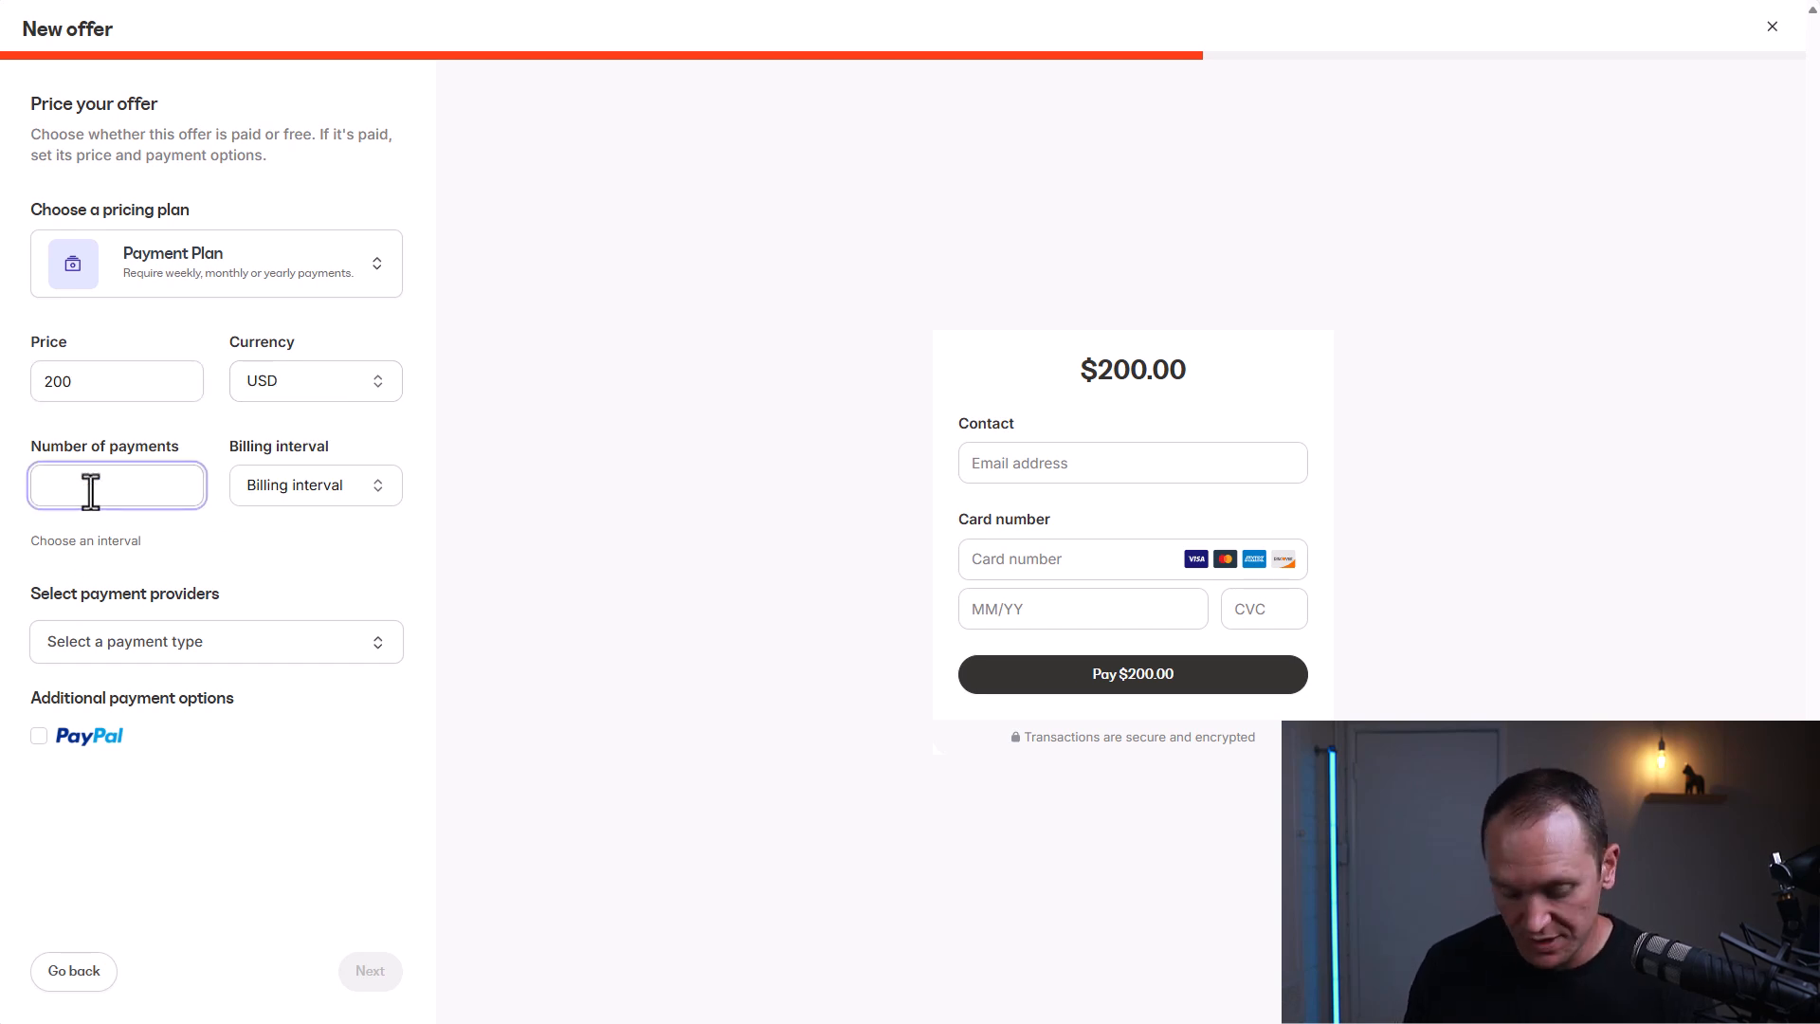
left_click(374, 495)
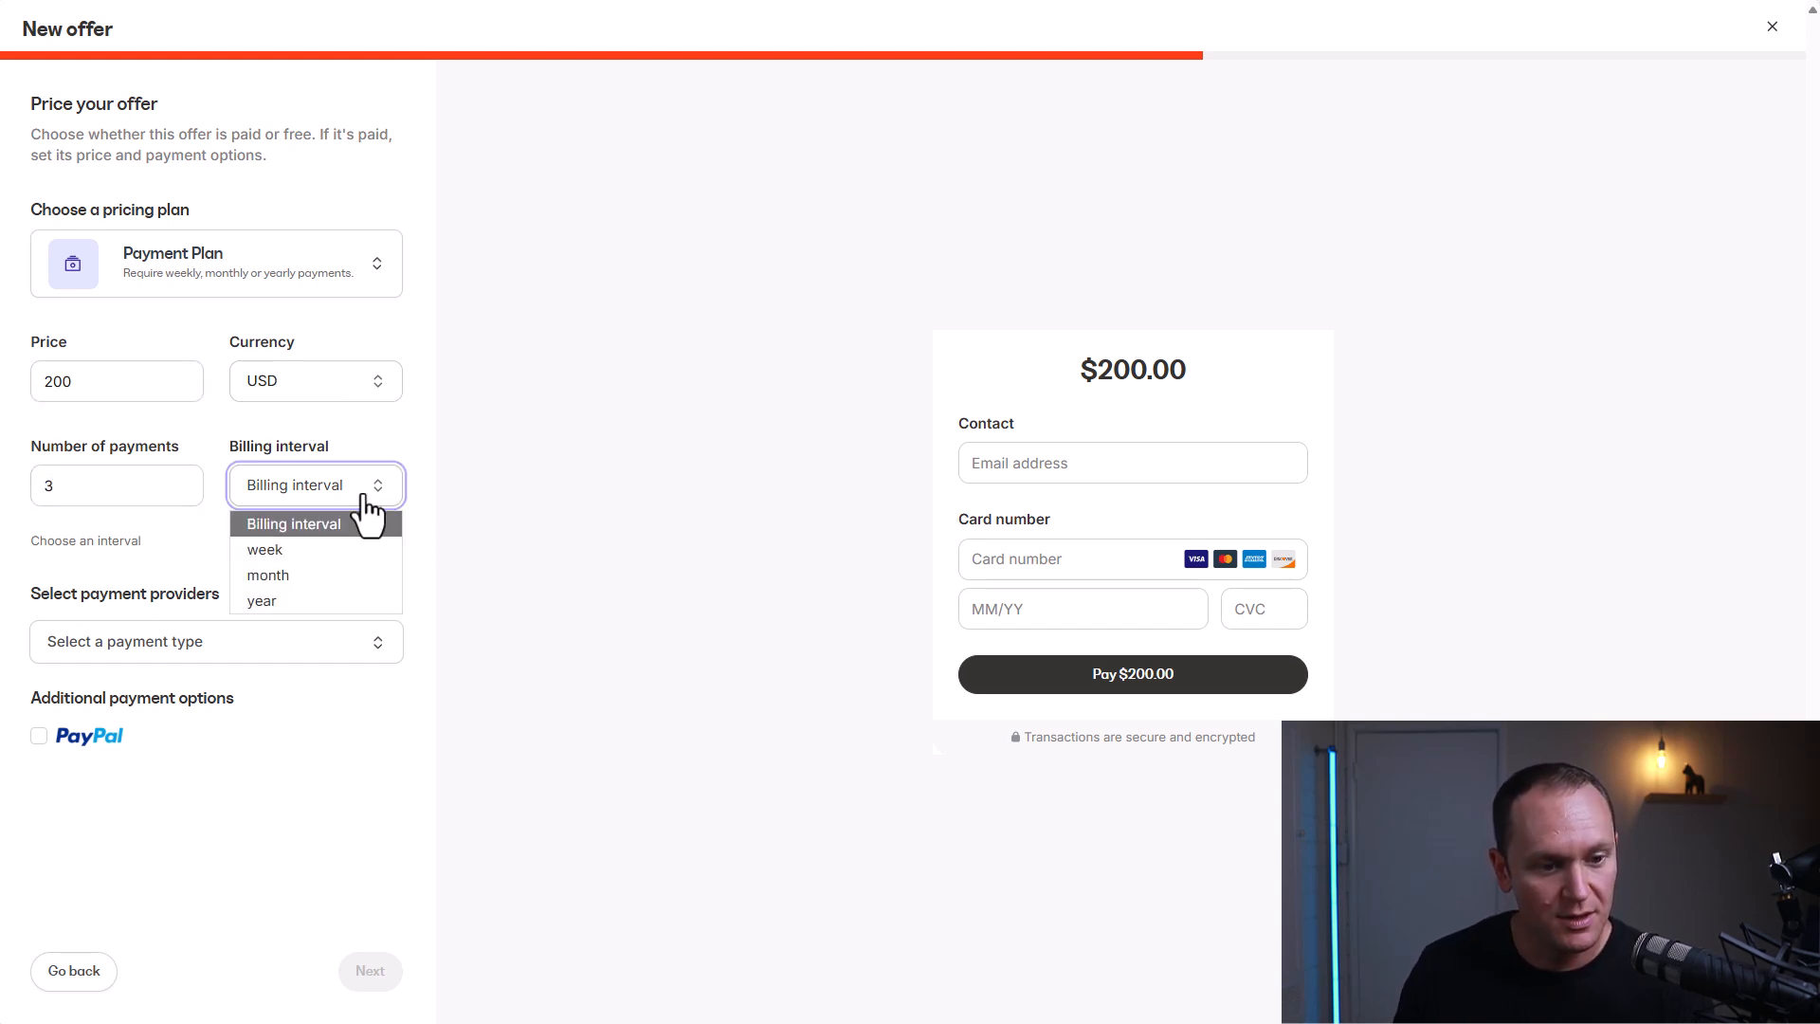
left_click(308, 575)
left_click(519, 463)
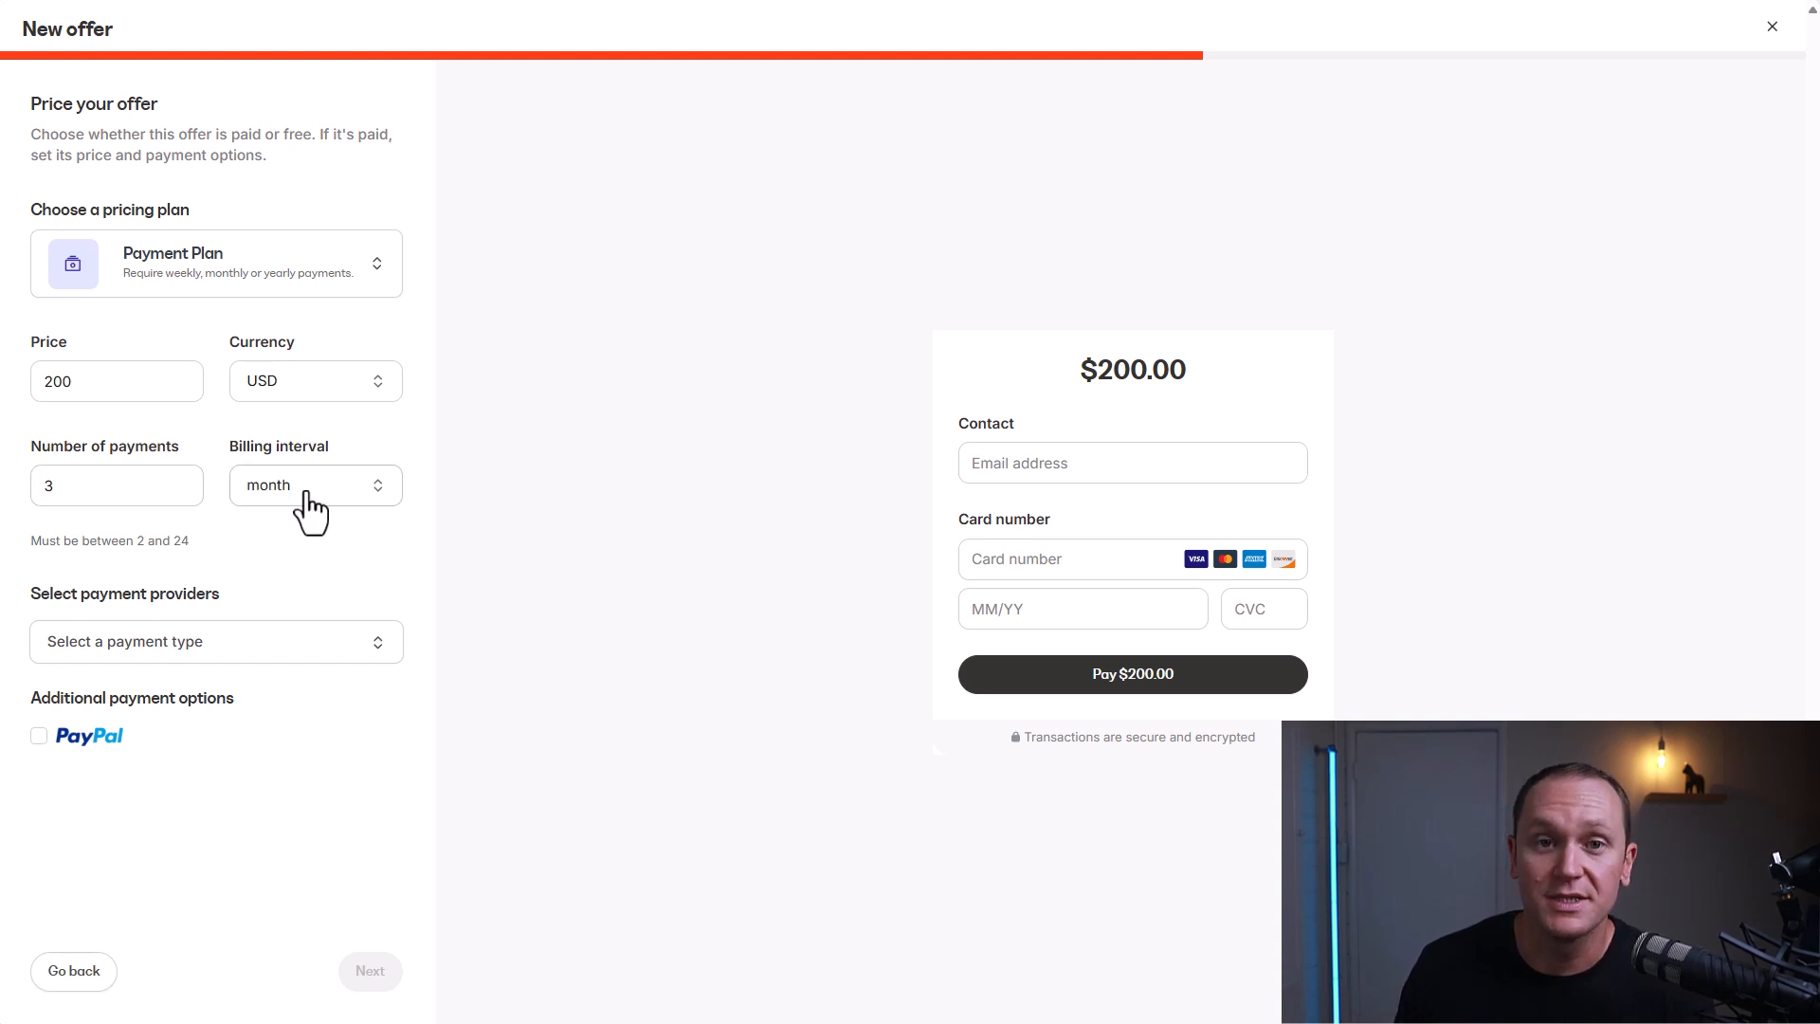
- Switch the pricing plan to Subscription at 97 USD, billed every 1 month
left_click(301, 269)
left_click(163, 422)
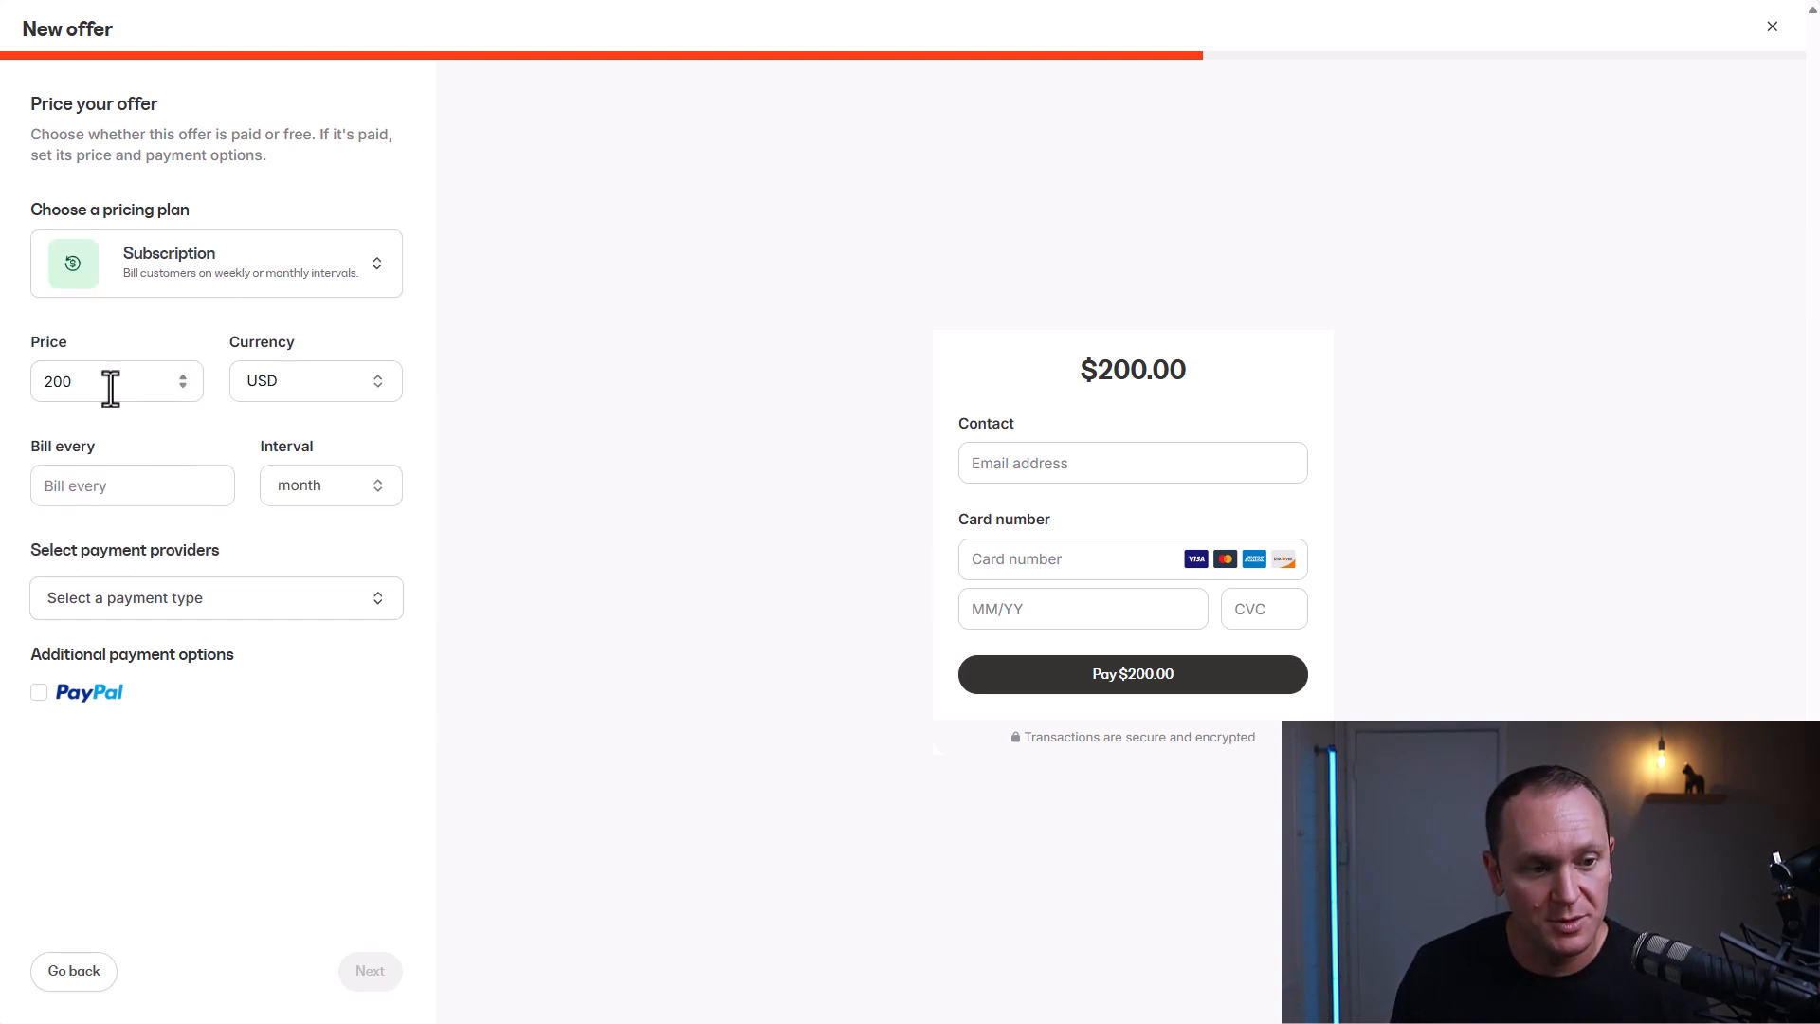
left_click_drag(111, 383, 35, 386)
type("97")
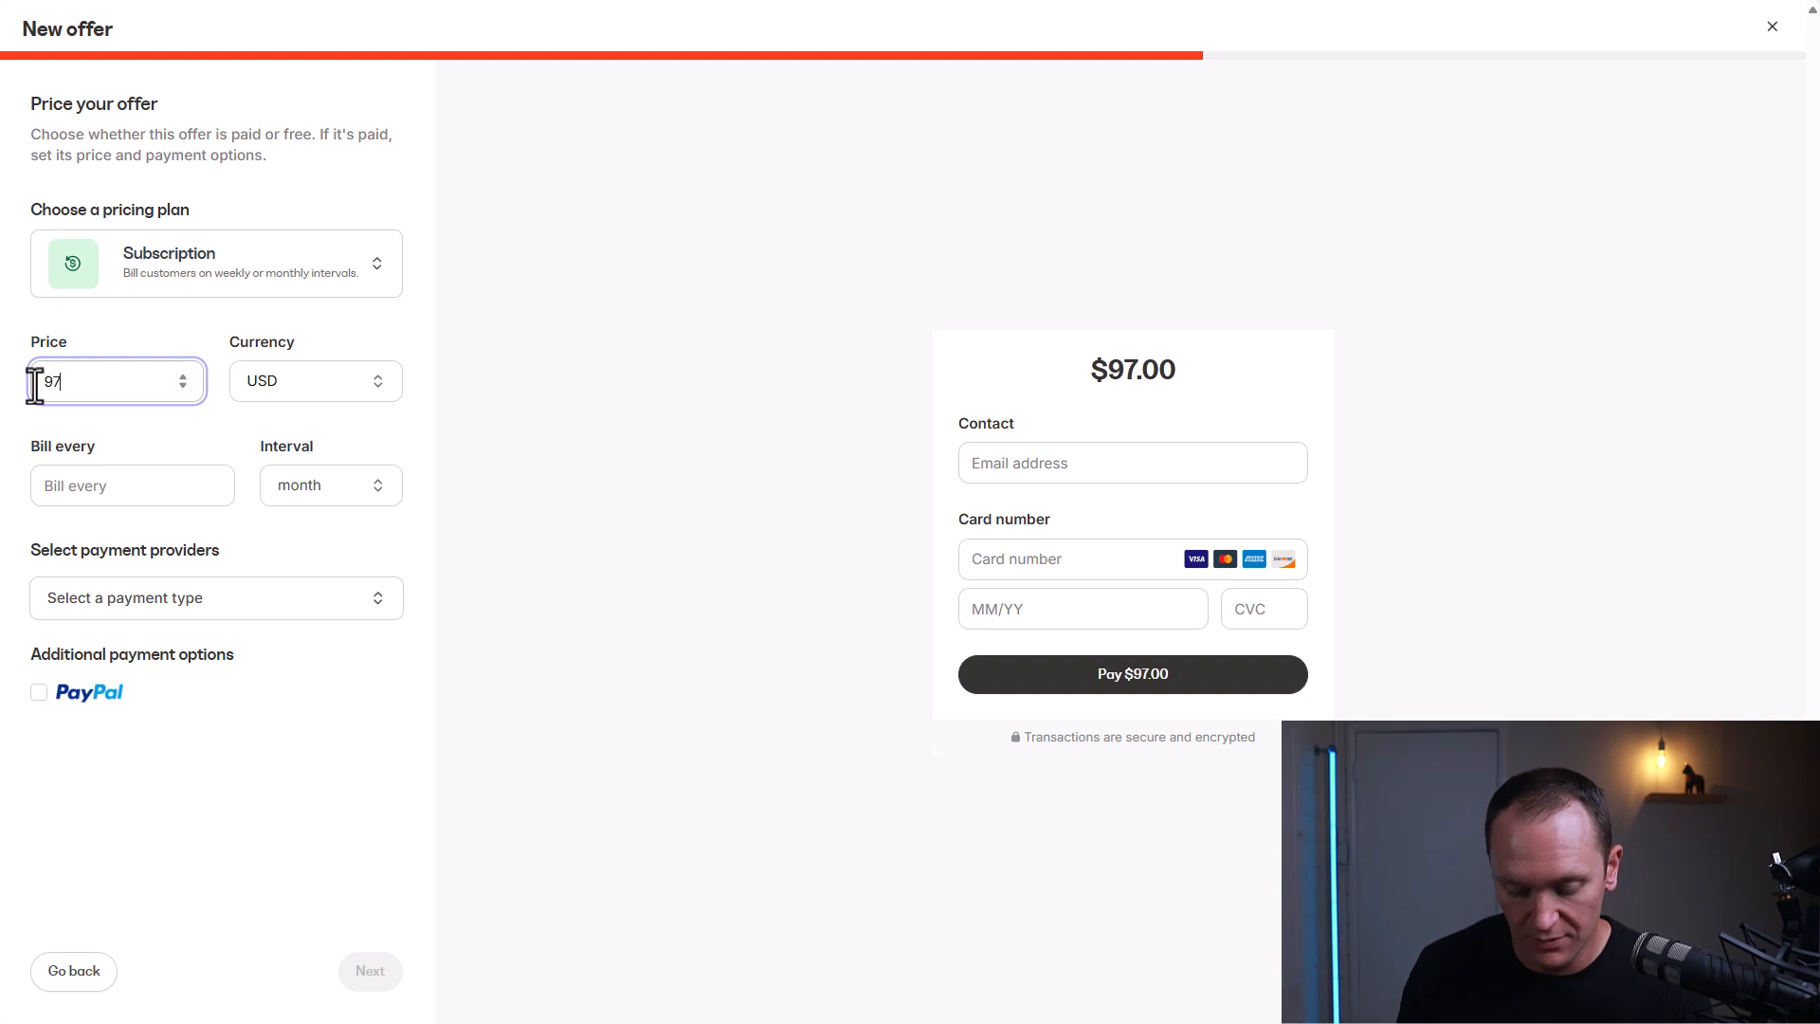
left_click(55, 487)
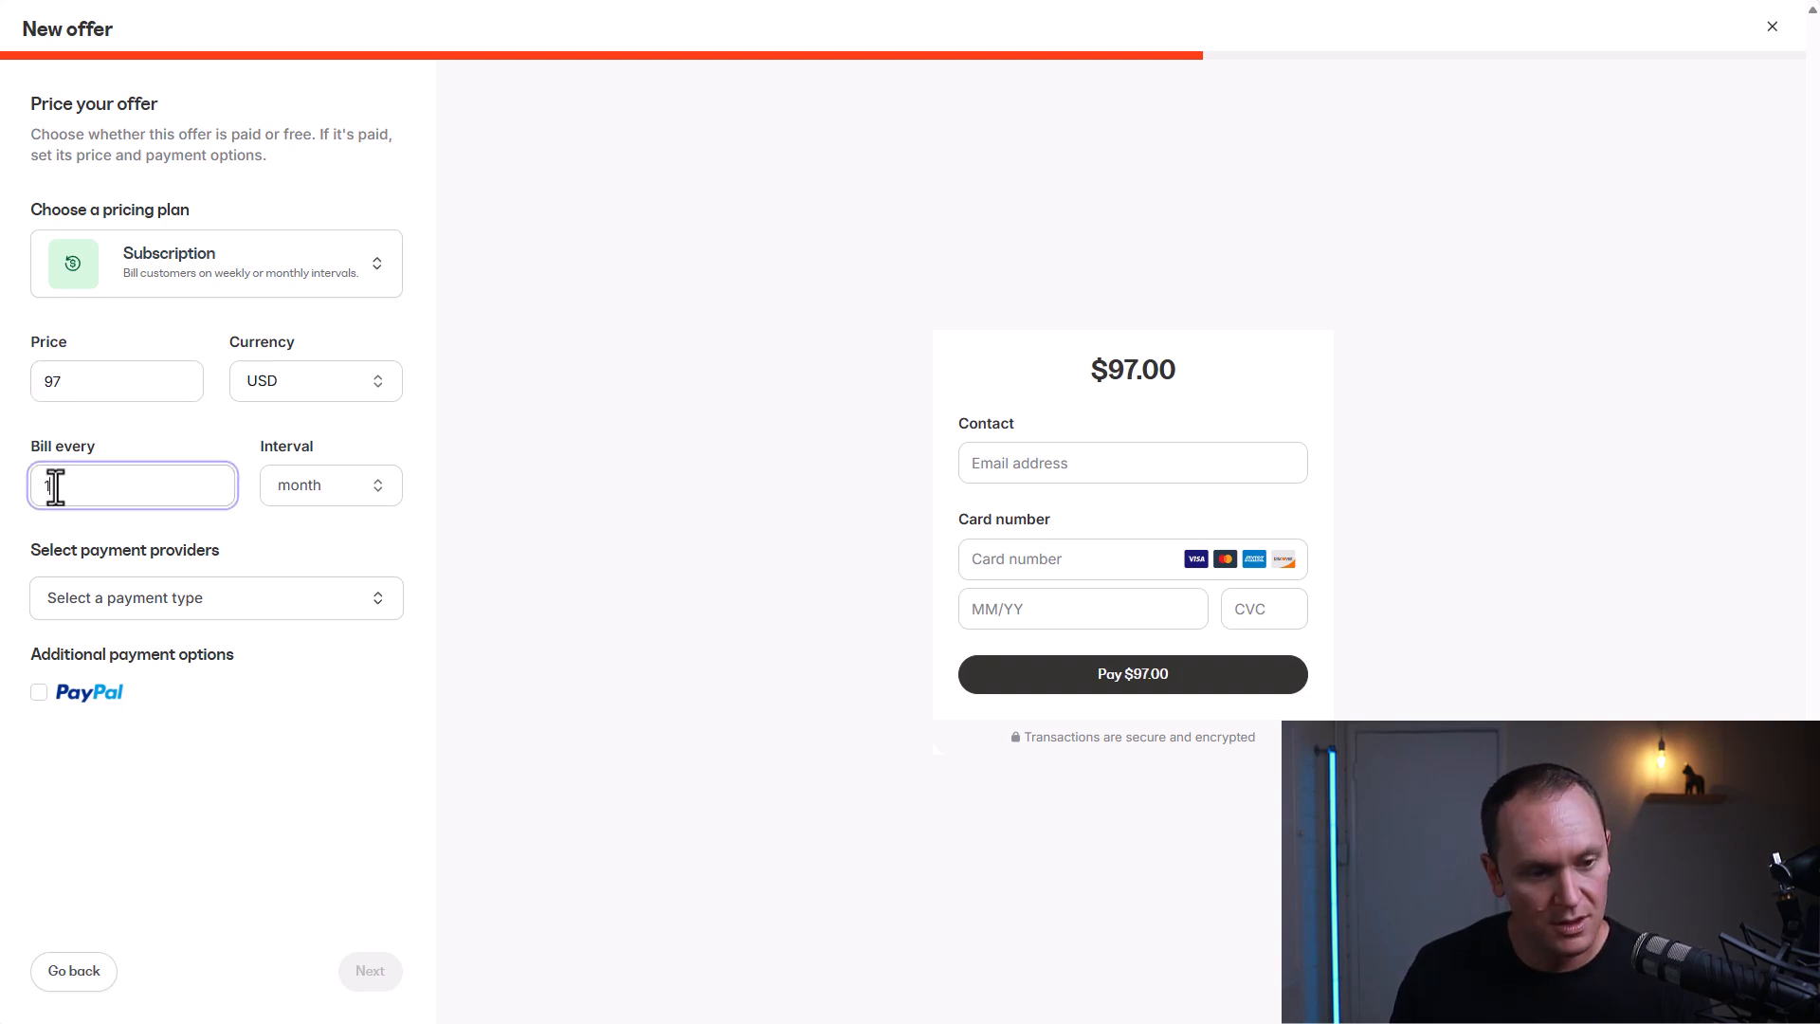
left_click(555, 391)
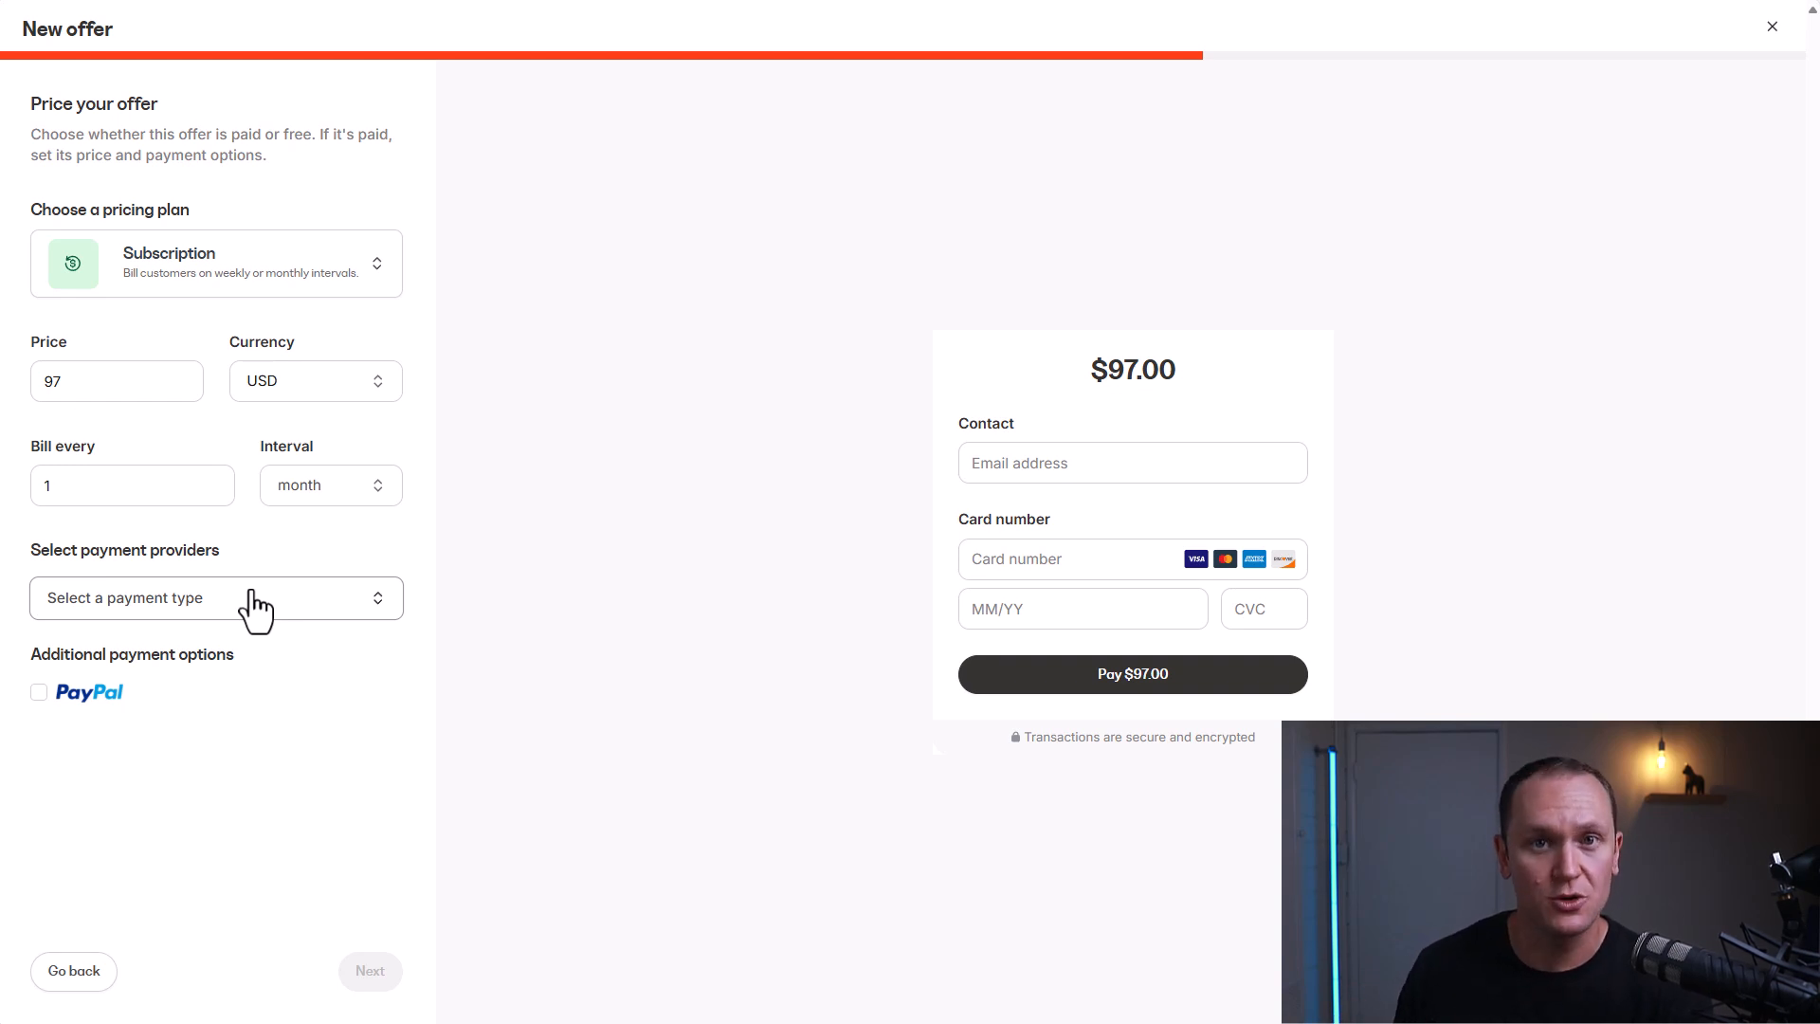
- Switch the pricing plan to One Time at 497 USD, and turn the pay-what-they-want option on and off again
left_click(218, 263)
left_click(191, 517)
left_click_drag(100, 384, 5, 387)
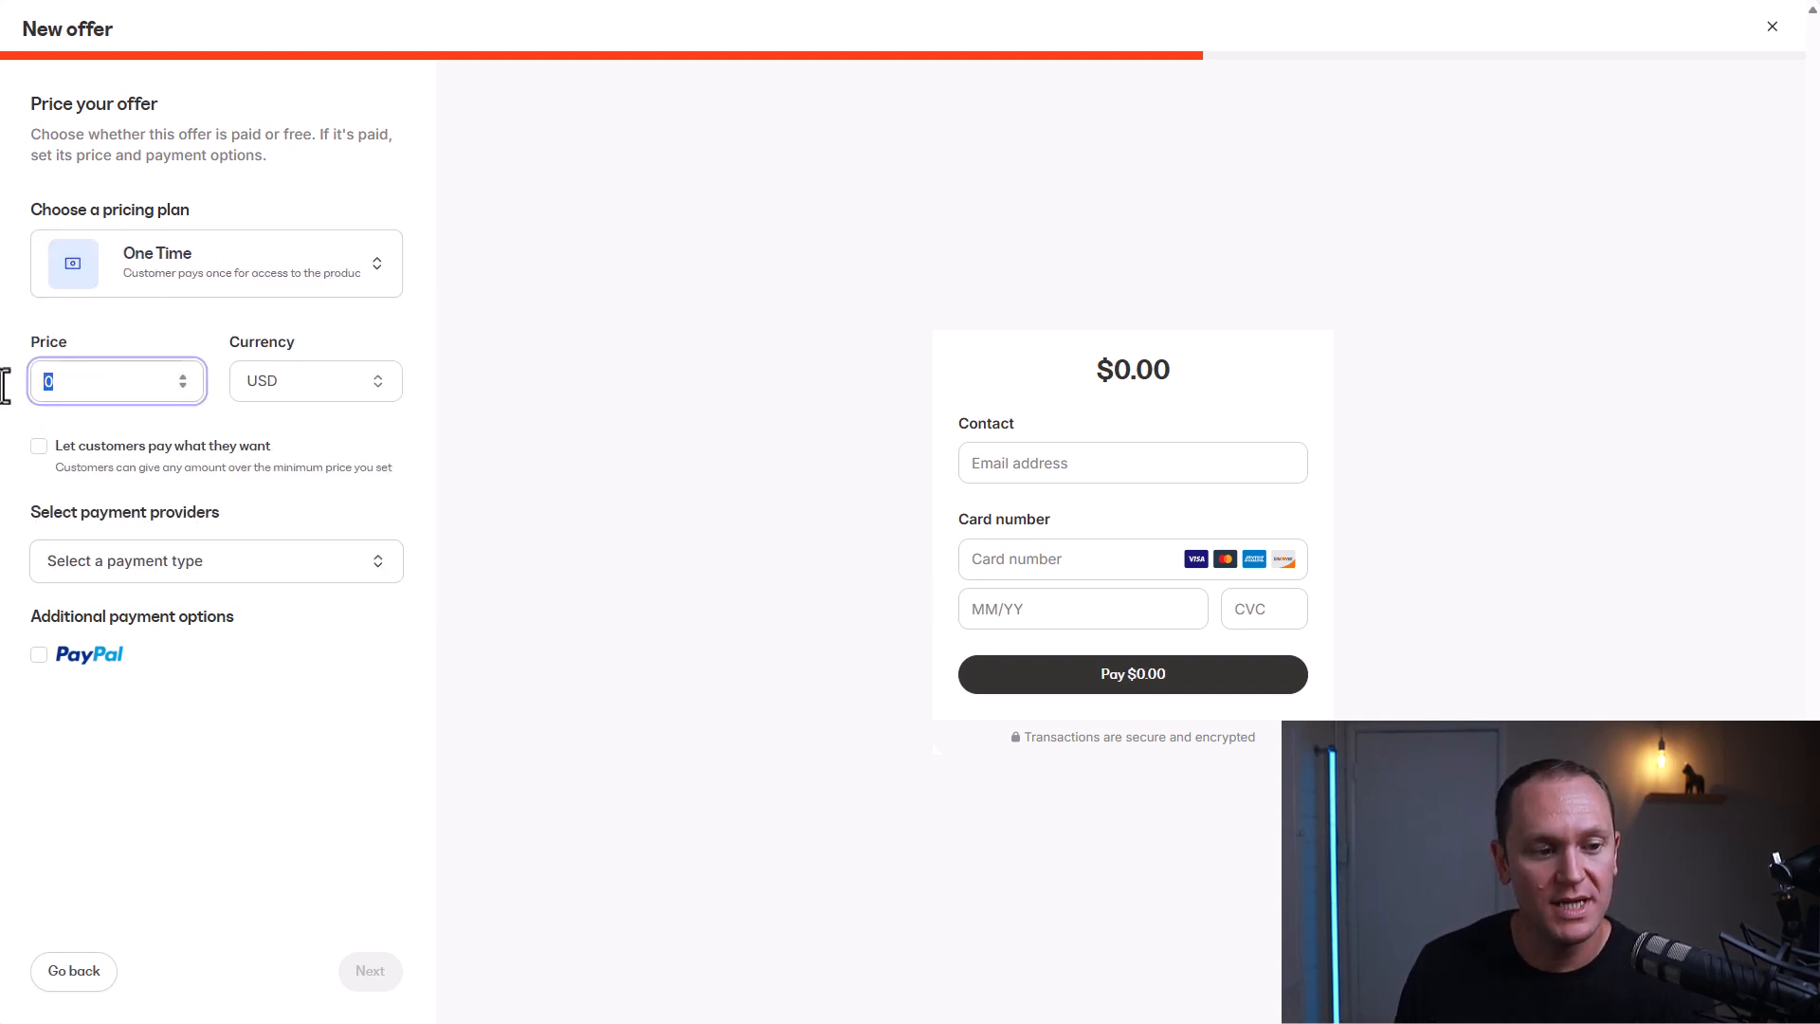
type("497")
left_click(405, 474)
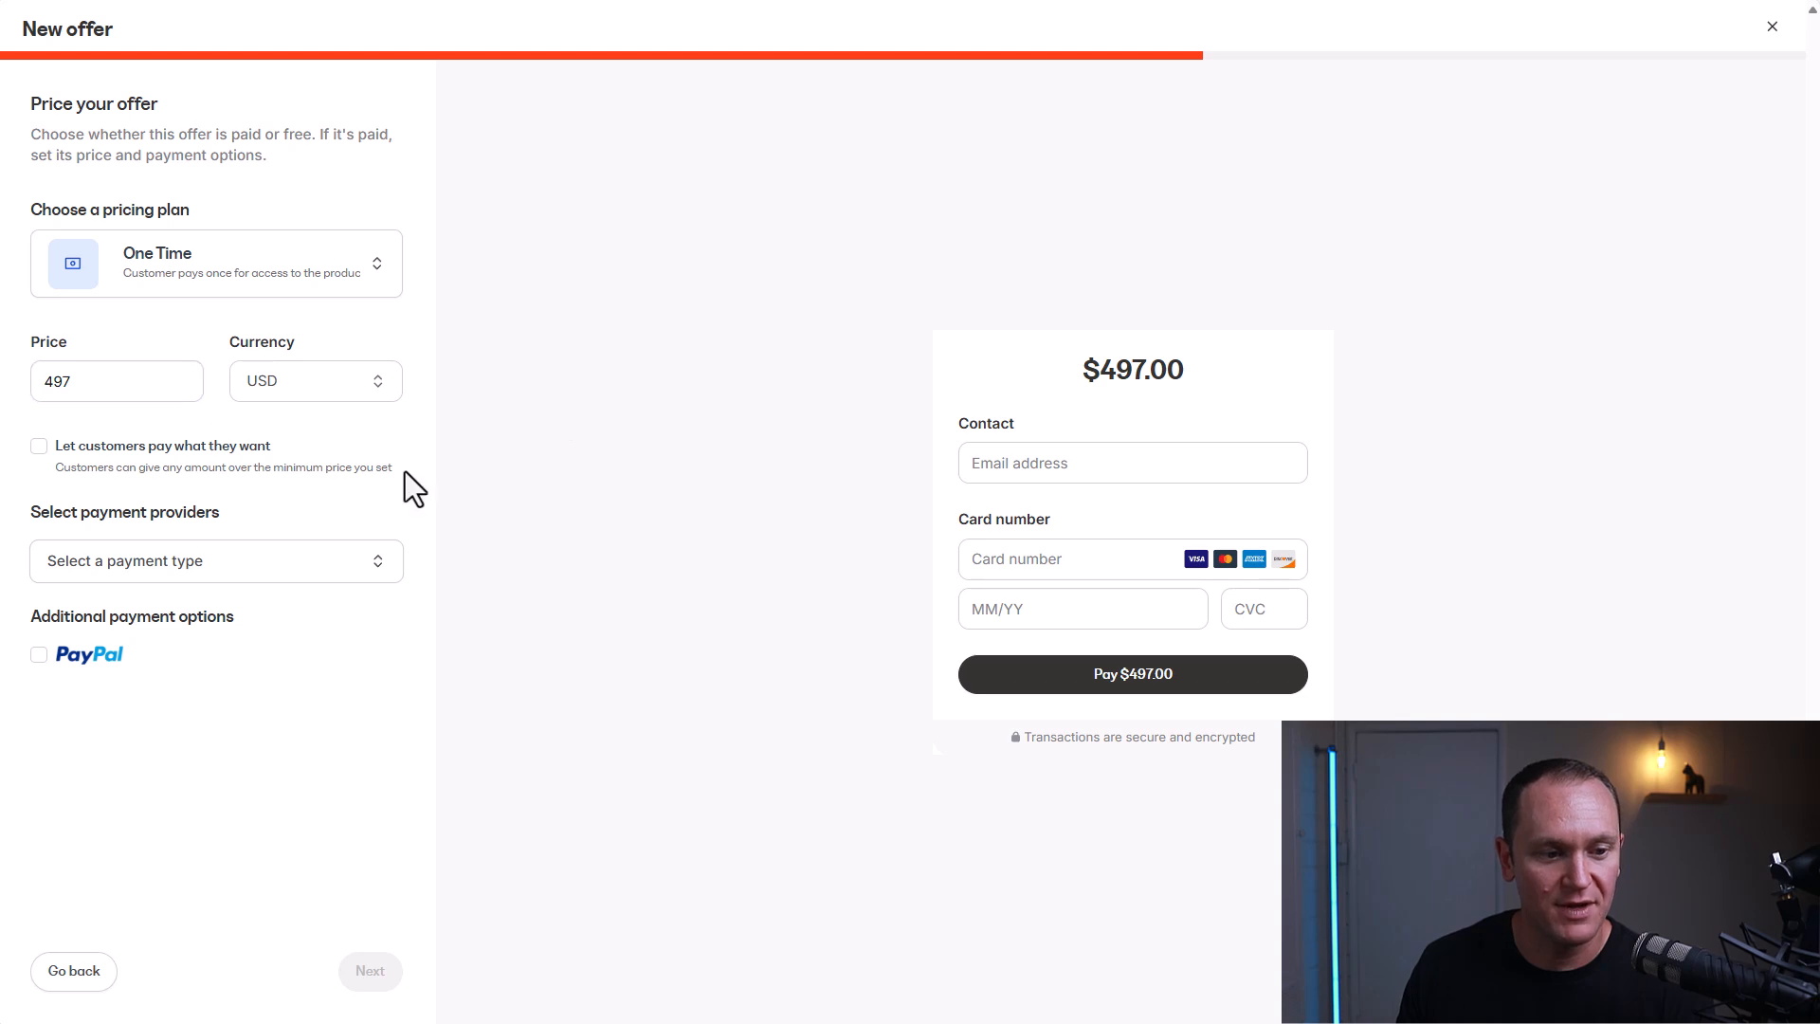
left_click(38, 446)
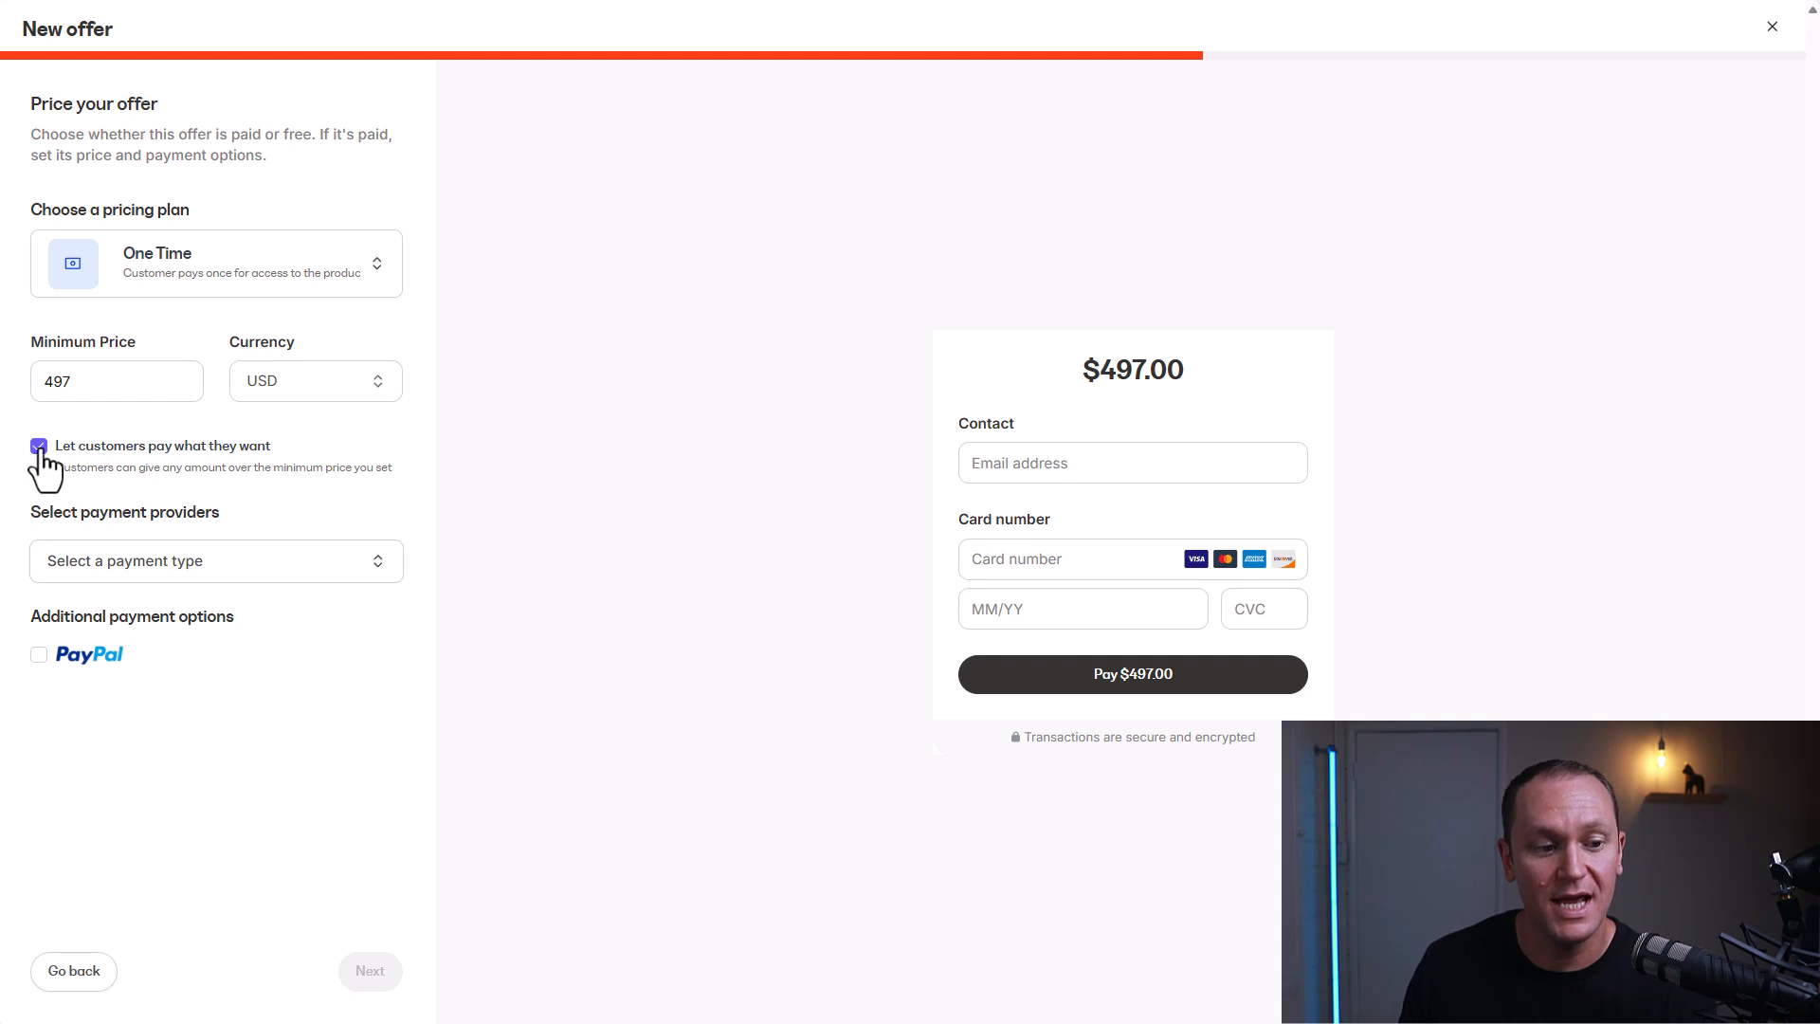
left_click(39, 447)
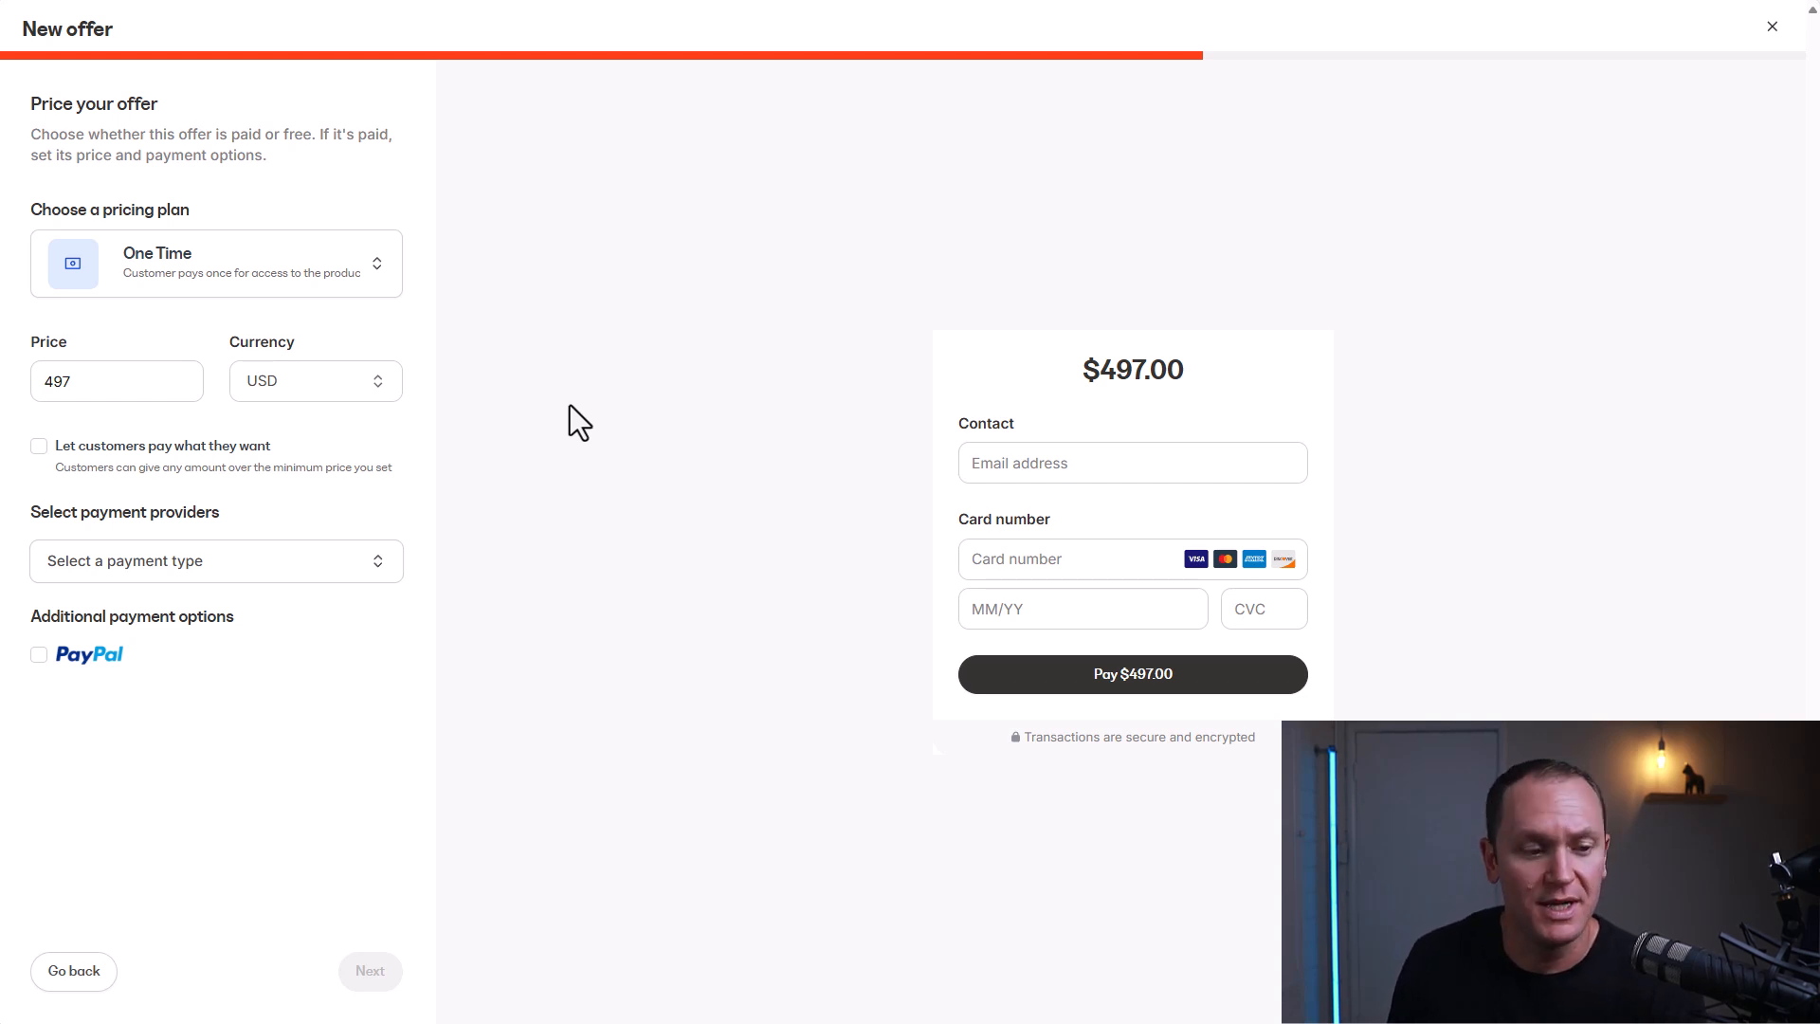
- Select Kajabi Payments as the payment provider for the offer
left_click(203, 571)
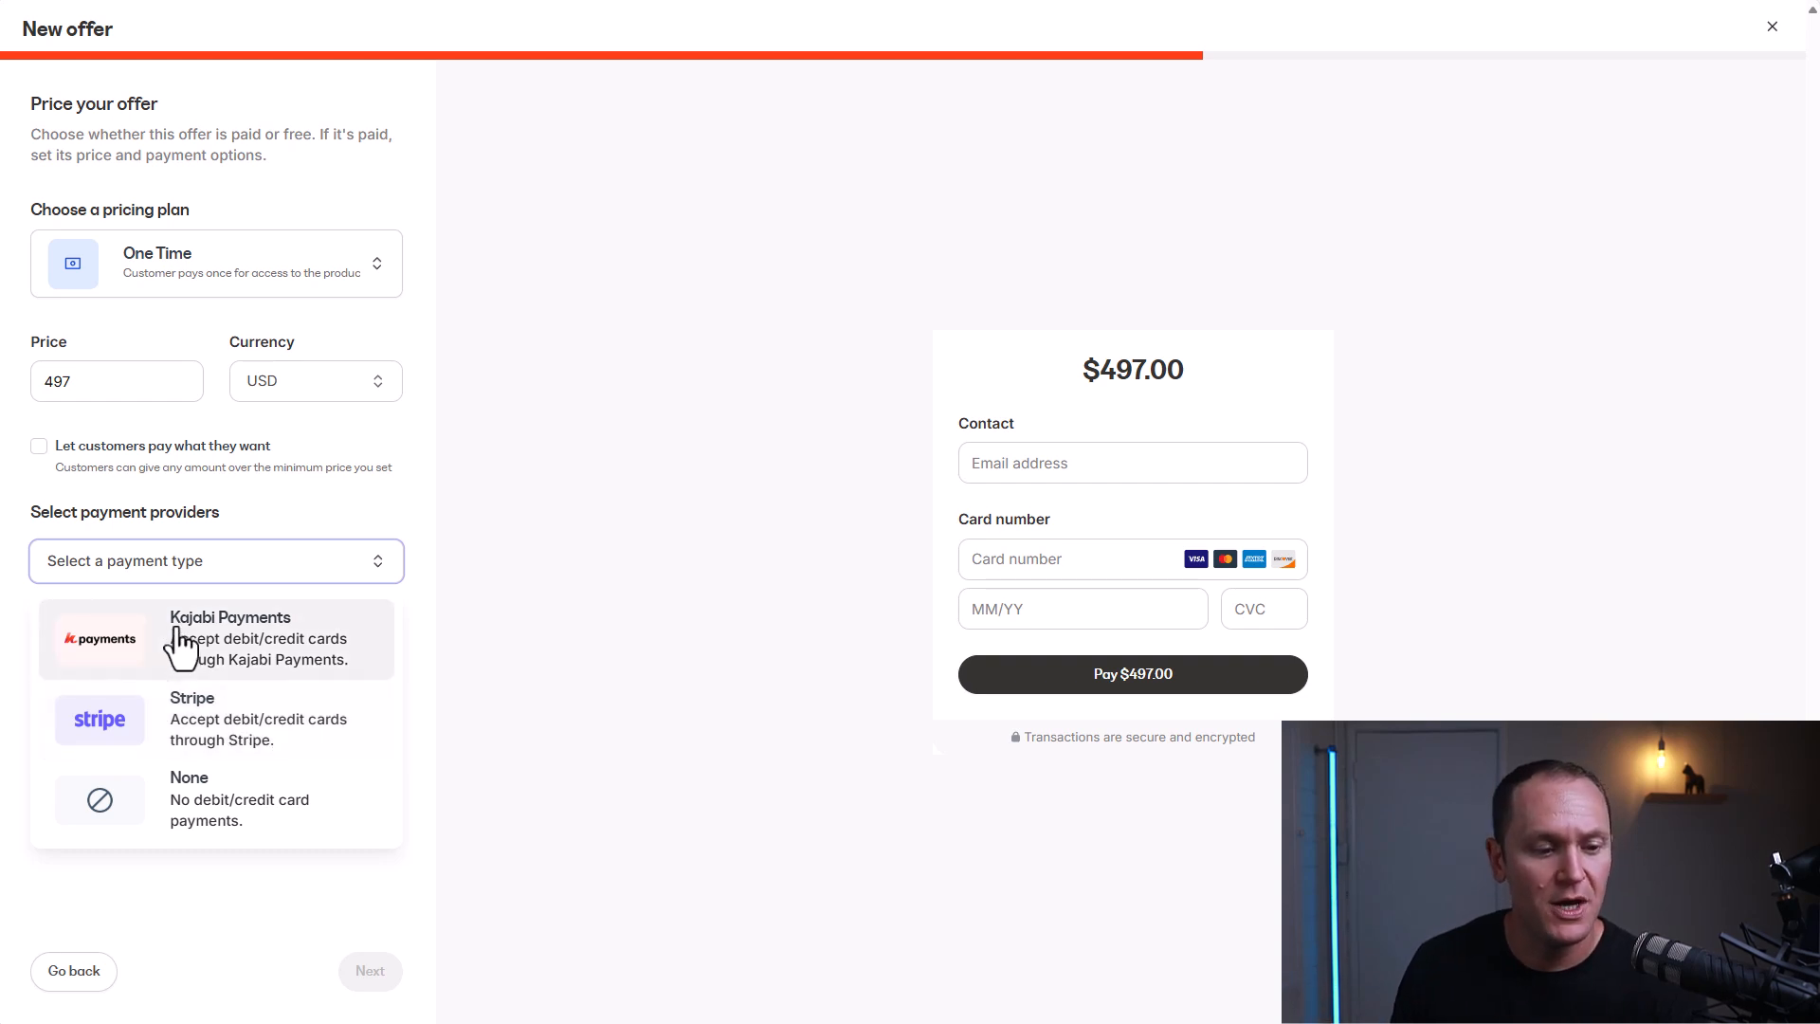
left_click(207, 654)
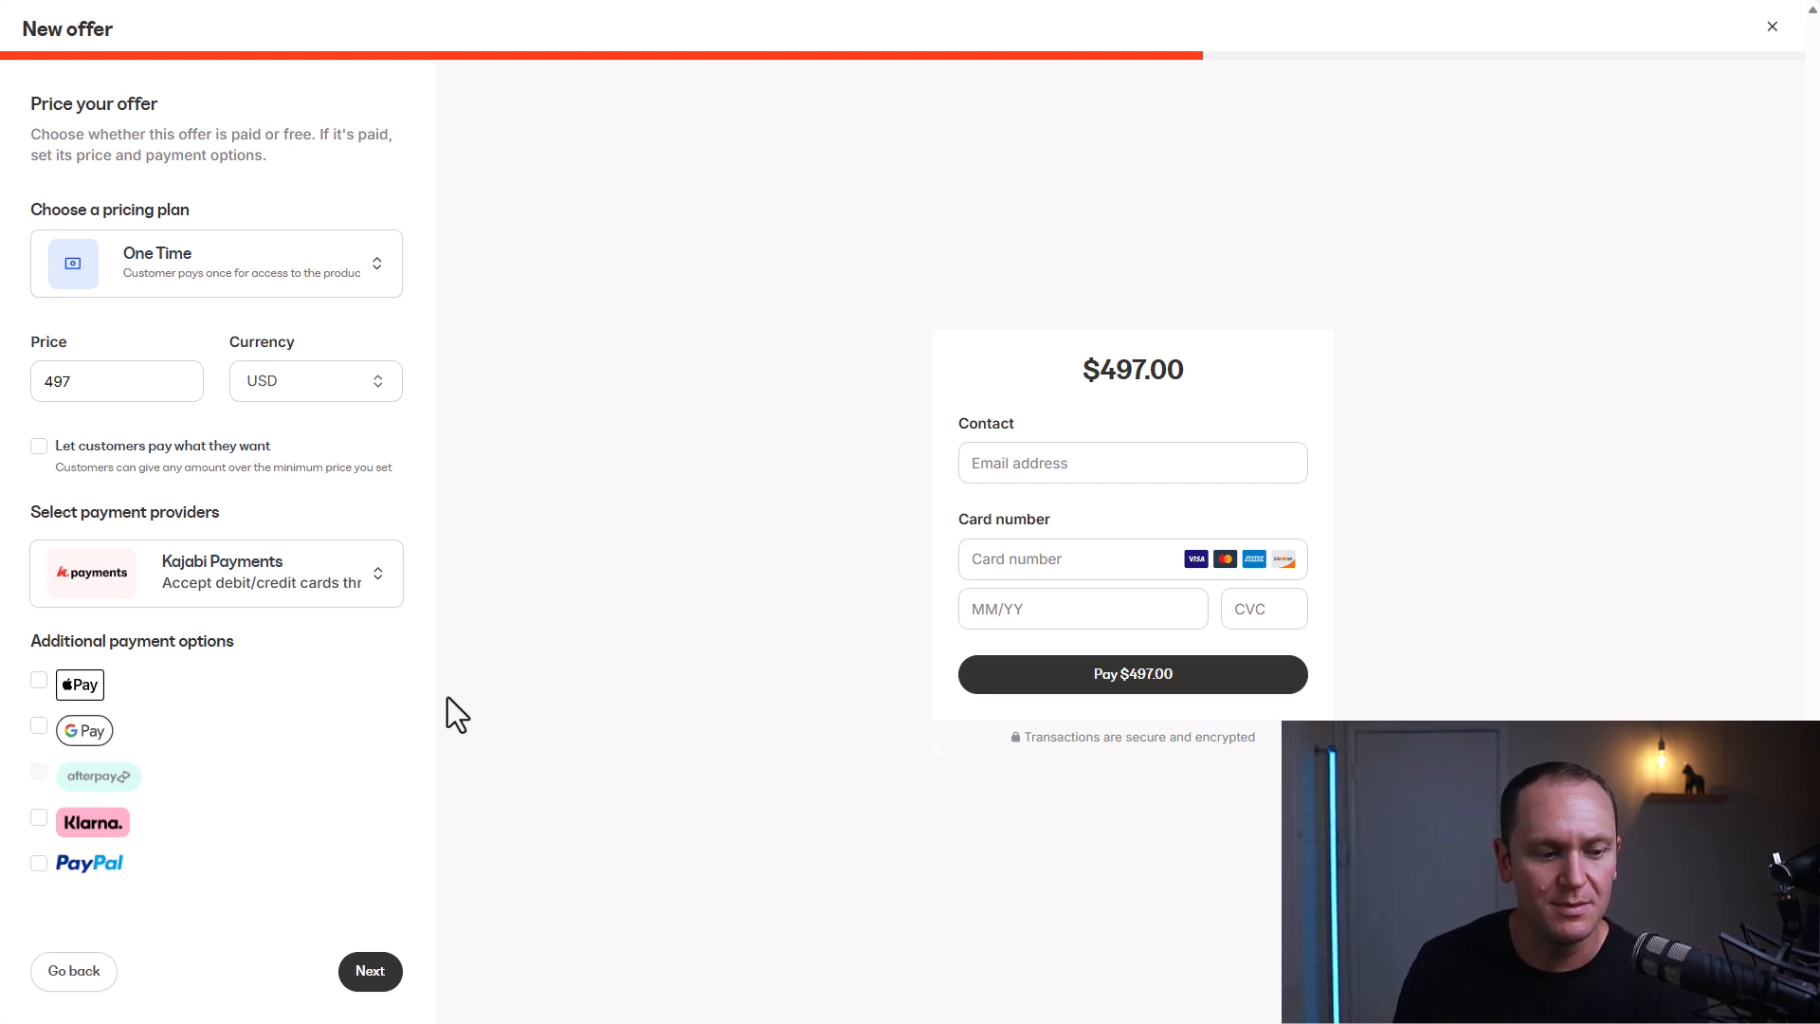
left_click_drag(28, 643, 313, 650)
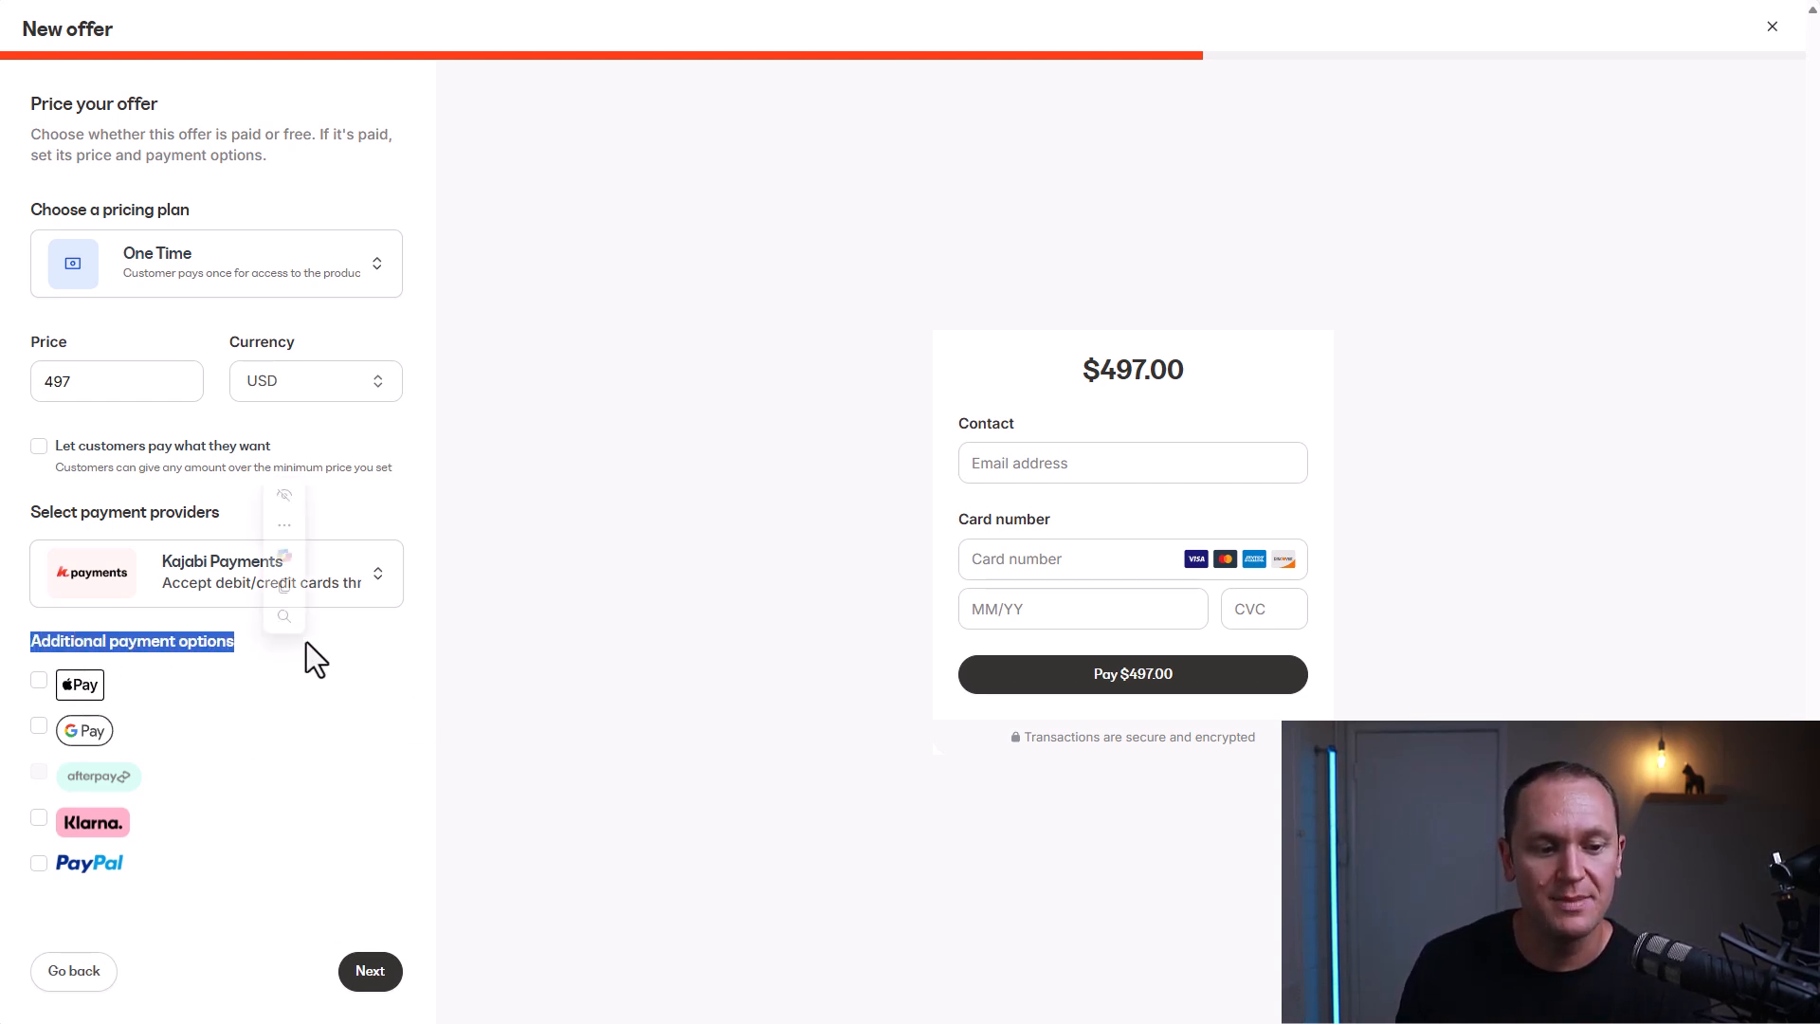
left_click(683, 601)
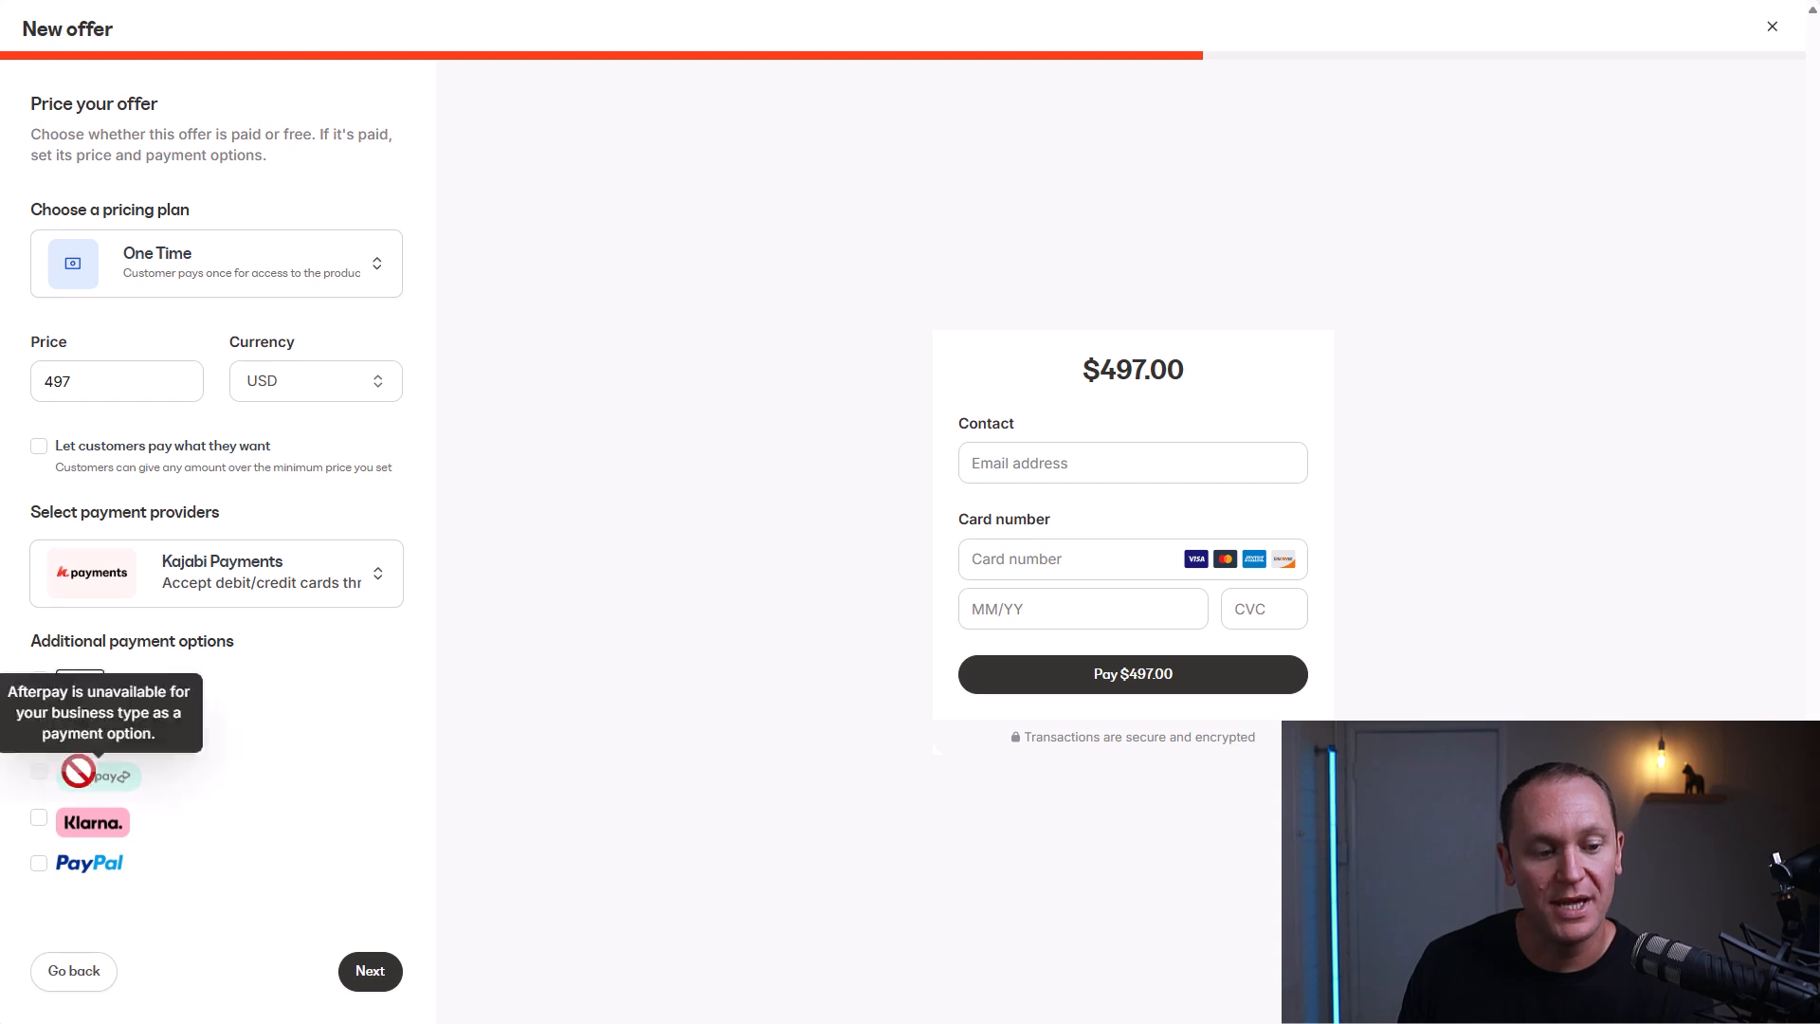
- Turn PayPal on and off again as an additional payment option, and continue to the checkout customization
left_click(39, 868)
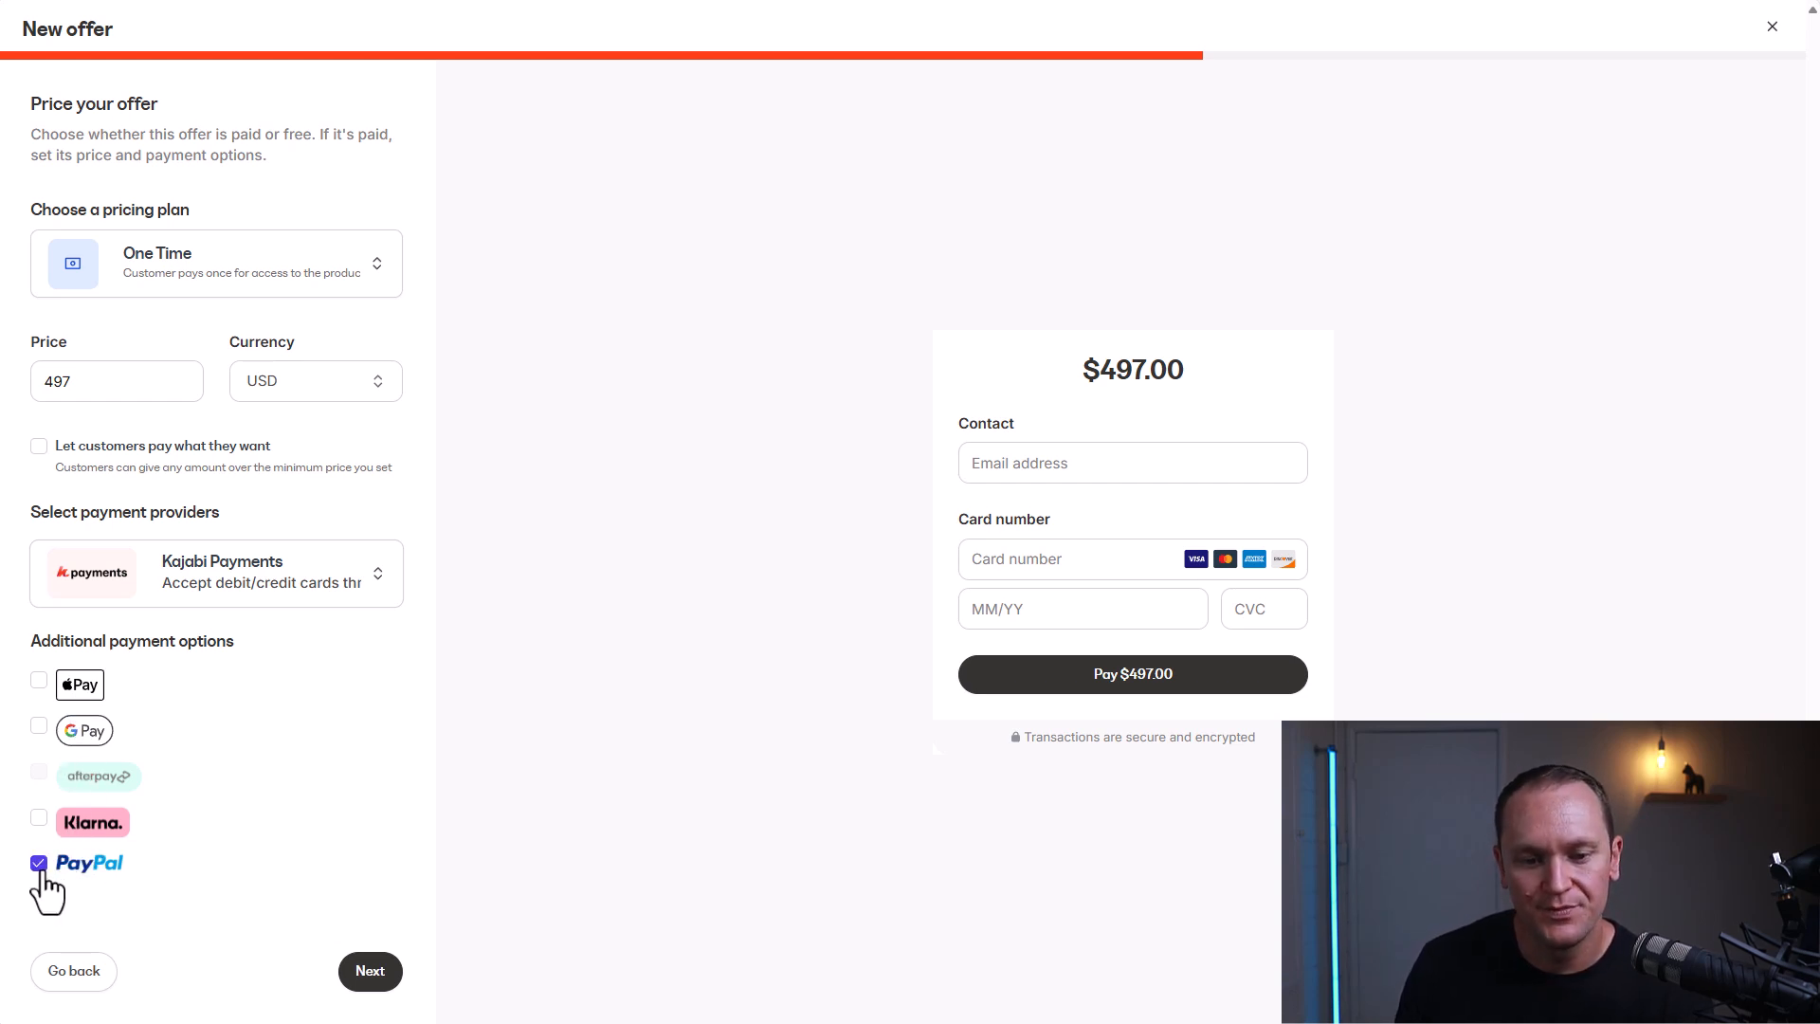
left_click(39, 865)
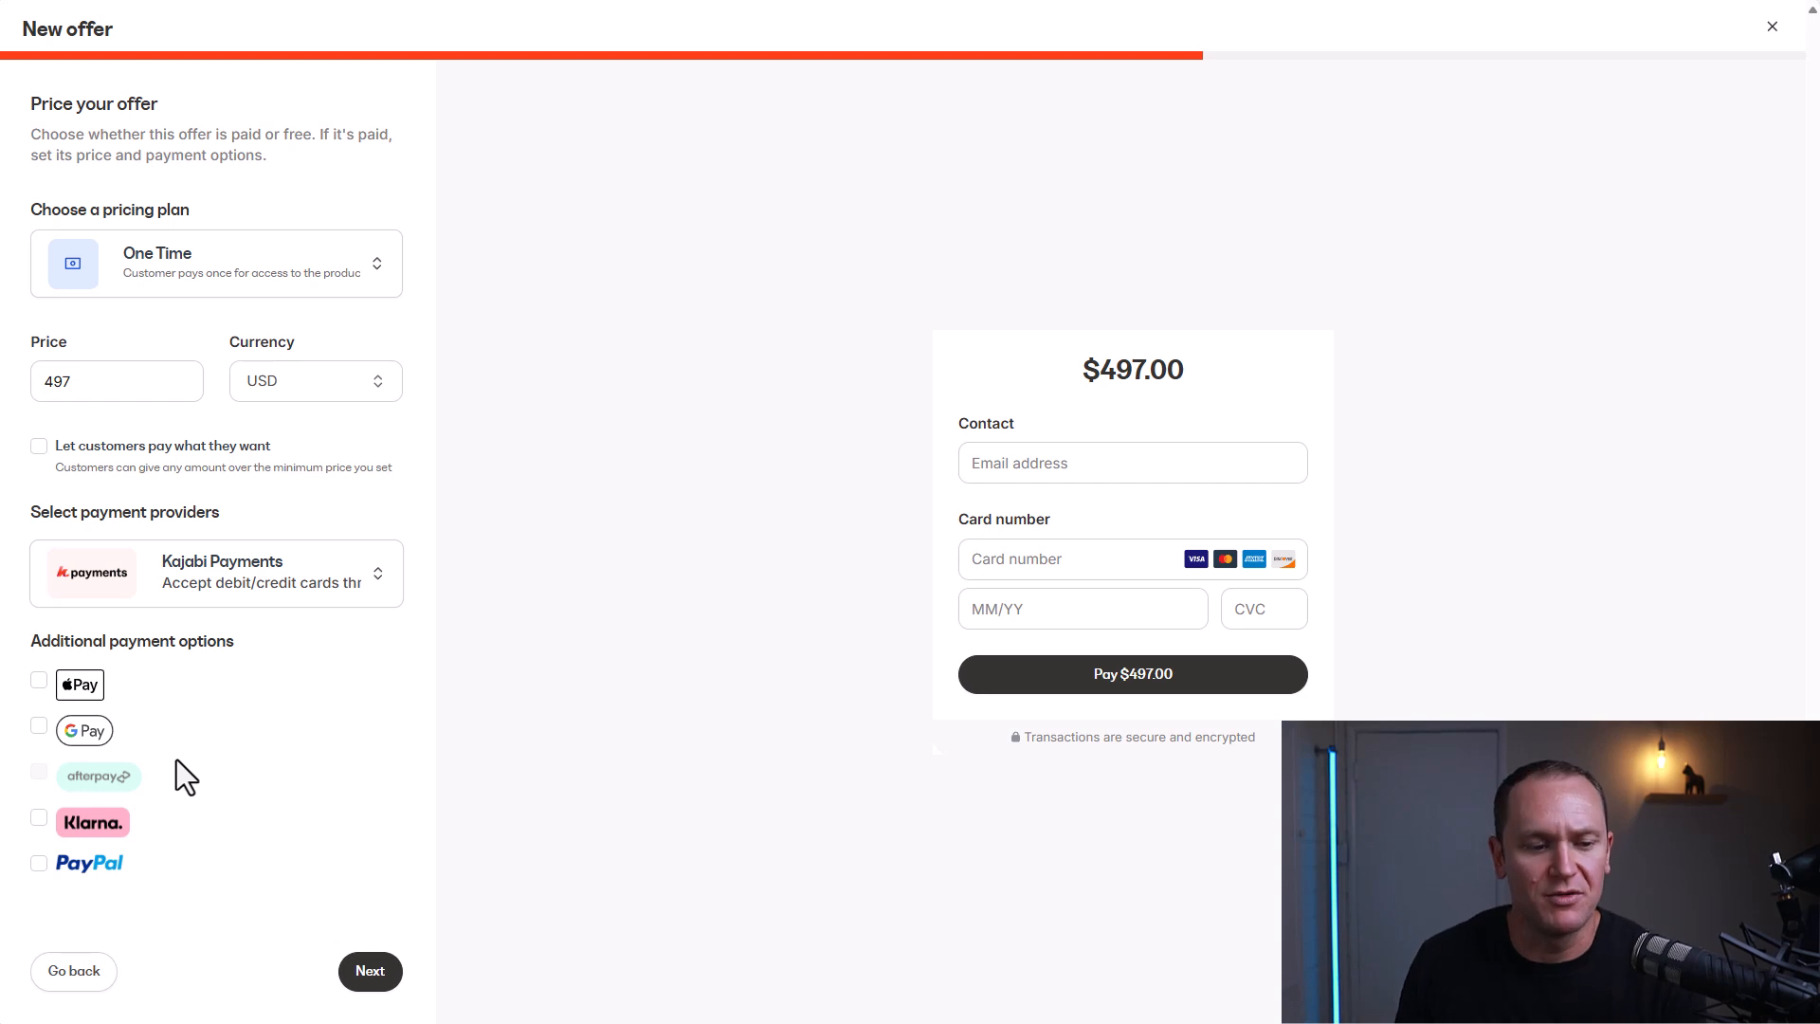
left_click(369, 988)
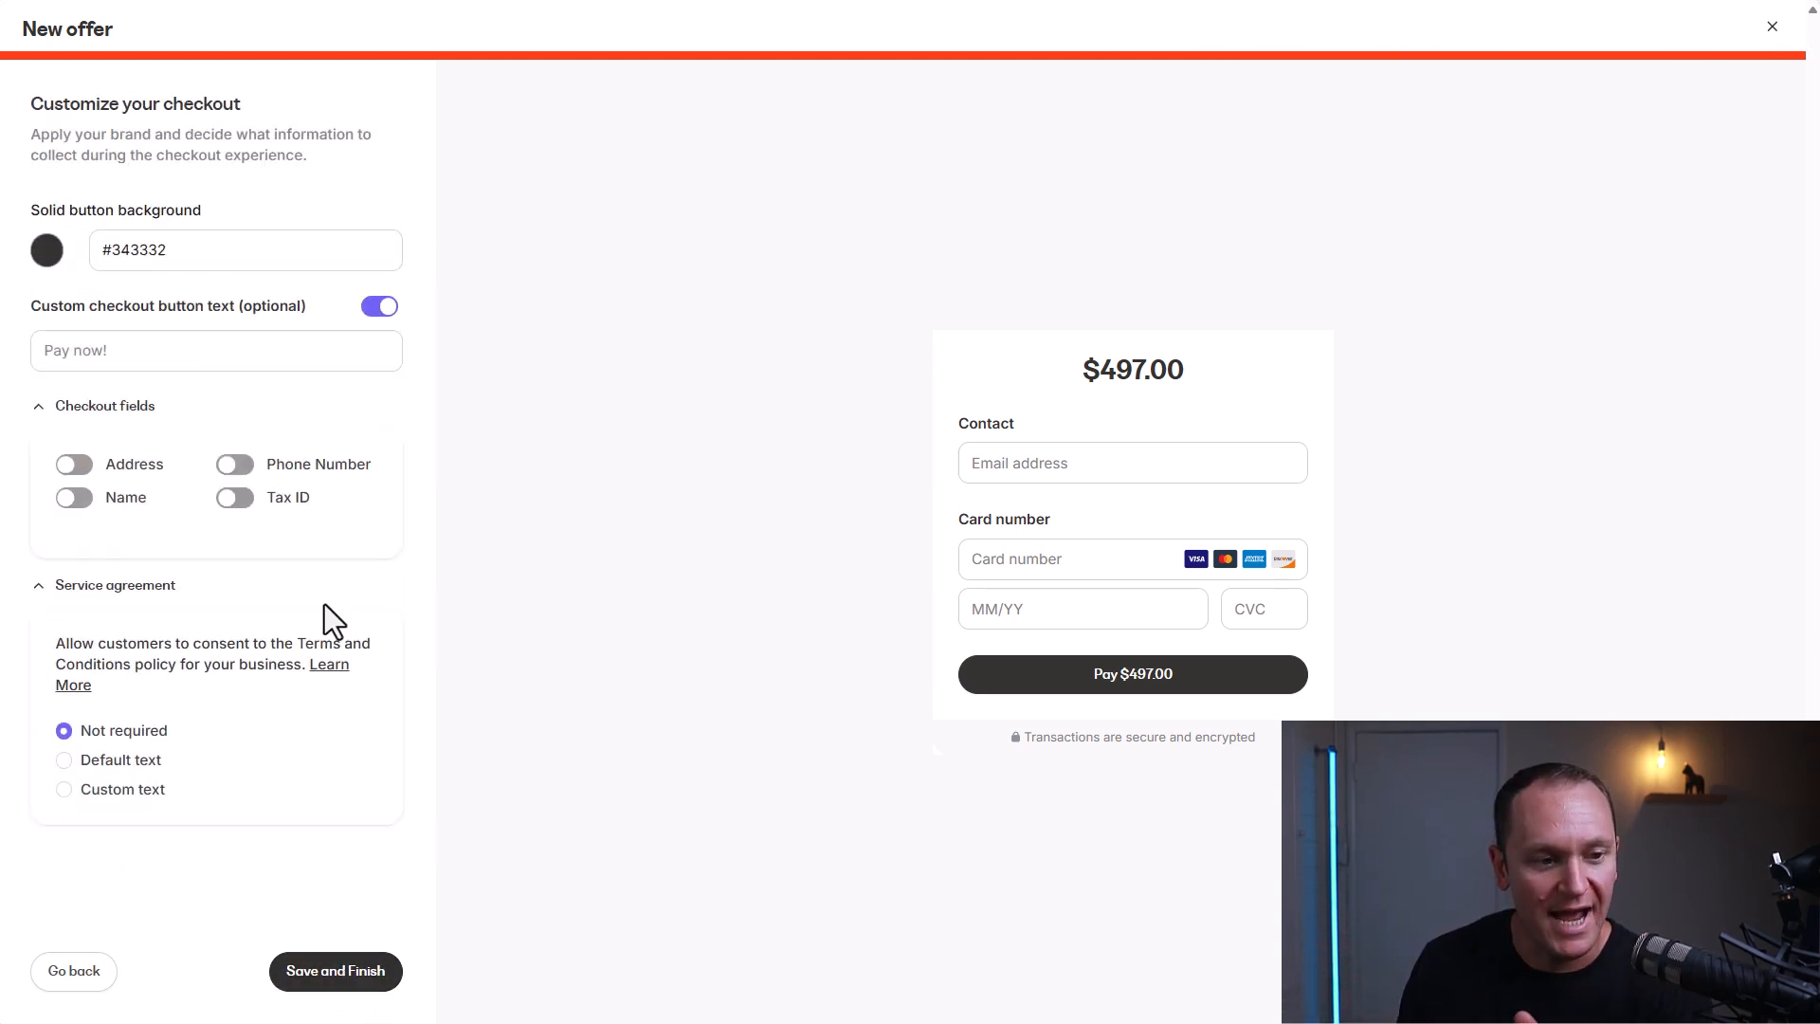
- Set the checkout button's solid background to the green #27ae60
left_click_drag(40, 227, 232, 231)
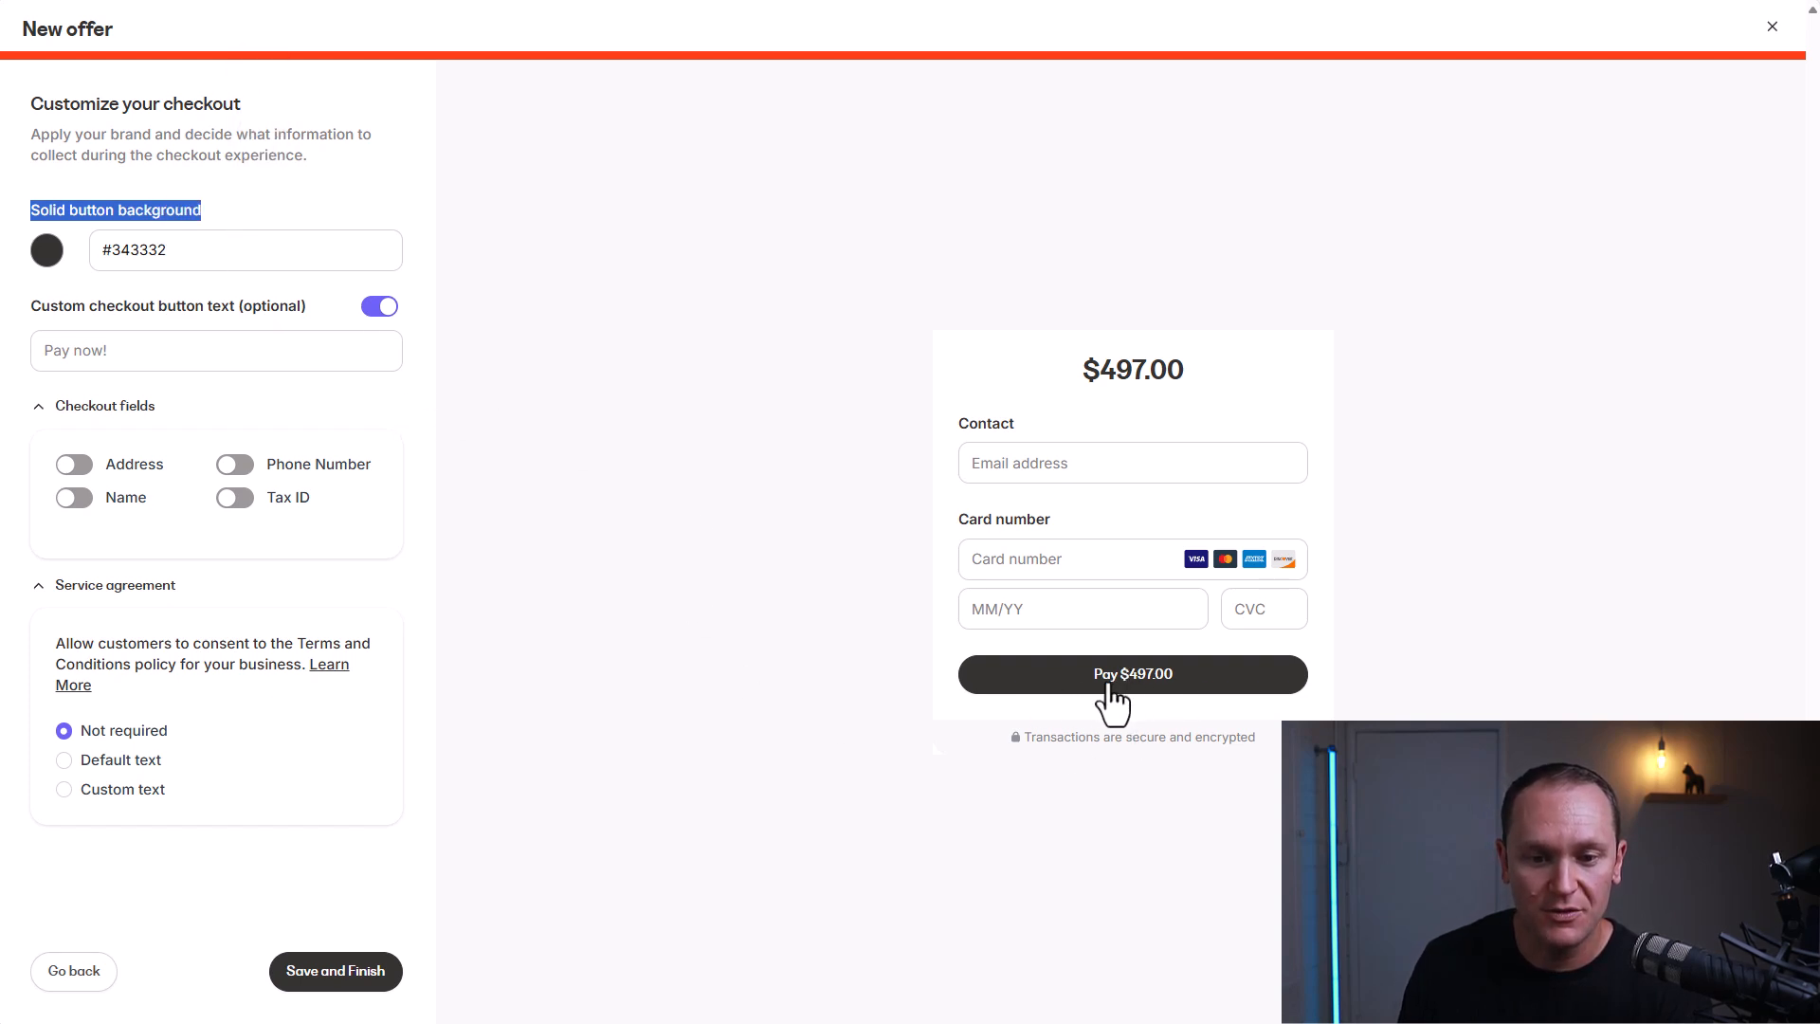
left_click(628, 529)
left_click(46, 252)
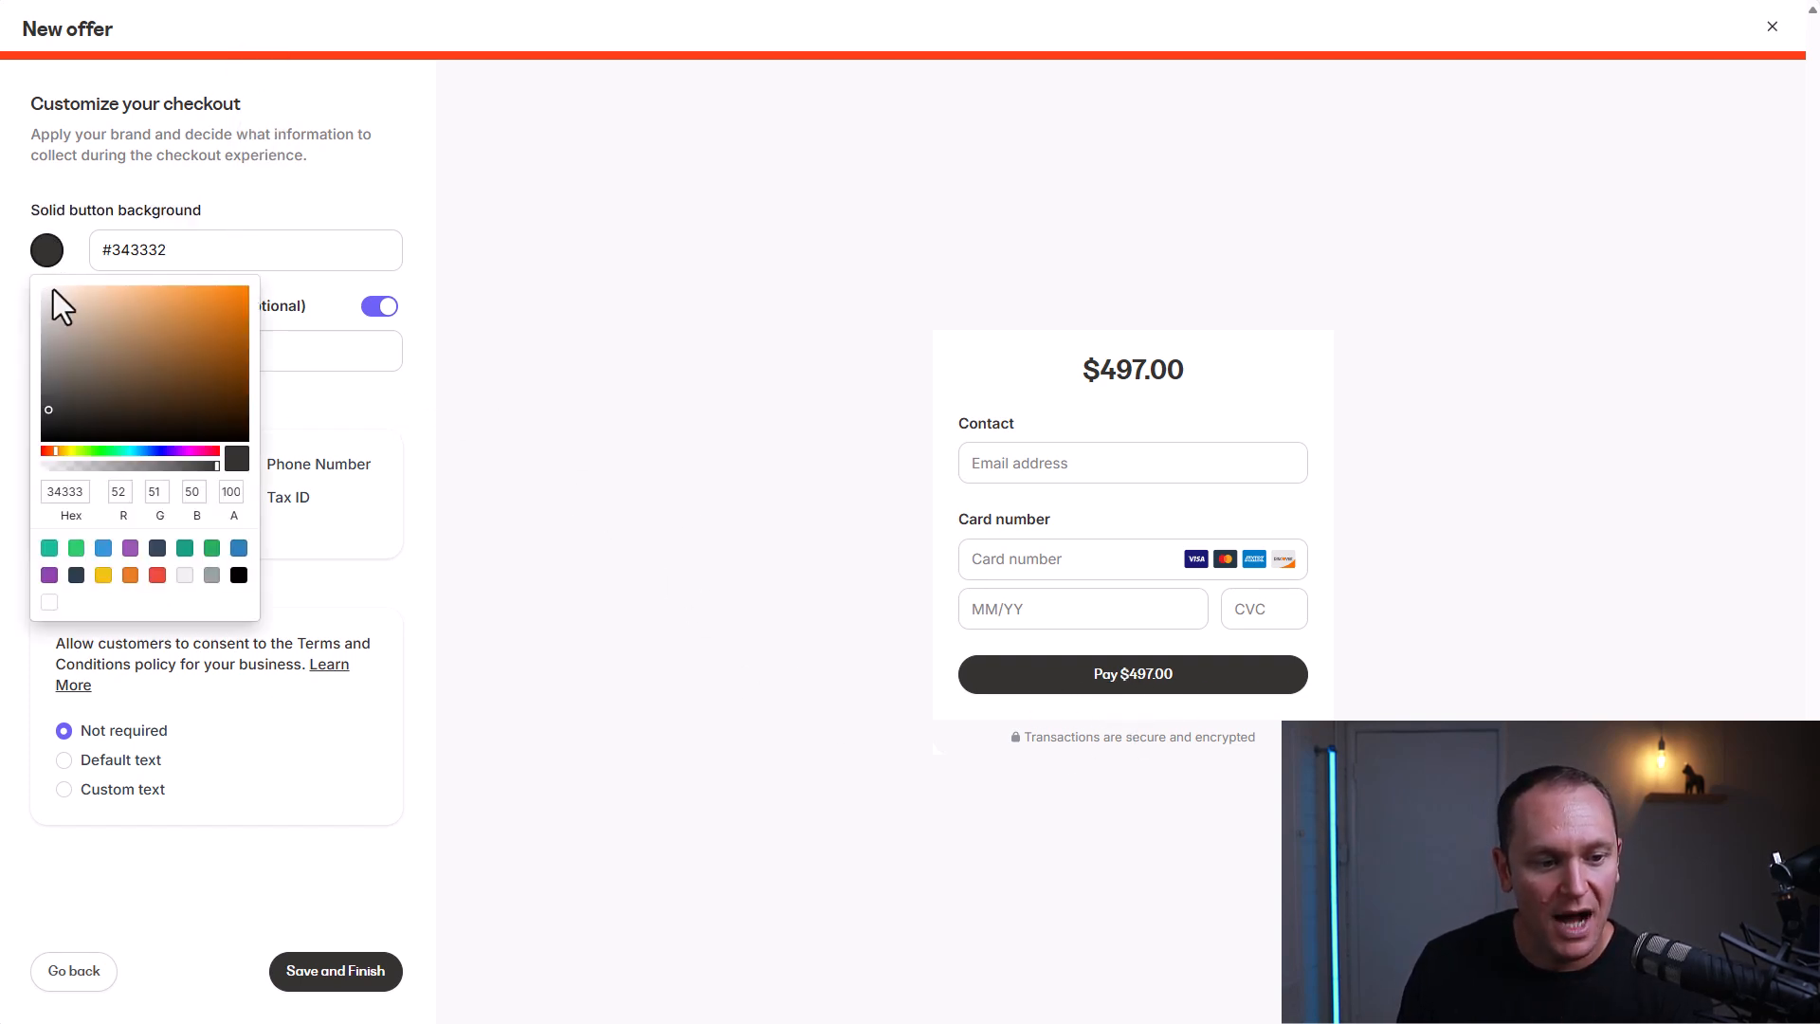
left_click(213, 549)
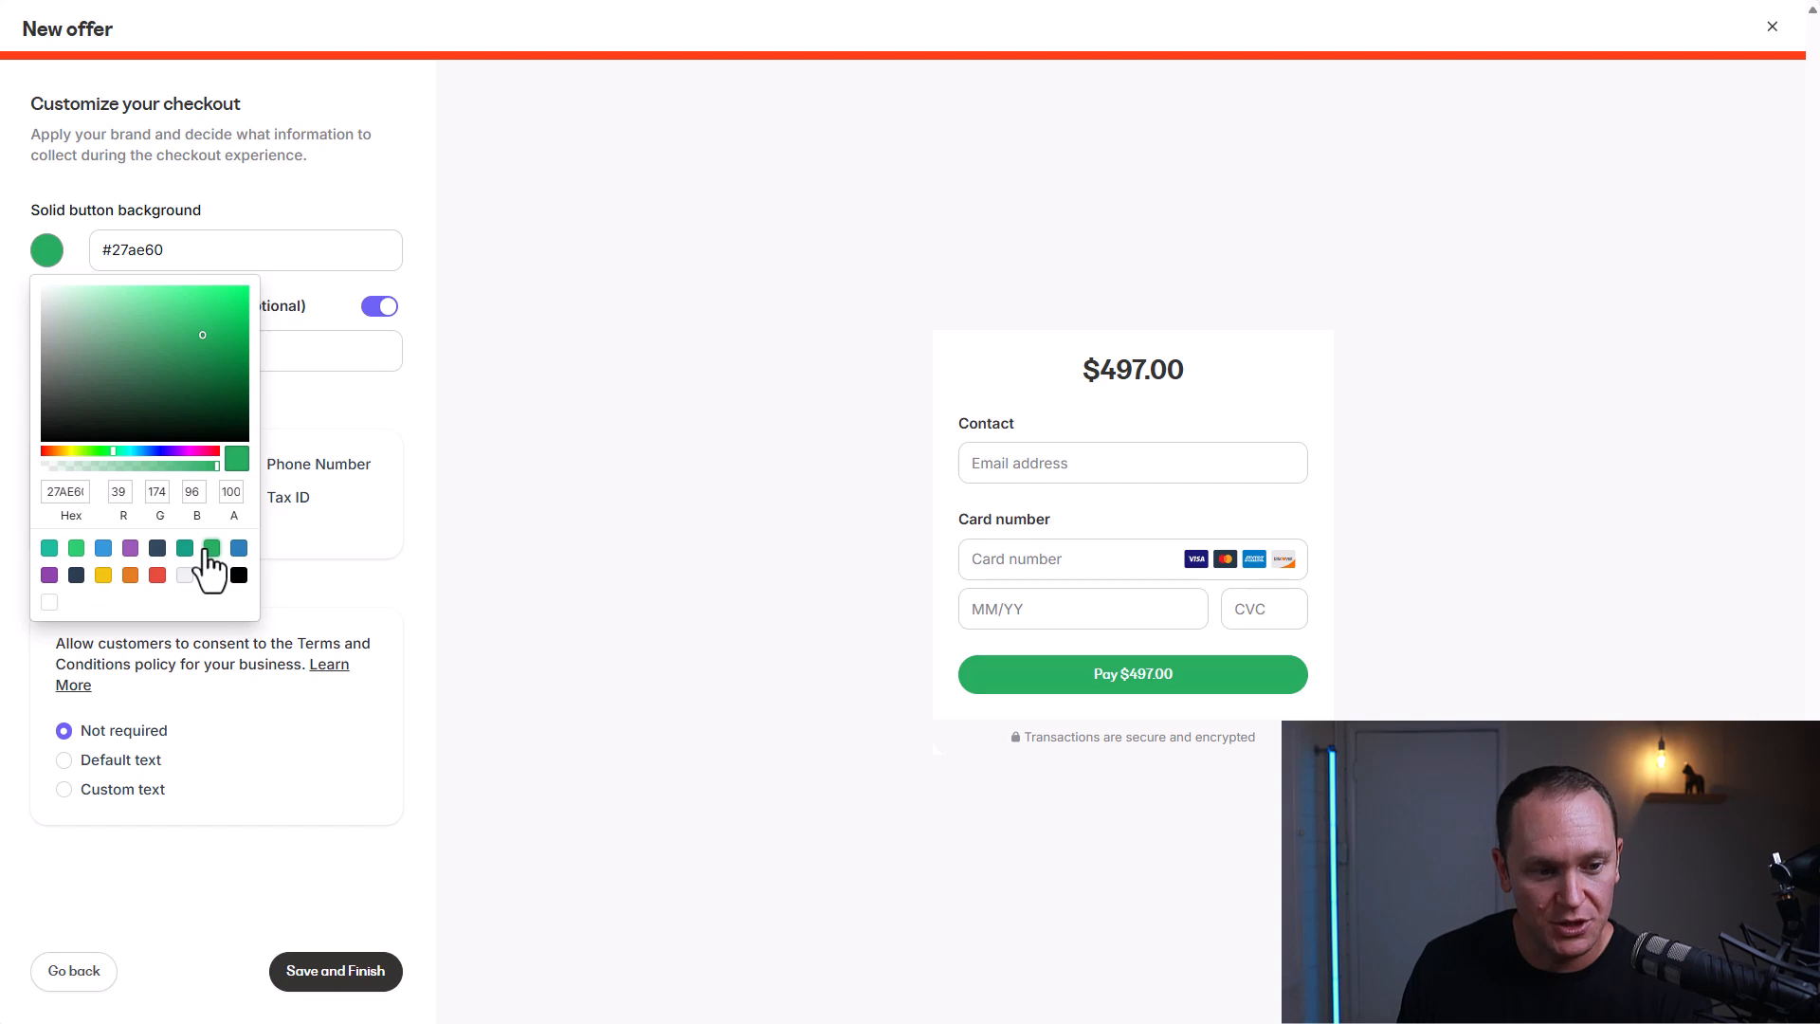
left_click(506, 319)
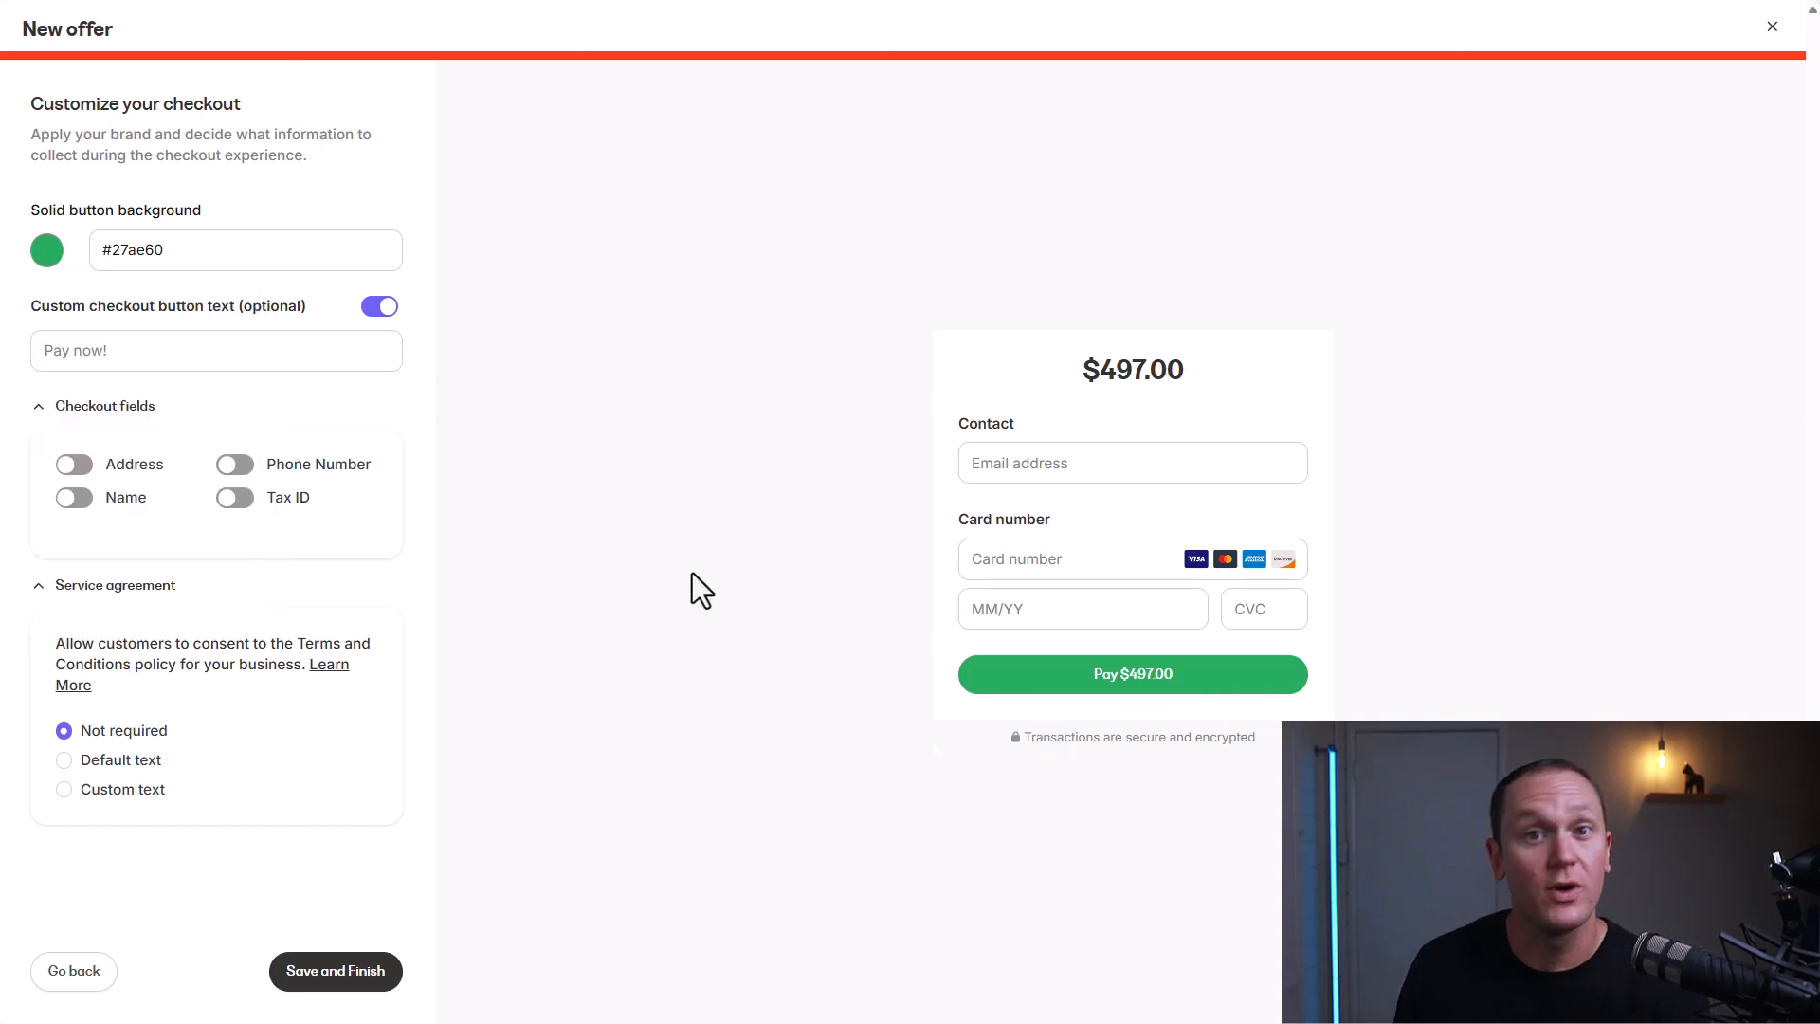
- Set the custom checkout button text to "Complete Payment"
left_click(219, 349)
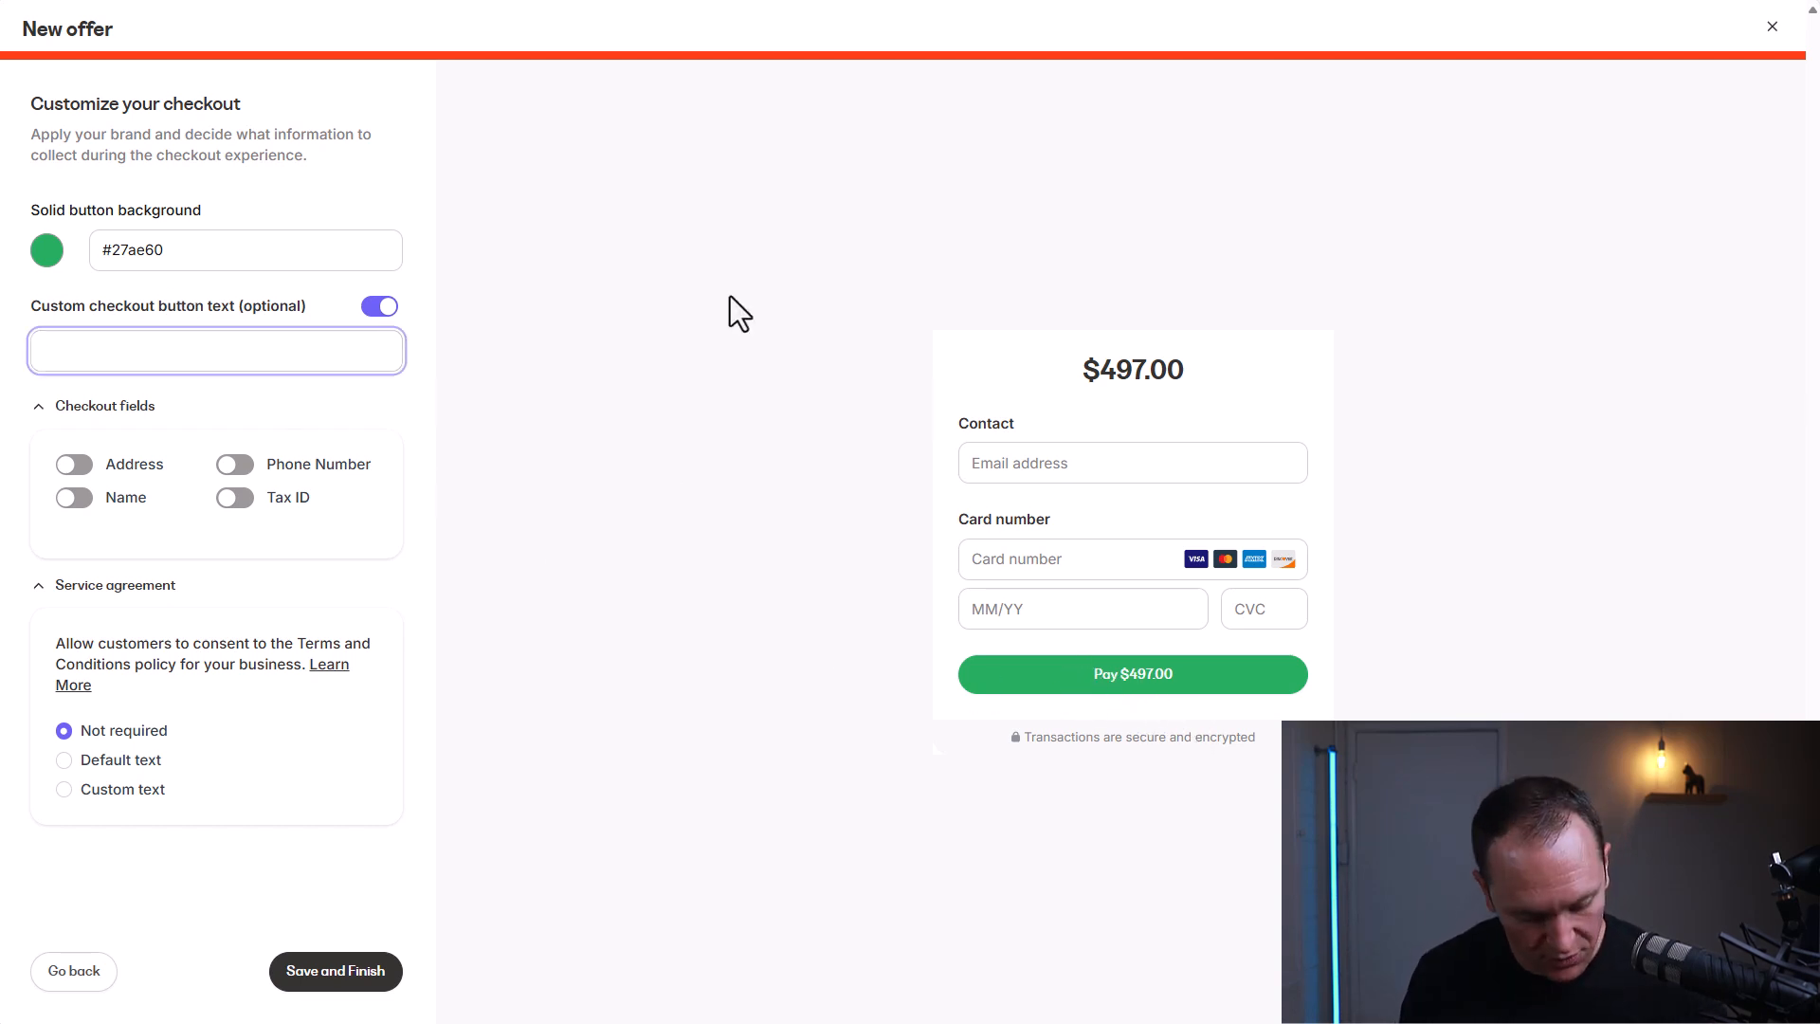
type("Complete Payment")
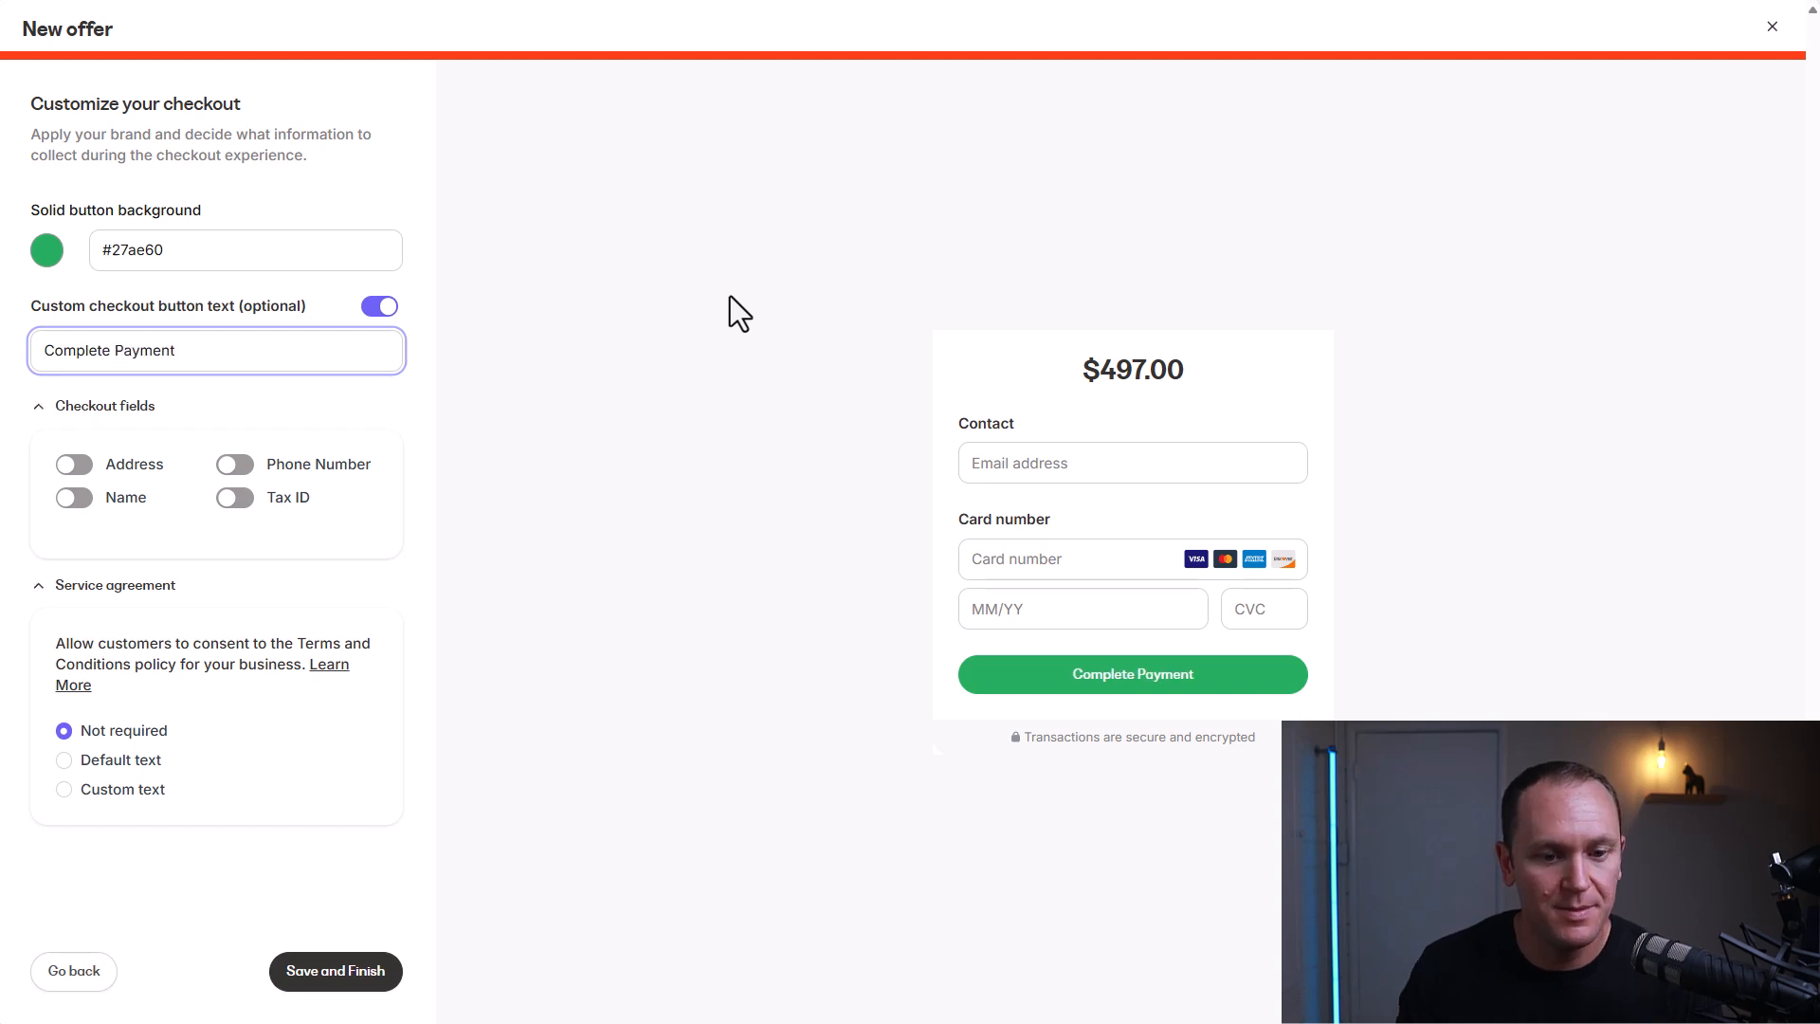
left_click(730, 297)
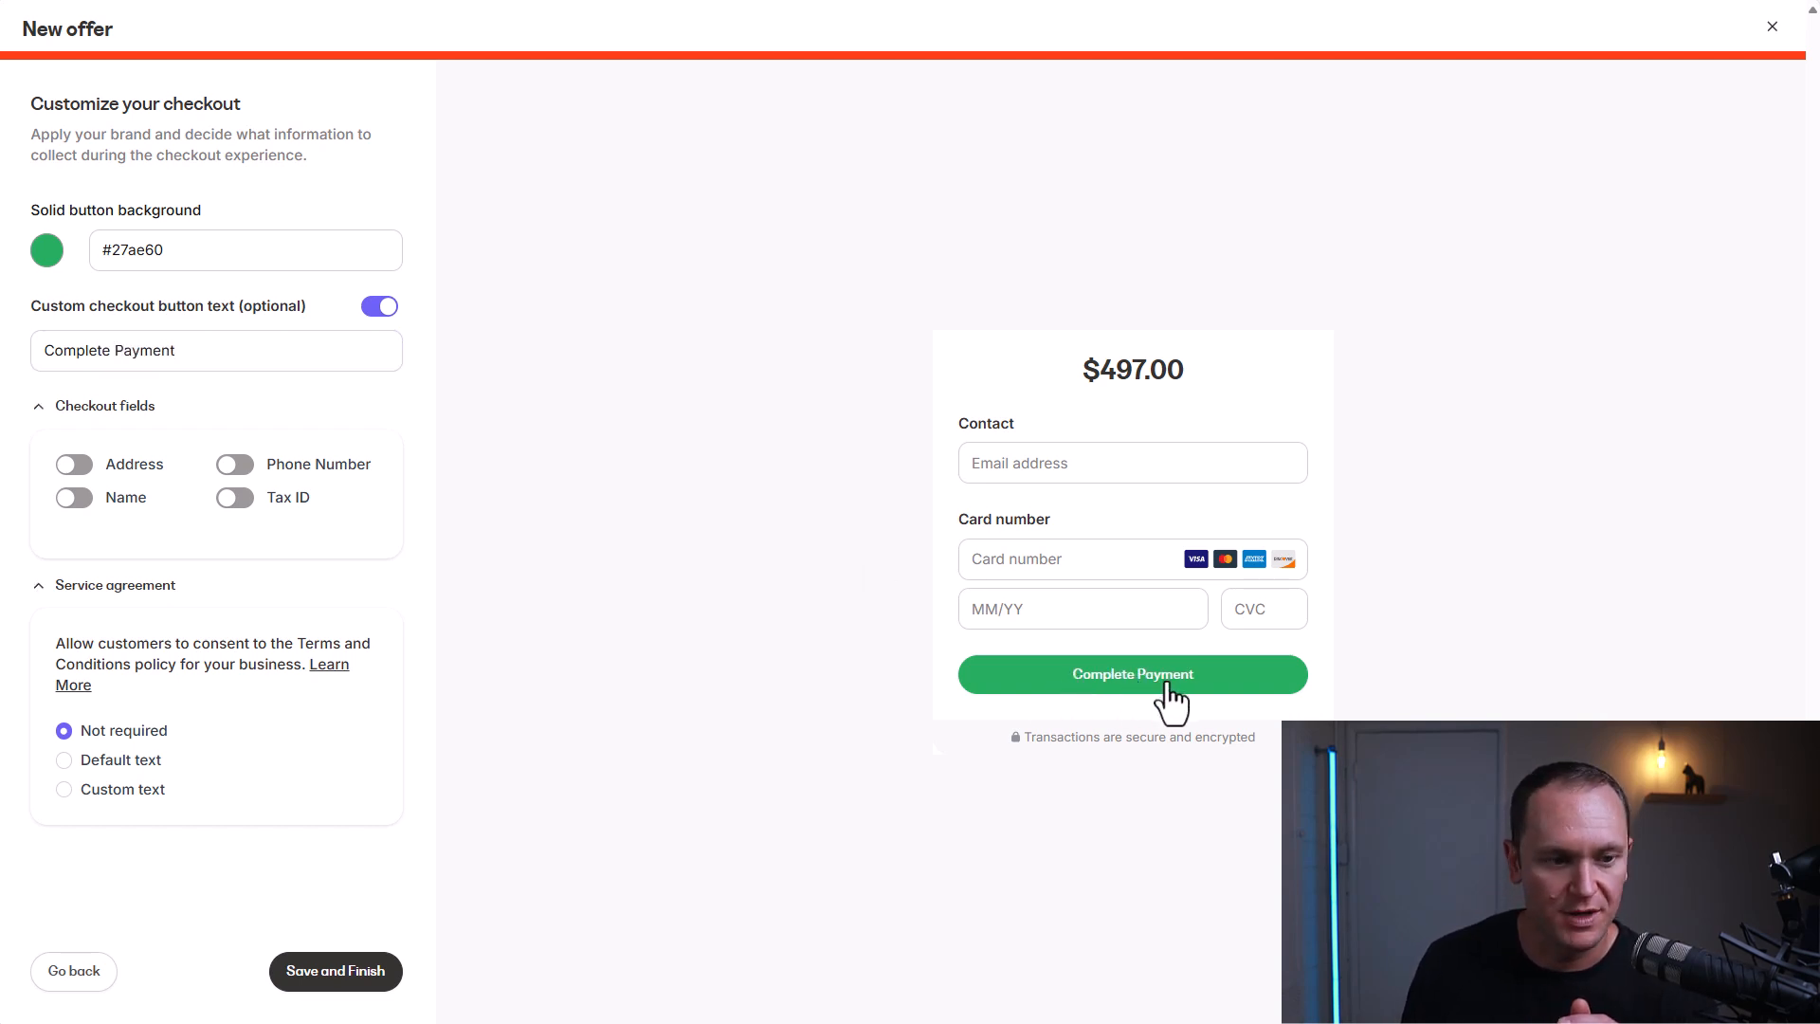
- Turn on the Name field among the checkout fields
left_click(39, 407)
left_click(39, 408)
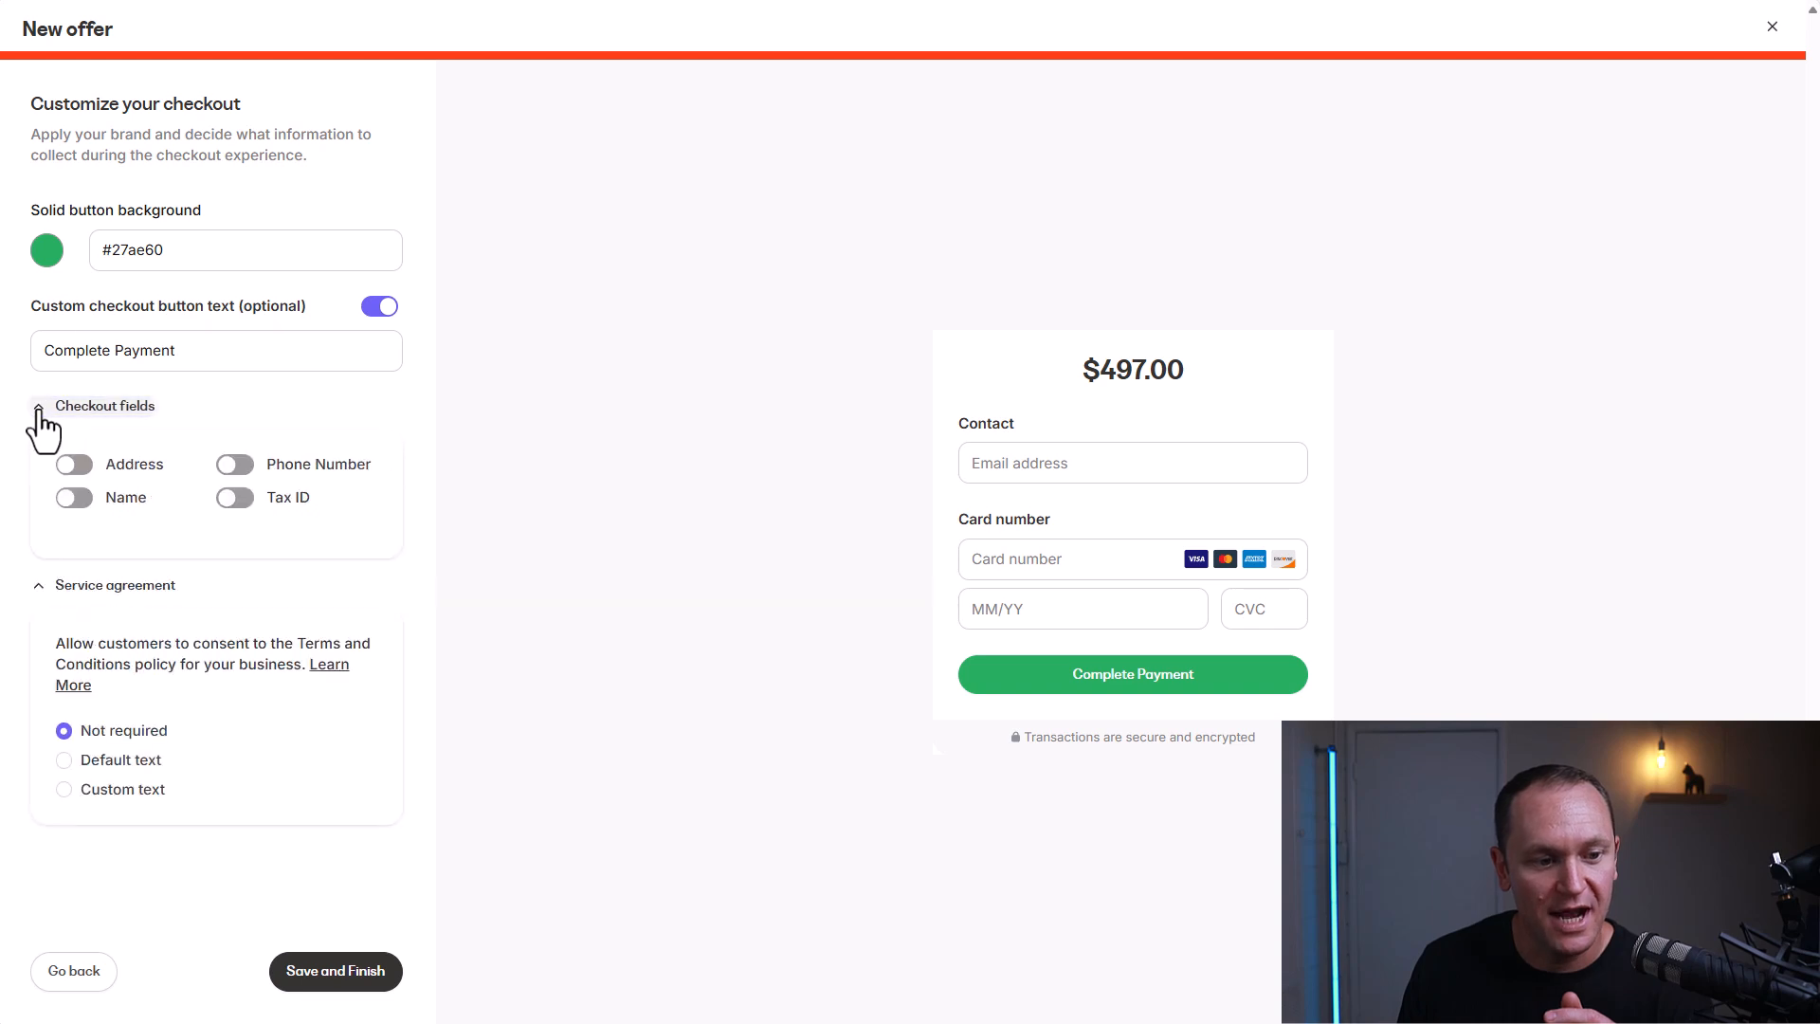
left_click(82, 504)
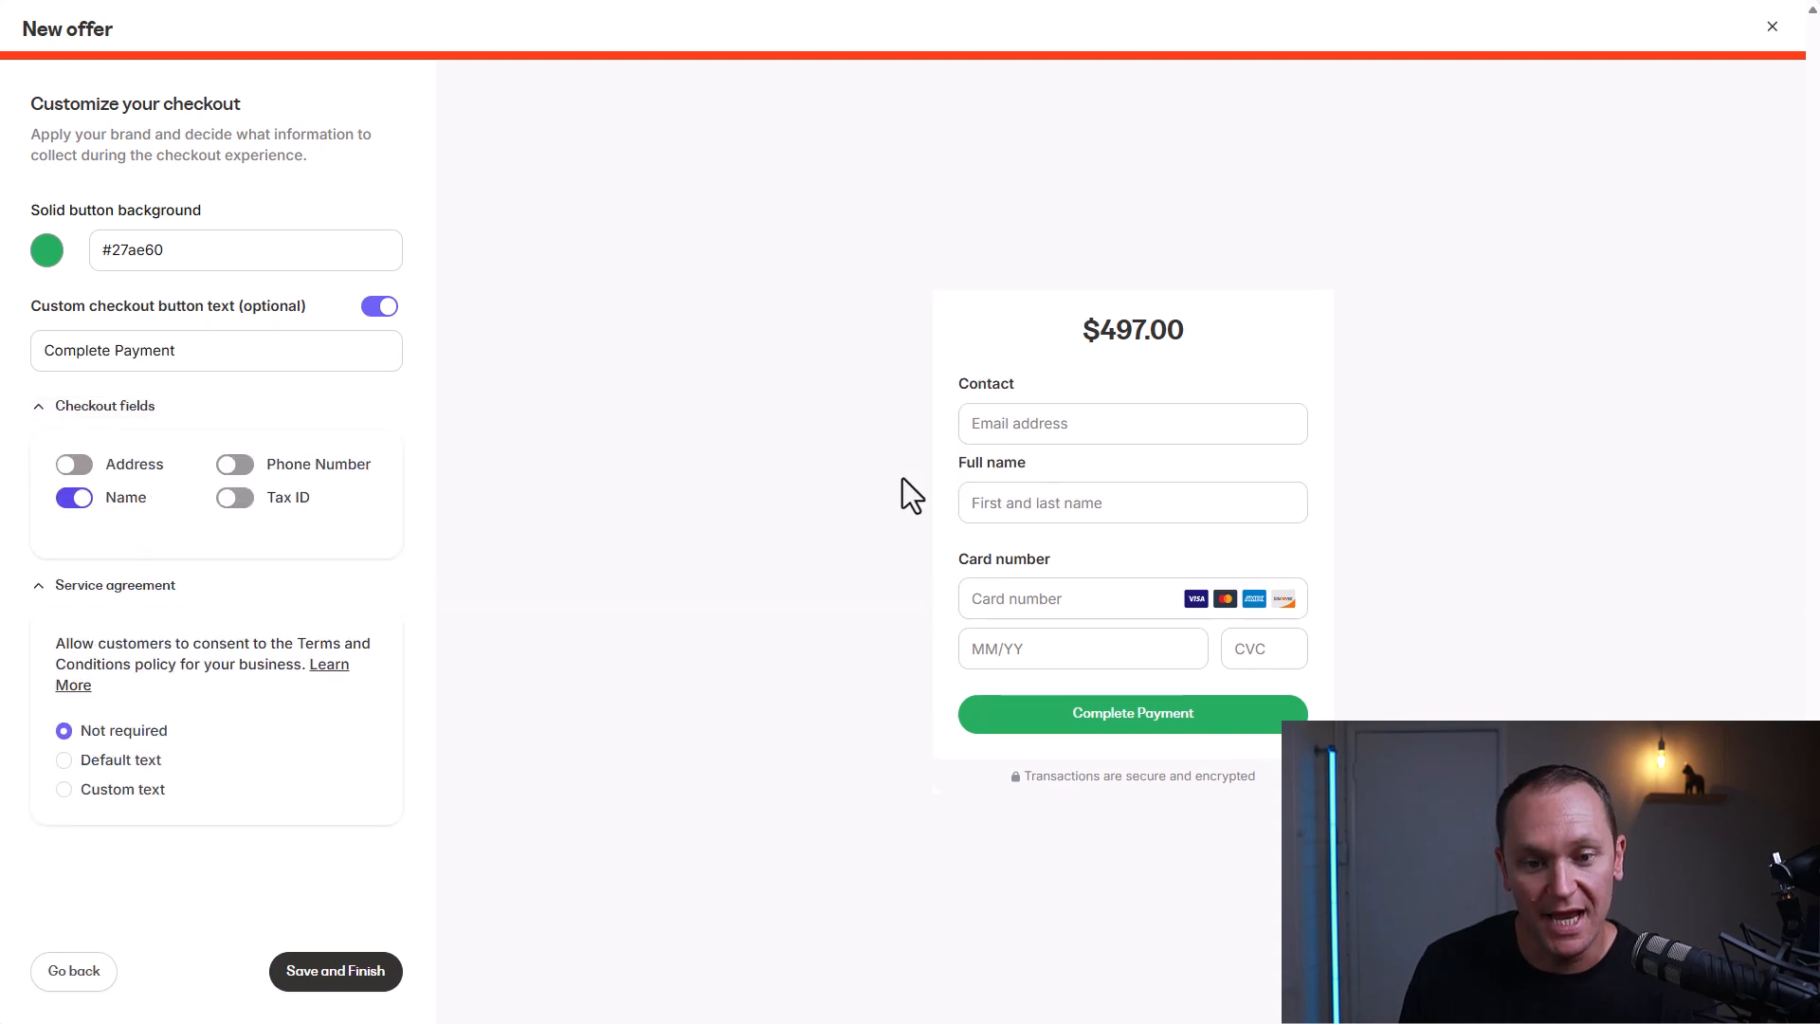
- Try adding the Address, Phone Number and Tax ID checkout fields, and turn them off again
left_click(83, 468)
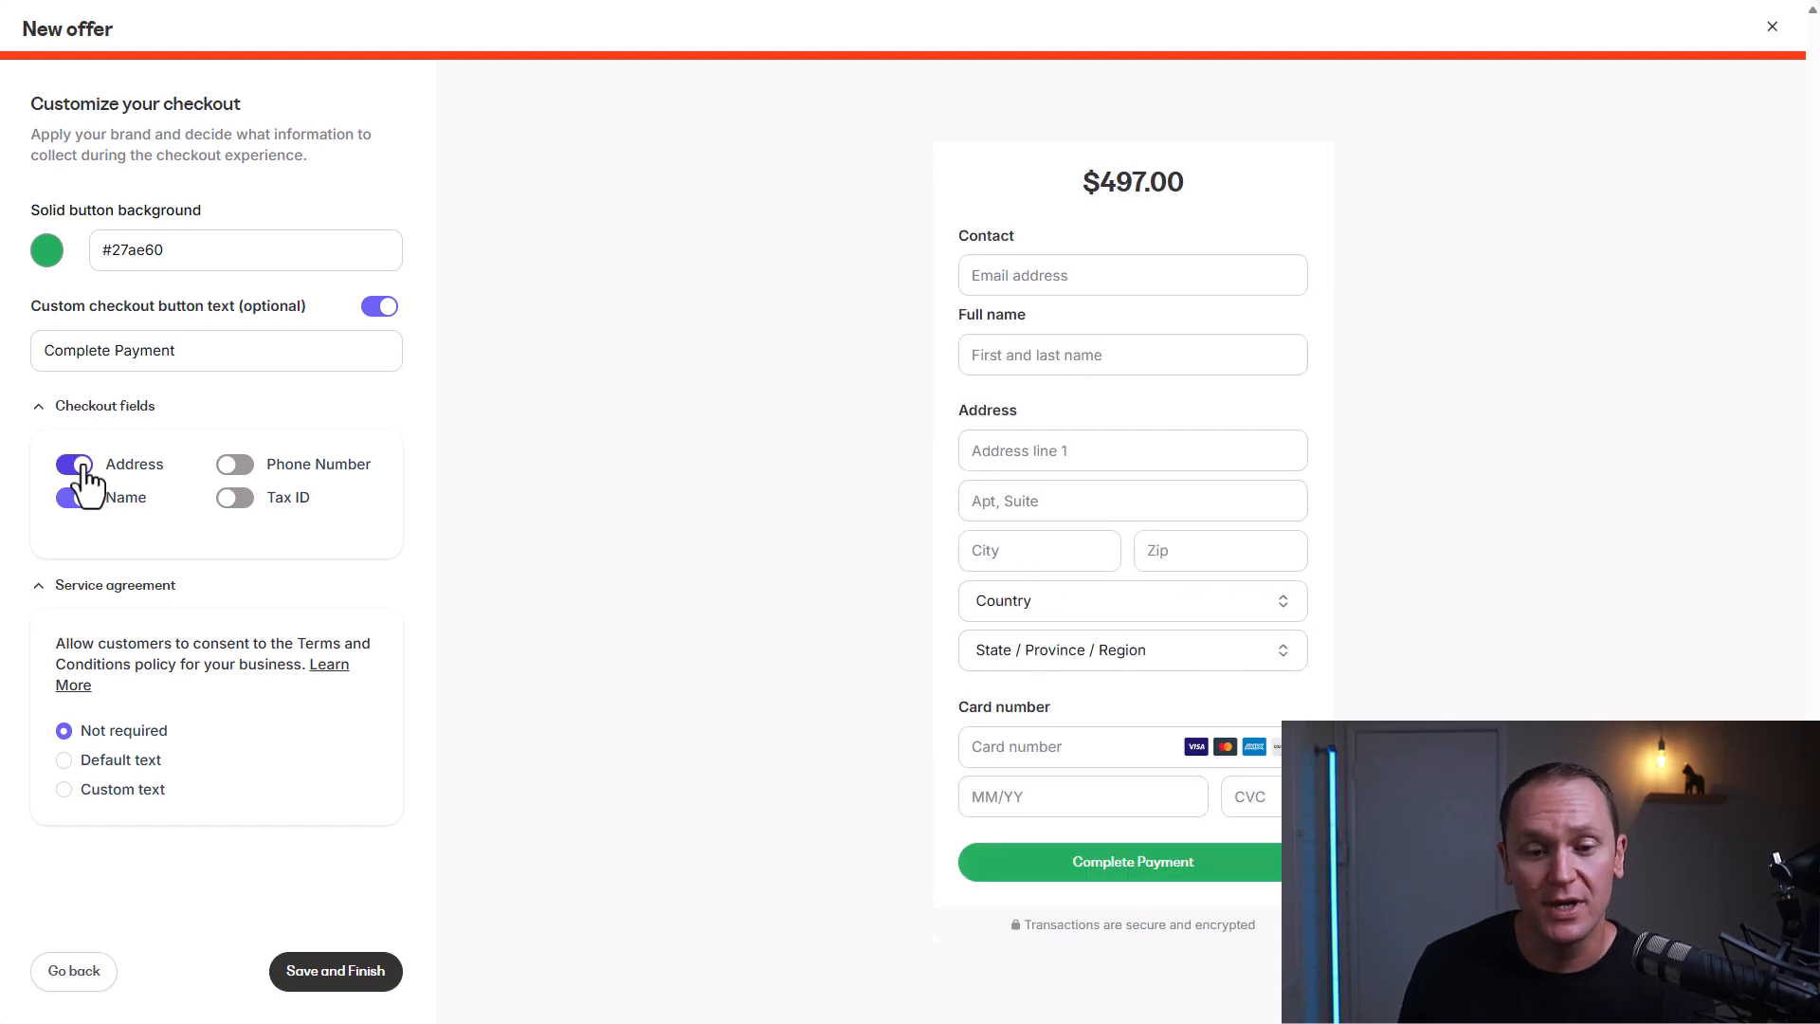
left_click(235, 465)
left_click(235, 498)
left_click(235, 497)
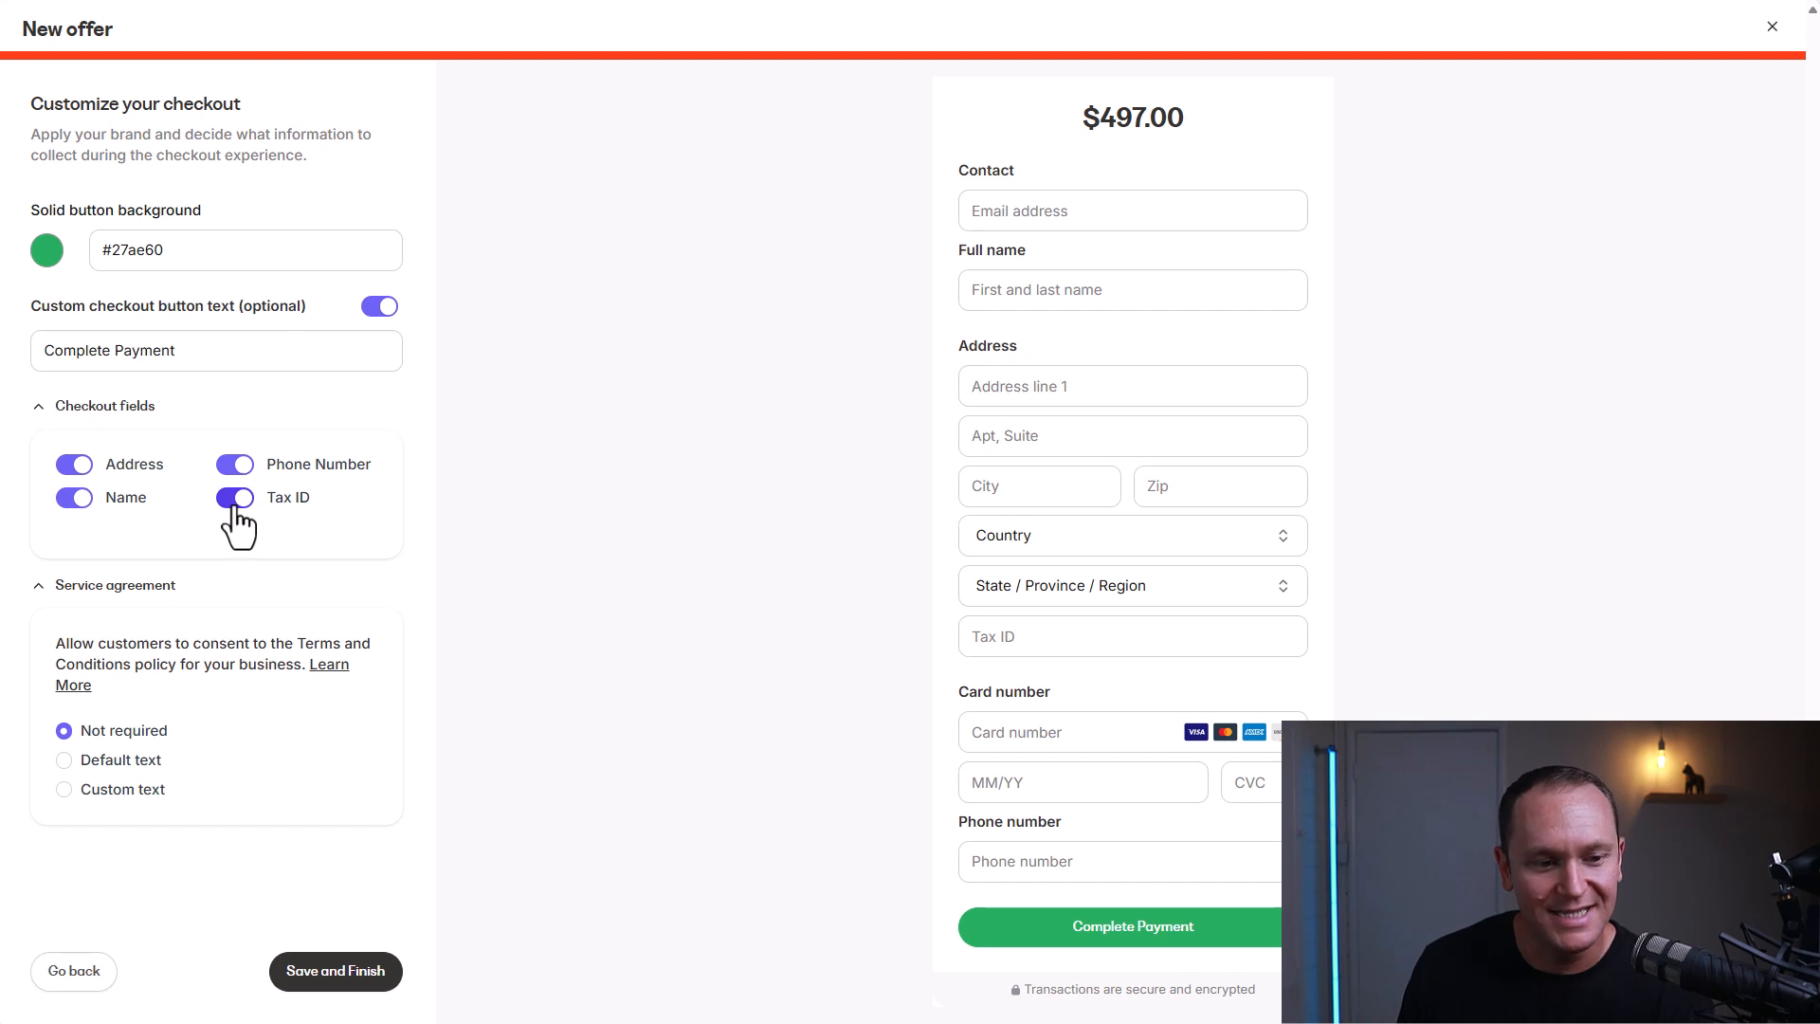
left_click(233, 465)
left_click(74, 465)
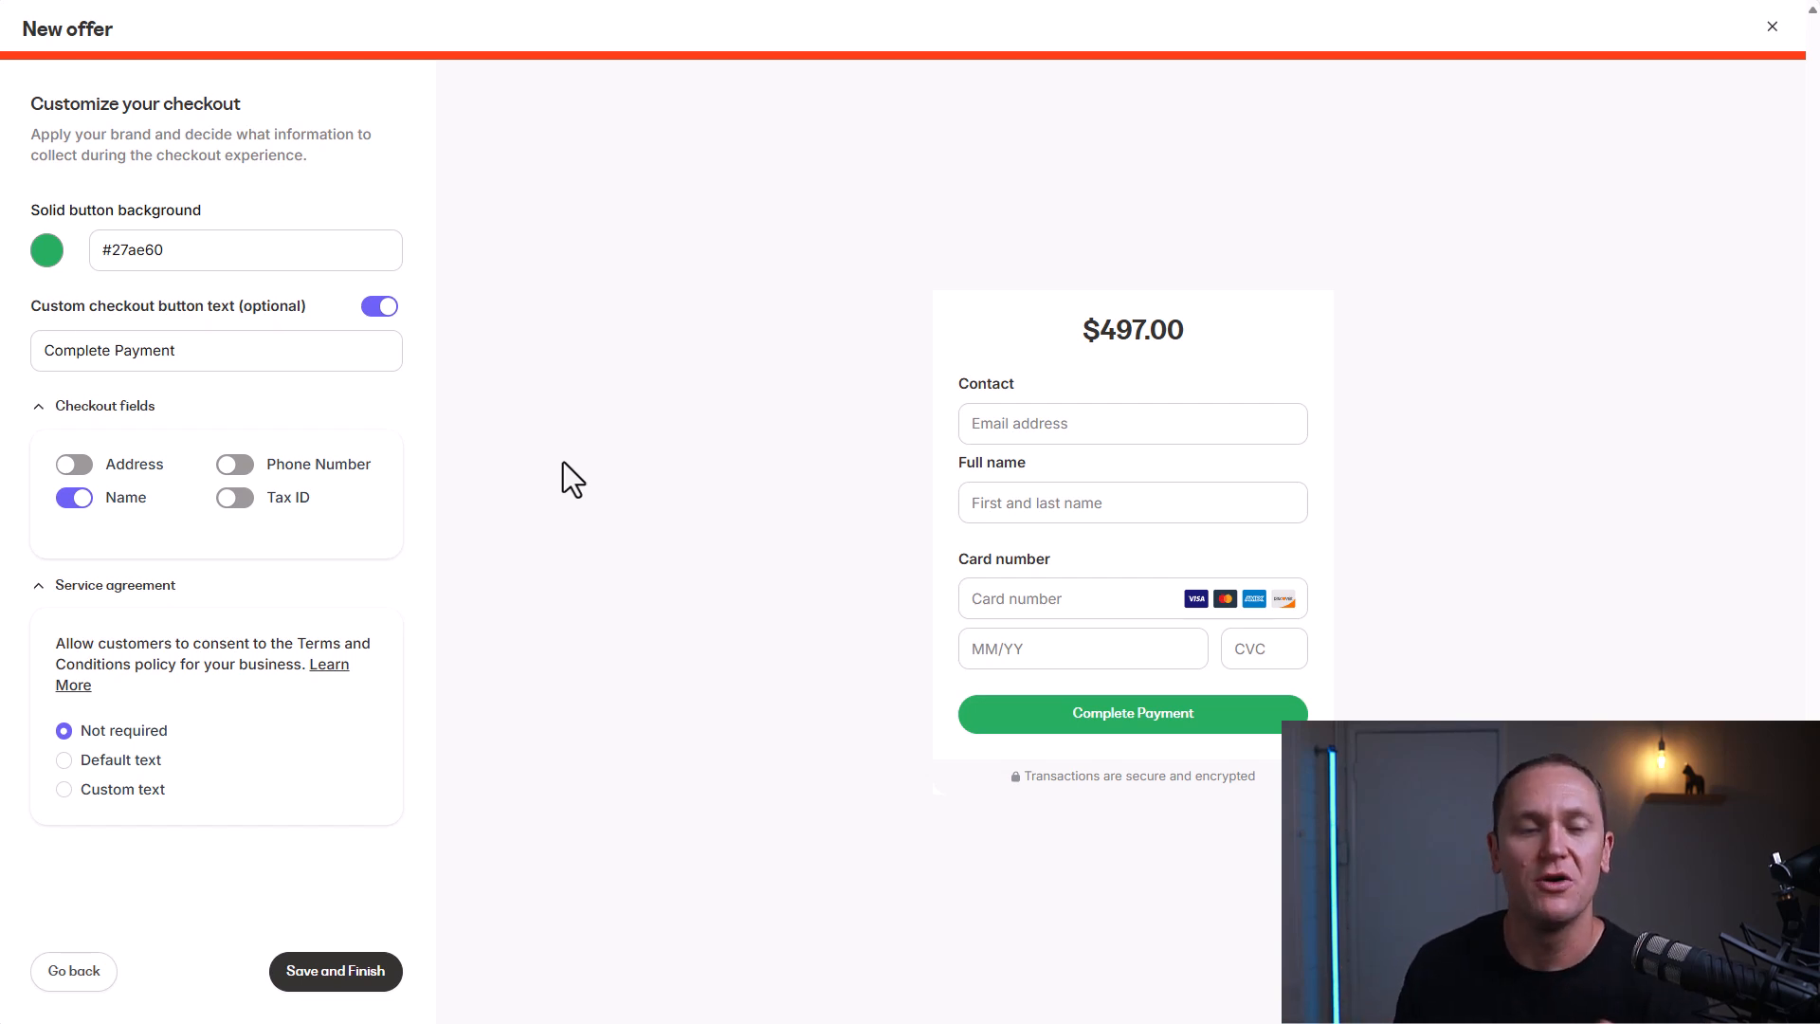
- Read the service agreement description, and save and finish the new offer
left_click_drag(45, 645, 316, 691)
left_click(139, 680)
left_click(316, 691)
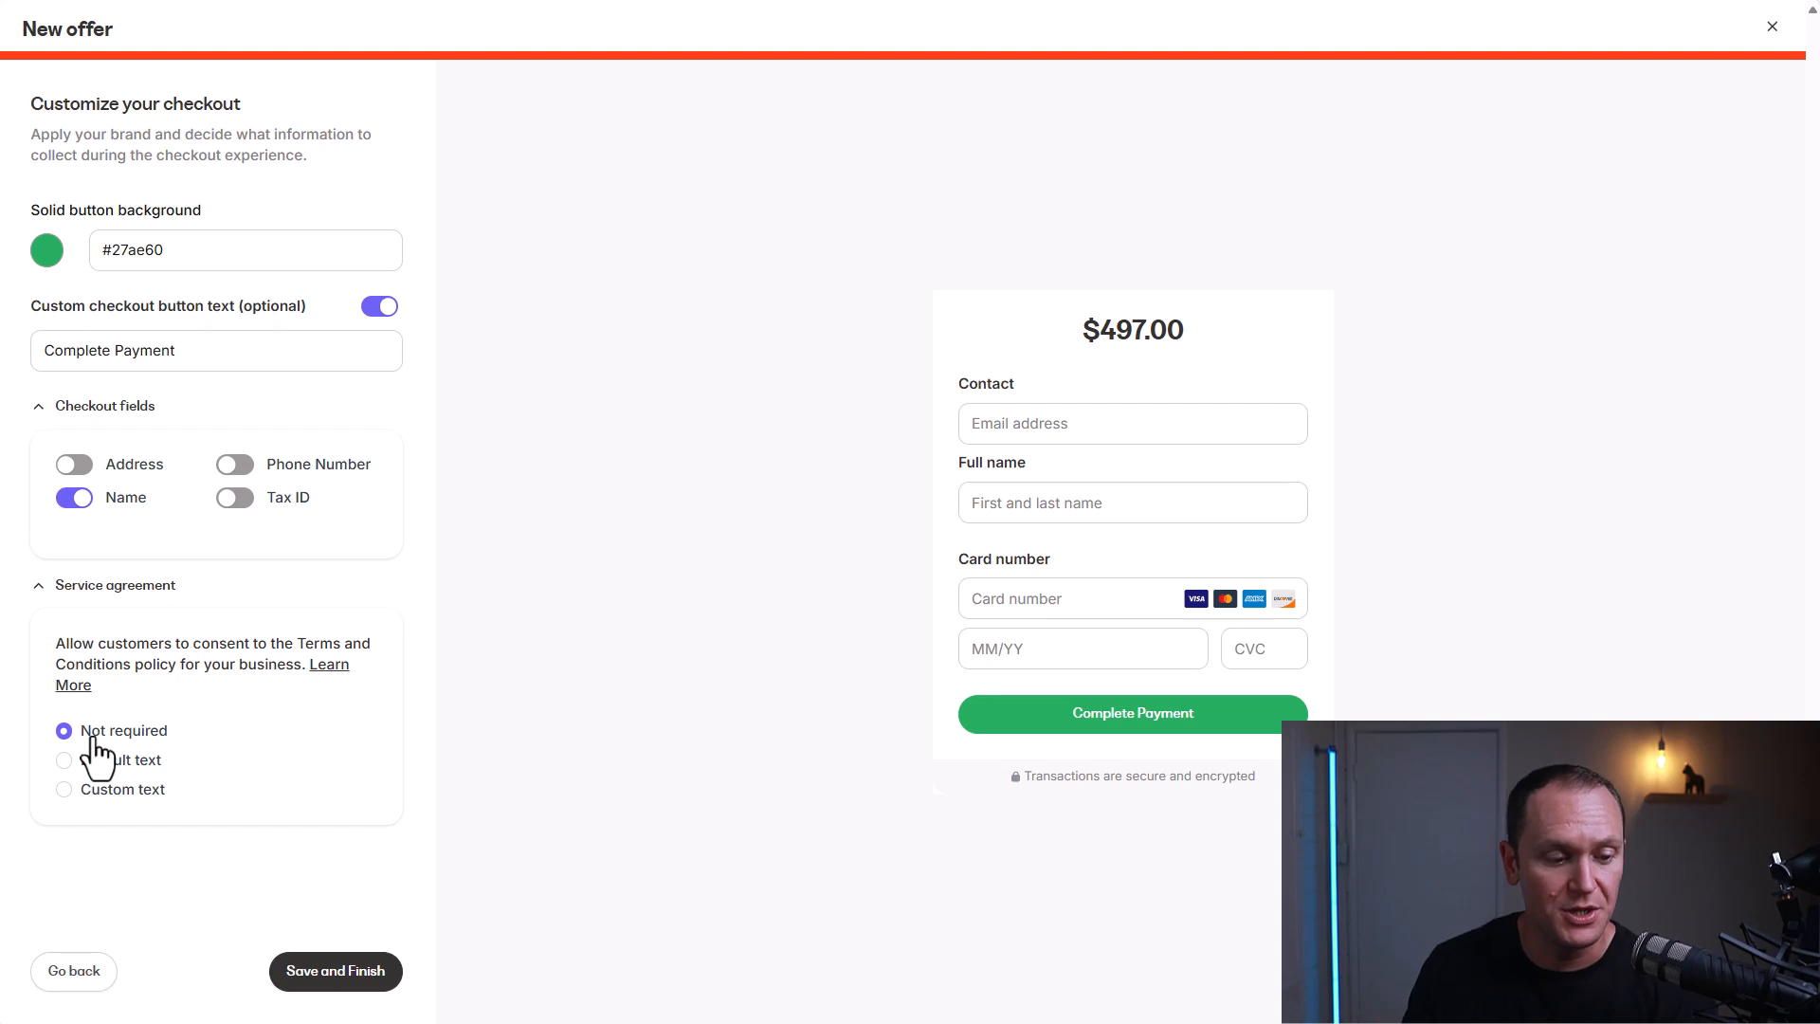
left_click(330, 976)
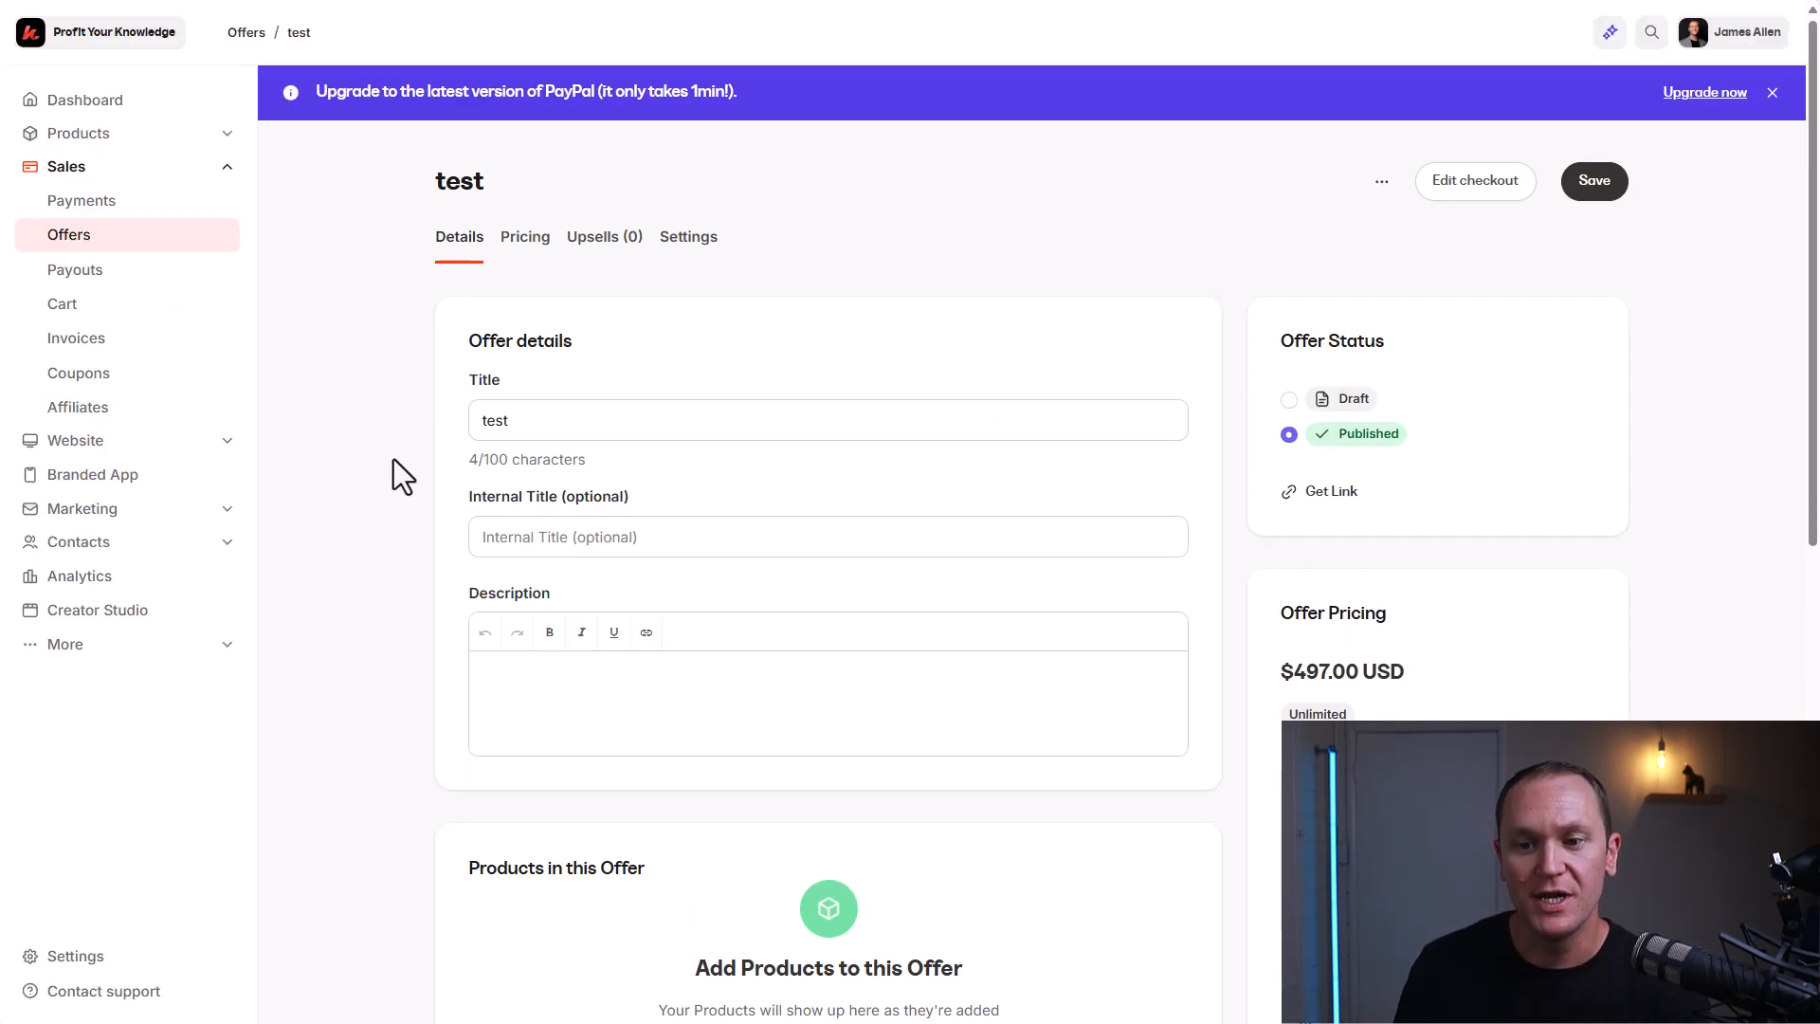
- Examine the new offer's details page and the list of products available to add to it
scroll(402, 470, "down", 5)
scroll(402, 471, "down", 1)
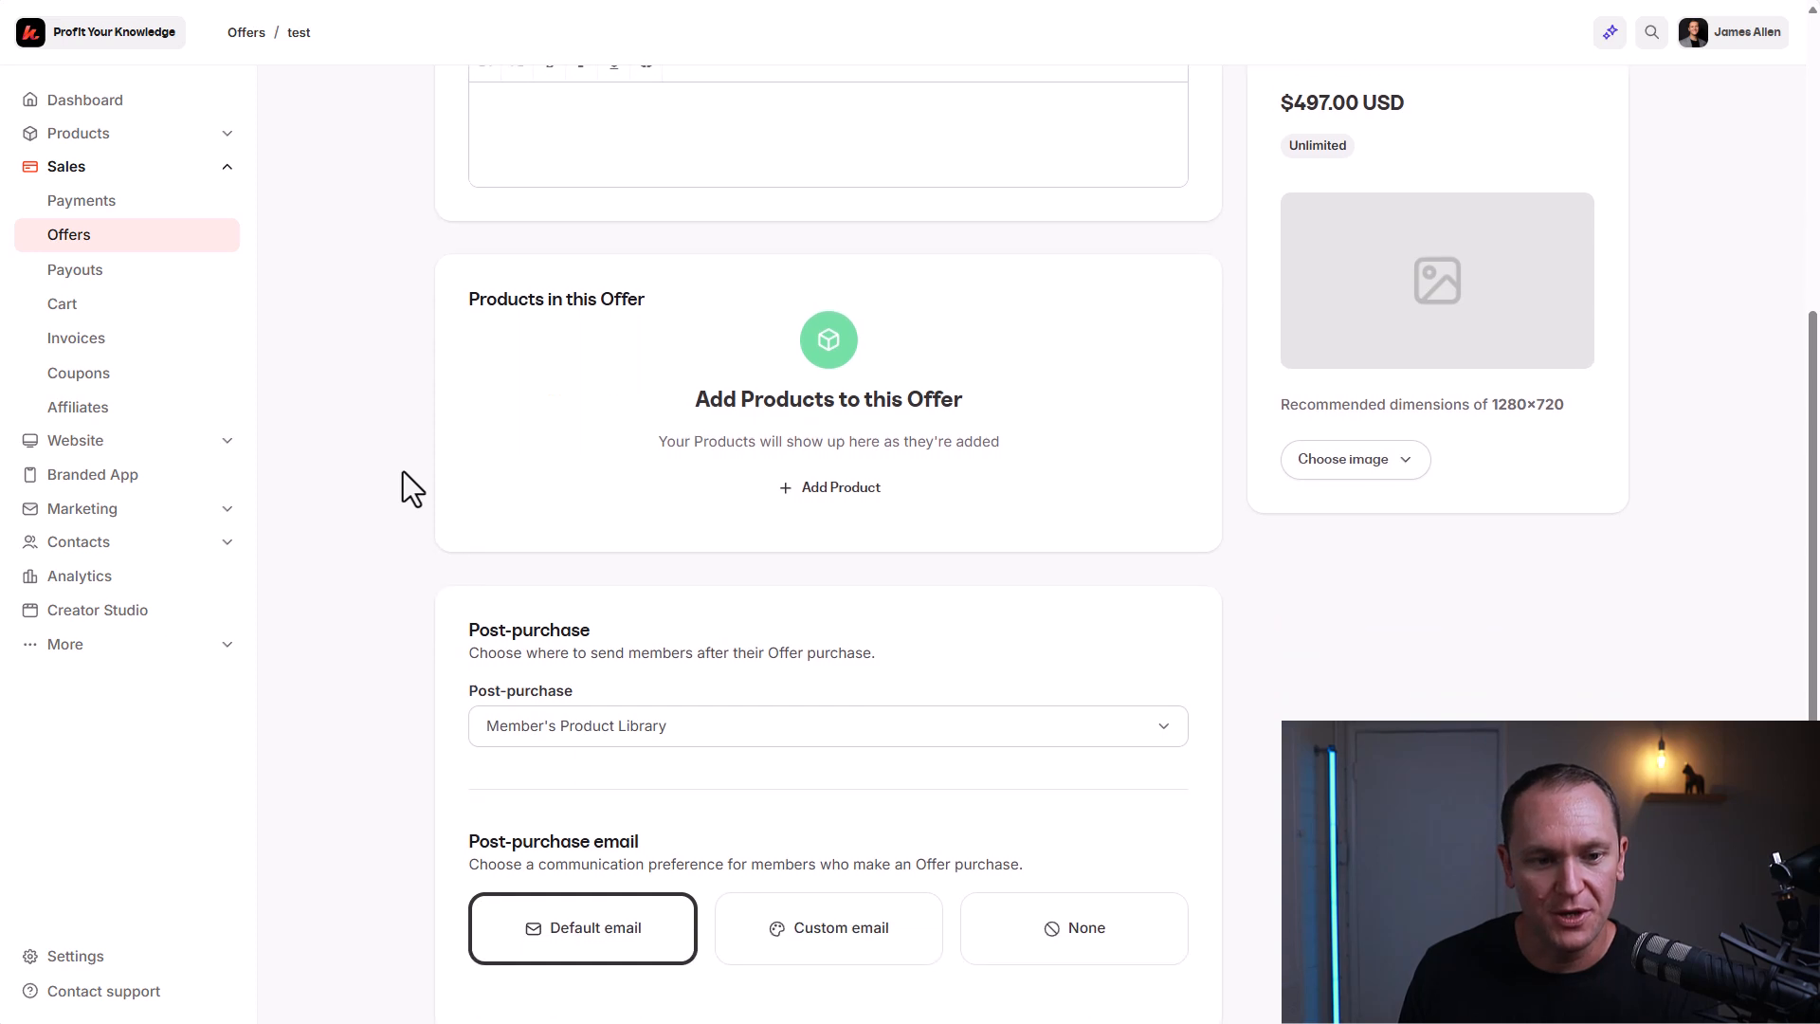
left_click_drag(457, 294, 667, 293)
left_click(360, 382)
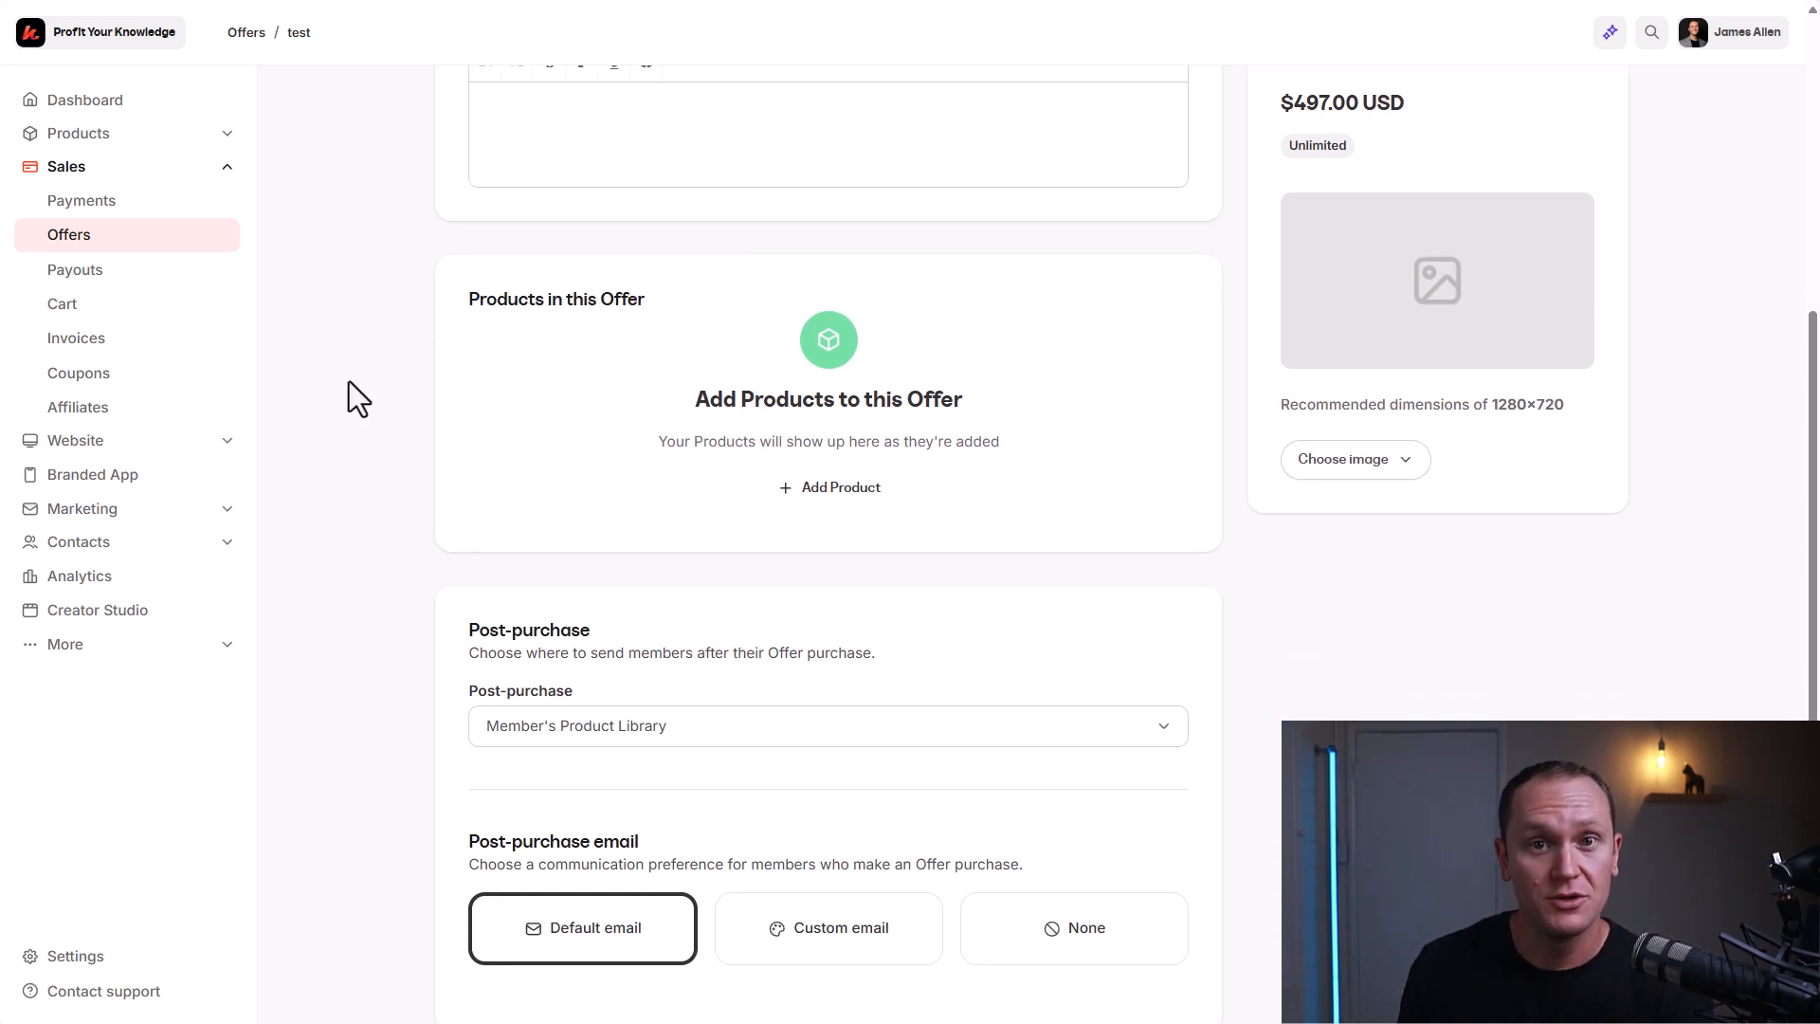
scroll(349, 381, "up", 6)
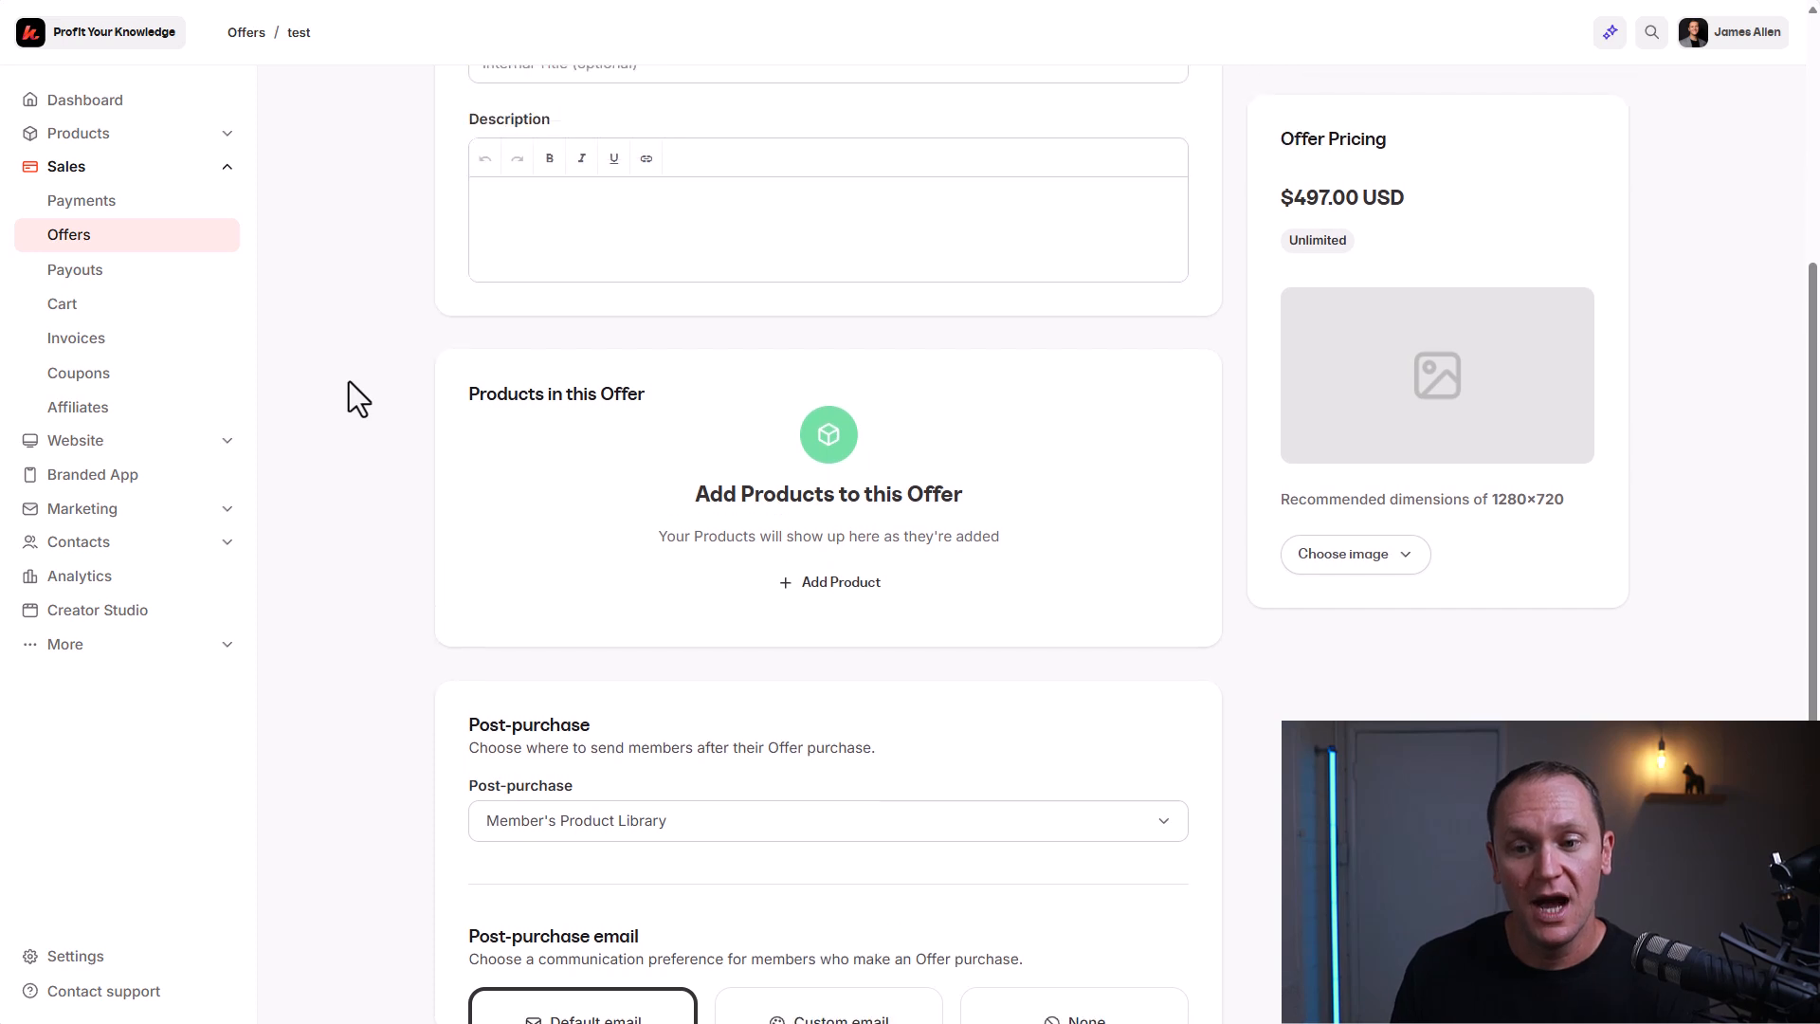
scroll(434, 407, "down", 5)
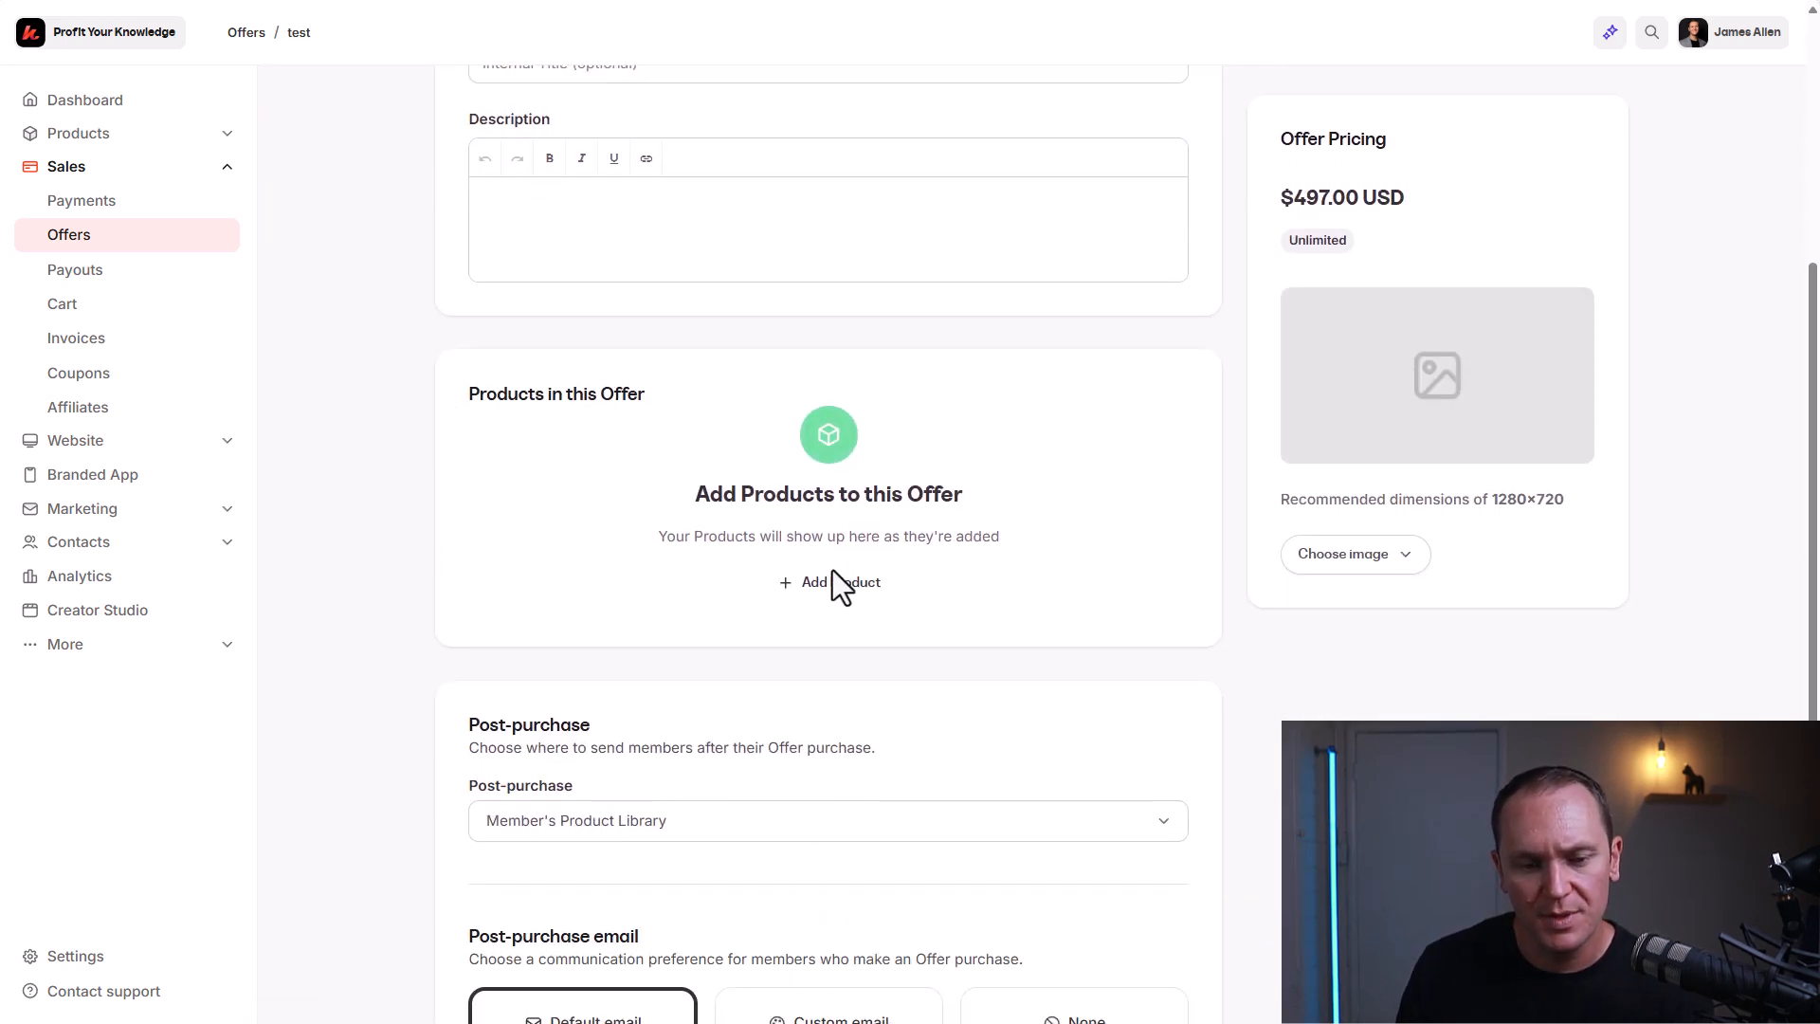
left_click(827, 584)
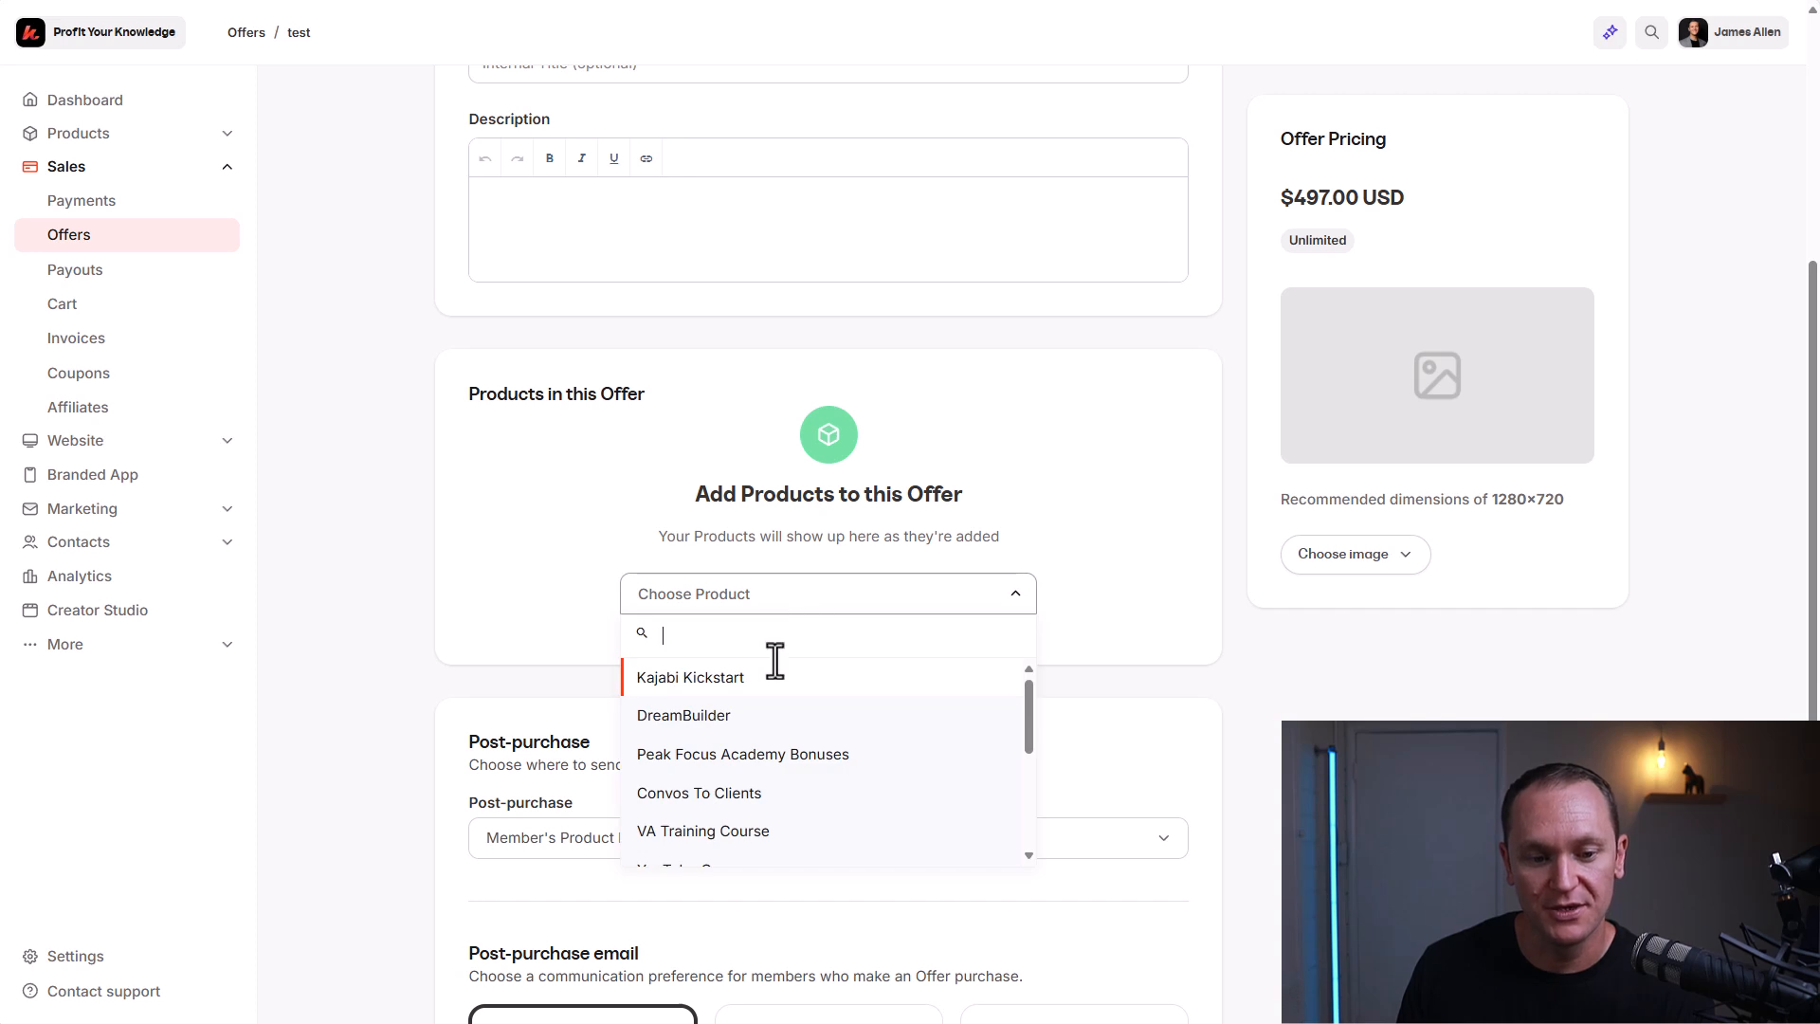
left_click(486, 472)
scroll(364, 482, "up", 4)
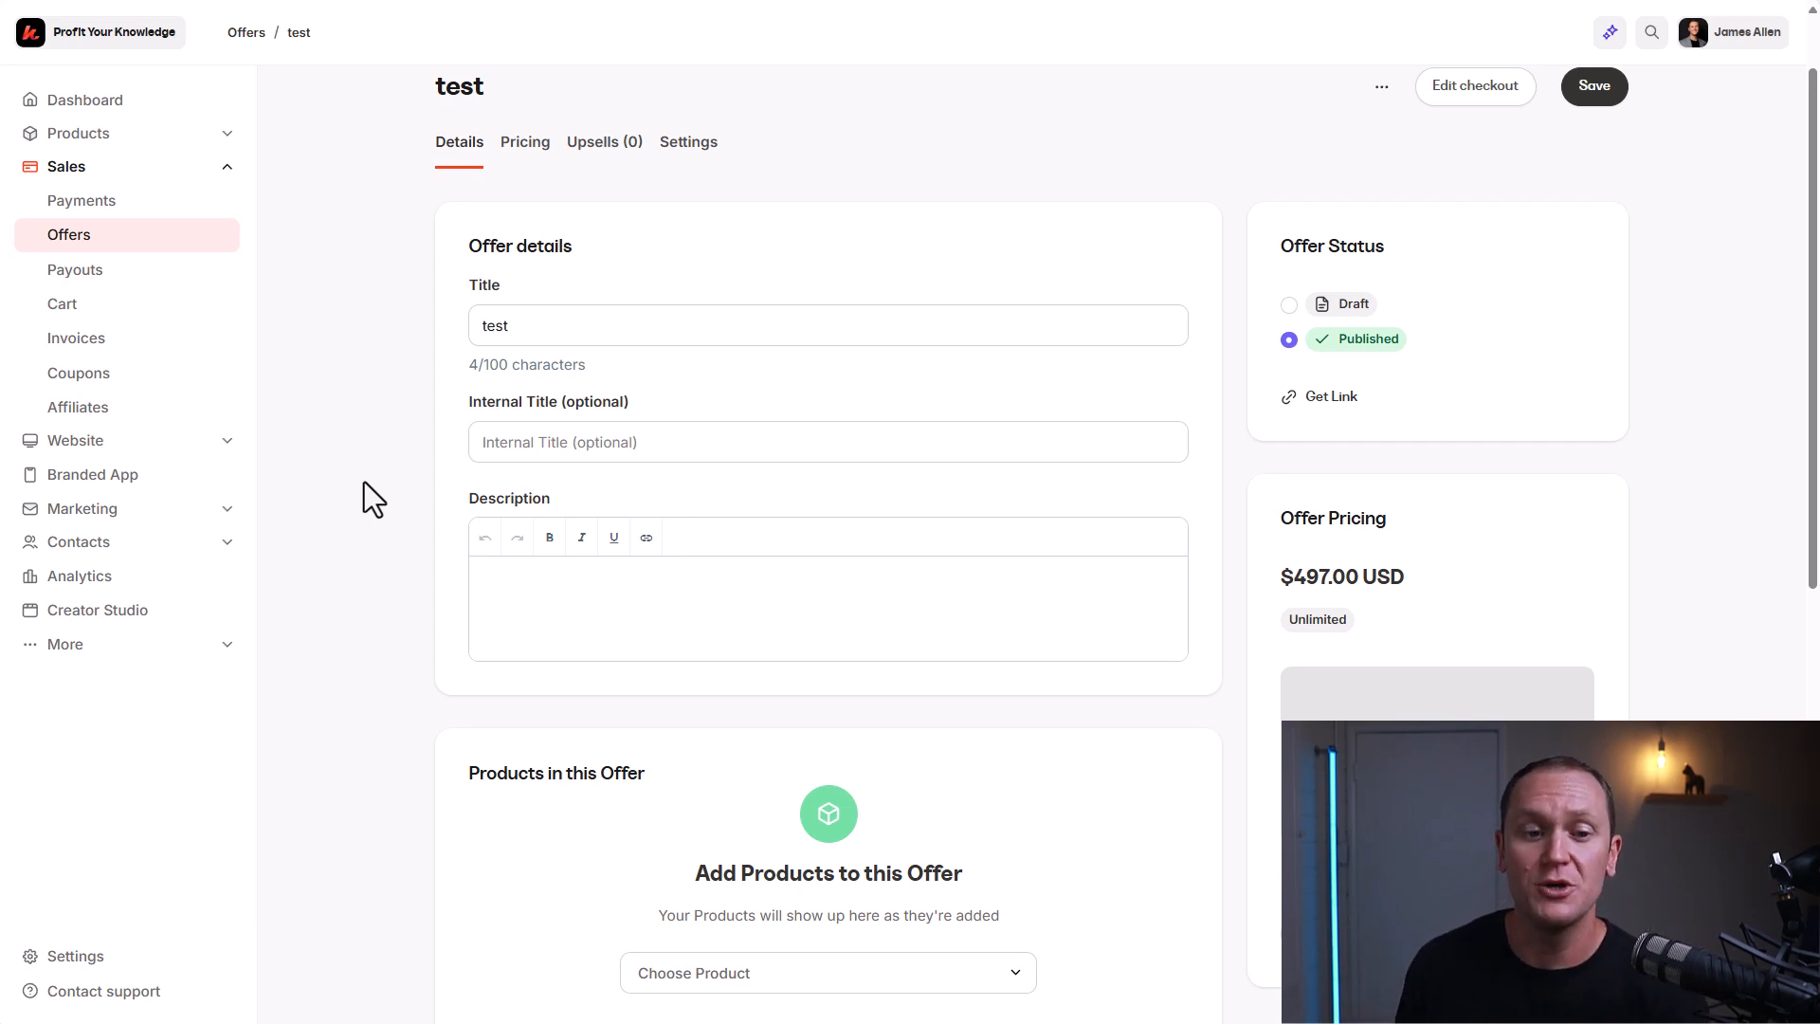
- View the product types in the site navigation and return to the offer's product selection
scroll(774, 470, "up", 1)
scroll(332, 327, "down", 1)
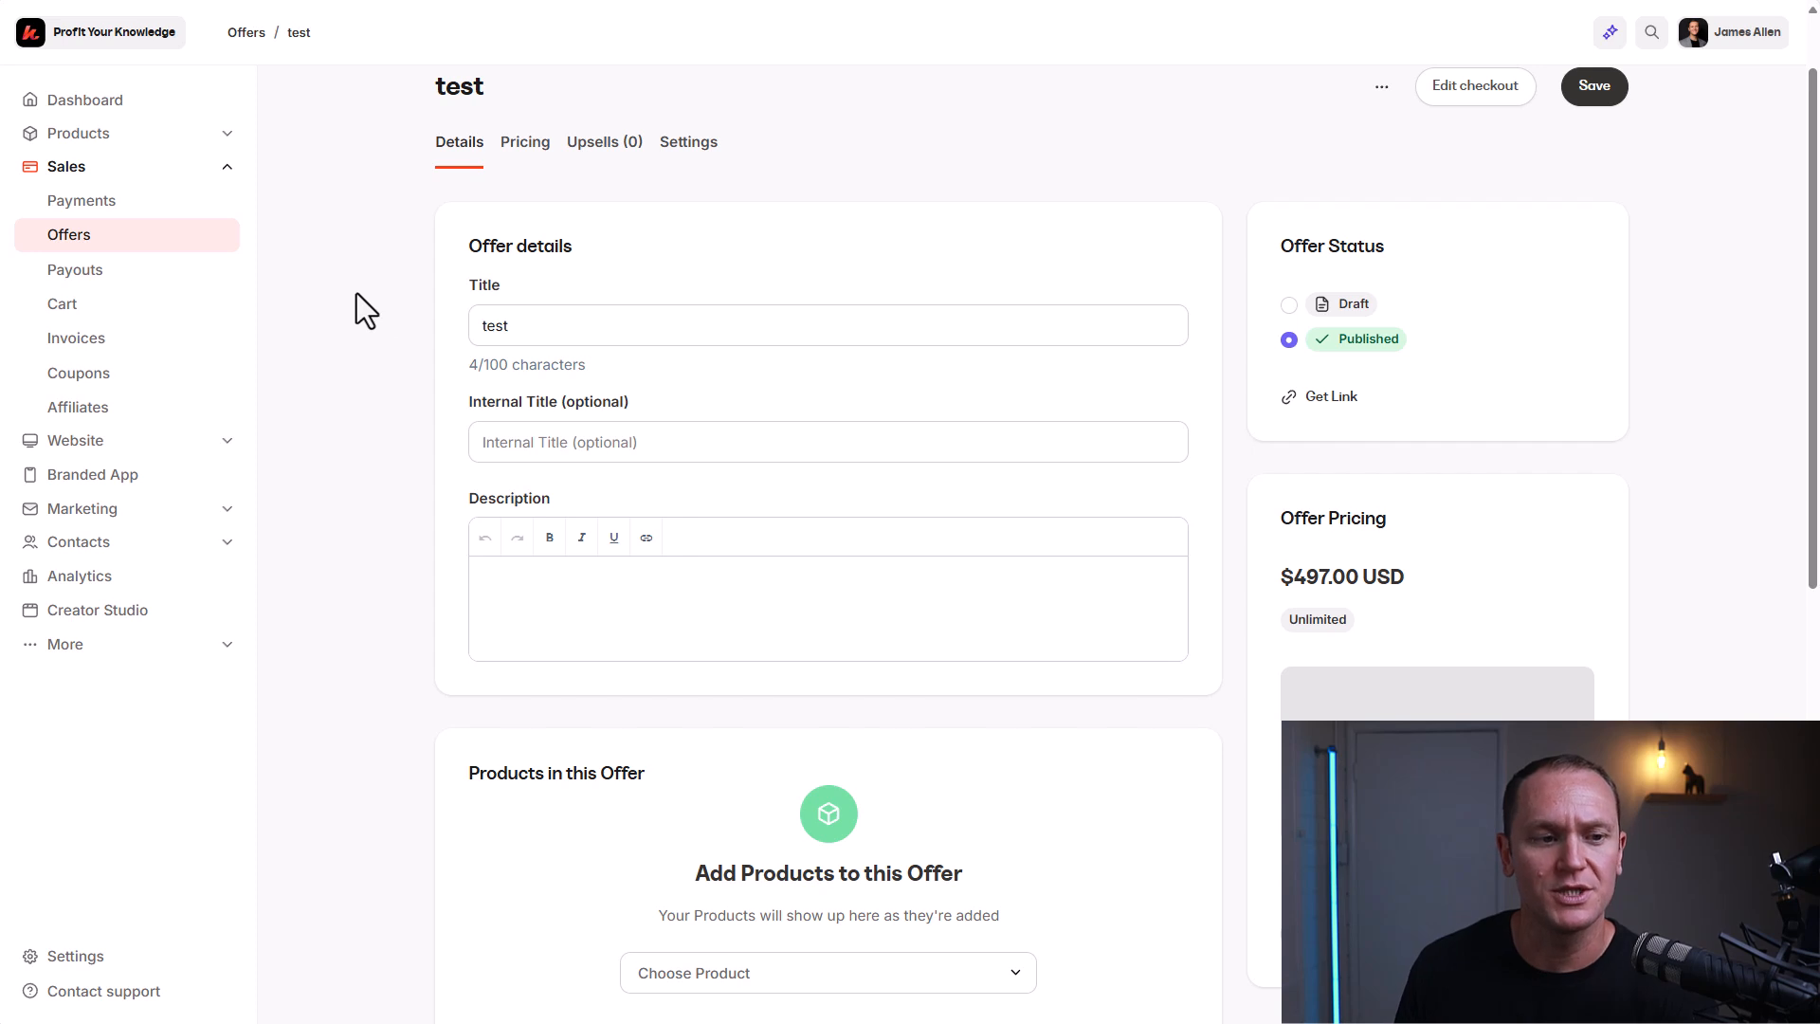
left_click(218, 136)
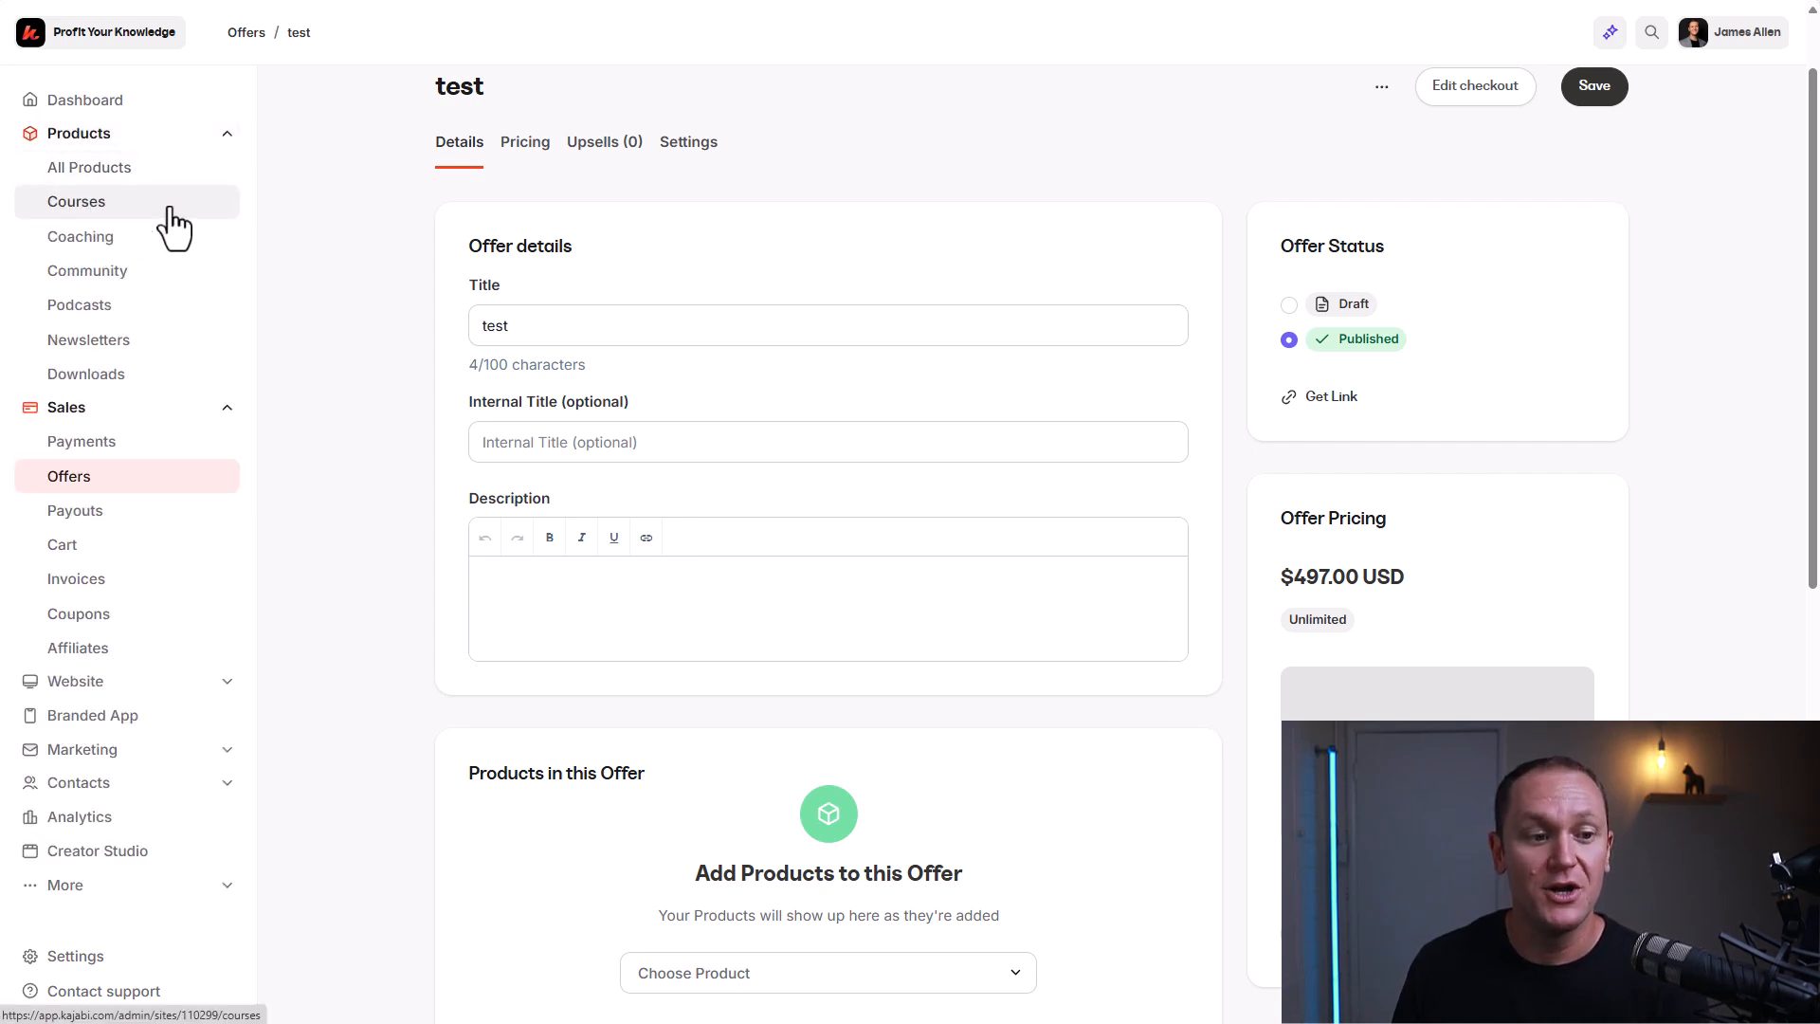
left_click(176, 132)
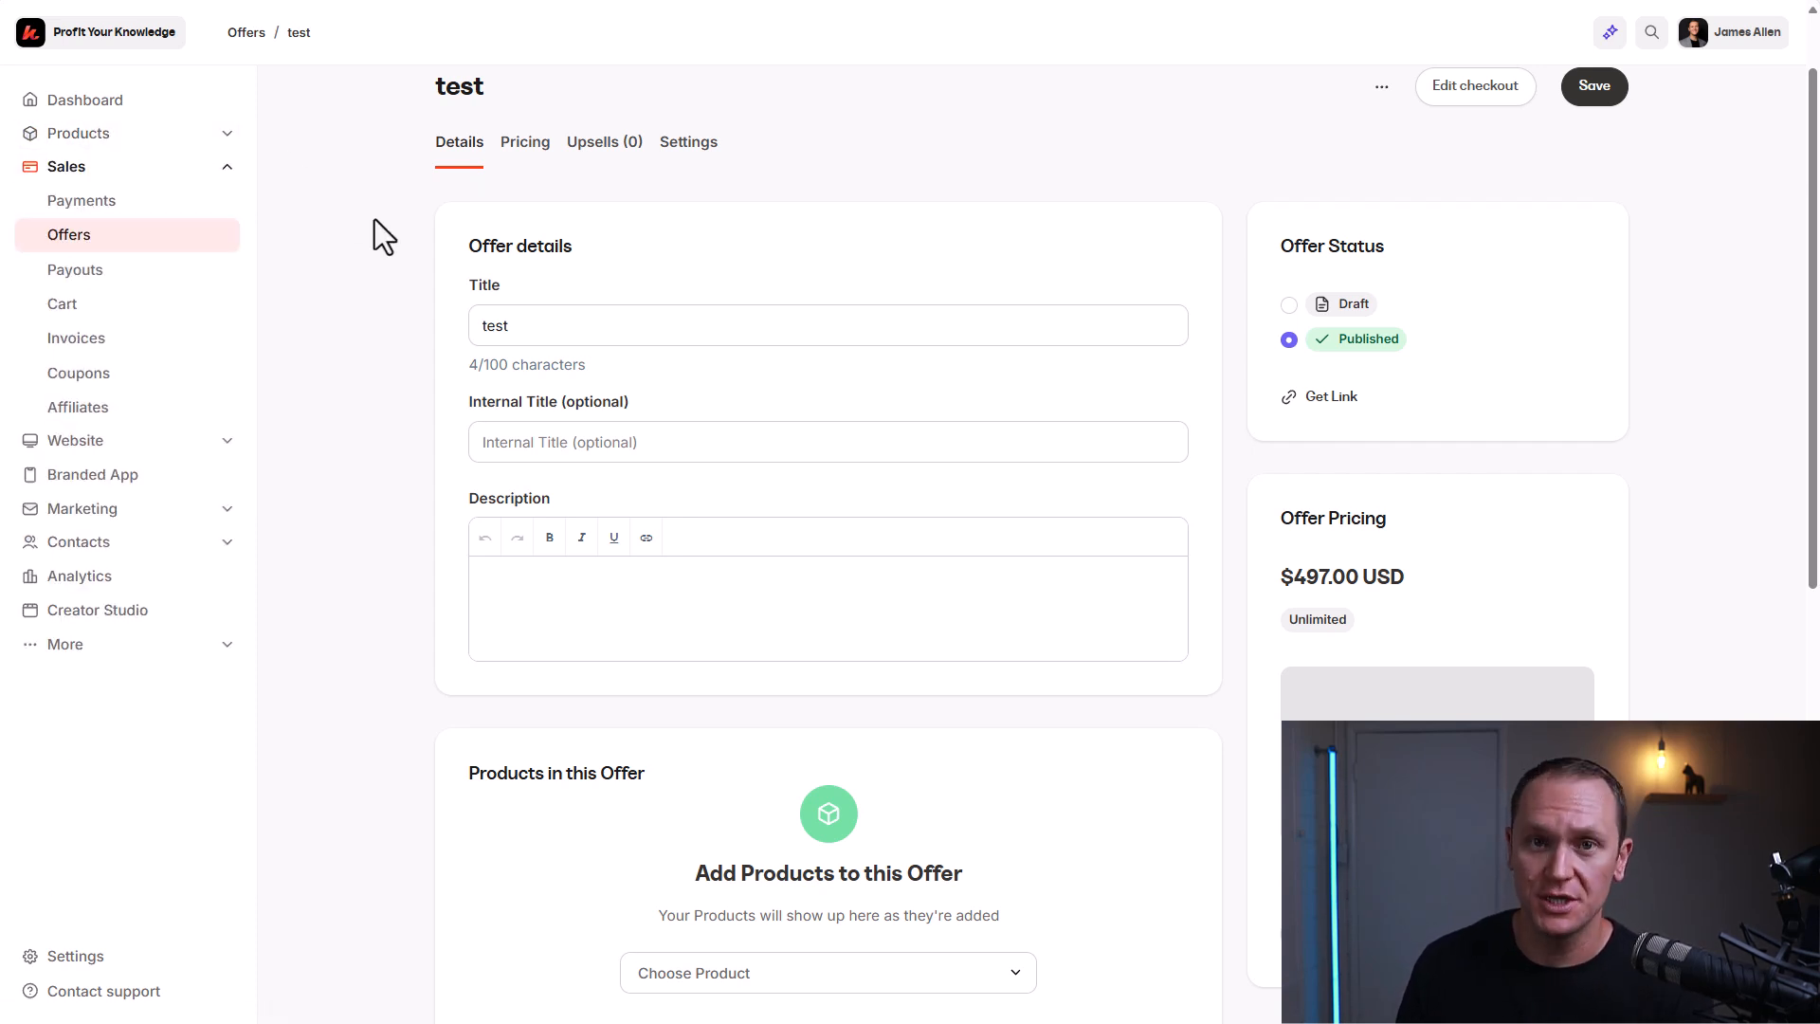
scroll(421, 432, "down", 4)
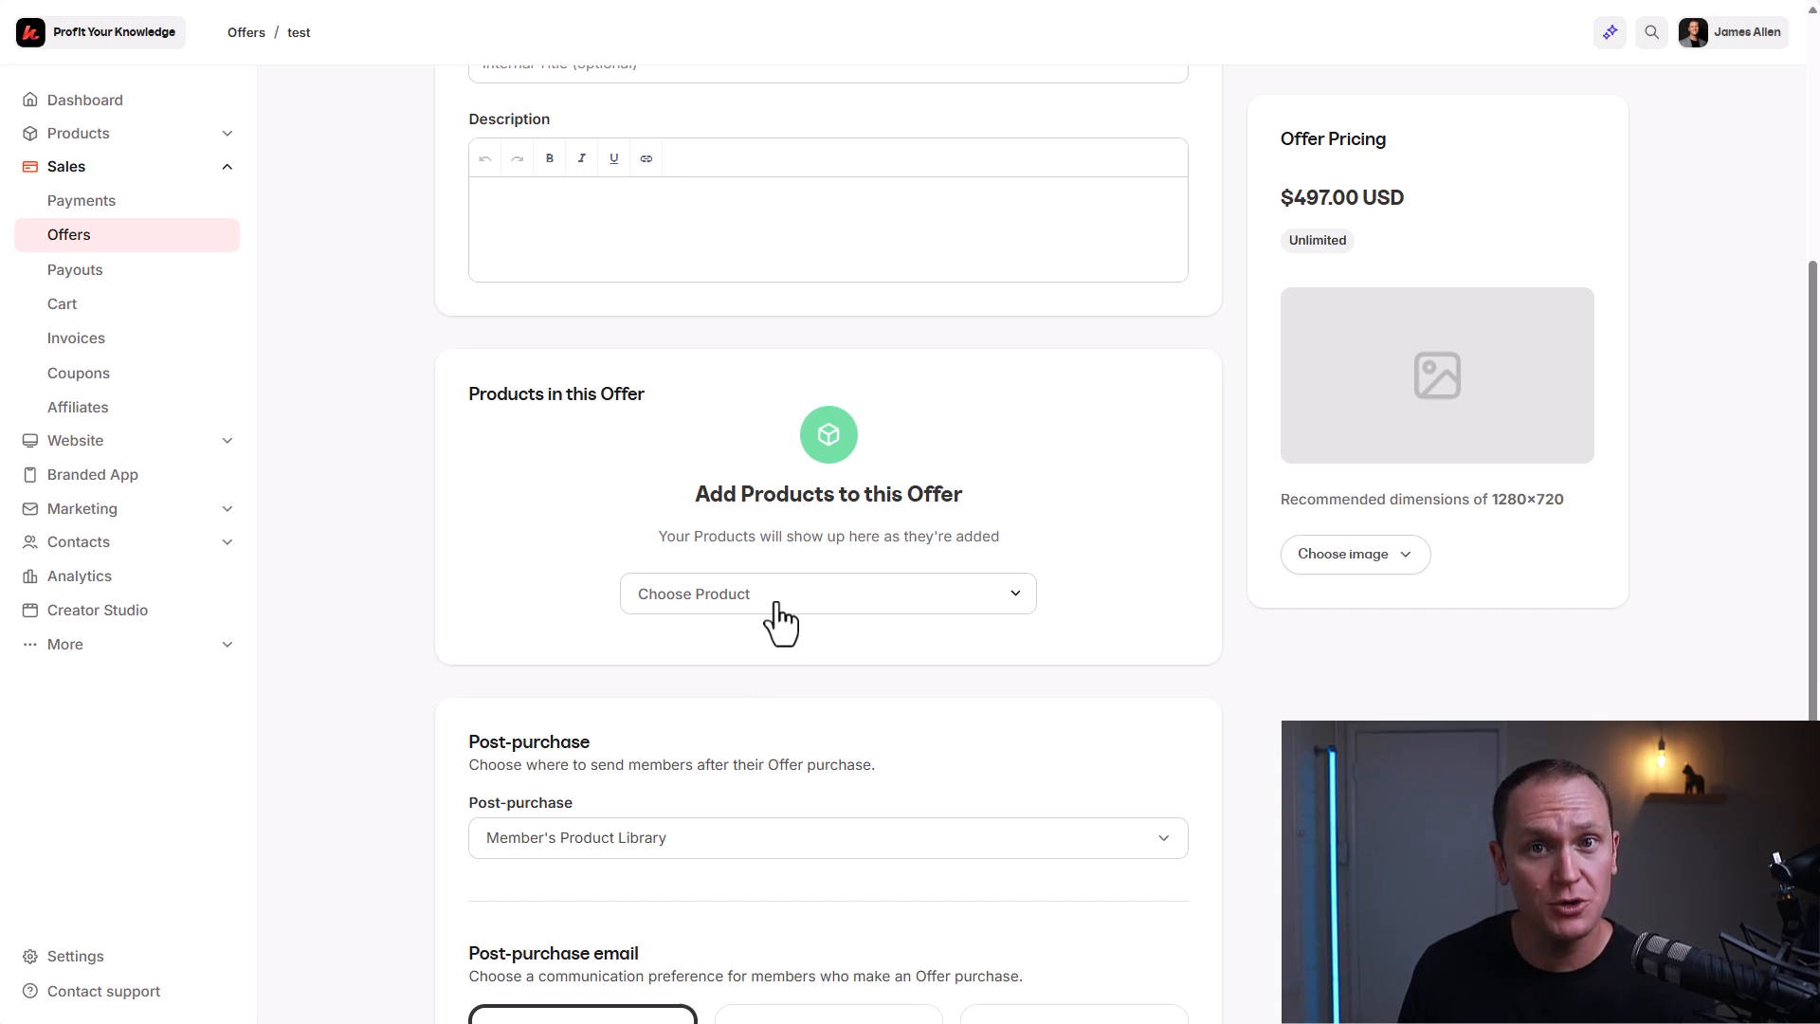
- Try adding the Effortless Income product to the offer, and remove it again
scroll(779, 621, "down", 1)
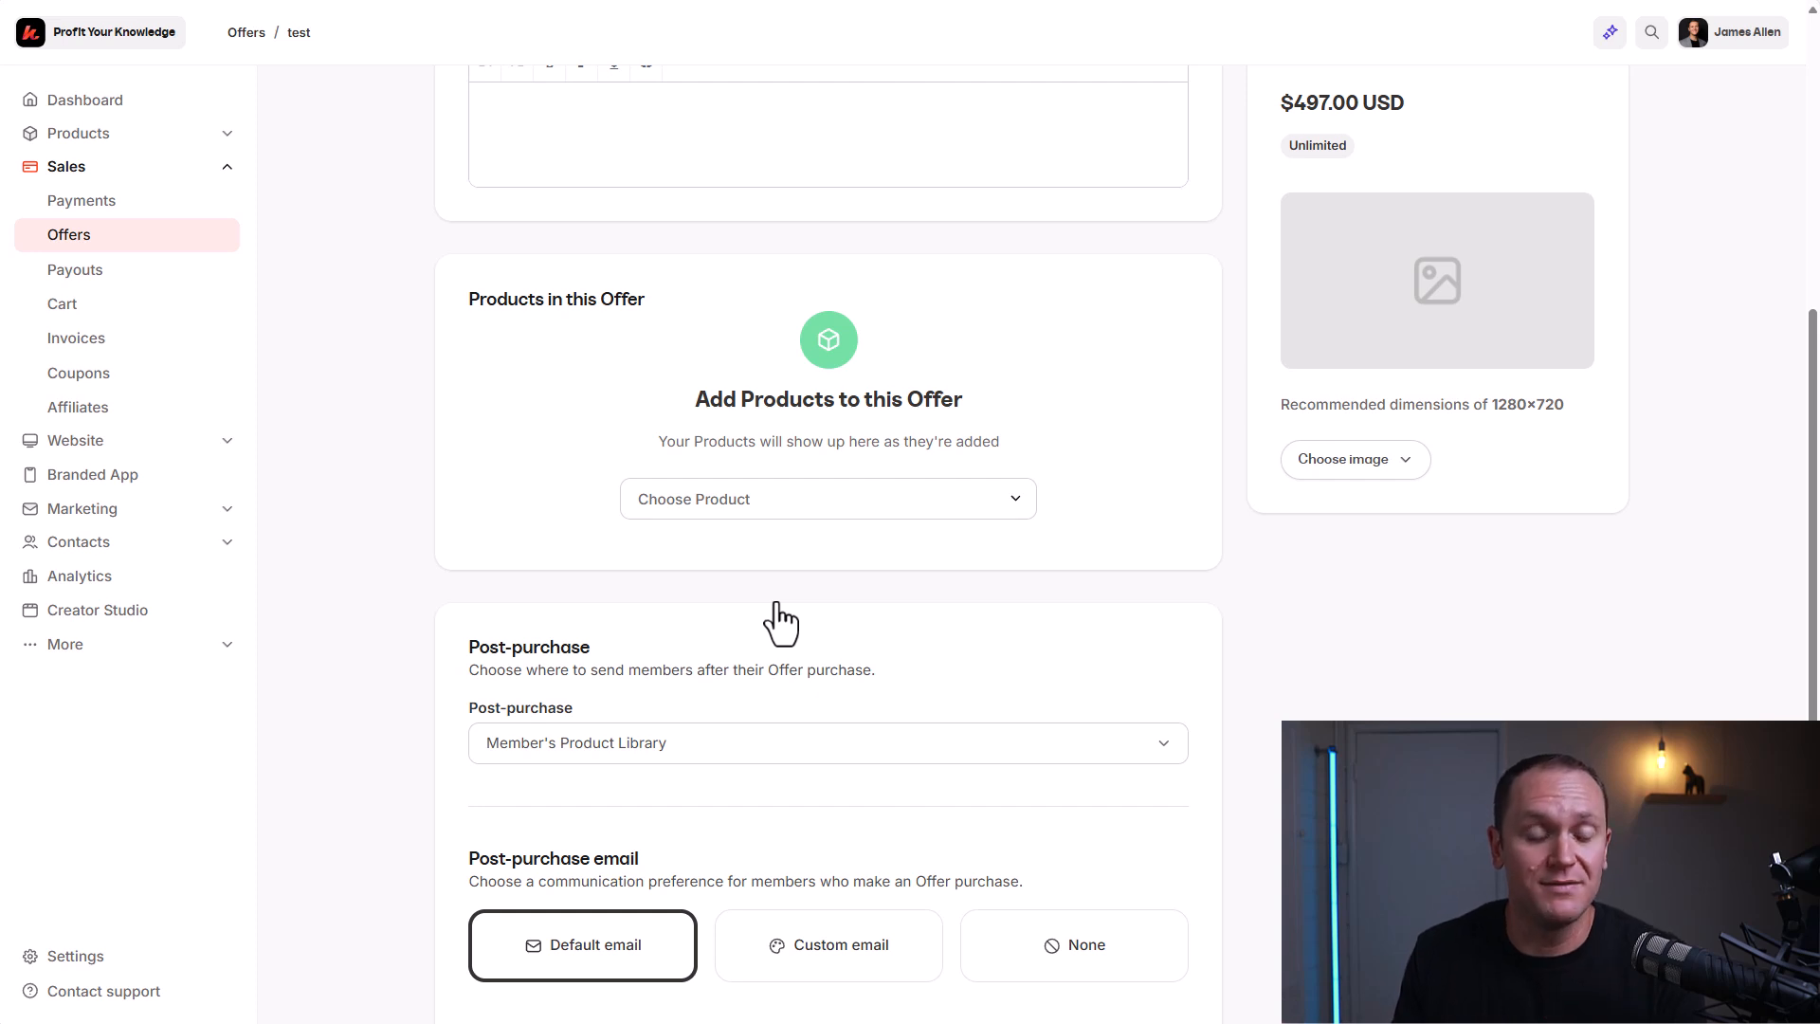
left_click_drag(652, 393, 893, 447)
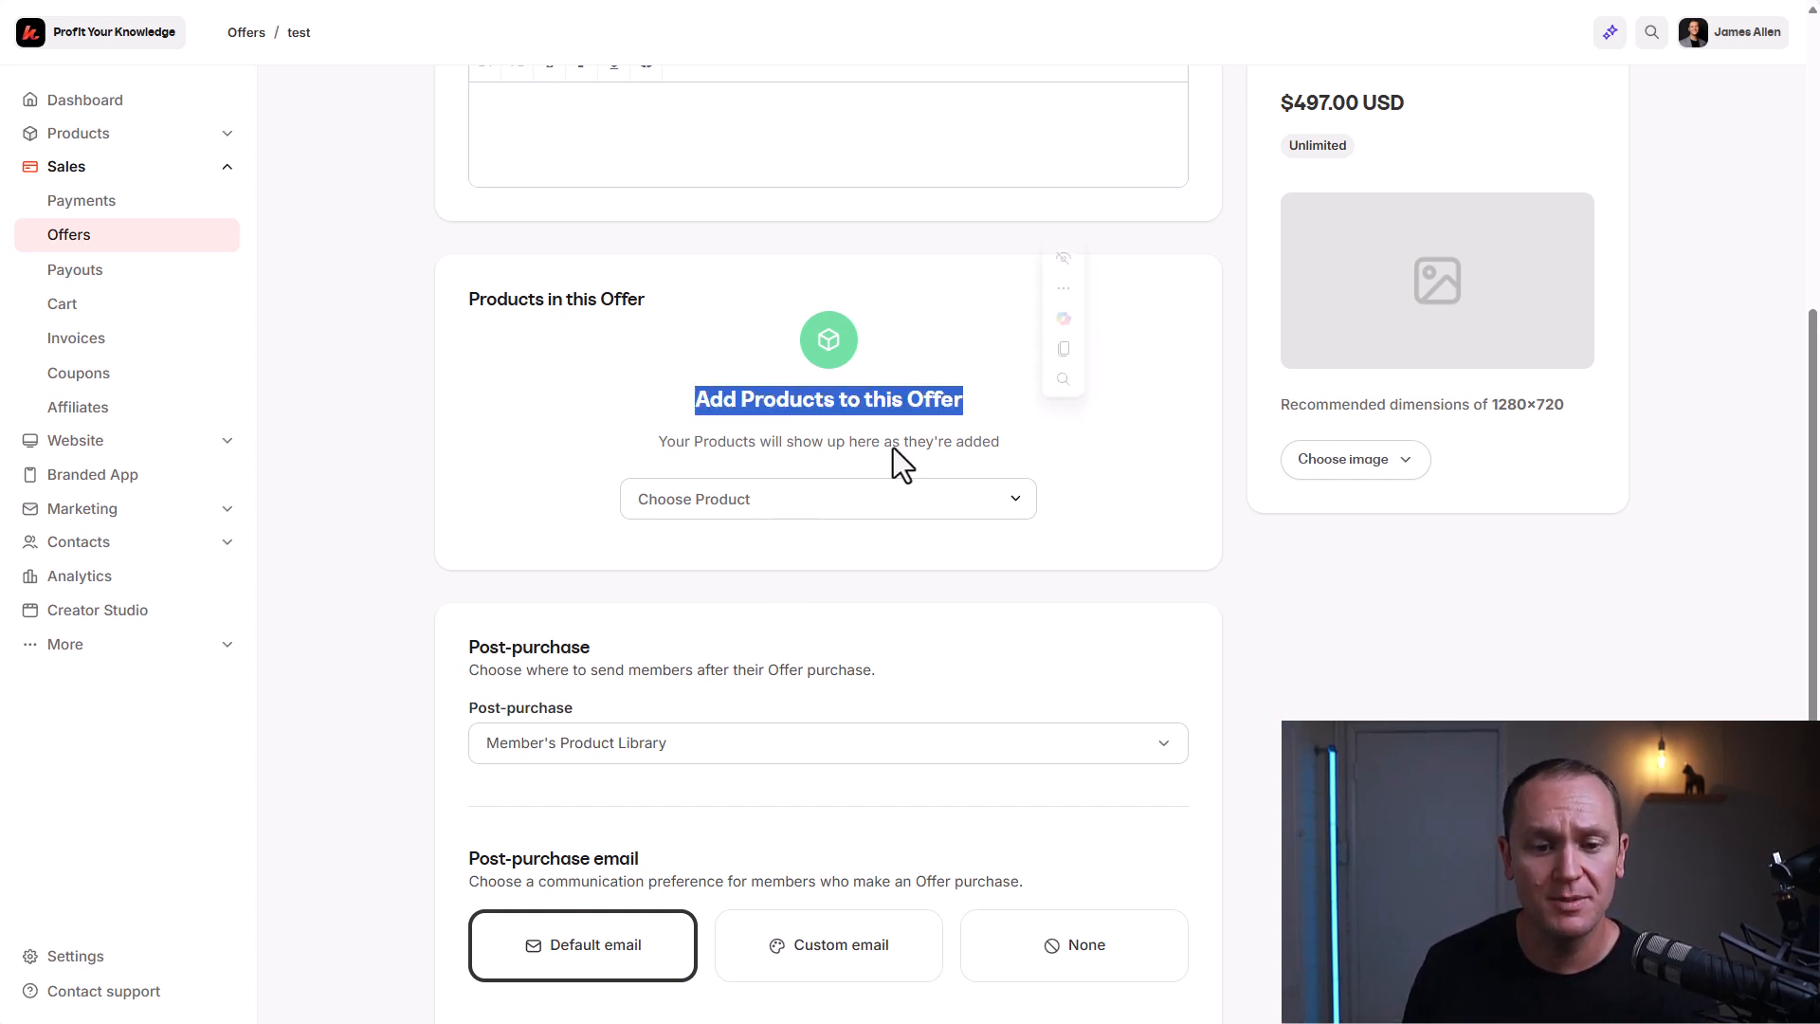
left_click(390, 421)
left_click(801, 507)
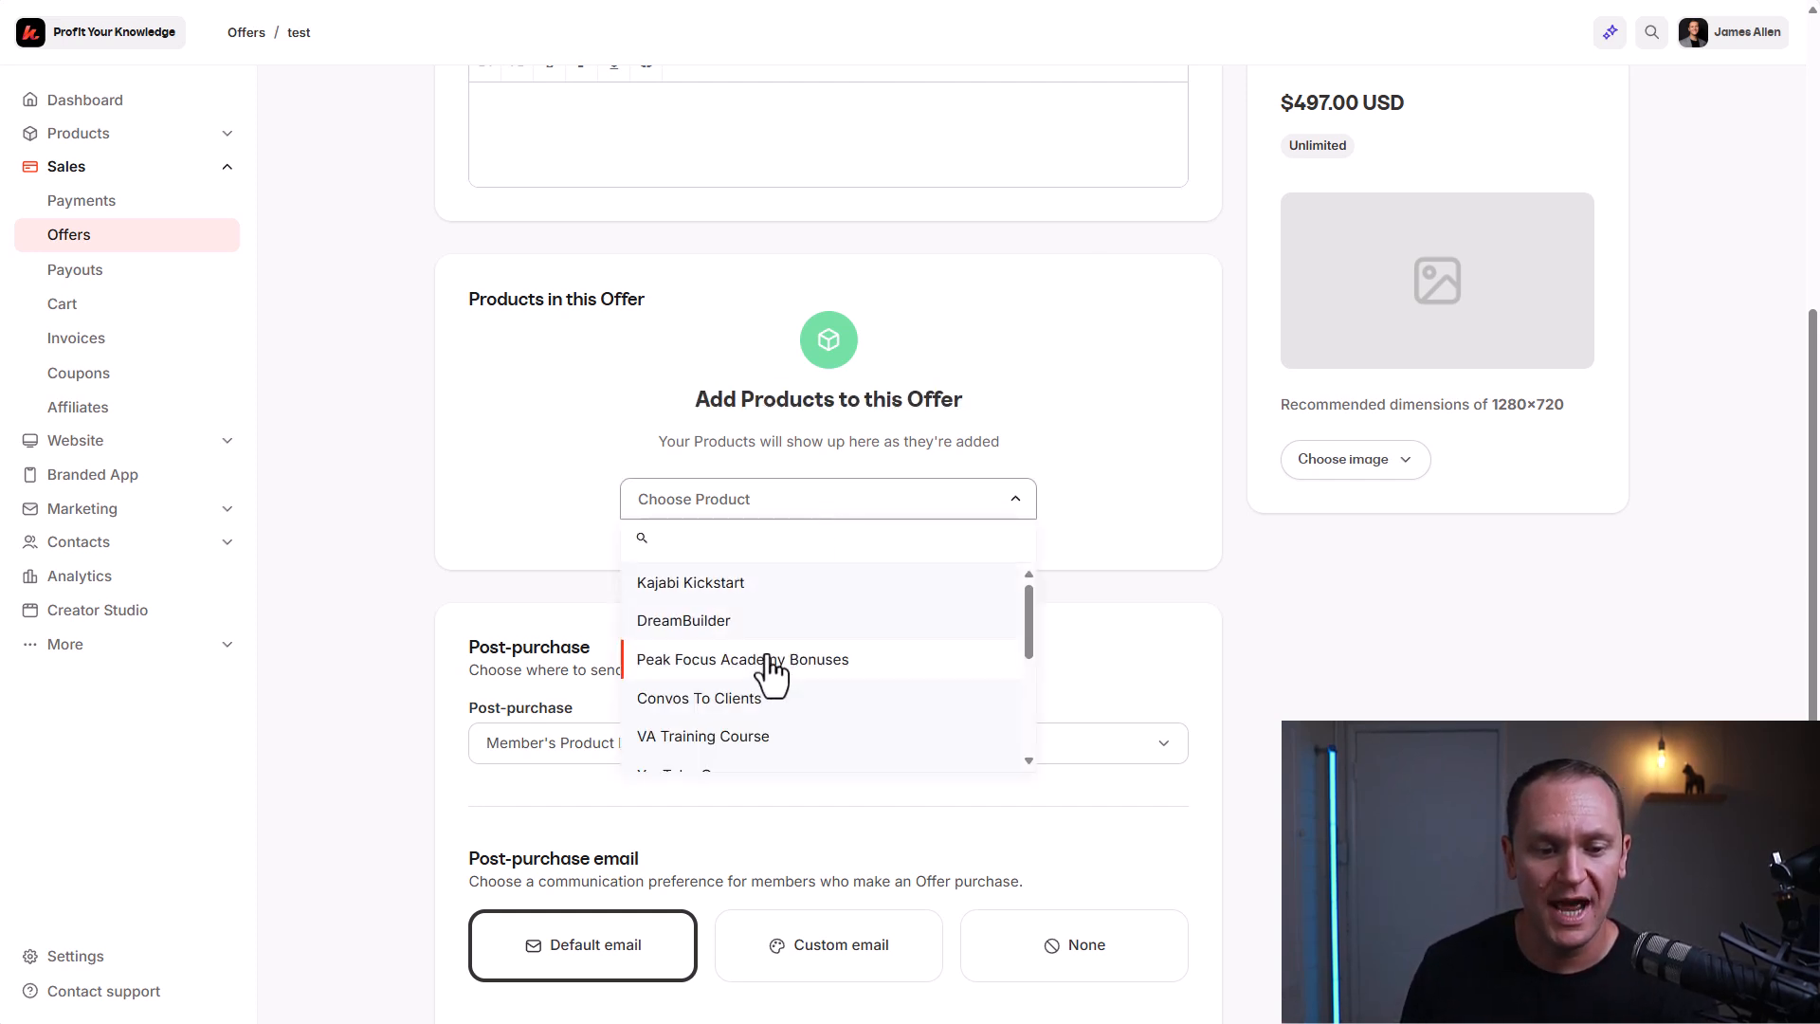
scroll(764, 729, "down", 2)
left_click(751, 626)
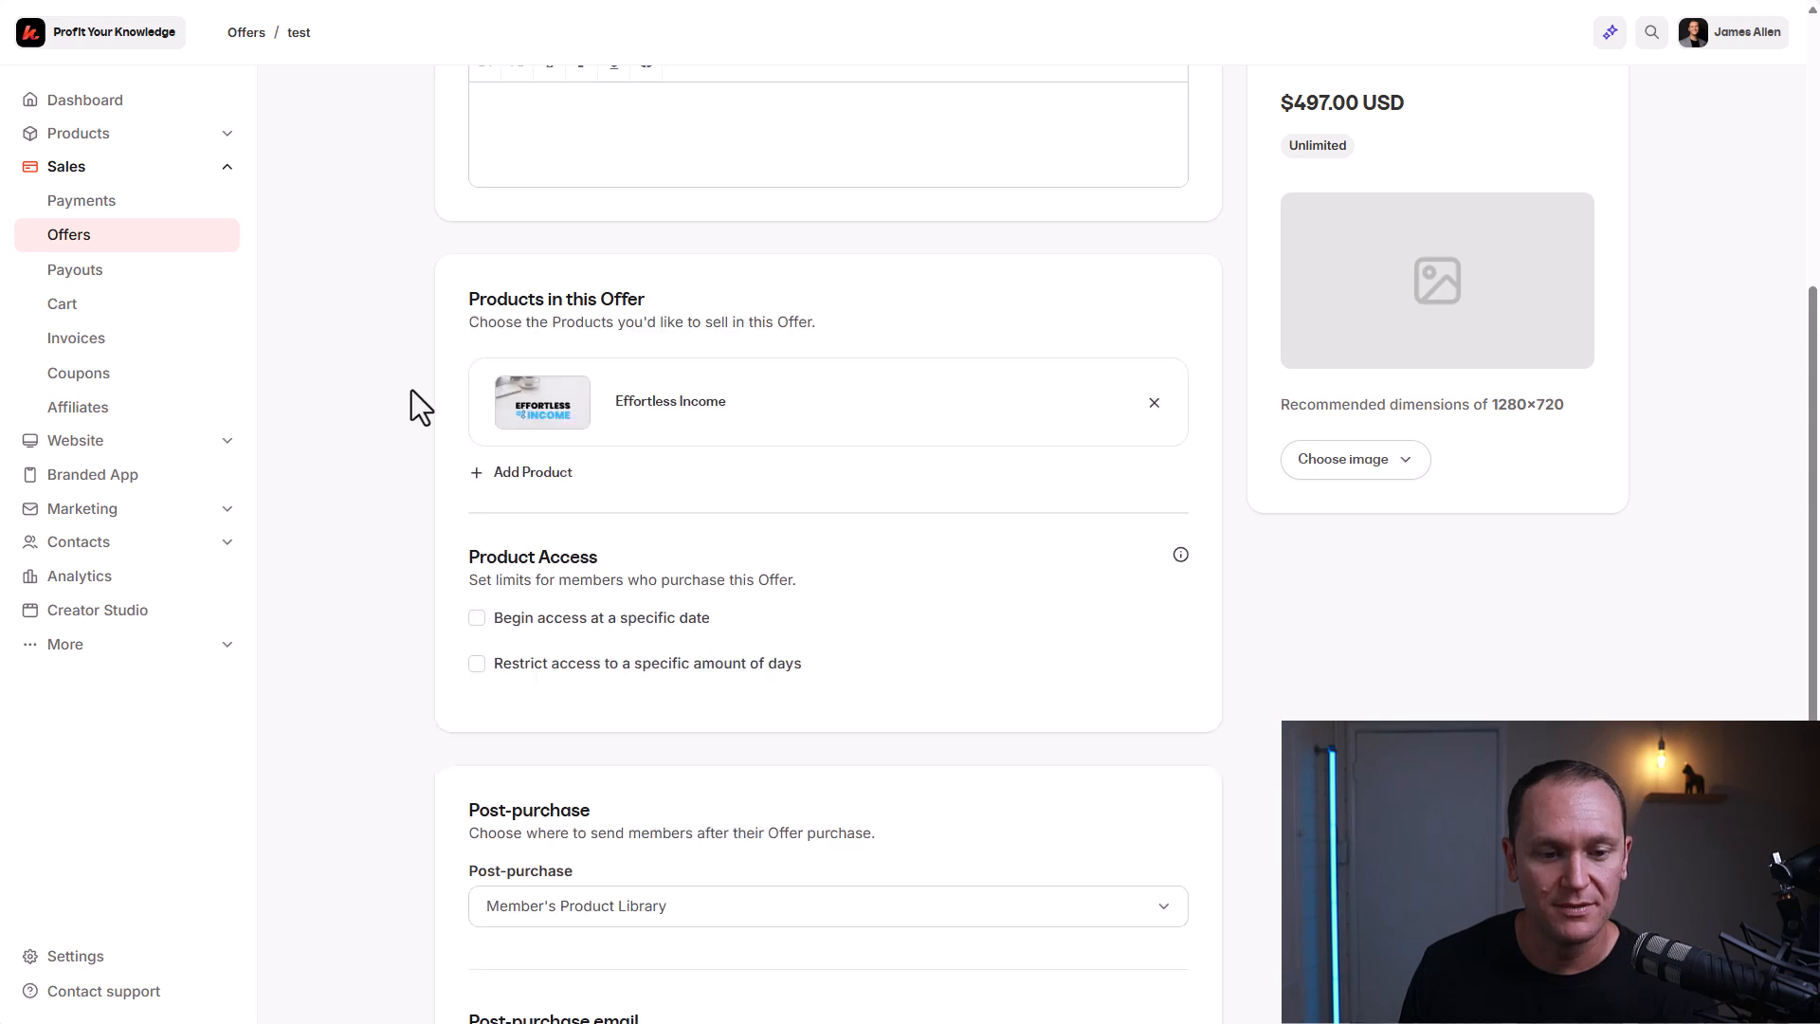
left_click(1157, 408)
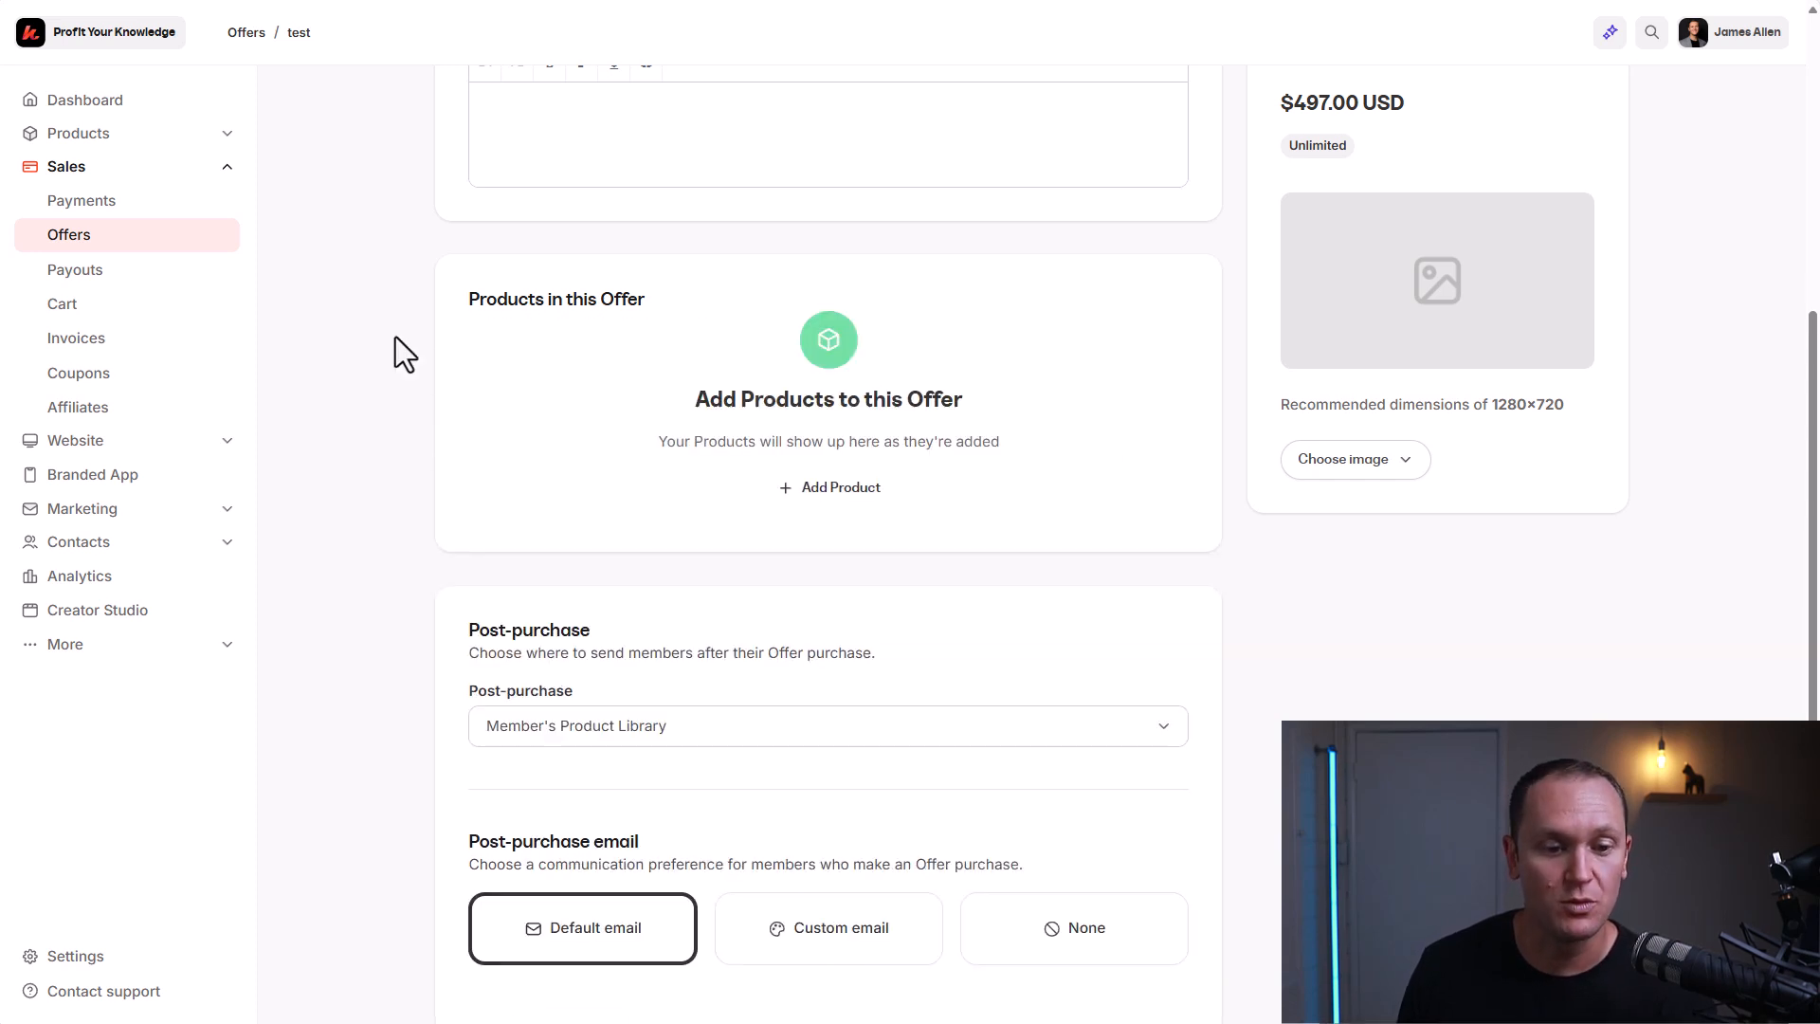
- Read the offer's post-purchase section and examine the destinations available for sending members after purchase
scroll(396, 338, "down", 2)
scroll(396, 338, "down", 2)
left_click_drag(468, 305, 912, 330)
left_click(912, 330)
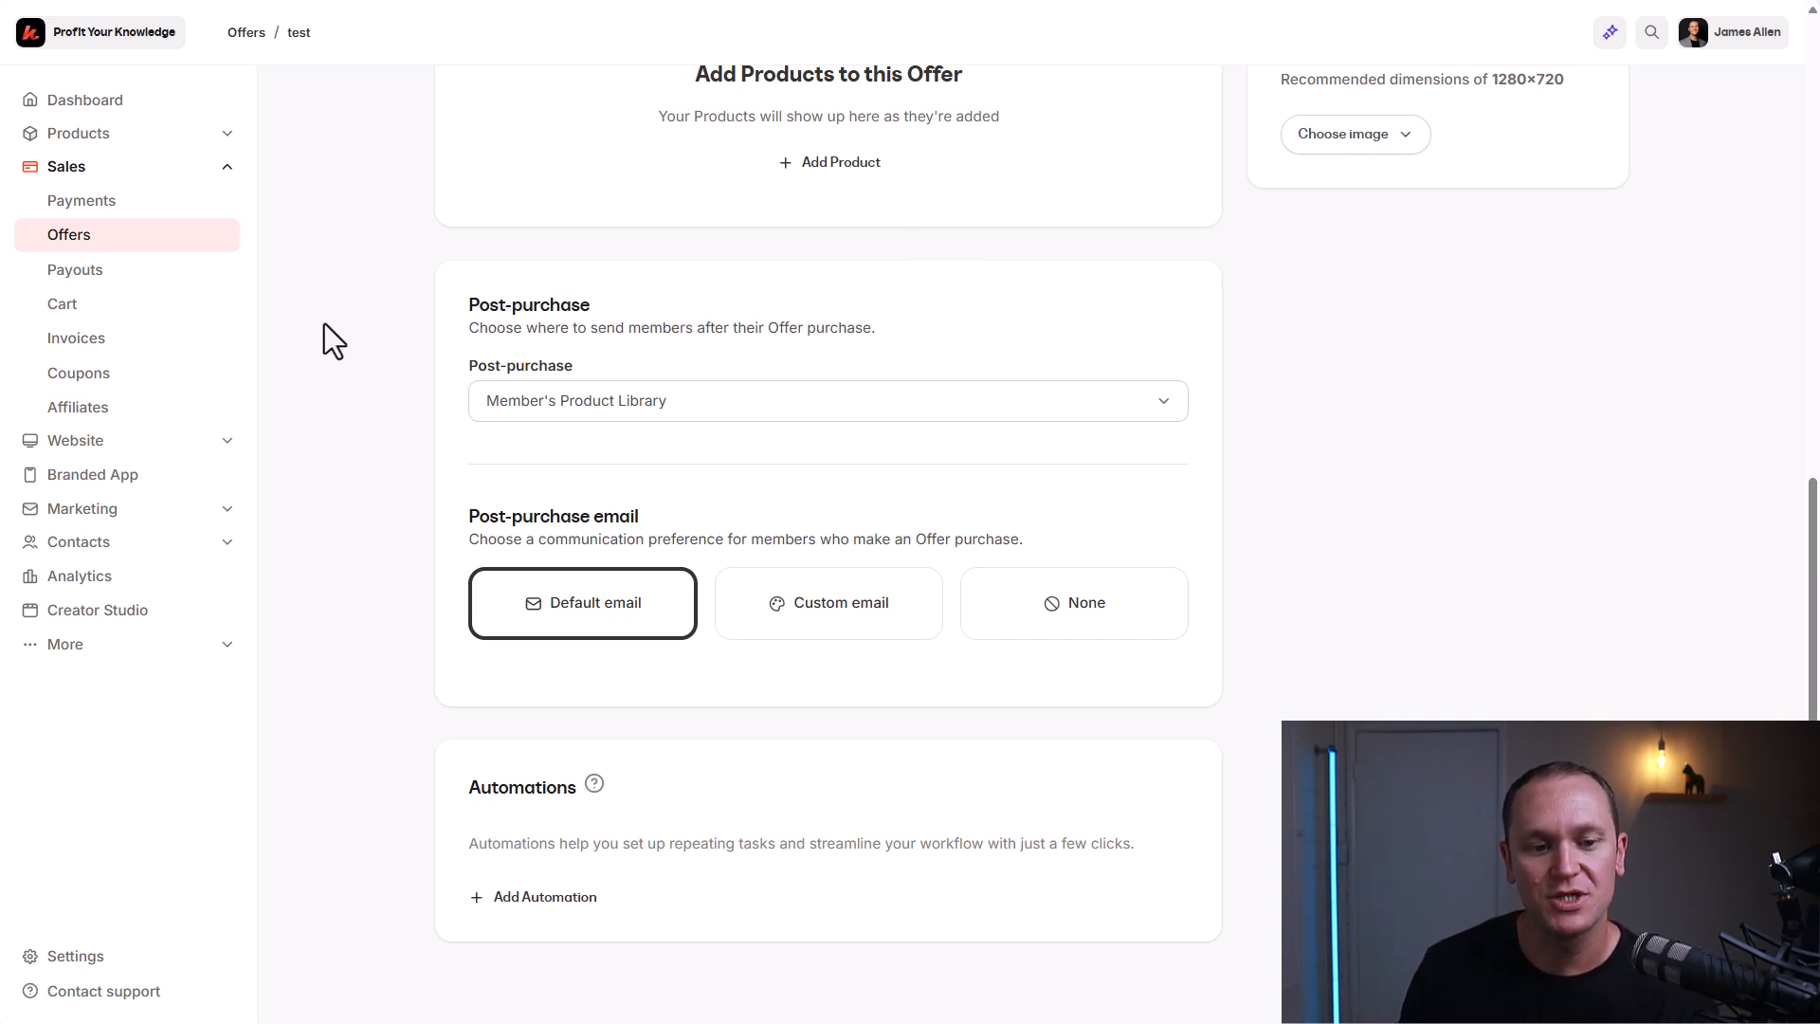
left_click(710, 415)
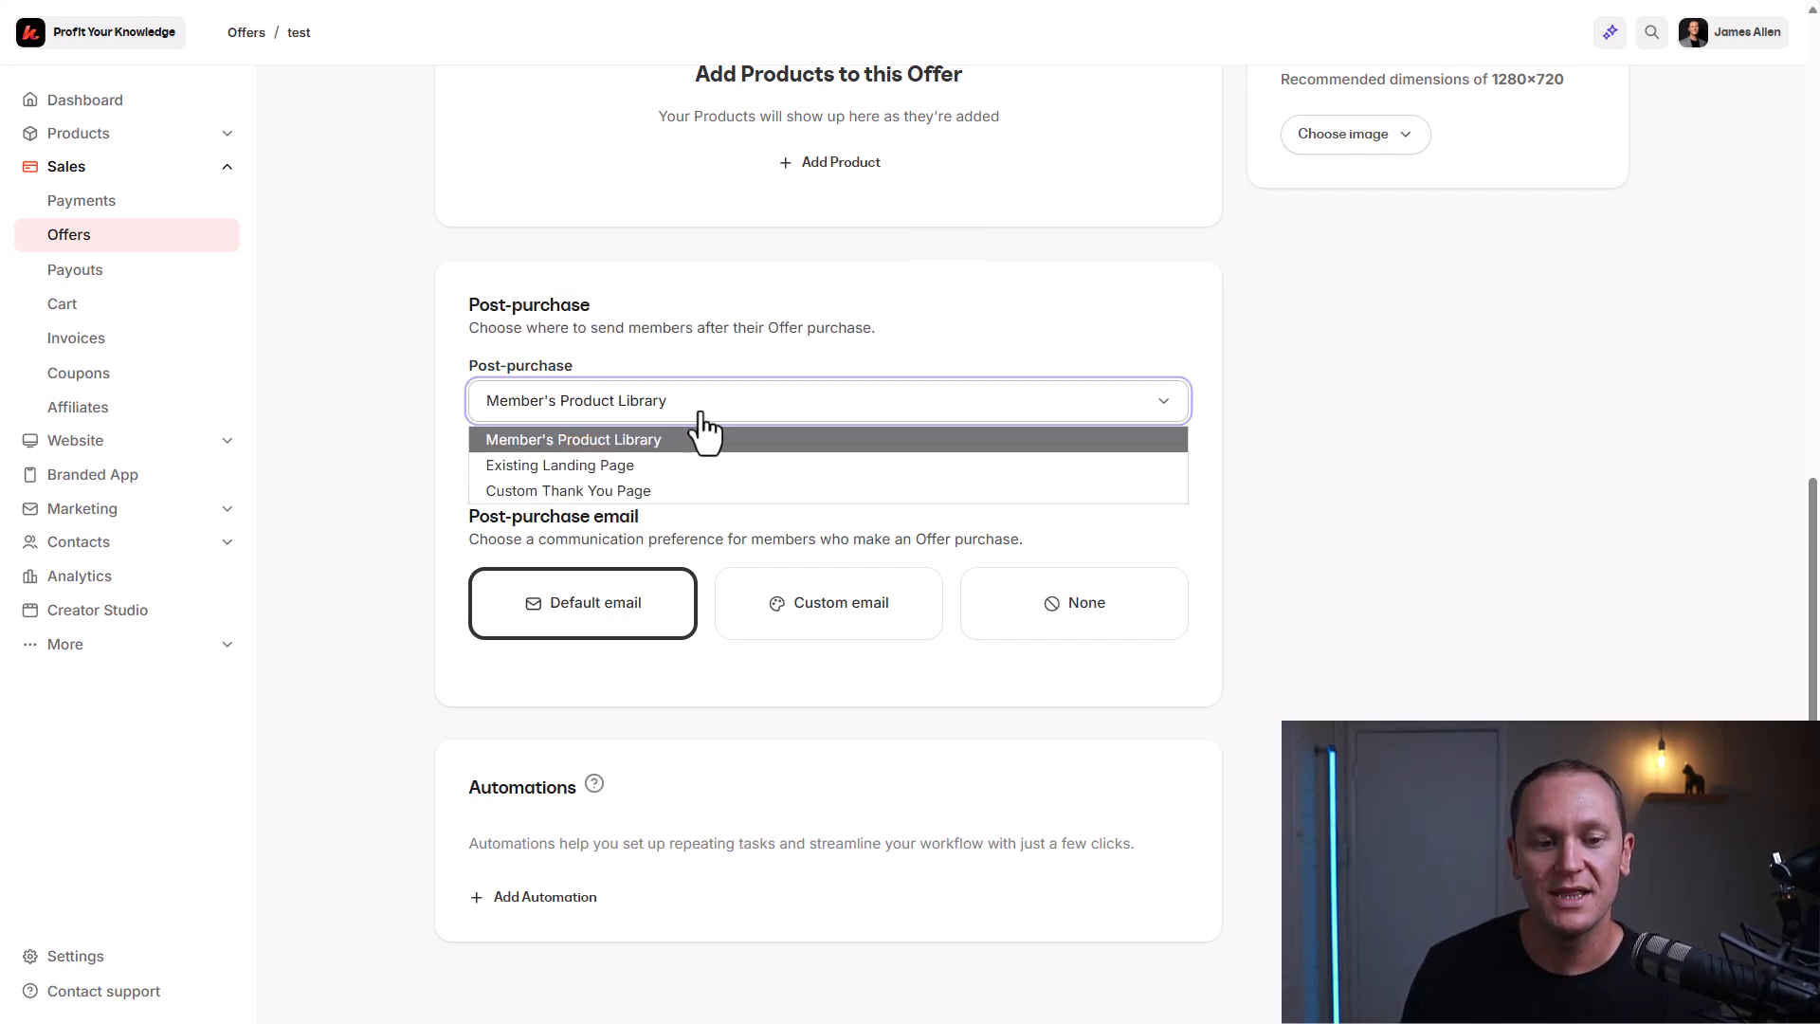
left_click(1407, 423)
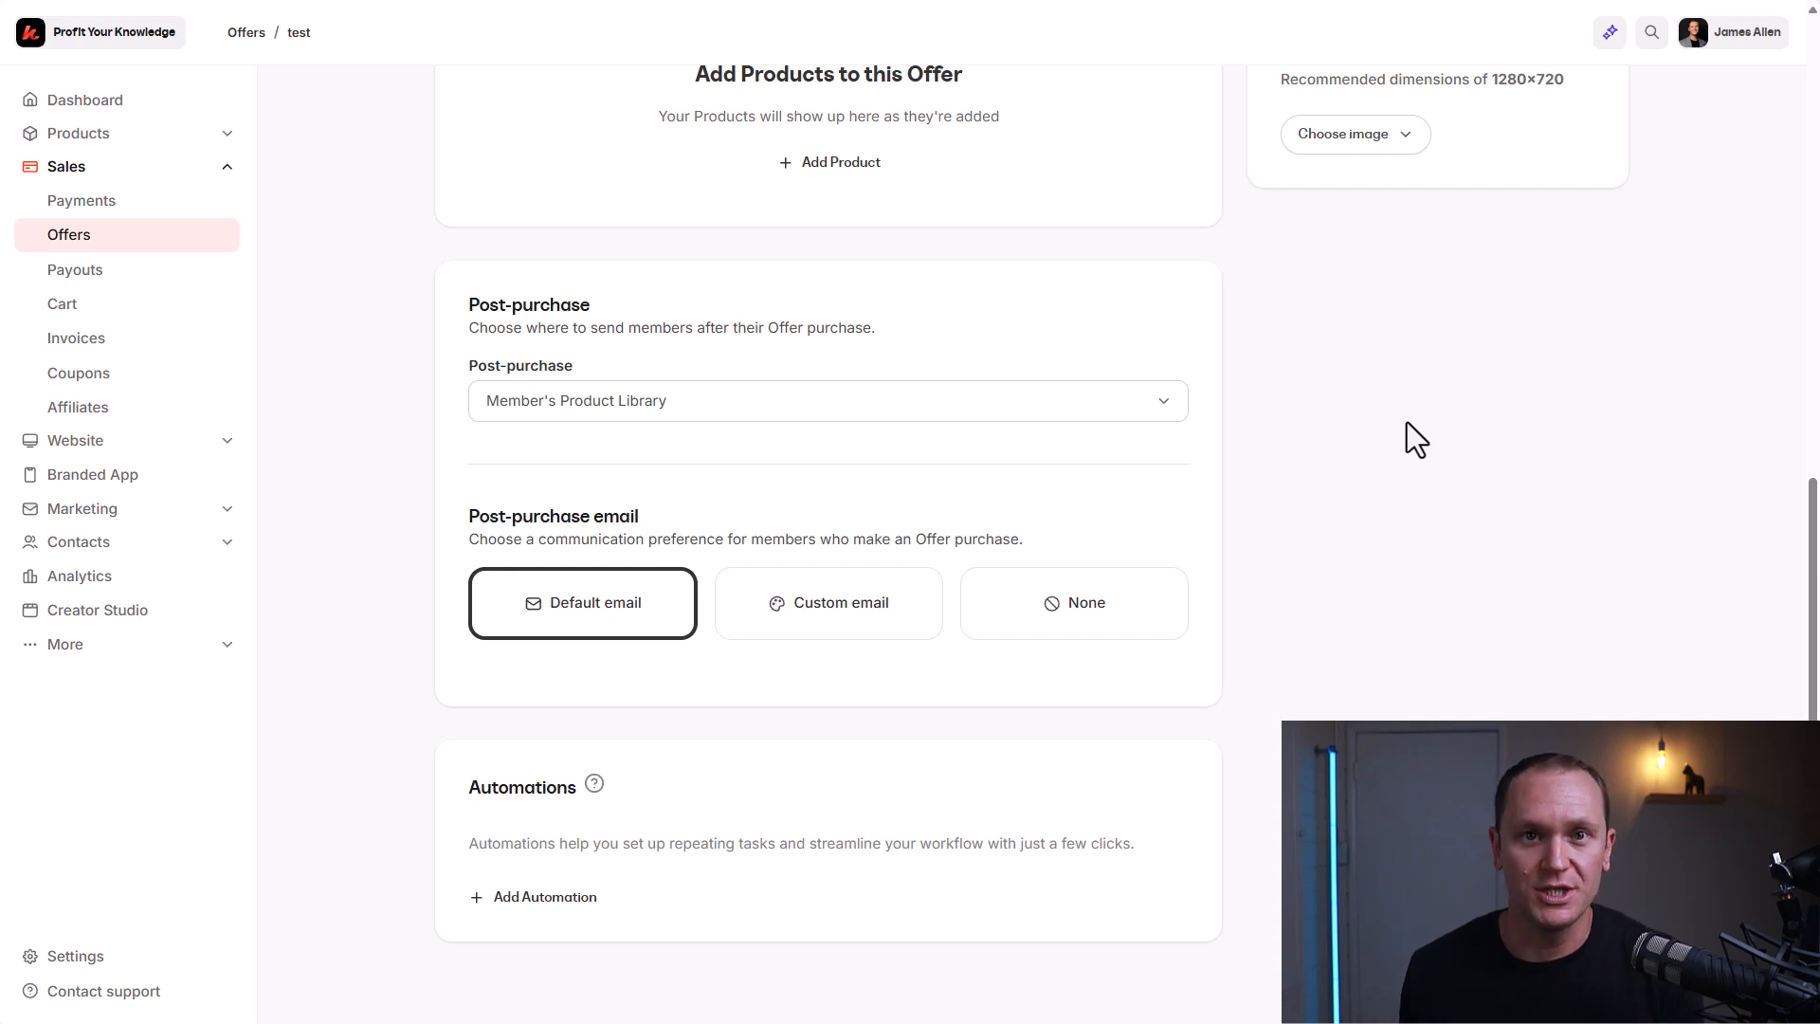
left_click(1125, 417)
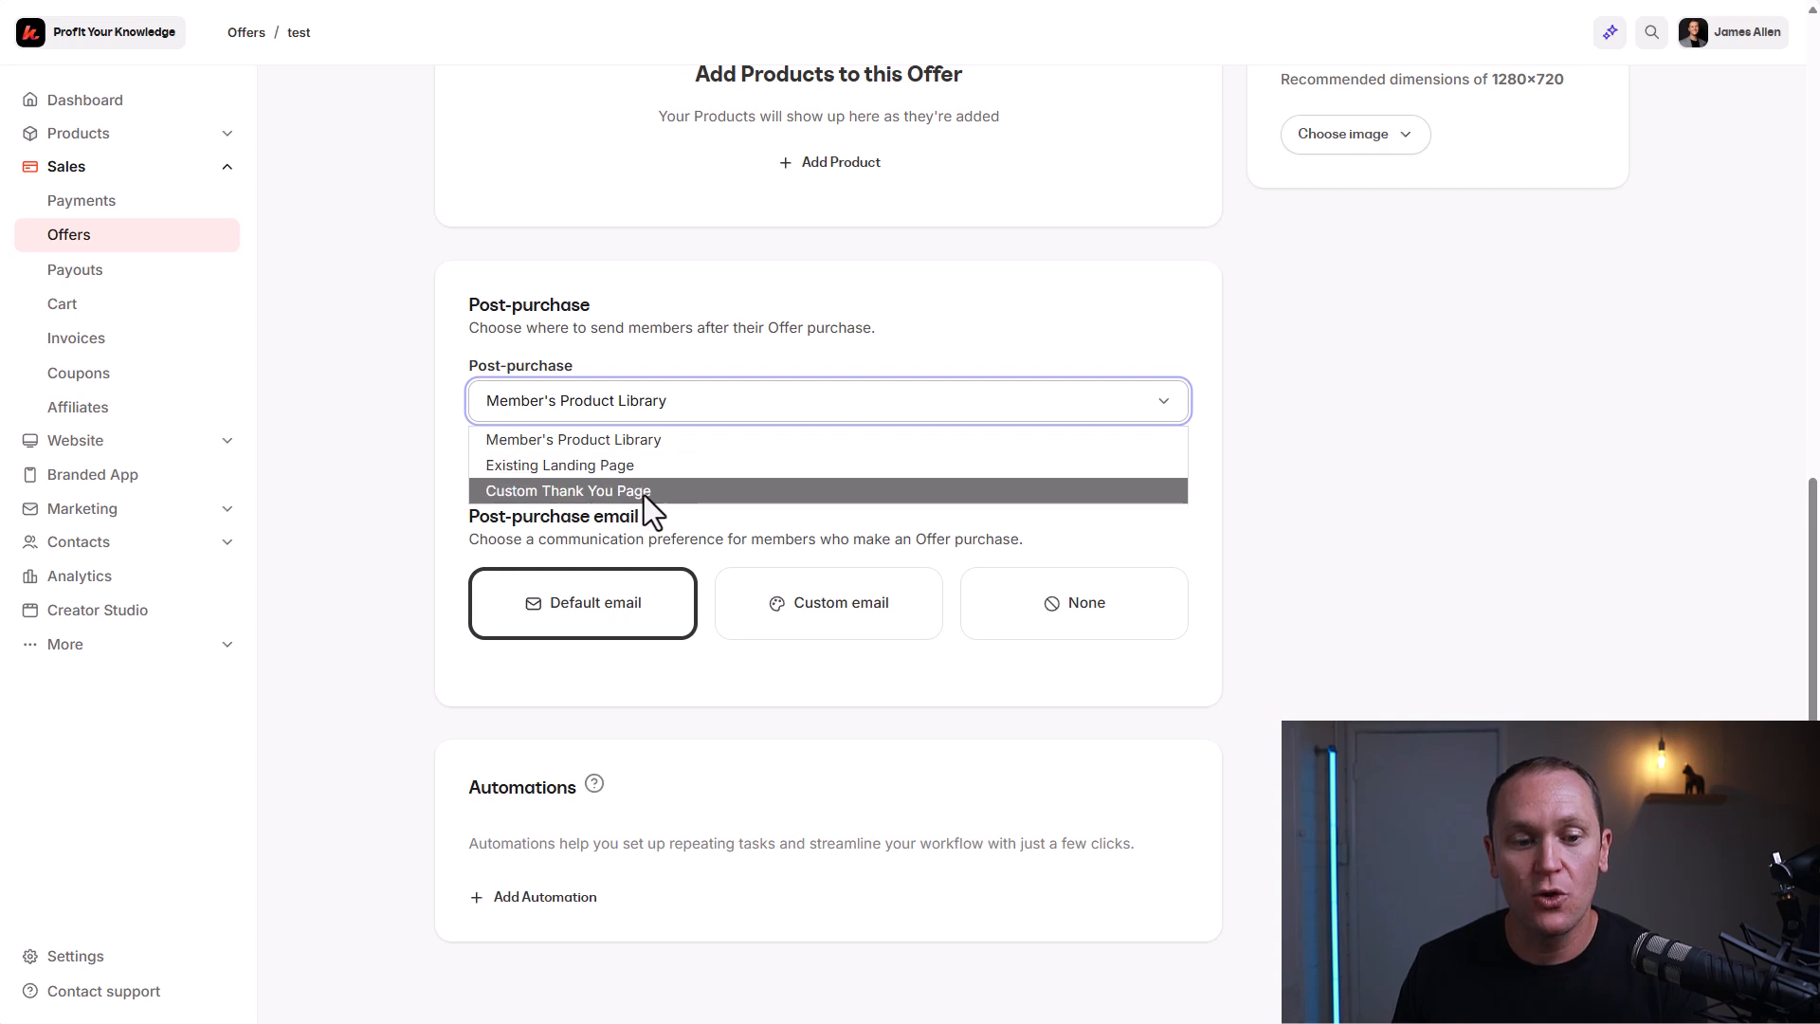
left_click(357, 400)
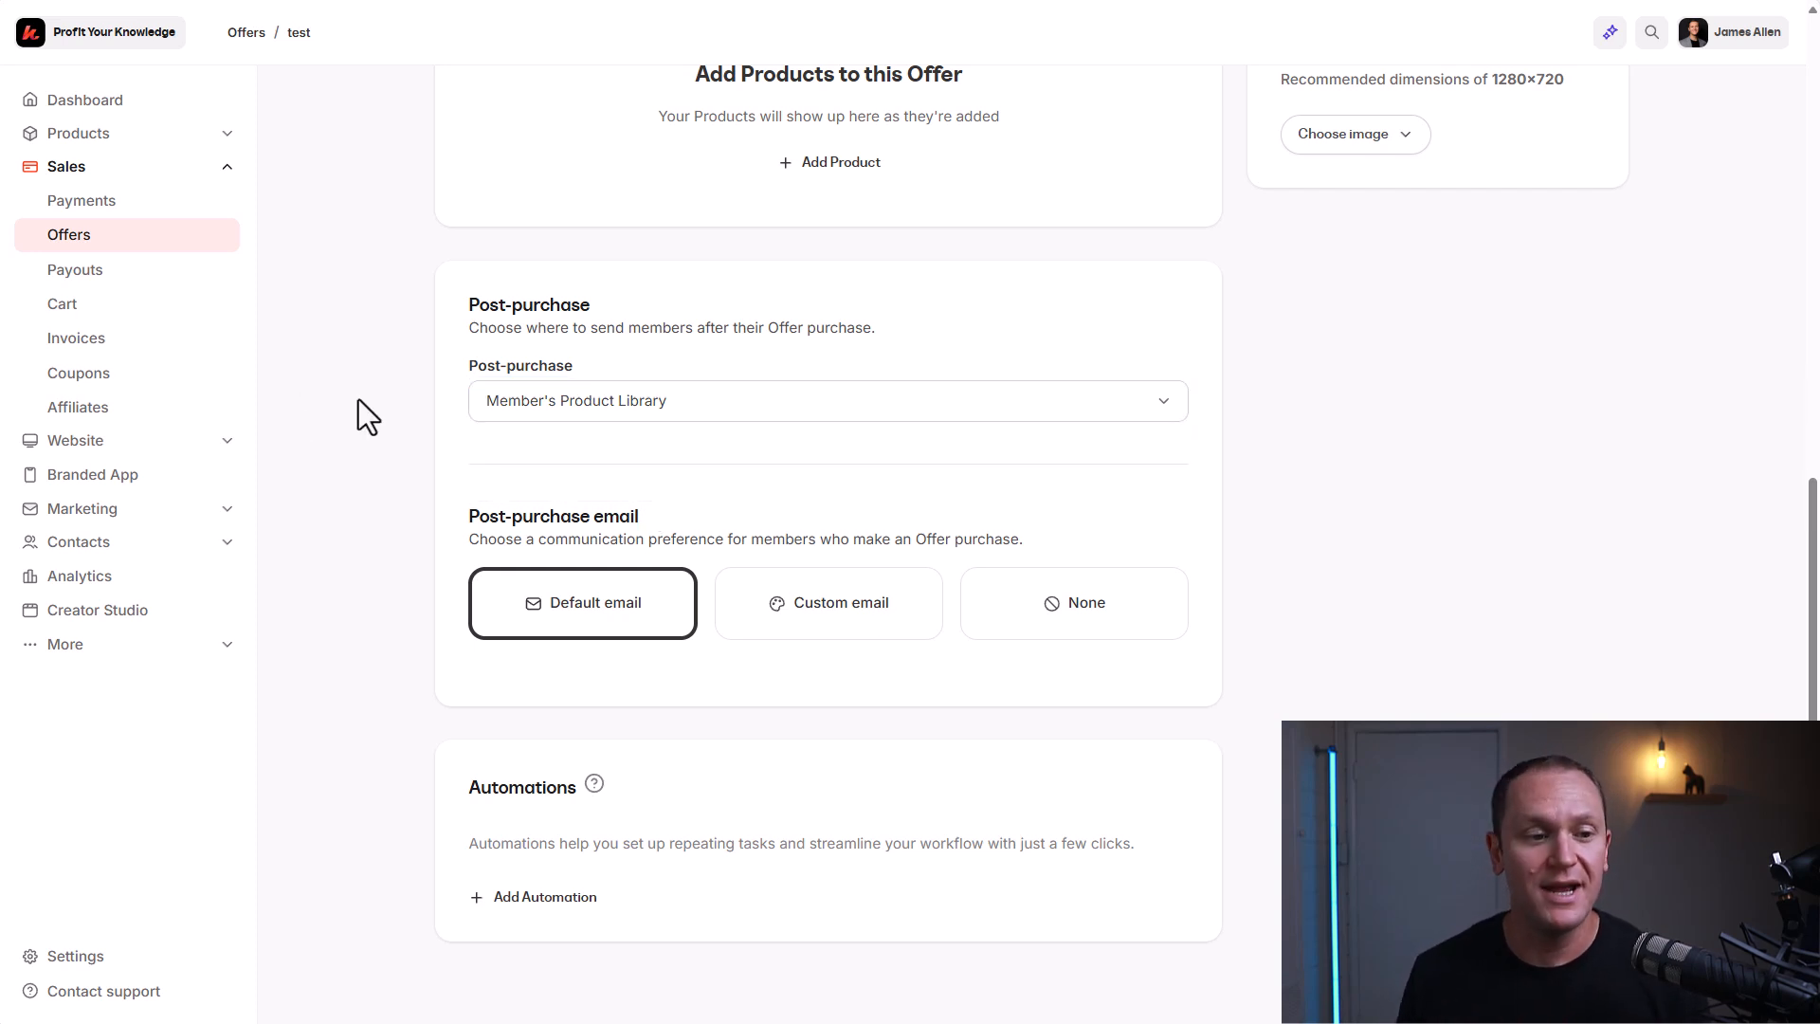
- Open the website's landing pages list in a separate tab and look through the coaching onboarding pages
left_click(202, 171)
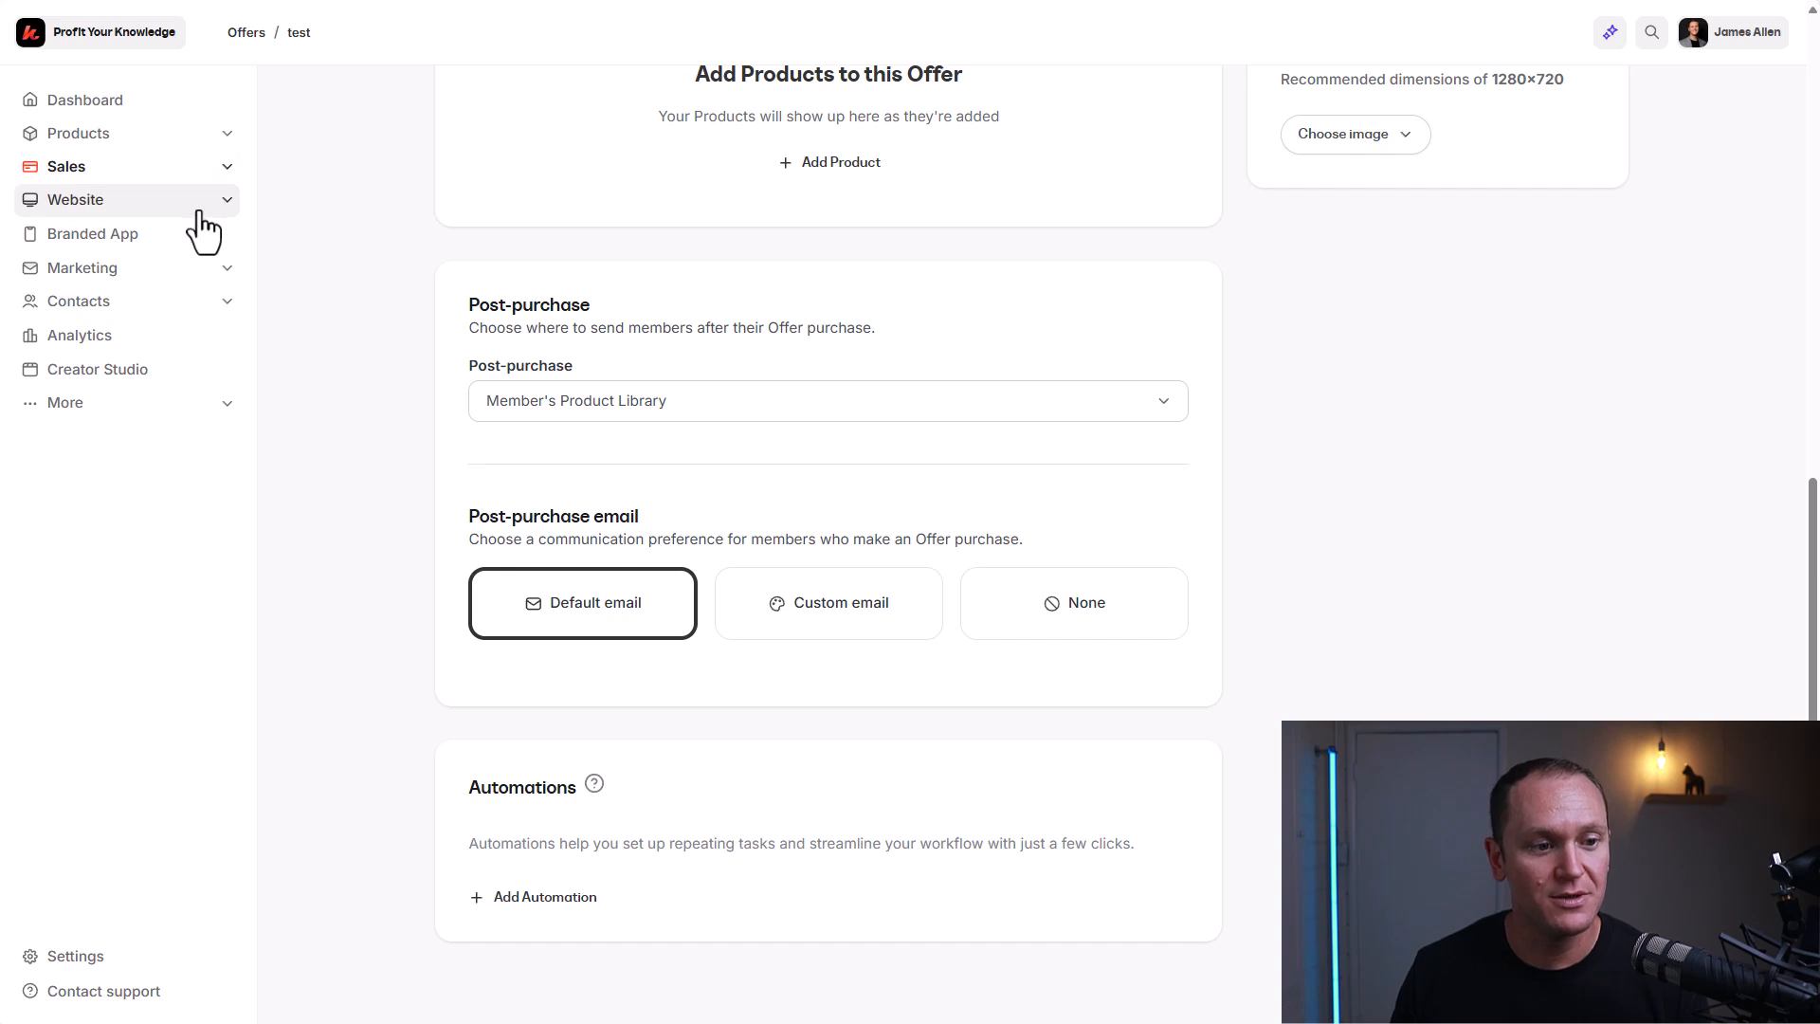
left_click(199, 210)
right_click(166, 303)
left_click(226, 316)
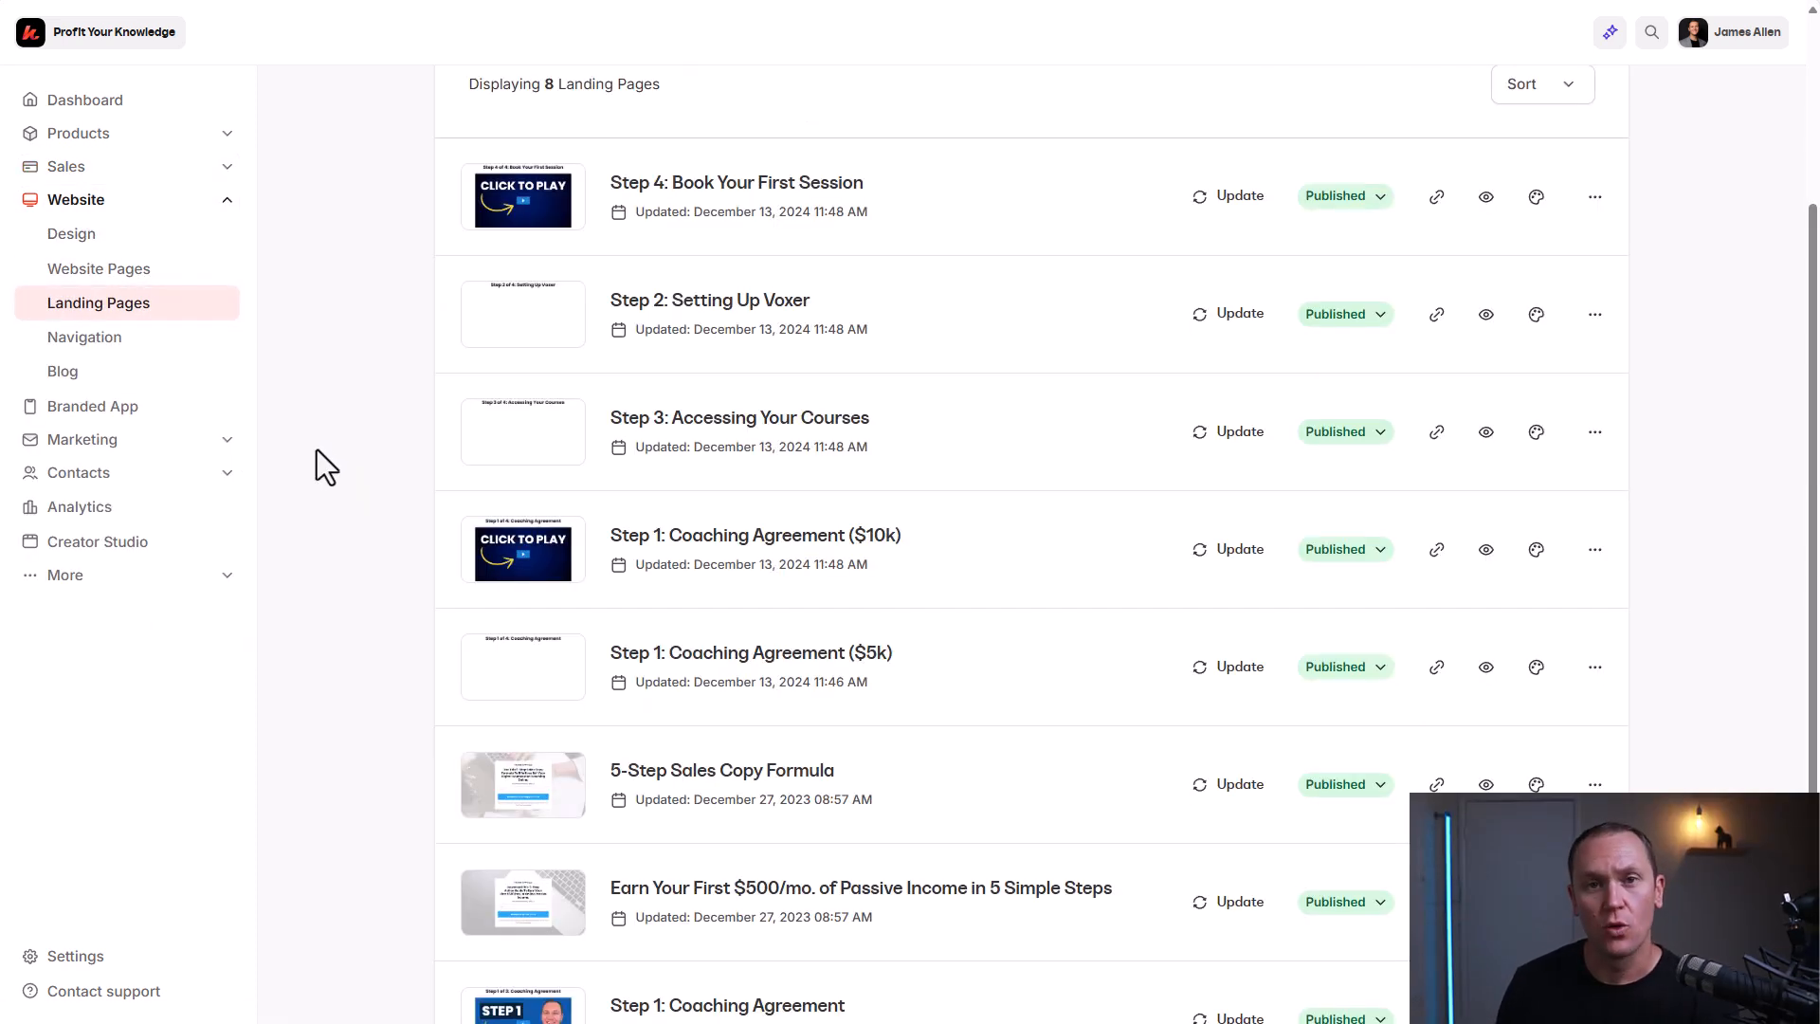
scroll(521, 521, "down", 1)
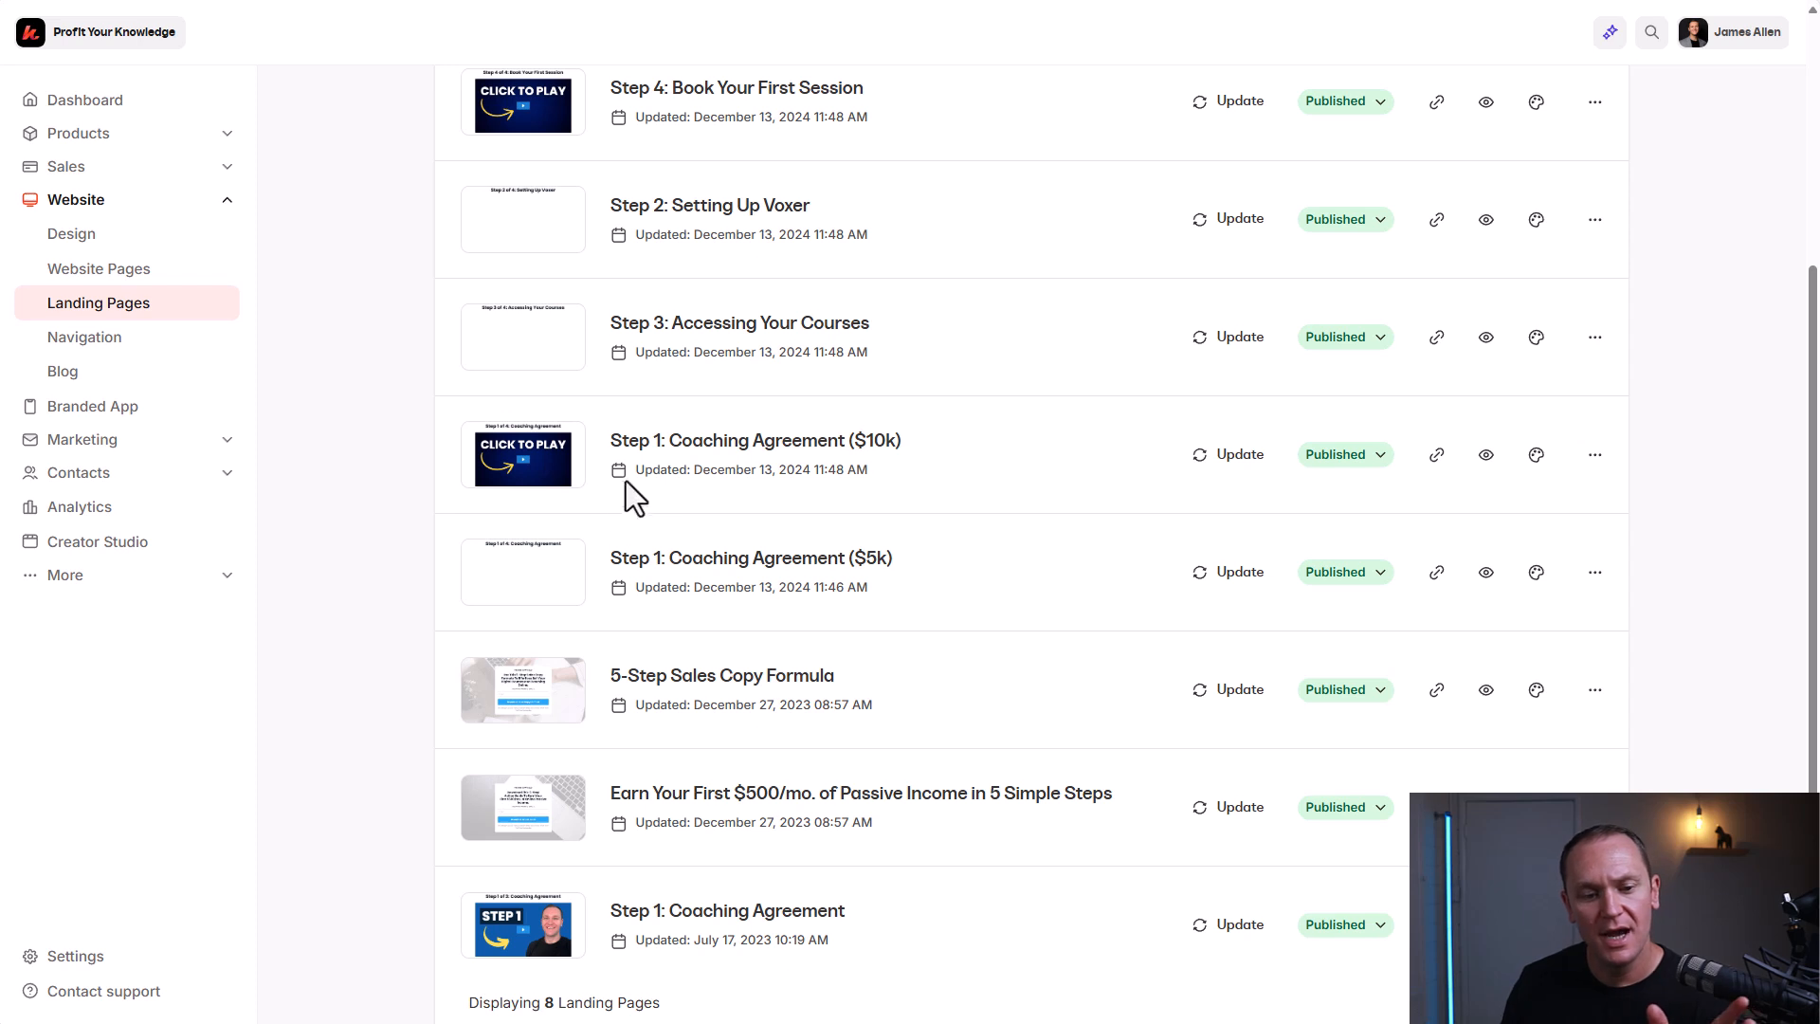
scroll(635, 578, "up", 2)
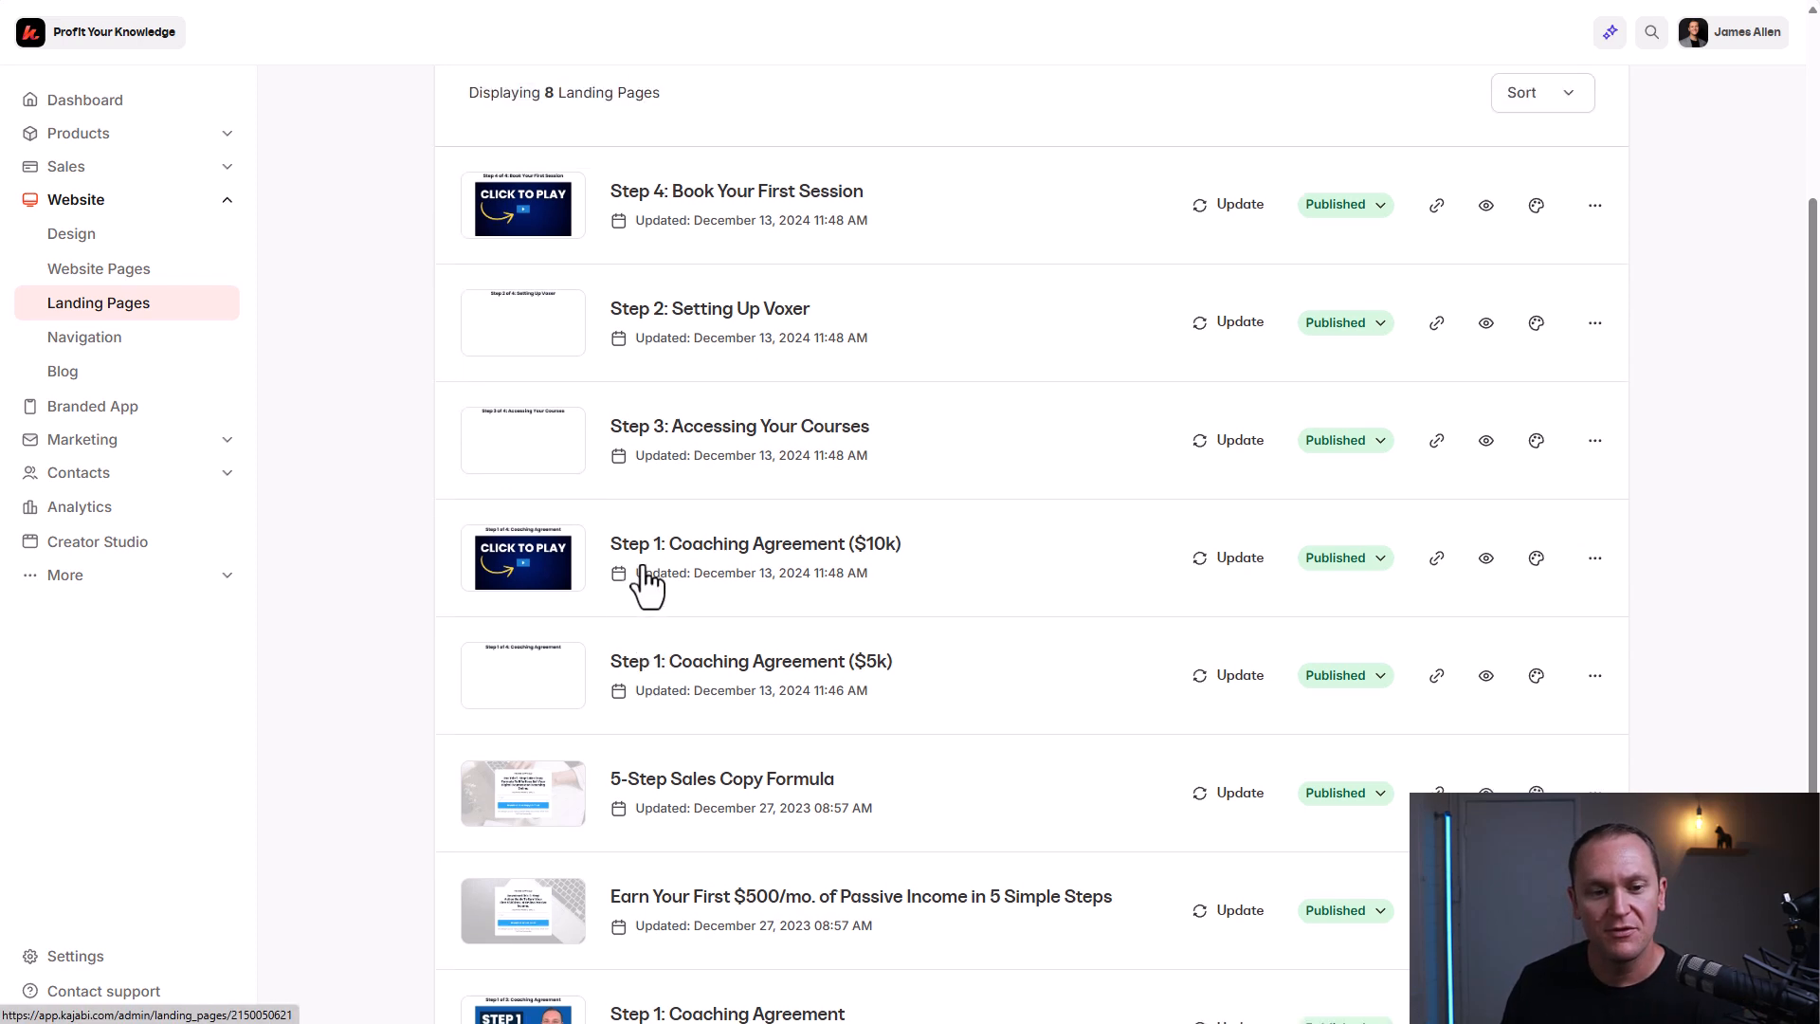
scroll(383, 380, "down", 1)
scroll(398, 398, "down", 1)
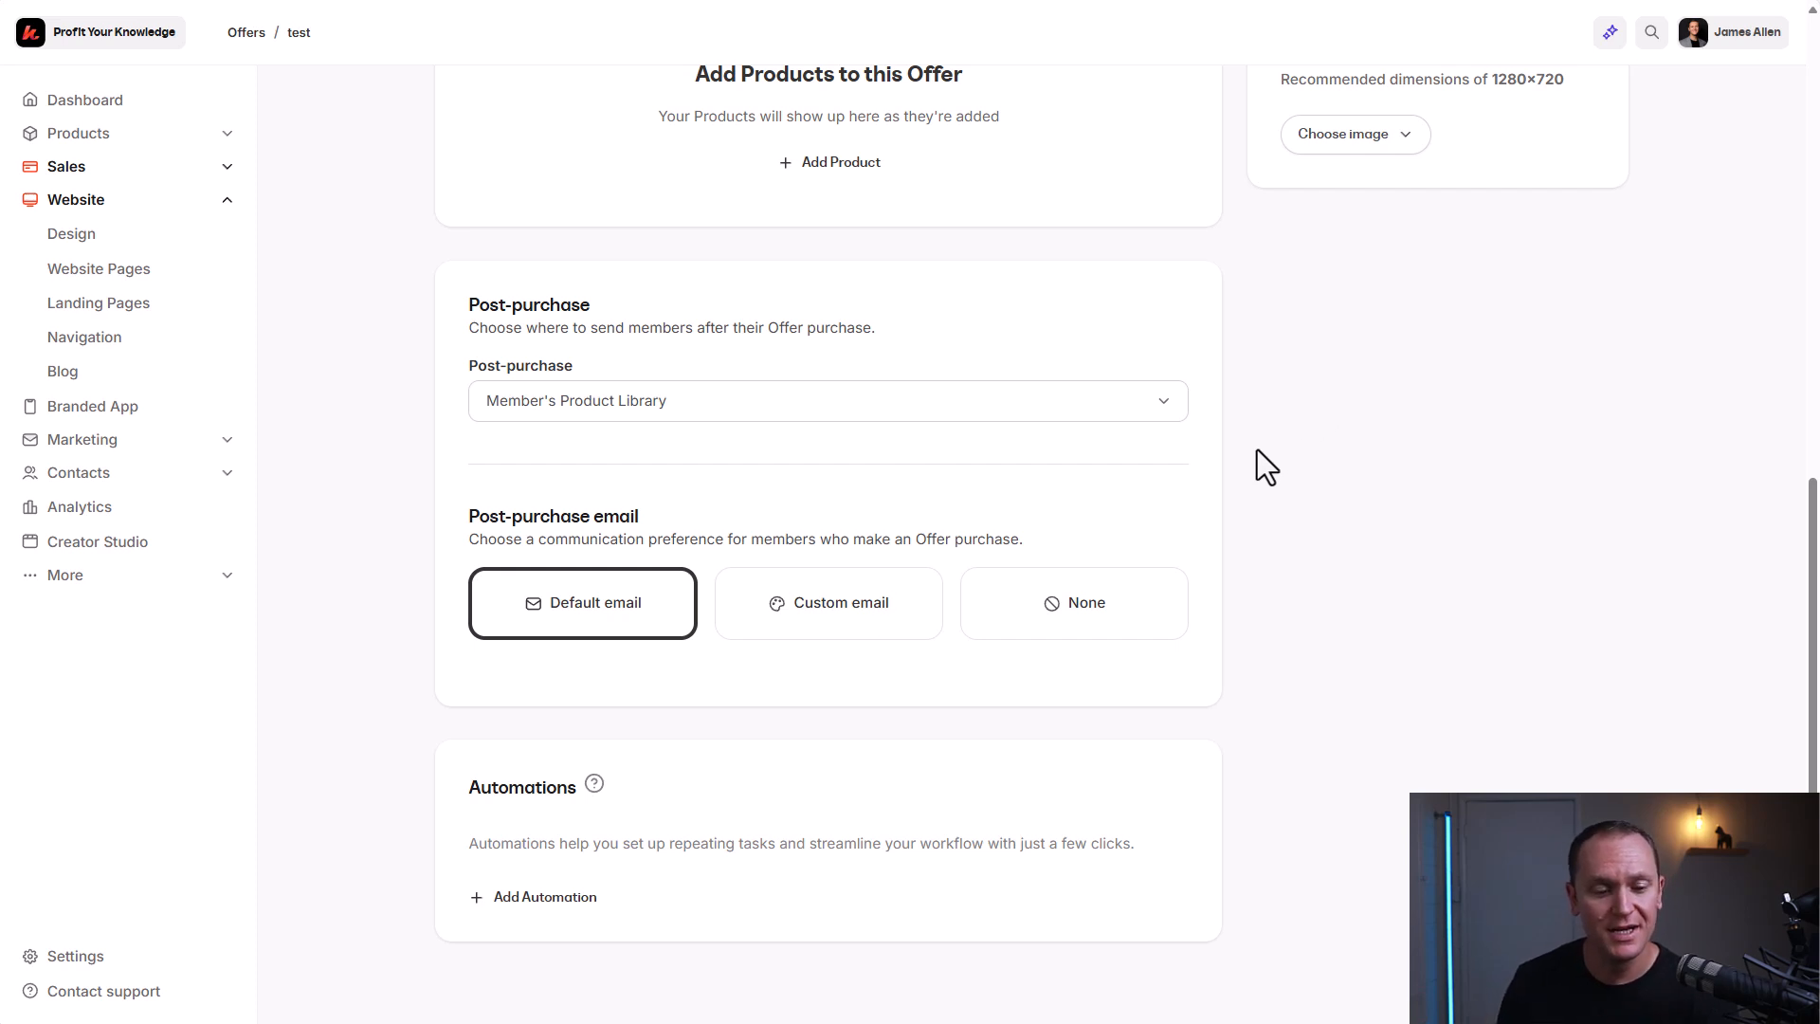
- Set the offer's post-purchase destination to the existing landing page Step 1: Coaching Agreement ($5k)
left_click(863, 405)
left_click(787, 471)
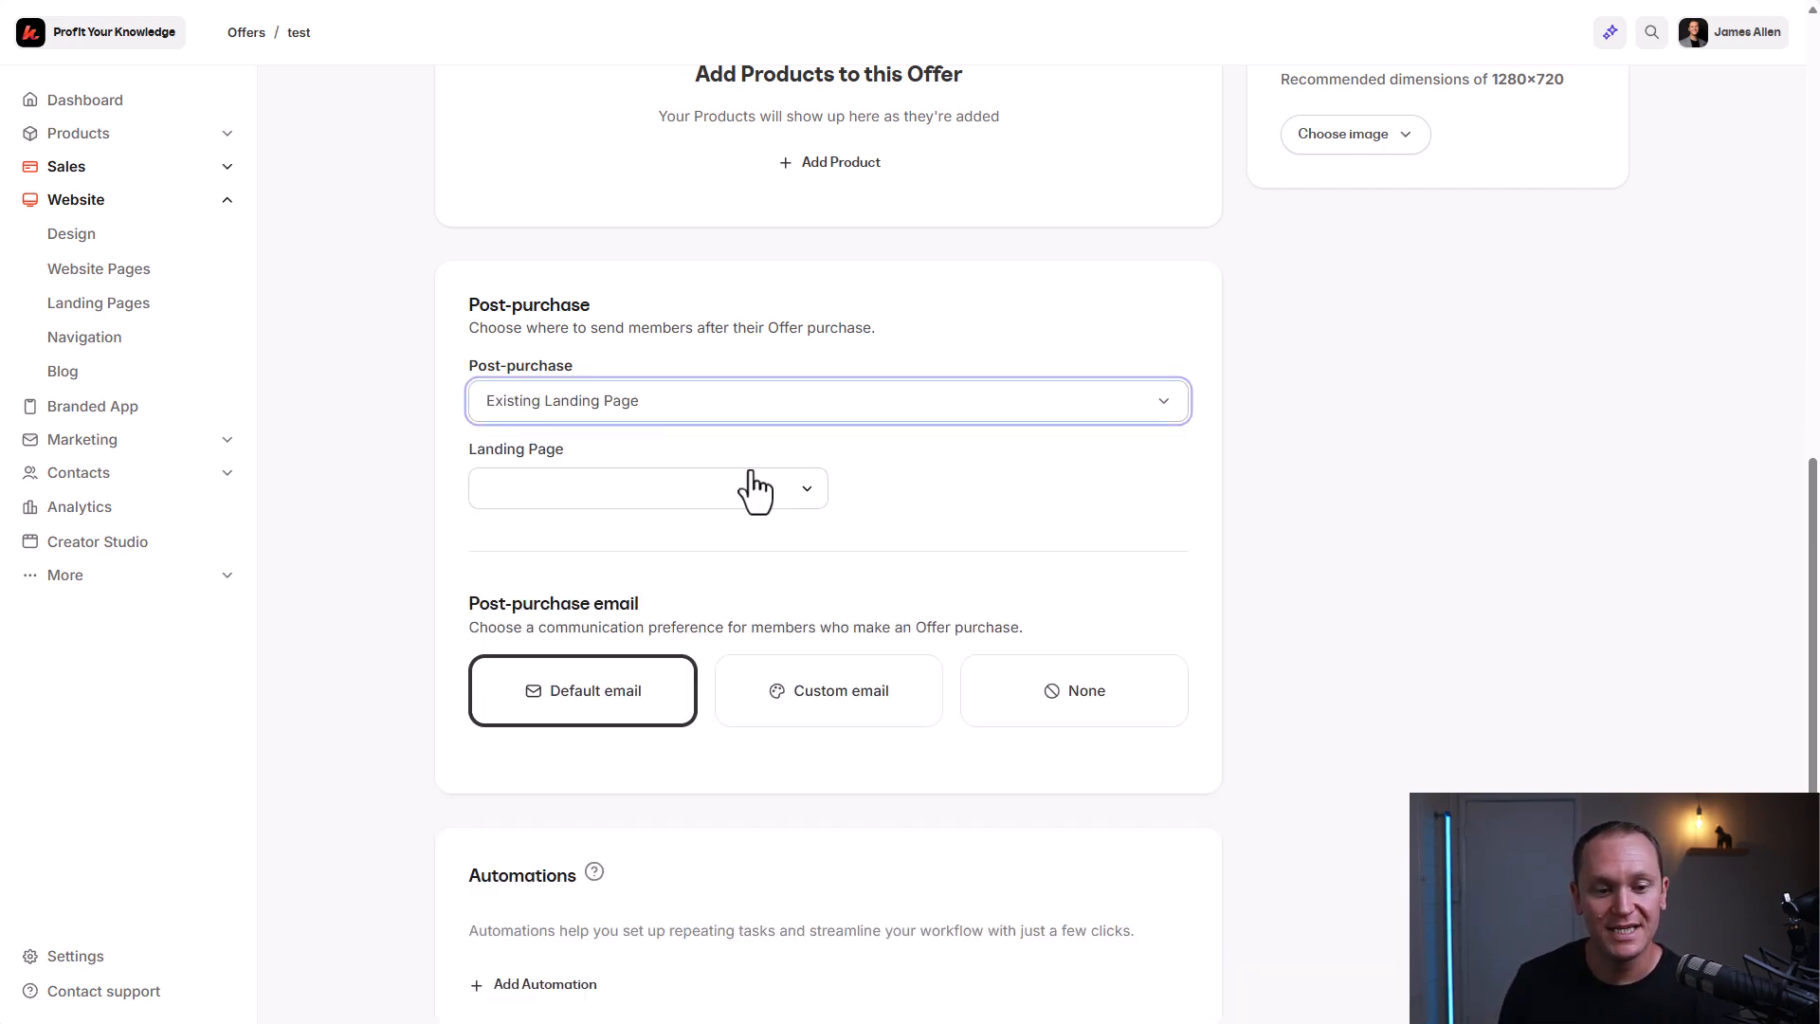
left_click(701, 497)
type("step 1")
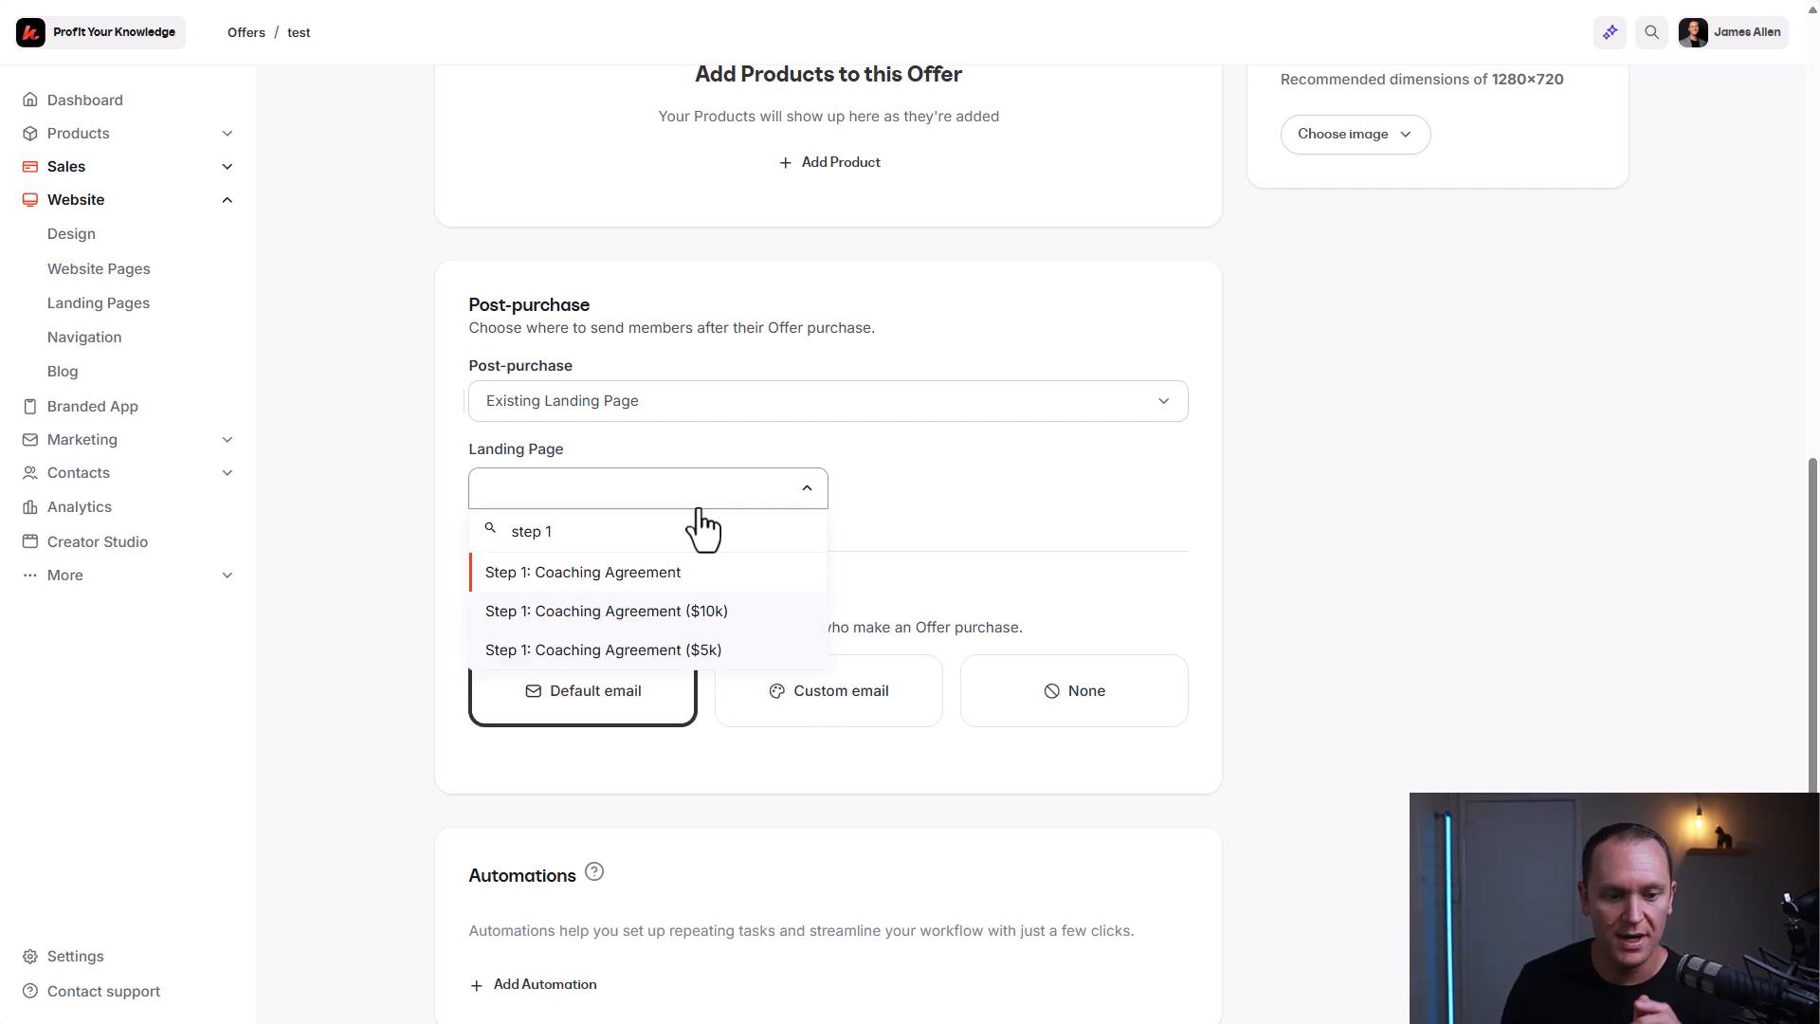
left_click(664, 652)
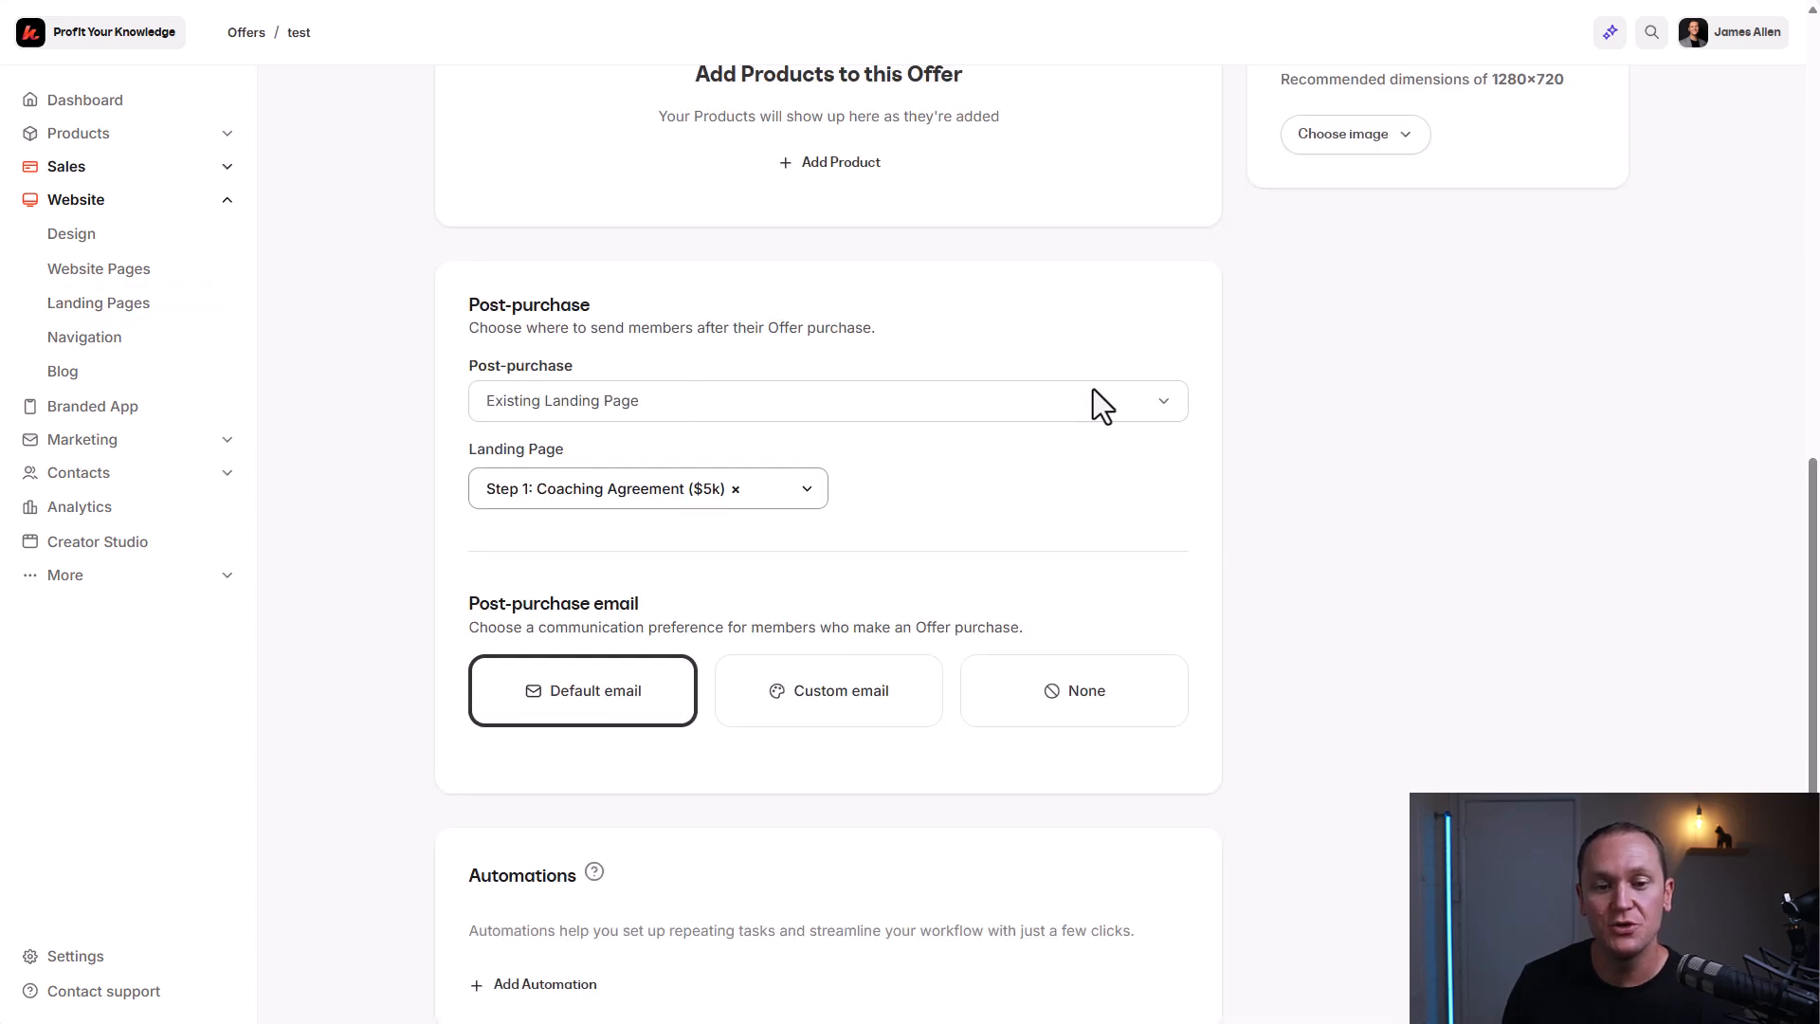
- Open the Step 1: Coaching Agreement ($5k) landing page in the editor and examine its heading, video and call-to-action blocks
scroll(1094, 388, "up", 3)
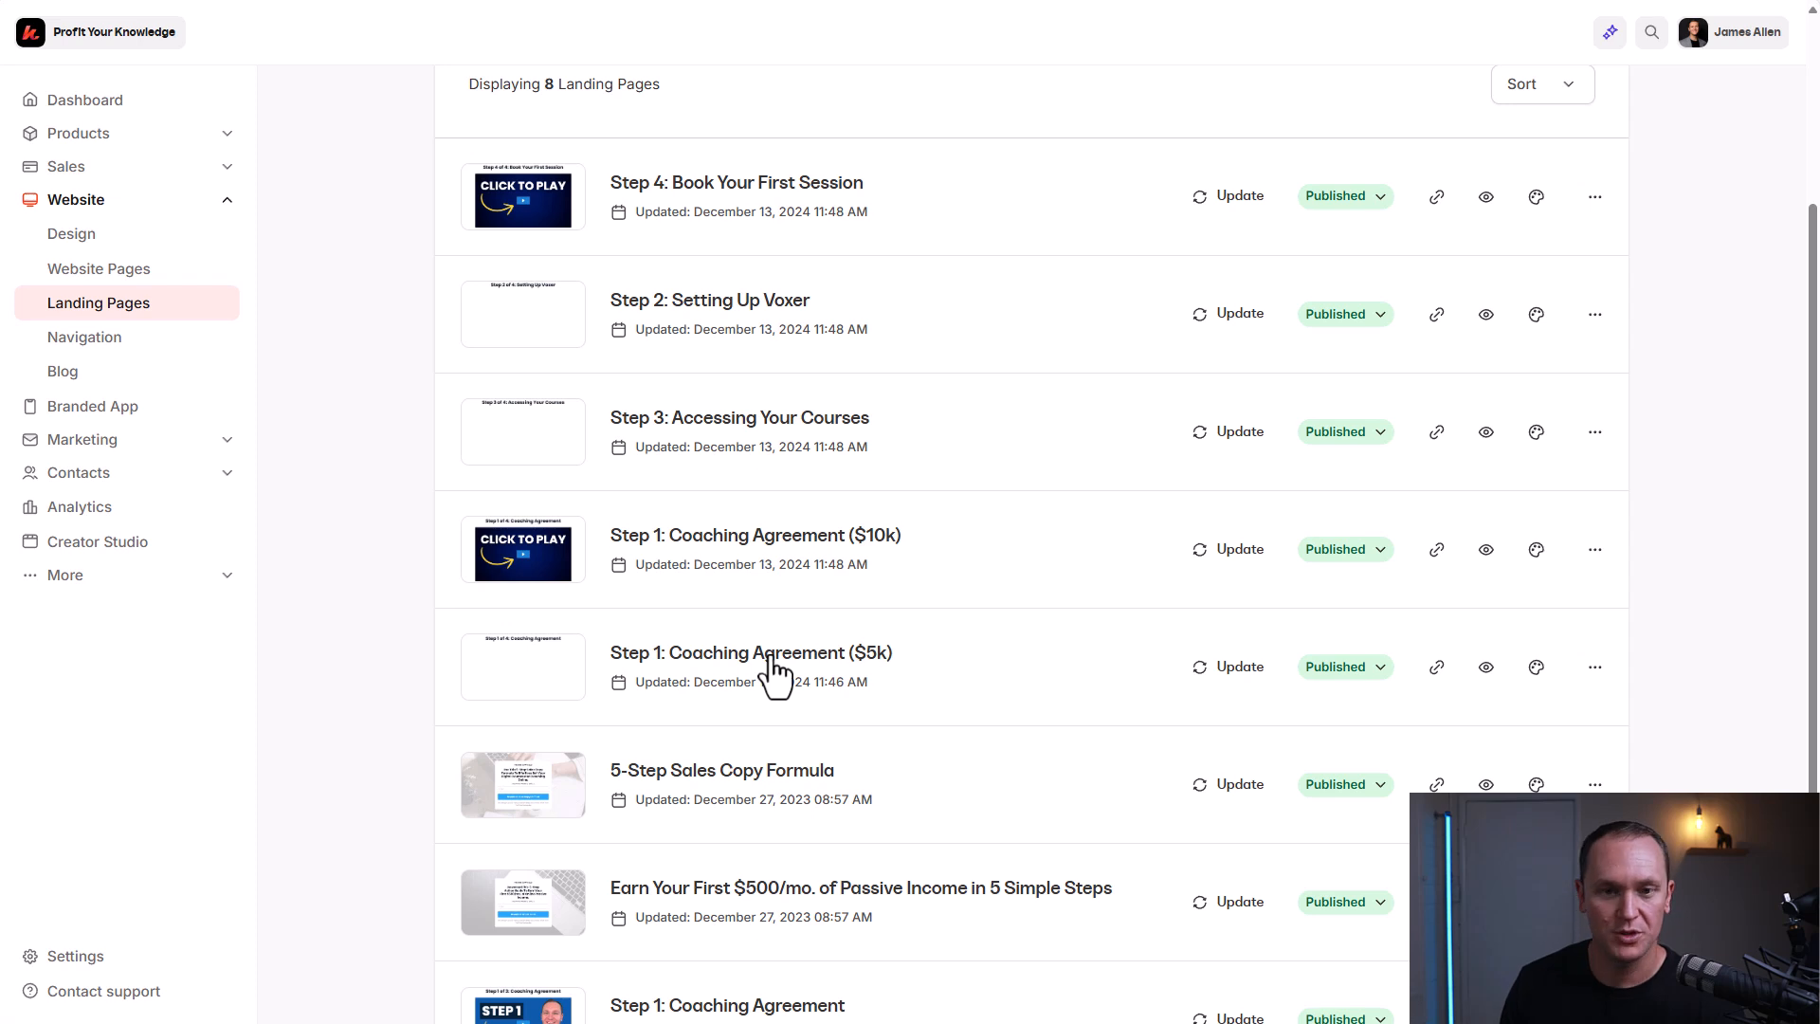
left_click(764, 654)
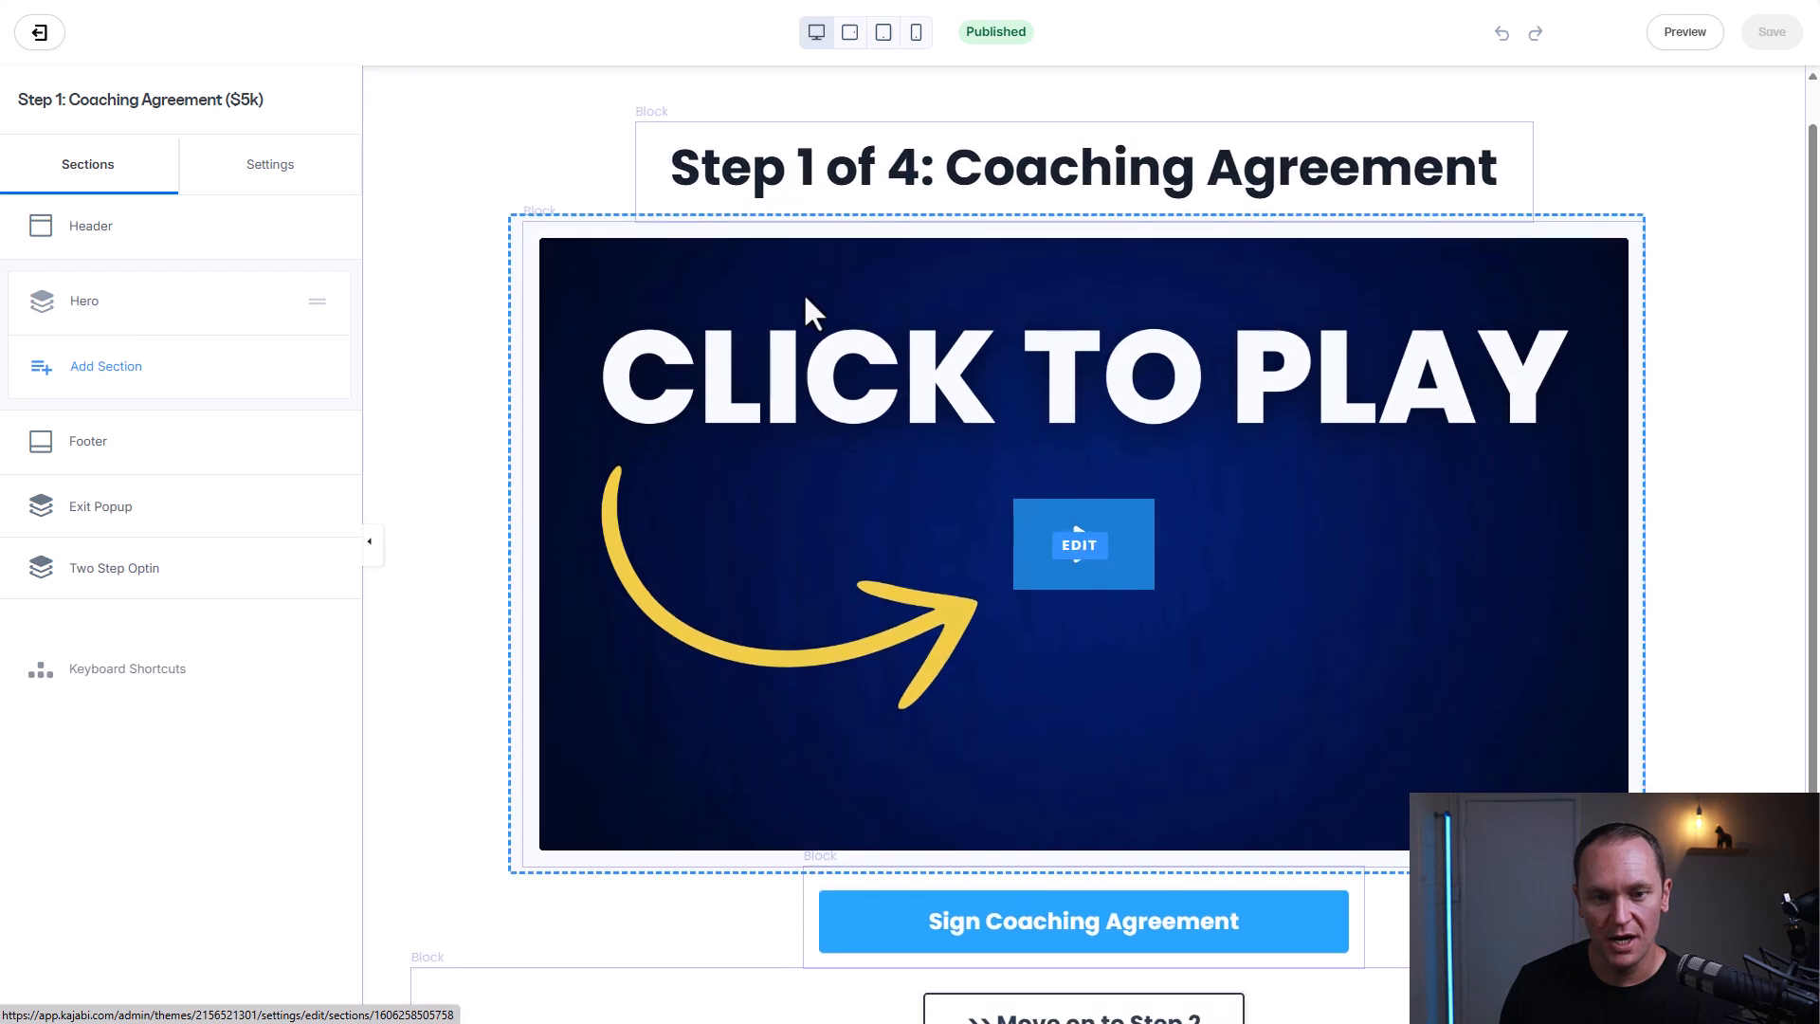
left_click(779, 194)
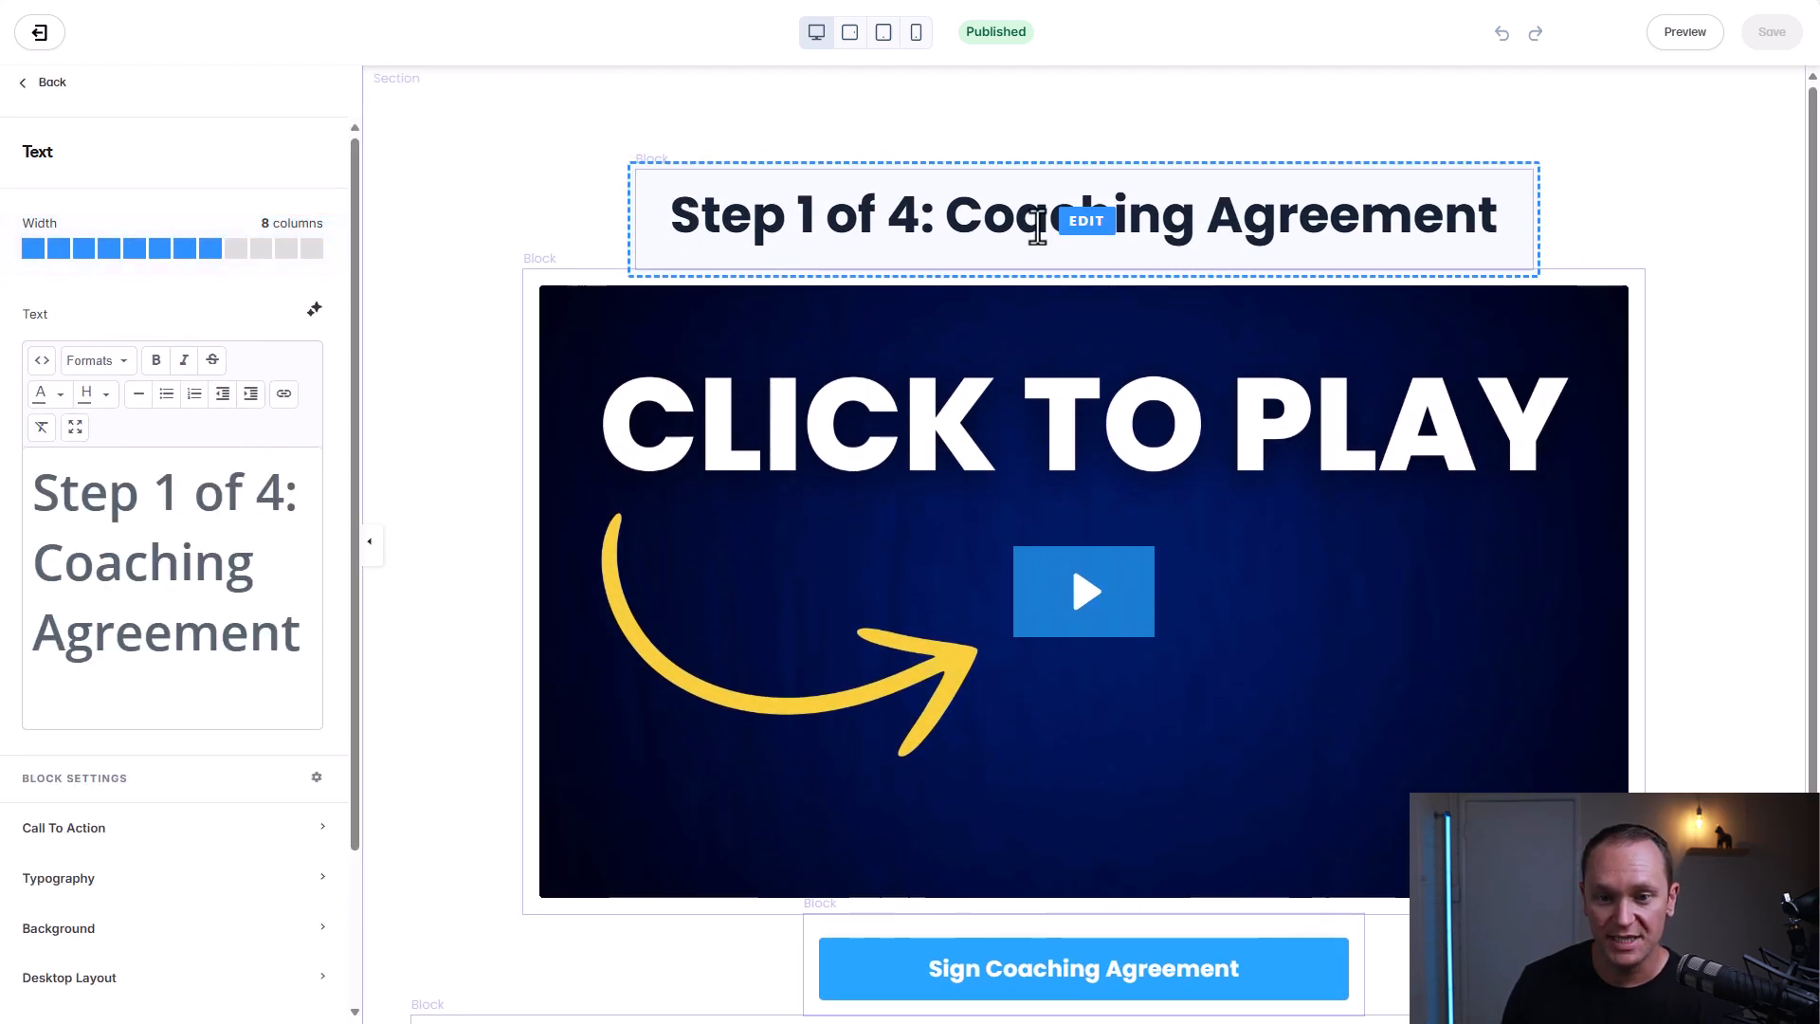
left_click(52, 83)
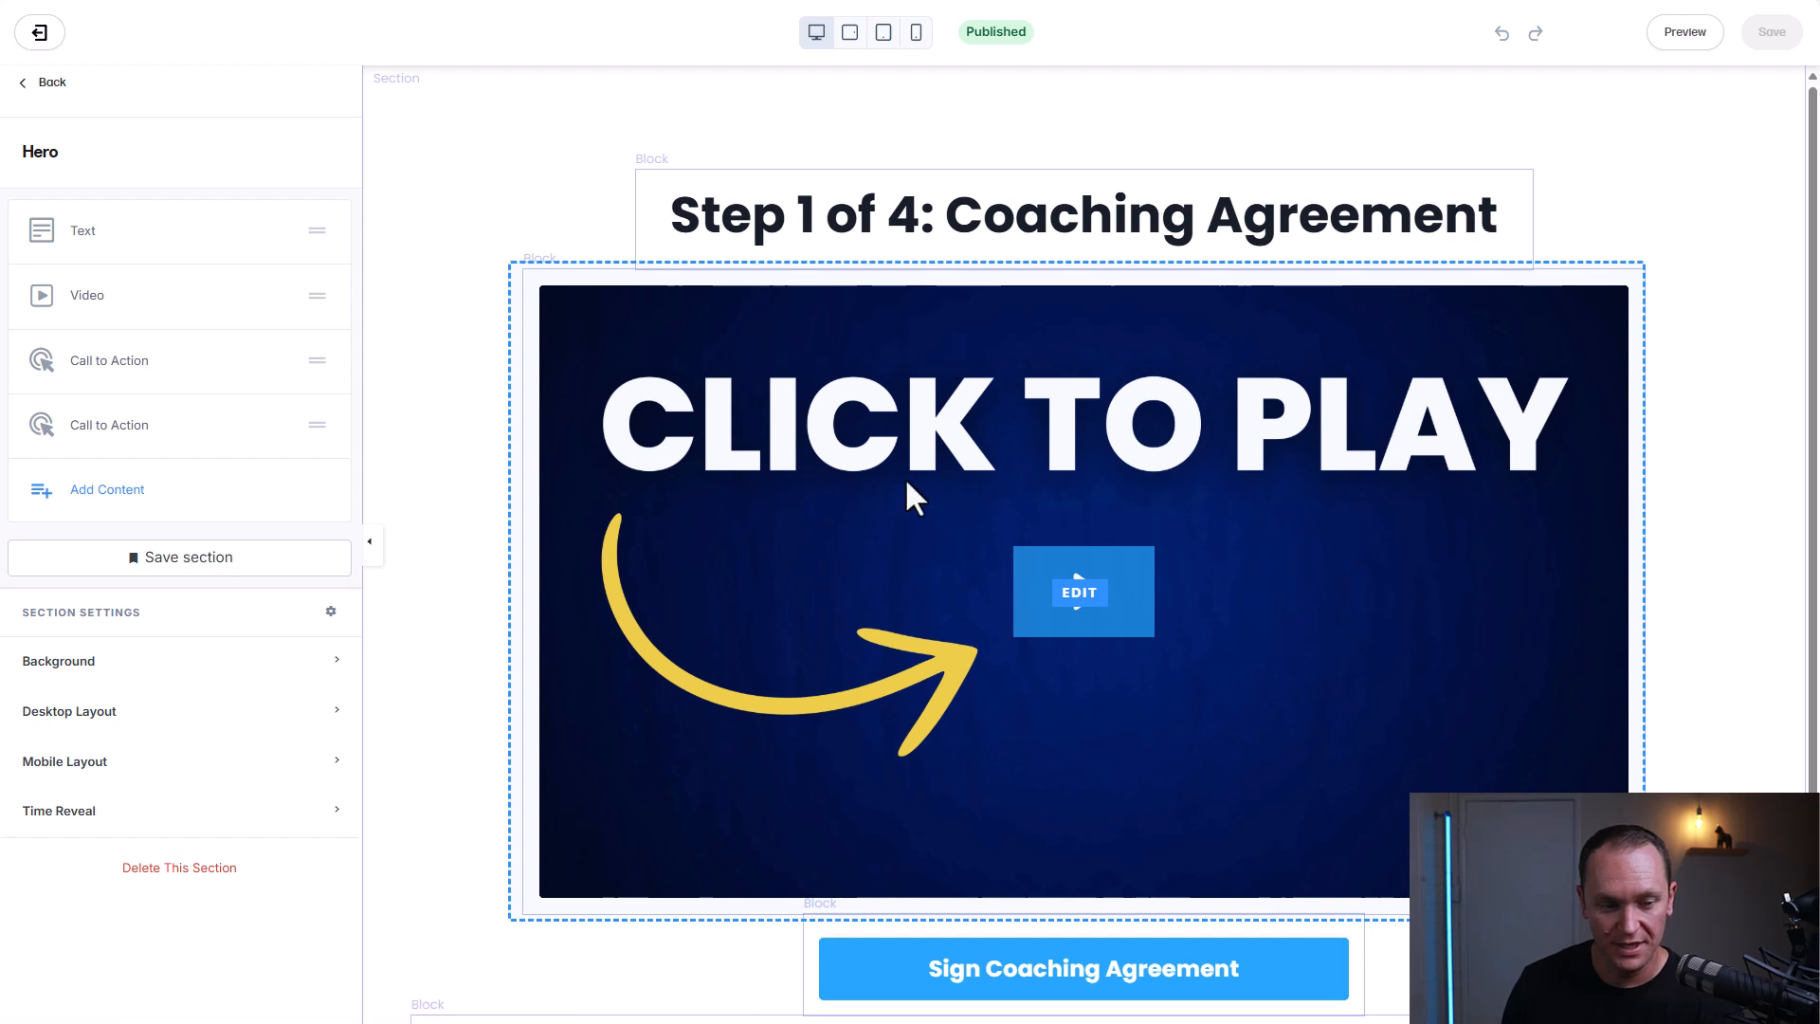
scroll(607, 550, "down", 2)
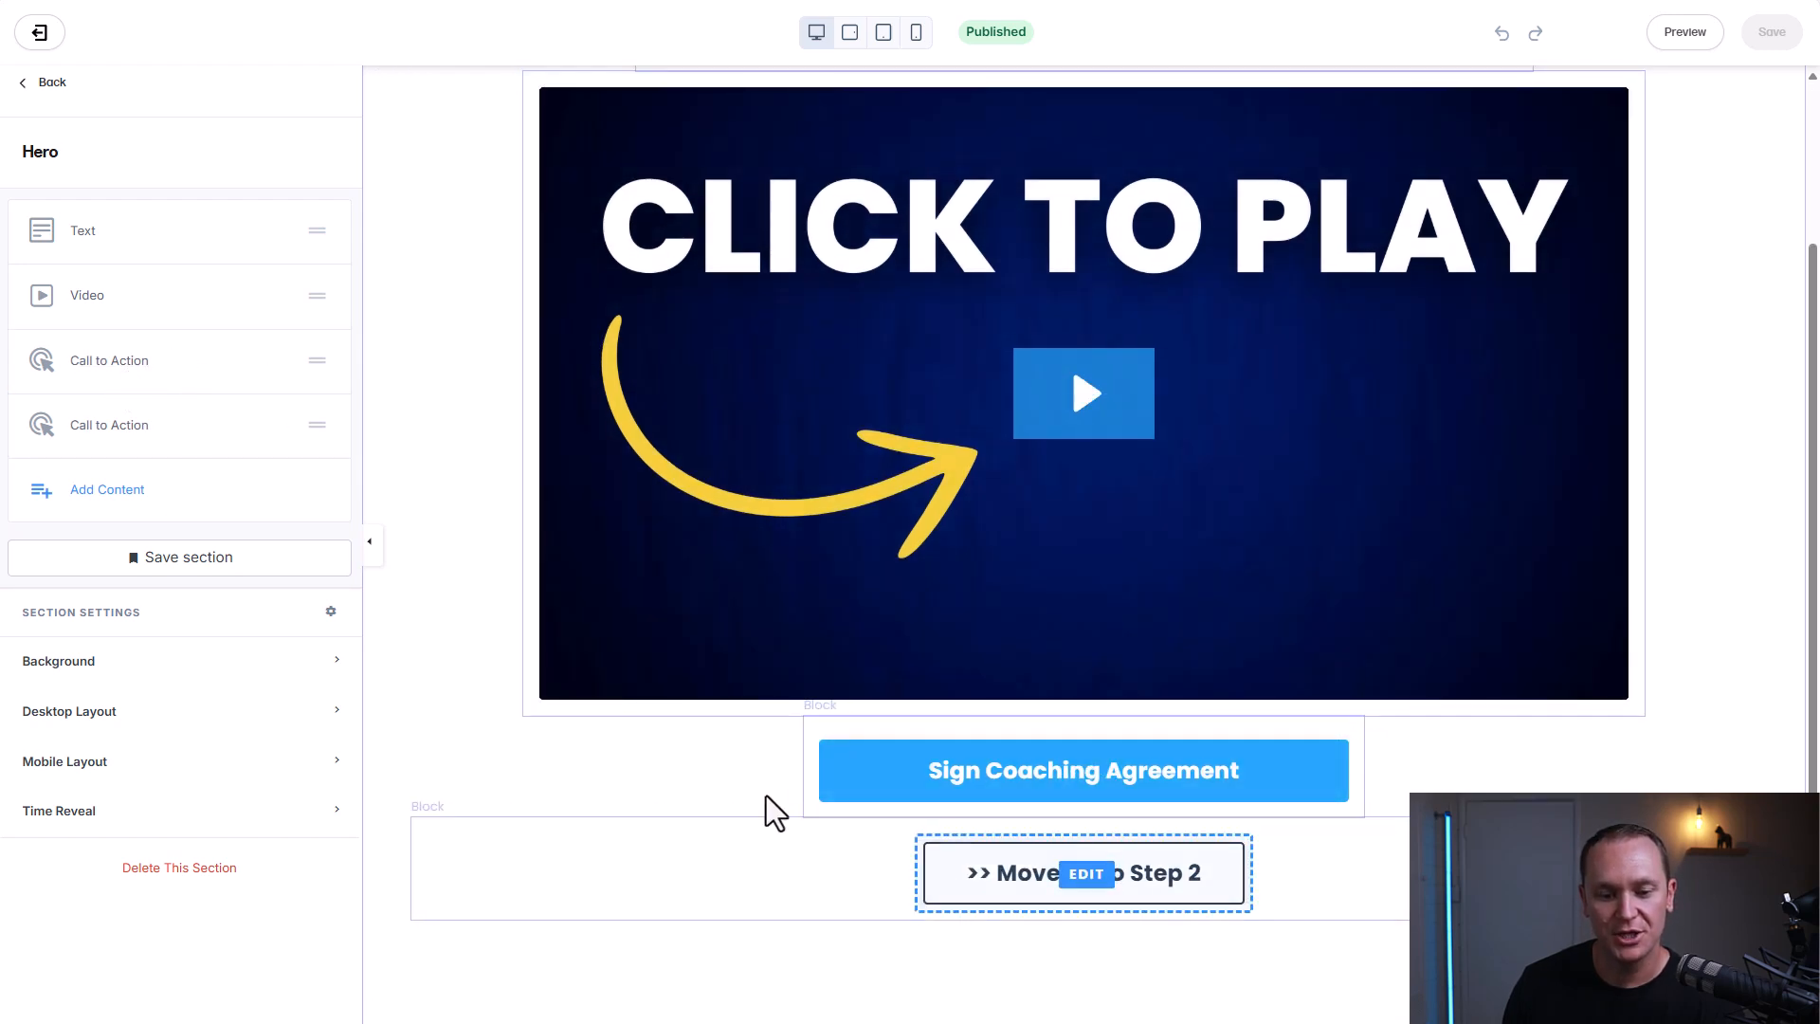
scroll(440, 407, "up", 2)
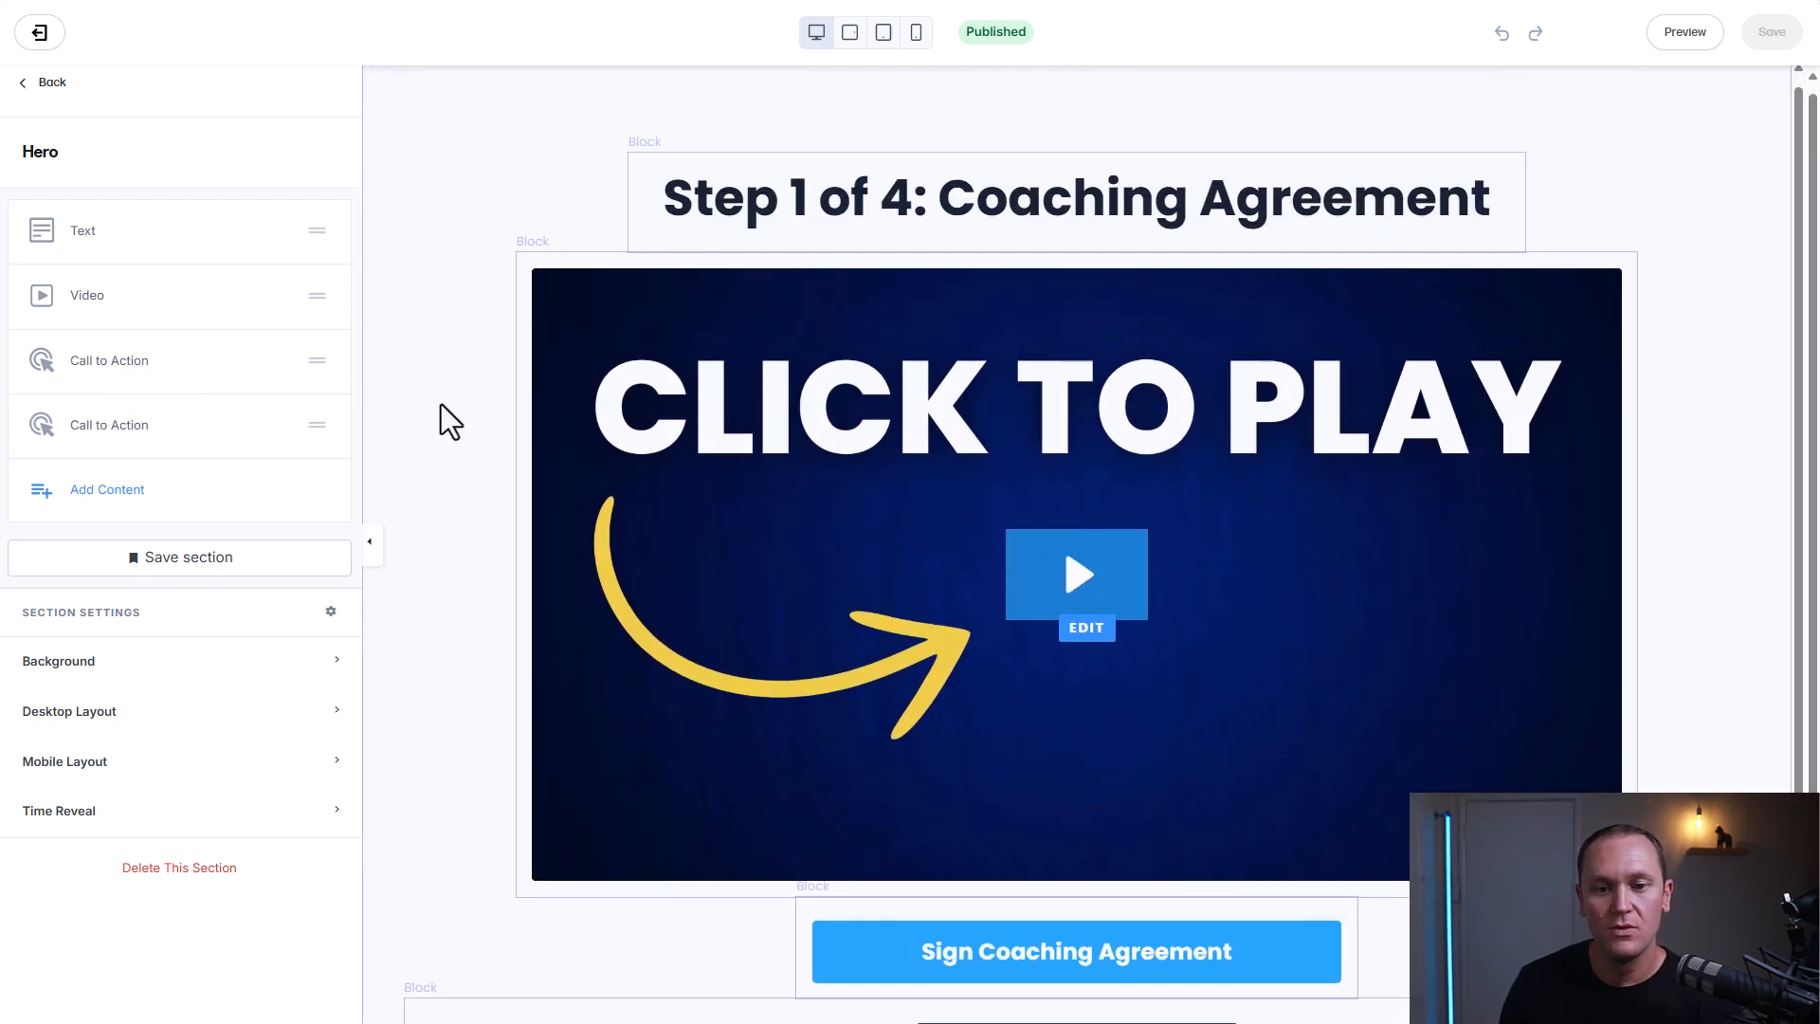
scroll(469, 462, "down", 1)
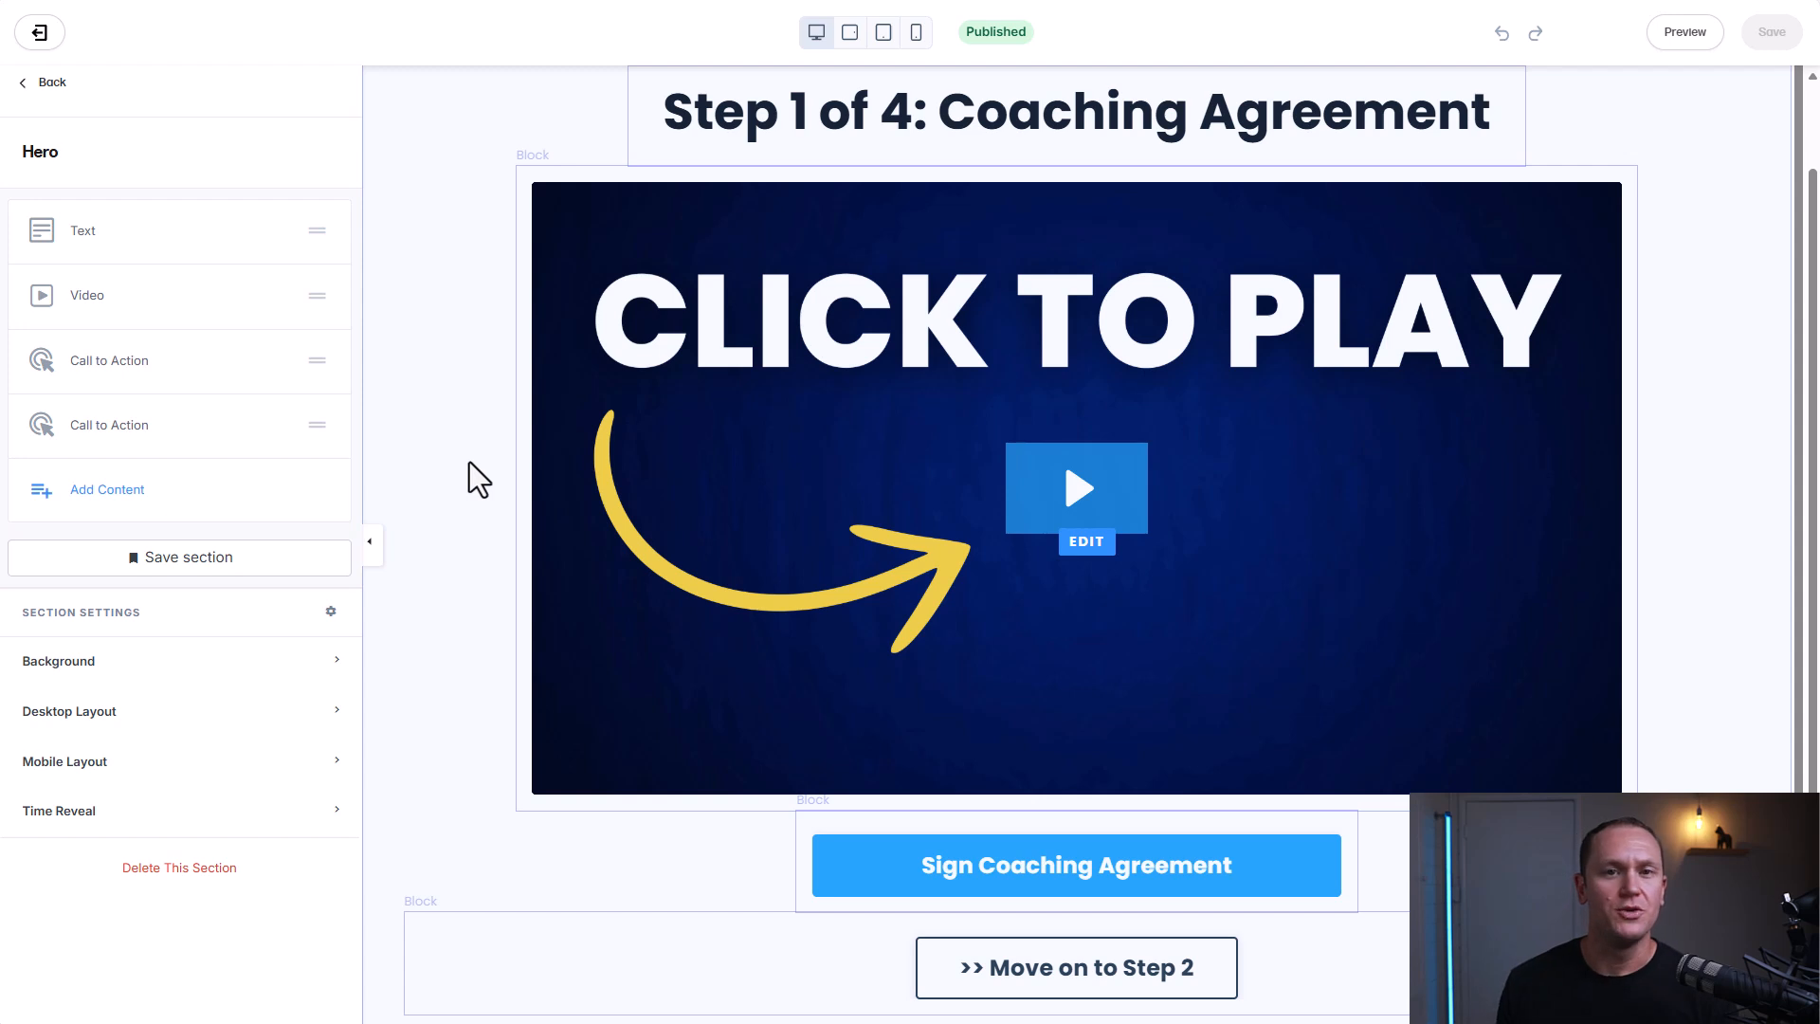
scroll(469, 462, "up", 1)
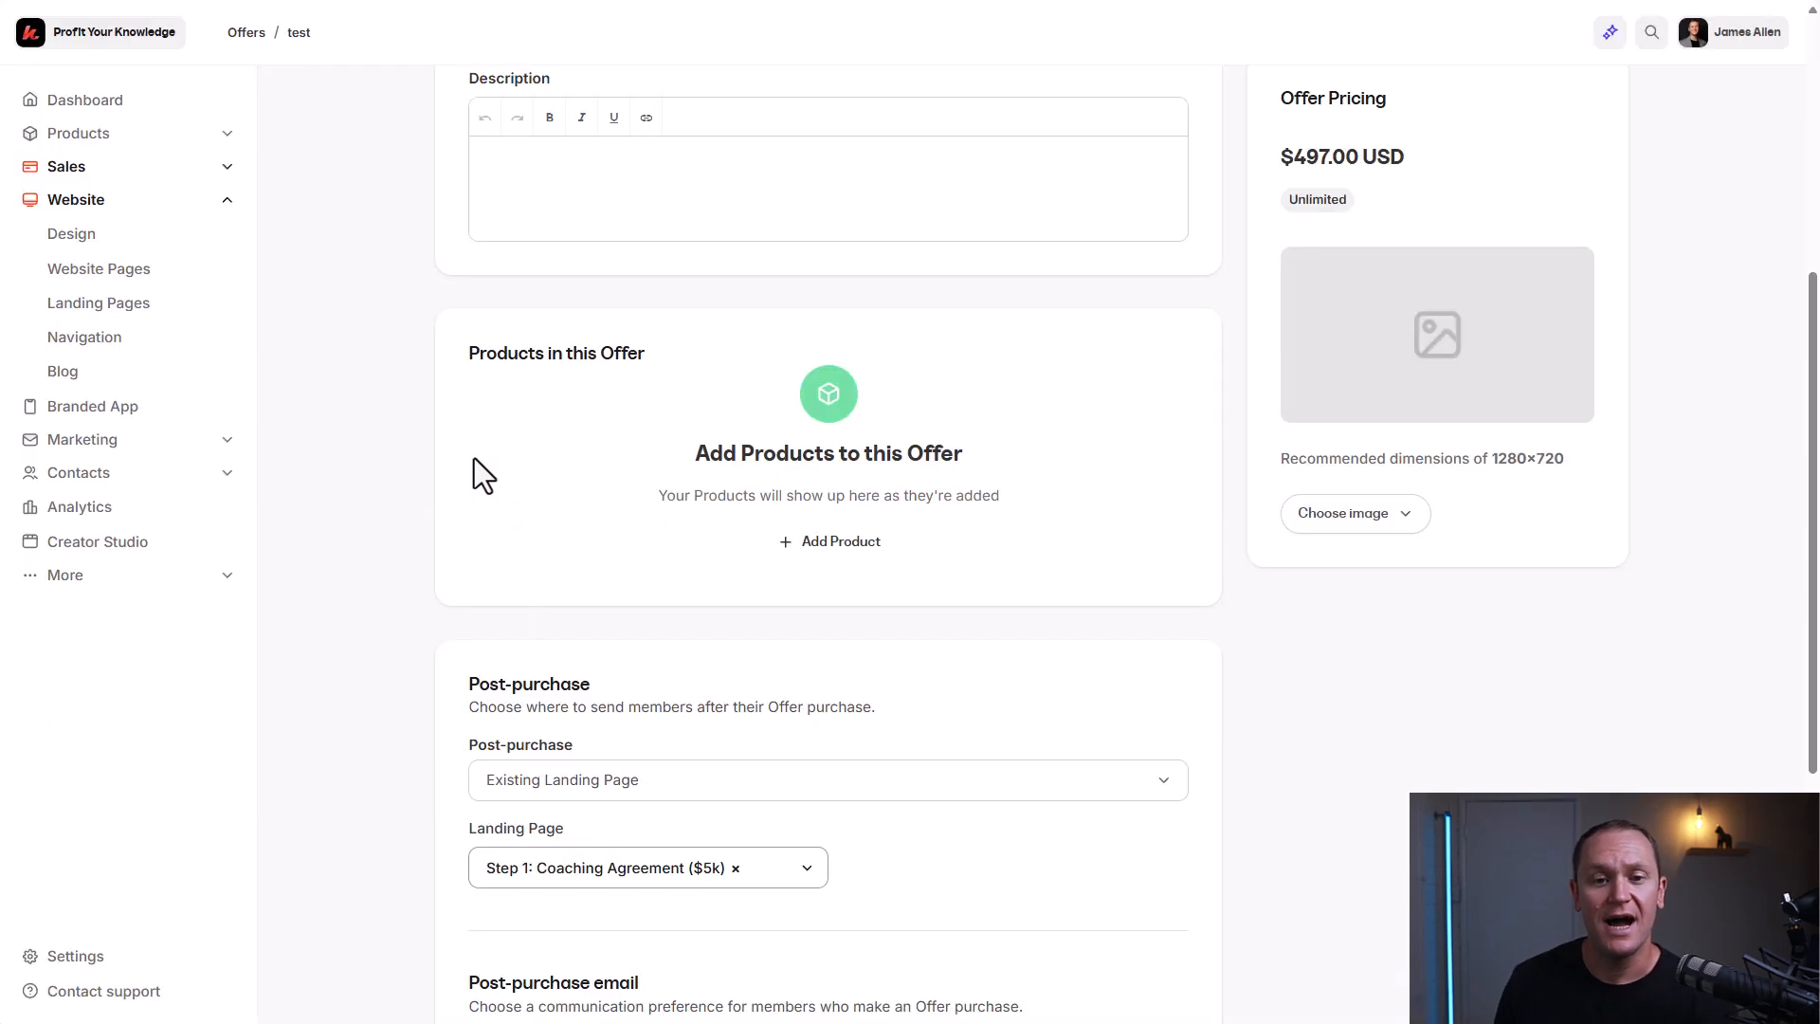
- Return to the offer's details and review its post-purchase landing page setting
scroll(948, 317, "up", 2)
scroll(902, 378, "down", 4)
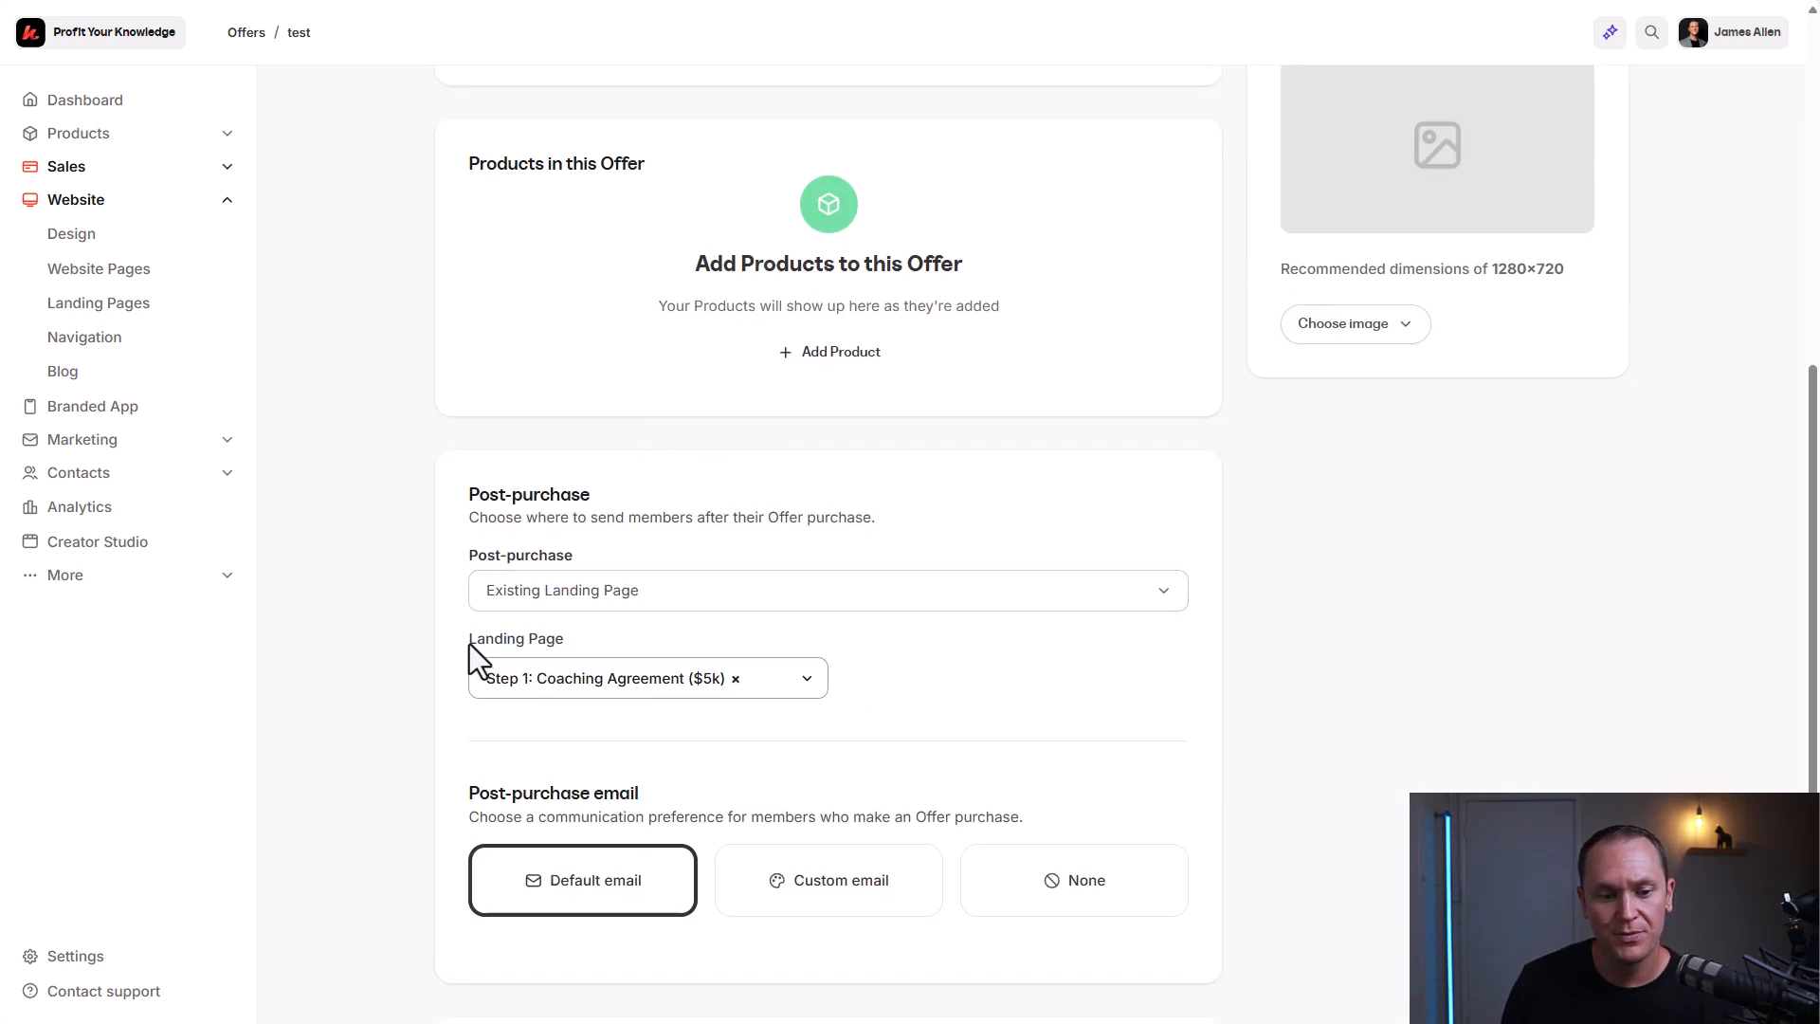
left_click_drag(469, 645, 635, 637)
left_click(1494, 692)
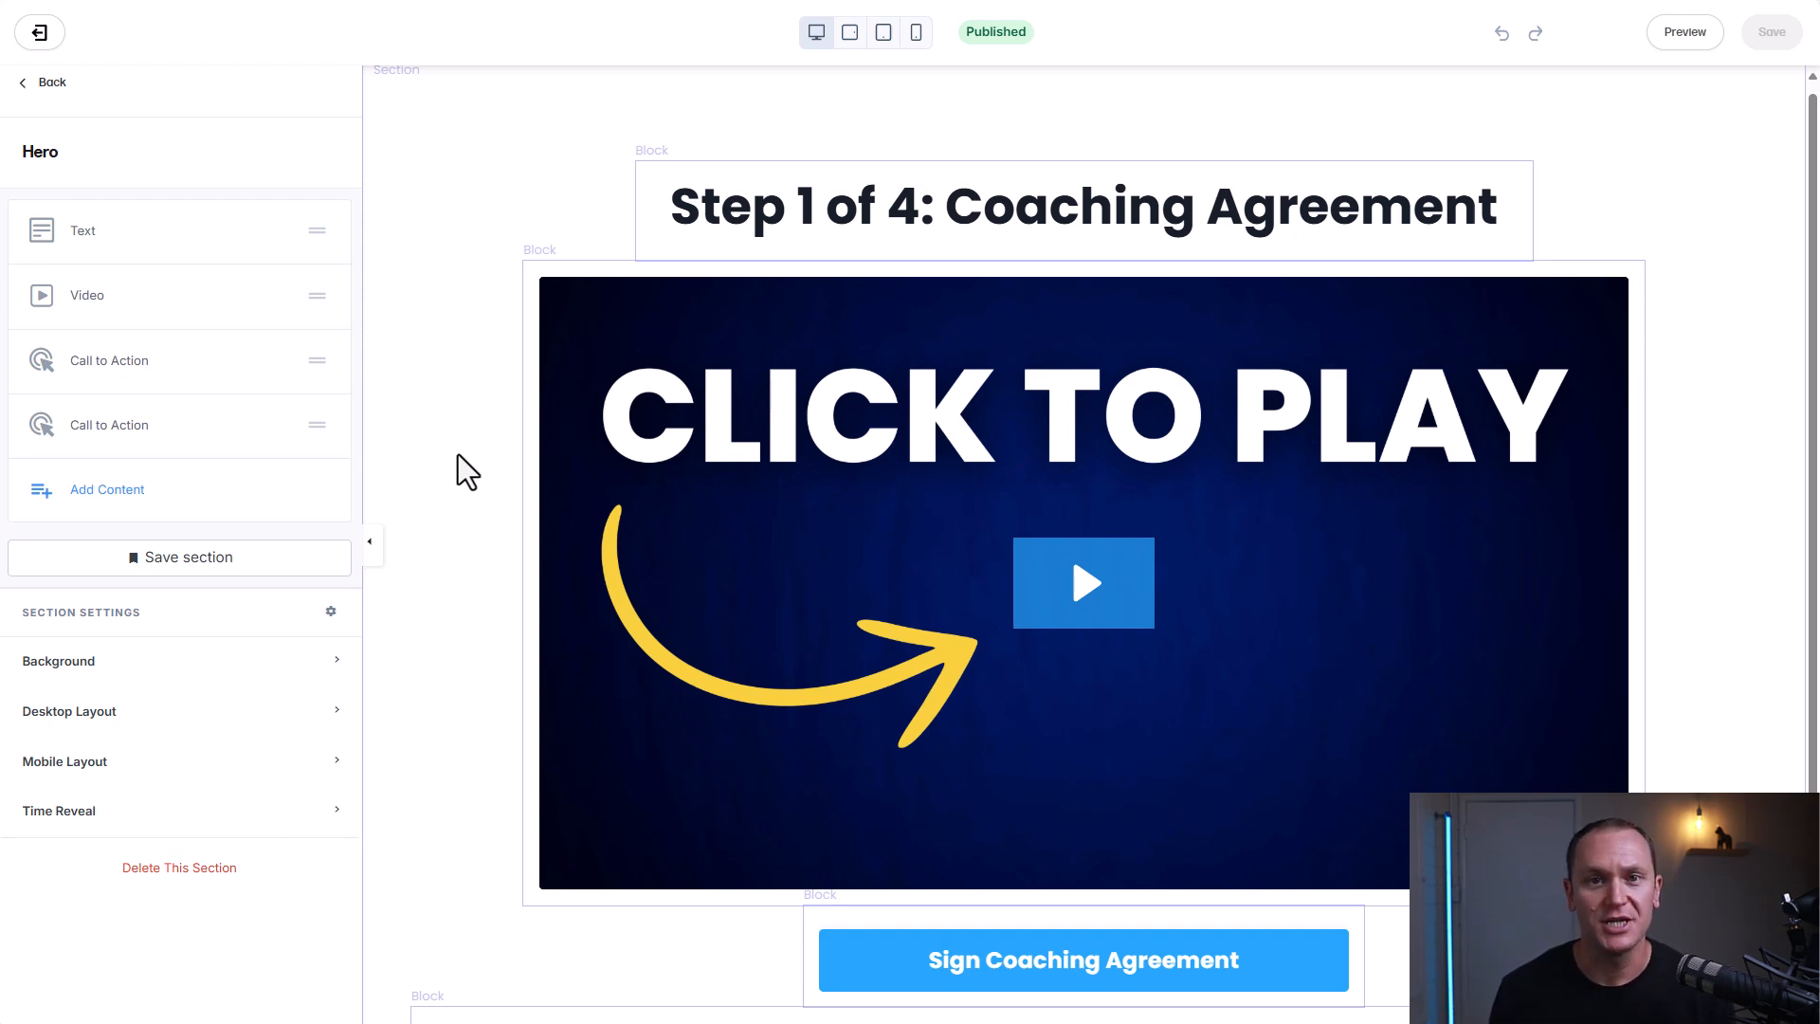
- Preview the Step 1: Coaching Agreement ($5k) landing page, play its video briefly, pause it and skim through the timeline
scroll(675, 569, "down", 1)
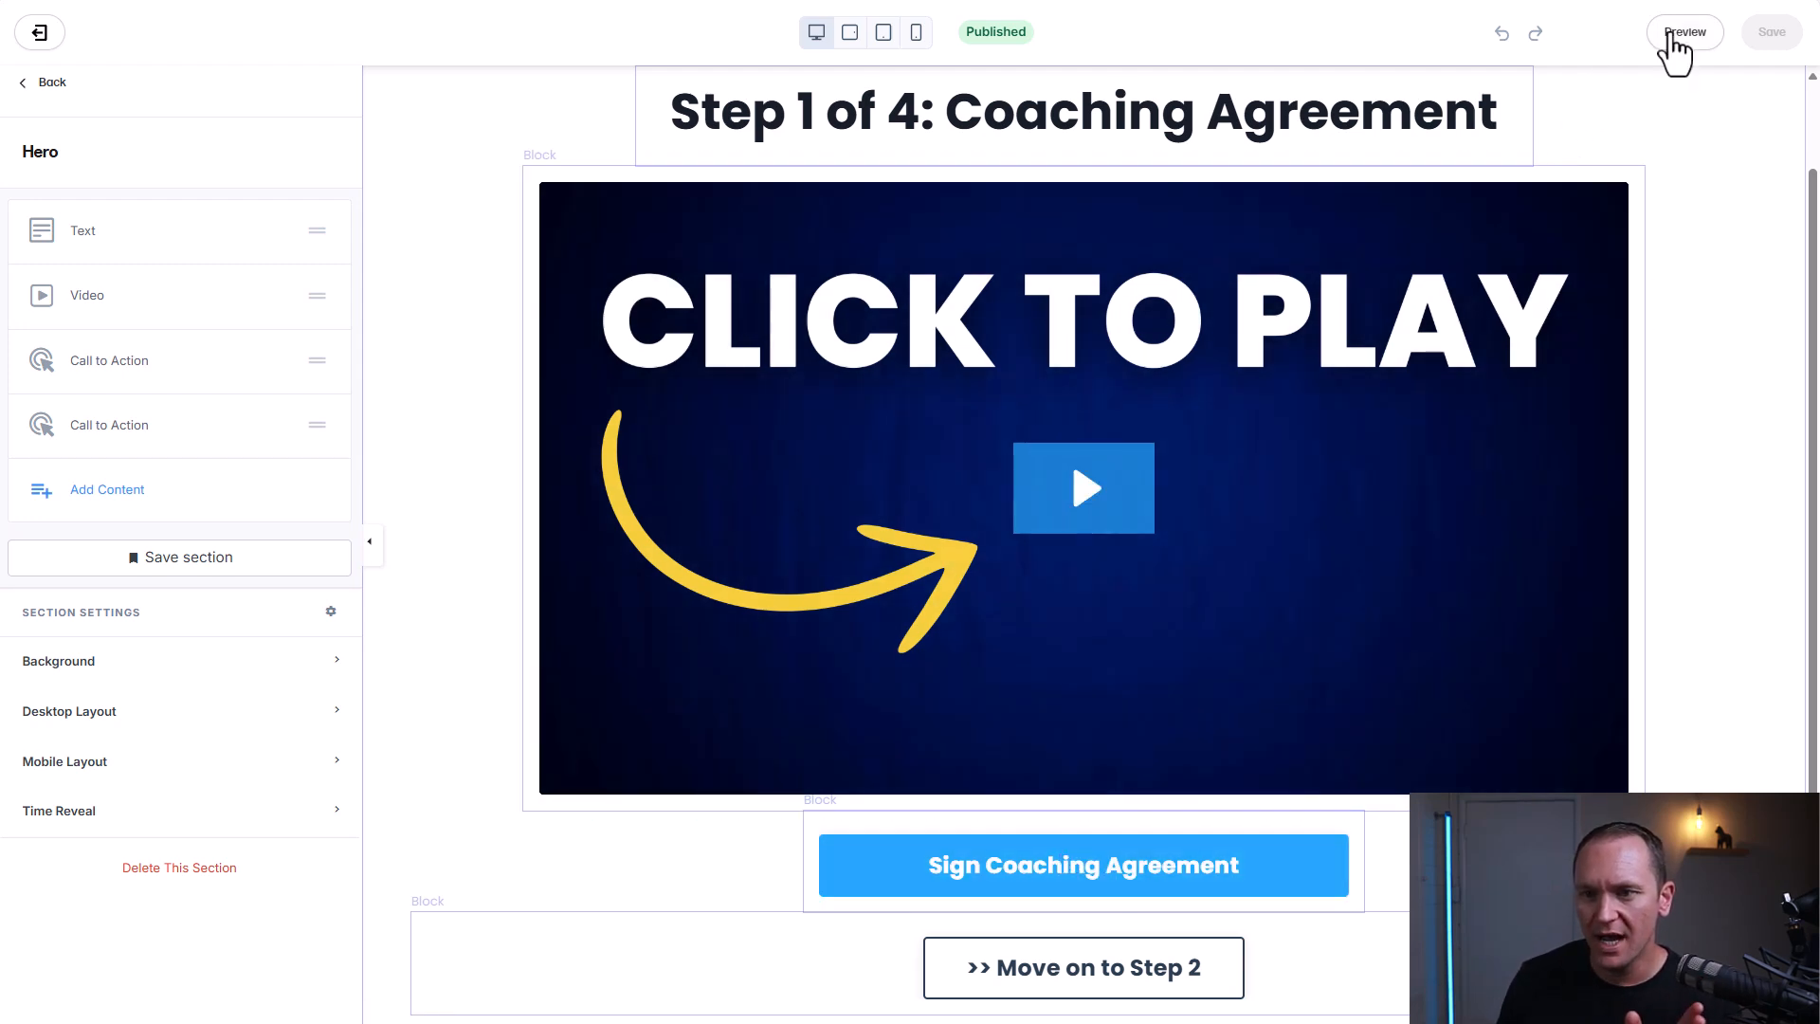
scroll(759, 213, "up", 1)
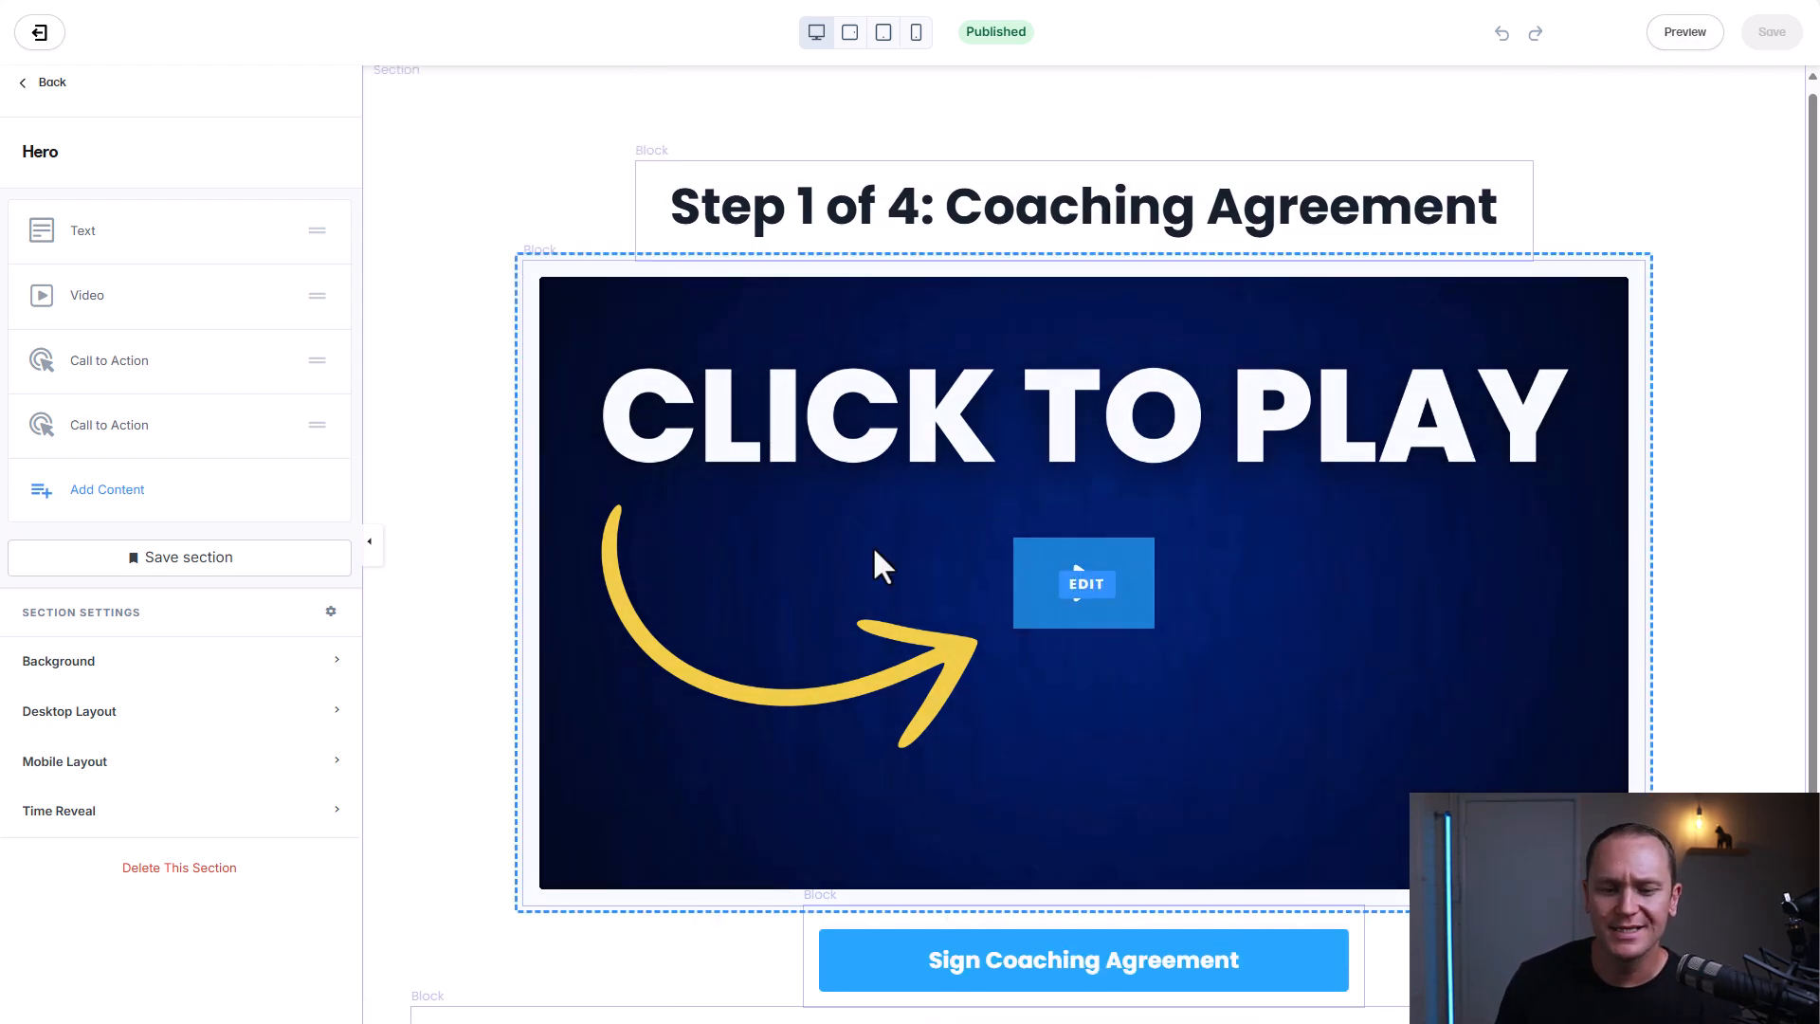
scroll(672, 515, "down", 1)
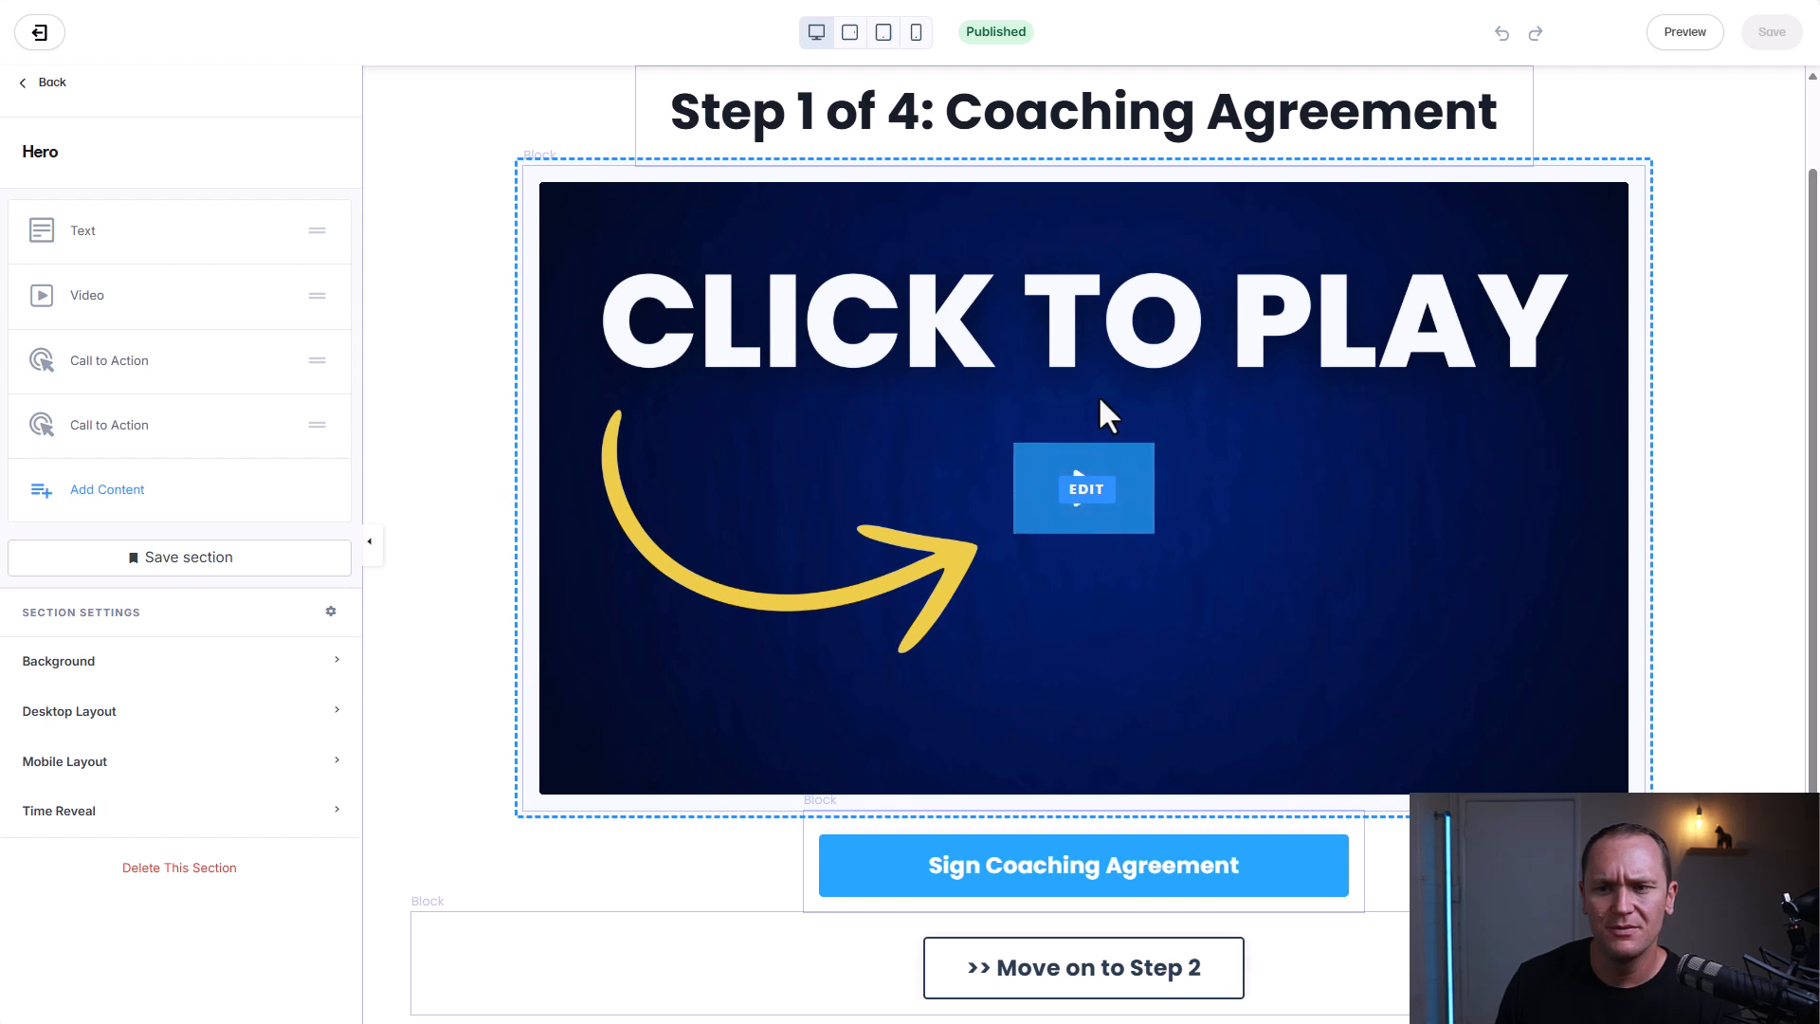
left_click(1693, 34)
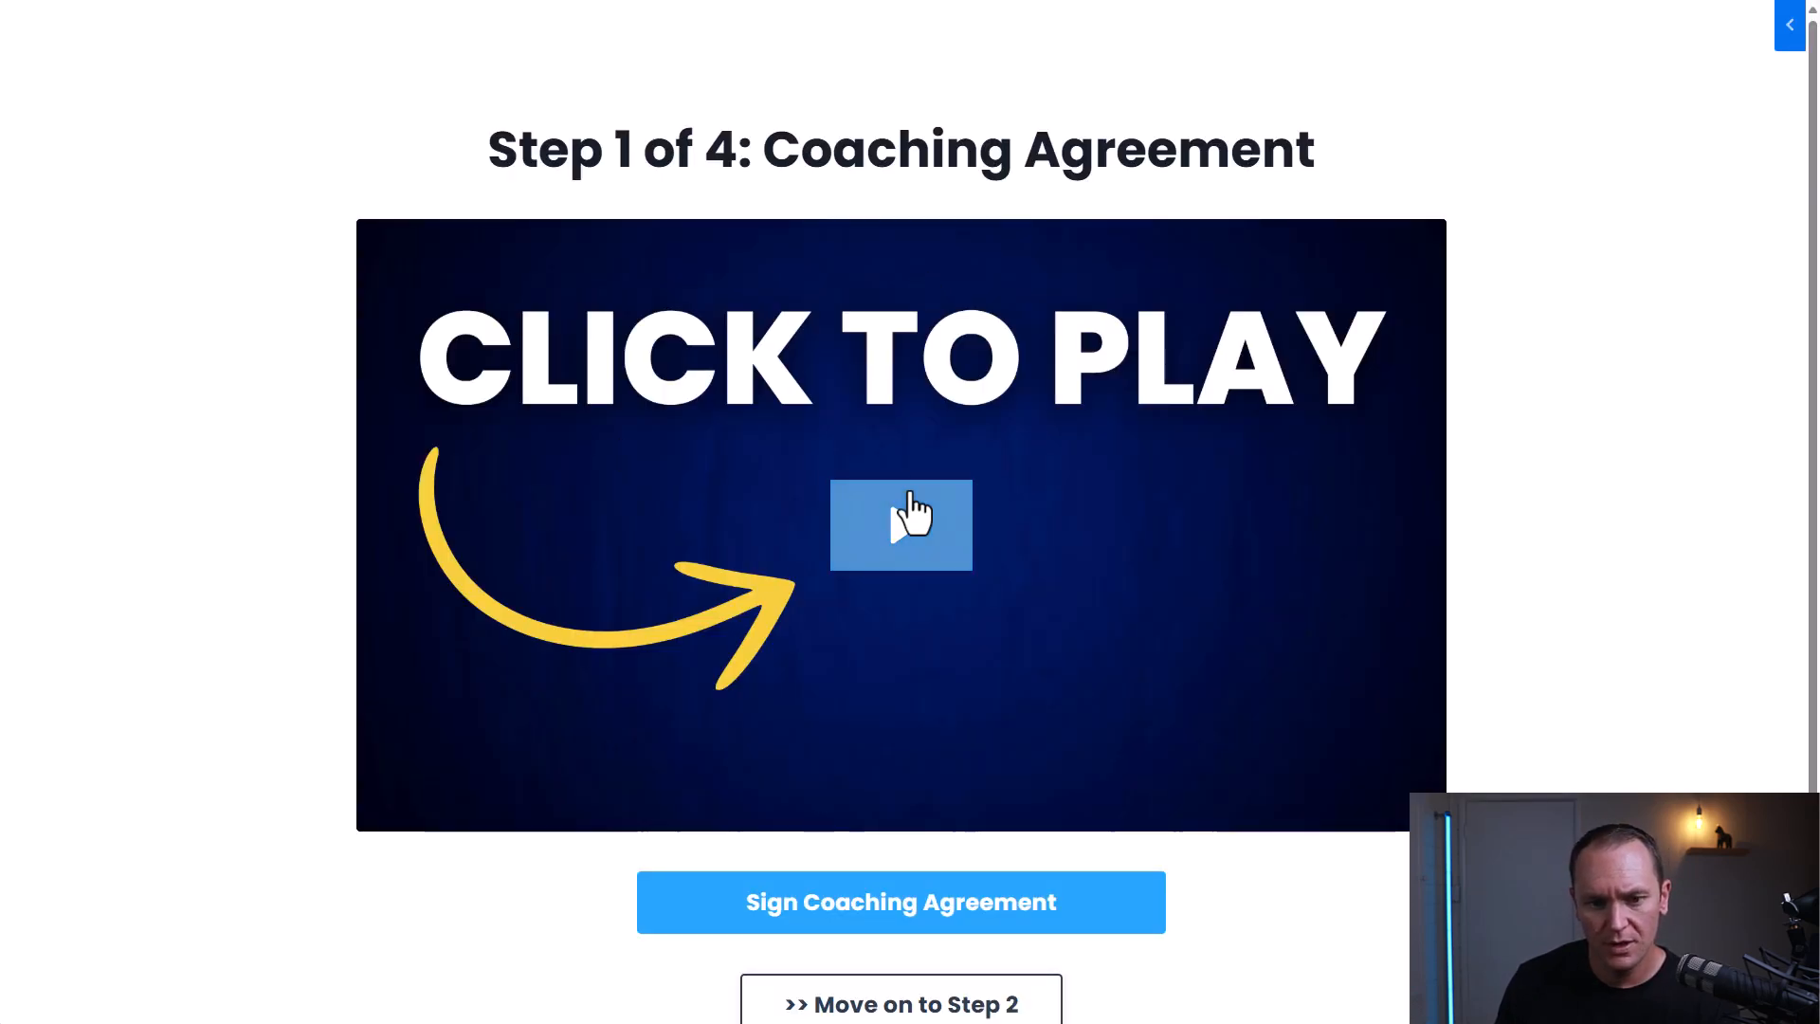
left_click(902, 518)
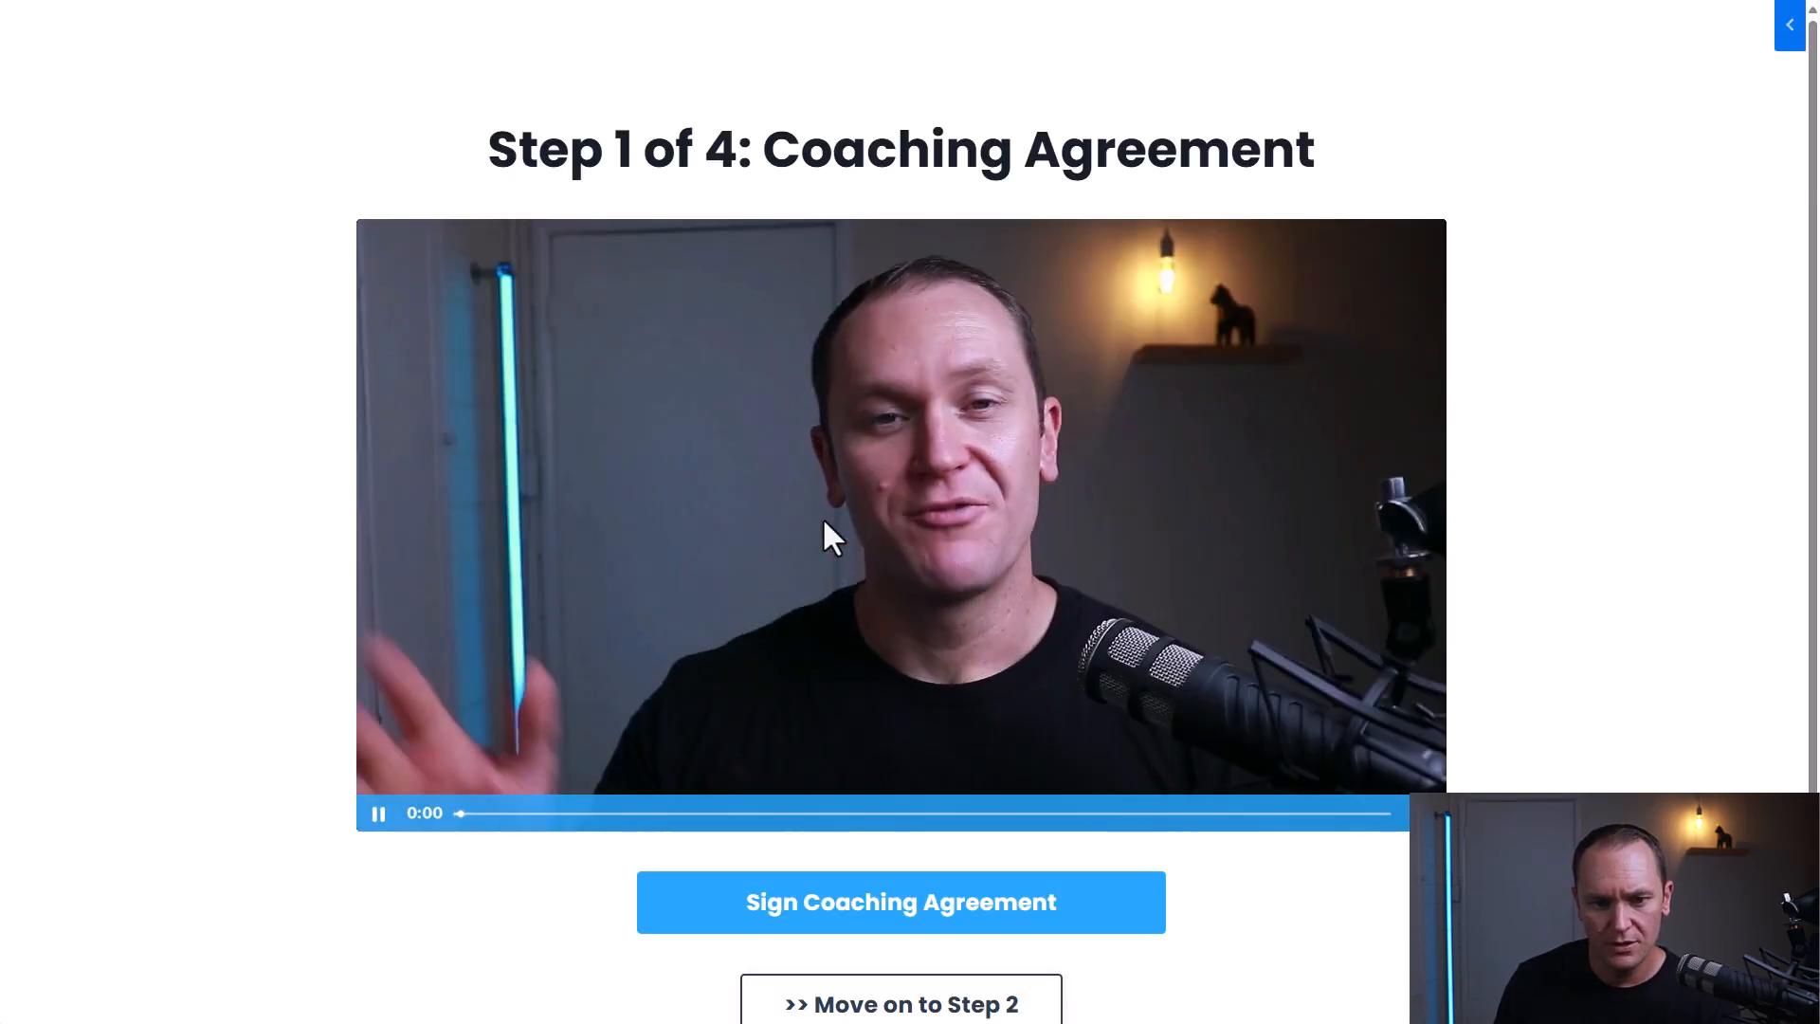
left_click(380, 819)
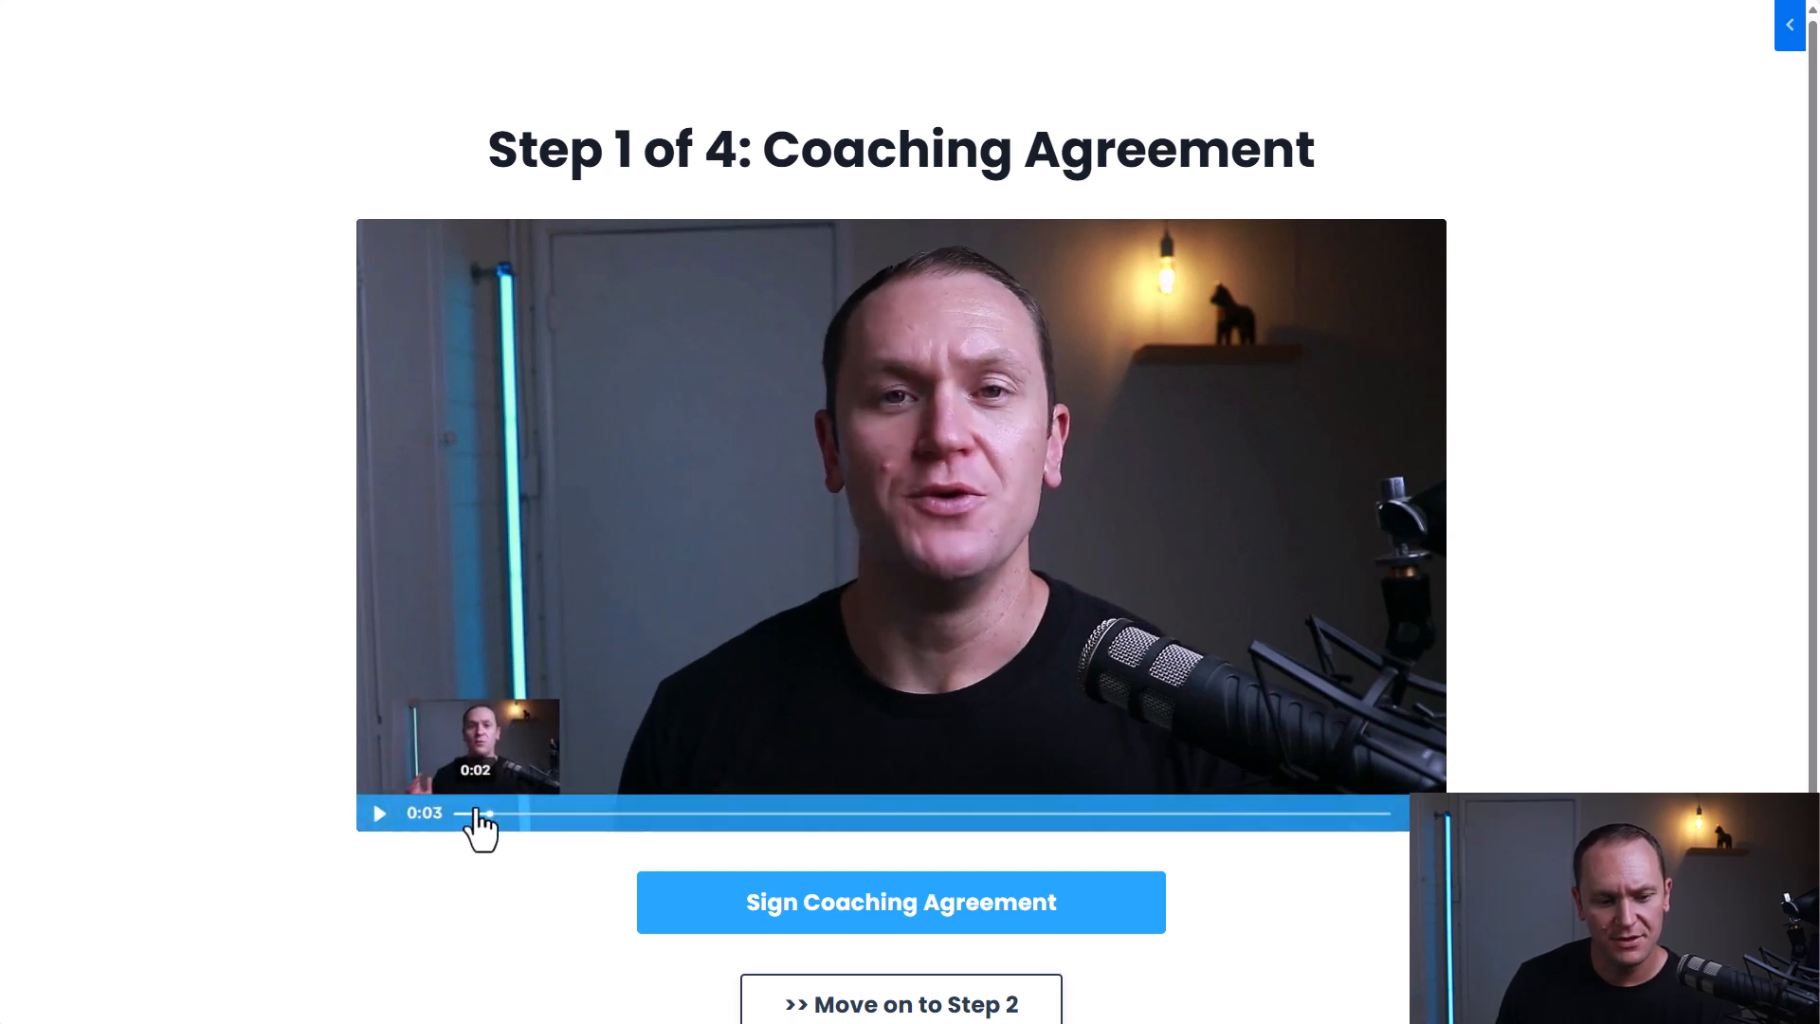
left_click_drag(486, 814, 1397, 821)
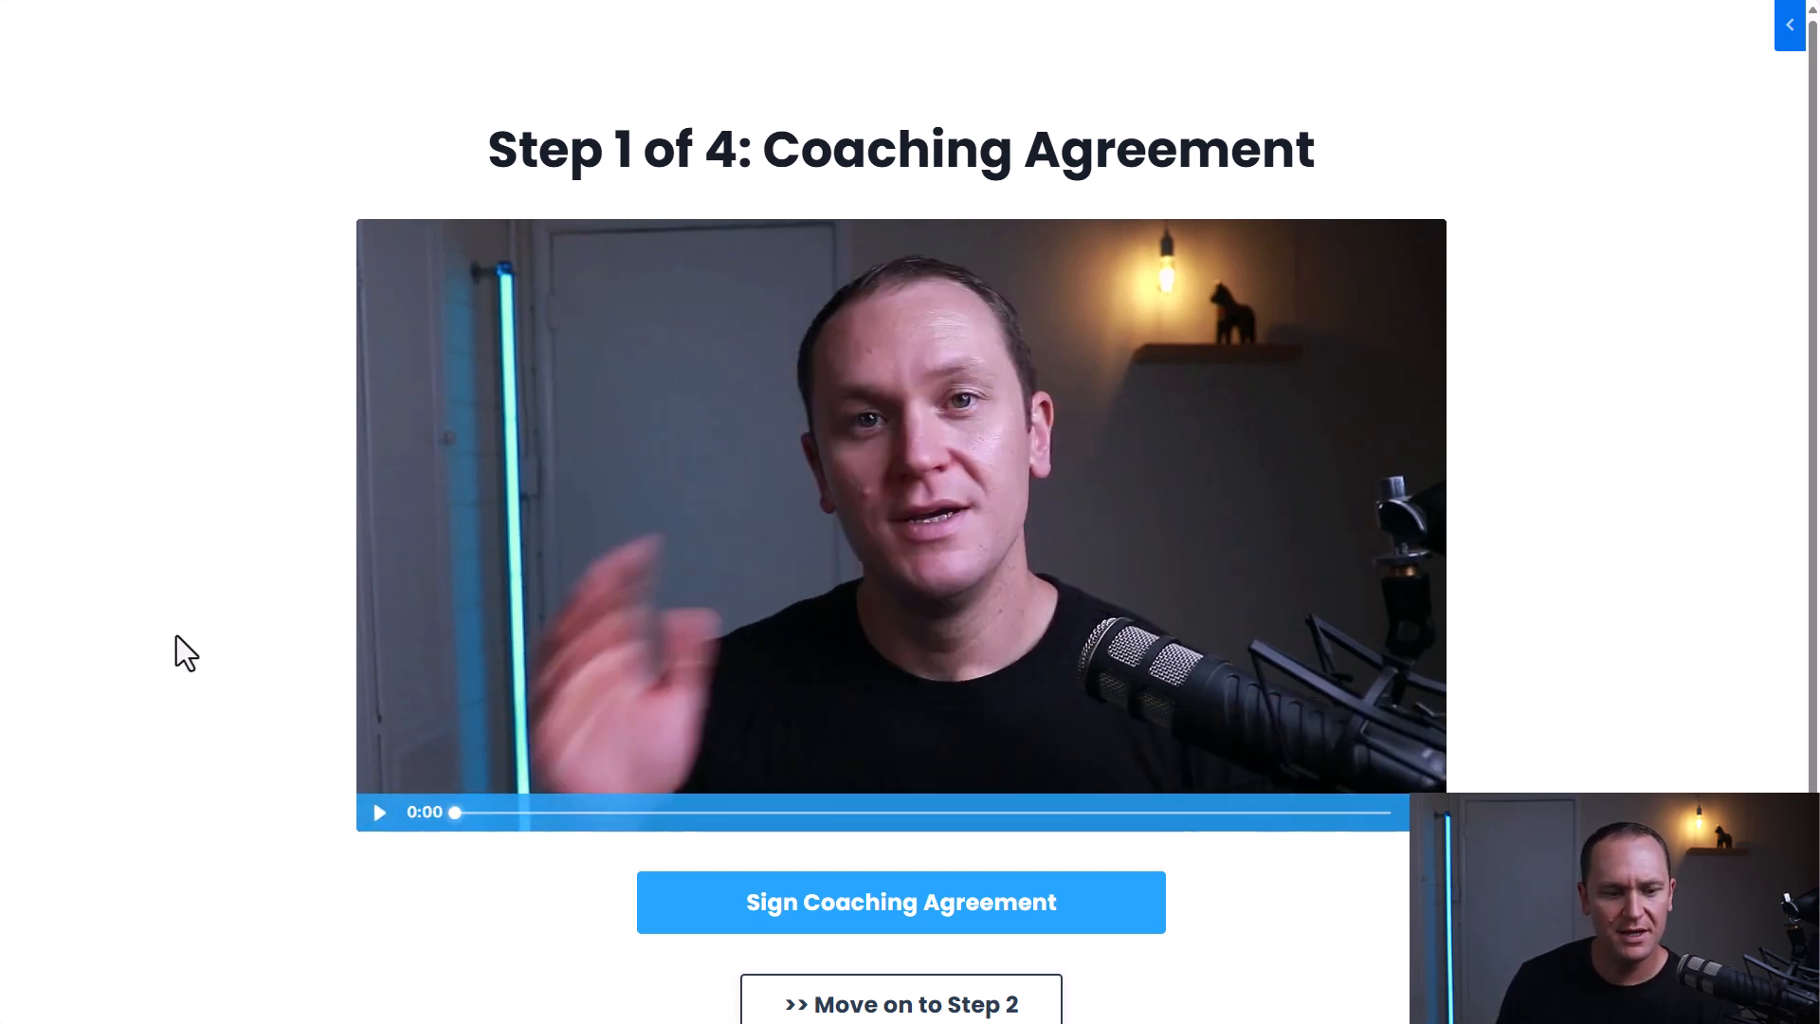
- Open the coaching agreement document linked from the Step 1 page, skim through its terms, and return to the page preview
scroll(792, 702, "down", 1)
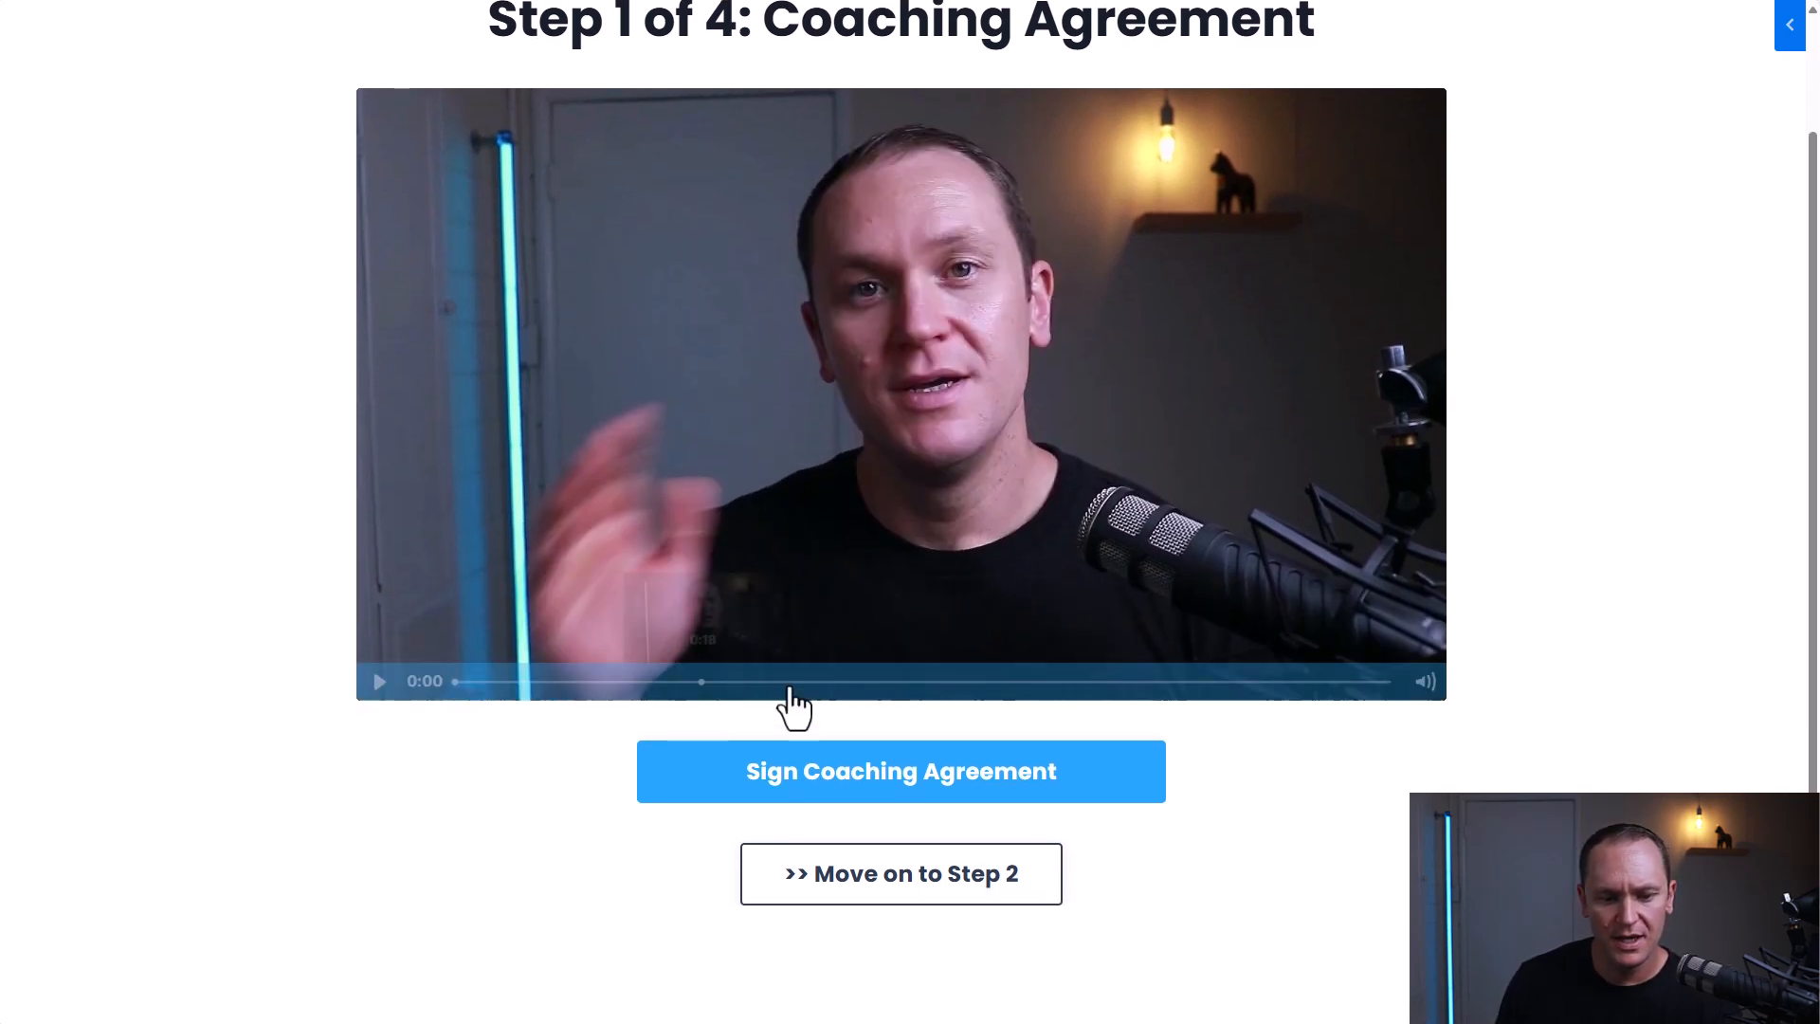
left_click(801, 789)
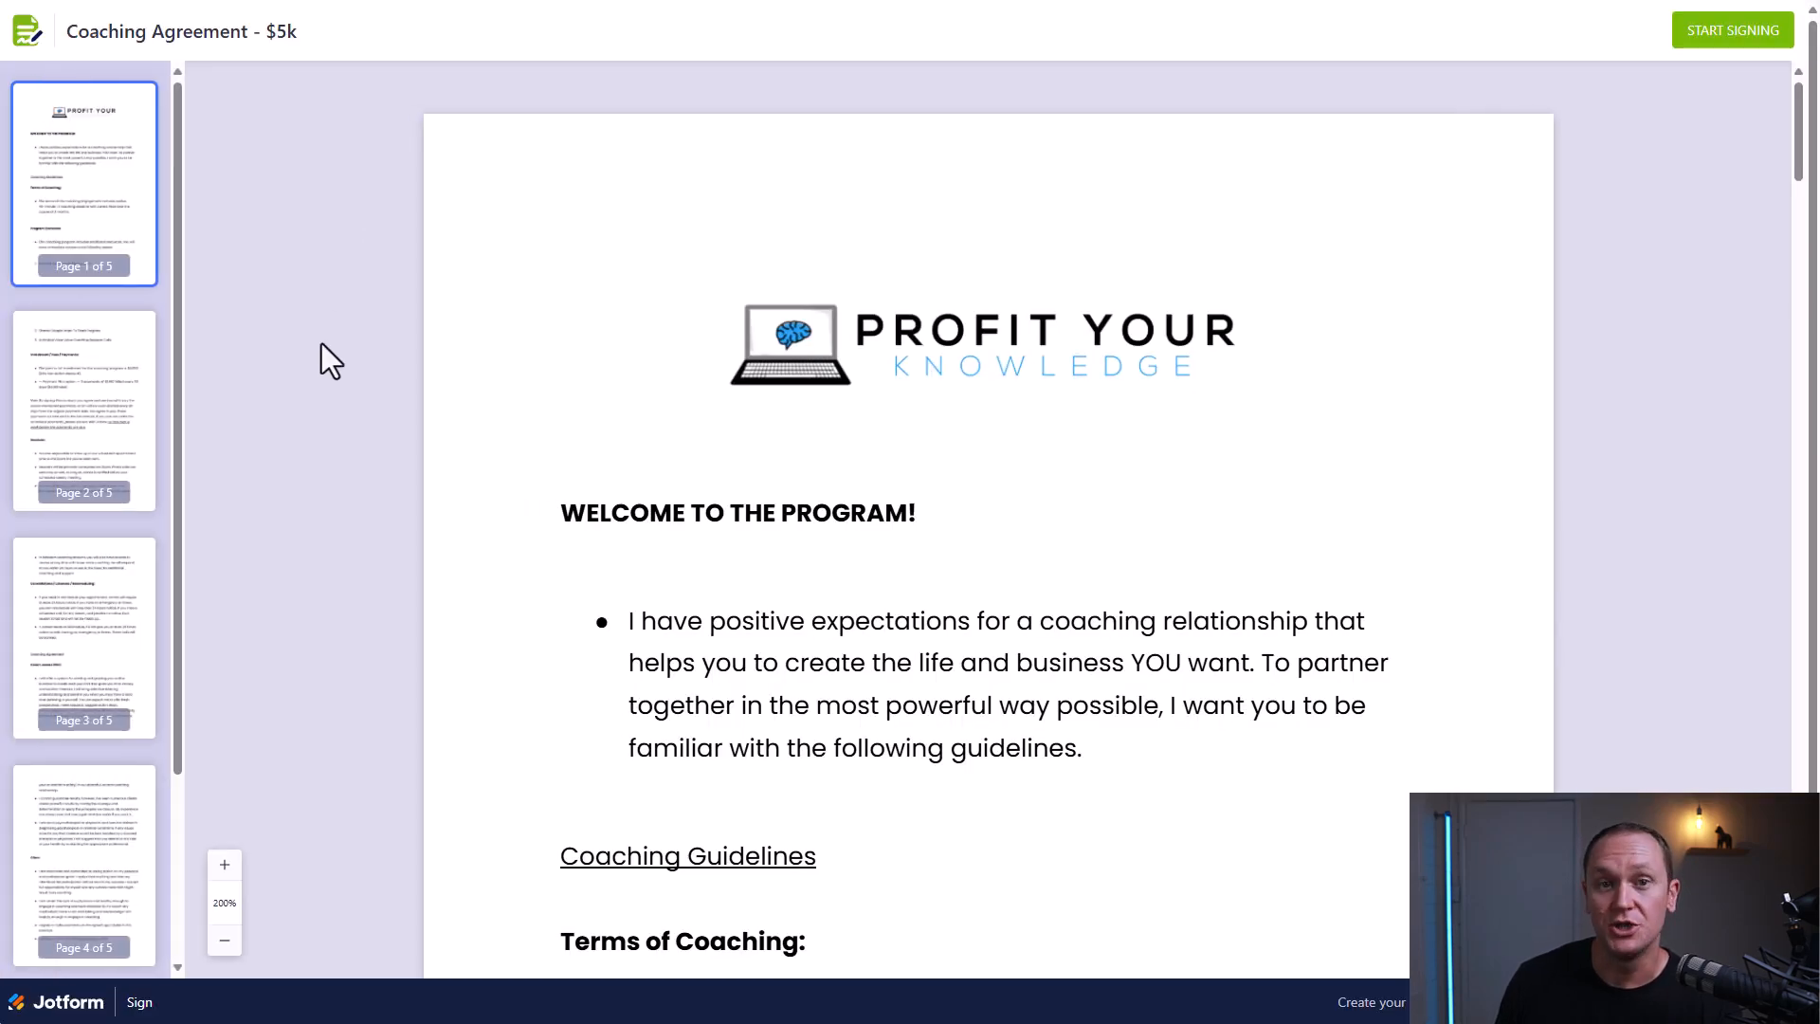
scroll(321, 345, "down", 10)
scroll(323, 345, "down", 20)
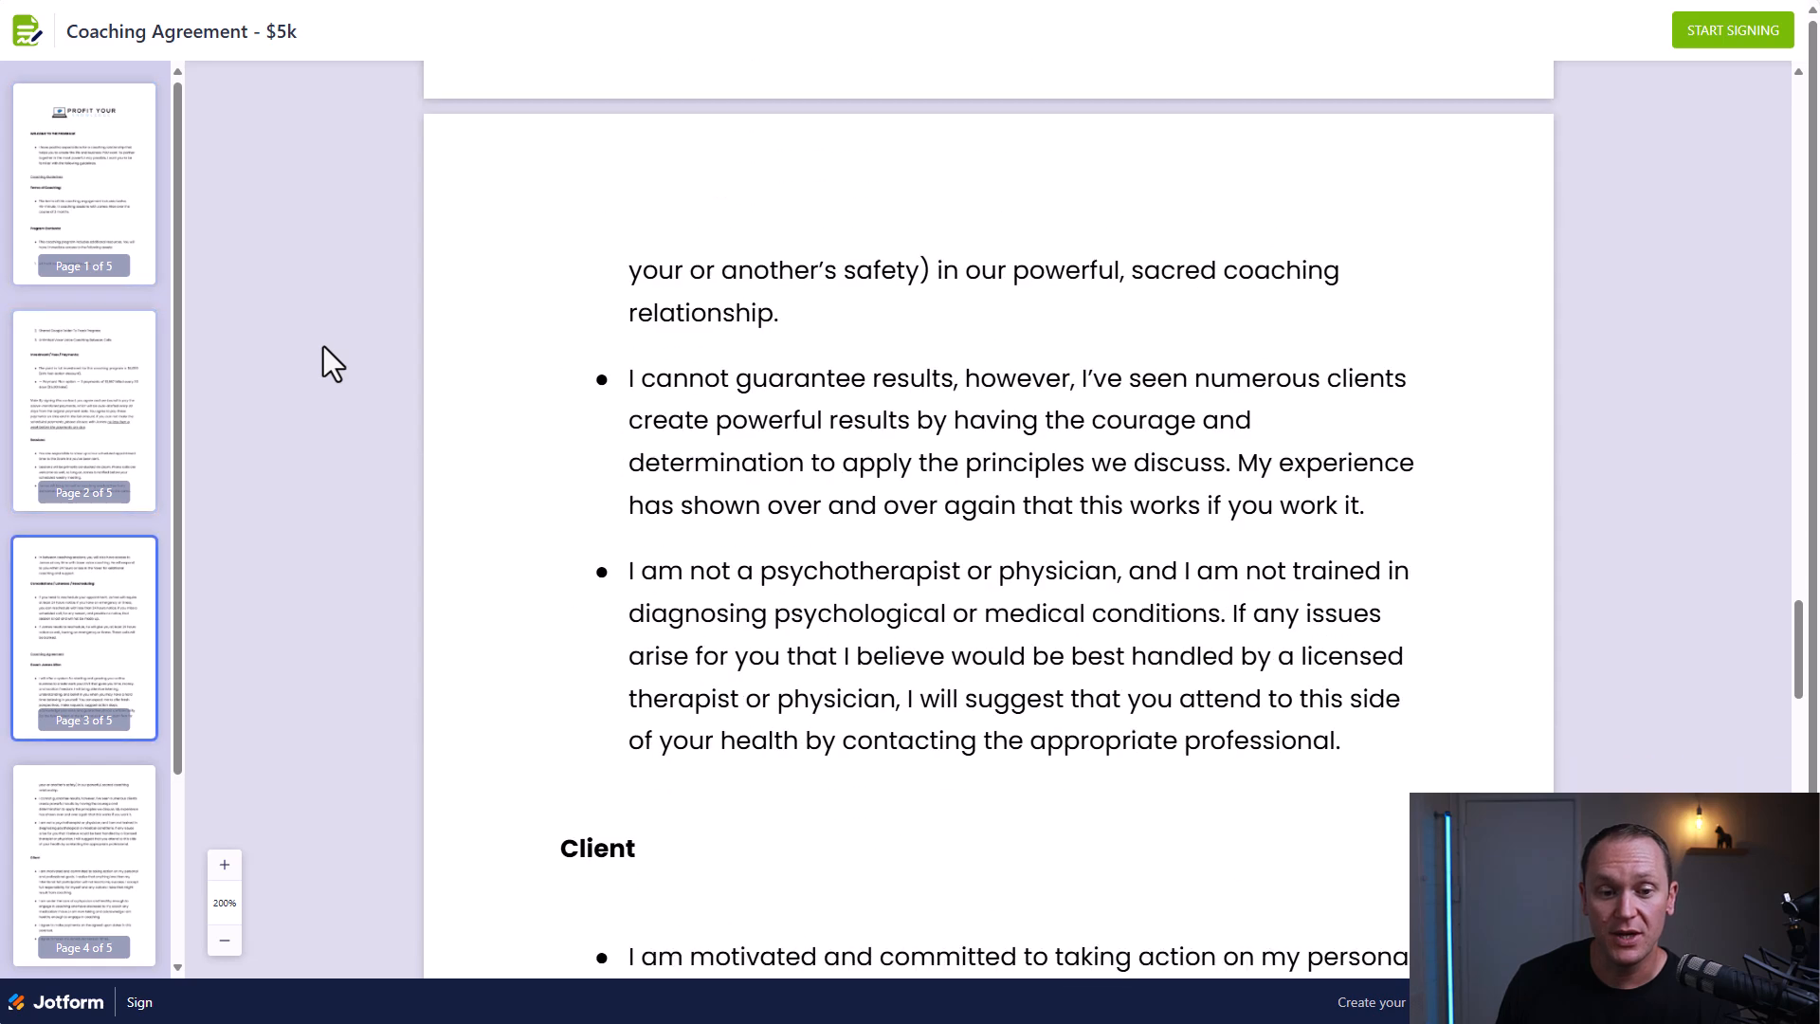
scroll(703, 401, "down", 3)
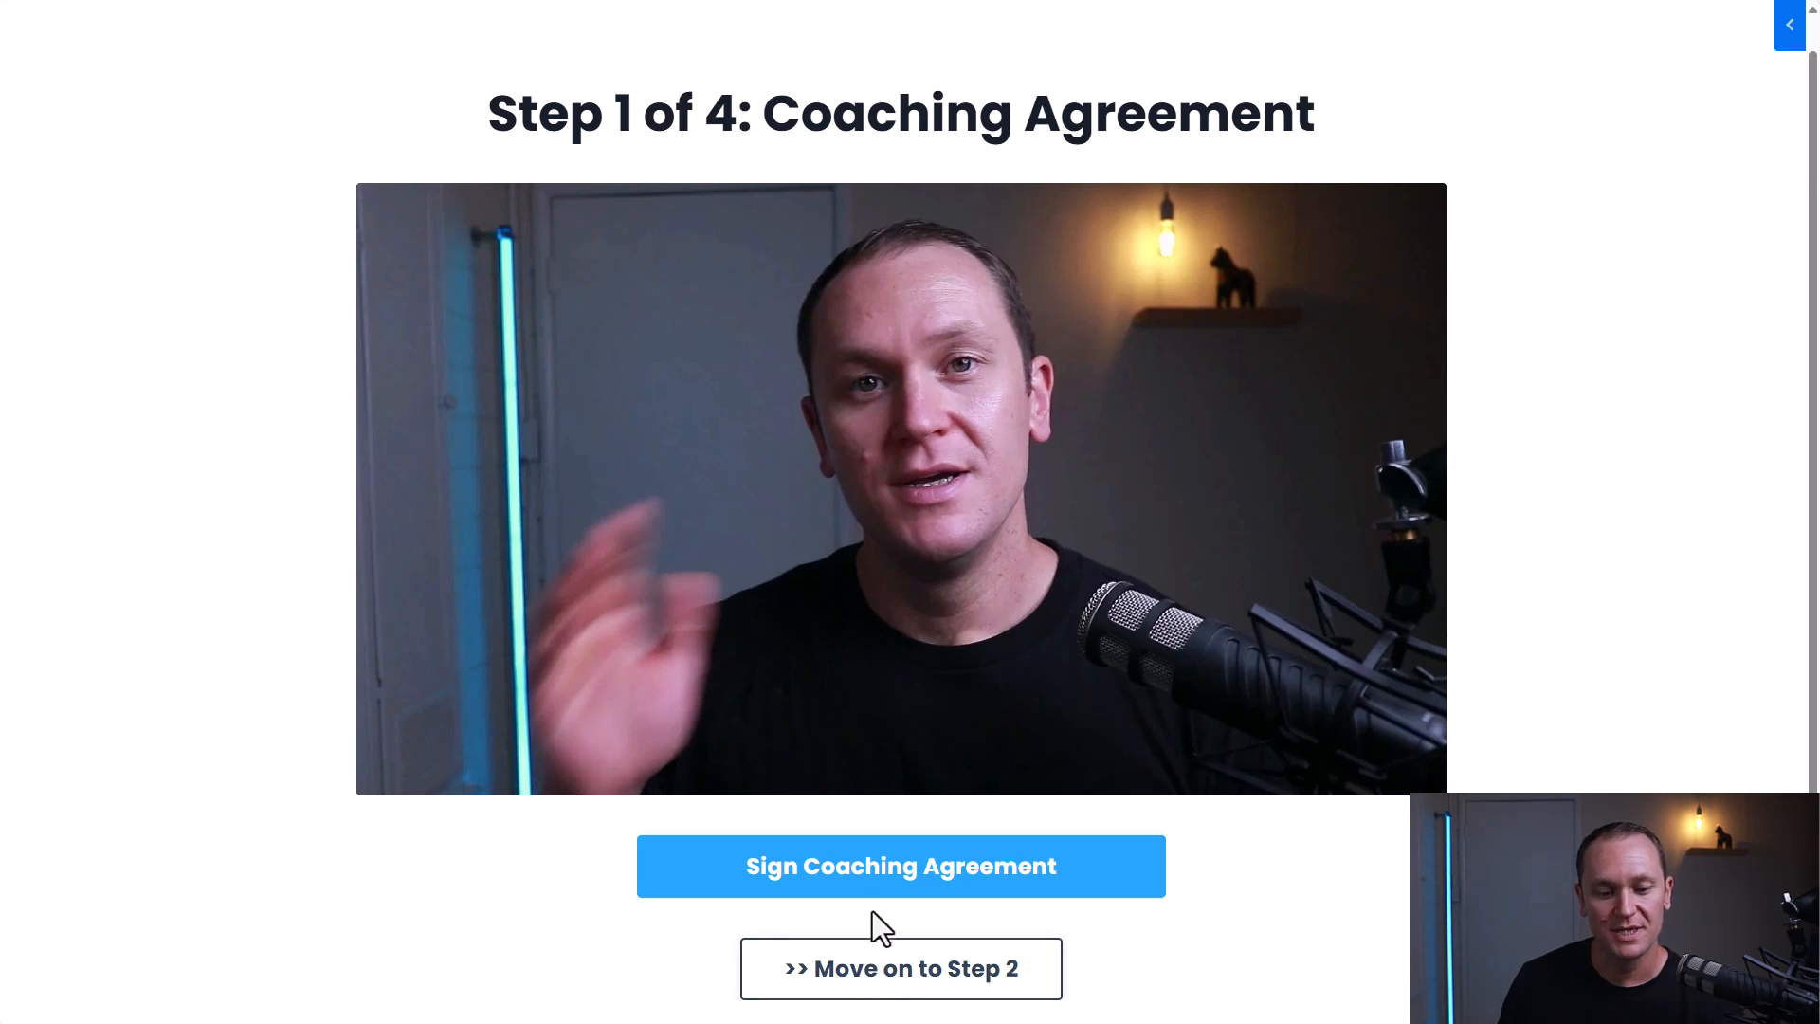
scroll(896, 787, "down", 1)
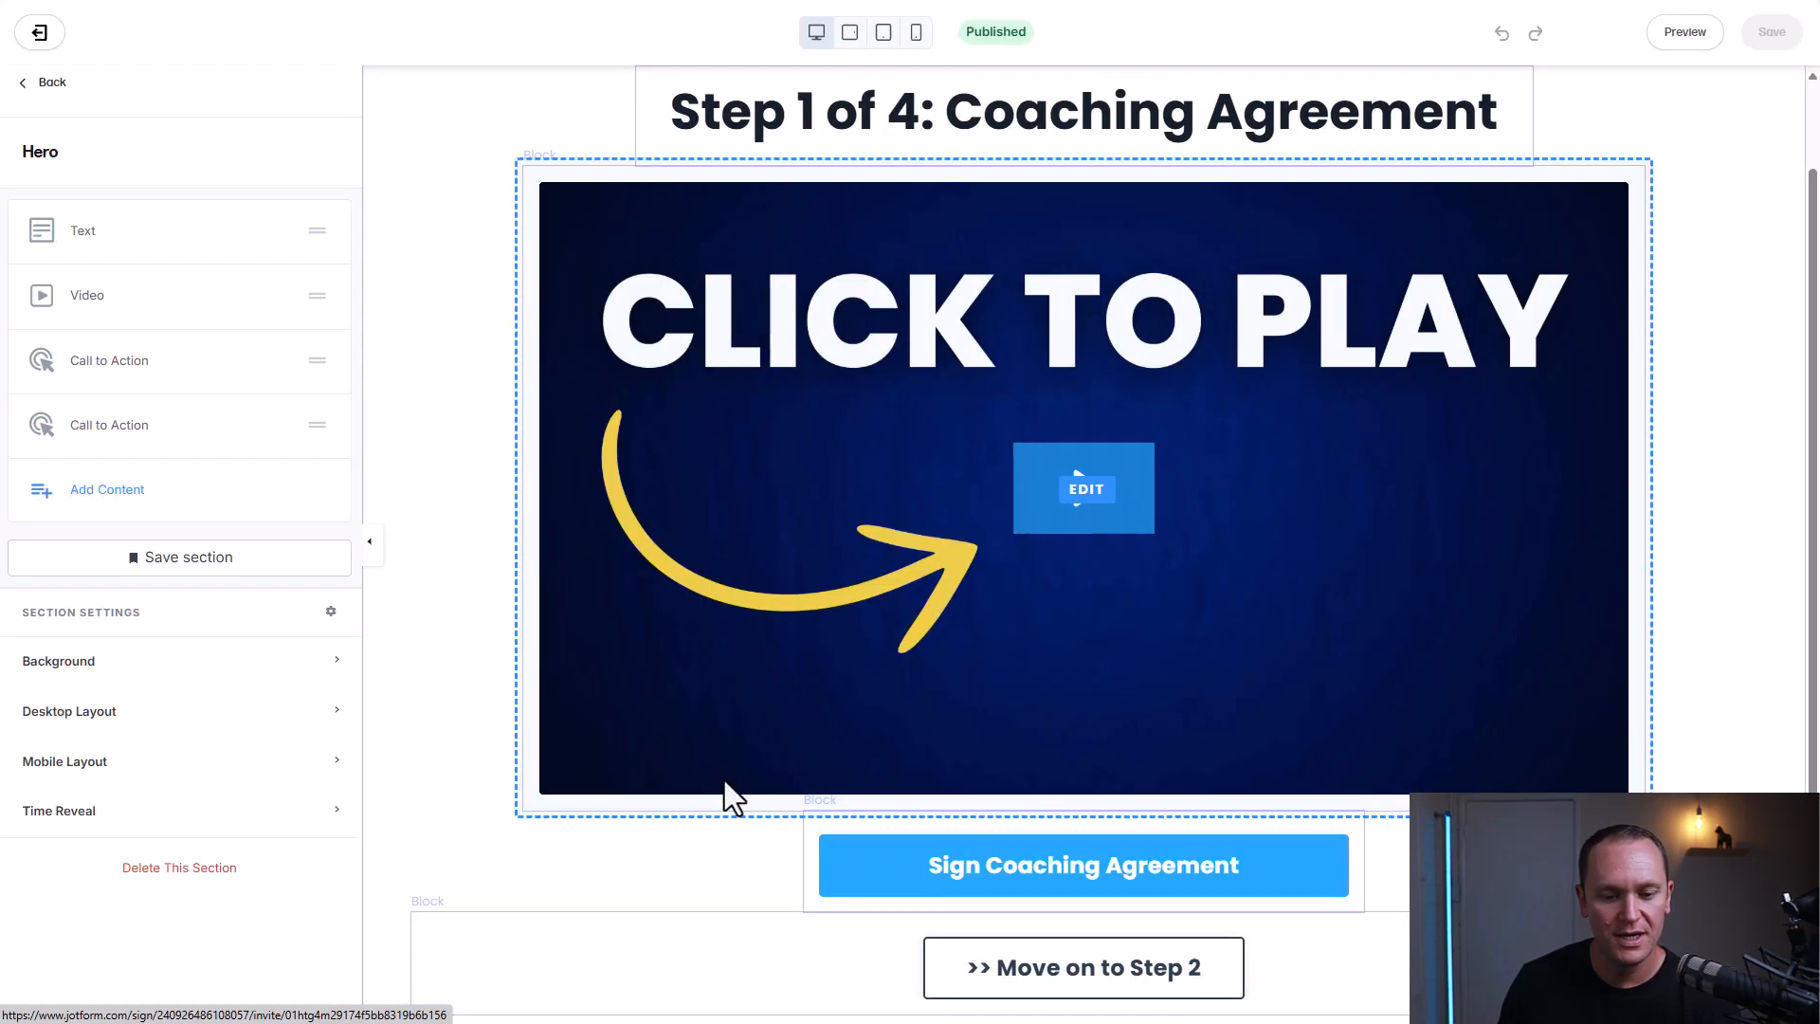
- Examine the button actions of the Move on to Step 2 and Sign Coaching Agreement call-to-action blocks in the page editor
scroll(824, 834, "down", 1)
left_click(949, 896)
scroll(131, 438, "up", 5)
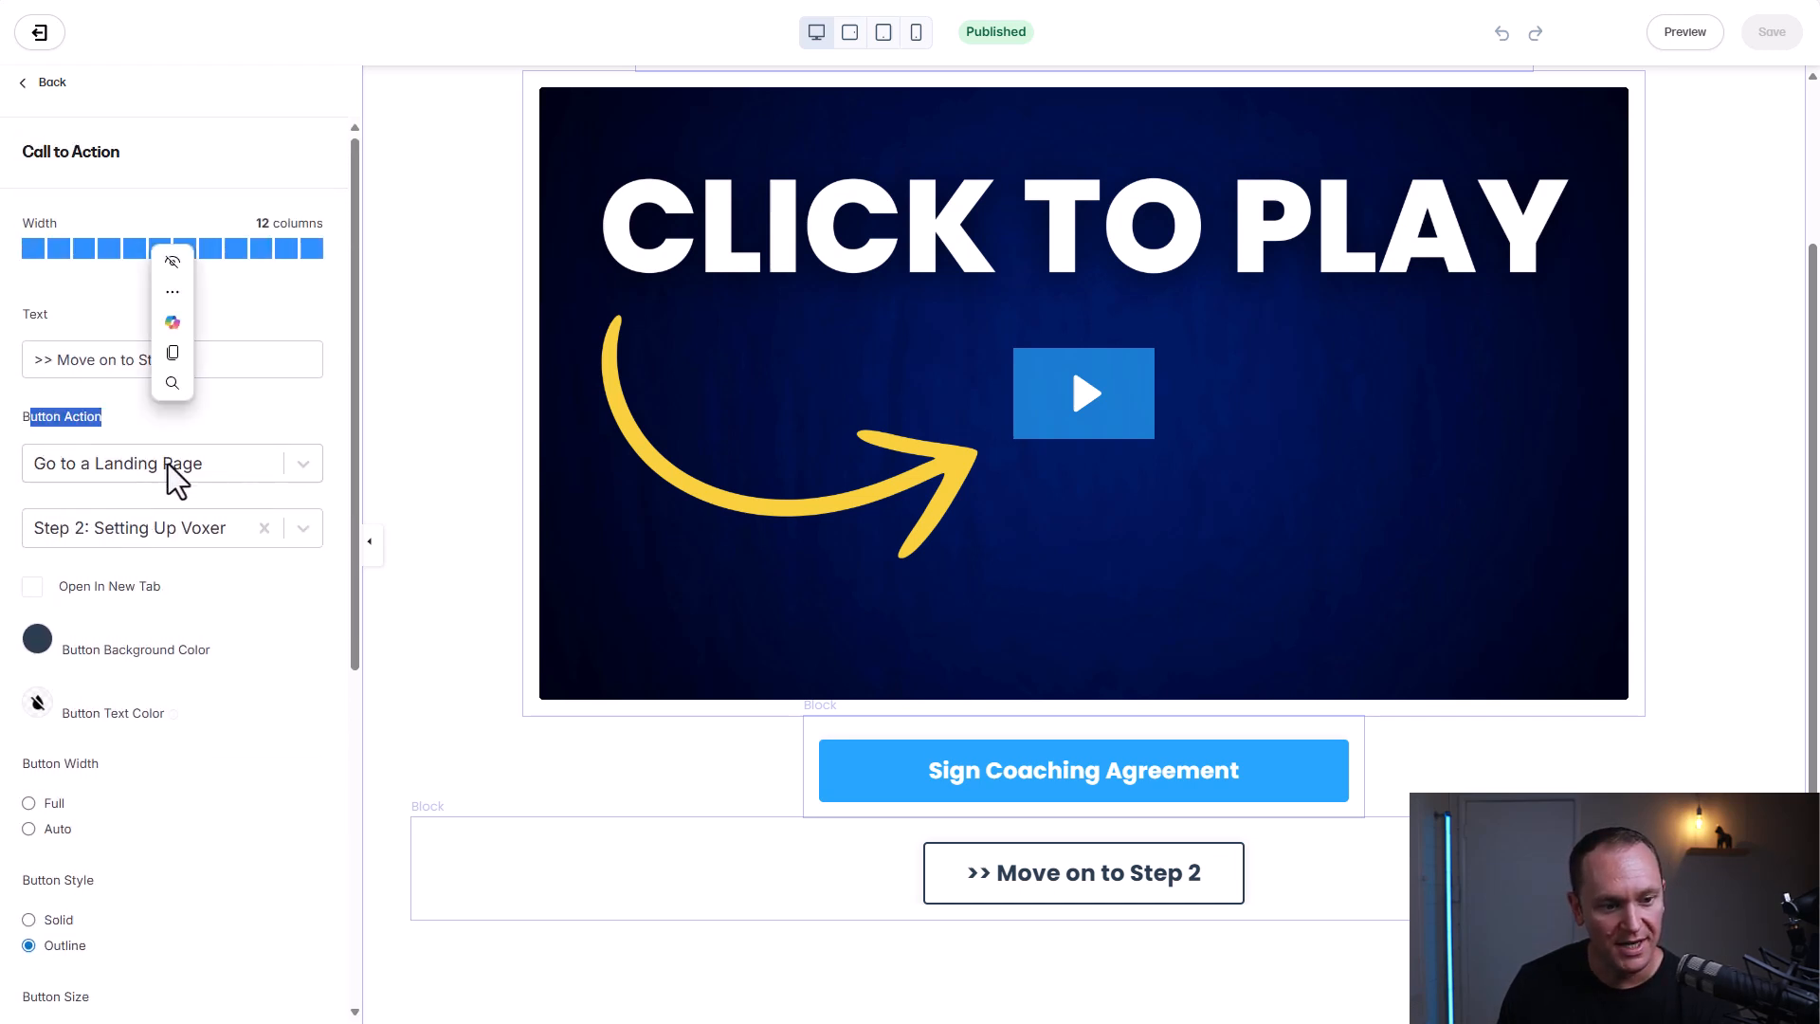
left_click(267, 424)
left_click(879, 814)
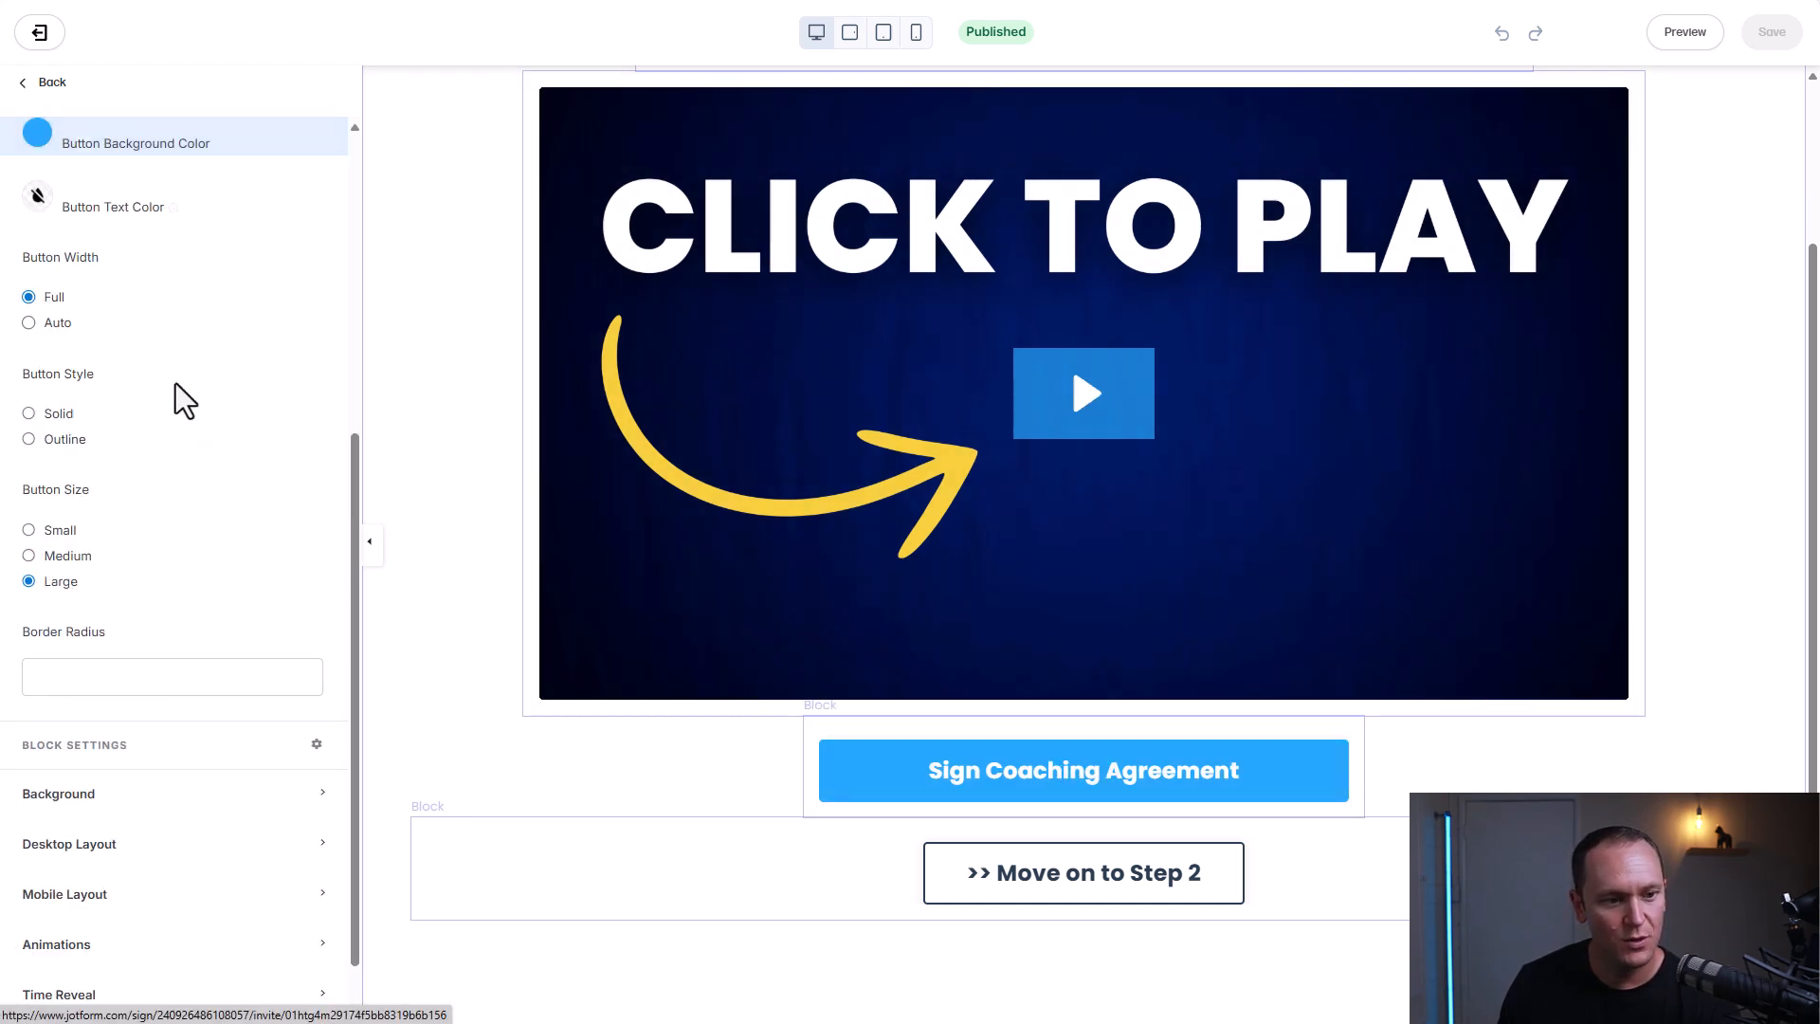
scroll(175, 408, "up", 5)
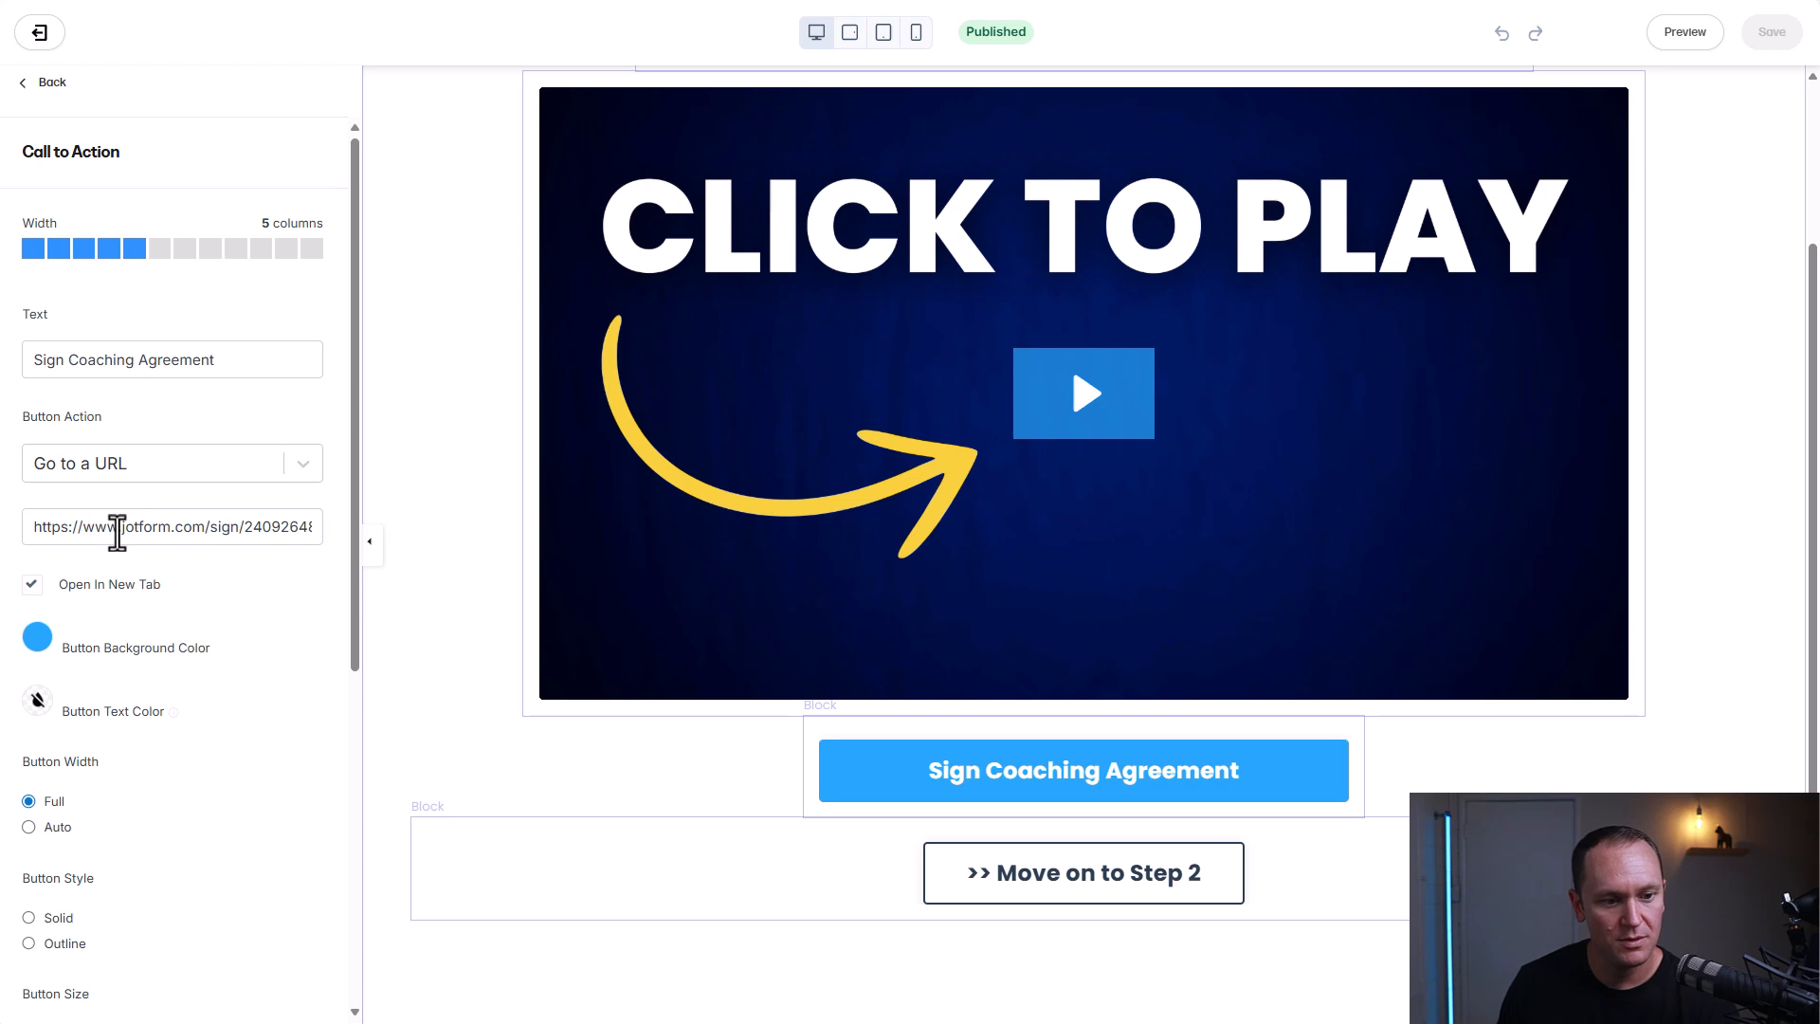
left_click(933, 889)
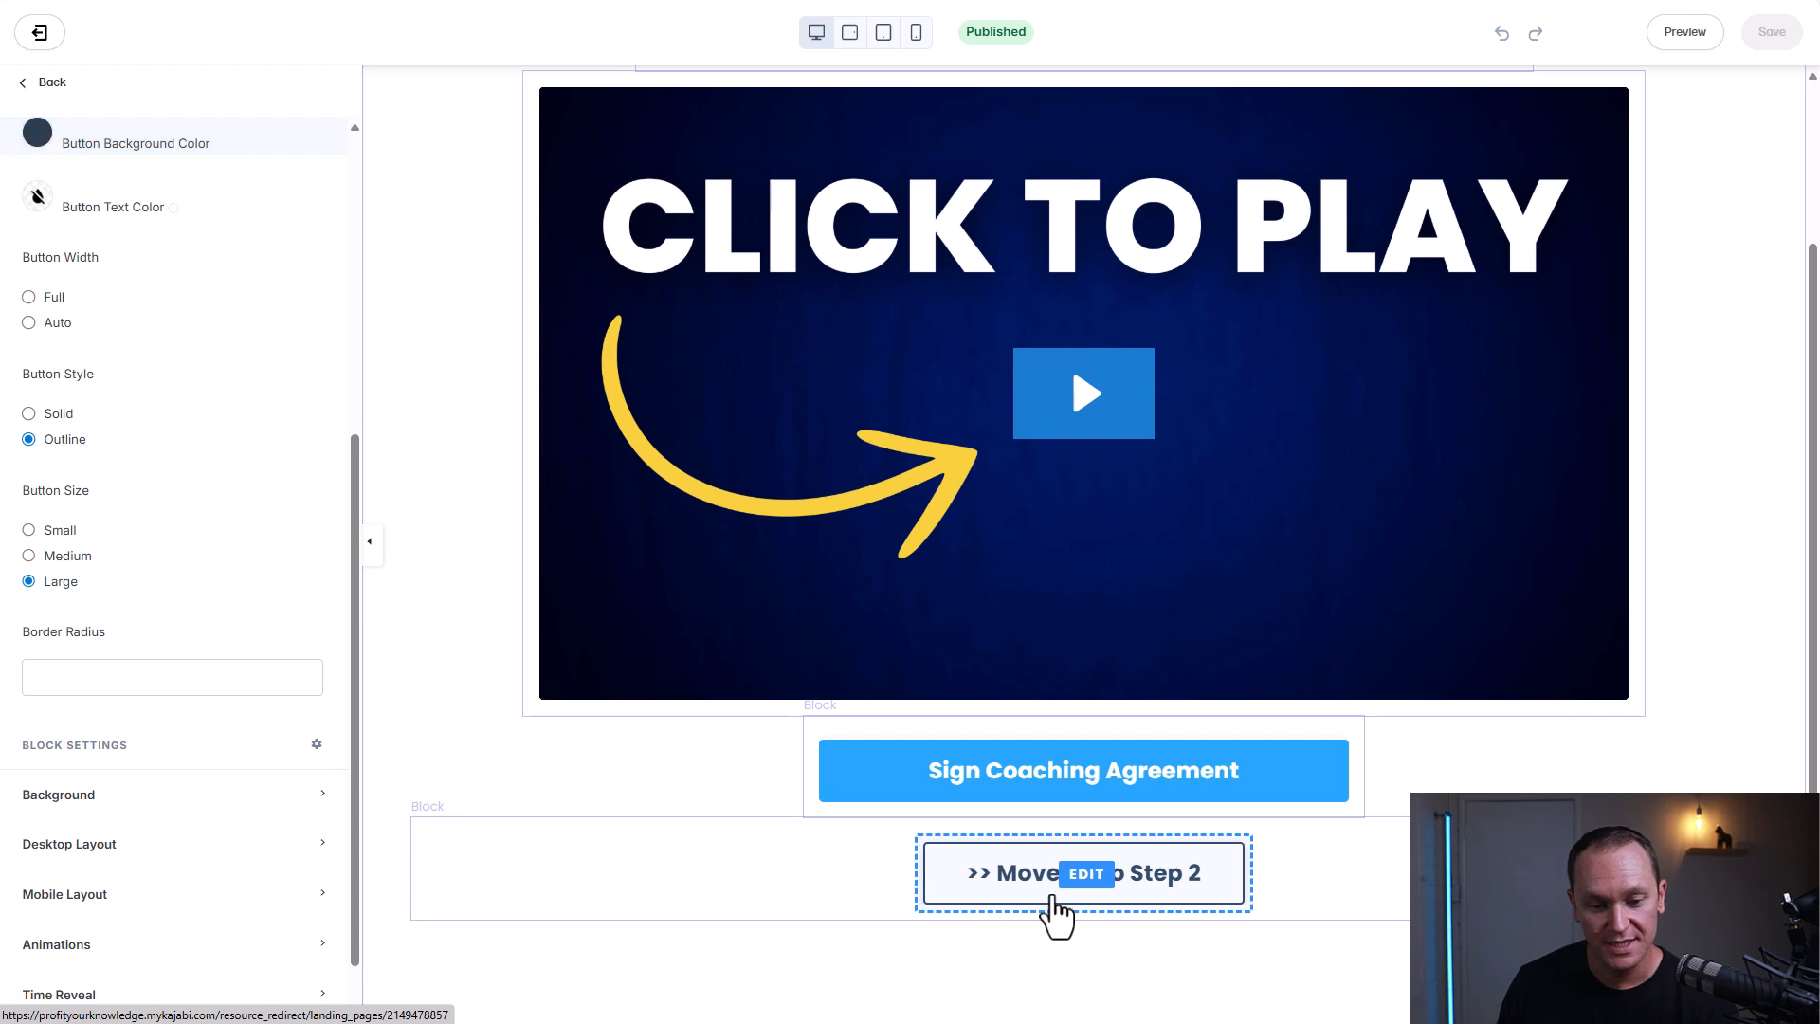
left_click(54, 414)
left_click(60, 440)
scroll(143, 531, "up", 5)
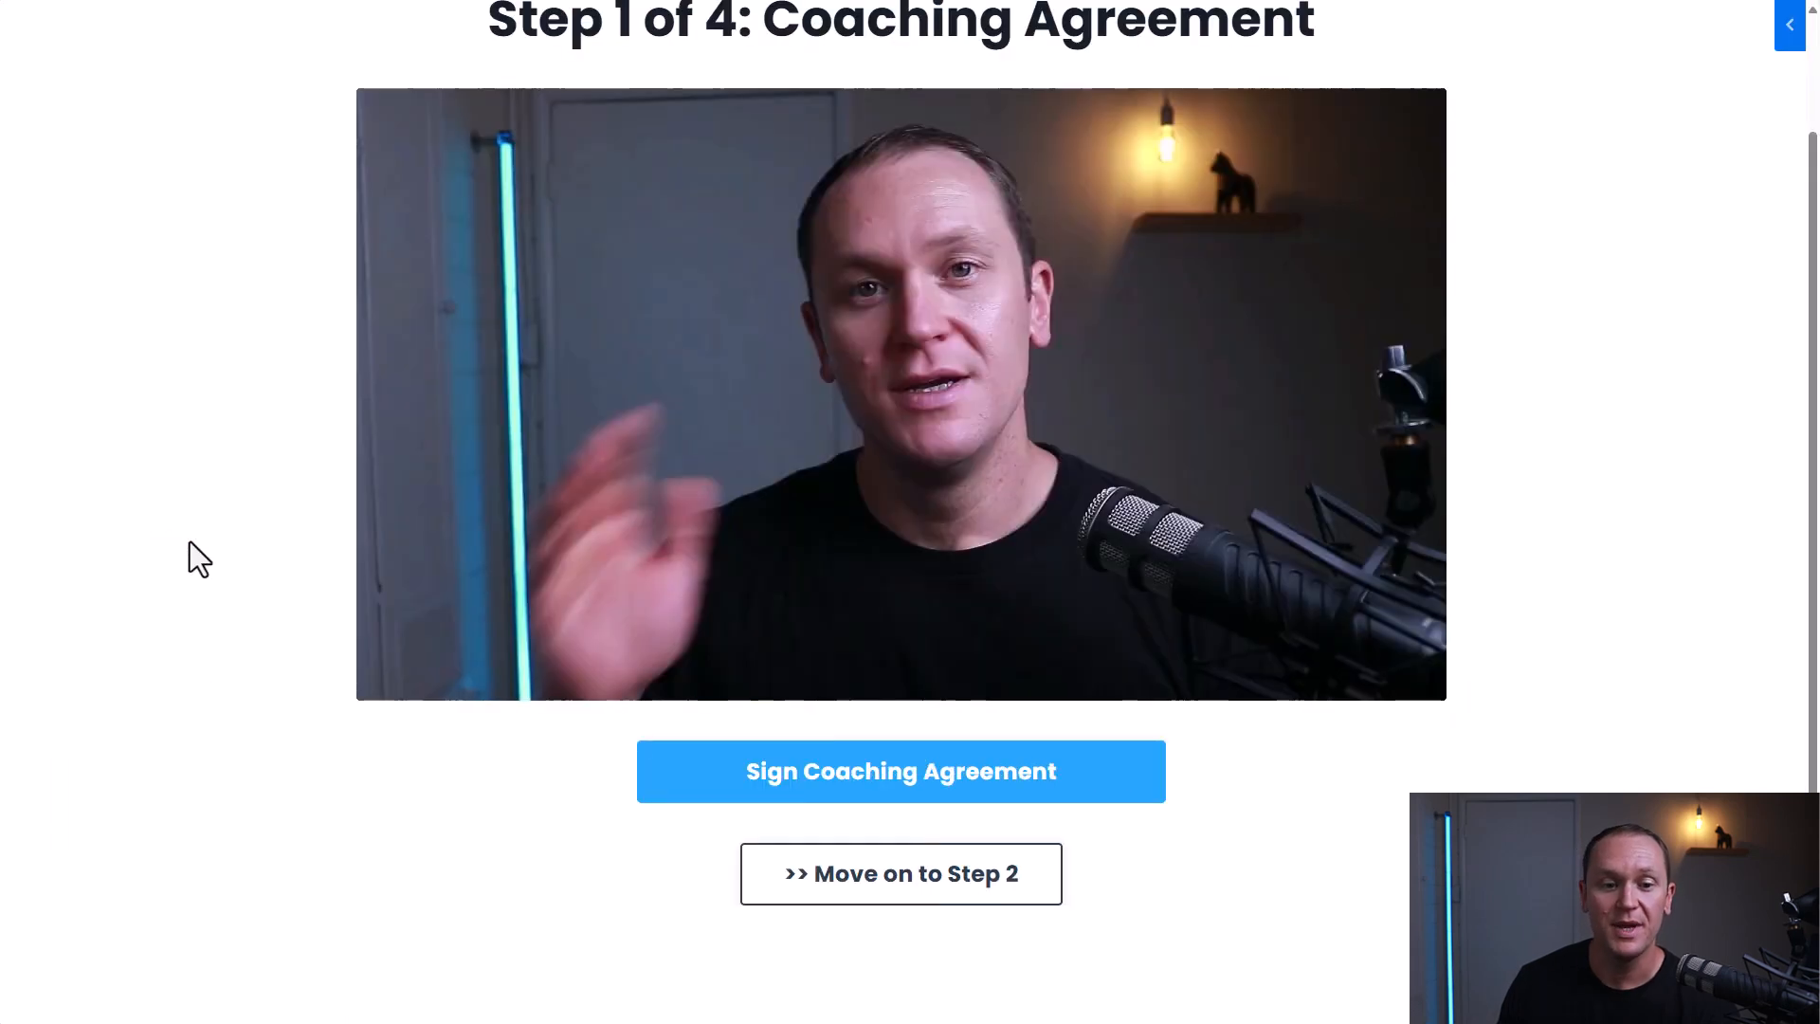
- Follow the previewed page's link to Step 2 of 4: Setting Up Voxer, play its video, skim the timeline and pause it
left_click(761, 896)
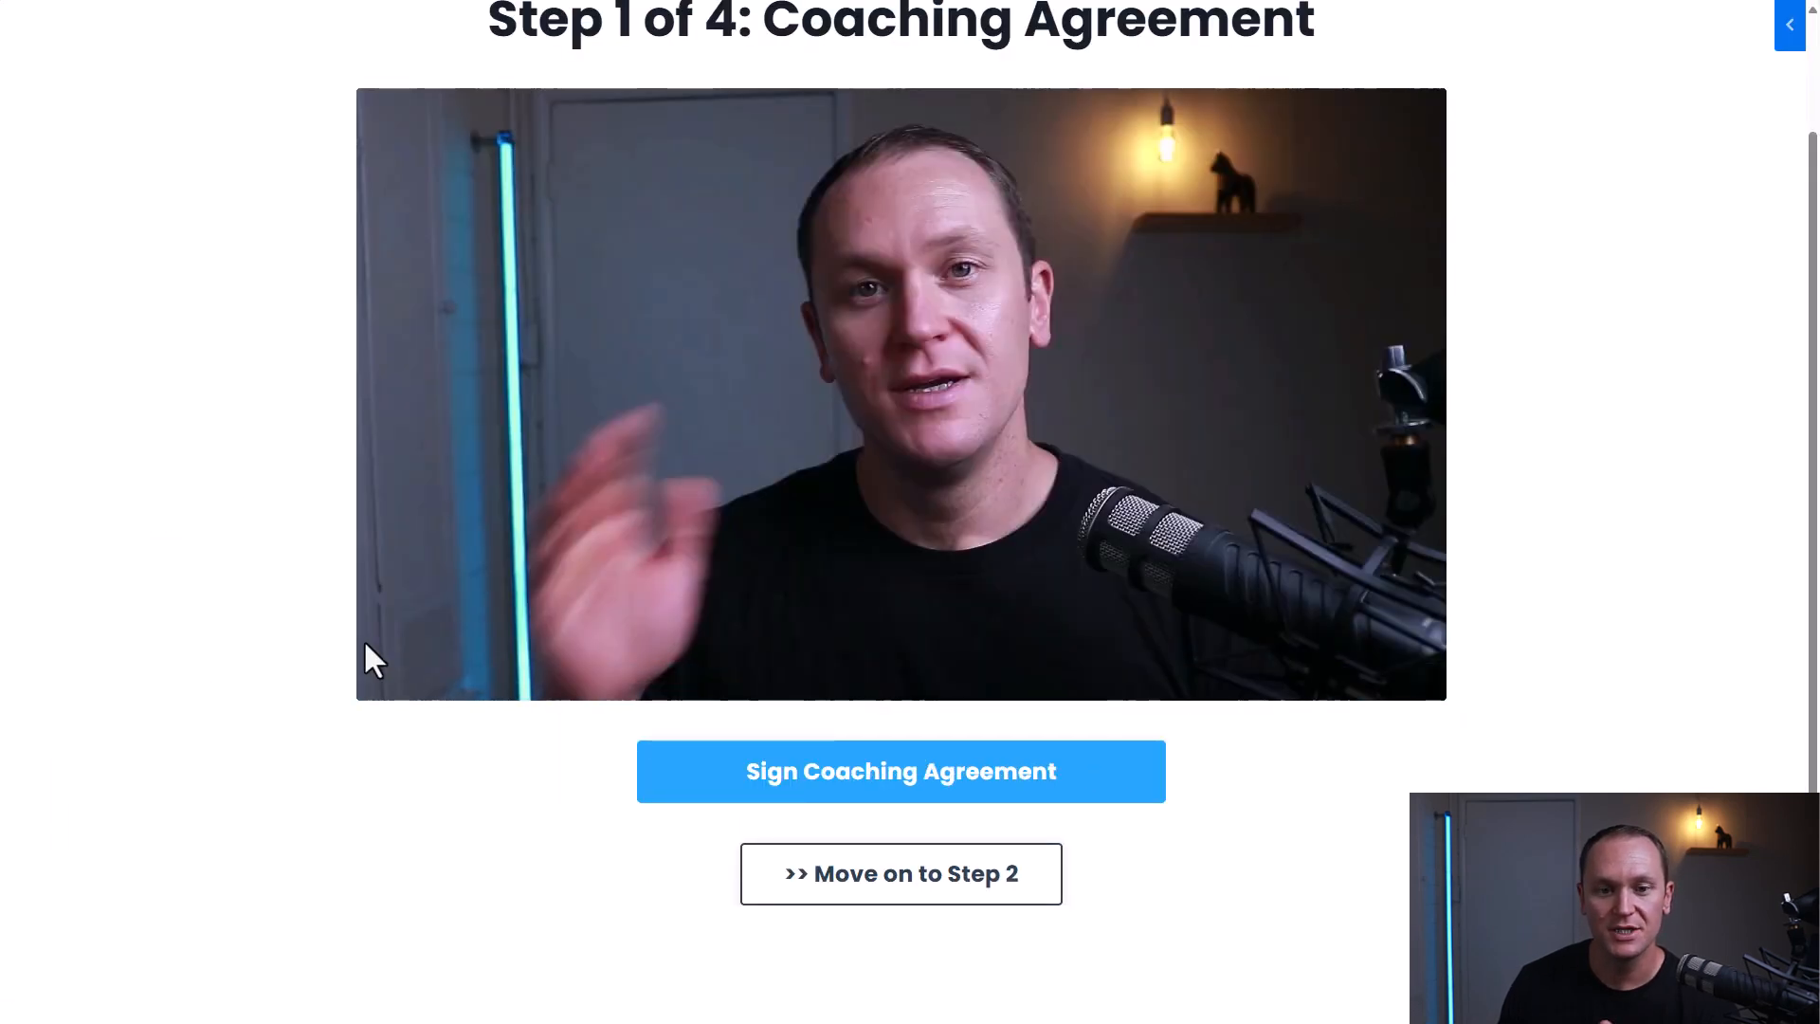
scroll(293, 276, "down", 1)
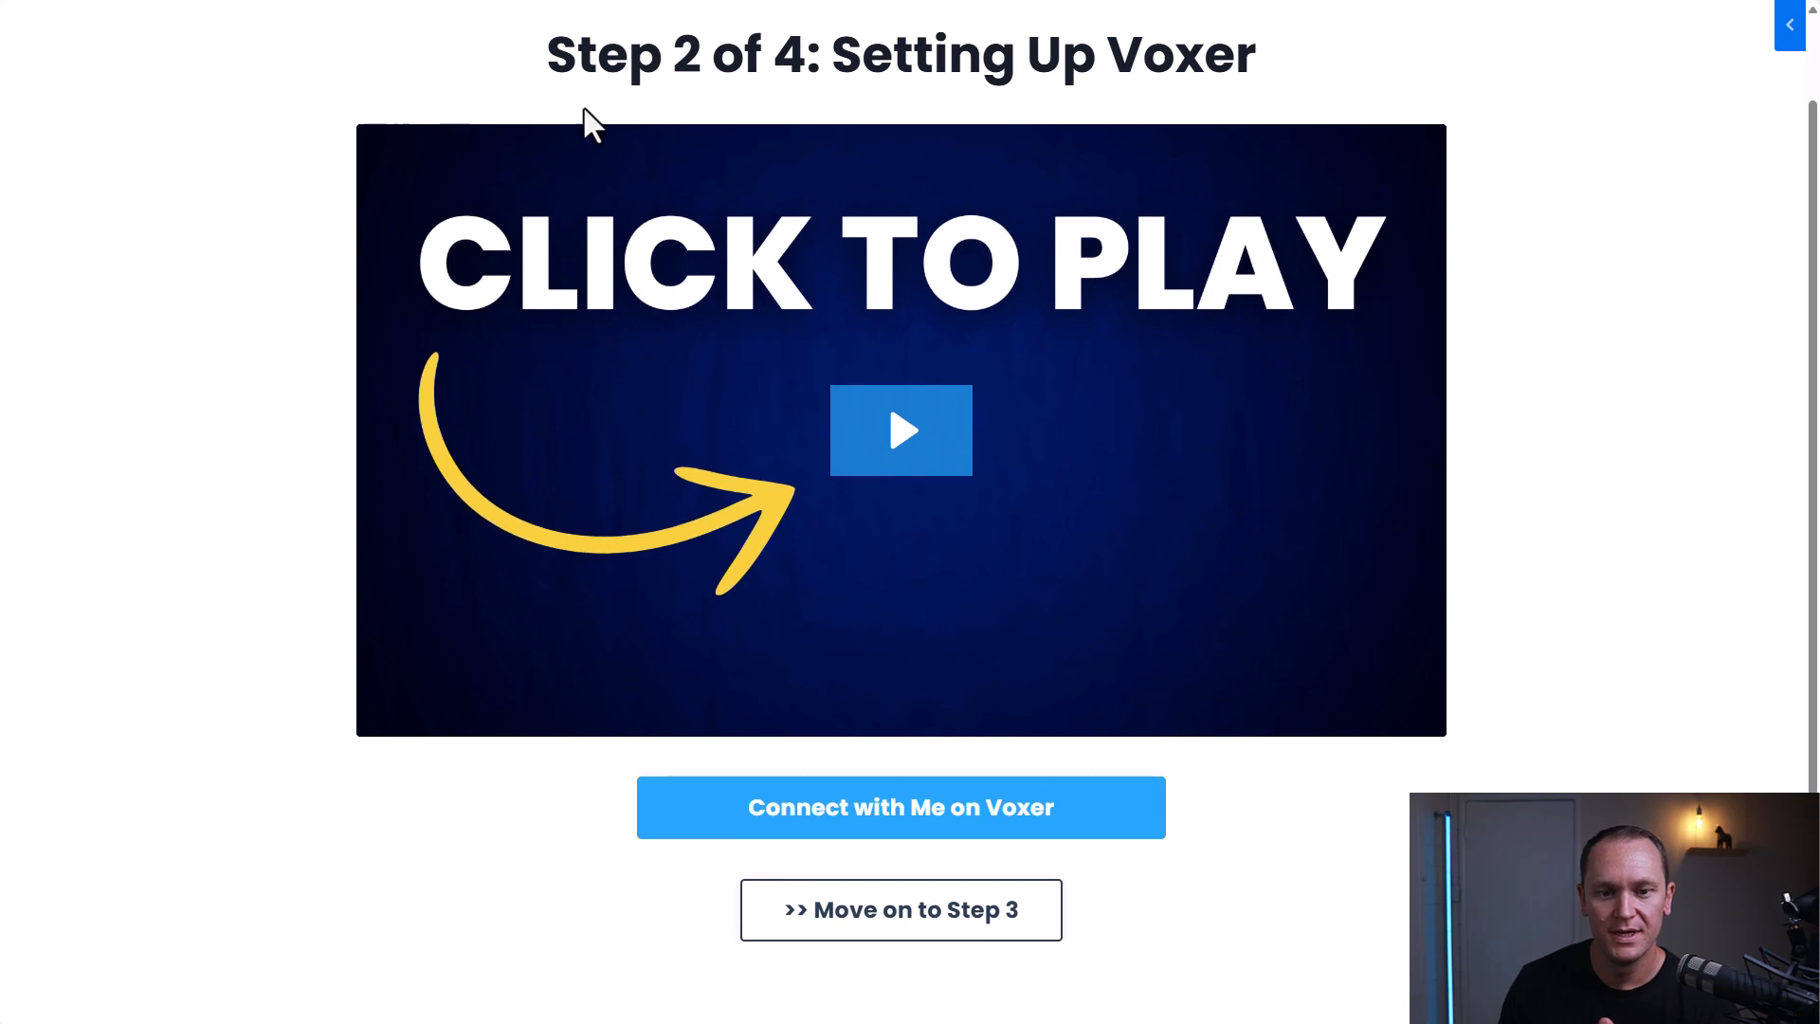
left_click(831, 436)
left_click_drag(495, 718, 1321, 719)
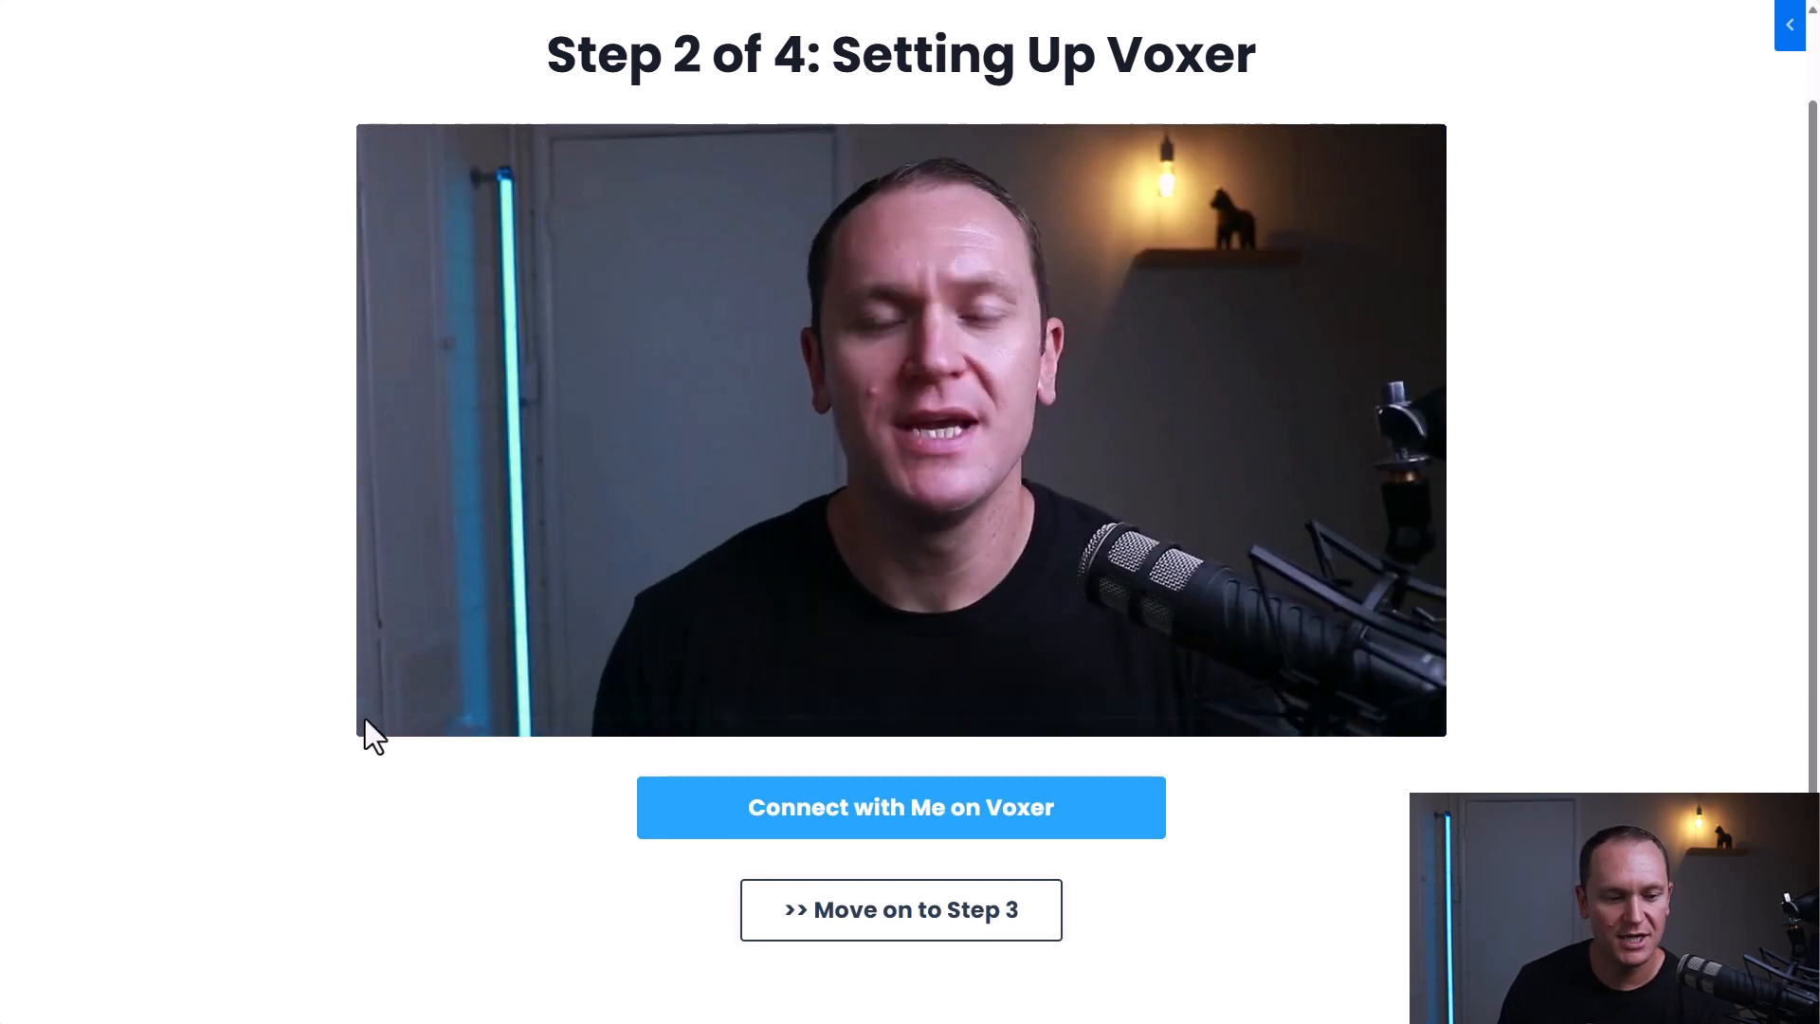
left_click(372, 719)
scroll(189, 379, "down", 1)
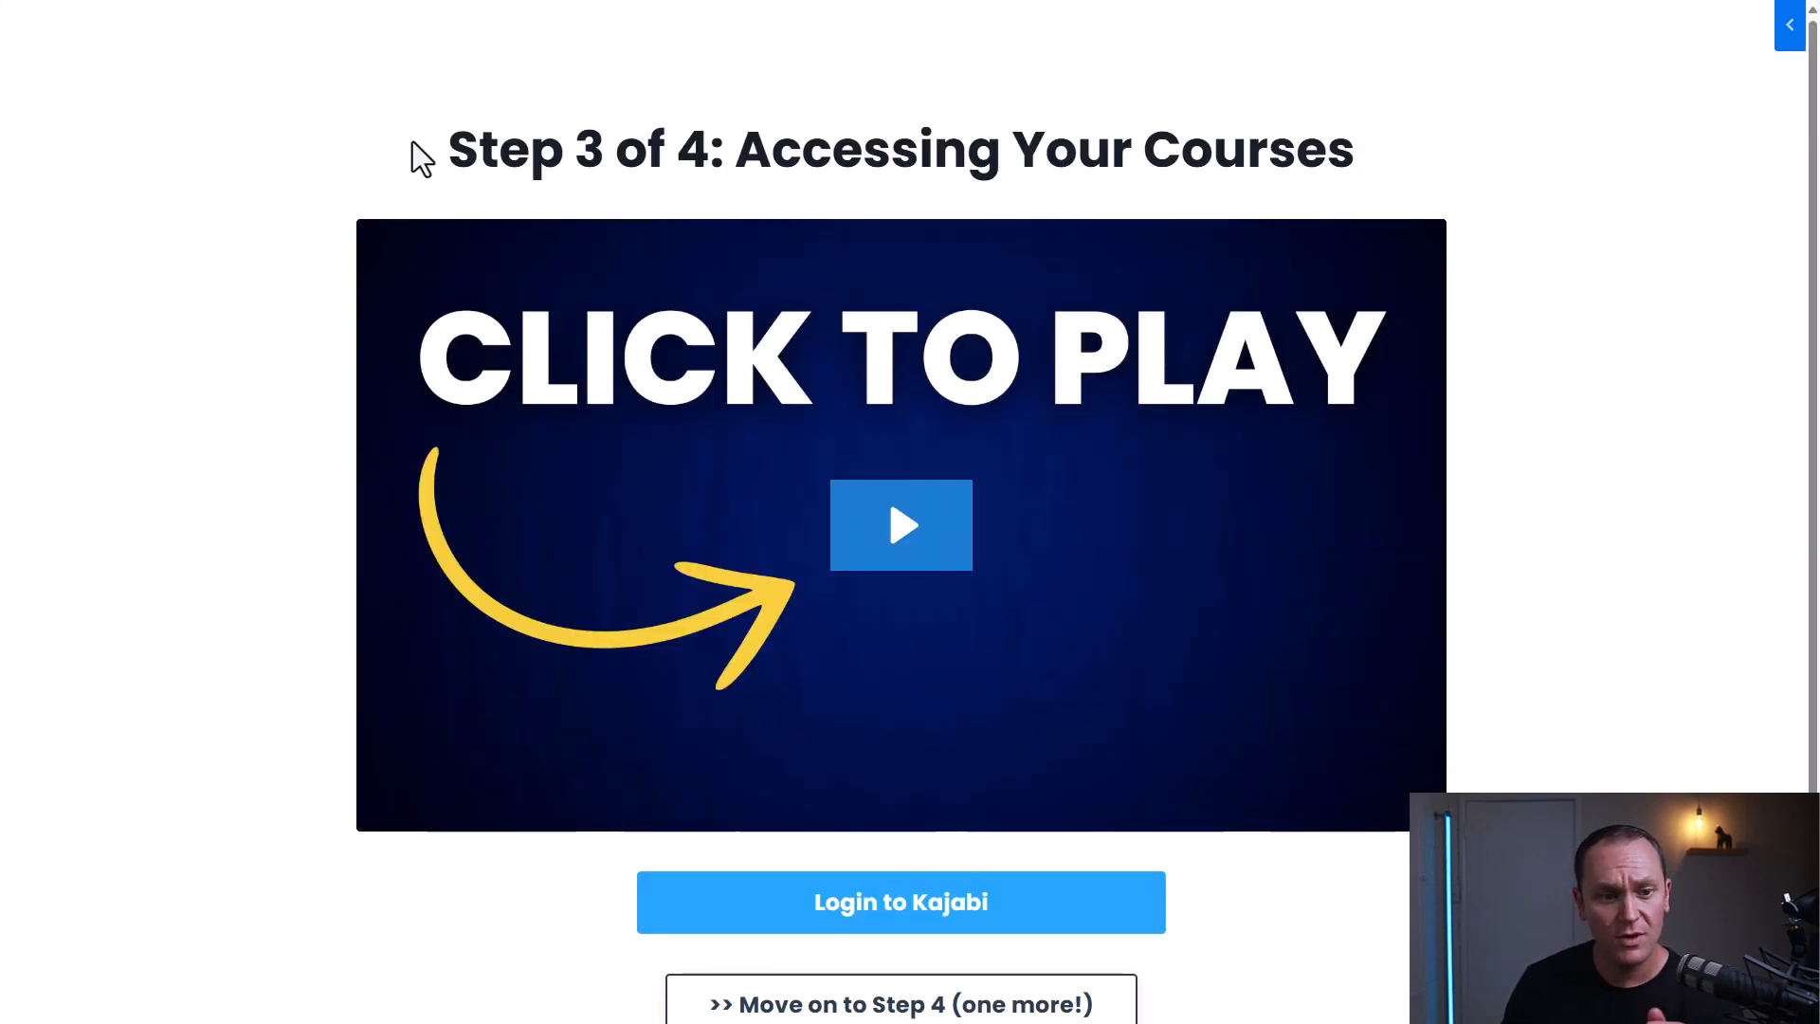
- Review the Step 3 of 4: Accessing Your Courses and Step 4 of 4: Book Your First Session pages
left_click_drag(410, 152, 1438, 163)
left_click(1543, 420)
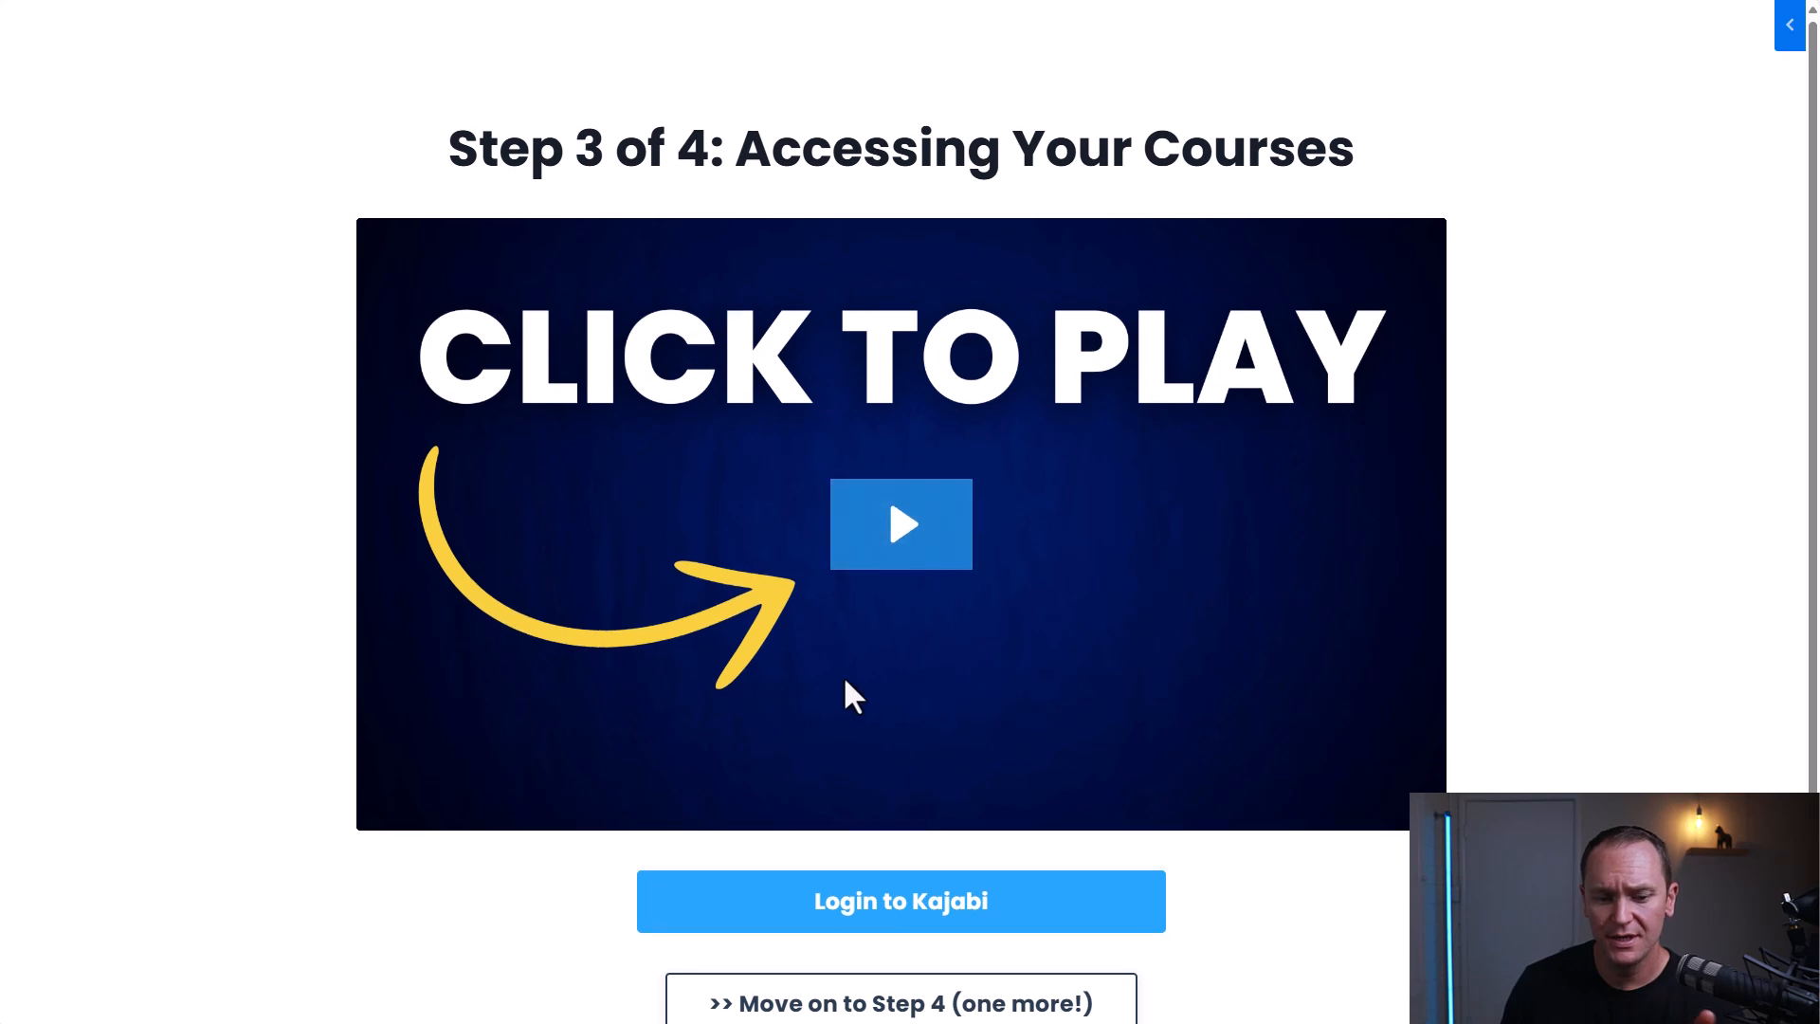
scroll(845, 691, "down", 1)
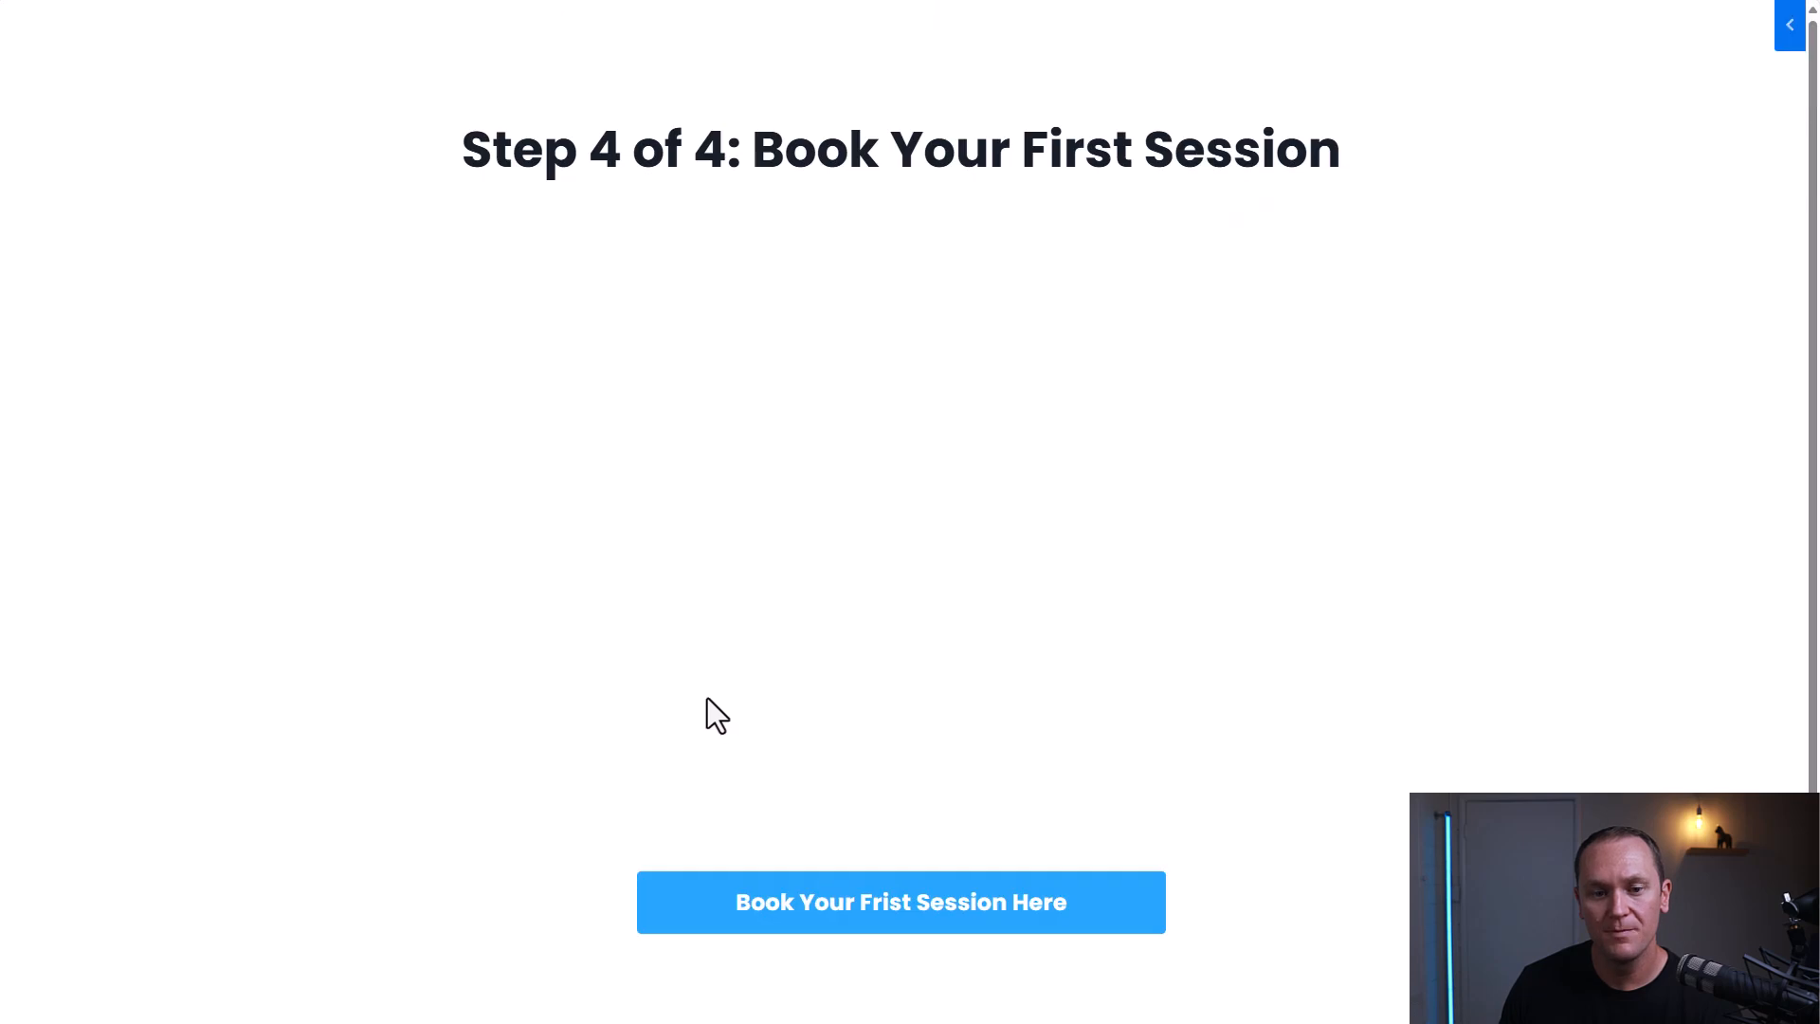
scroll(906, 868, "down", 1)
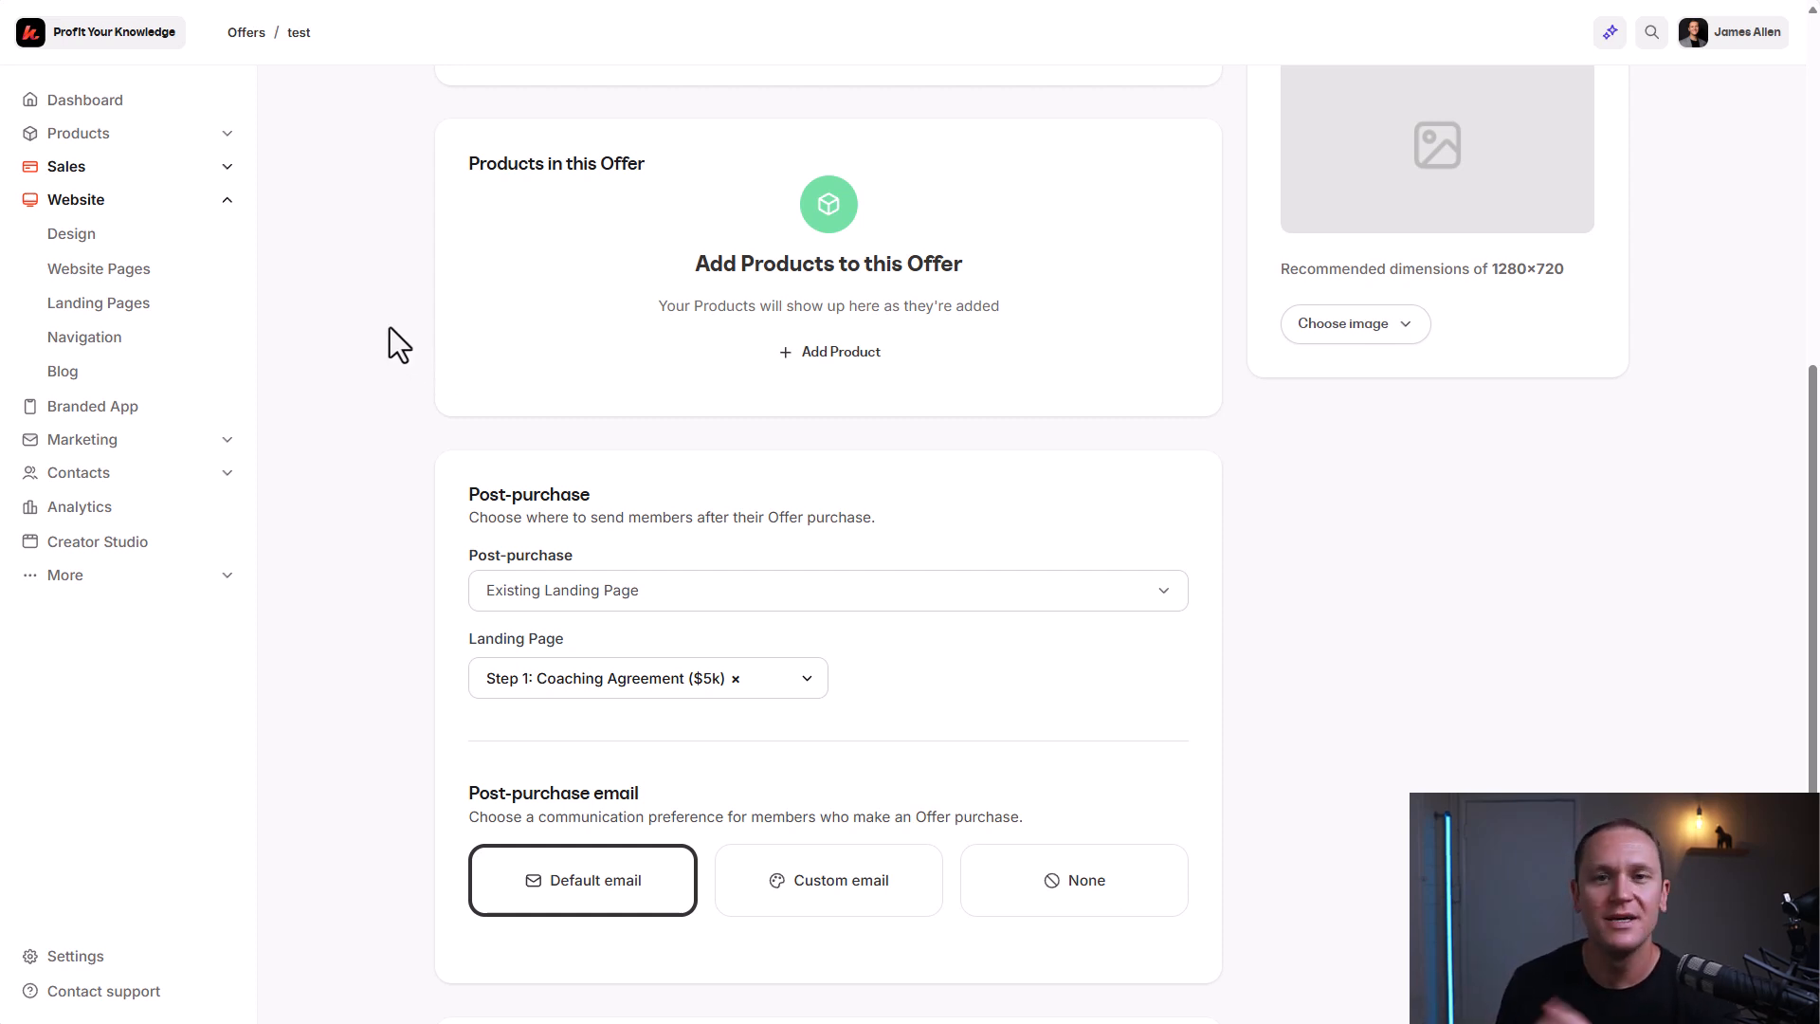
- Add an automation to the test offer that sends an email to the person when the offer is purchased
scroll(367, 362, "down", 3)
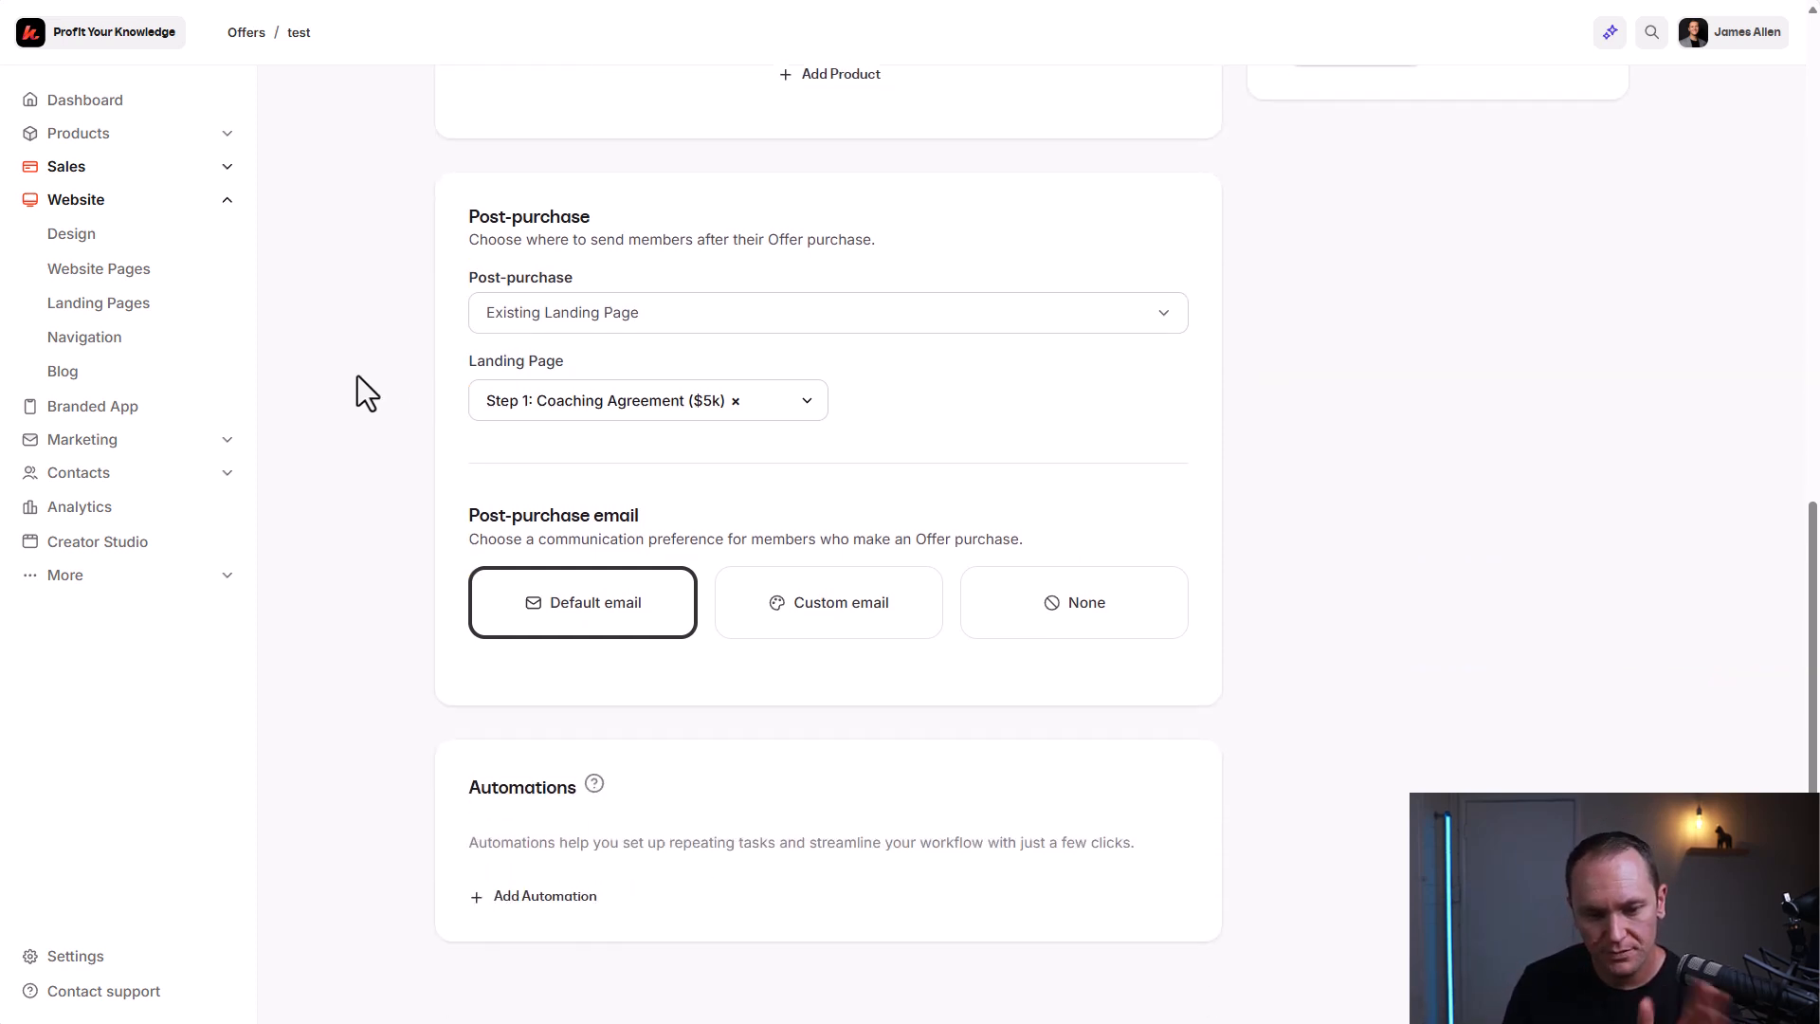
left_click(478, 899)
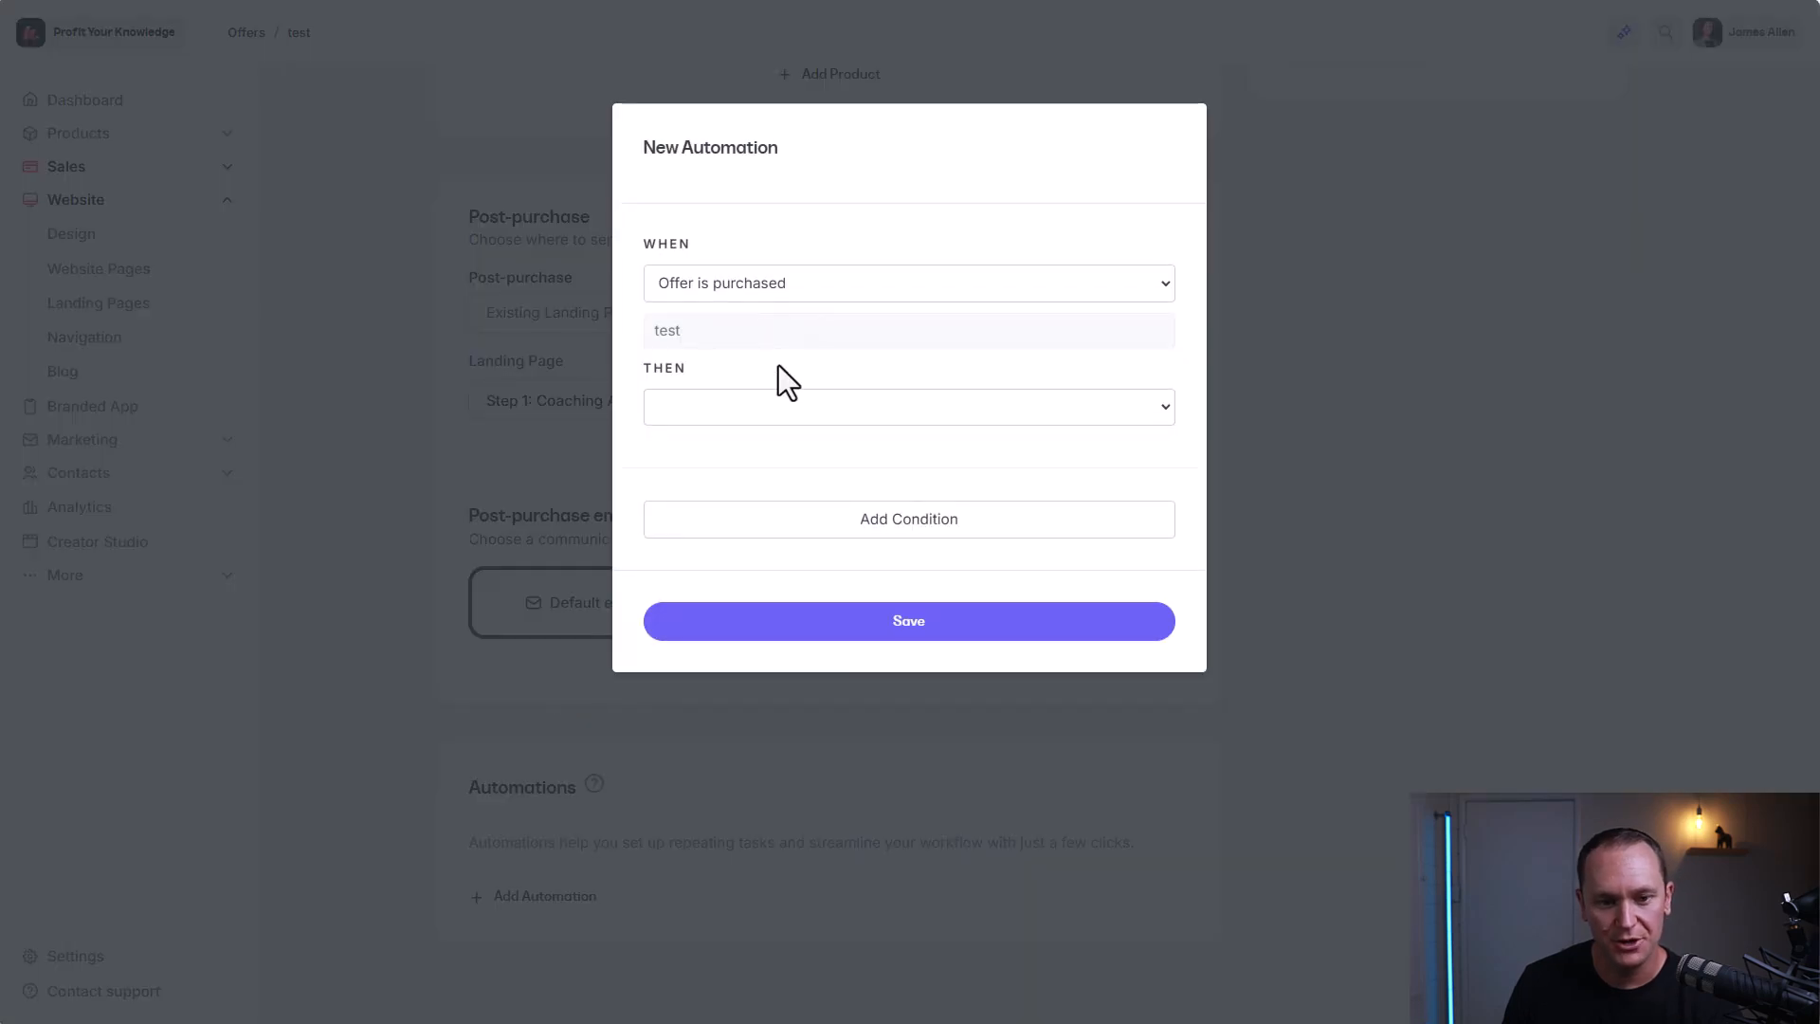
double_click(665, 245)
left_click(1026, 191)
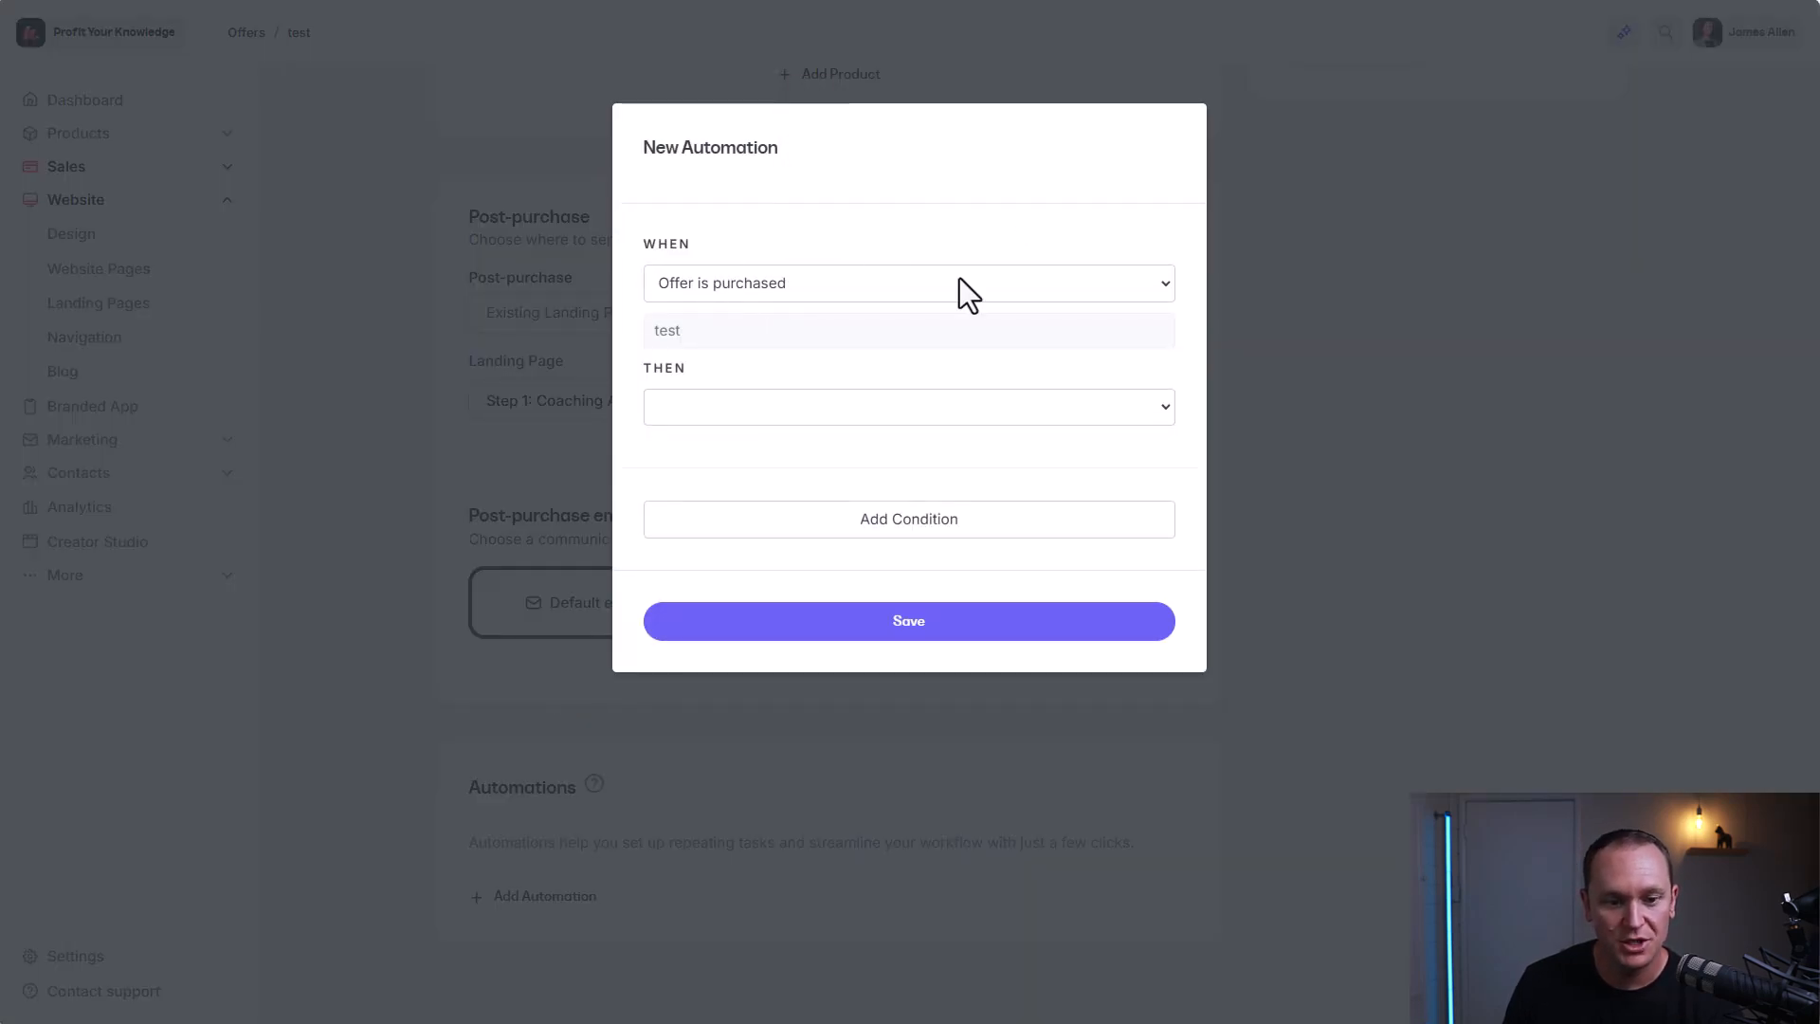
left_click(802, 413)
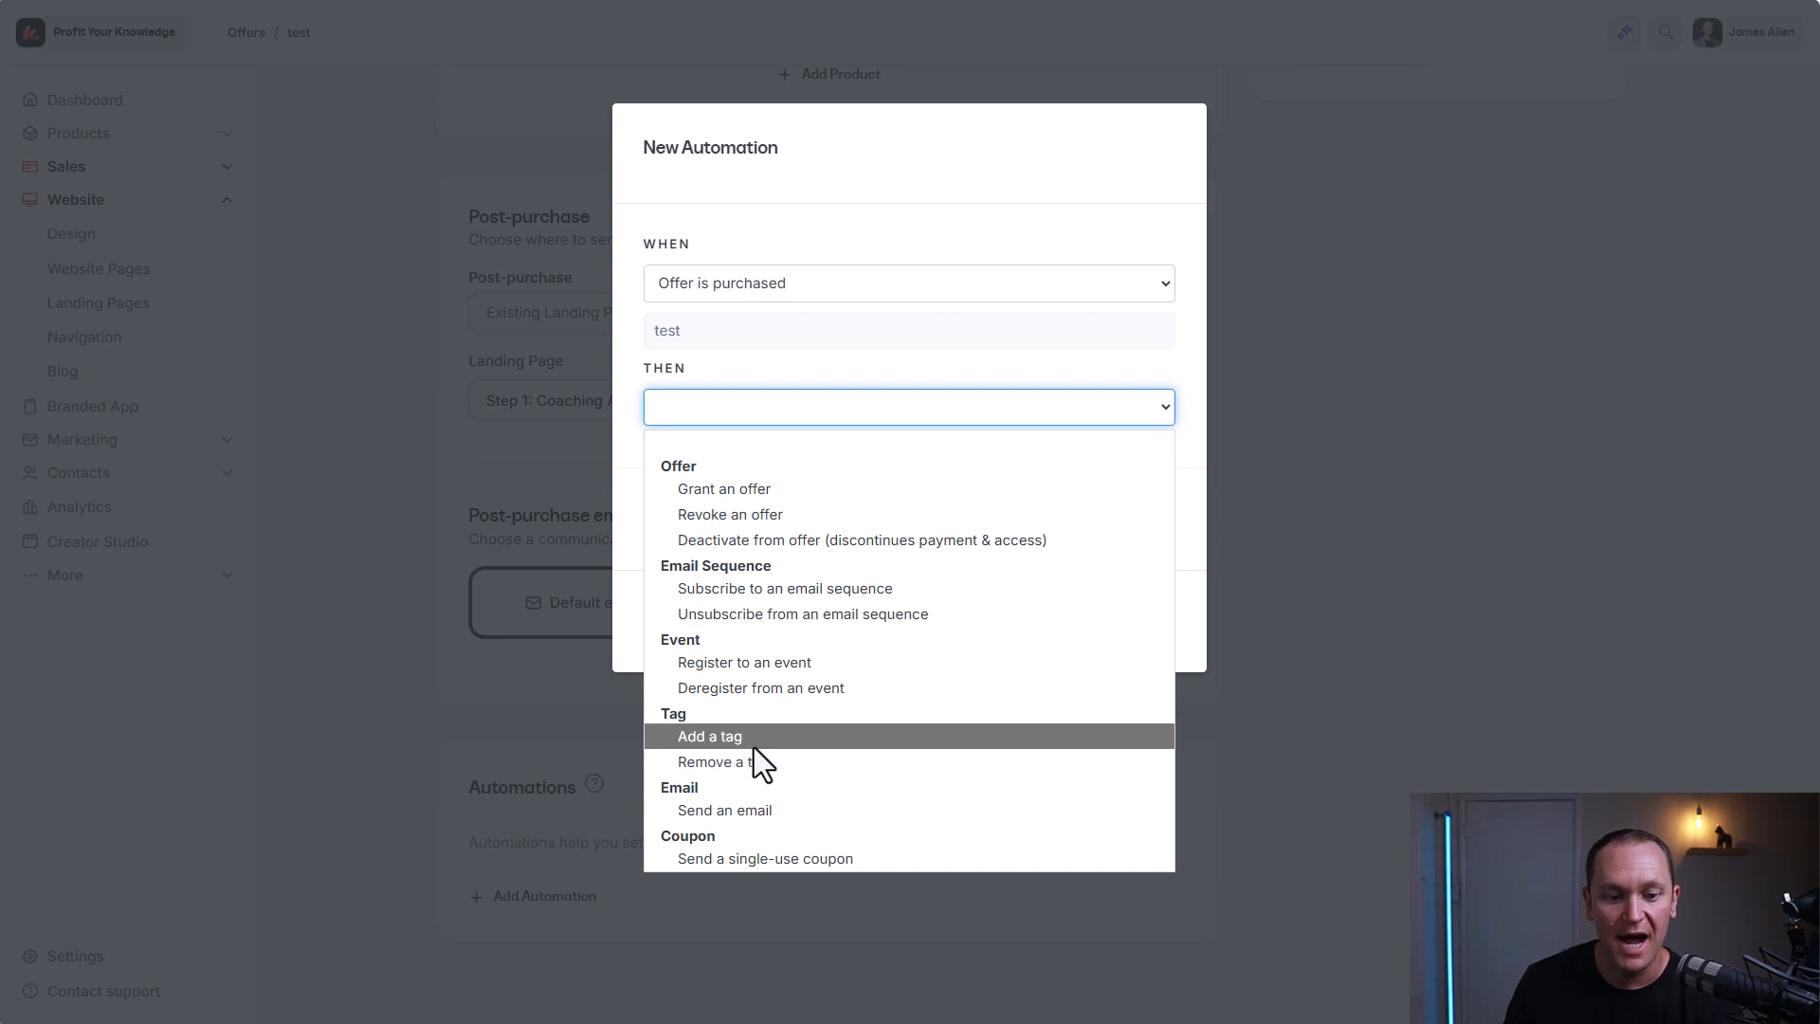
left_click(778, 807)
scroll(824, 517, "down", 3)
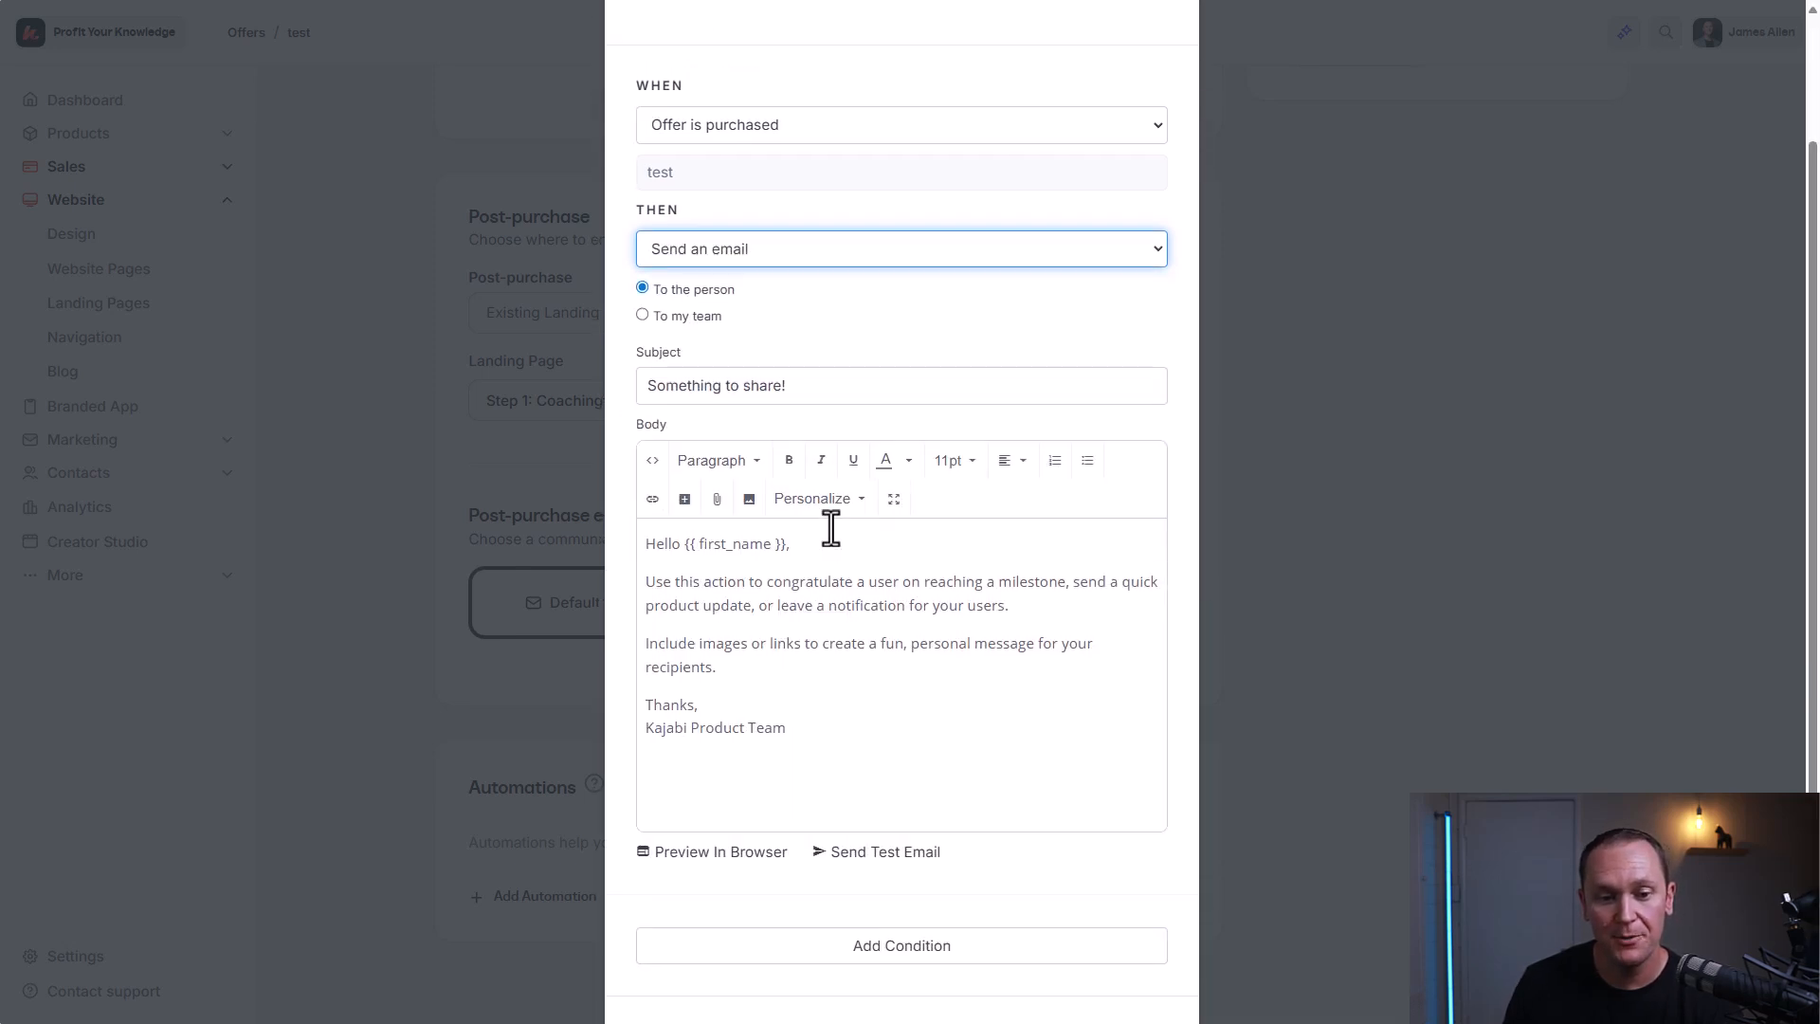
left_click_drag(805, 281, 635, 283)
left_click(1005, 226)
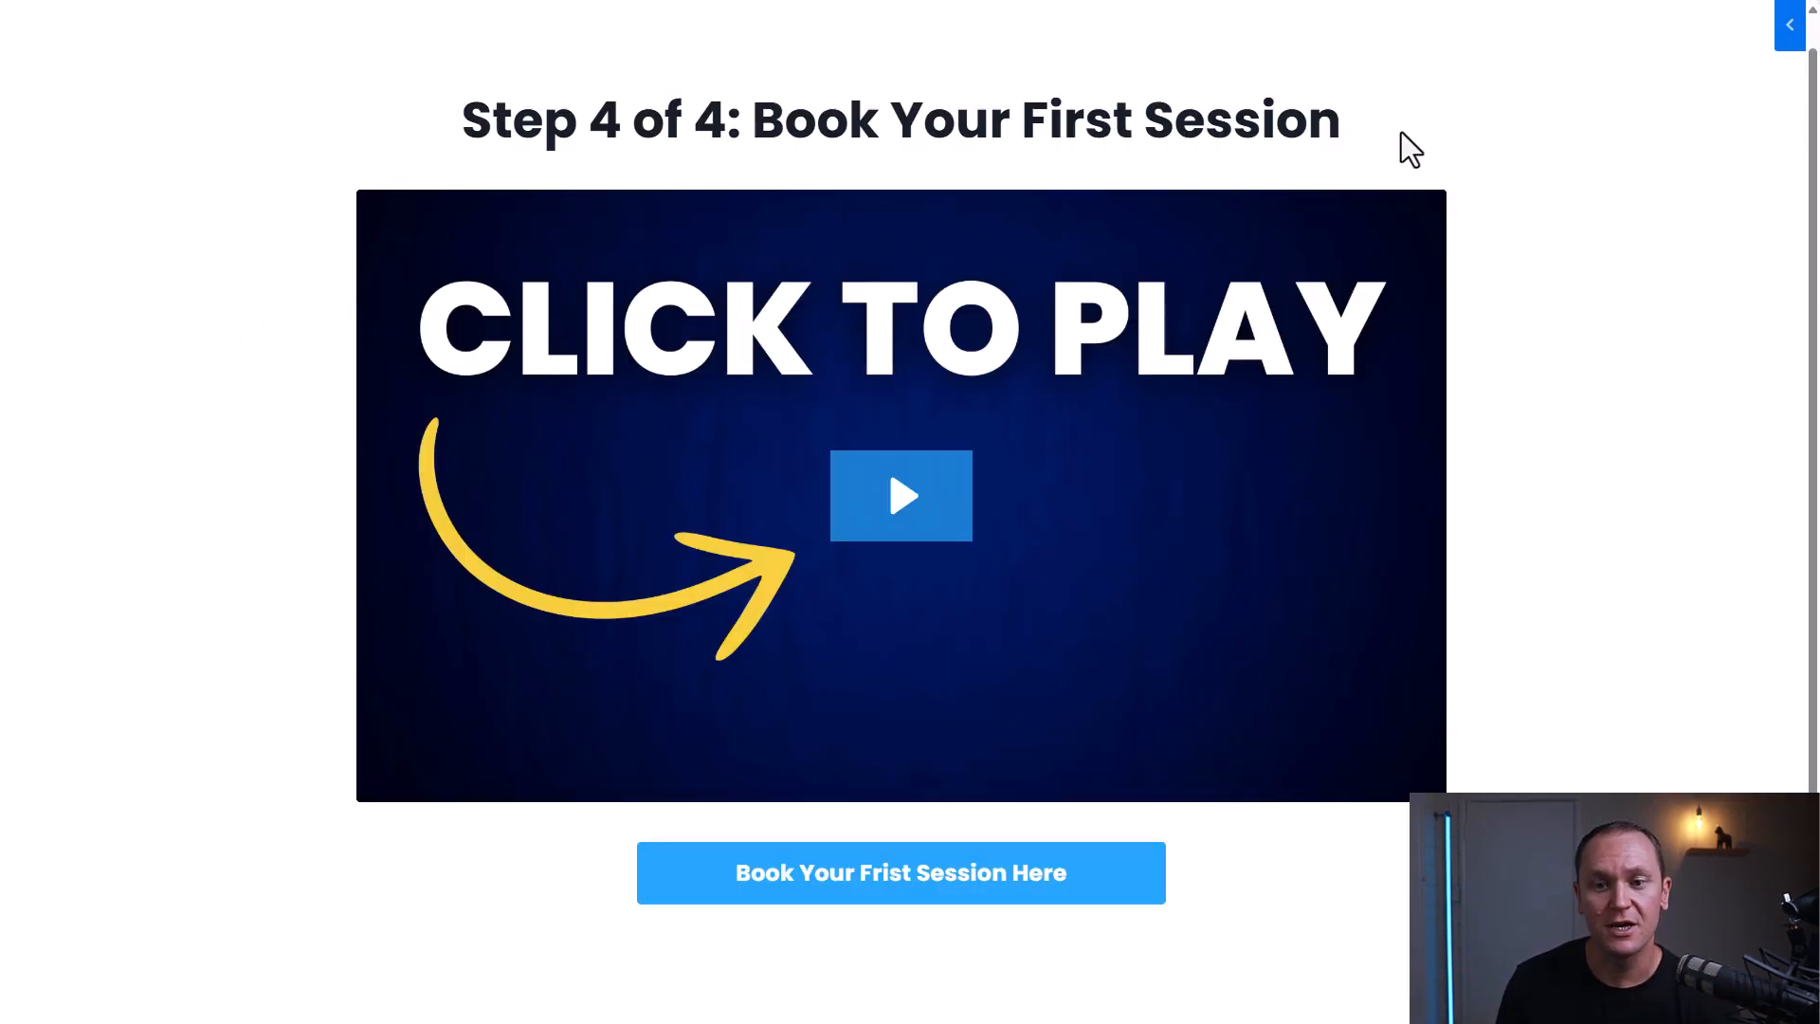
- Revisit the Step 4 of 4: Book Your First Session page preview and highlight its heading
mouse_move(1393, 142)
left_mouse_down()
mouse_move(457, 120)
mouse_move(1368, 130)
left_mouse_up()
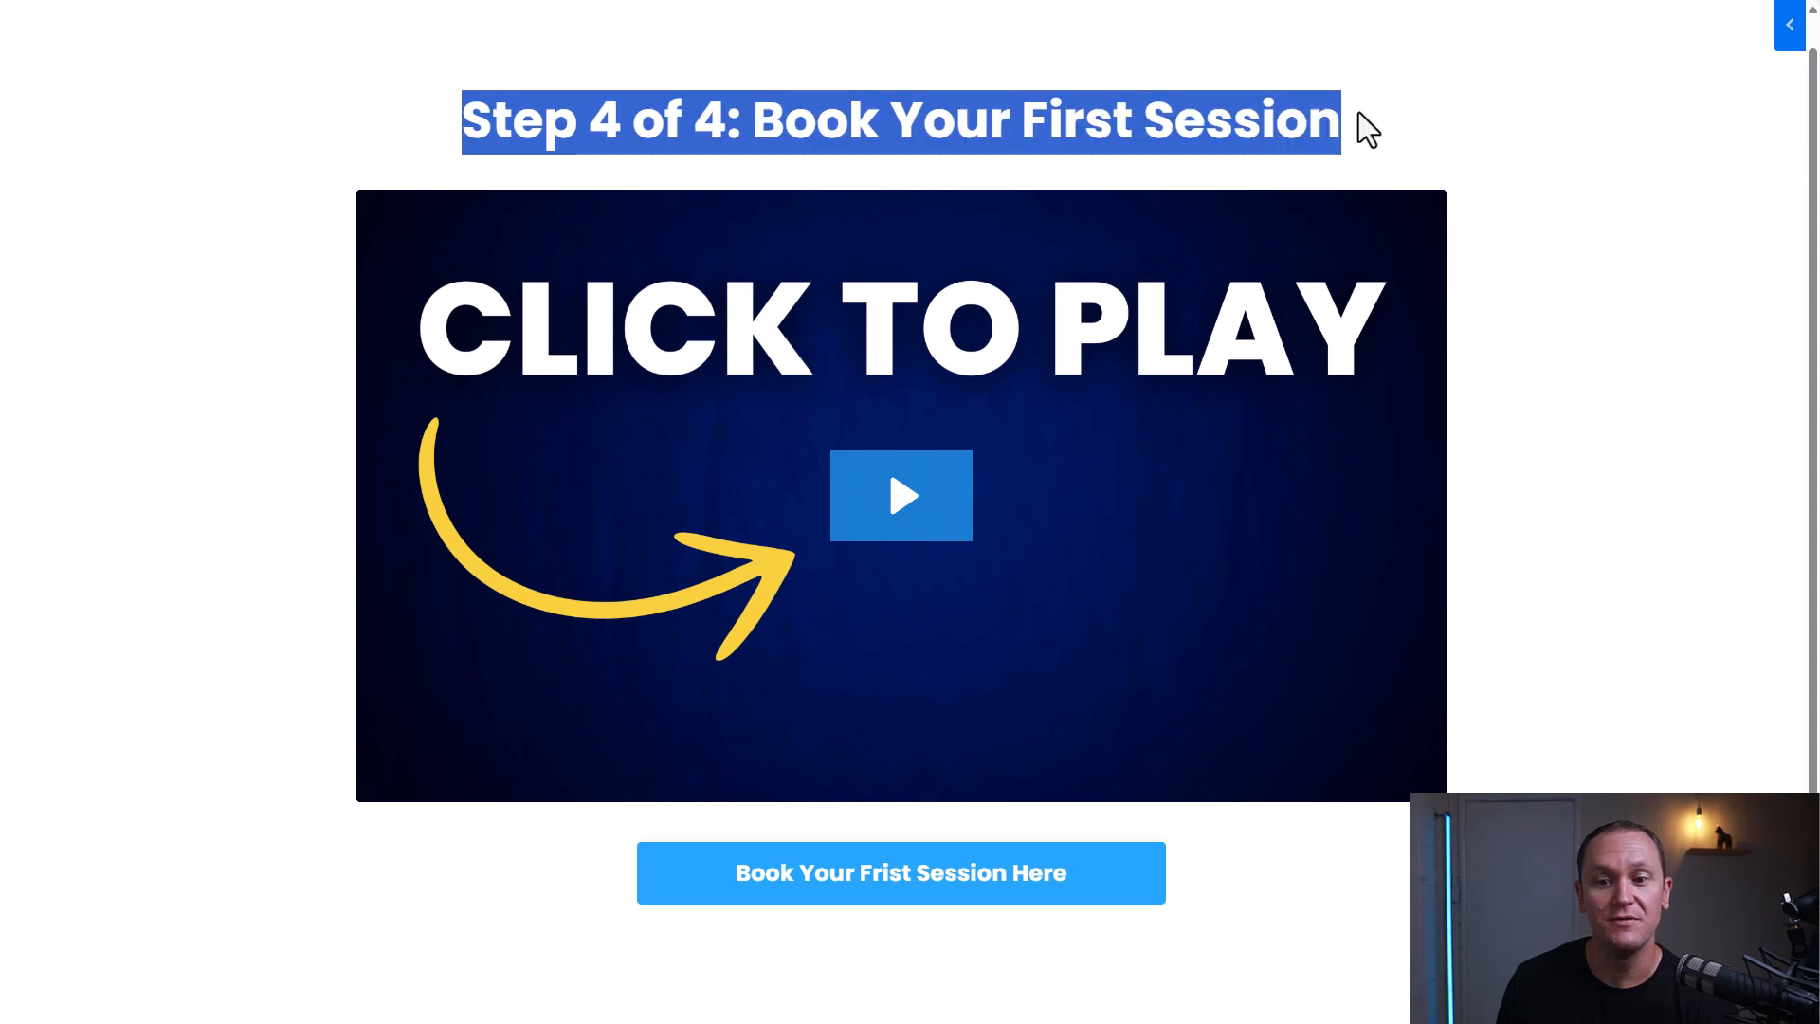
left_click(167, 188)
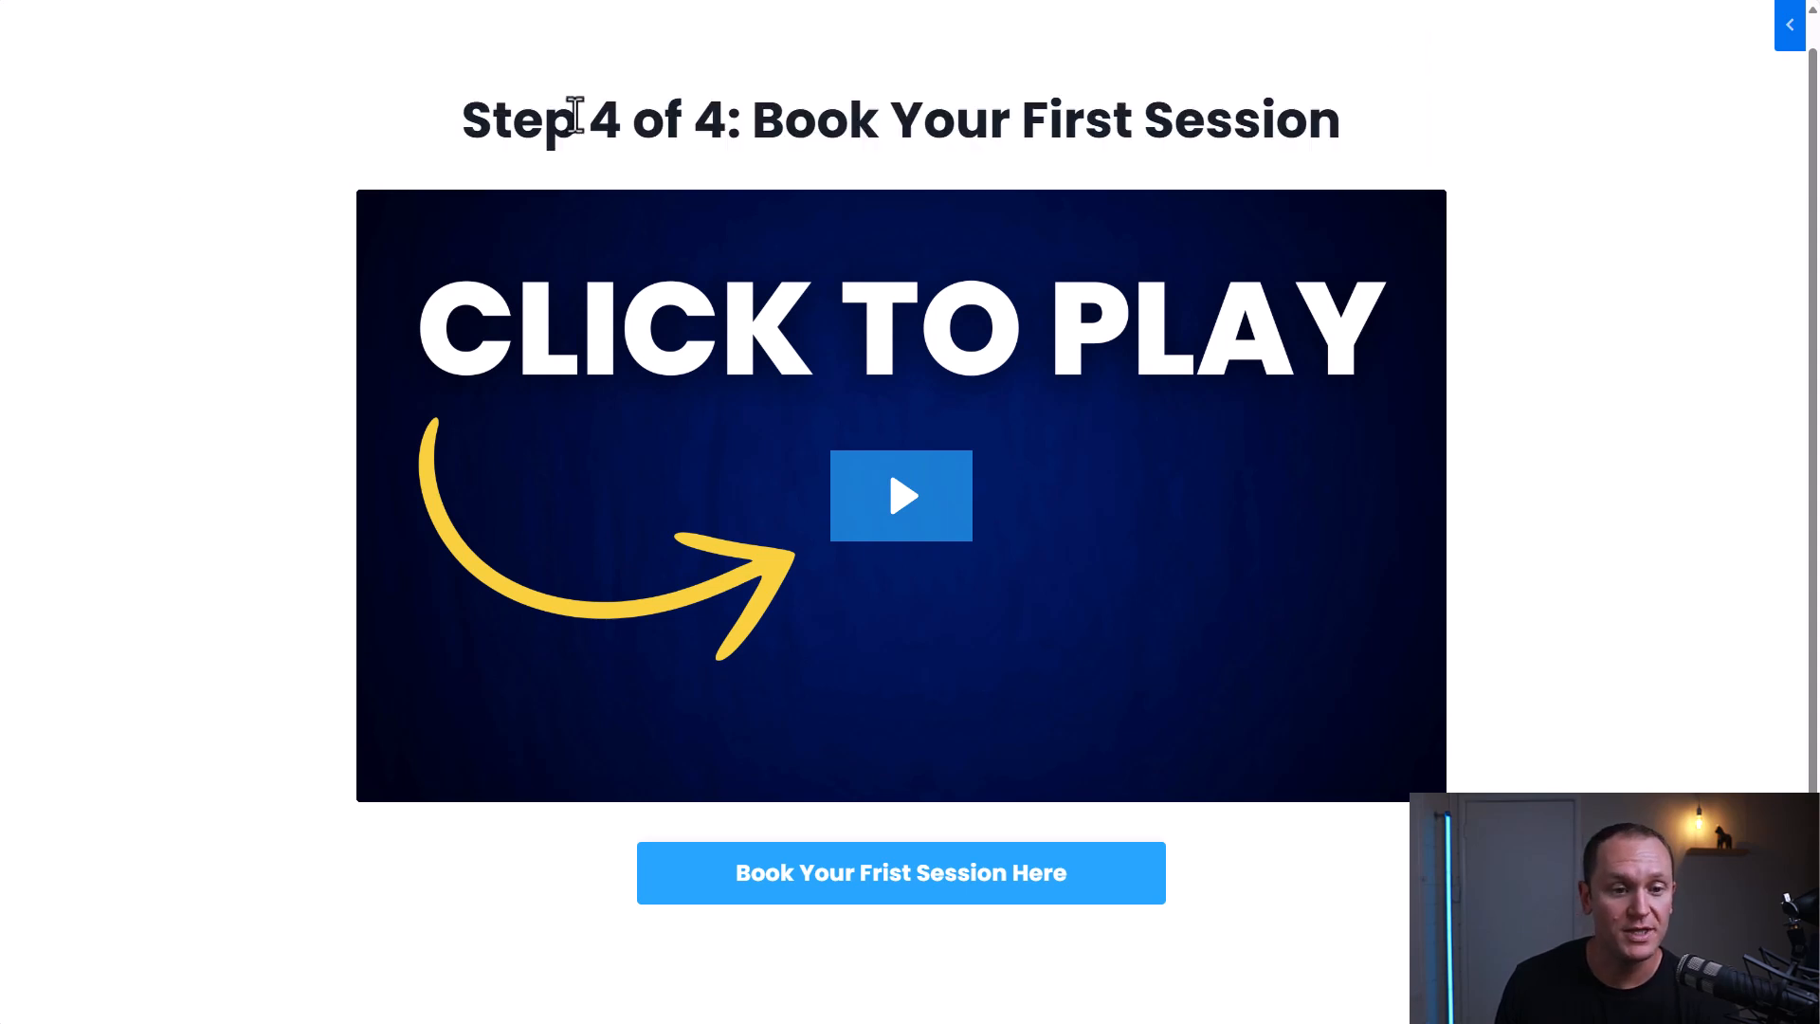
left_click_drag(452, 132, 1426, 126)
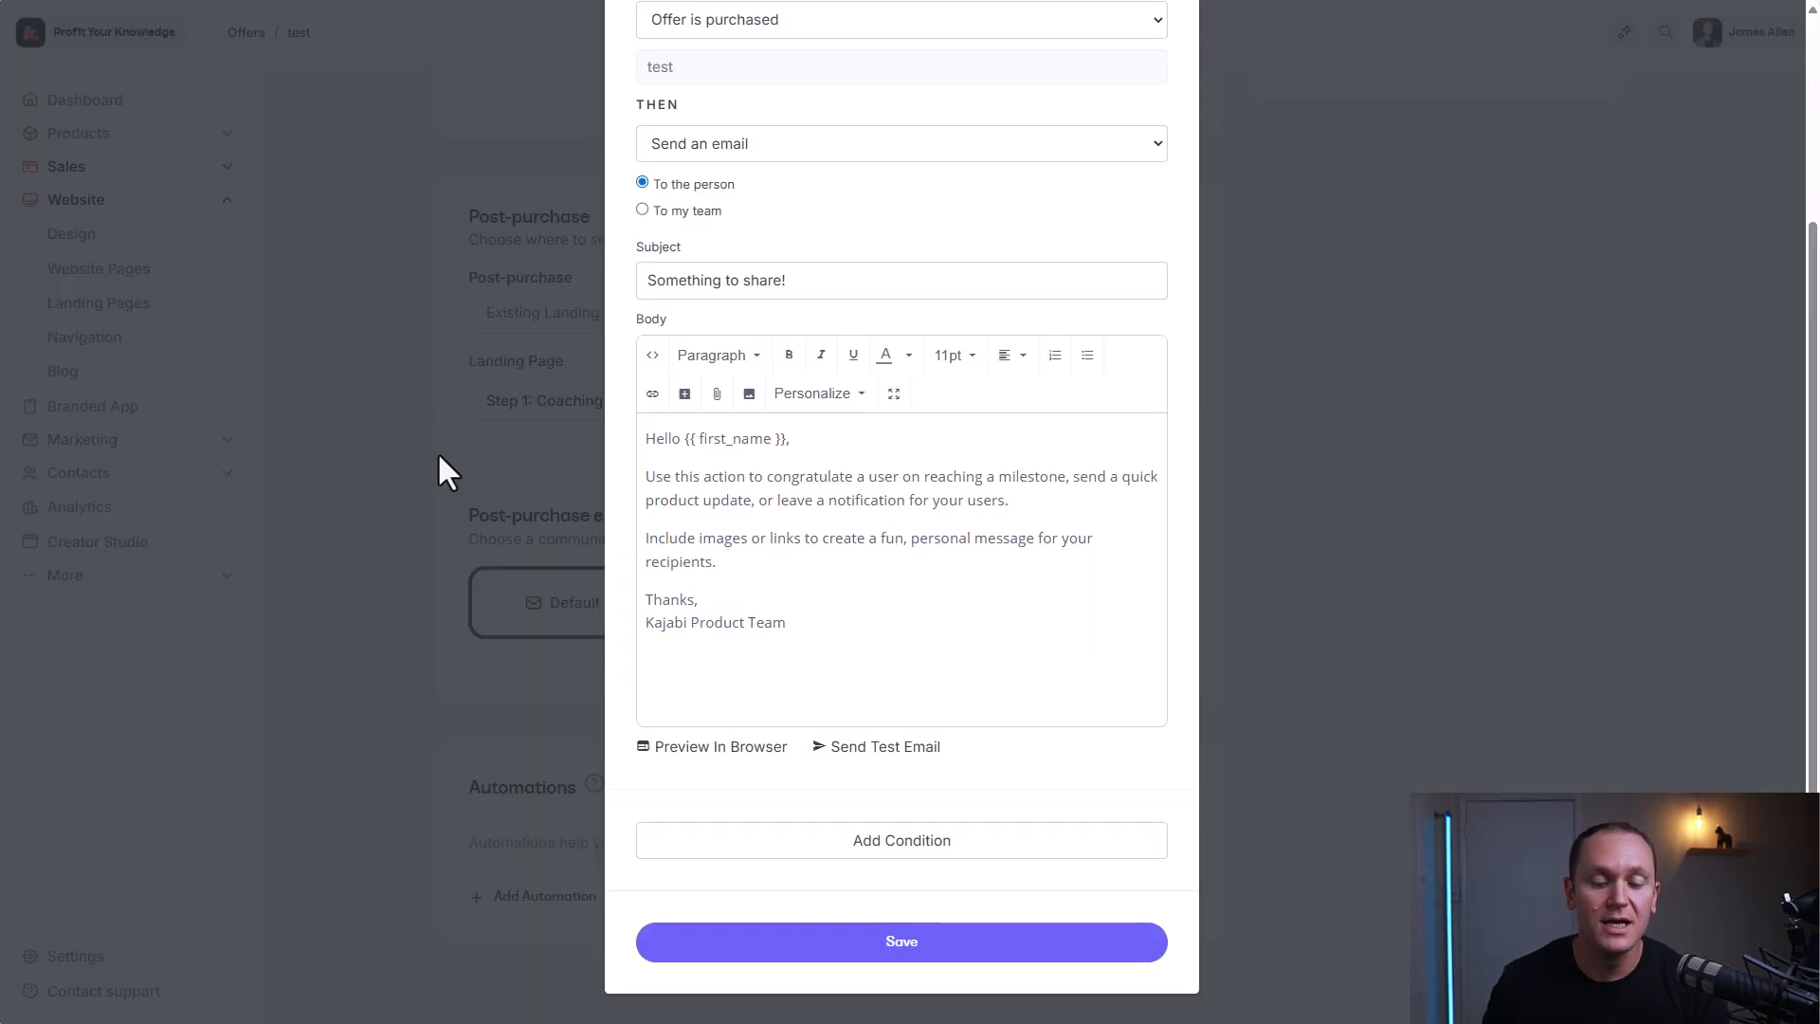
- Review the new automation's email recipient, subject and body, and save the automation
scroll(1043, 417, "up", 2)
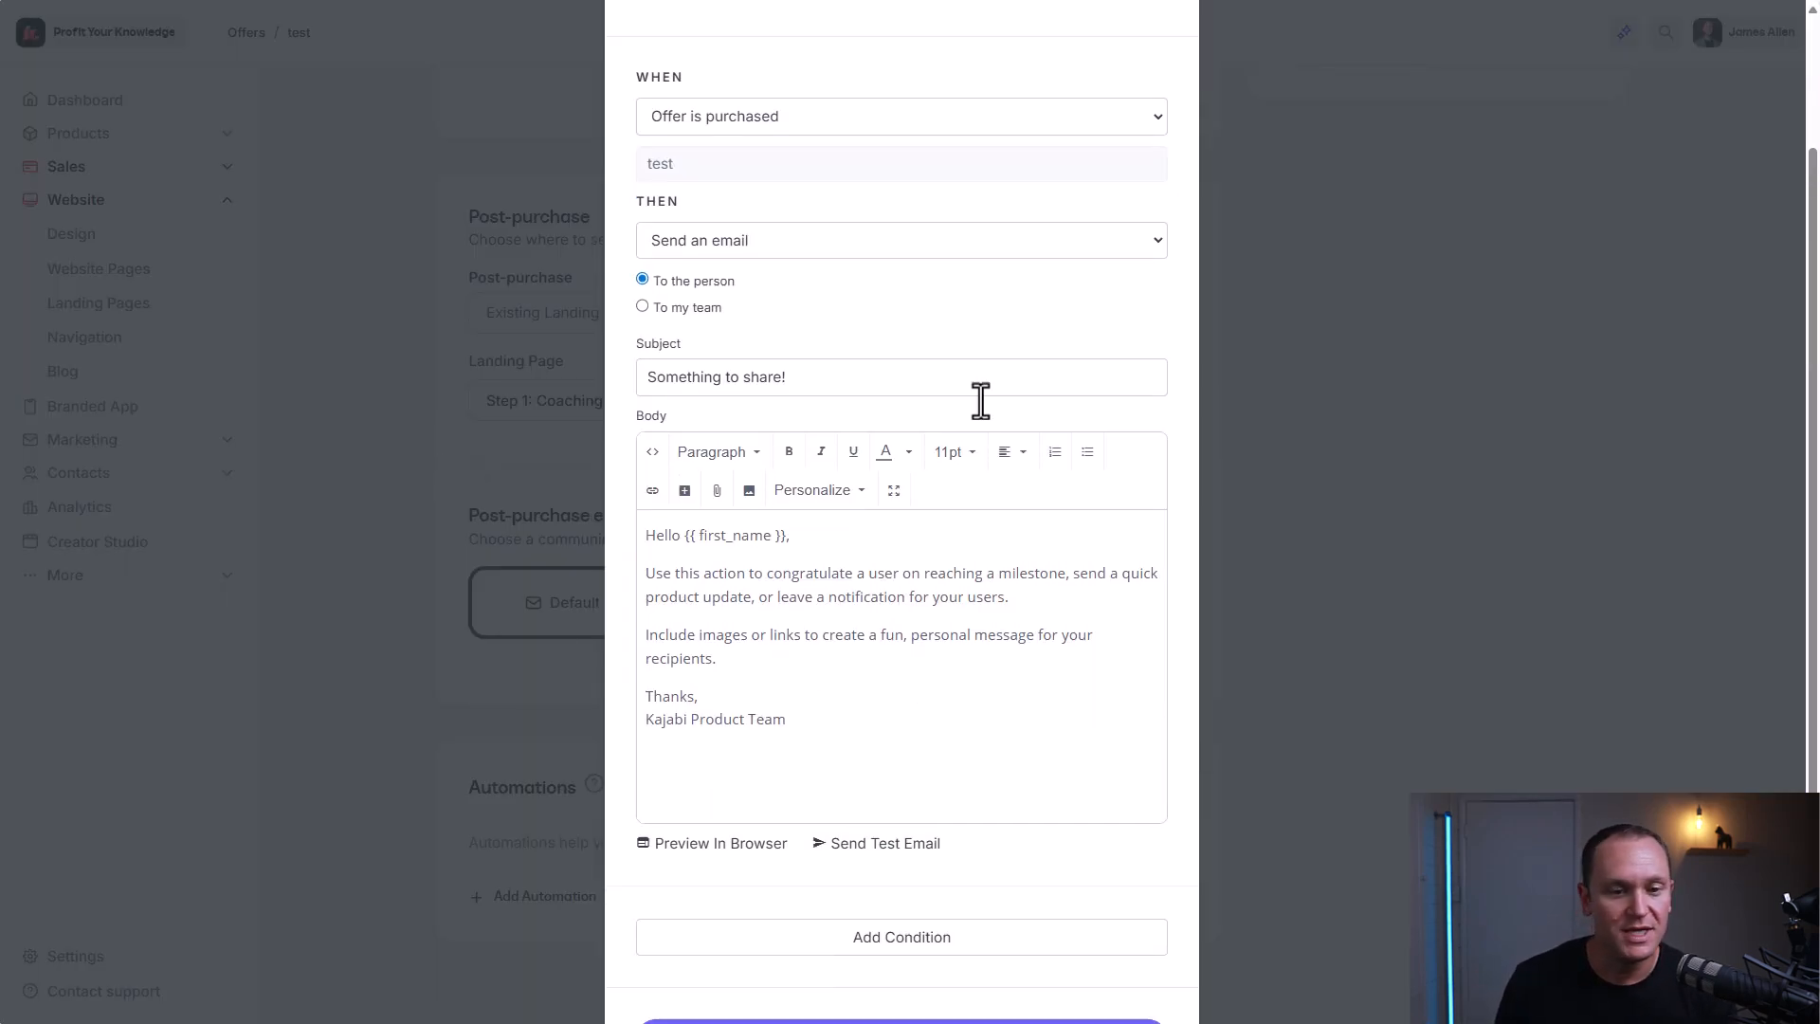
scroll(986, 161, "down", 1)
scroll(702, 534, "down", 1)
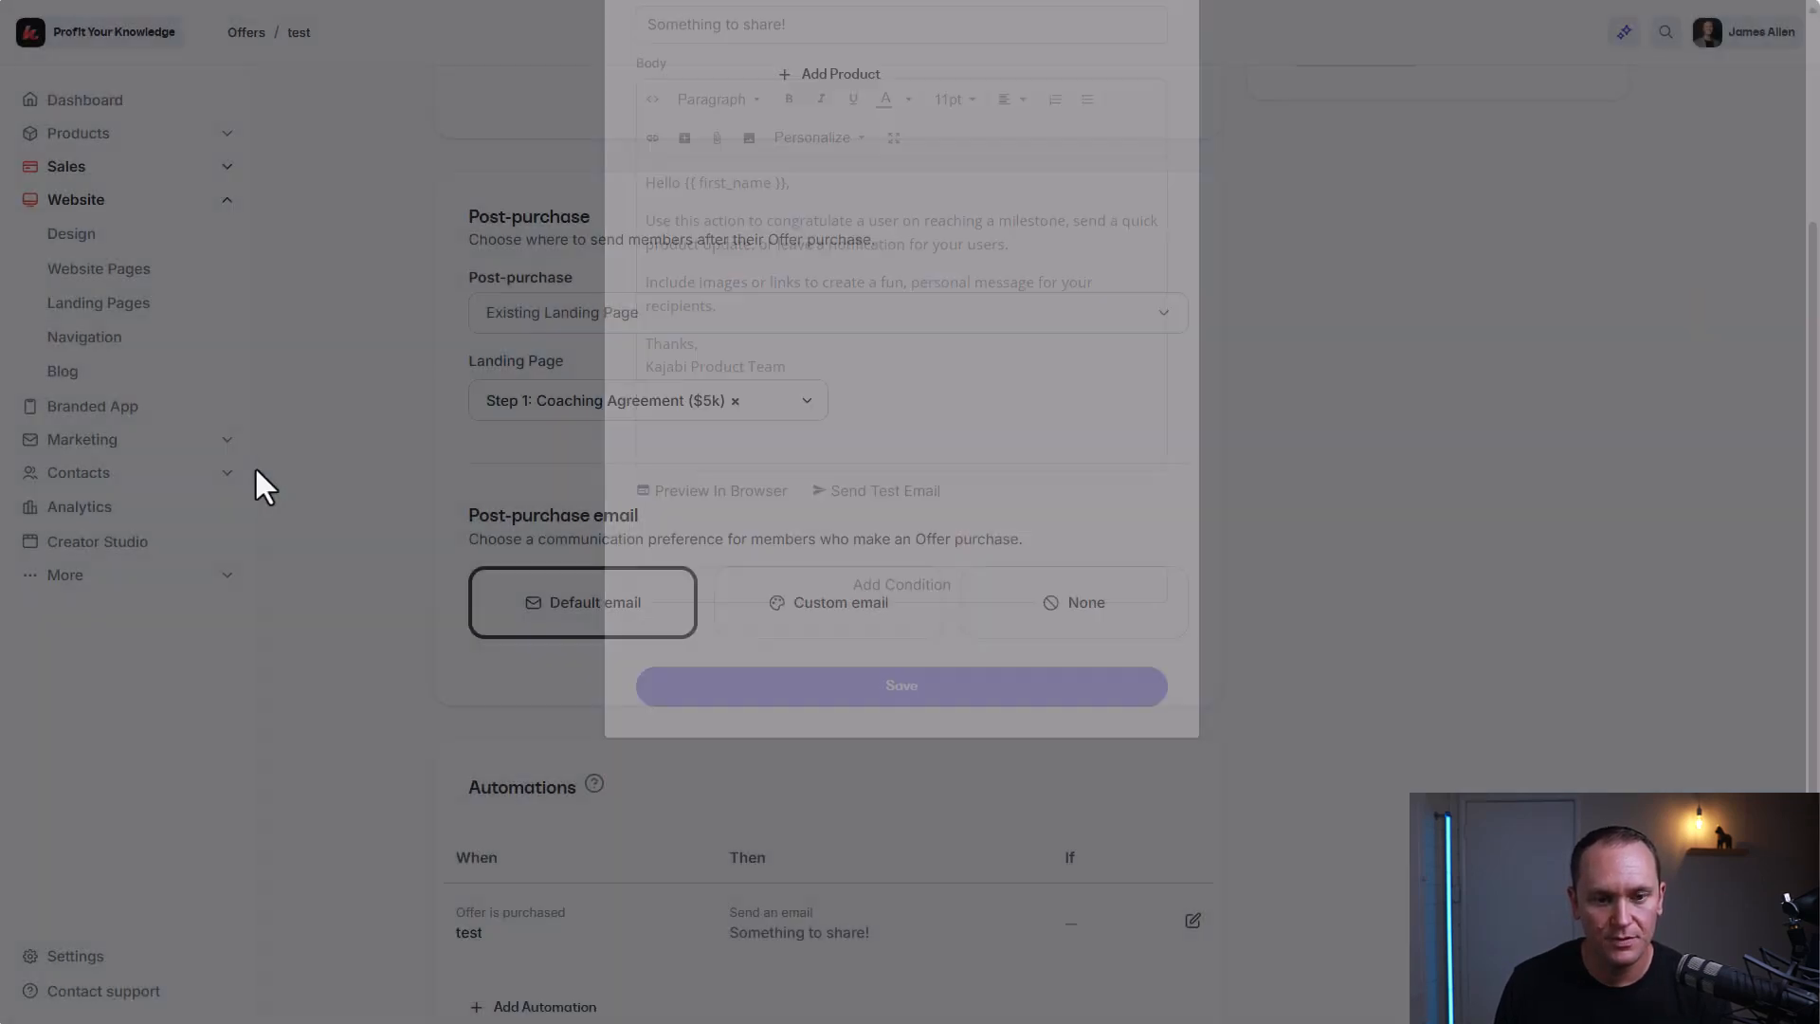
scroll(299, 495, "down", 1)
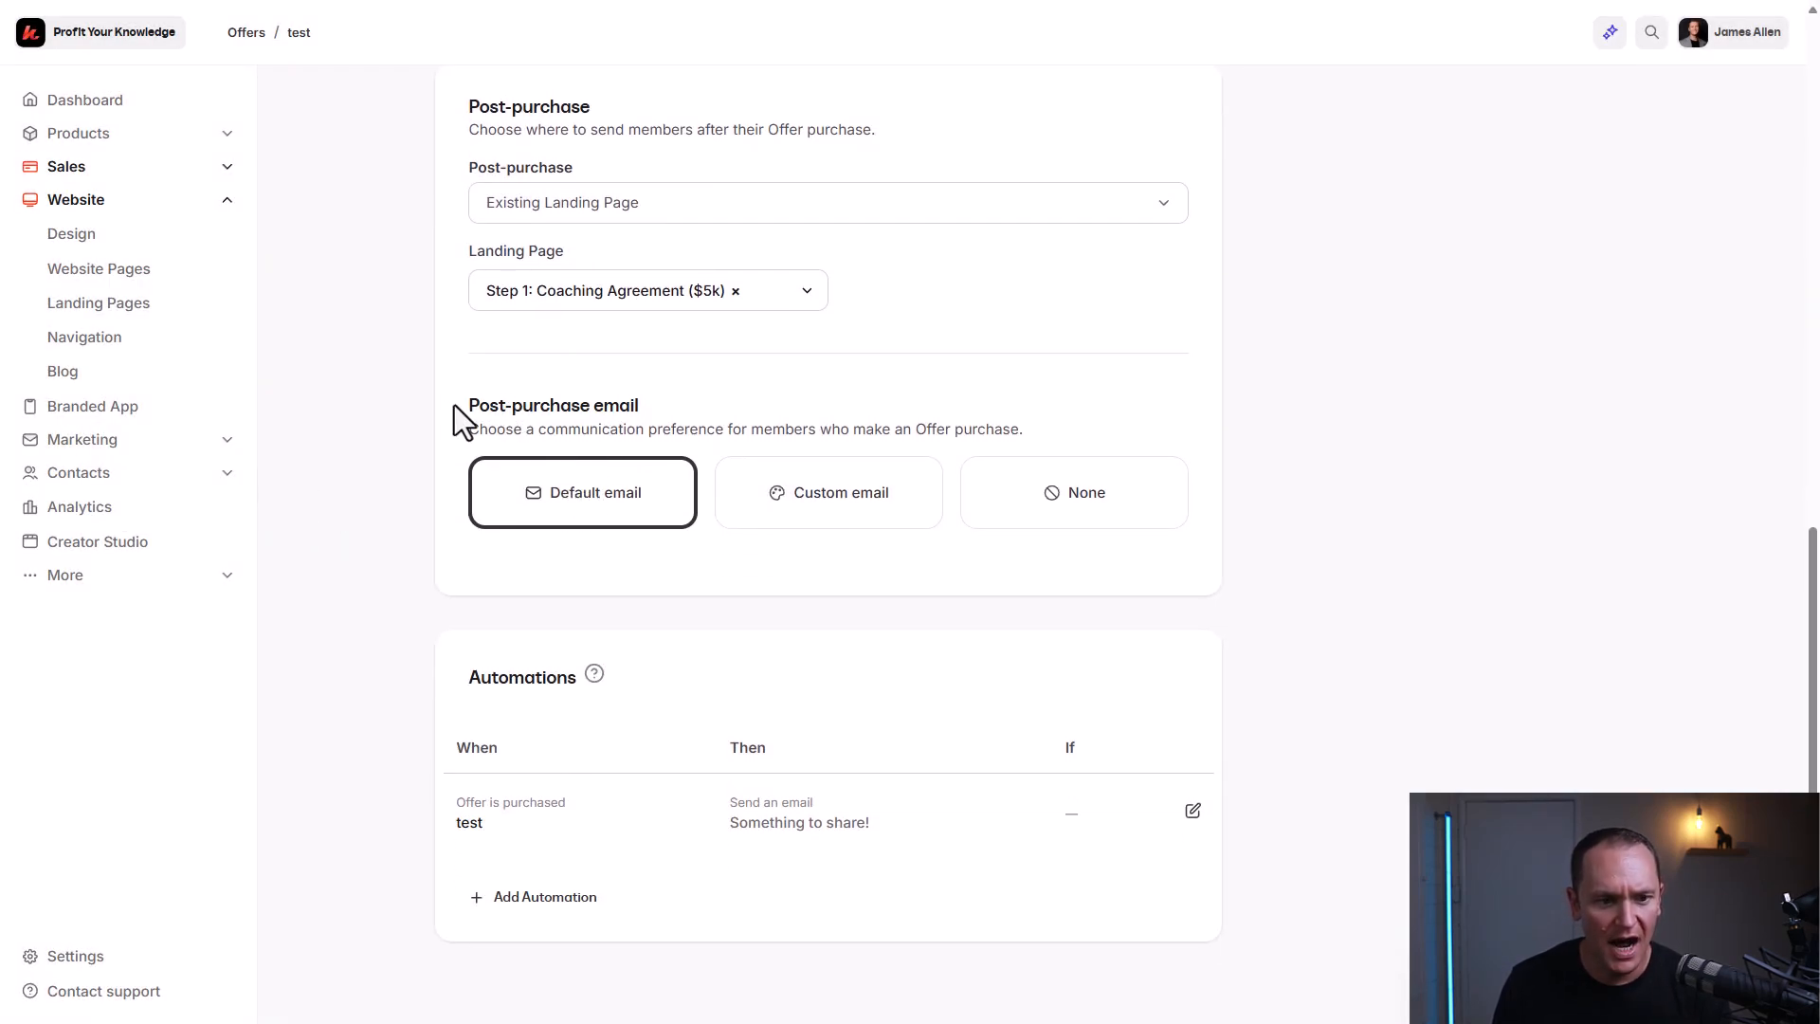
- Switch the post-purchase email to a custom email and enter the placeholder lines "heyreajh'" and "jfahdiposu" as its content
left_click_drag(453, 405, 731, 402)
left_click(1087, 519)
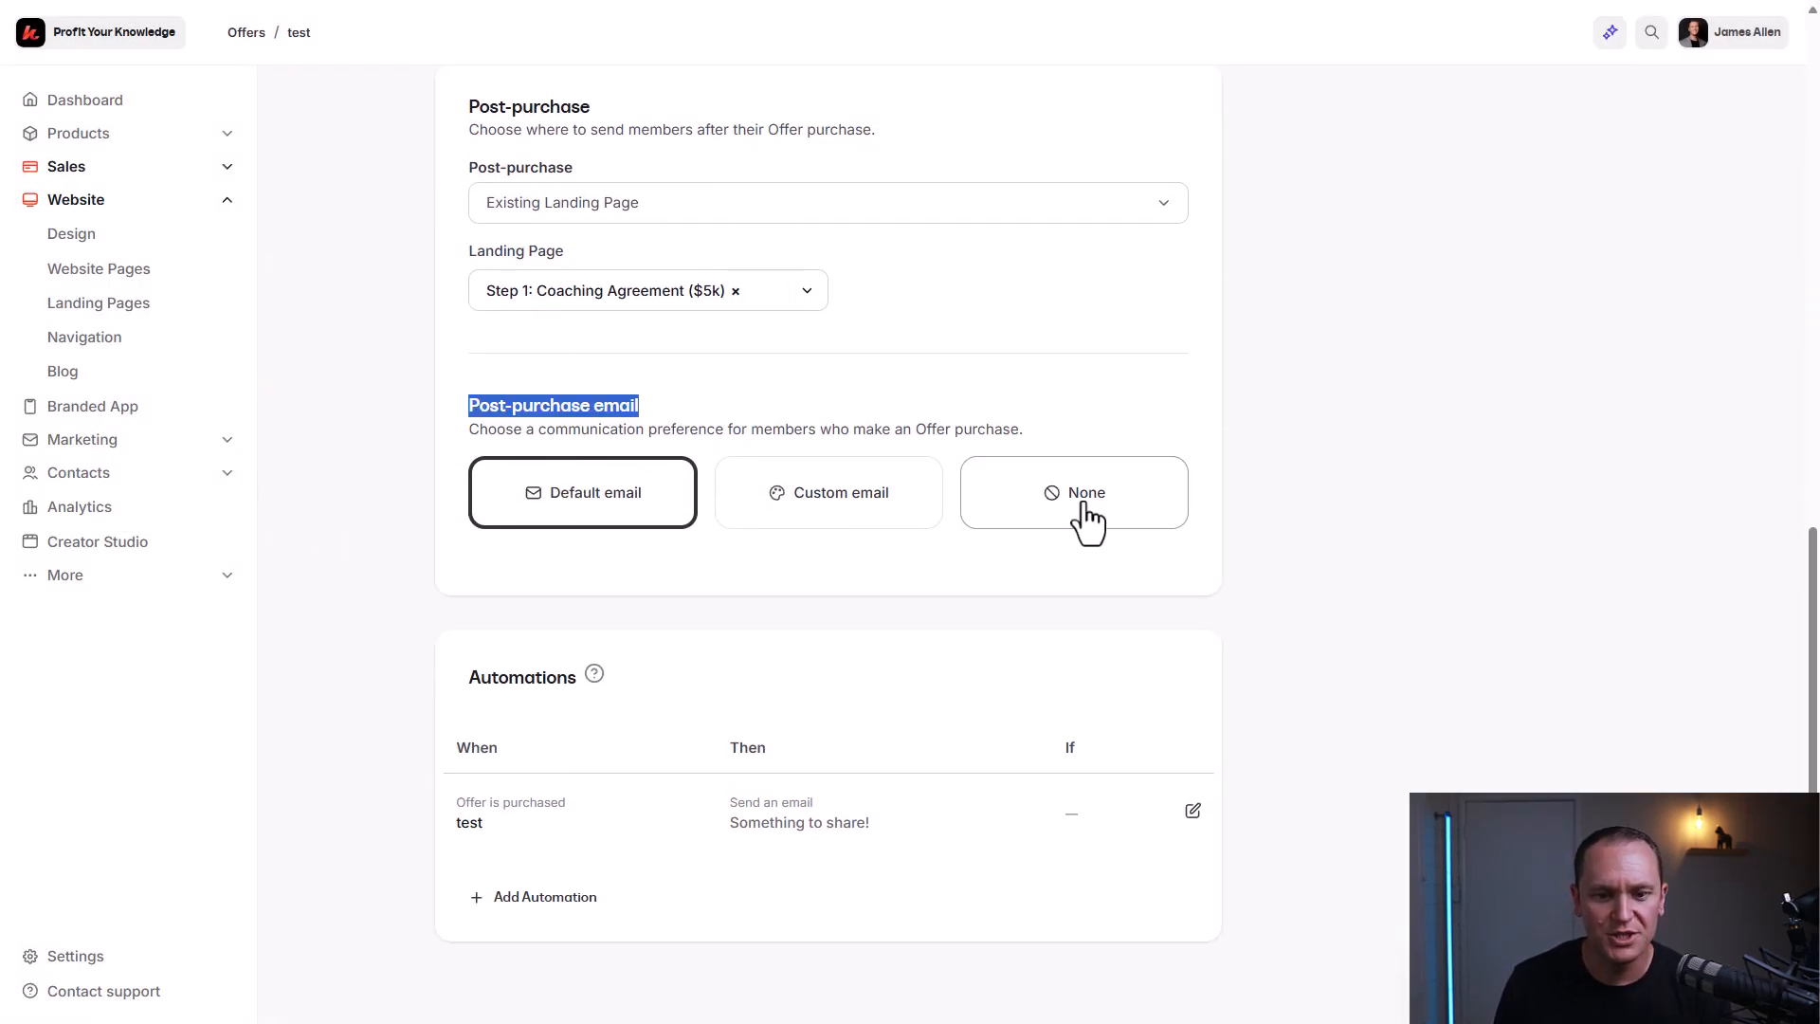
left_click(841, 520)
scroll(711, 588, "down", 2)
left_click(685, 588)
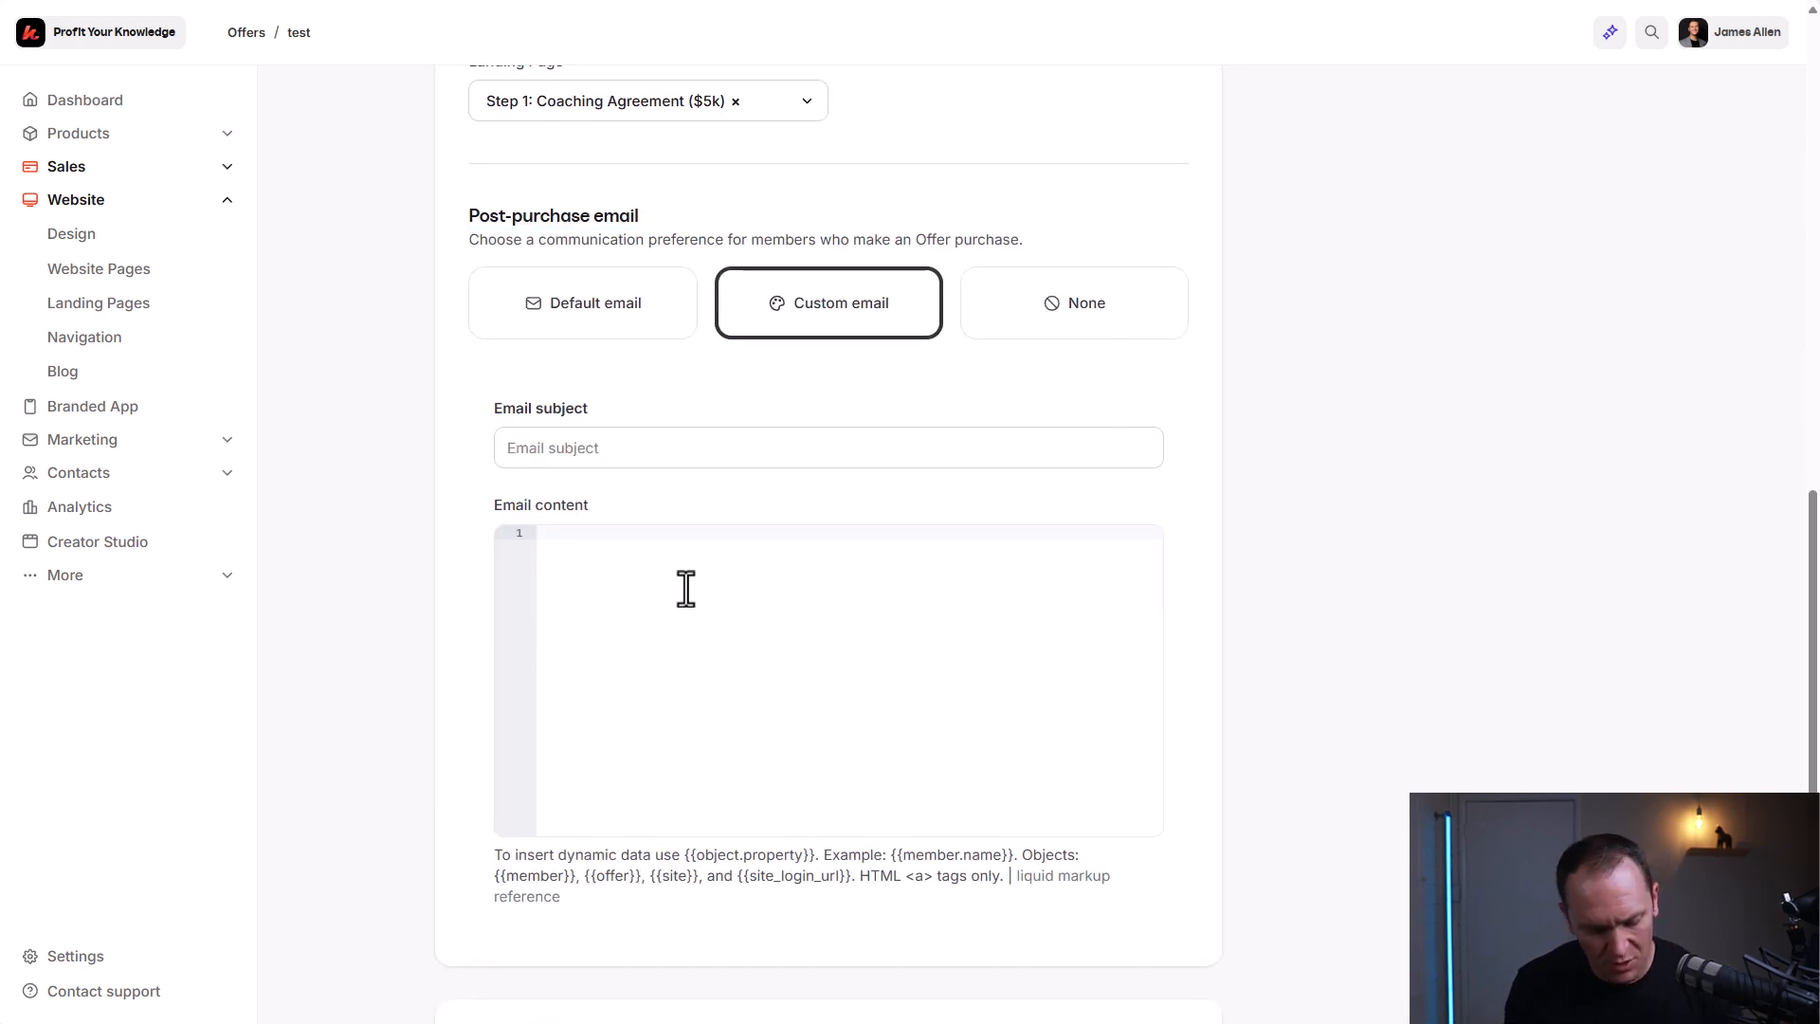
type("heyreajh'")
key("Return")
key("Return")
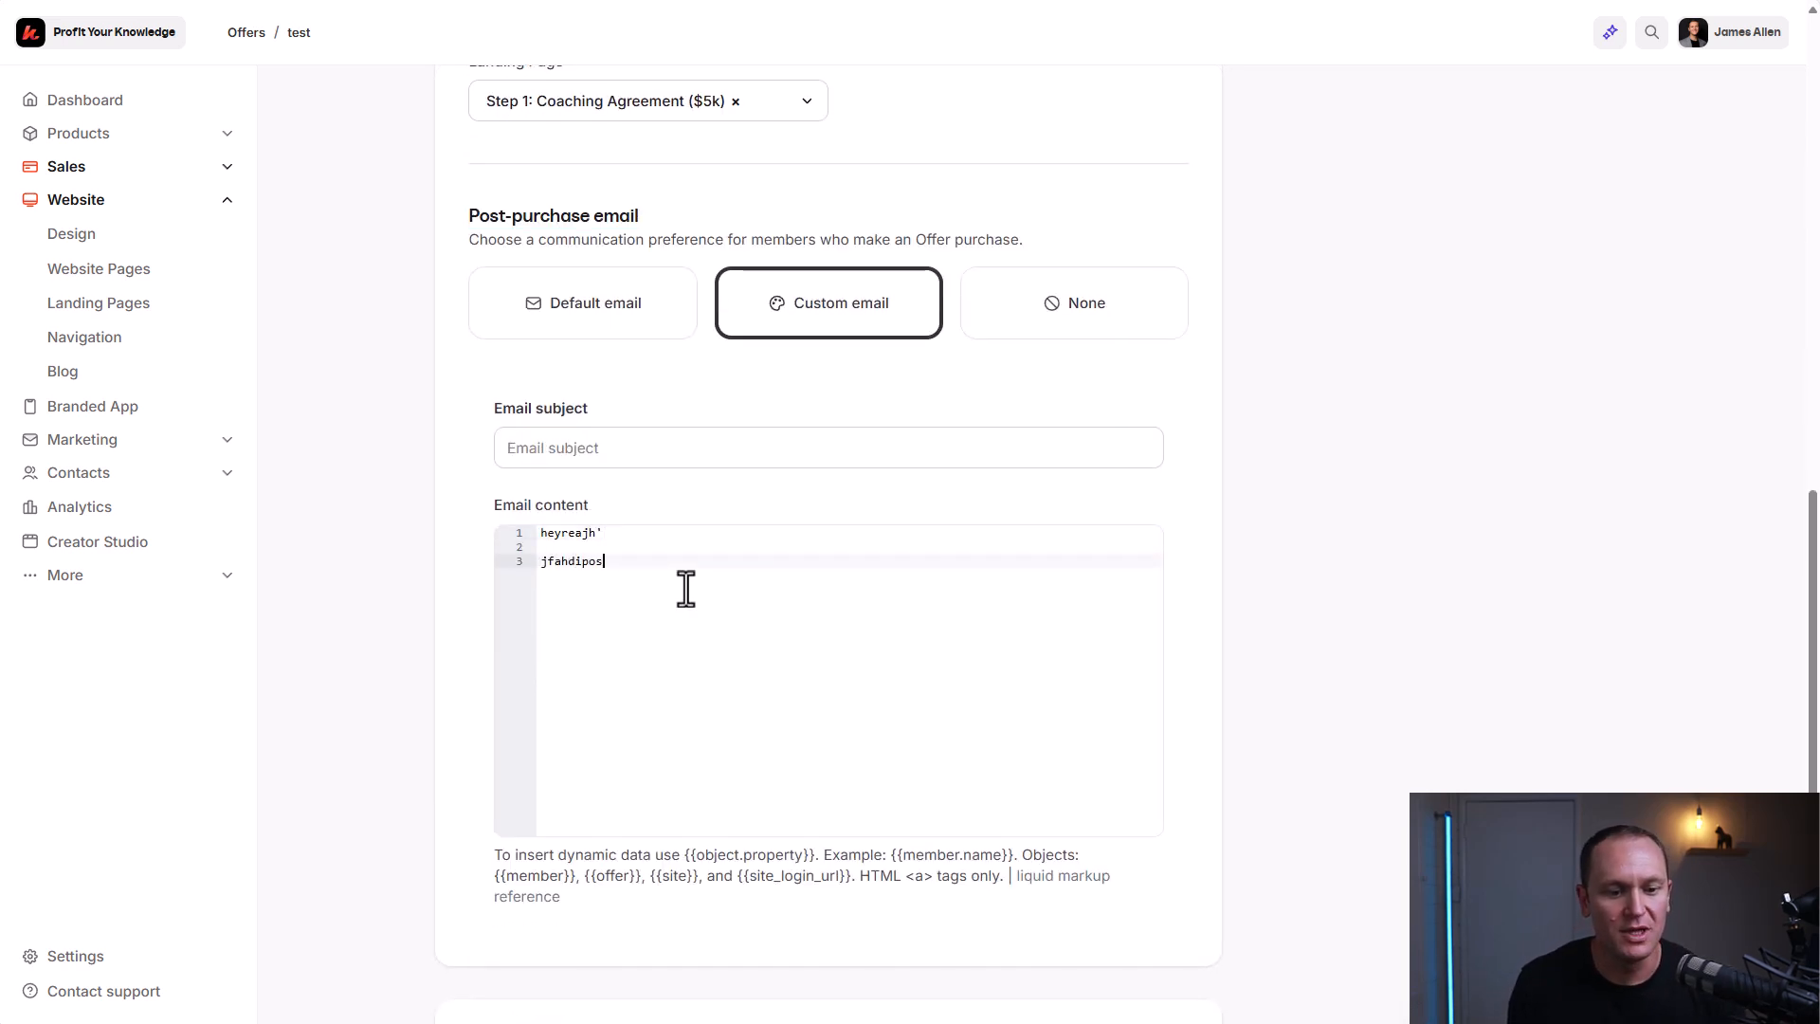
- Open the offer-purchased email automation for editing, expand its message body editor, and check the link insertion options
scroll(403, 512, "down", 4)
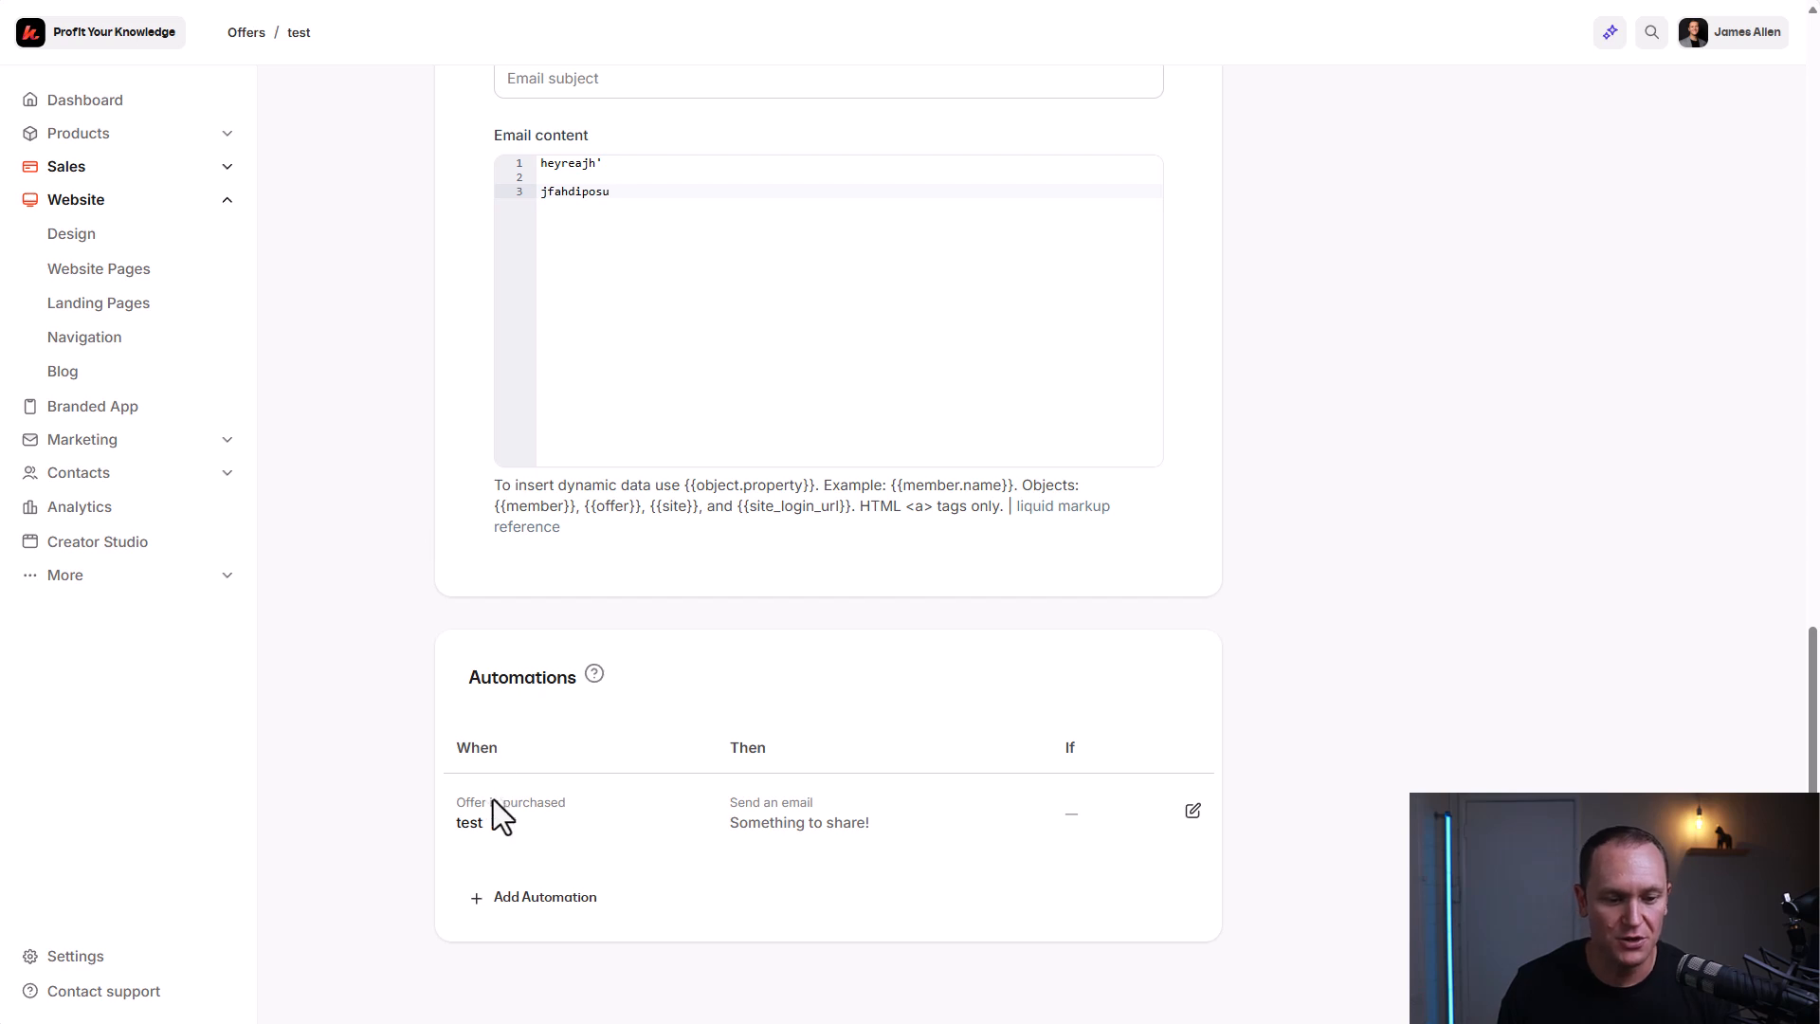
left_click(1193, 813)
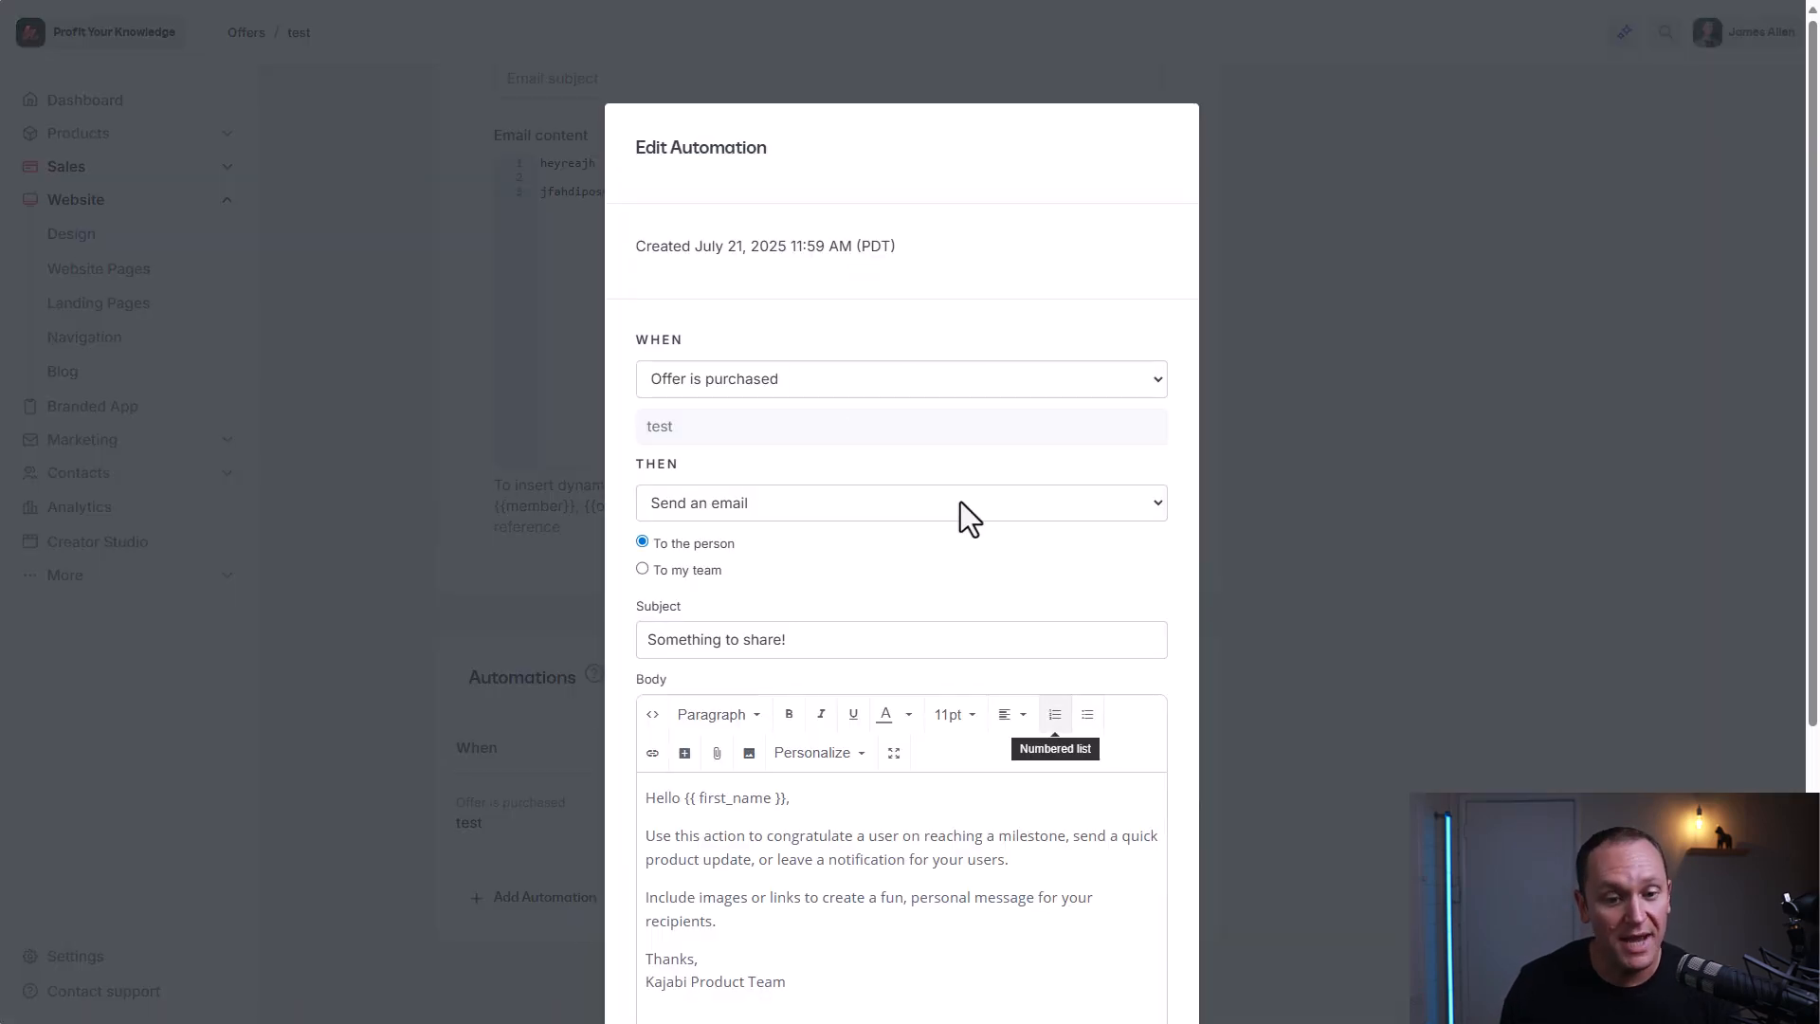
scroll(730, 326, "down", 1)
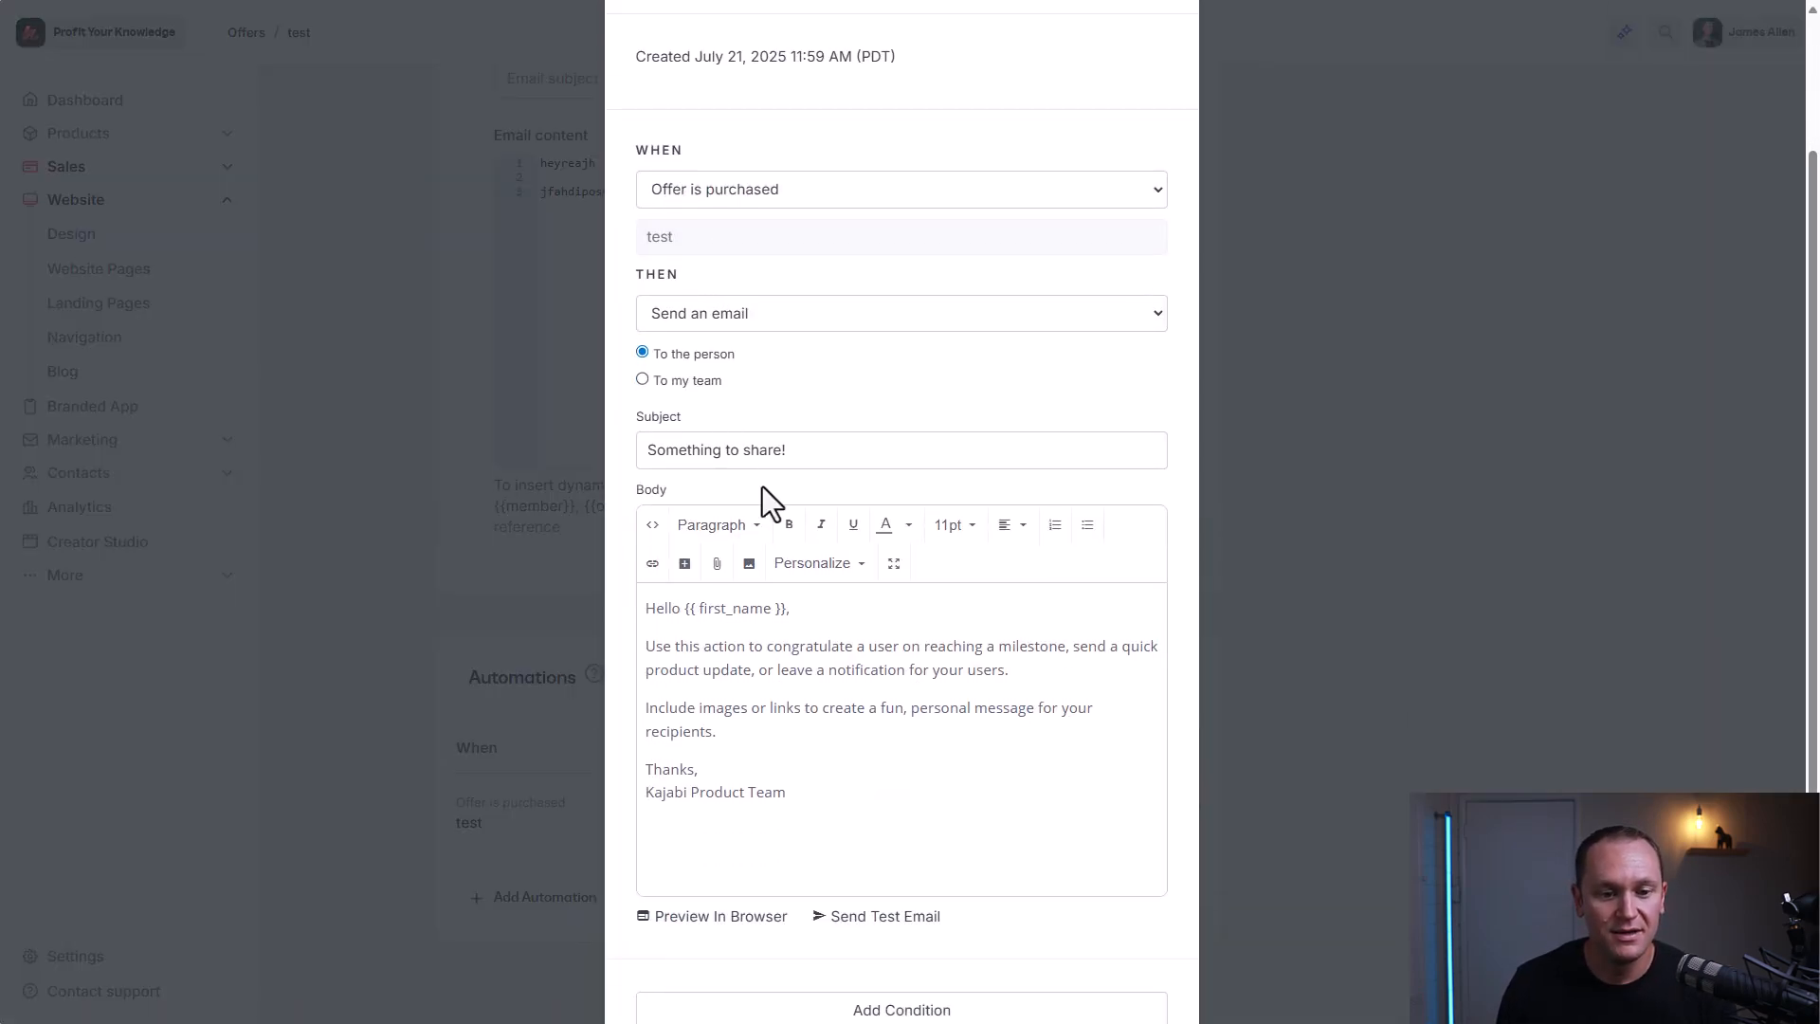
scroll(764, 427, "down", 3)
left_click(891, 373)
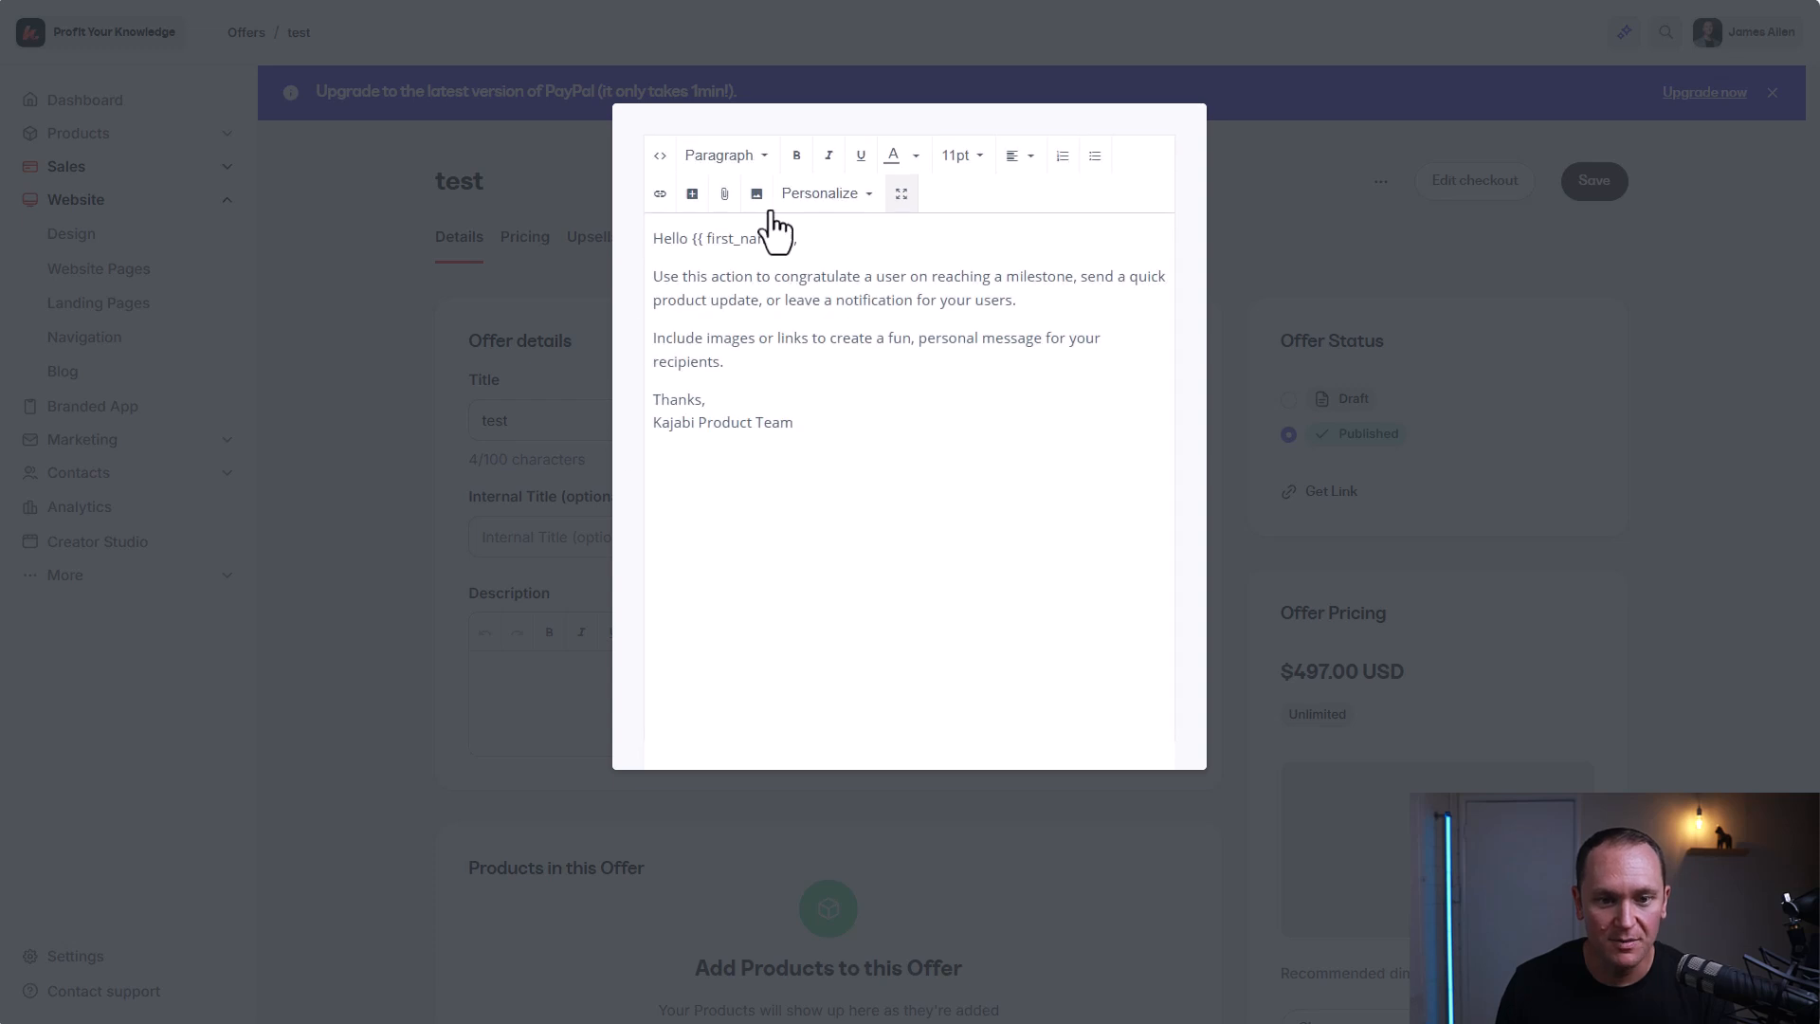
left_click(660, 194)
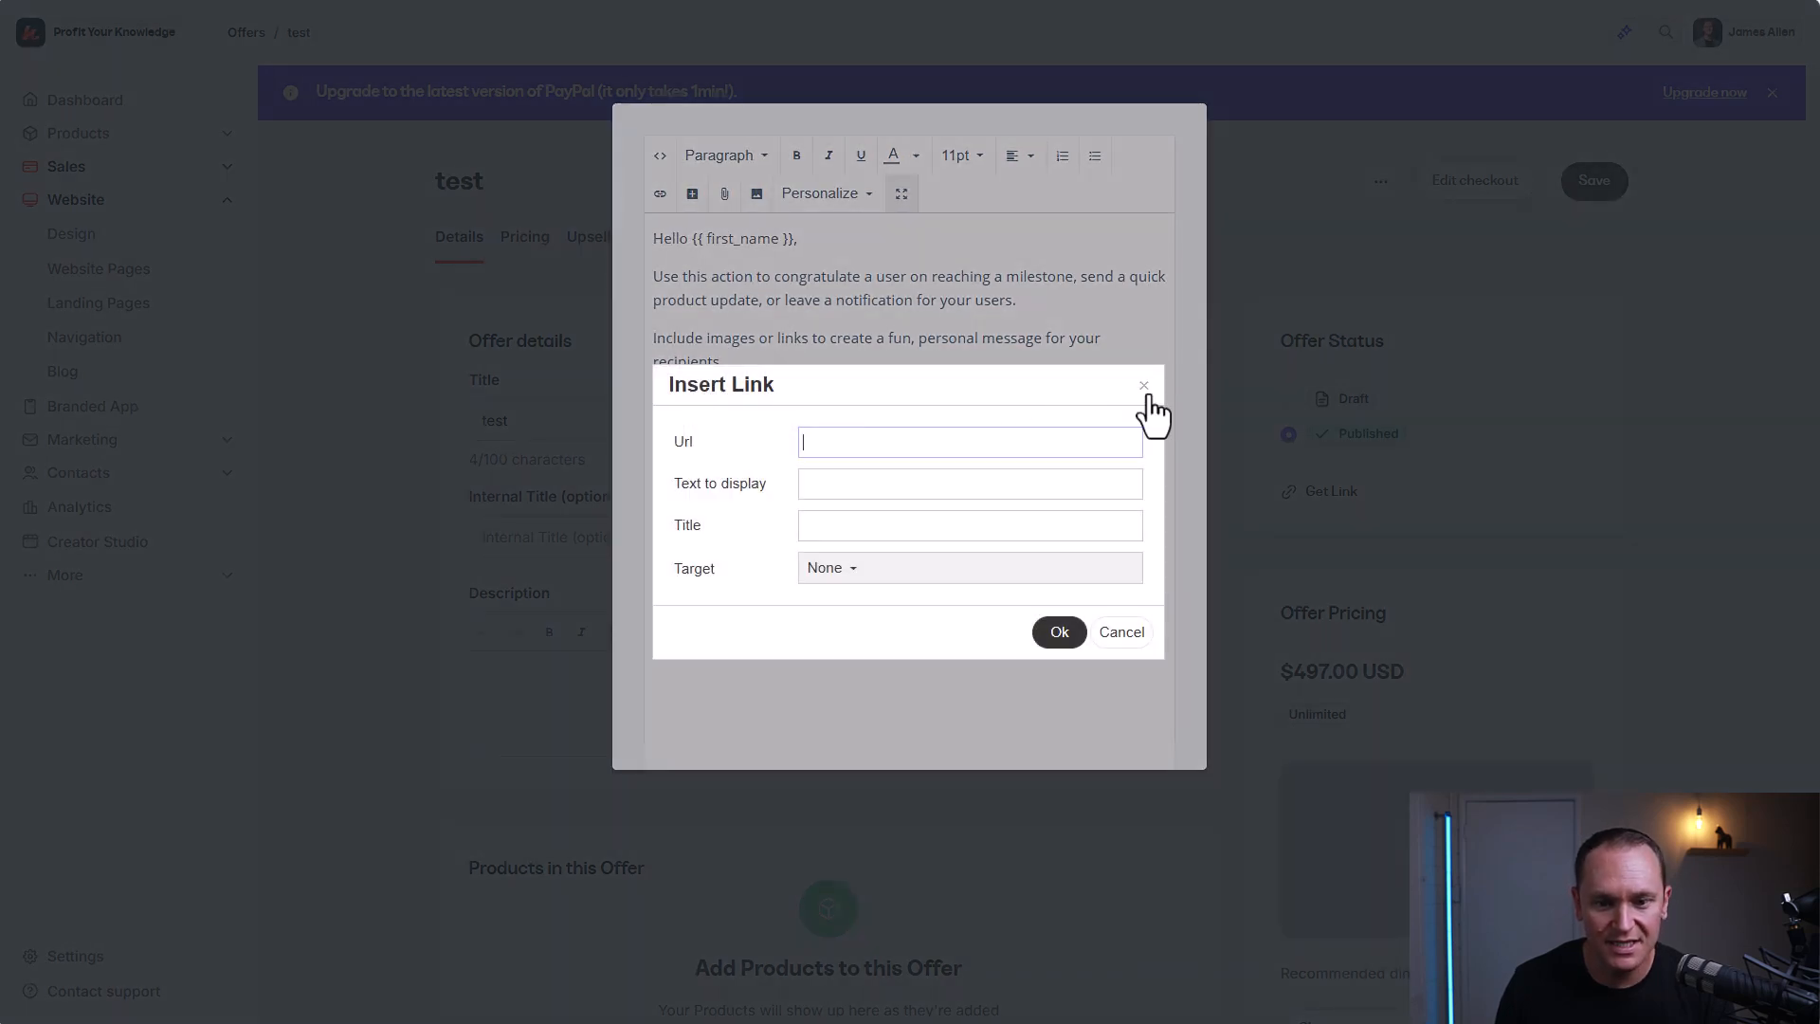
left_click(1144, 386)
- Add the line "Click here to access your course." after the paragraph about images and links in the email body
double_click(764, 366)
left_click(786, 373)
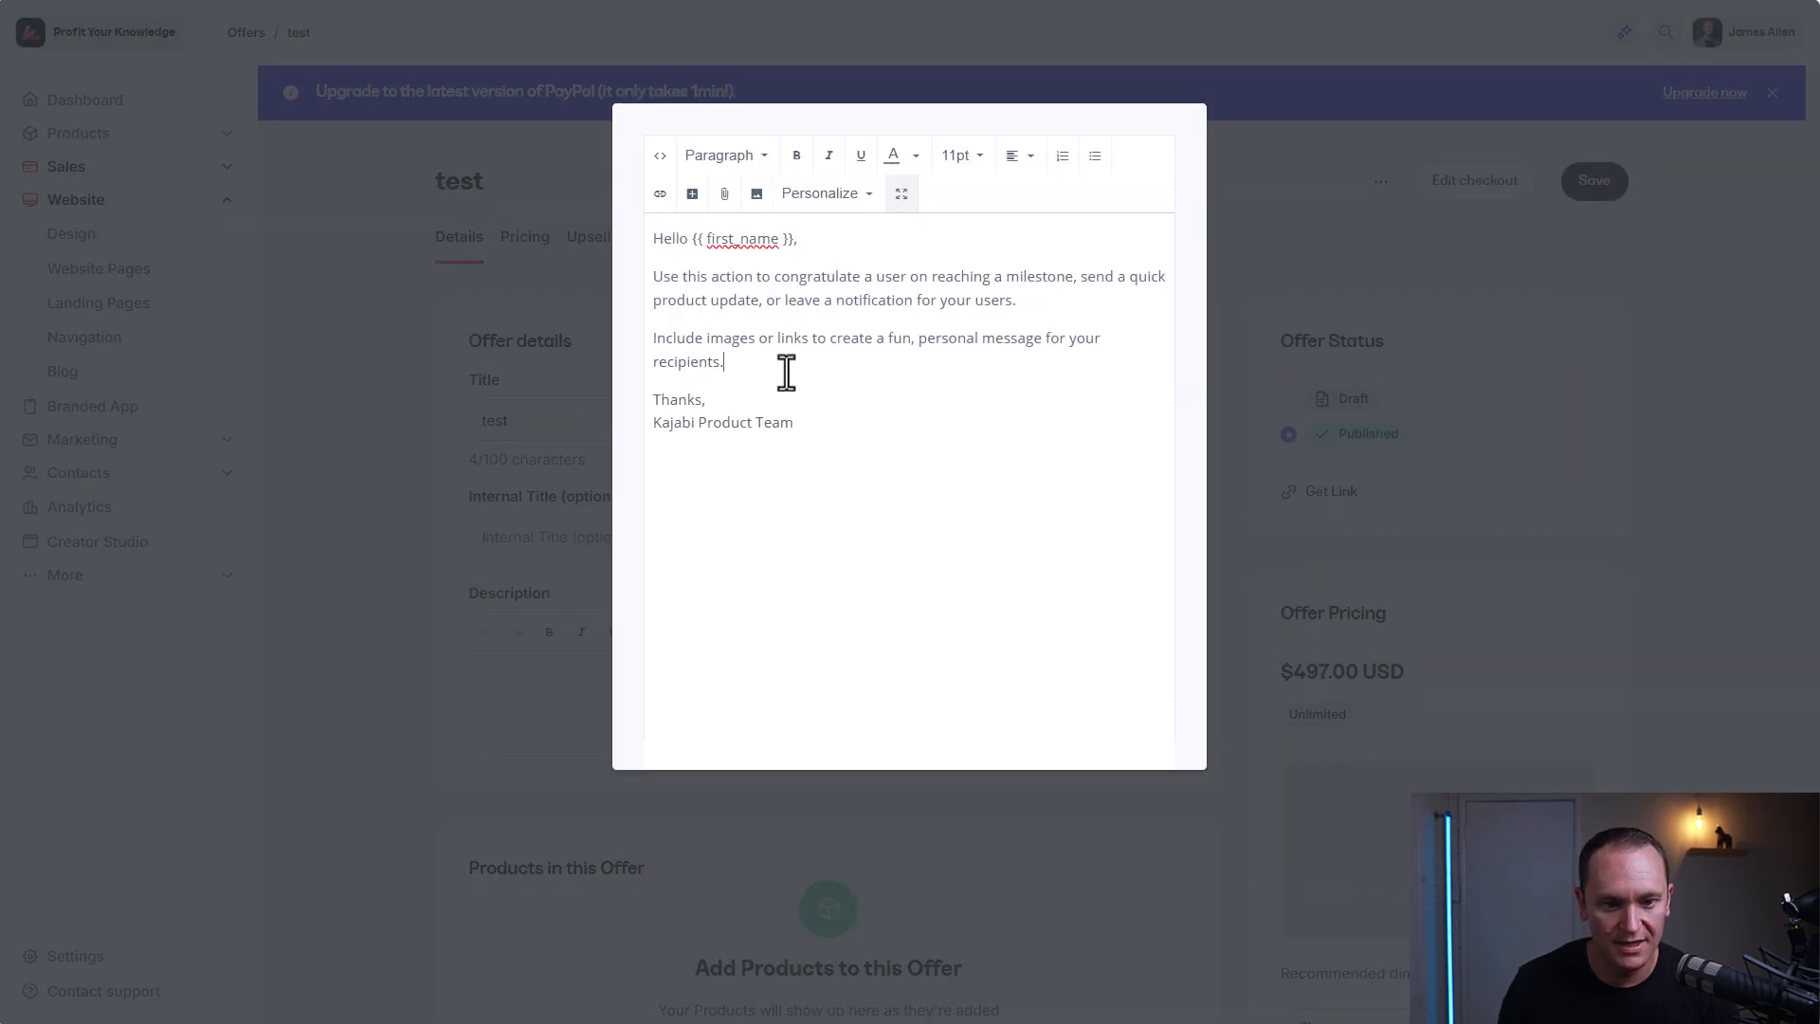
key("Return")
type("Click here to access your course.")
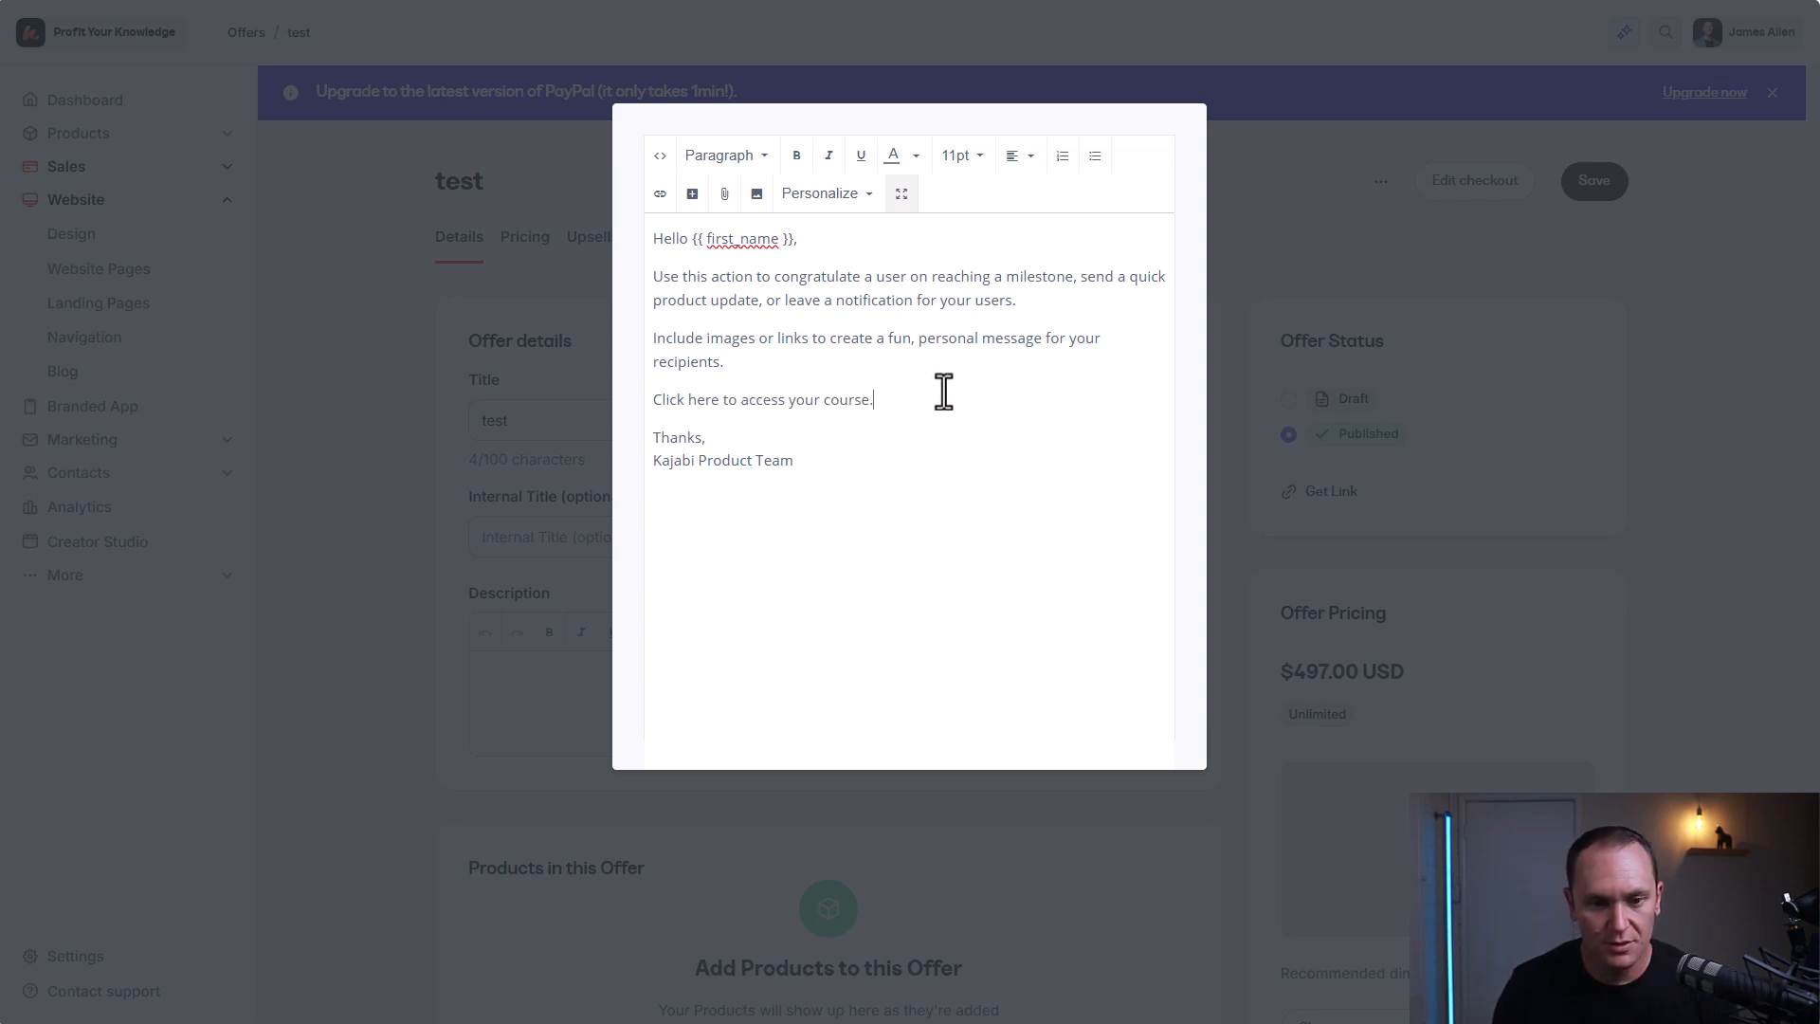
- Make the "Click here to access your course." line bold and underlined, and close the automation editor
left_click_drag(902, 400, 543, 407)
left_click(661, 194)
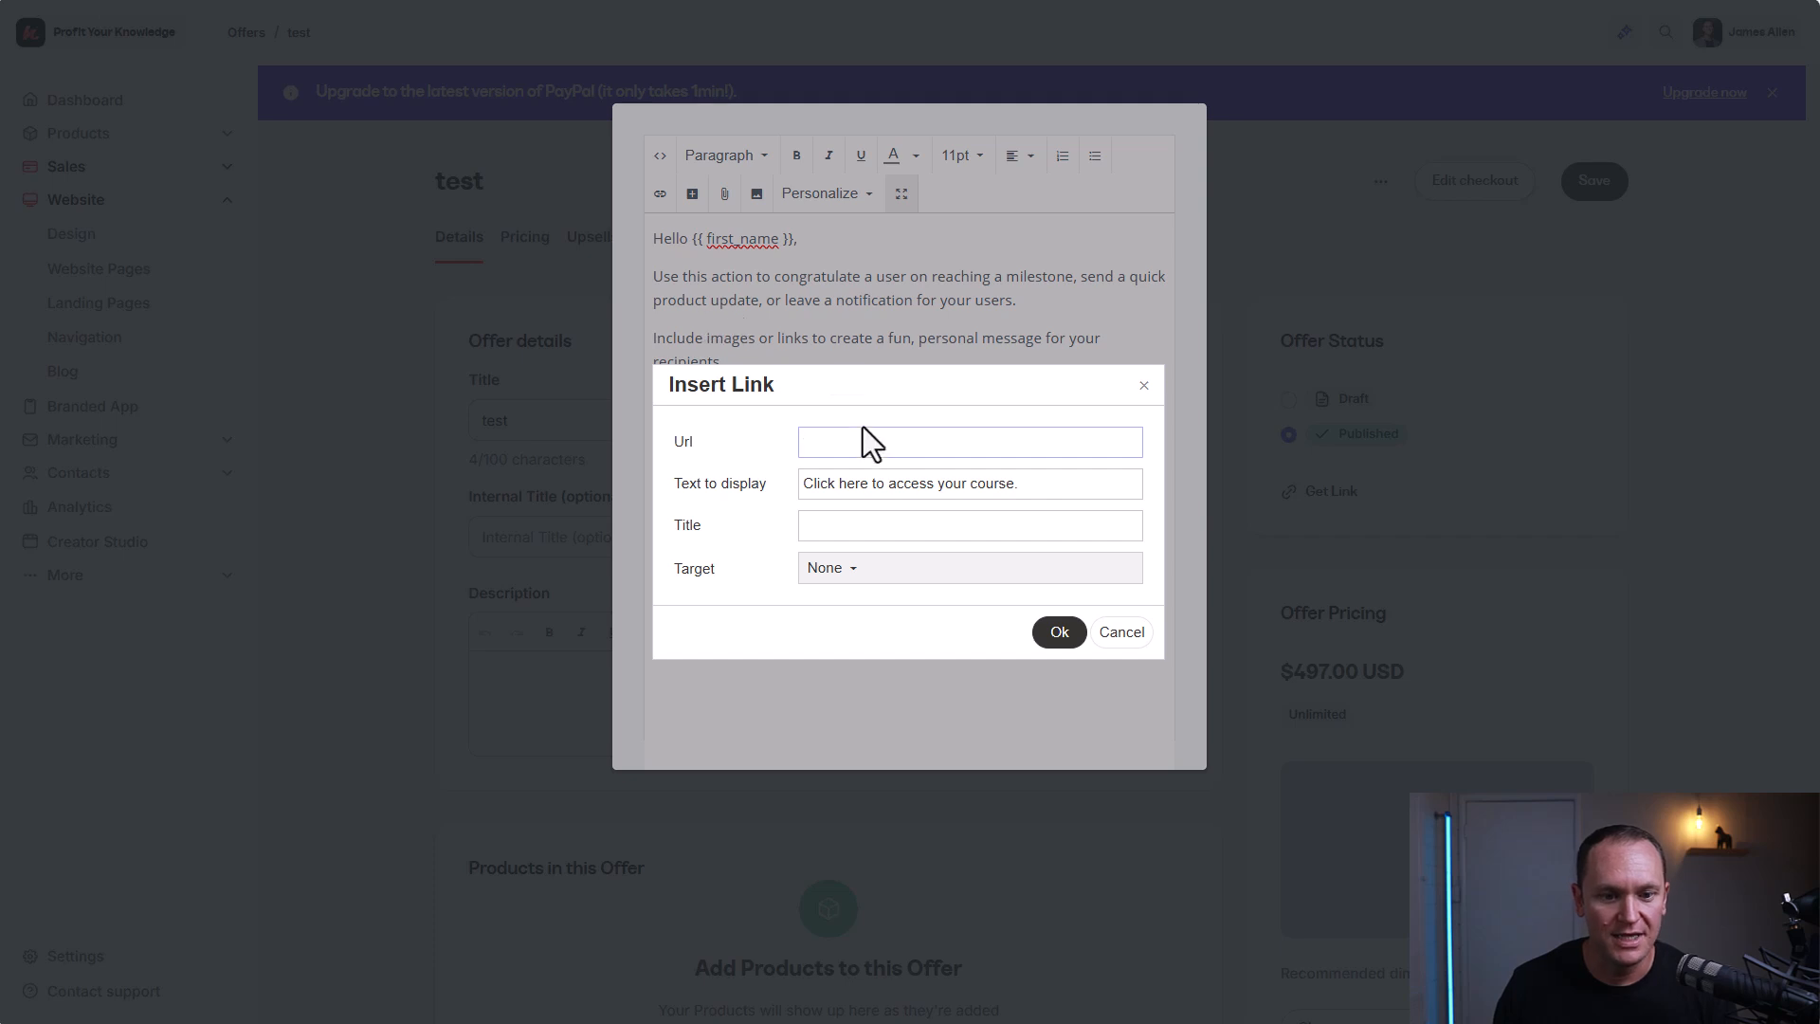
left_click(1144, 385)
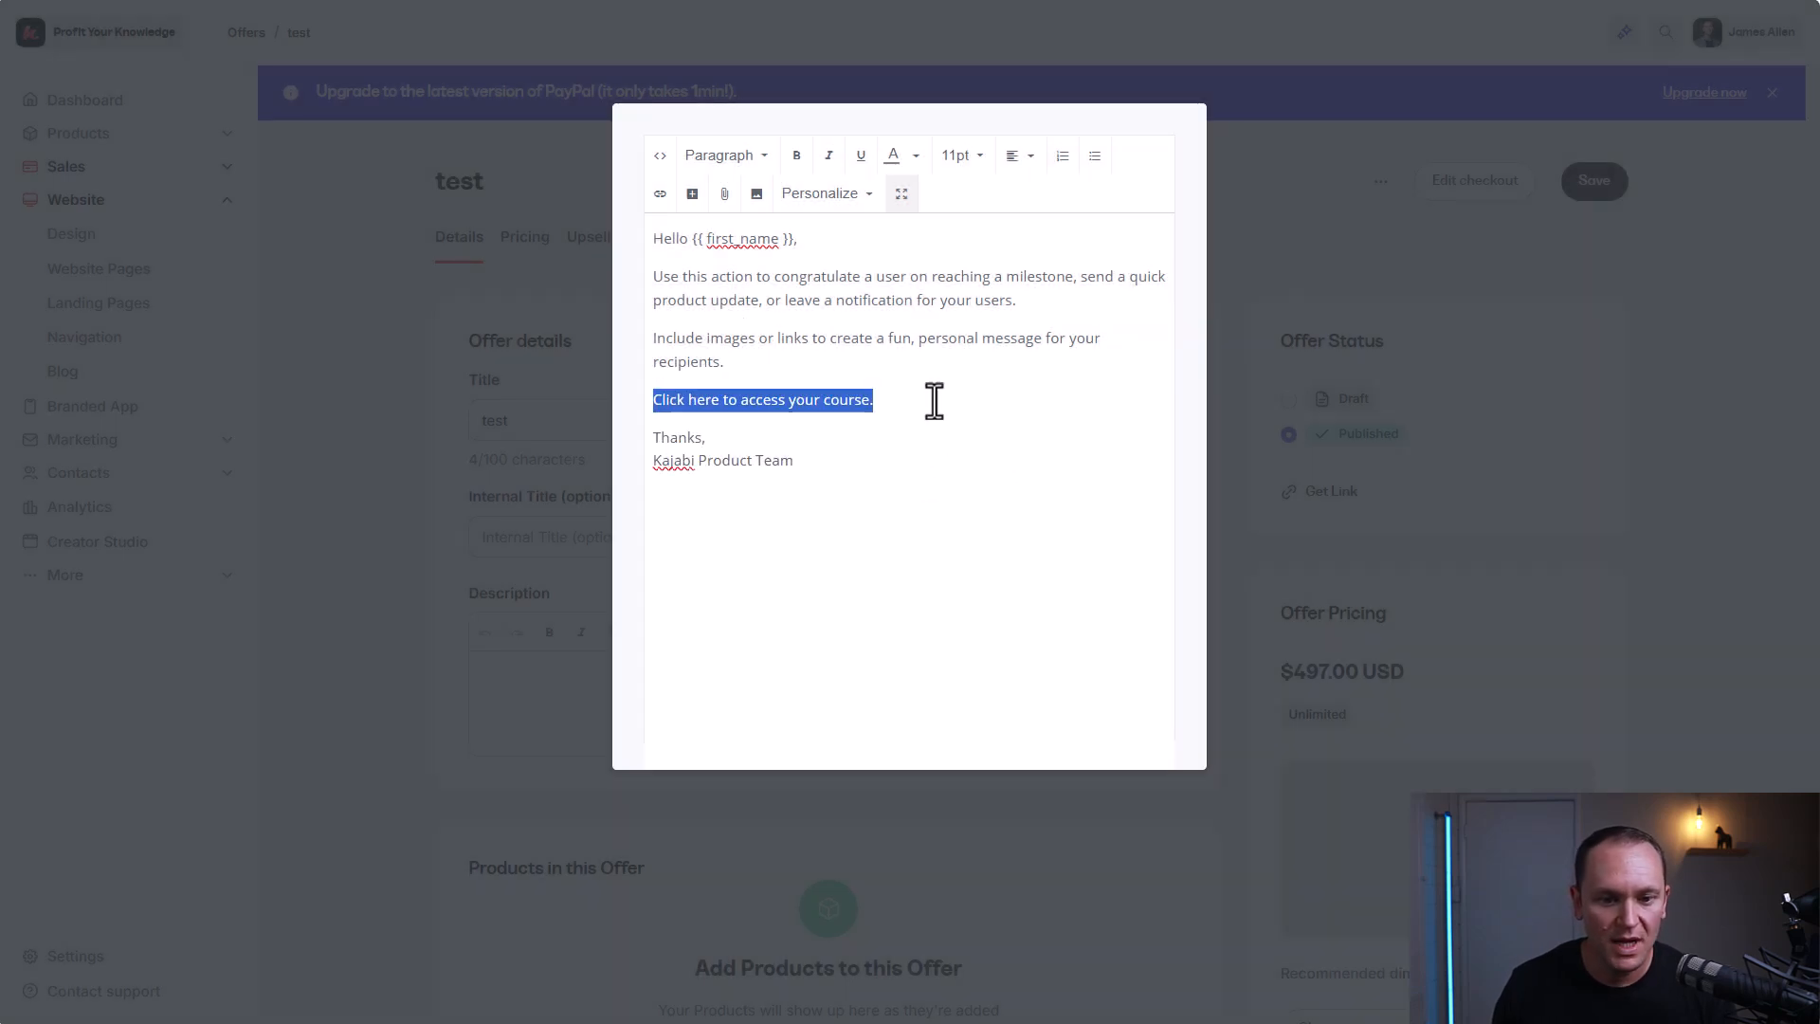
left_click_drag(911, 401, 595, 408)
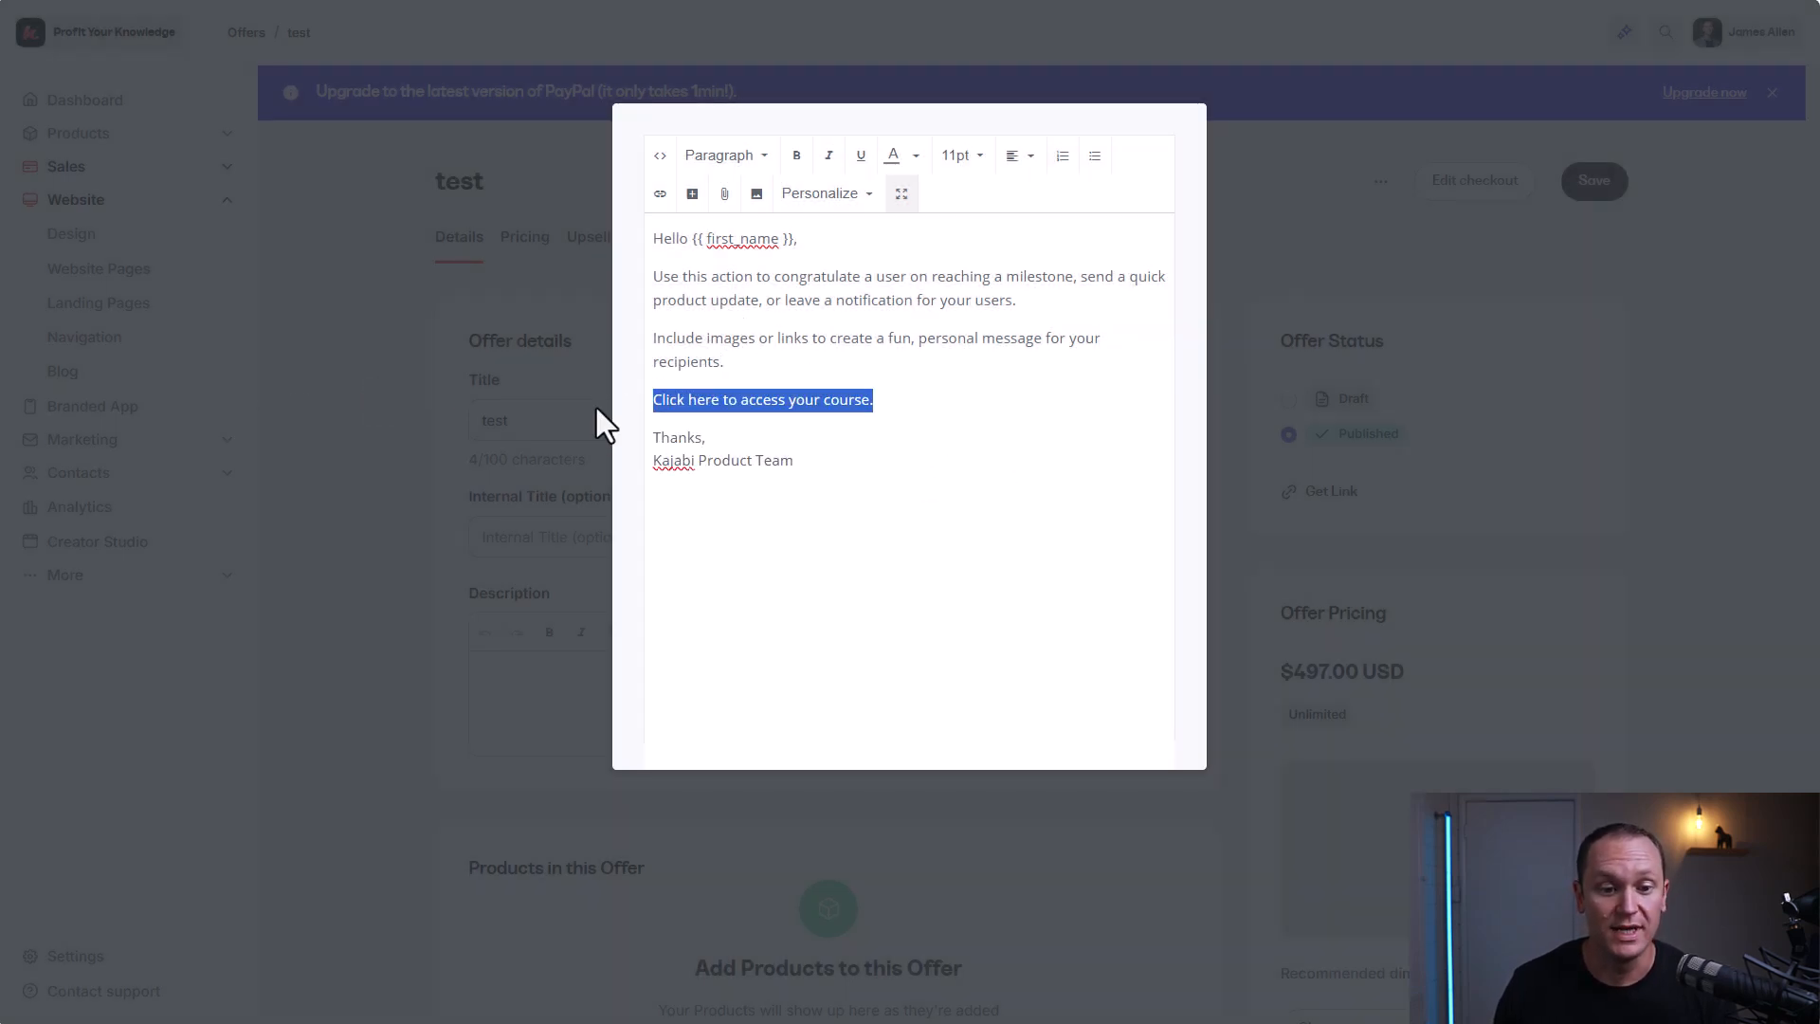
key("ctrl+b")
key("ctrl+u")
left_click(774, 339)
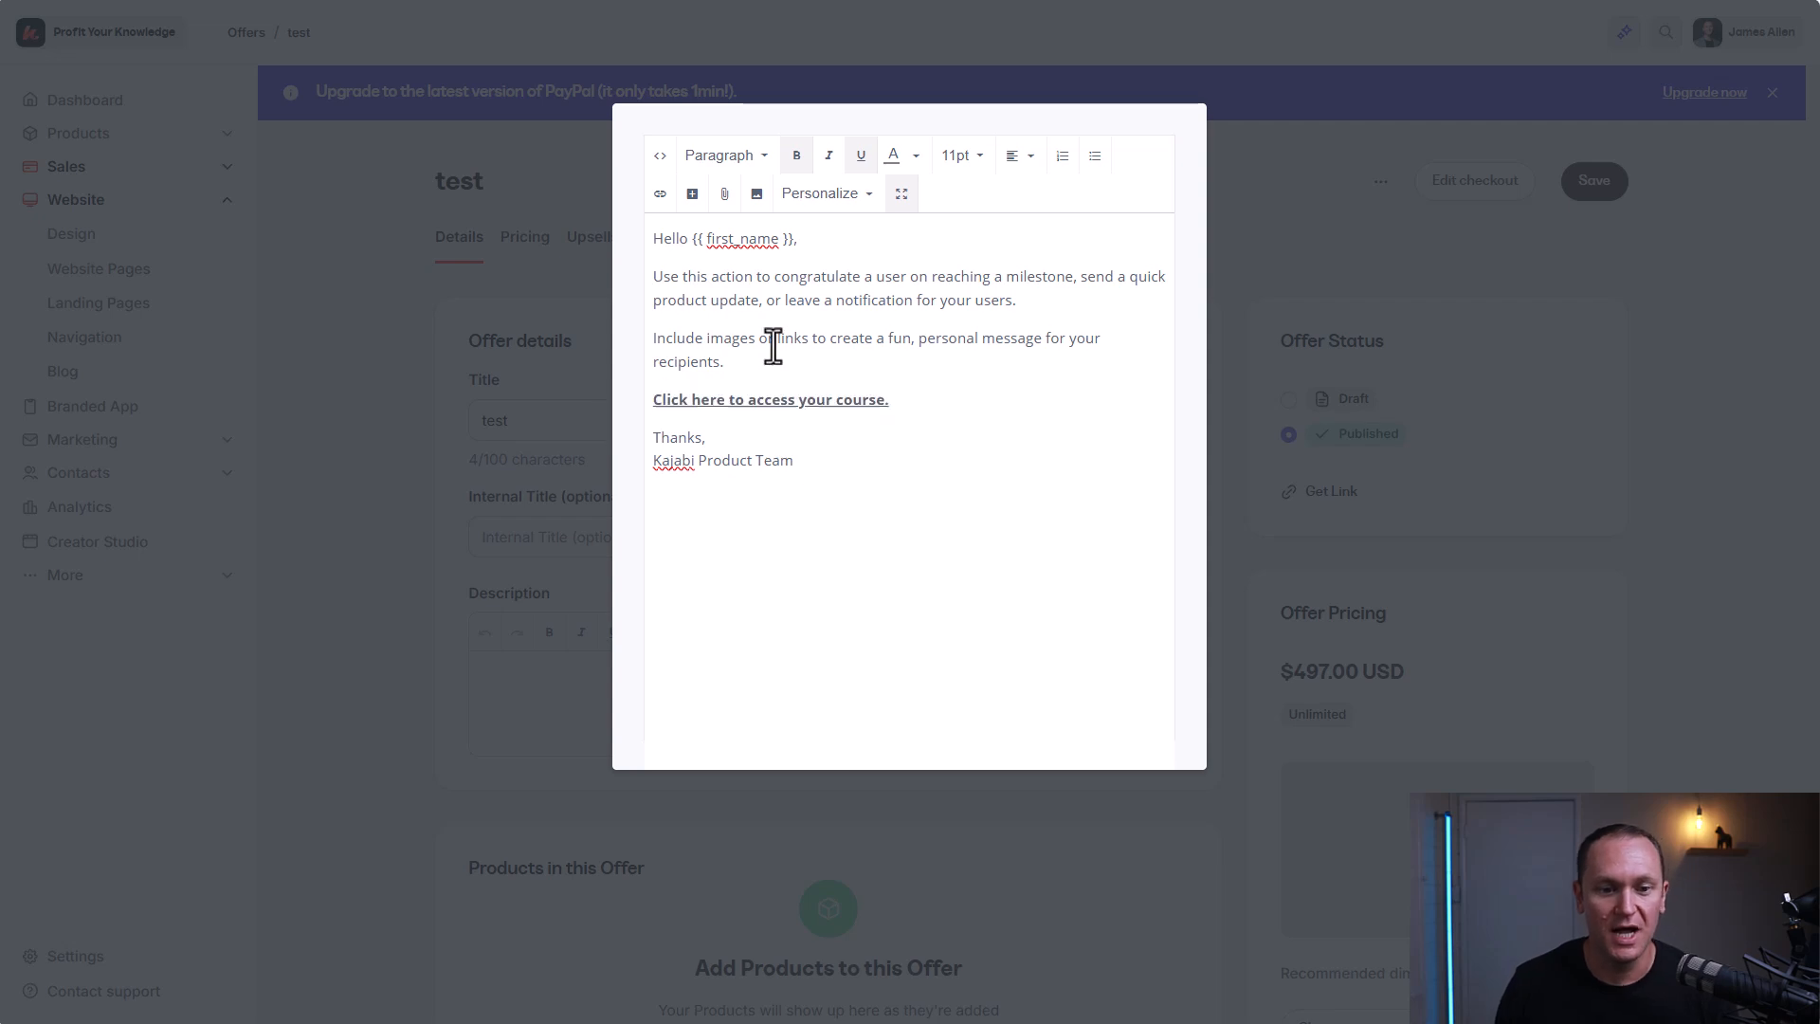
left_click(379, 525)
- Review the test offer's post-purchase settings, automations and product section, and examine the offer image upload options
scroll(341, 571, "down", 15)
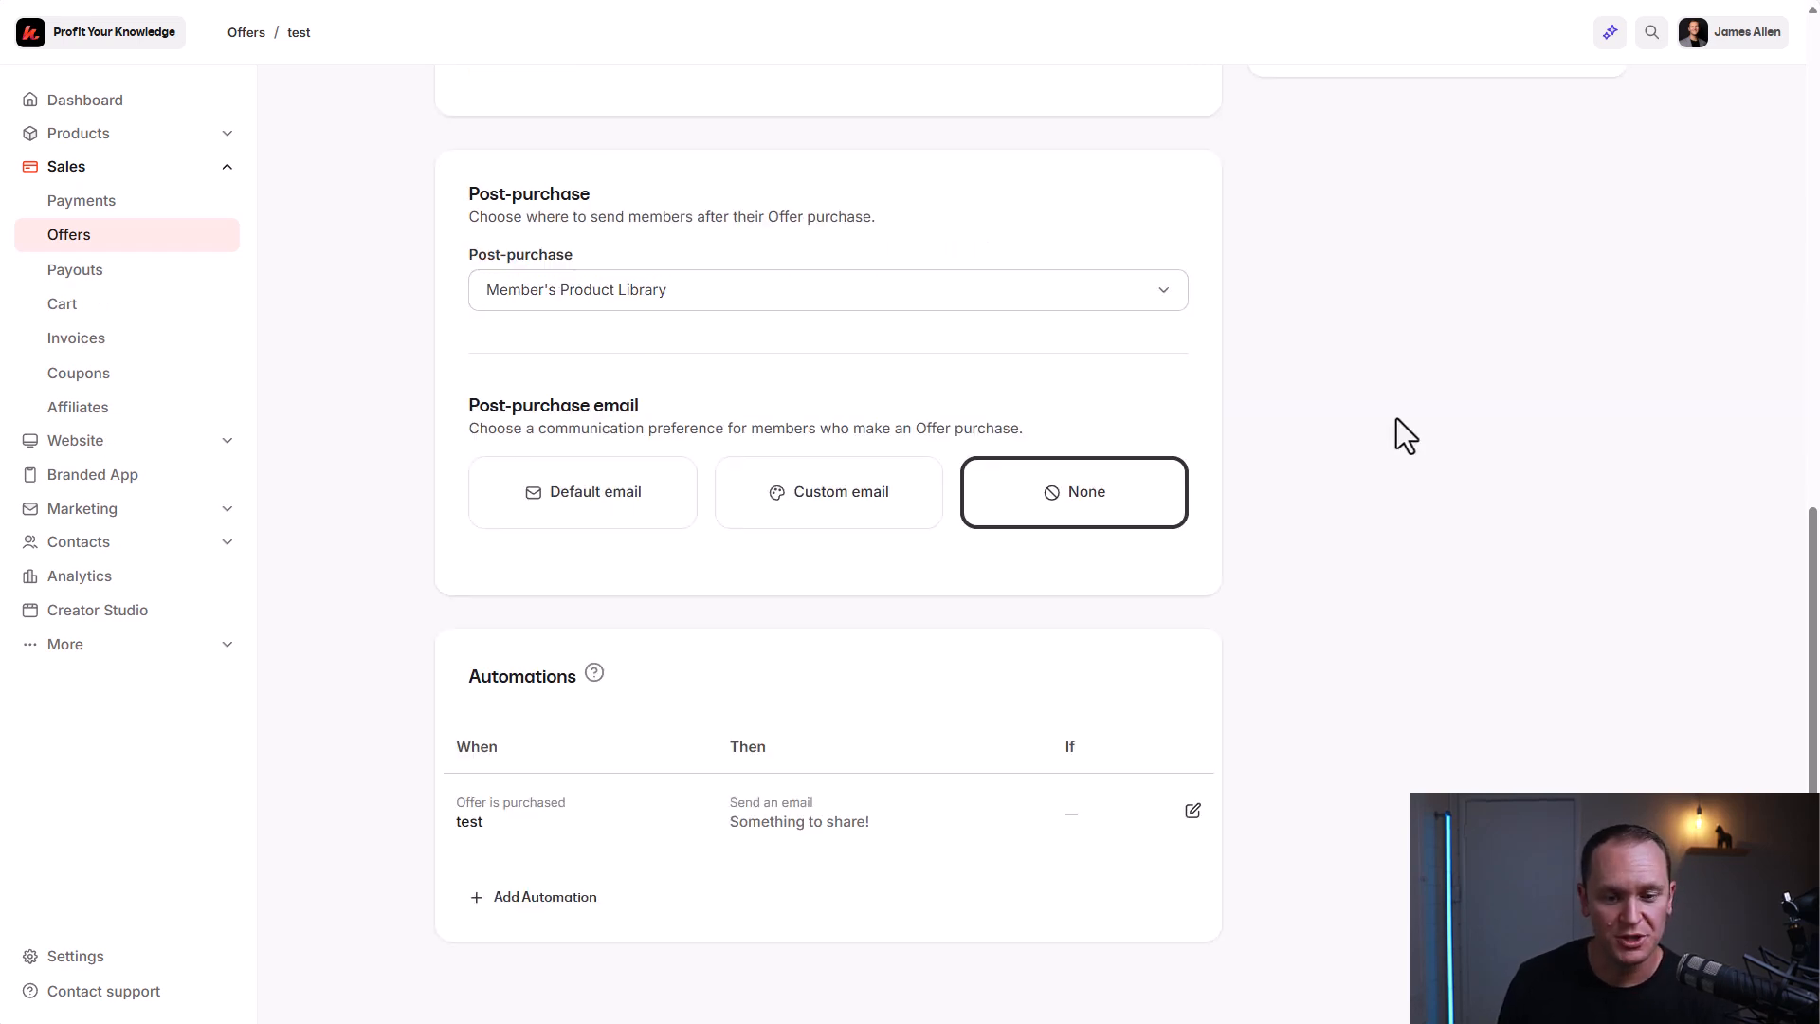
scroll(488, 665, "up", 4)
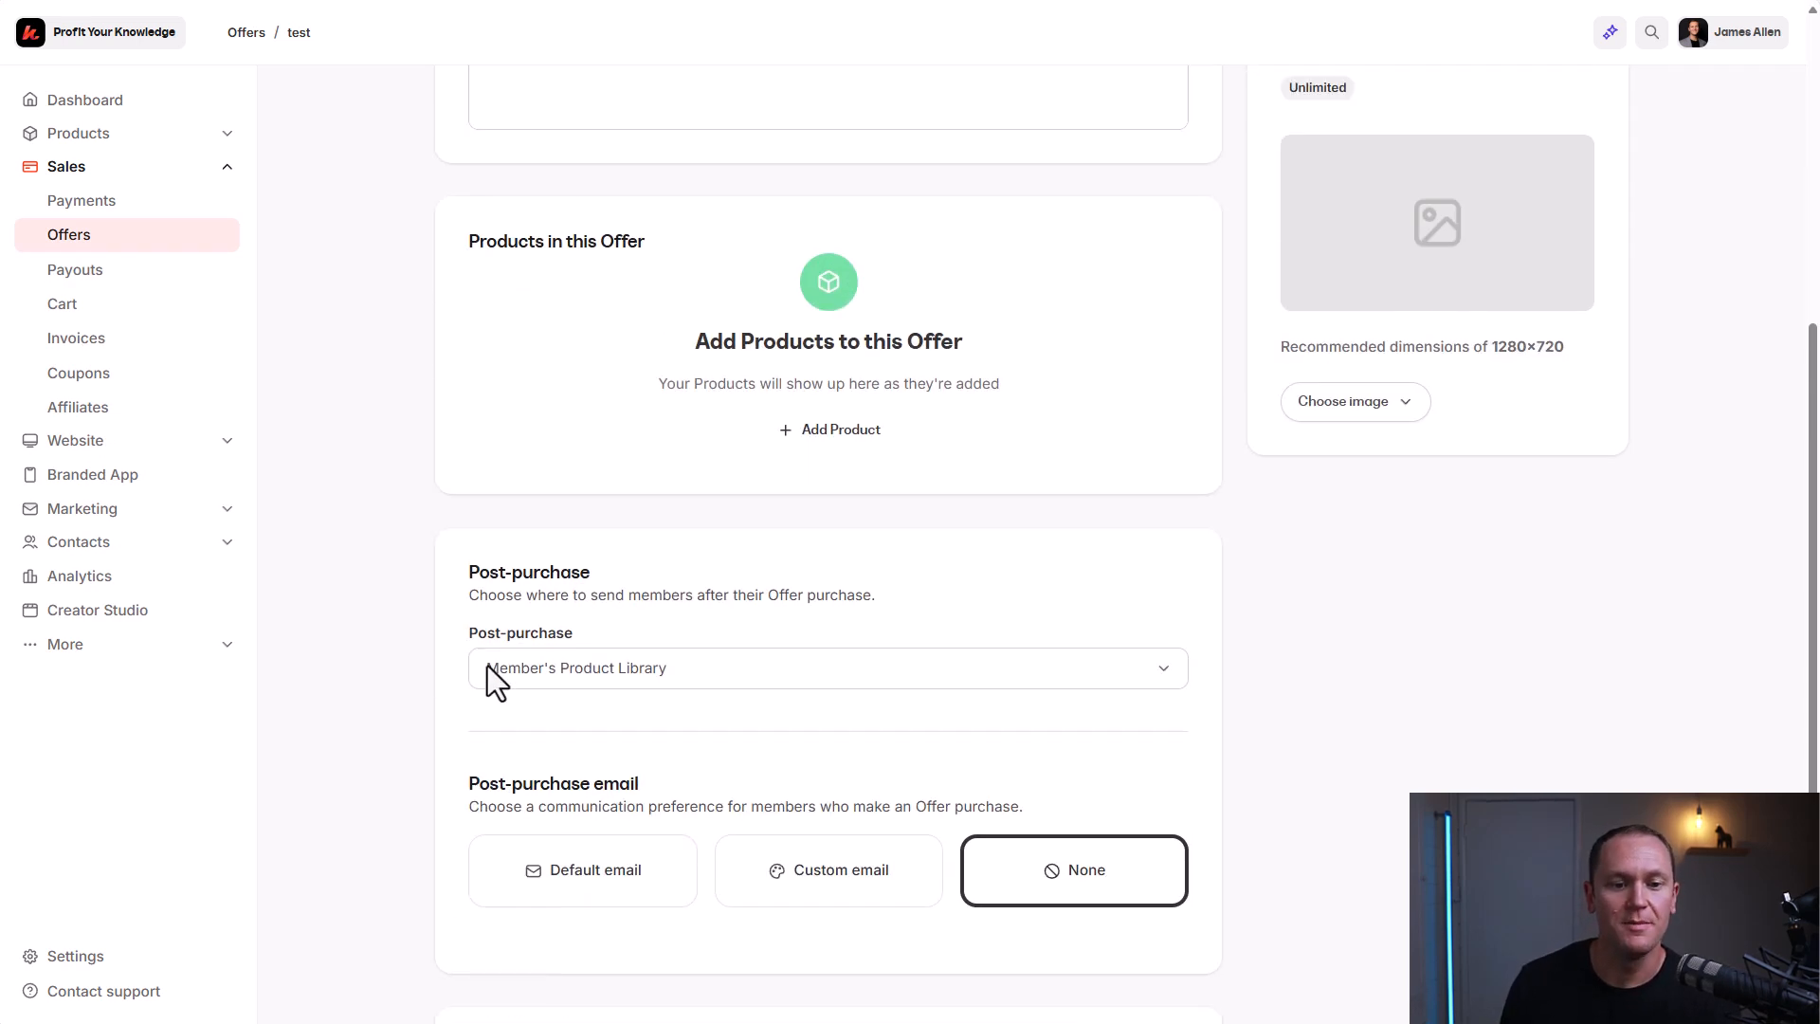
scroll(487, 679, "up", 5)
scroll(1138, 415, "down", 3)
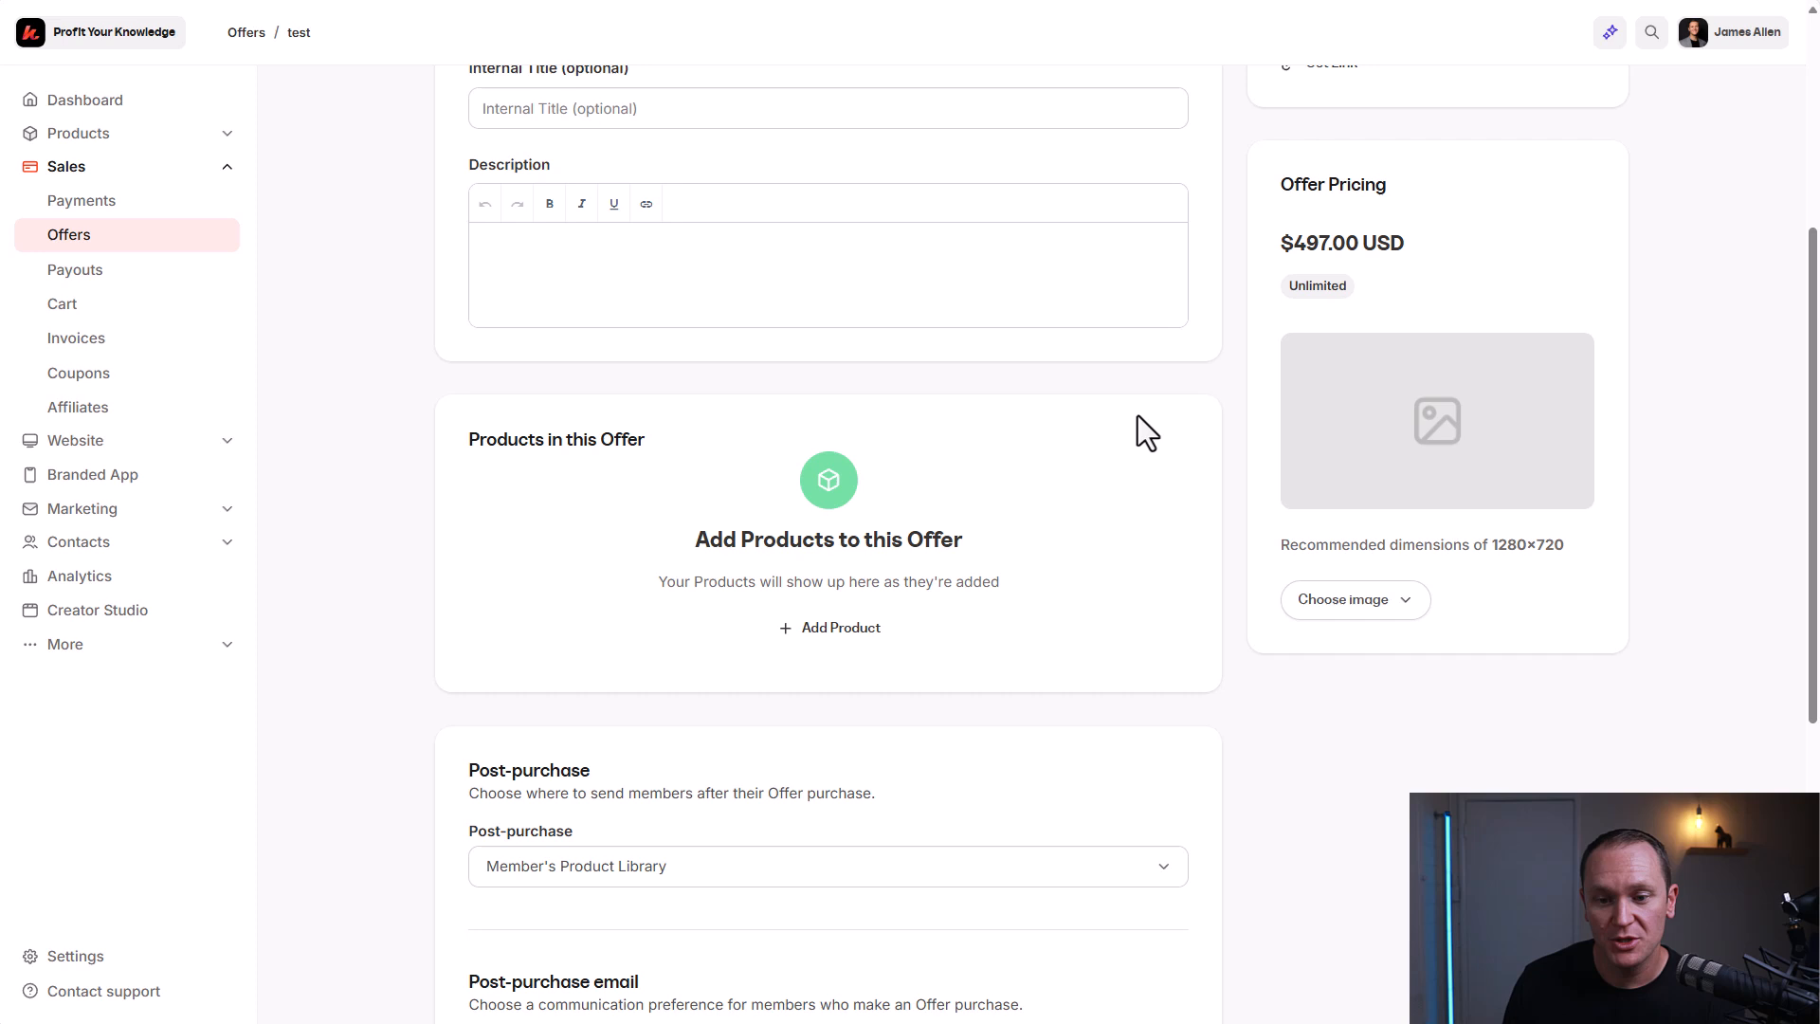
left_click(1410, 606)
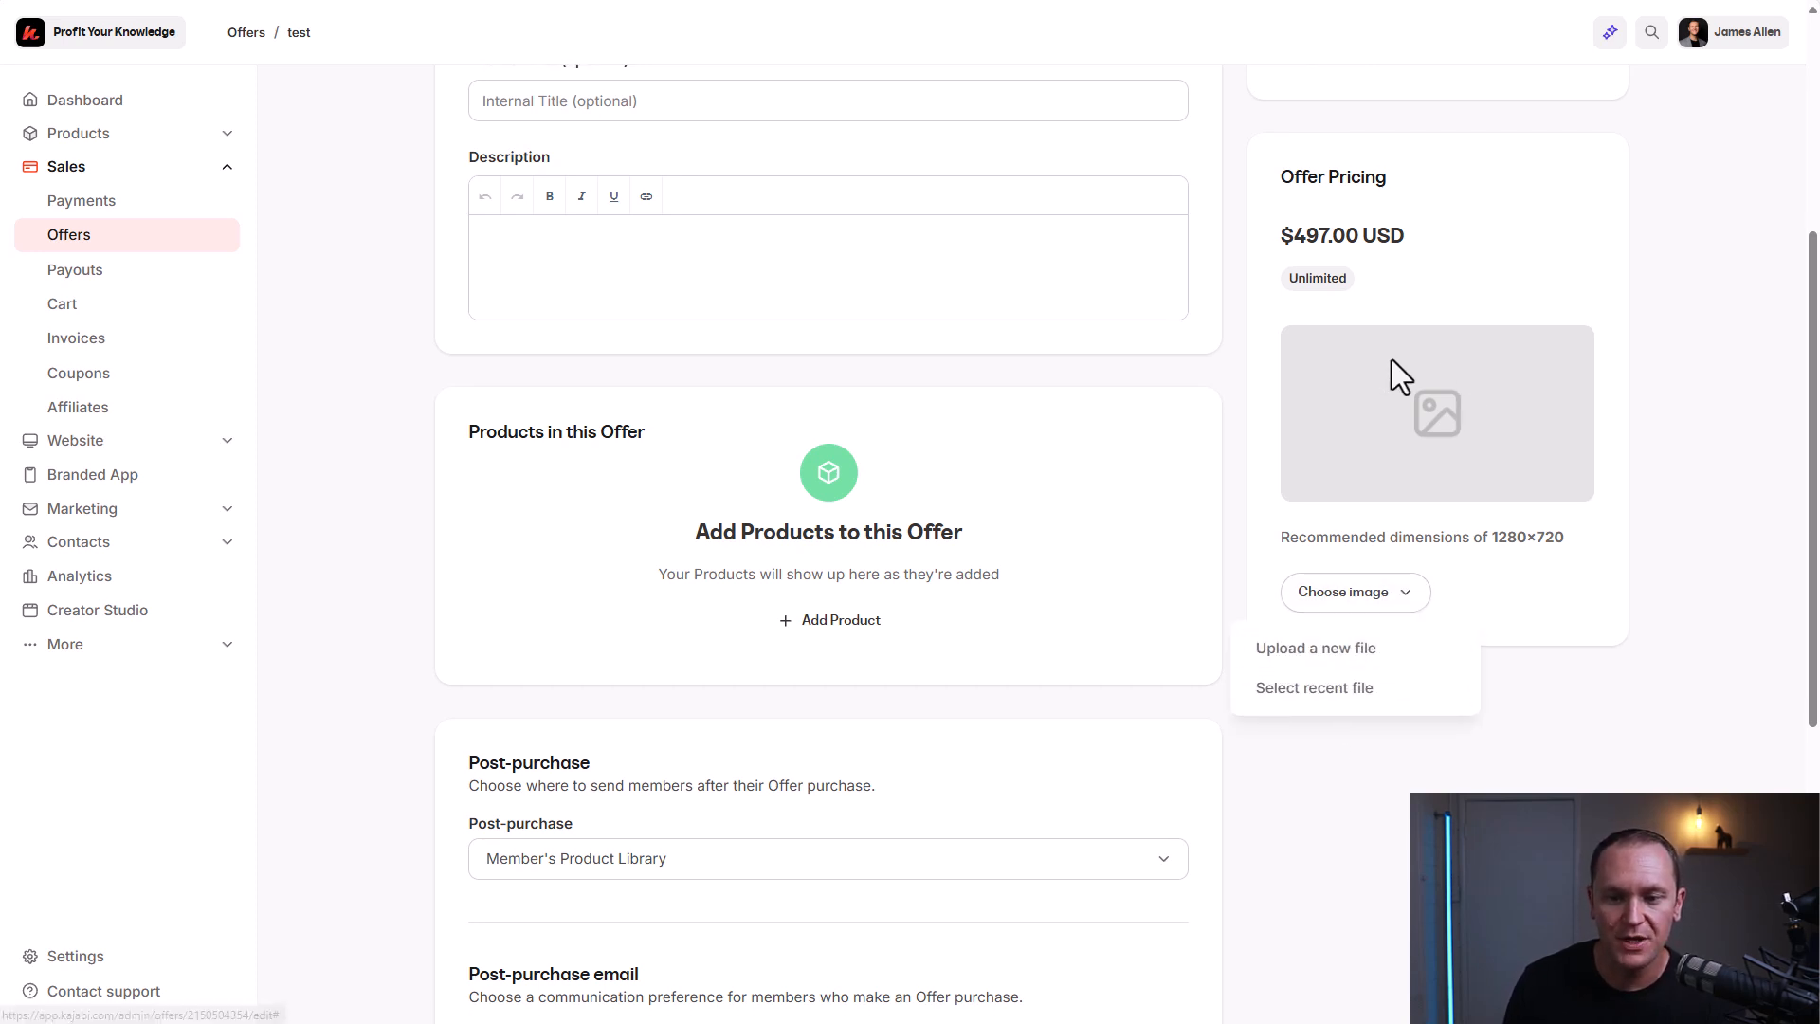
left_click(1682, 401)
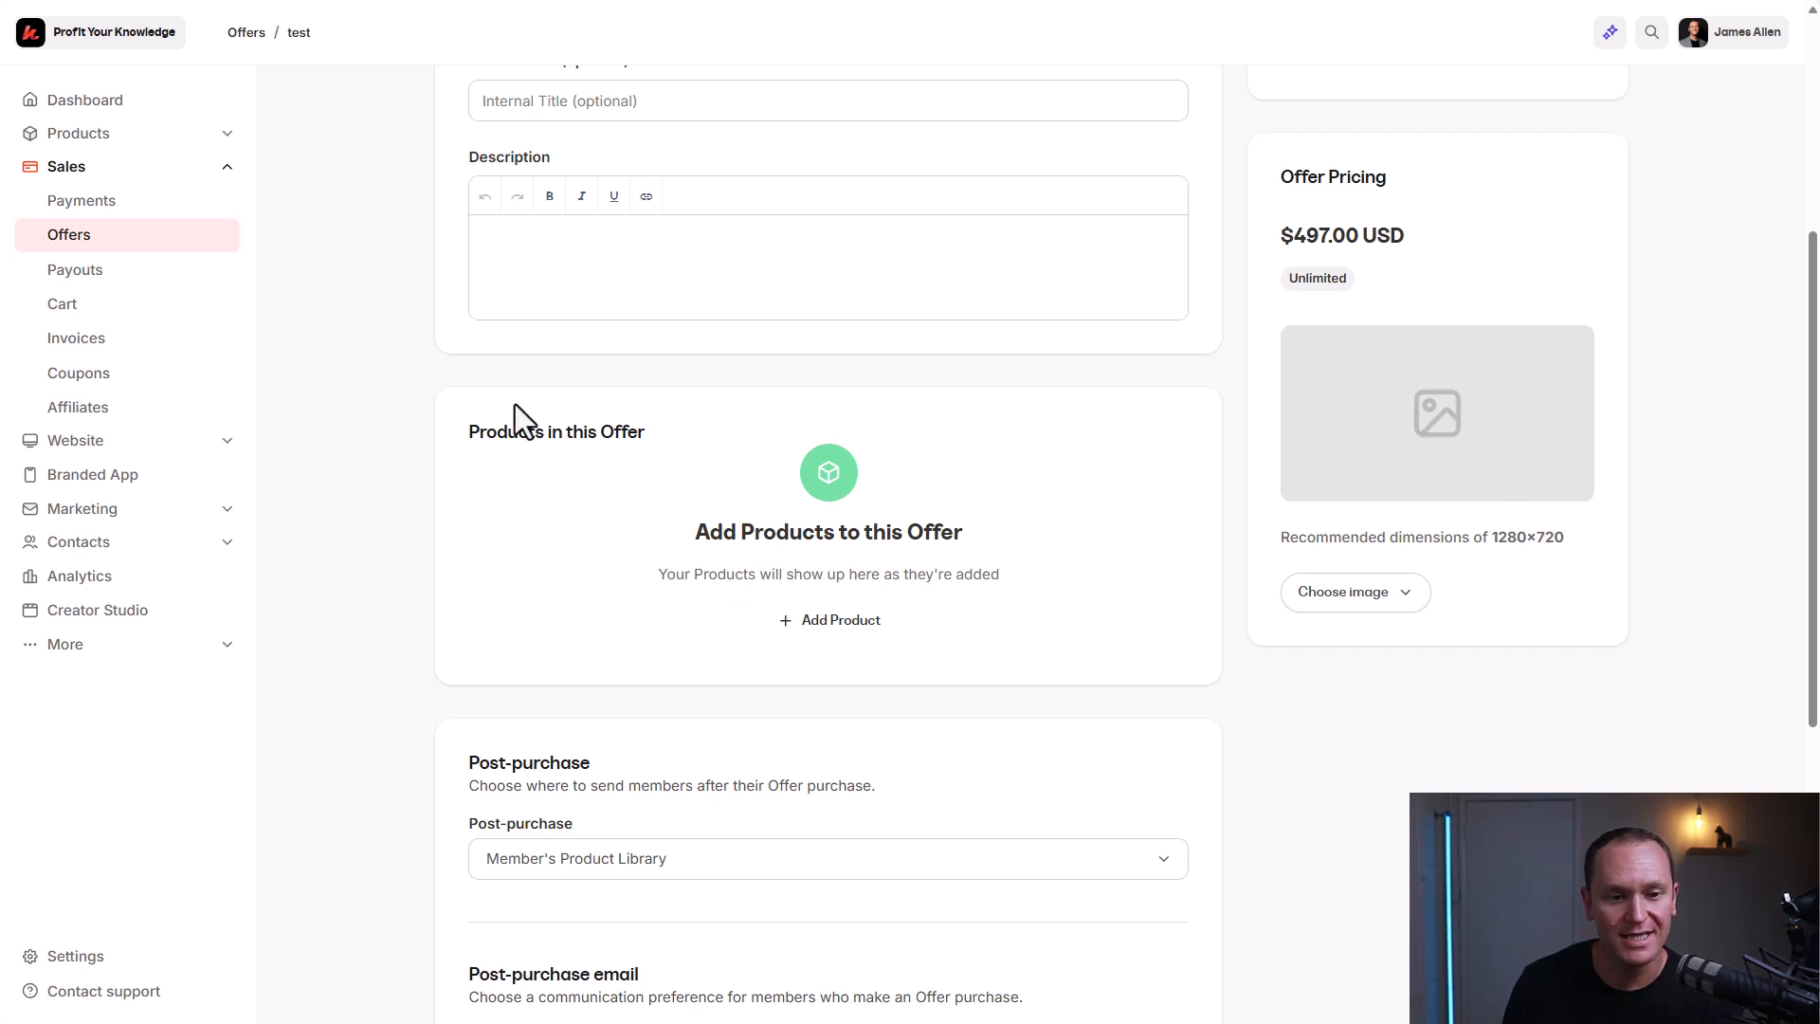
- Review the title, internal title and description fields in the offer details, highlighting the Internal Title label
scroll(373, 434, "up", 3)
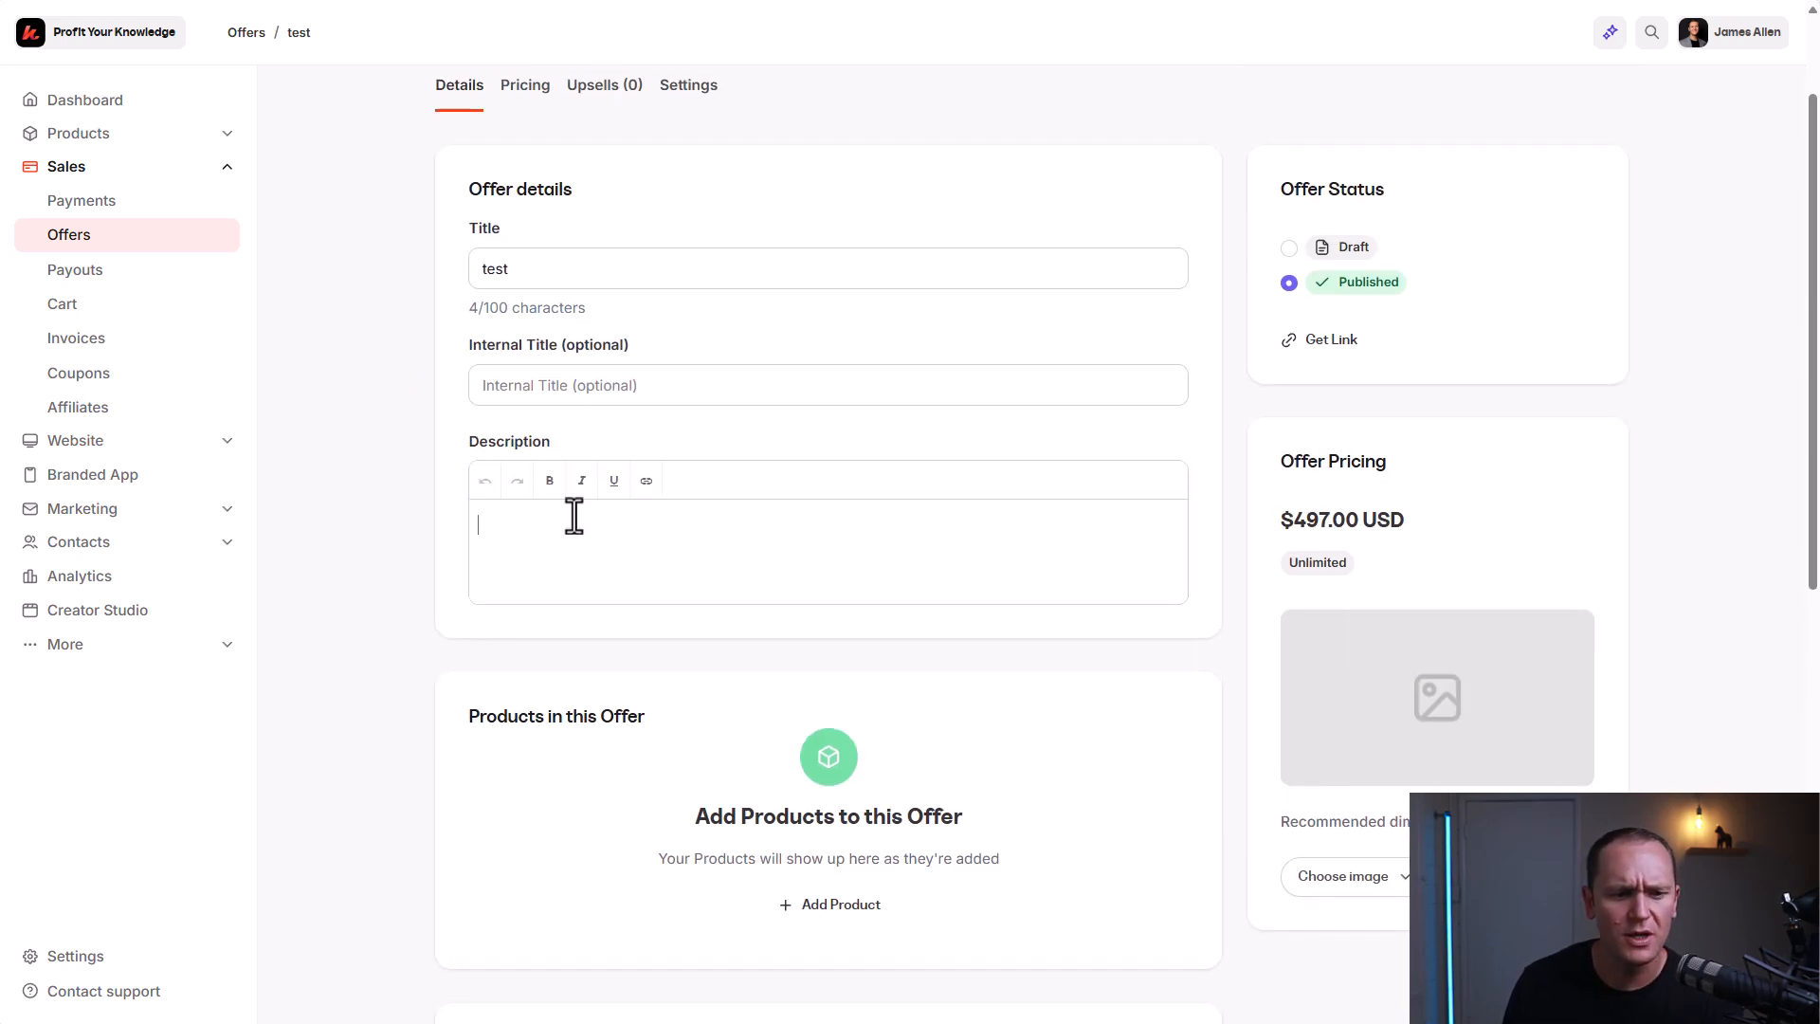
left_click(549, 390)
left_click(355, 389)
left_click_drag(630, 345, 504, 345)
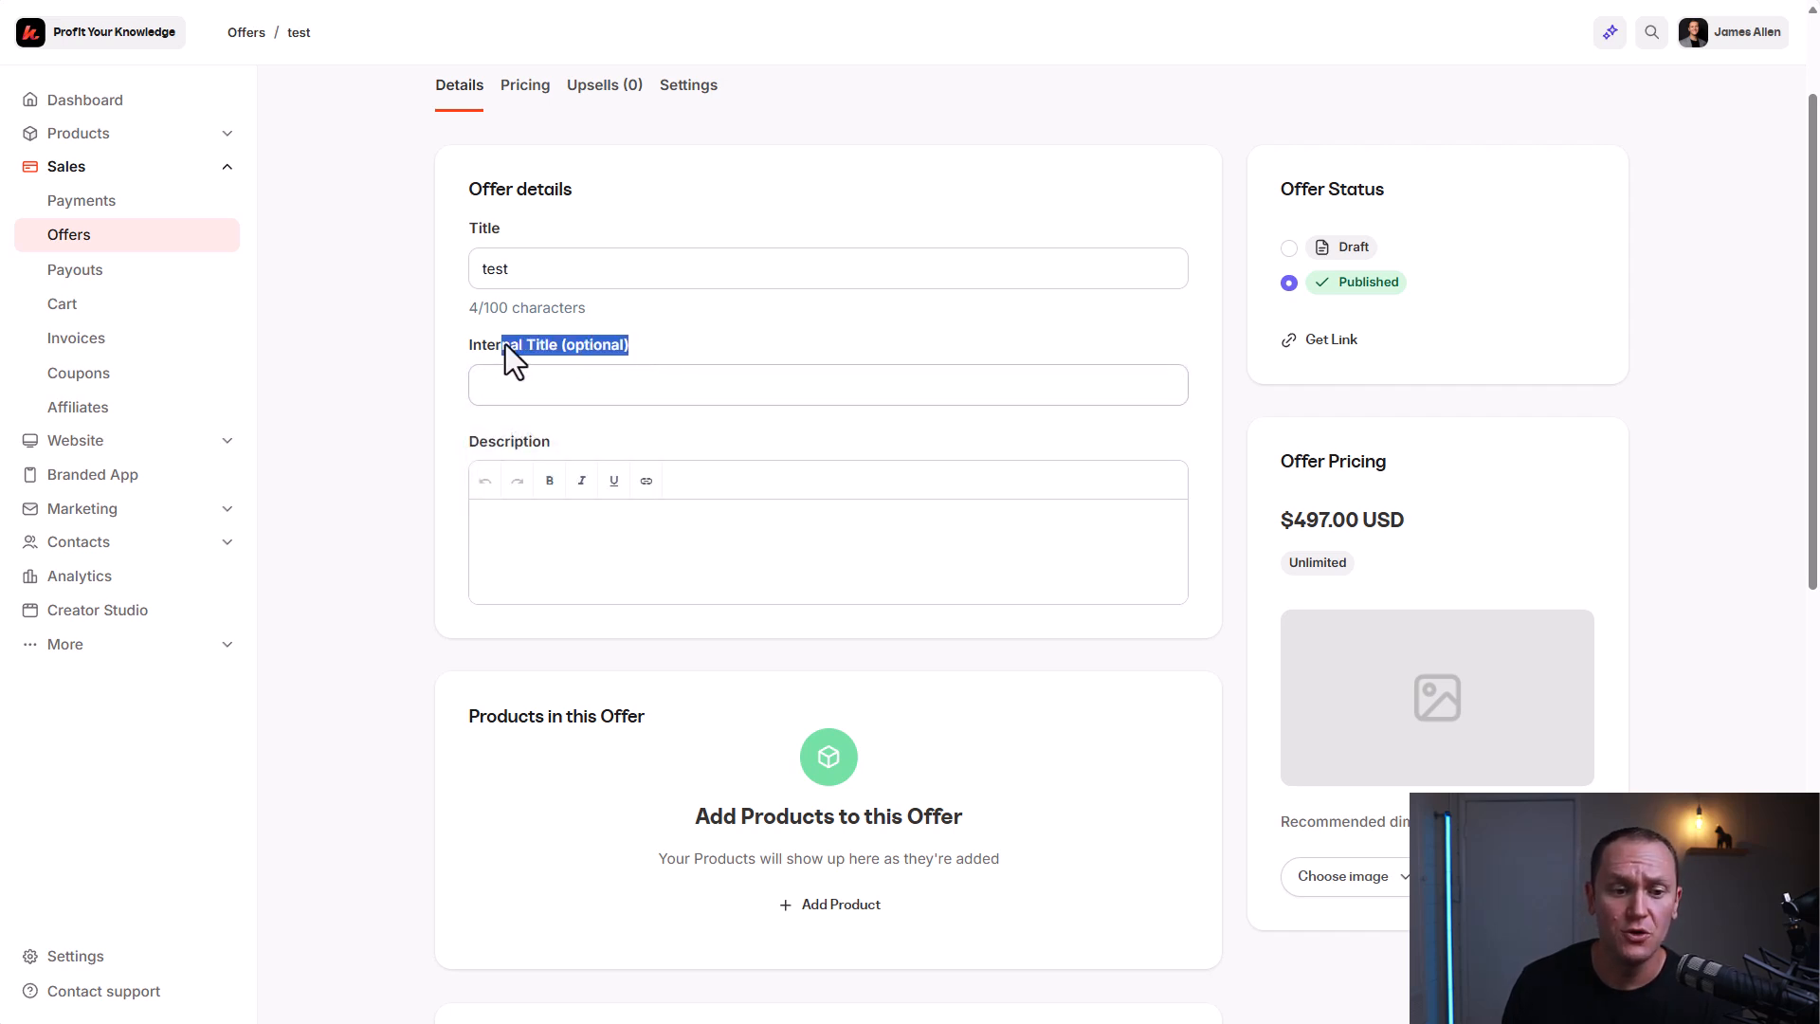
left_click(356, 360)
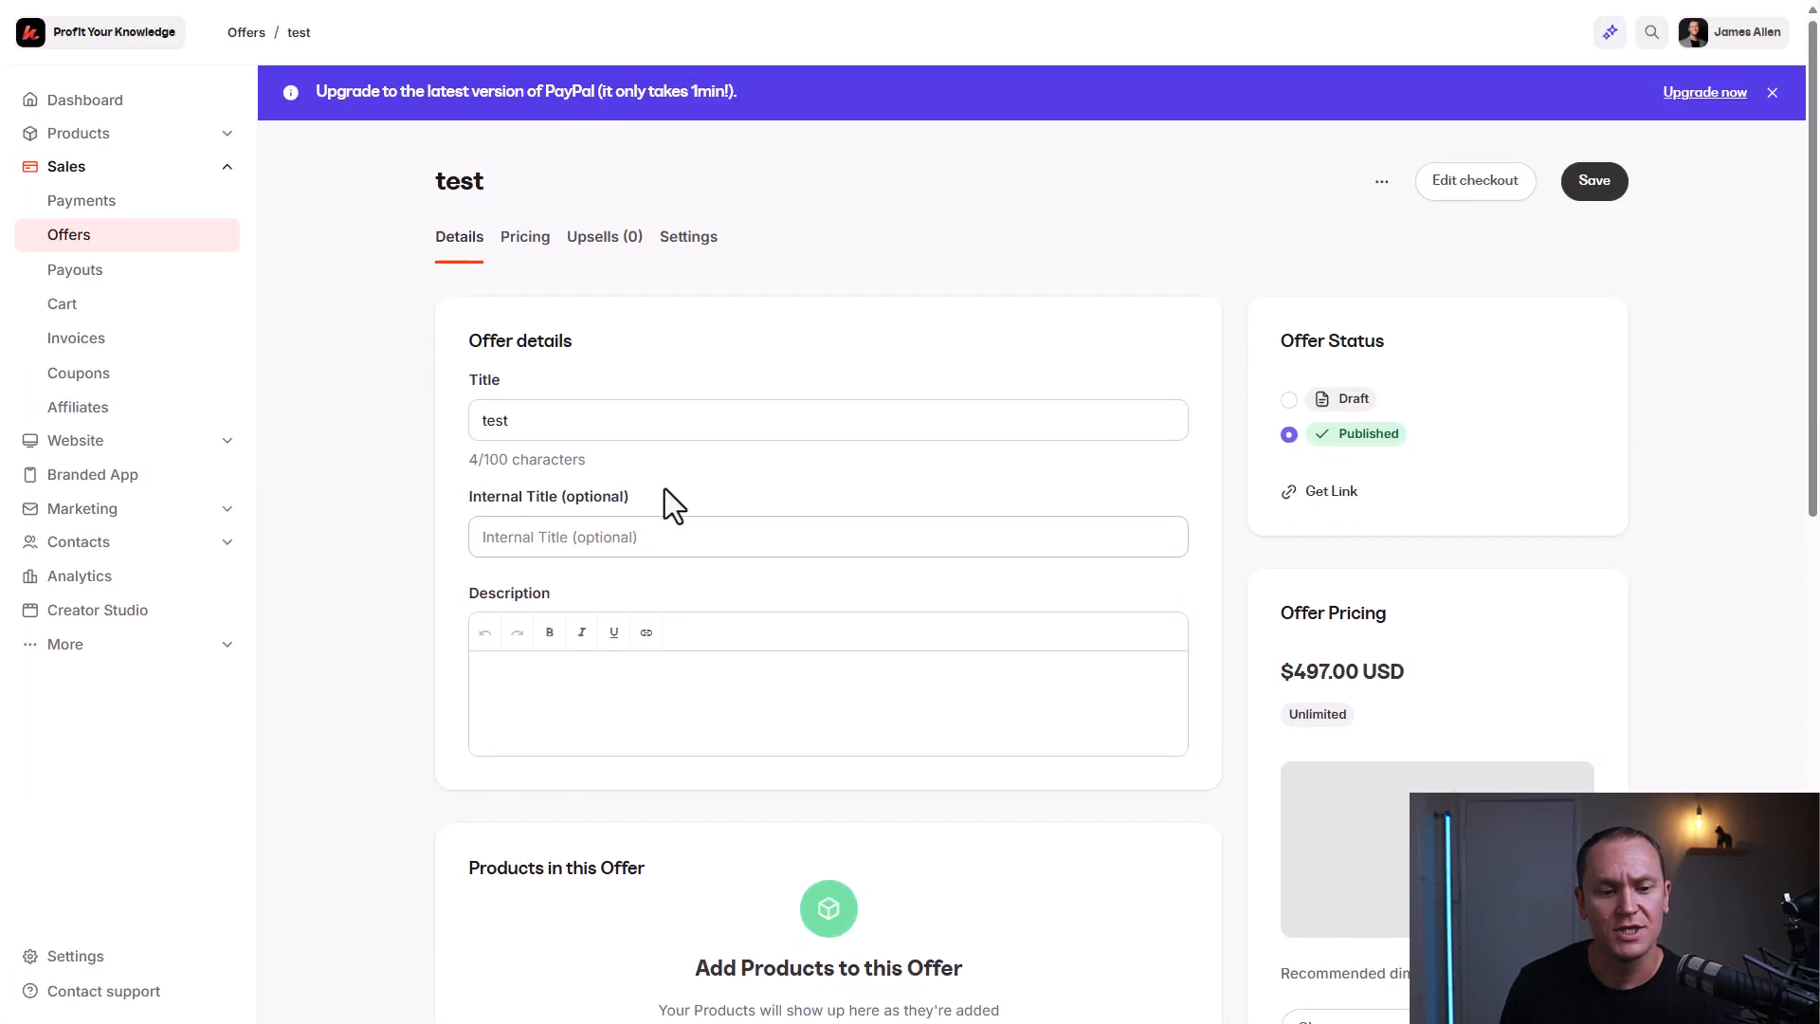
mouse_move(664, 487)
left_mouse_down()
mouse_move(471, 491)
mouse_move(652, 498)
left_mouse_up()
left_click(426, 497)
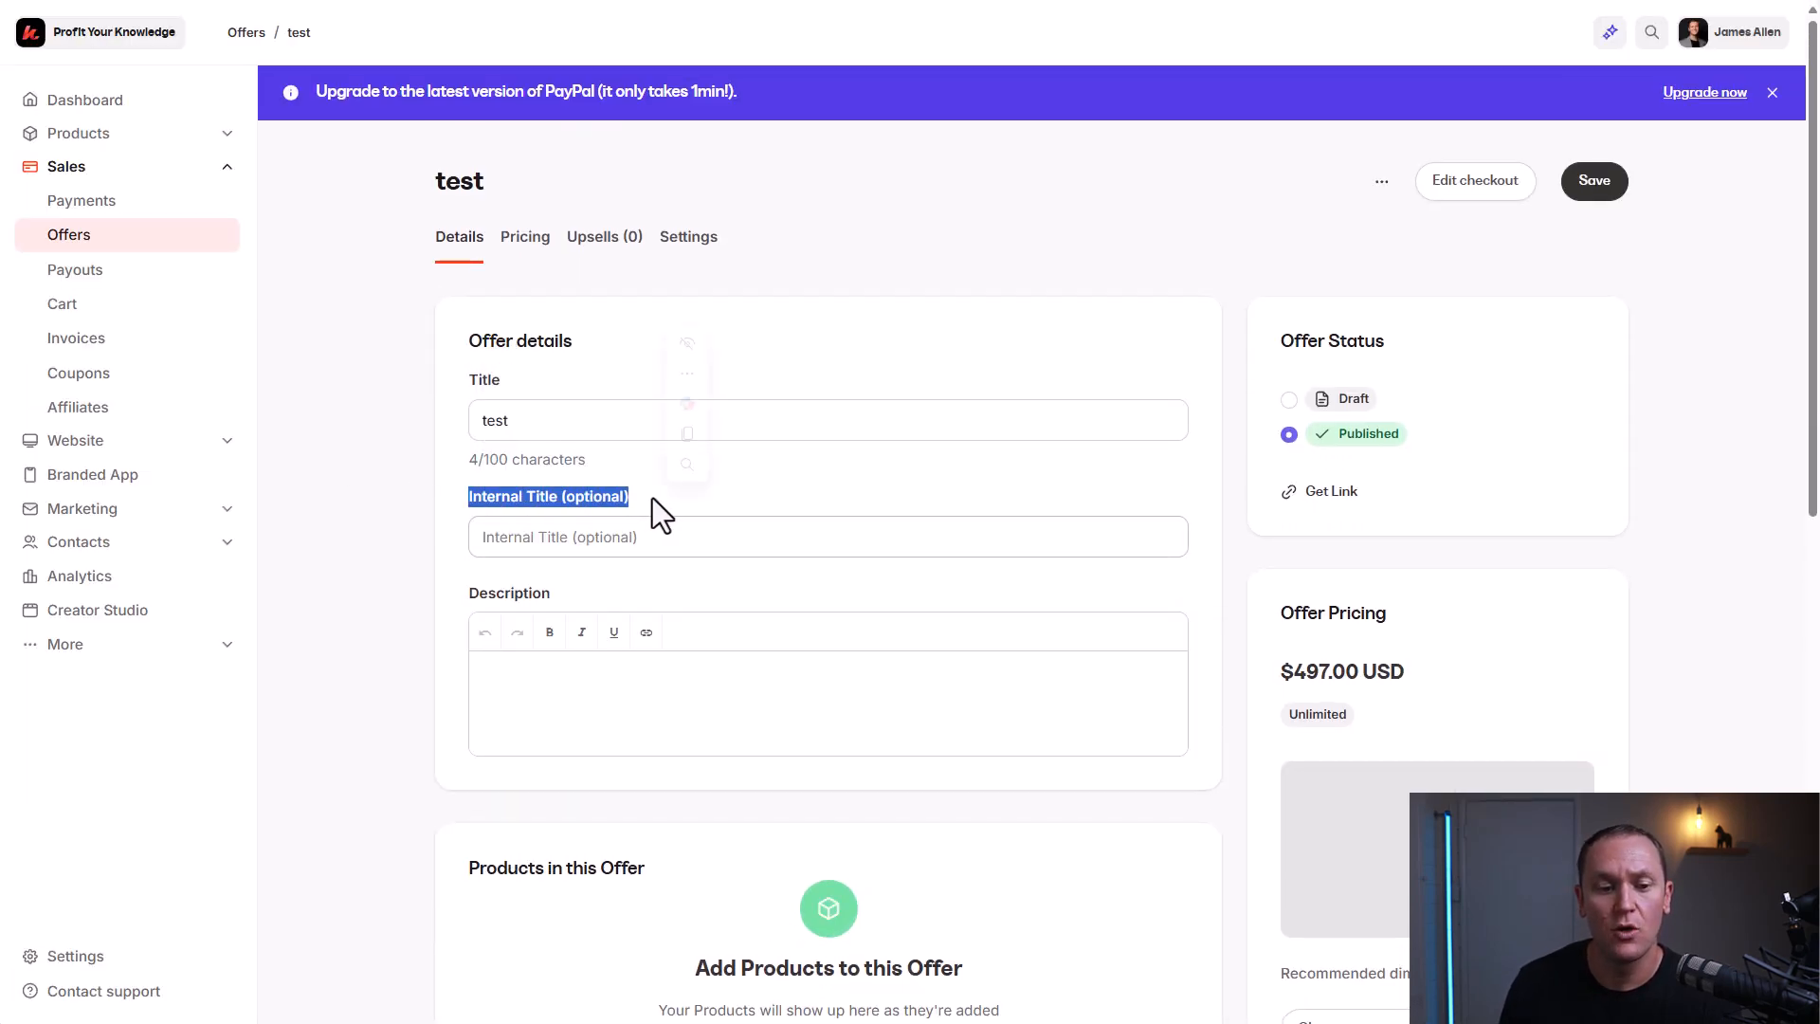
left_click(400, 486)
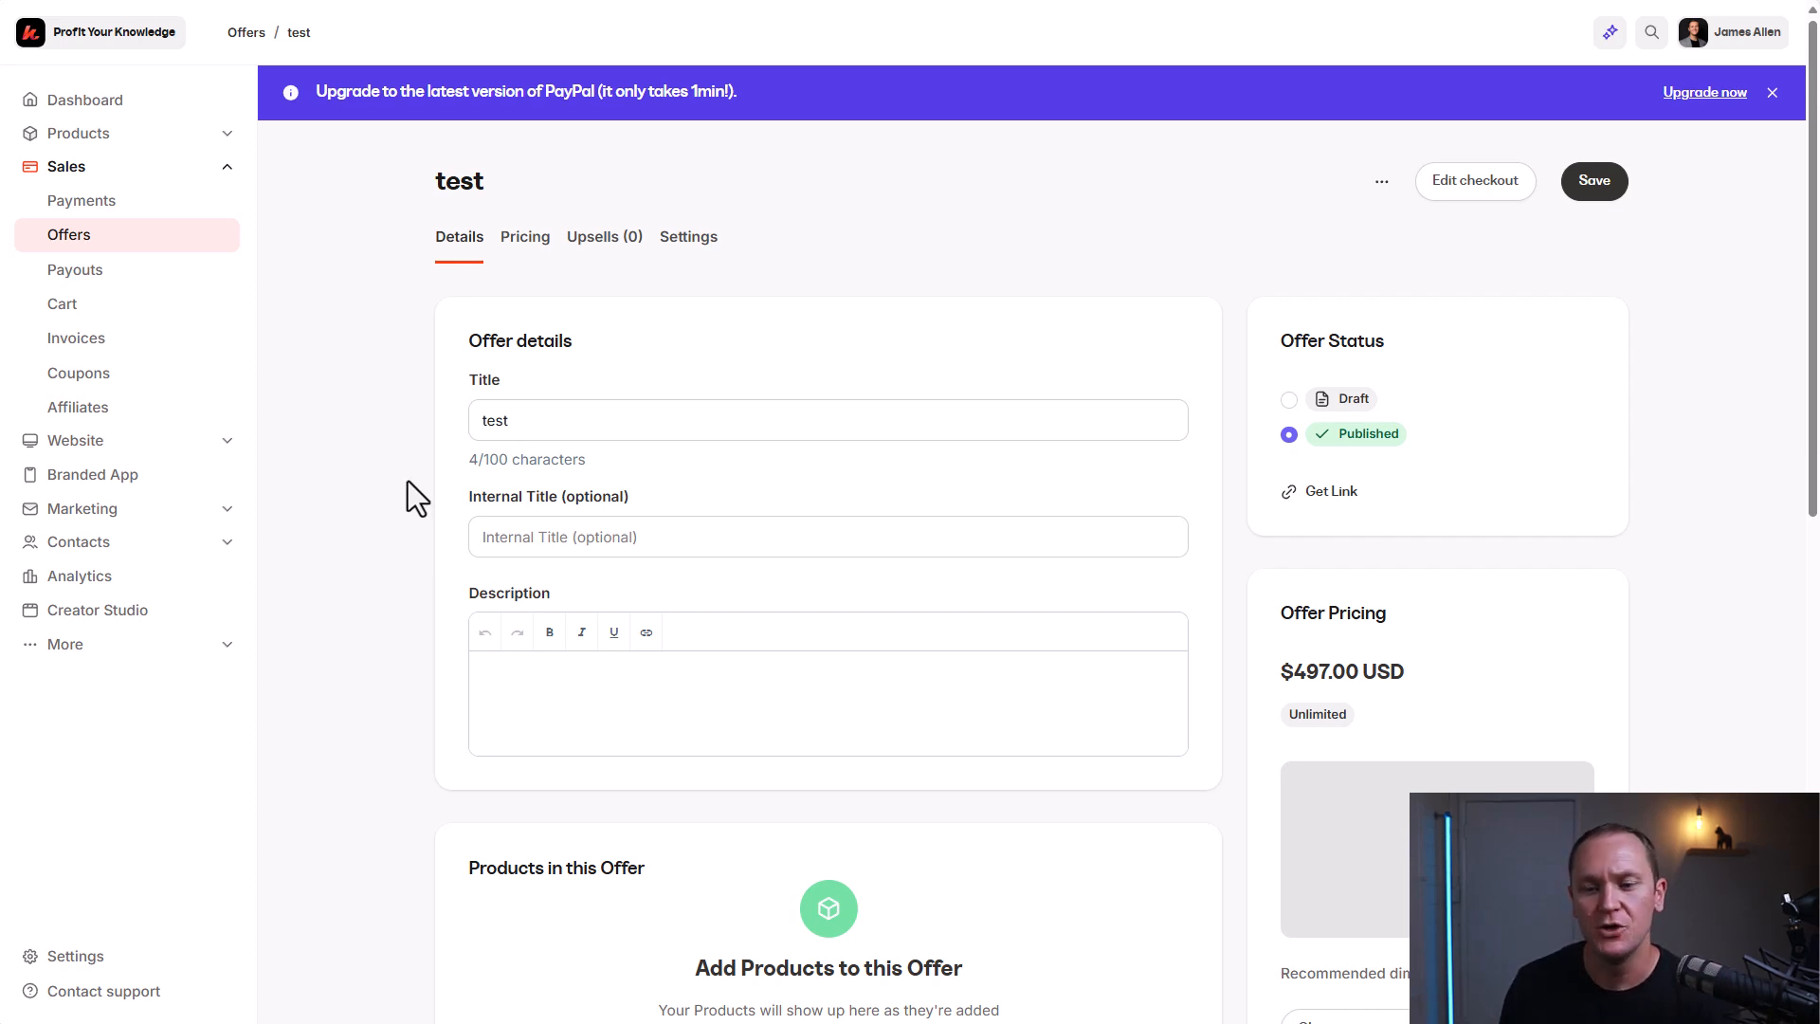
- Dismiss the PayPal upgrade banner on the test offer's details page
scroll(408, 481, "down", 2)
scroll(408, 481, "up", 2)
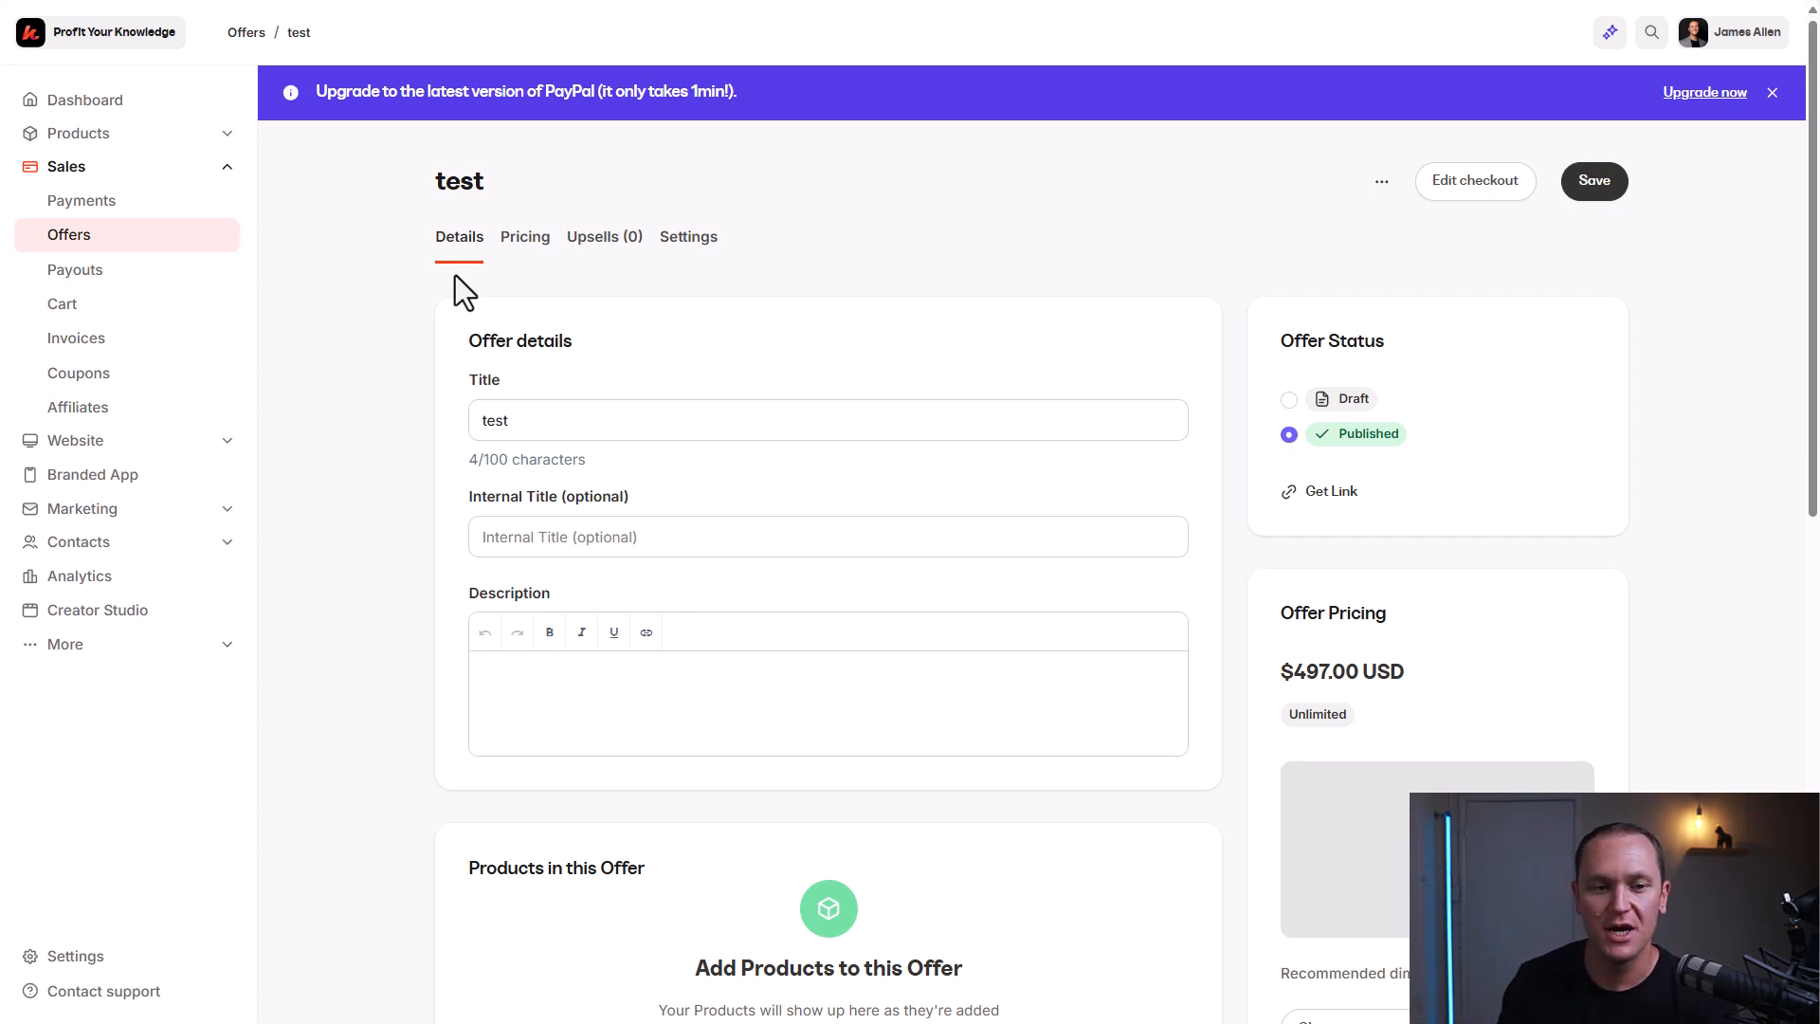
left_click(1772, 92)
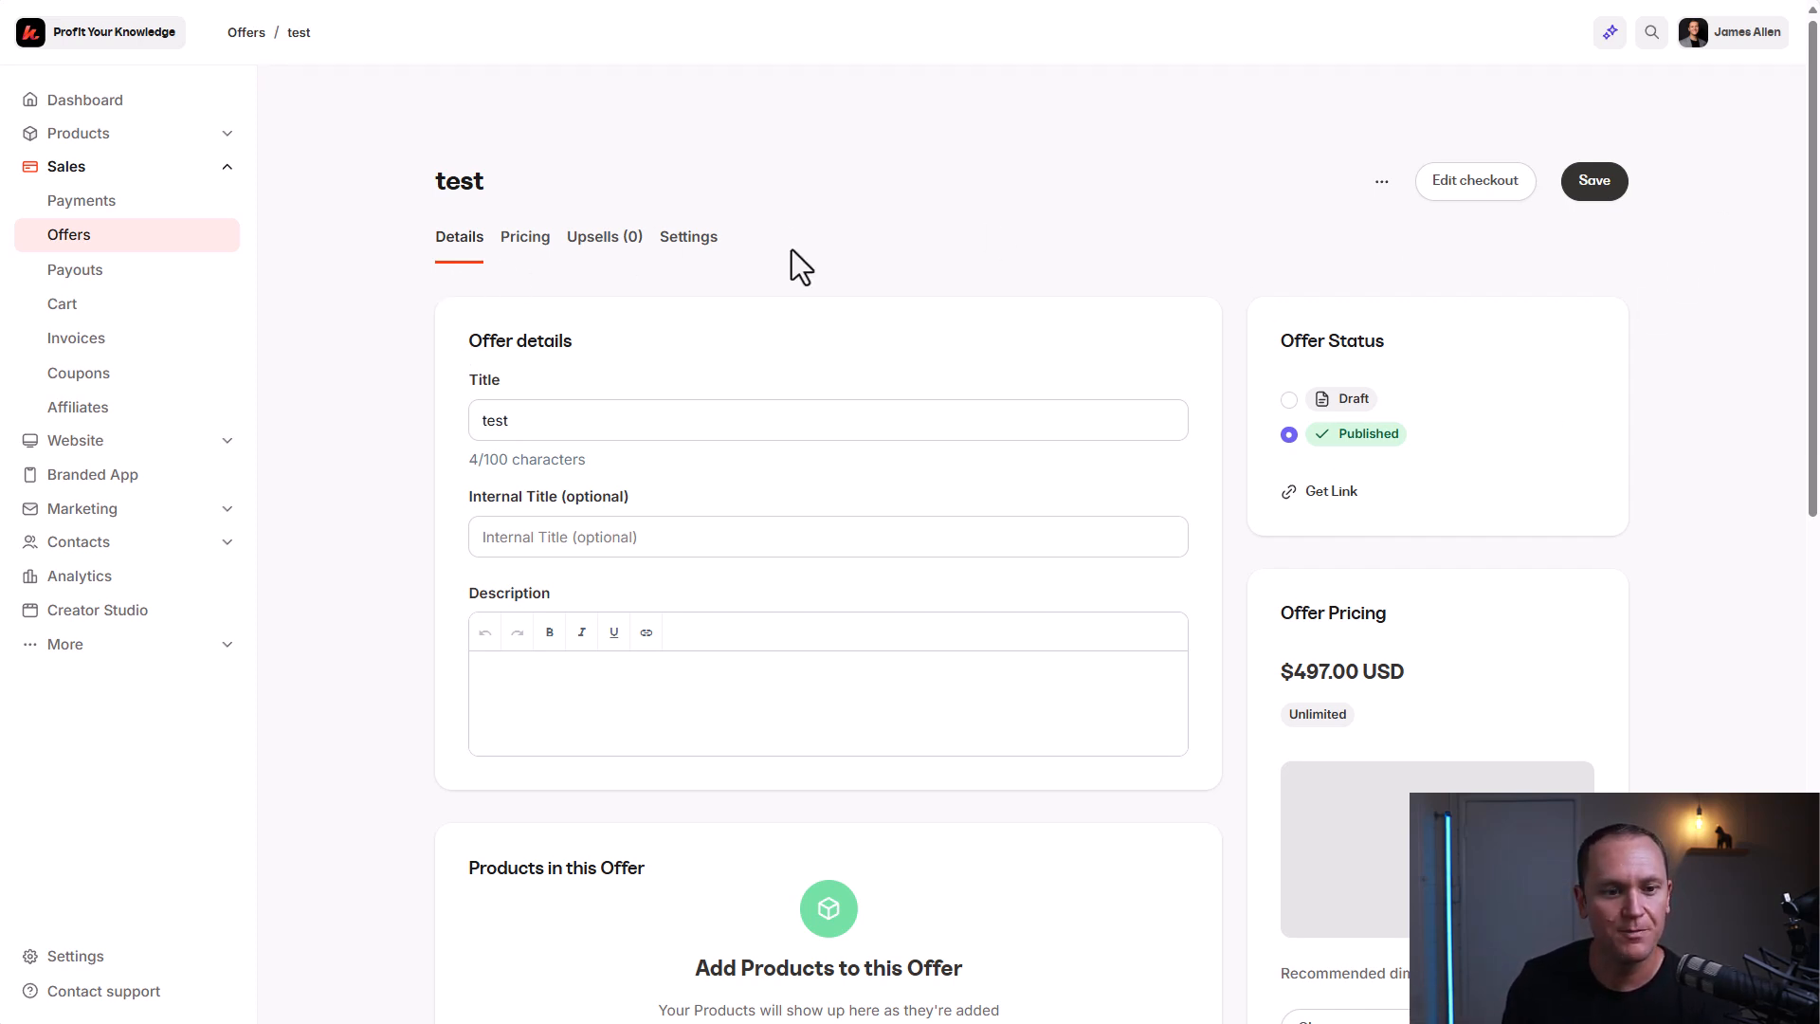
left_click_drag(398, 158, 277, 323)
left_click(276, 322)
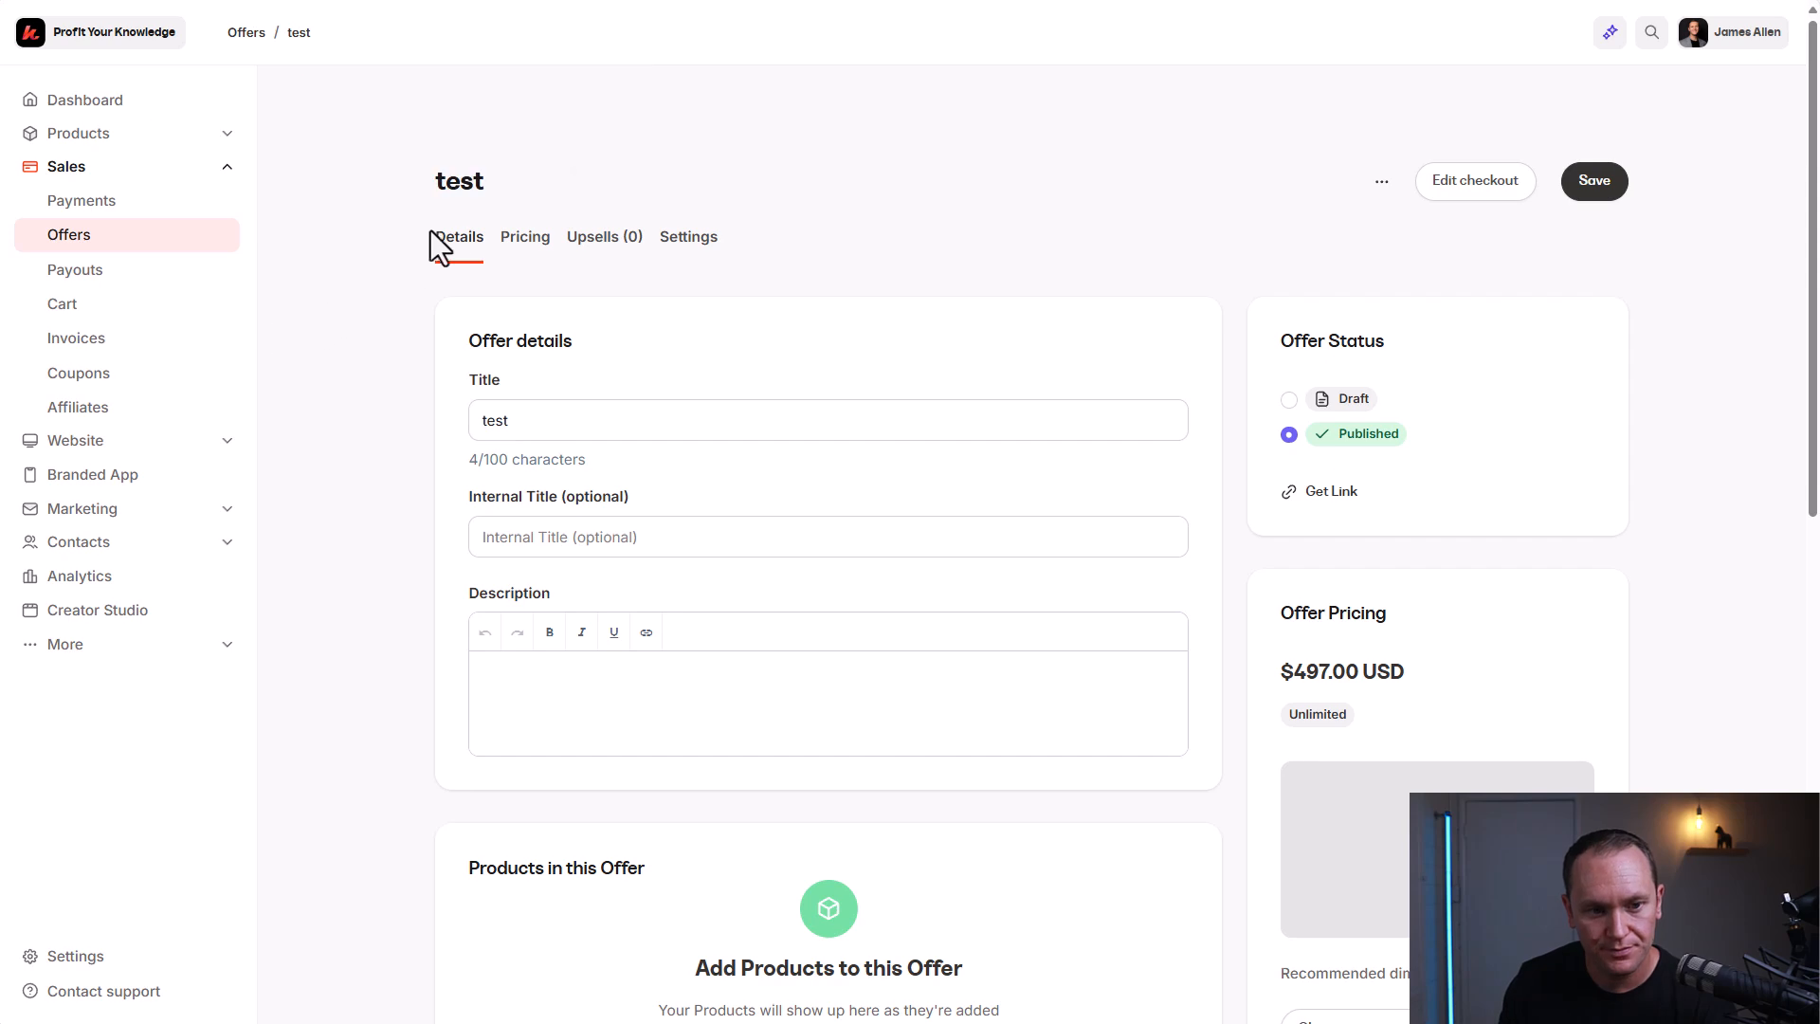
scroll(888, 722, "up", 5)
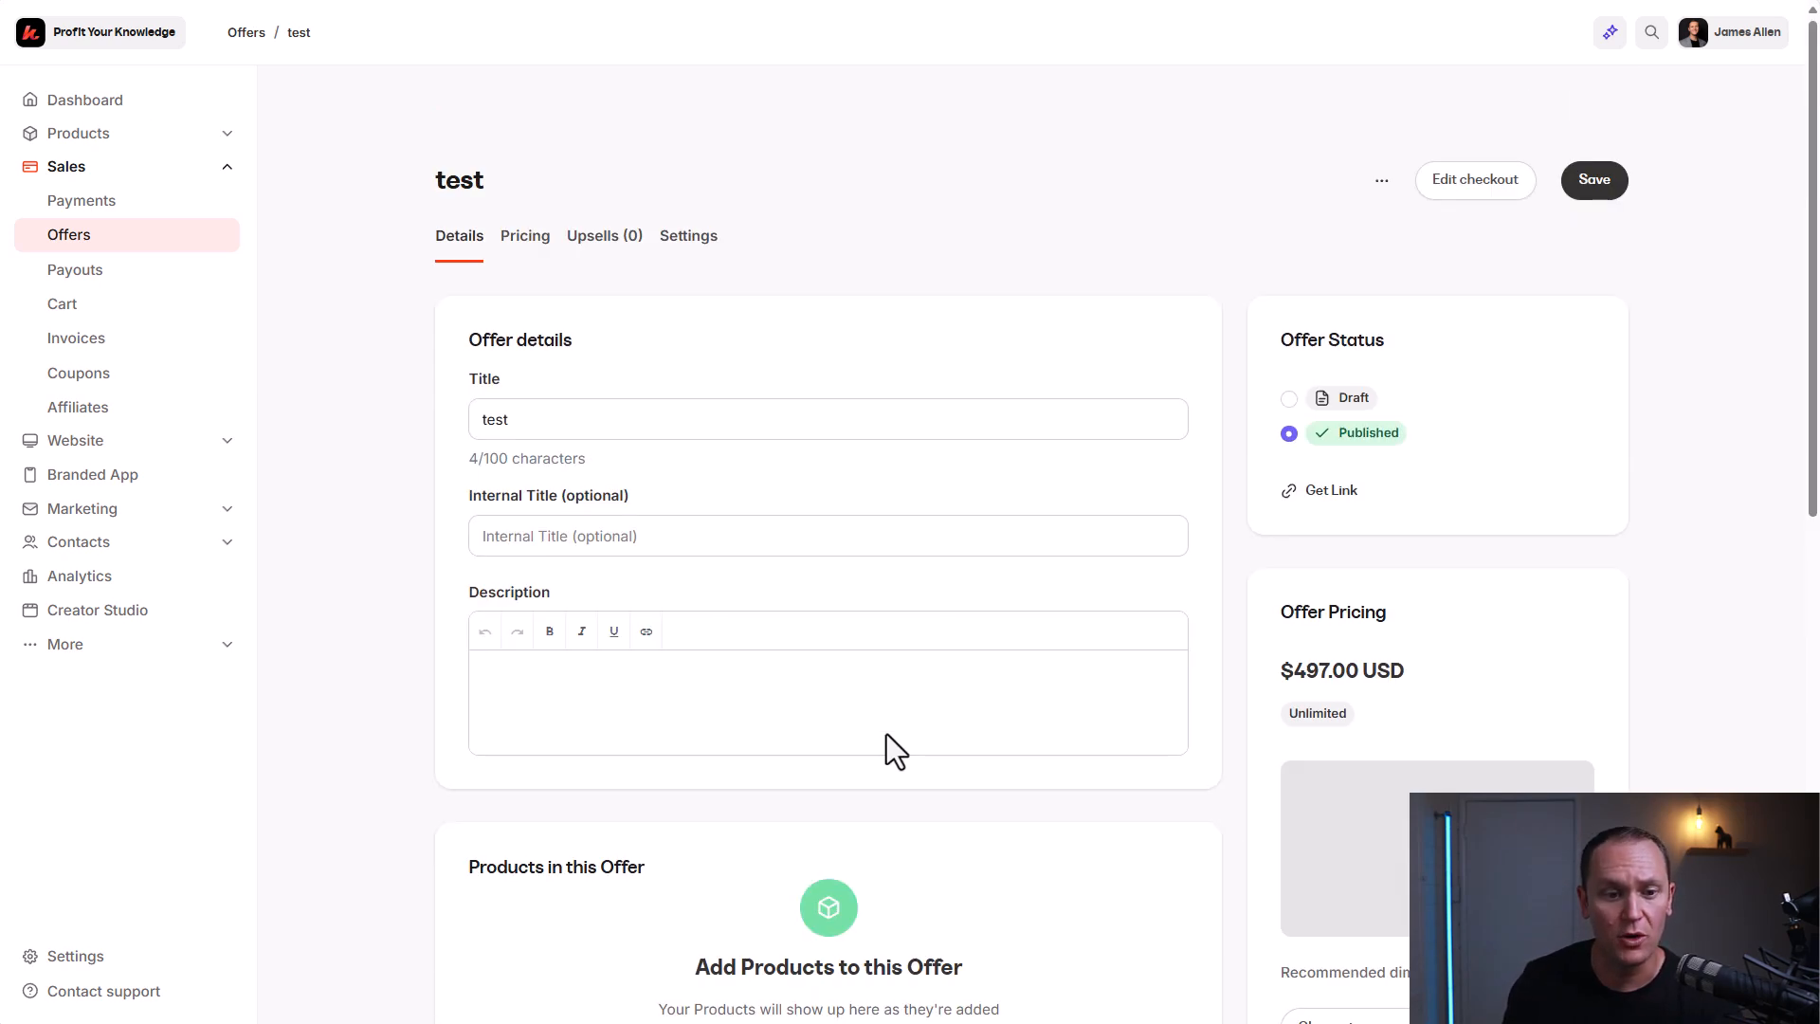
- Open the test offer's pricing settings and examine the available payment types
left_click(528, 253)
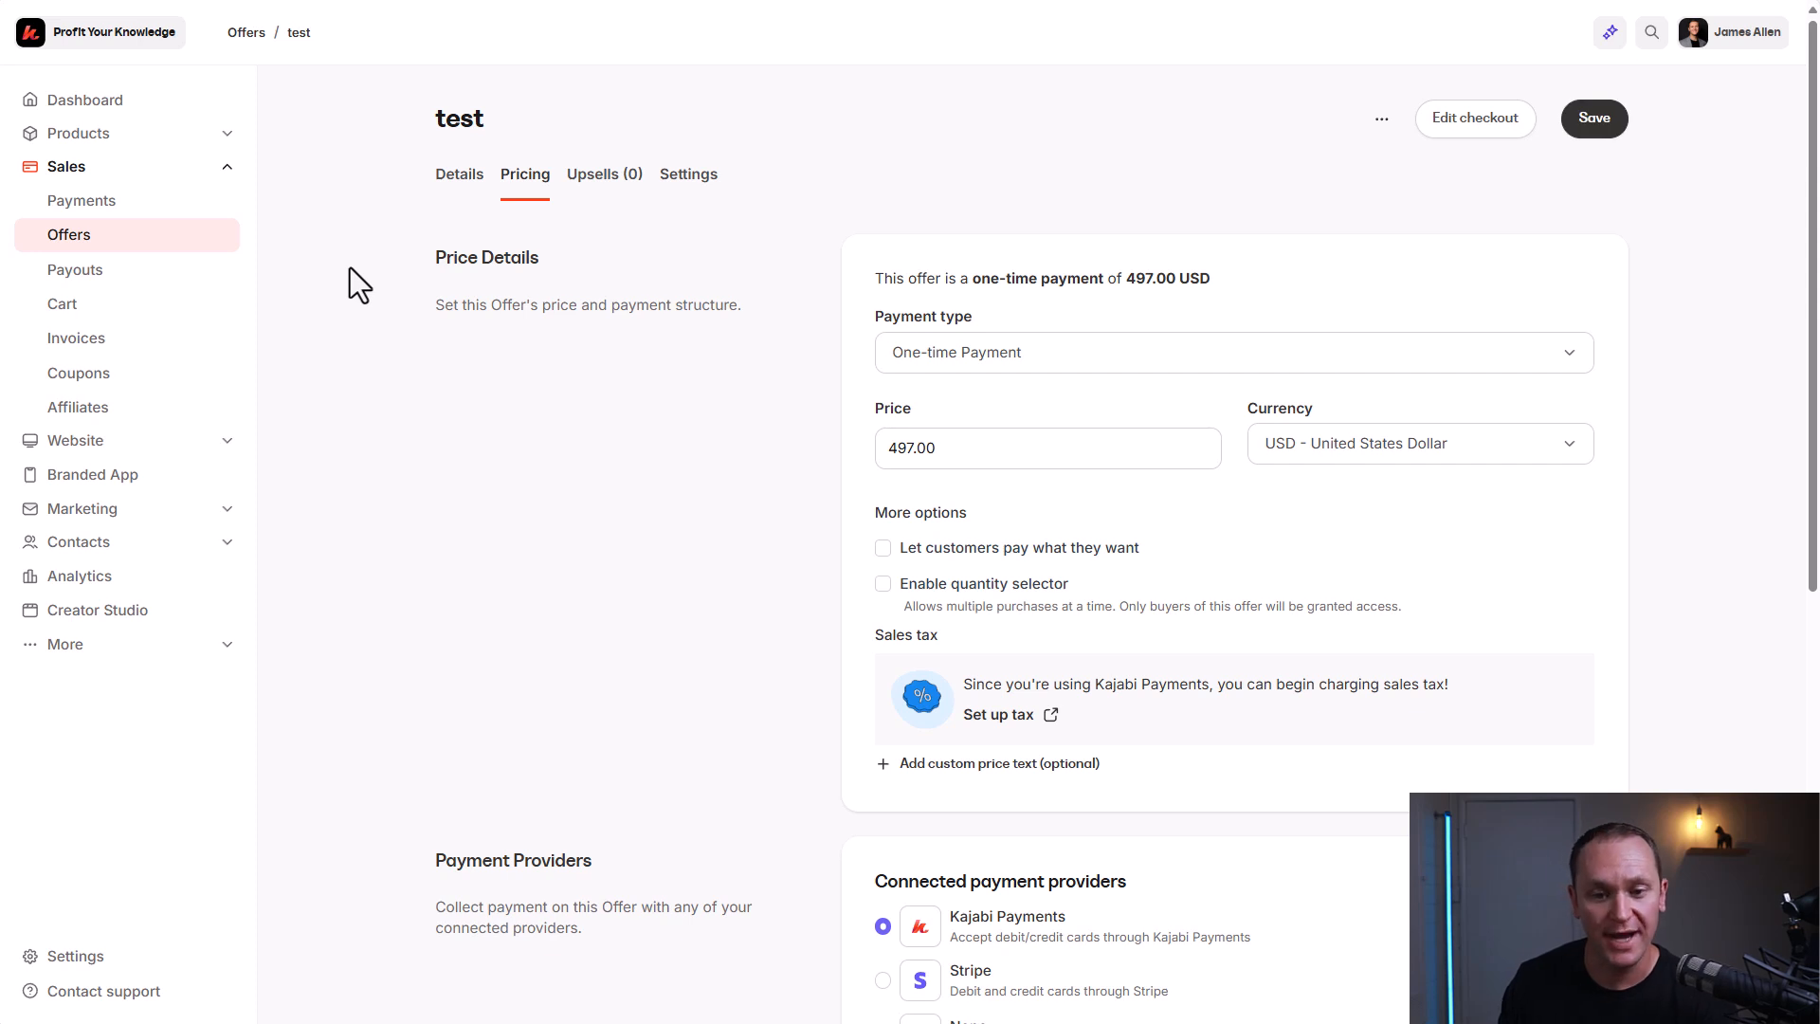
left_click_drag(436, 257, 543, 260)
left_click(426, 263)
scroll(458, 285, "down", 2)
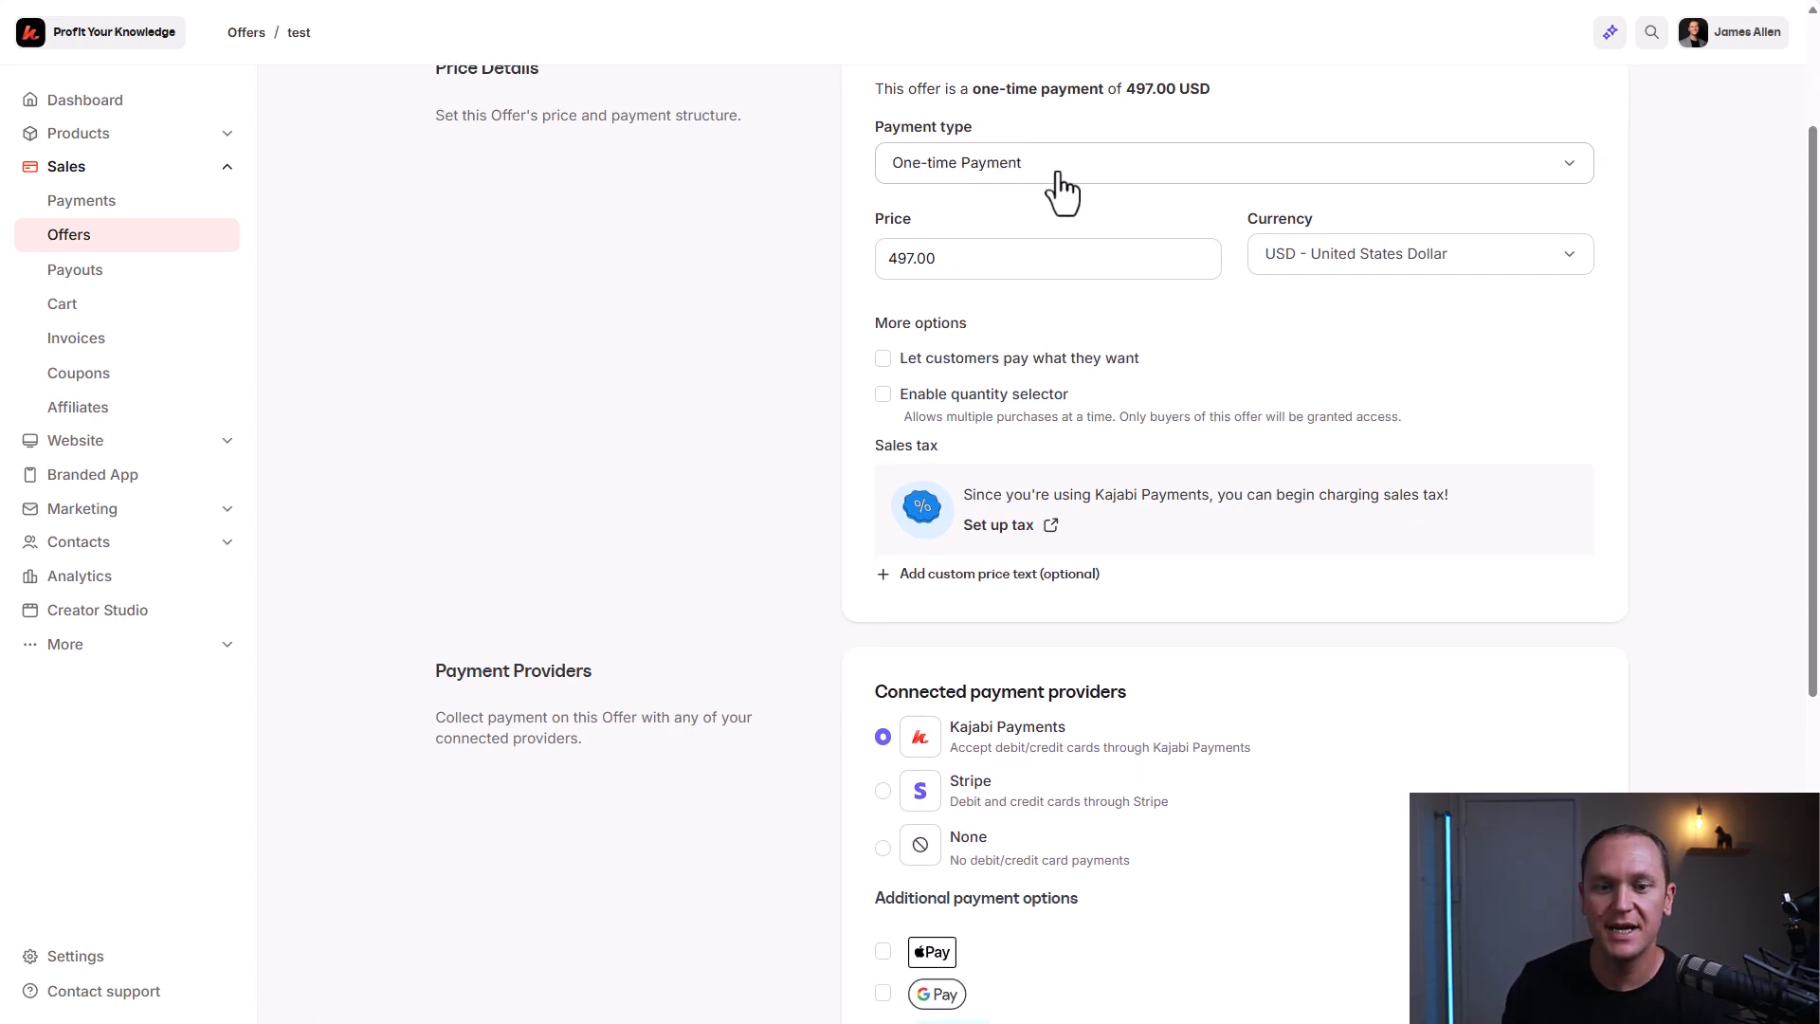
left_click(1060, 167)
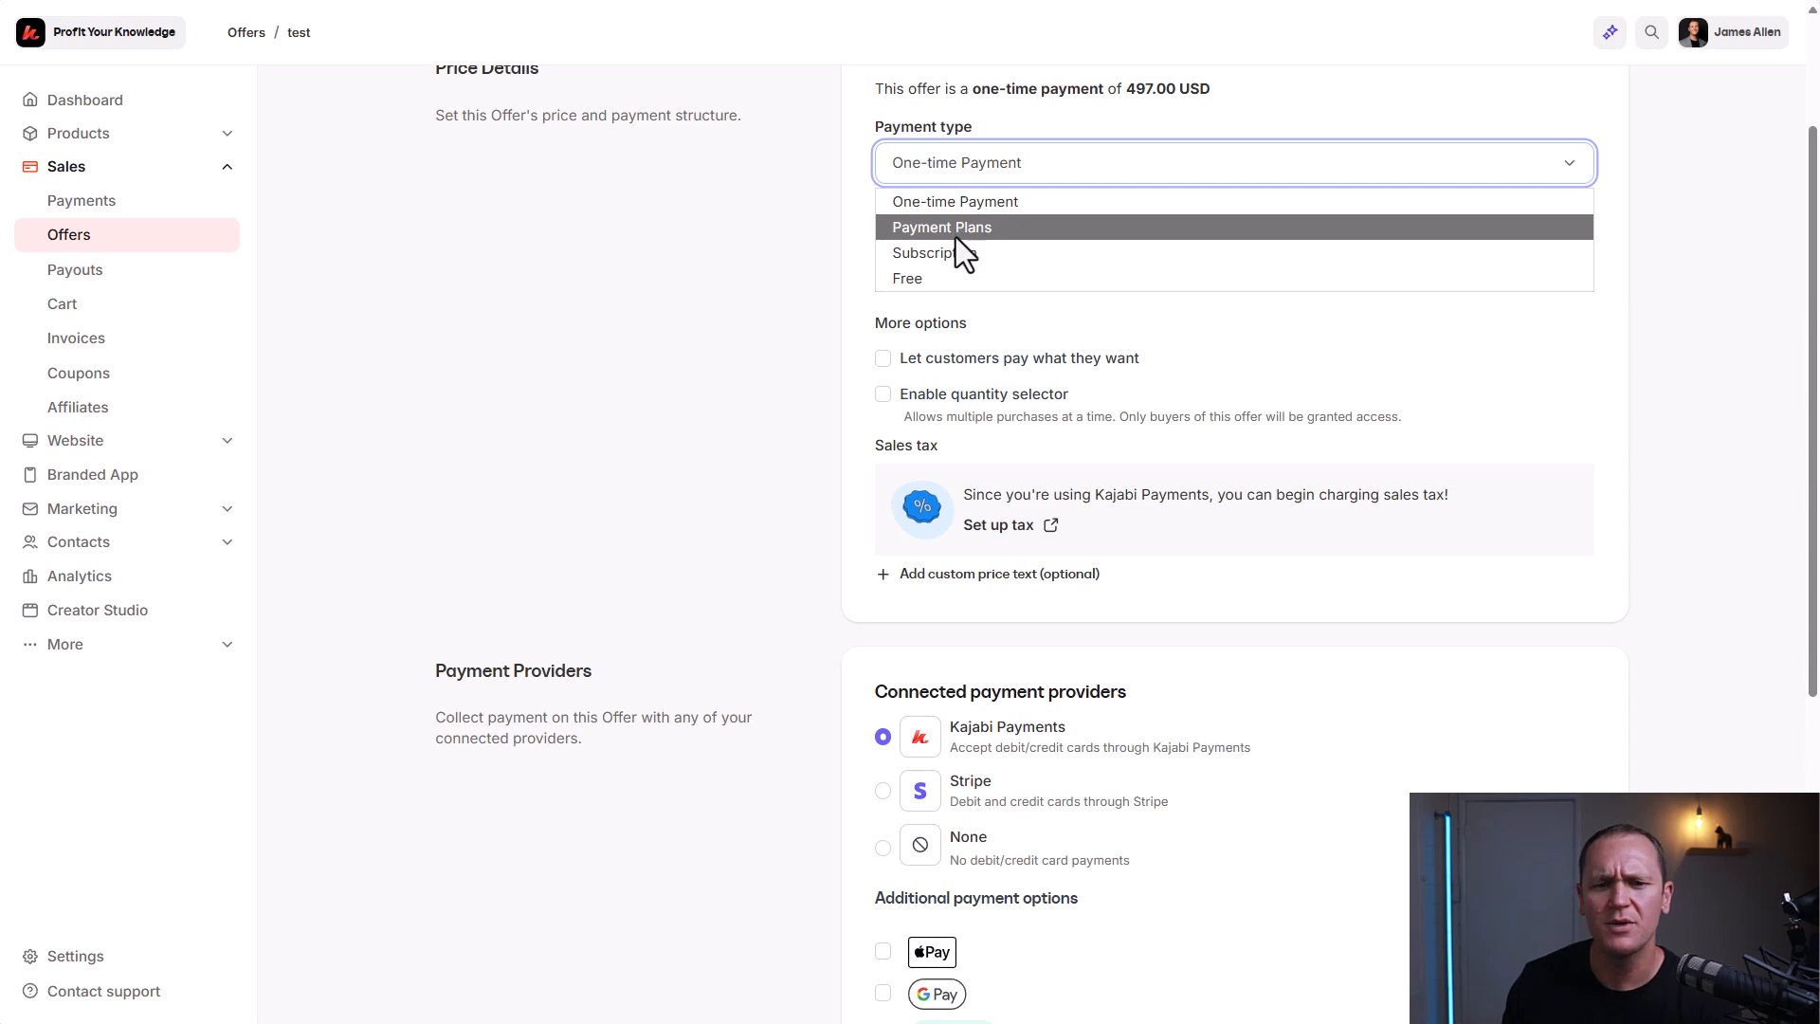
left_click(731, 253)
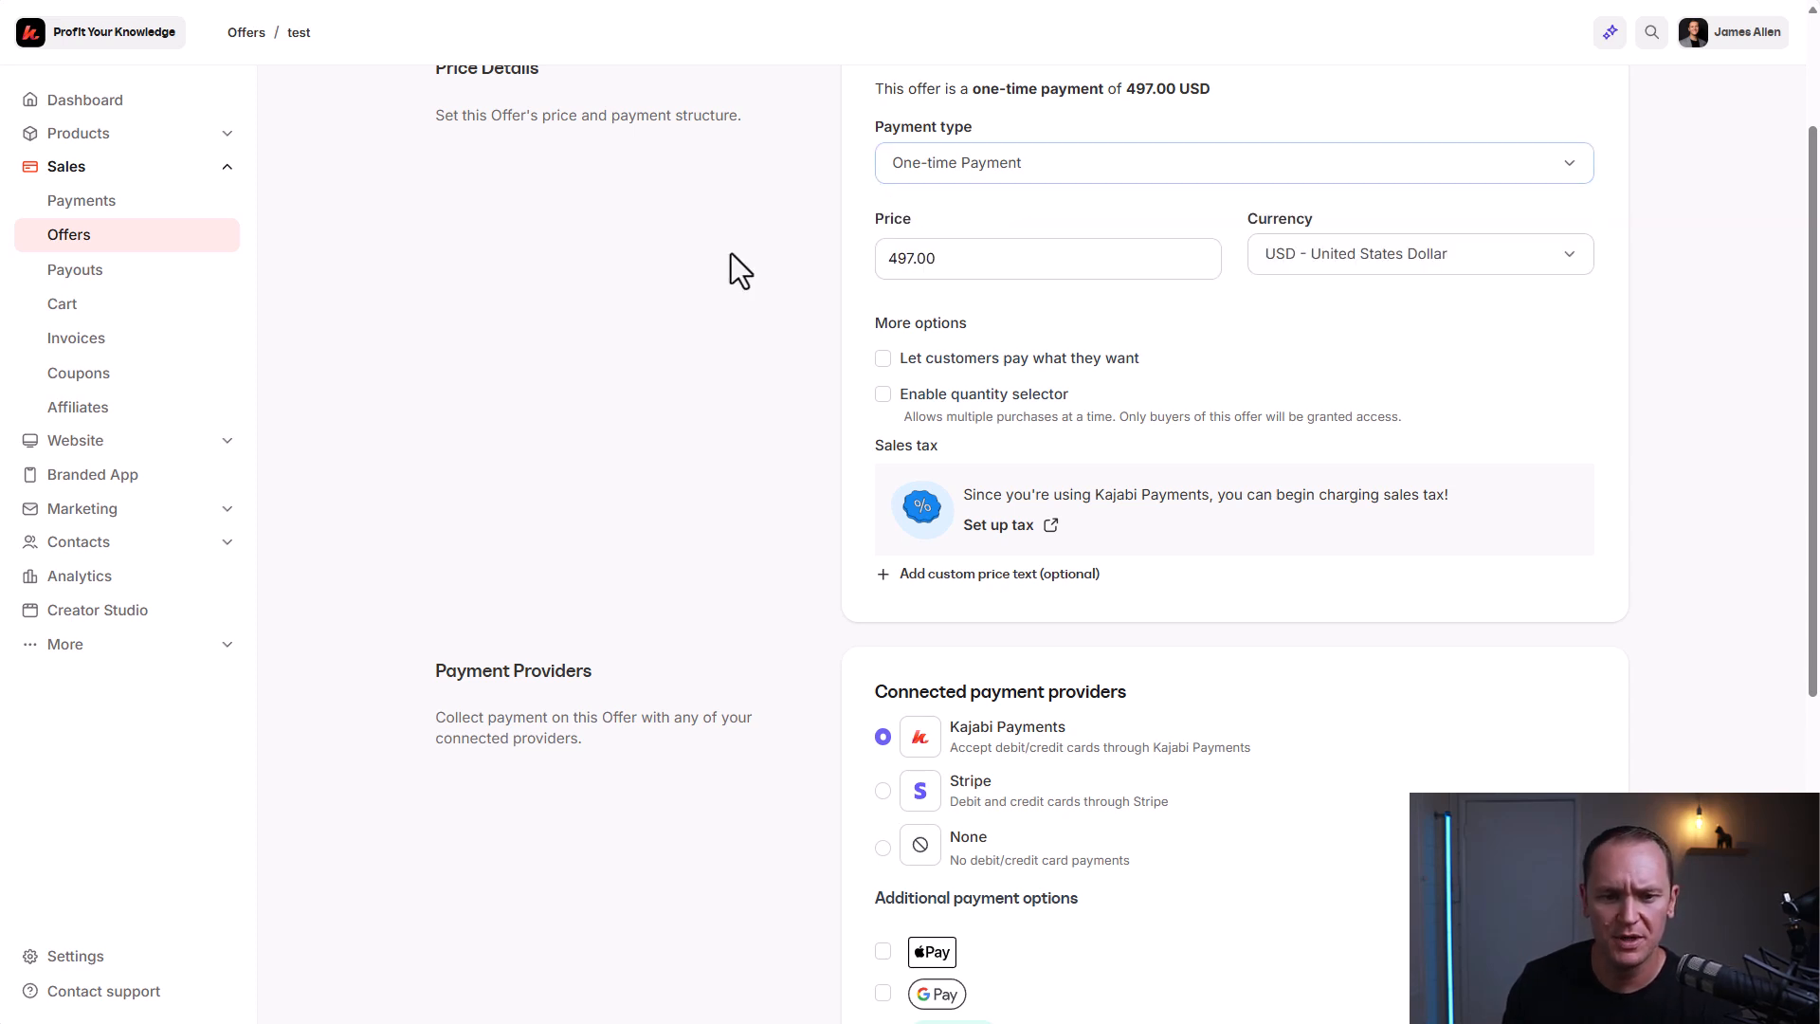
- Add custom price text to the offer, setting the price text override to "One Payment of $497"
scroll(682, 407, "down", 4)
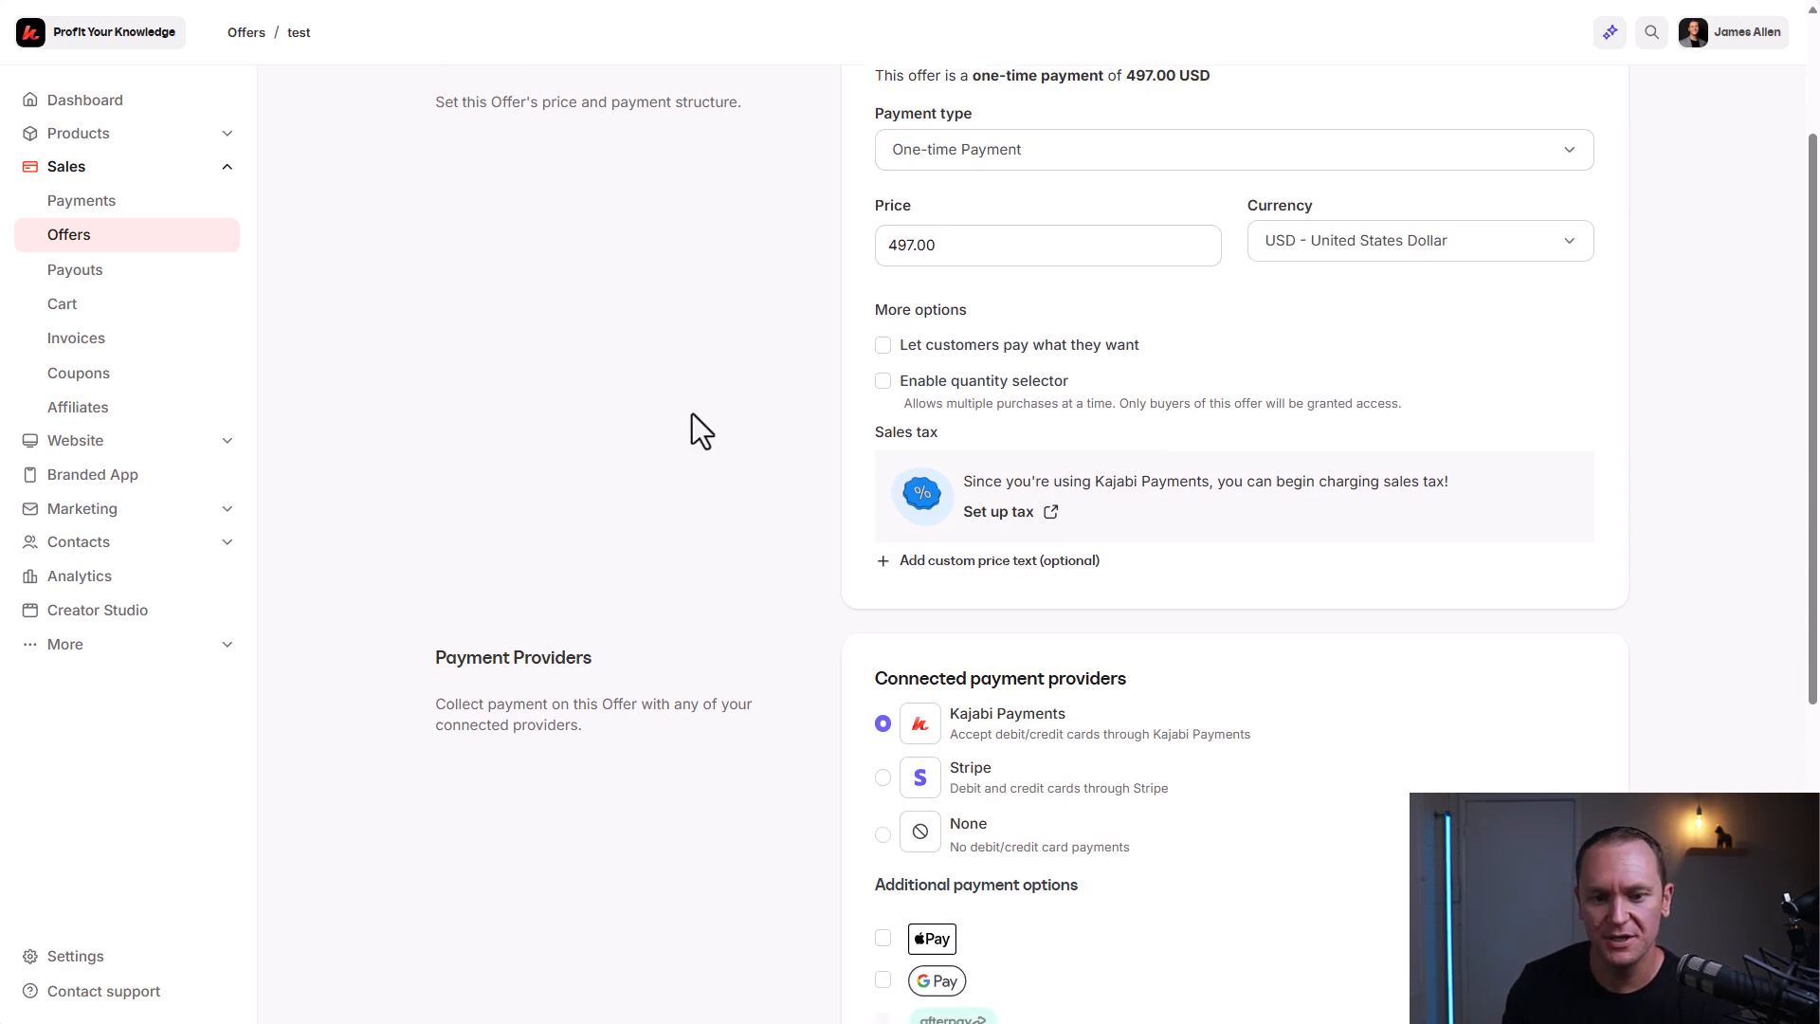
scroll(948, 308, "up", 1)
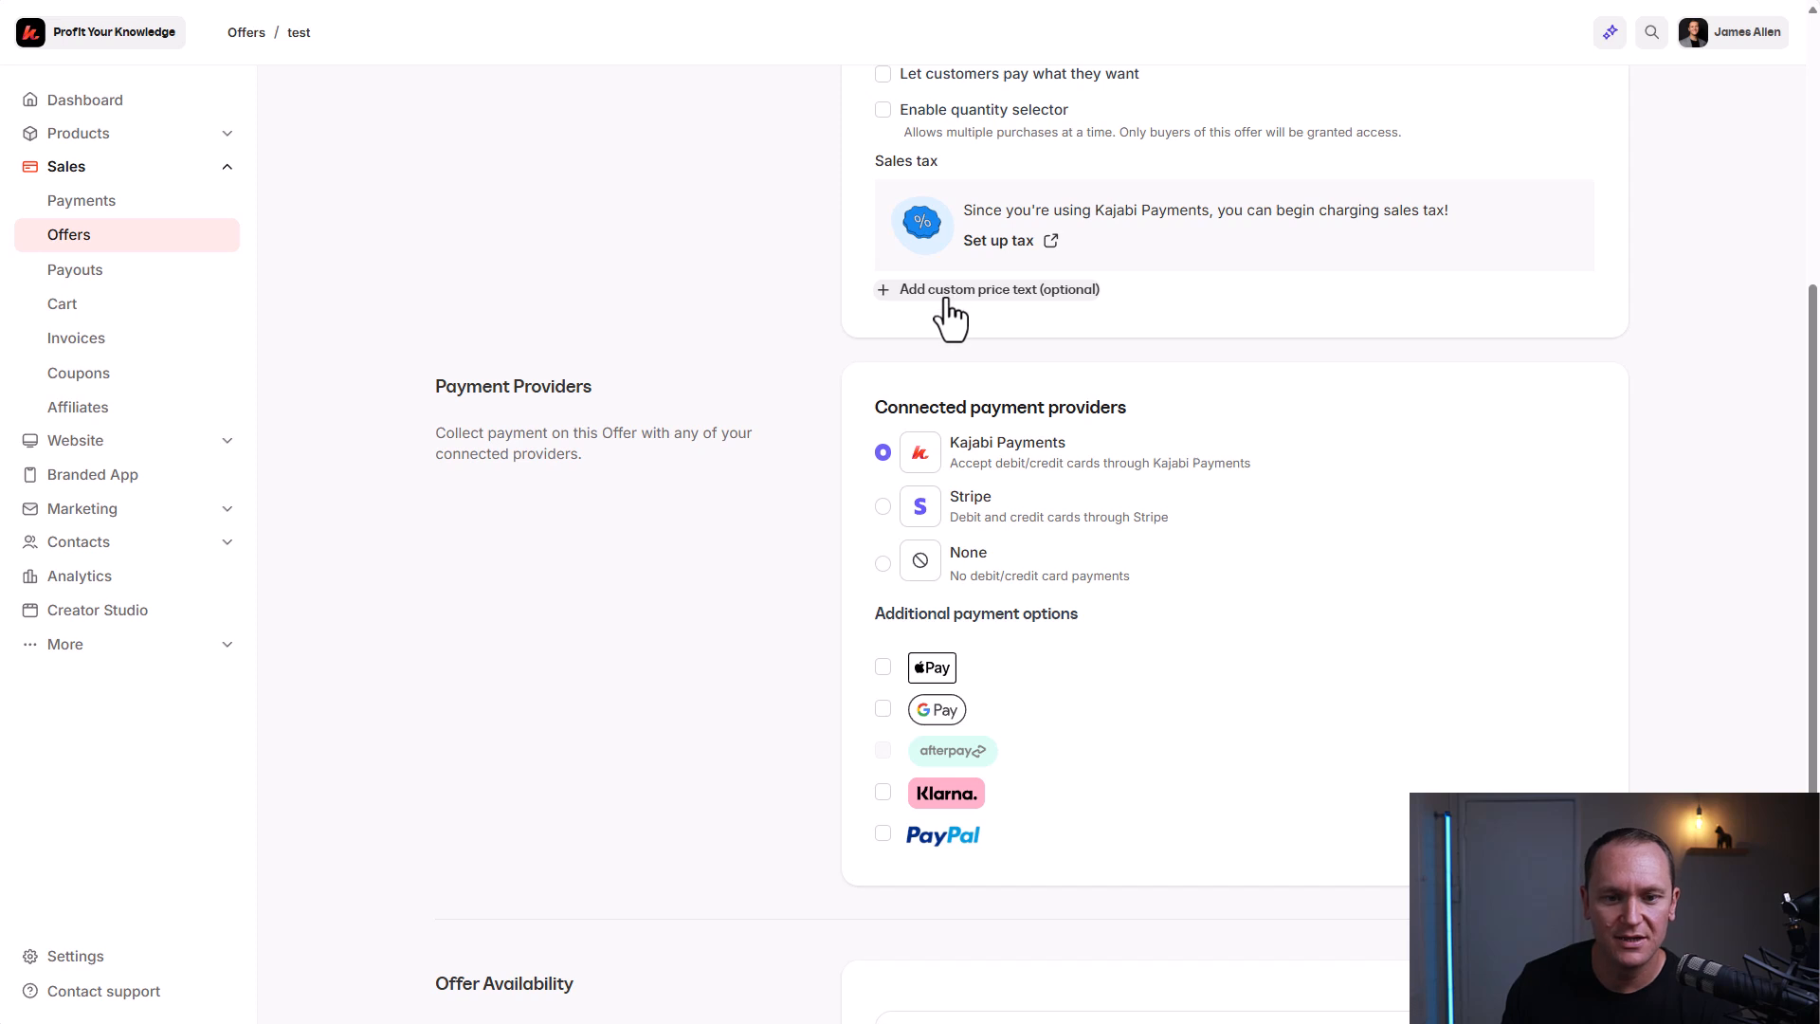
left_click(947, 290)
scroll(768, 313, "up", 4)
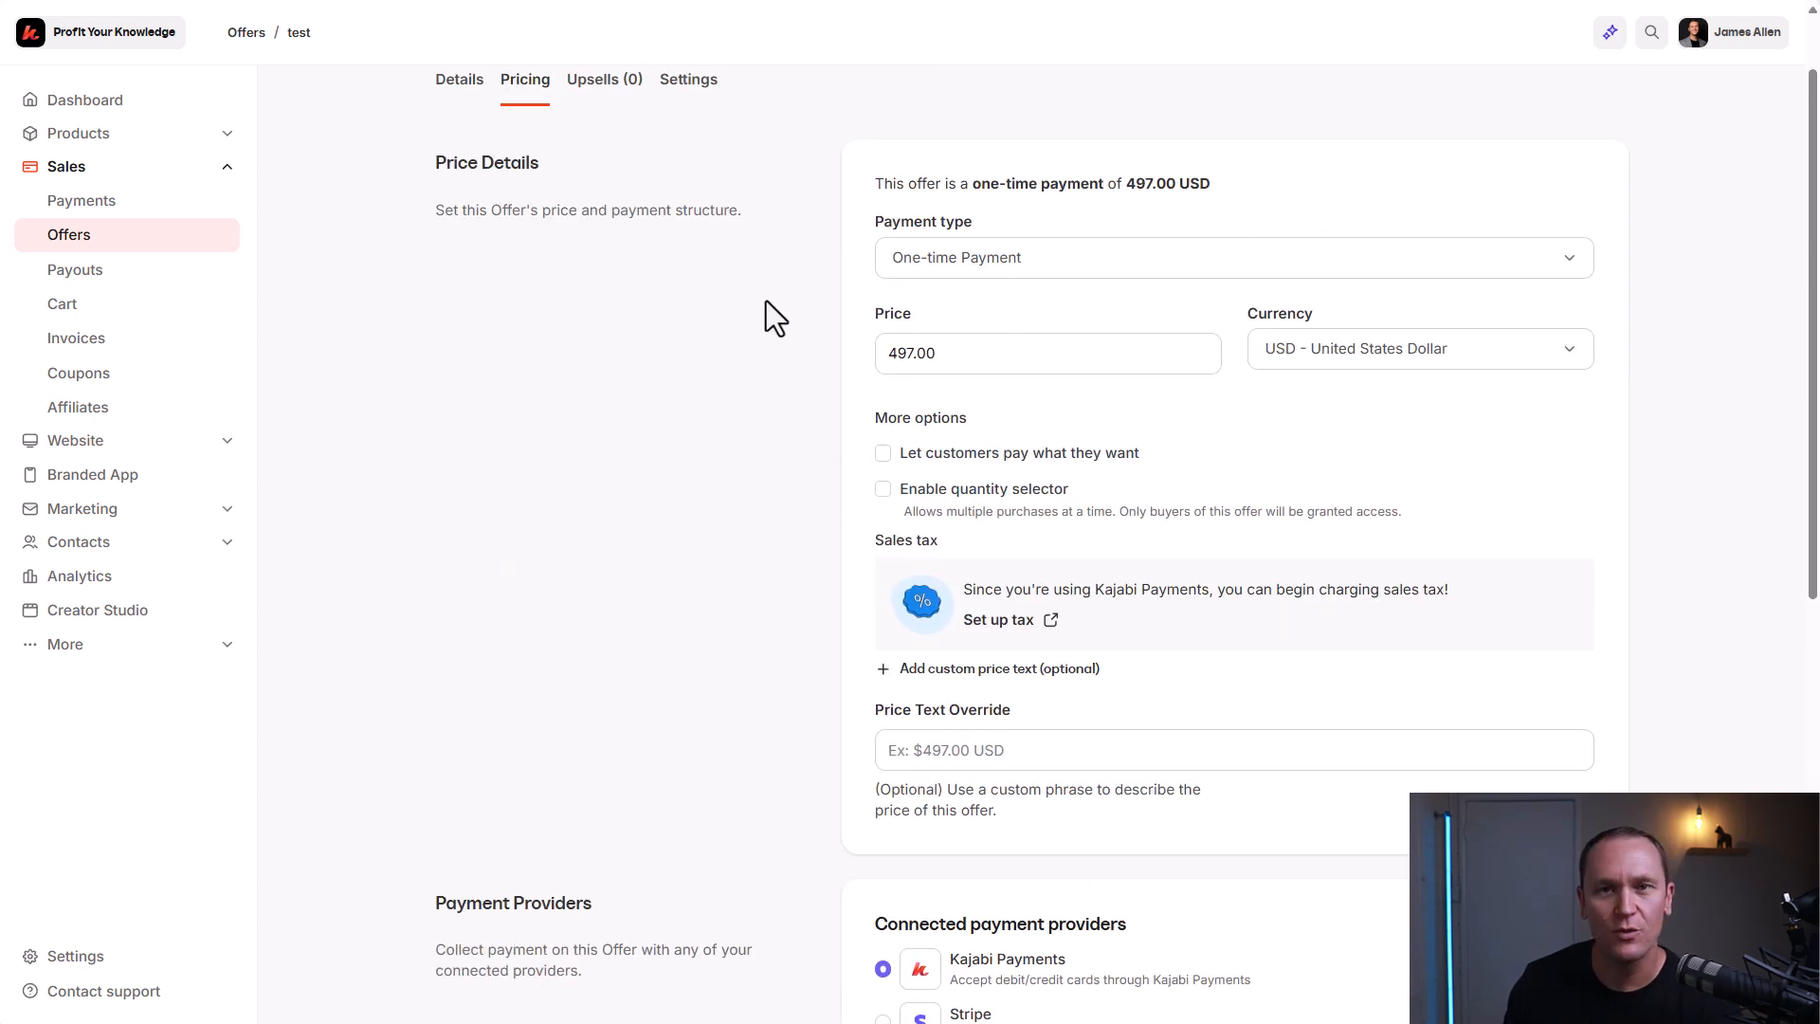
left_click(932, 750)
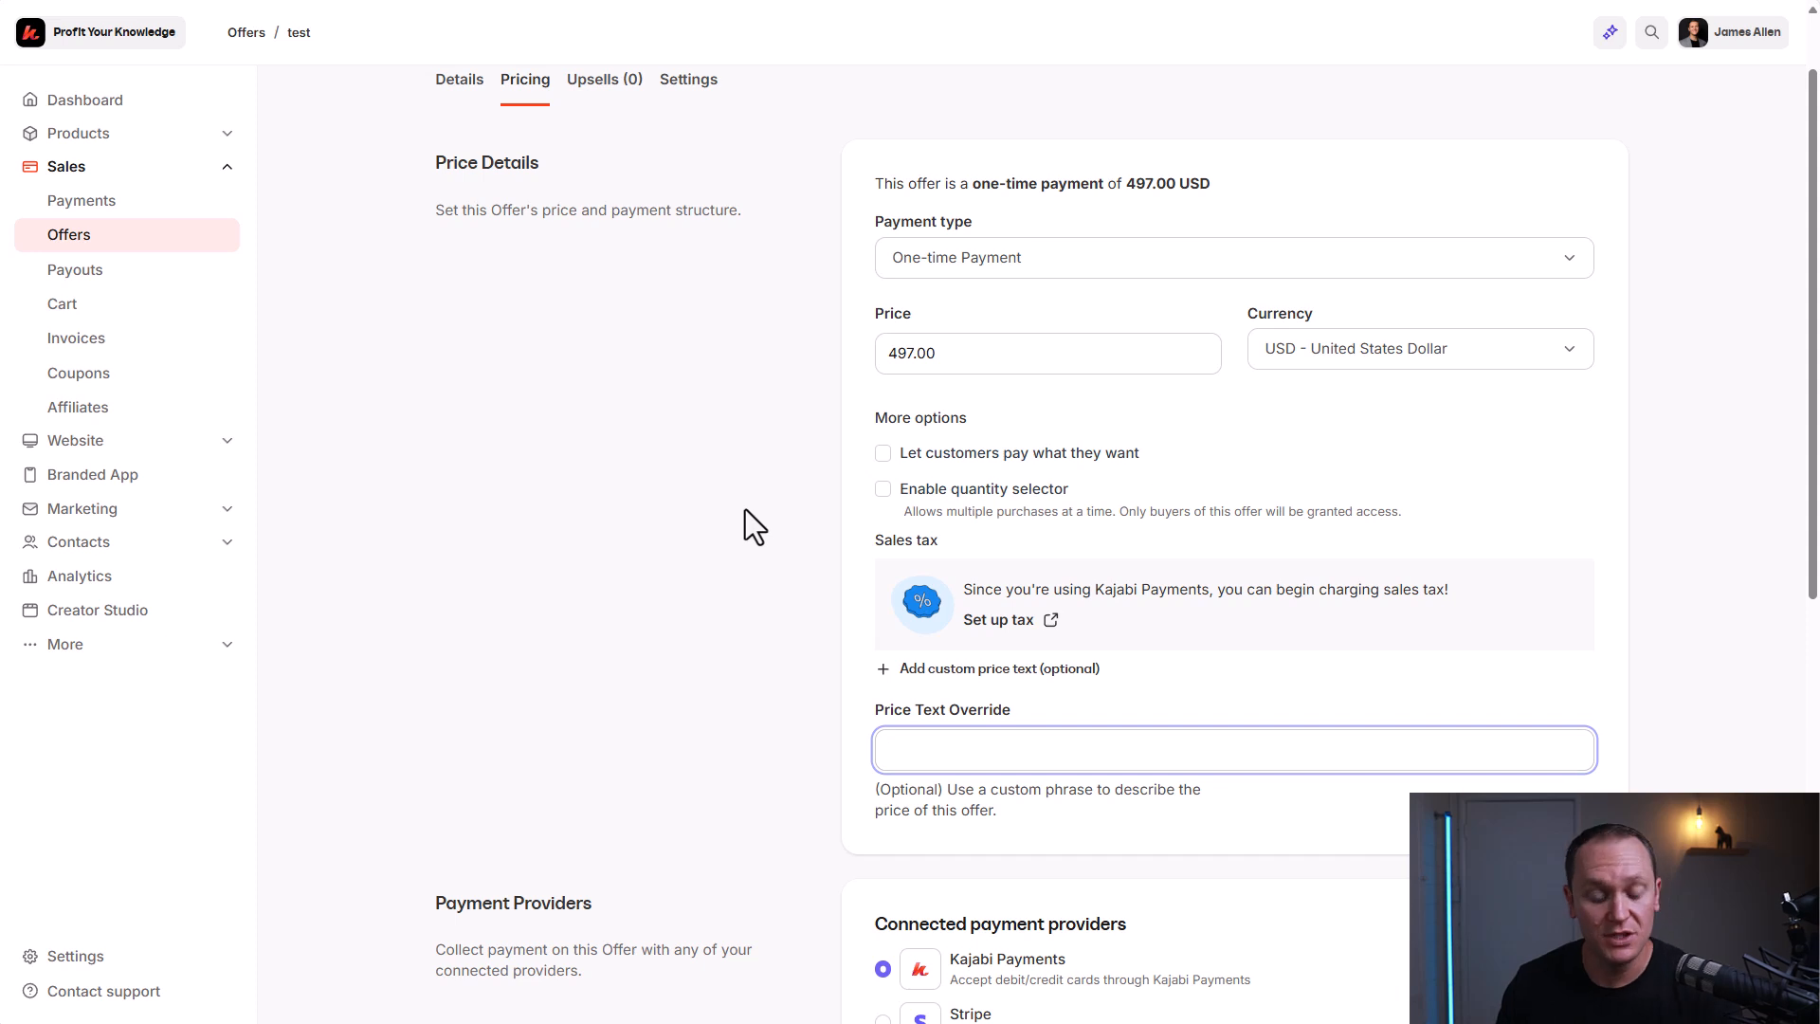
type("One Payment of $497")
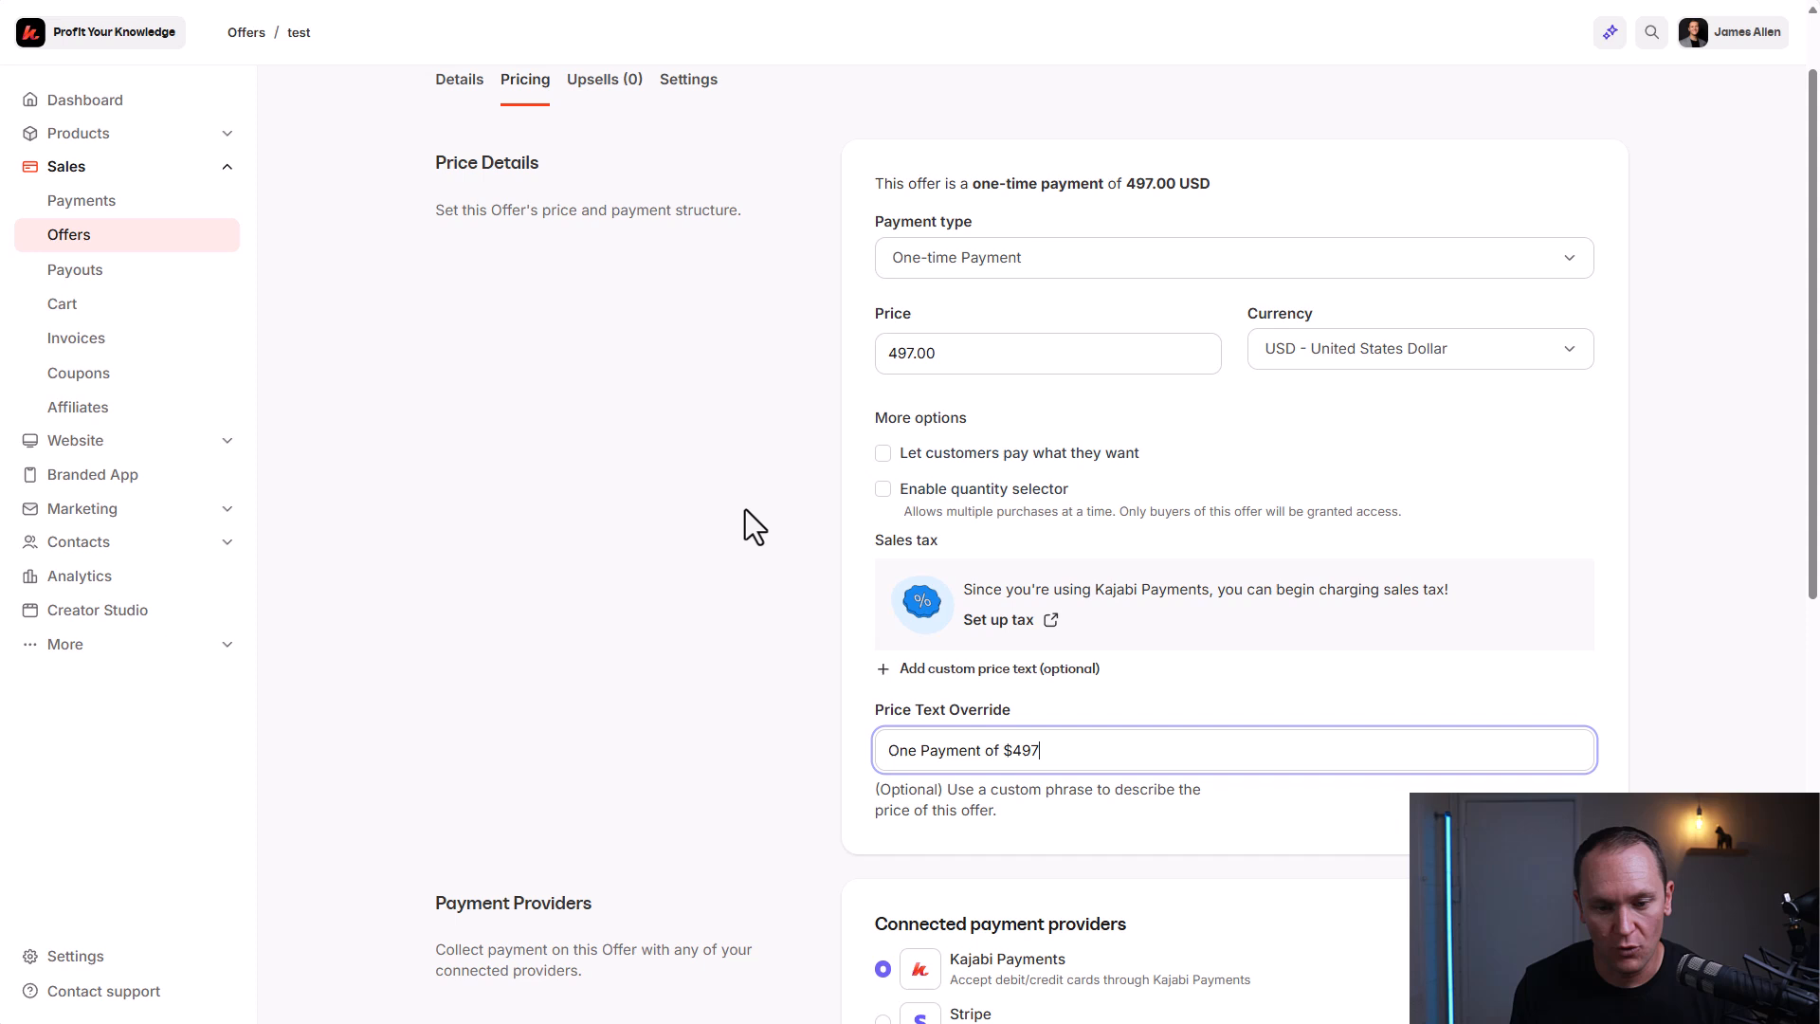
left_click(745, 509)
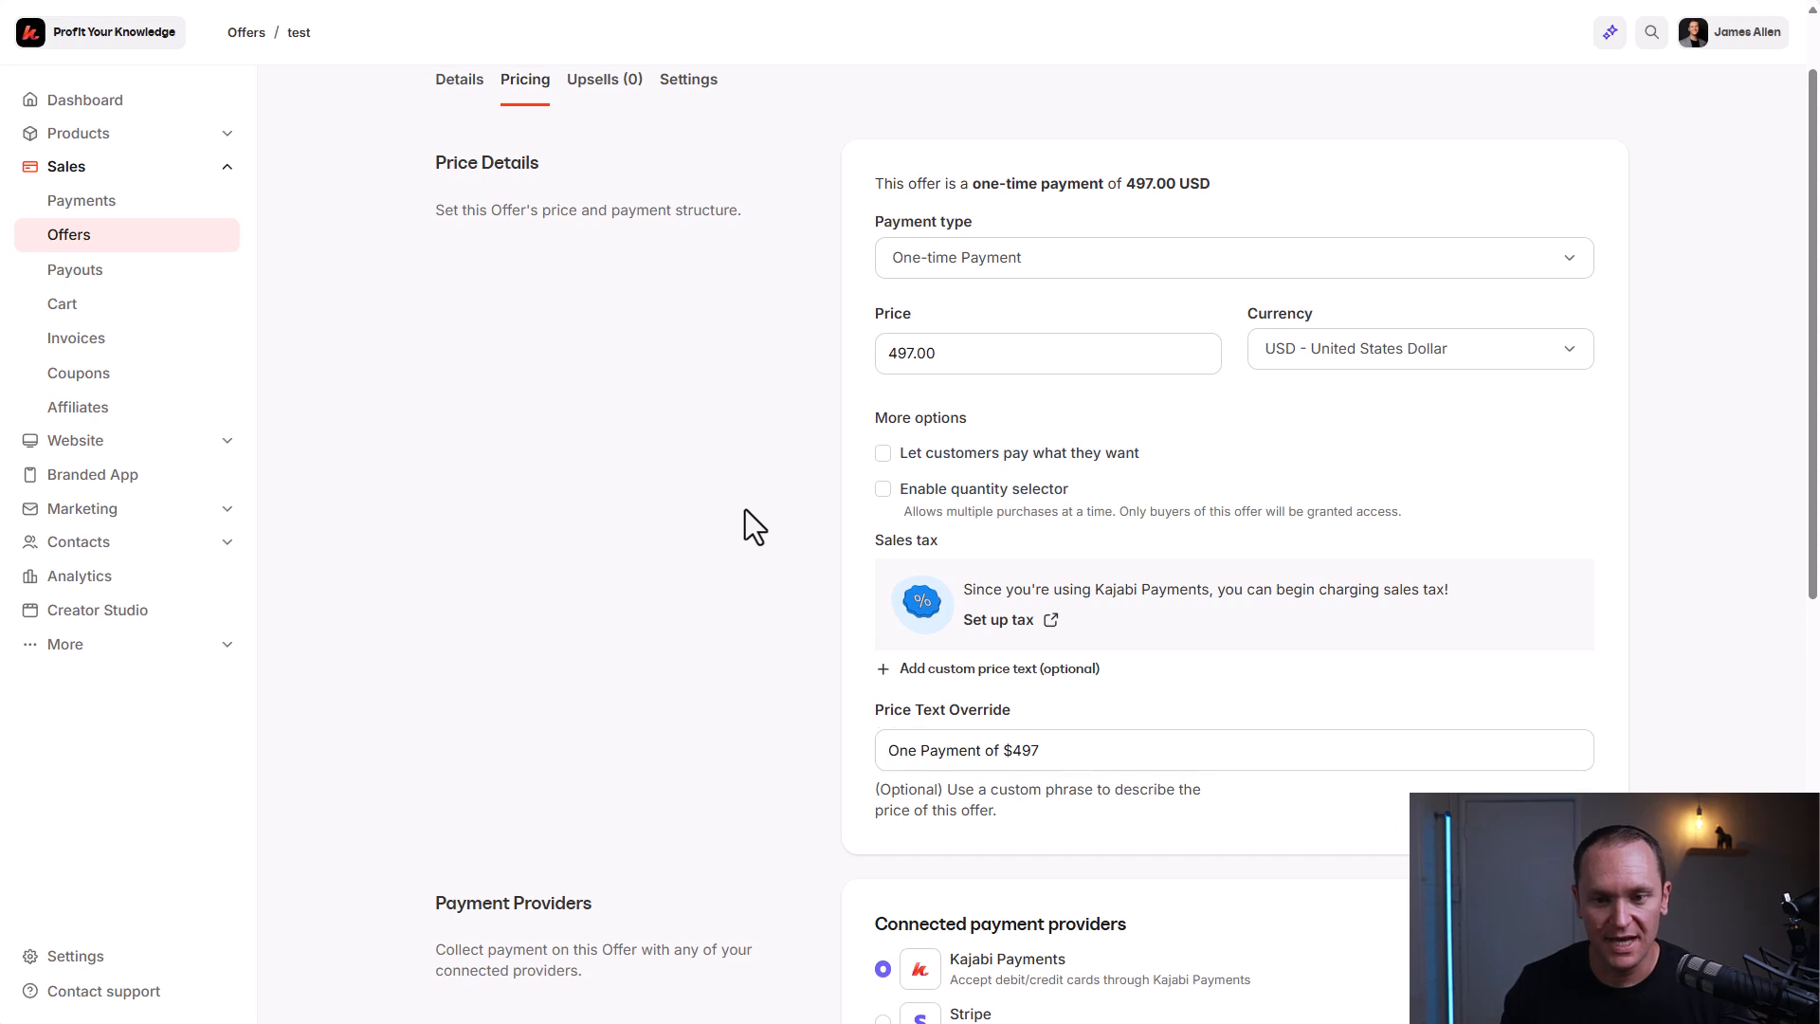
- Save the test offer's pricing changes and open its checkout page editor in a new browser tab
scroll(1436, 549, "up", 1)
left_click(1612, 122)
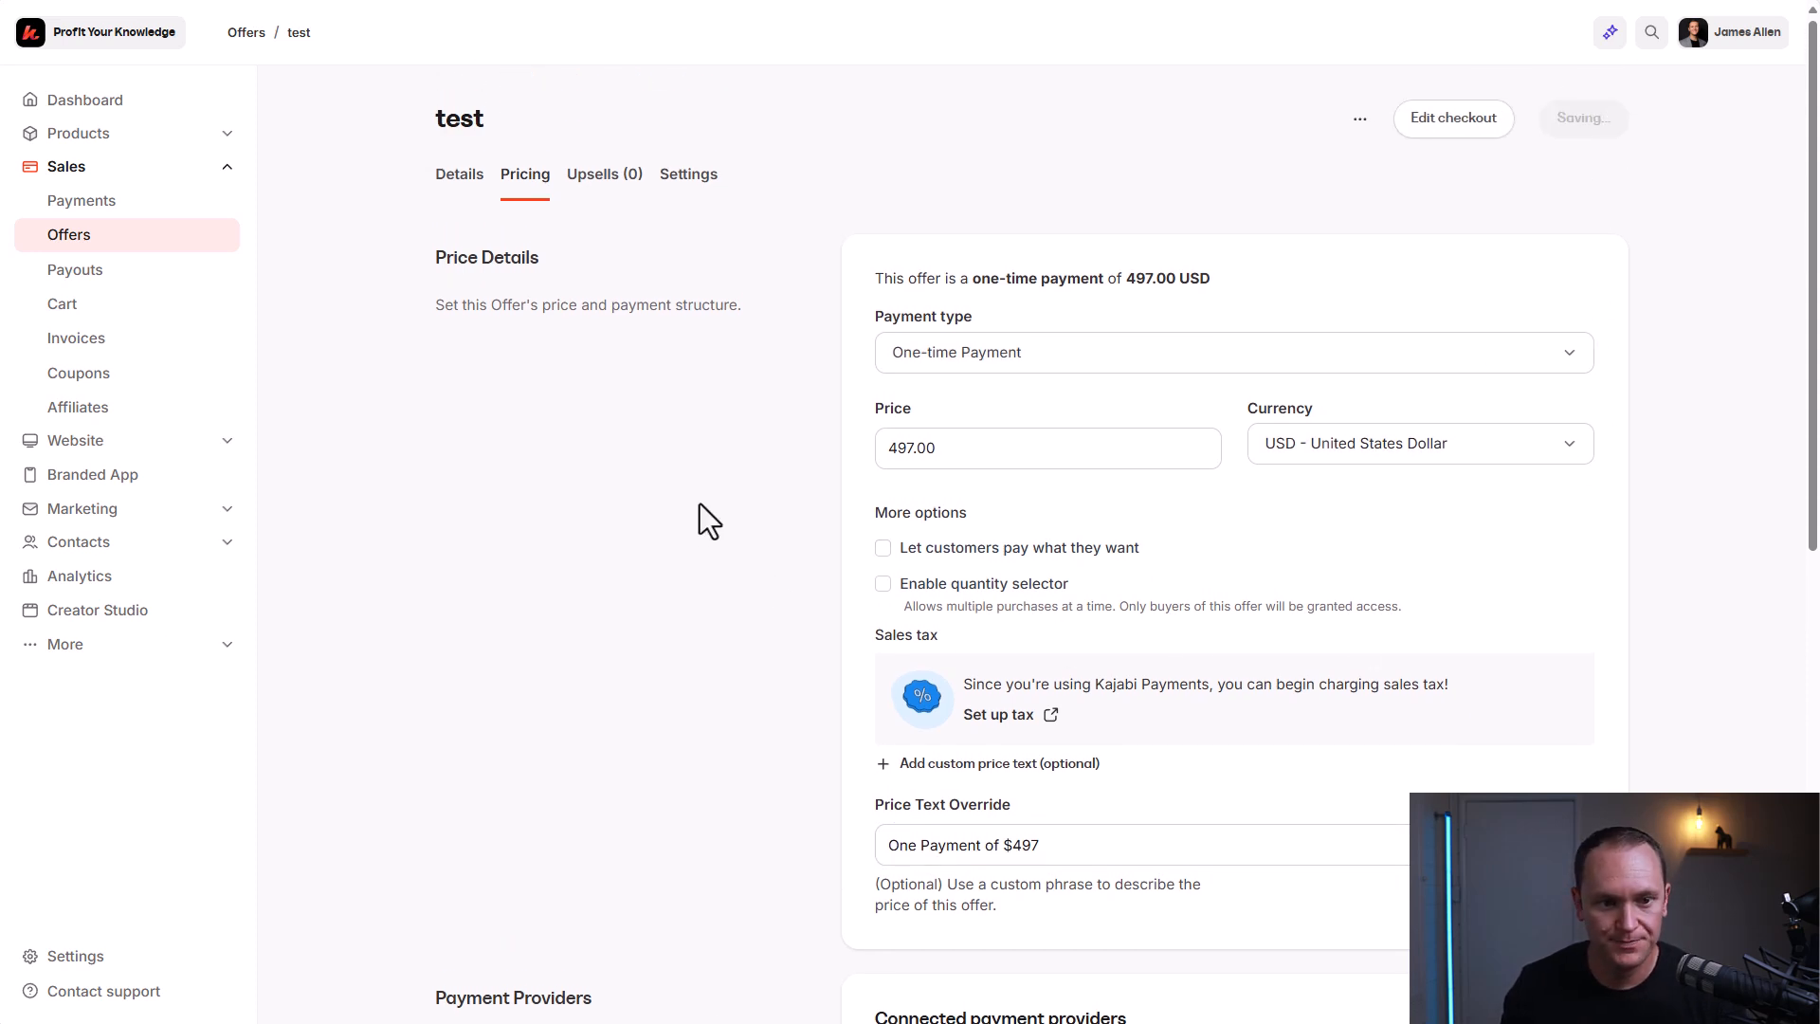
right_click(1457, 129)
left_click(1492, 142)
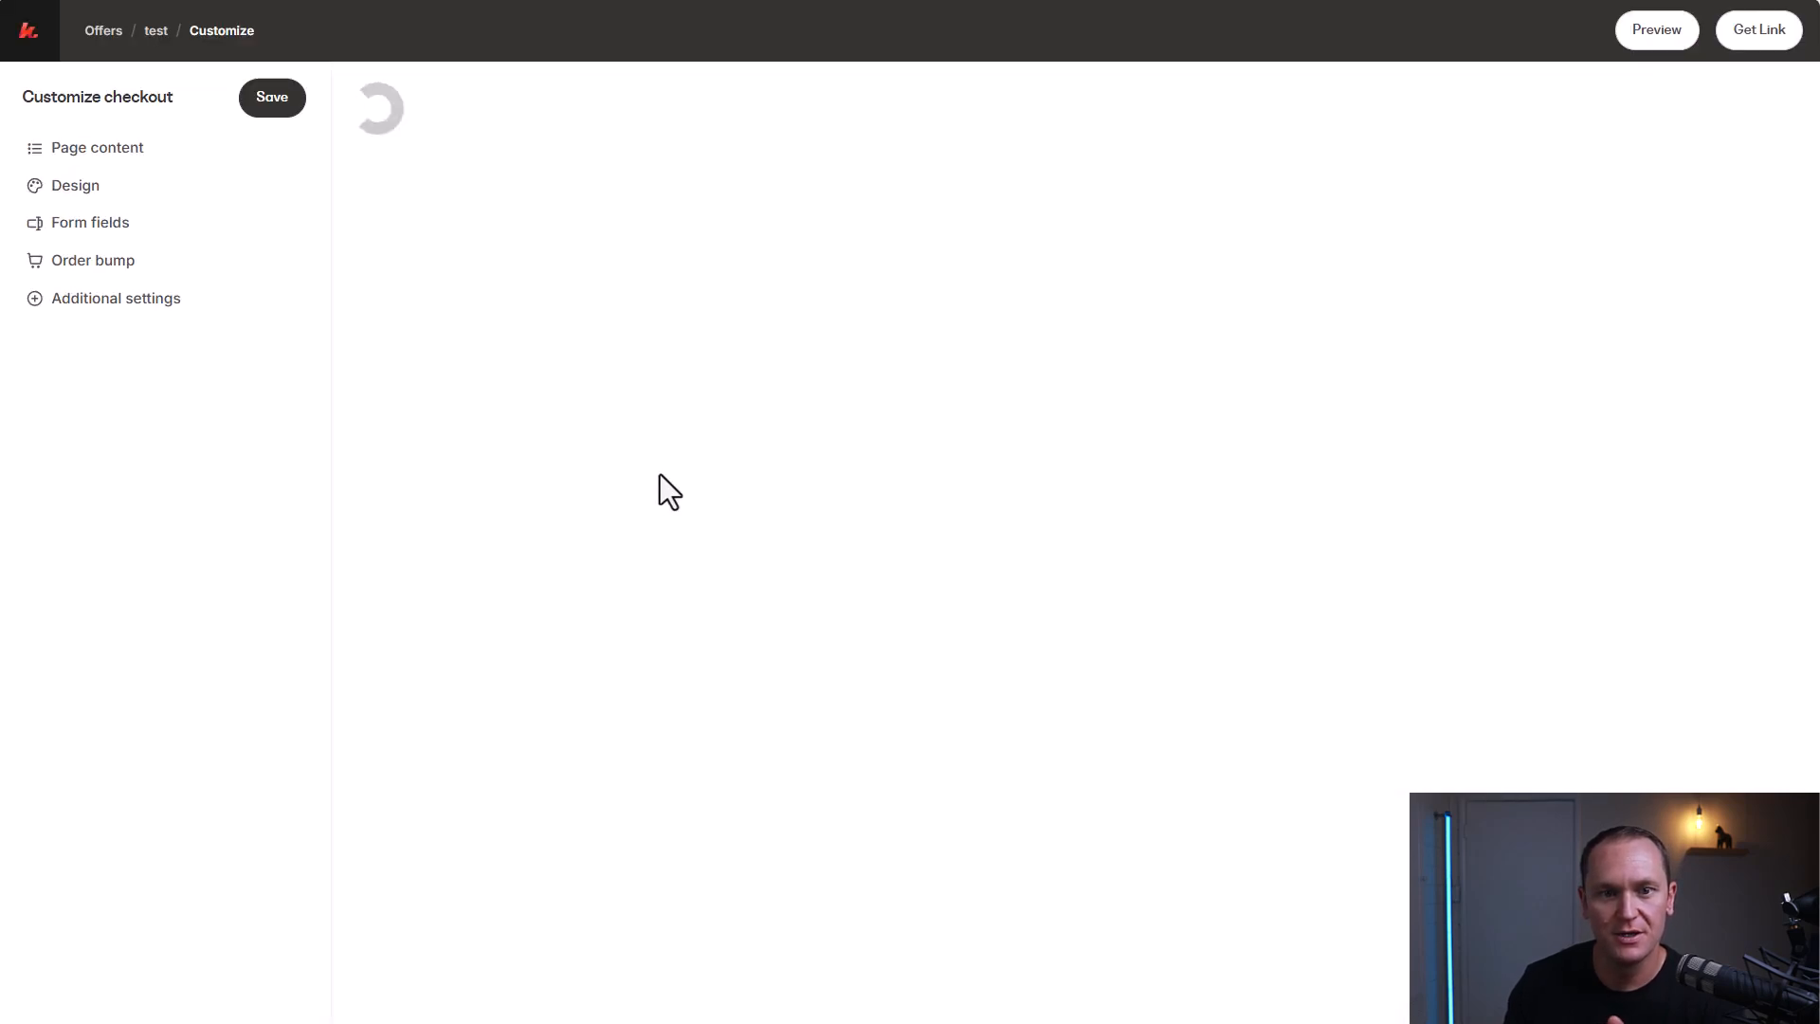
- Compare the Price Text Override field in the test offer's pricing settings with the price heading on its checkout page
left_click_drag(1191, 334, 1100, 320)
double_click(1505, 339)
key("ctrl+w")
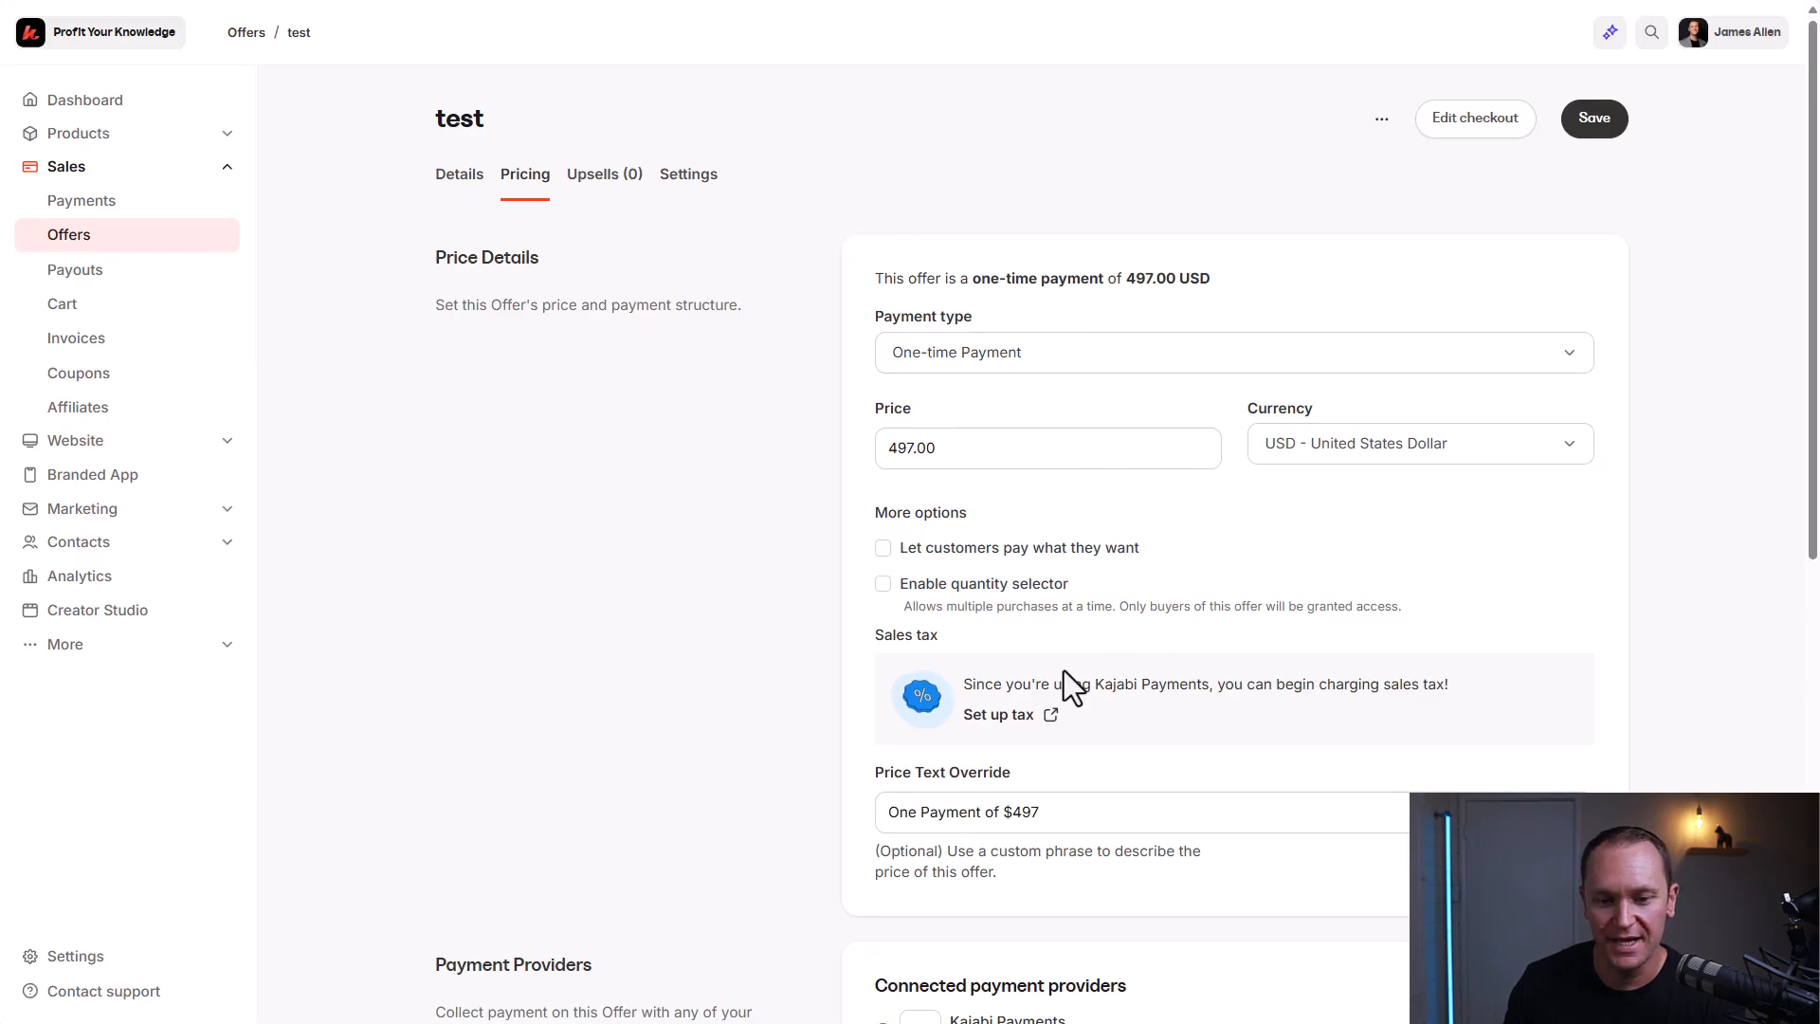
scroll(1043, 659, "down", 5)
left_click_drag(981, 302, 1032, 302)
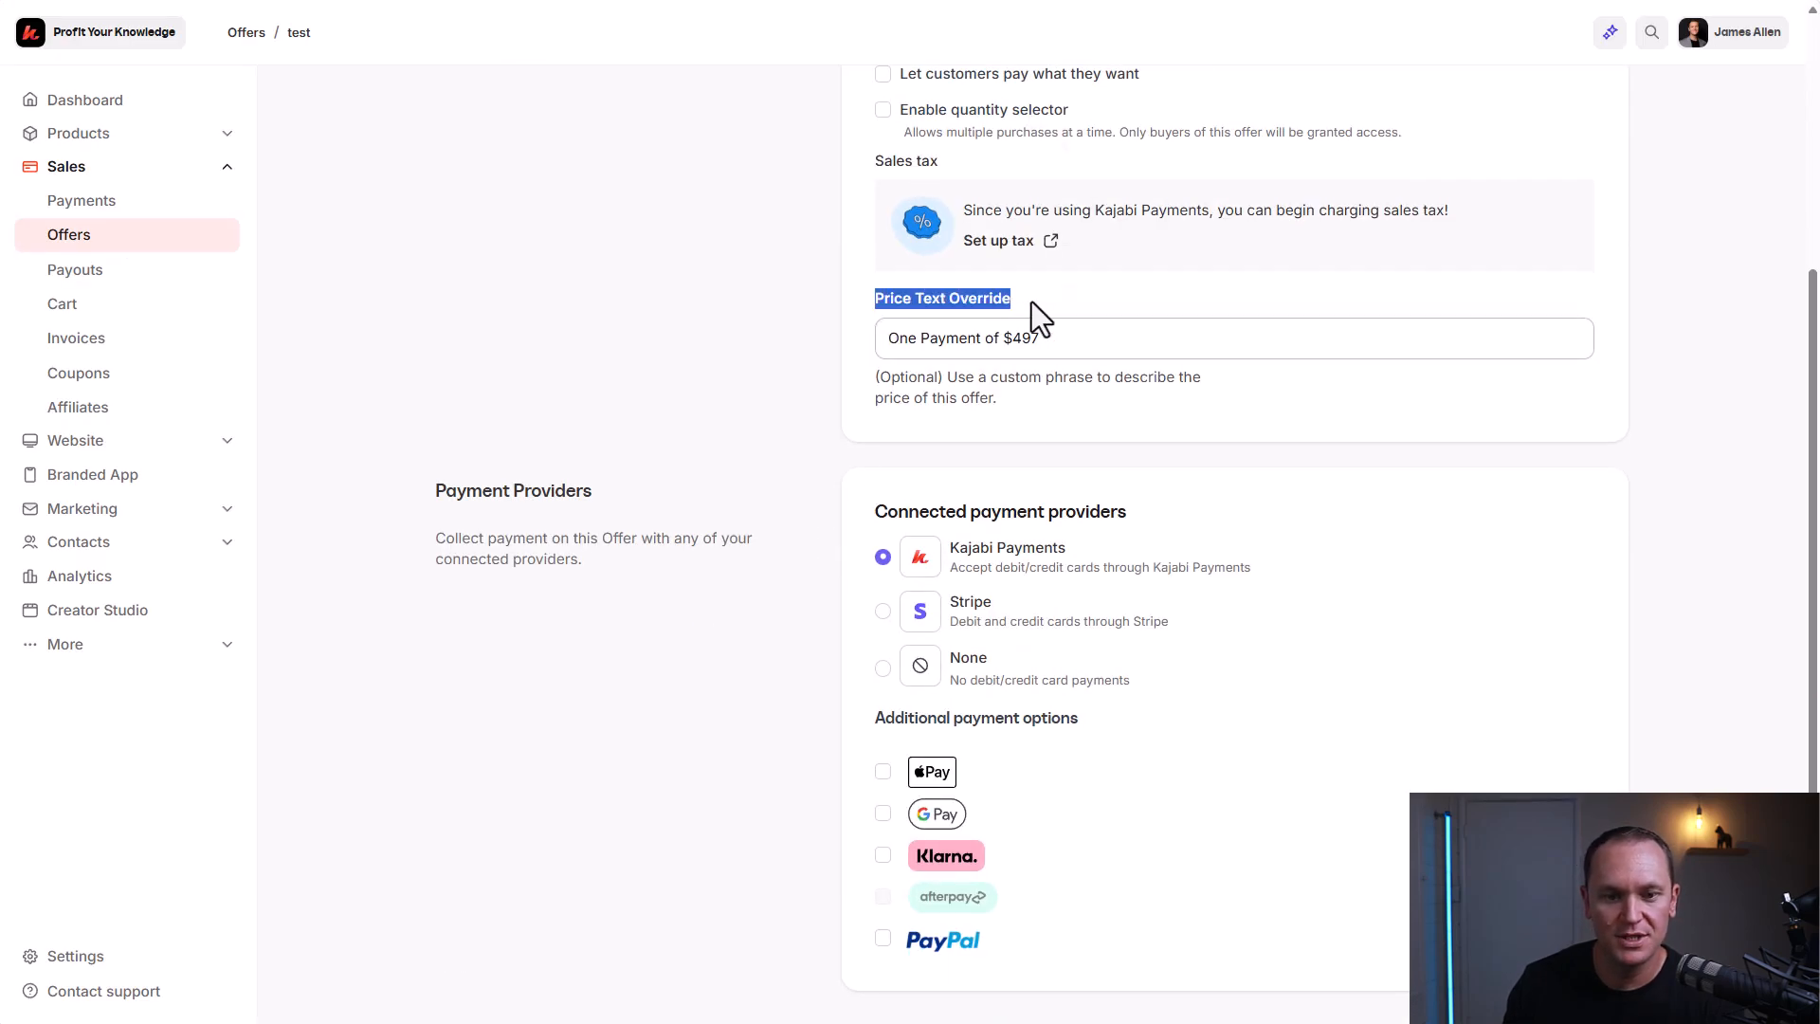
key("ctrl+Tab")
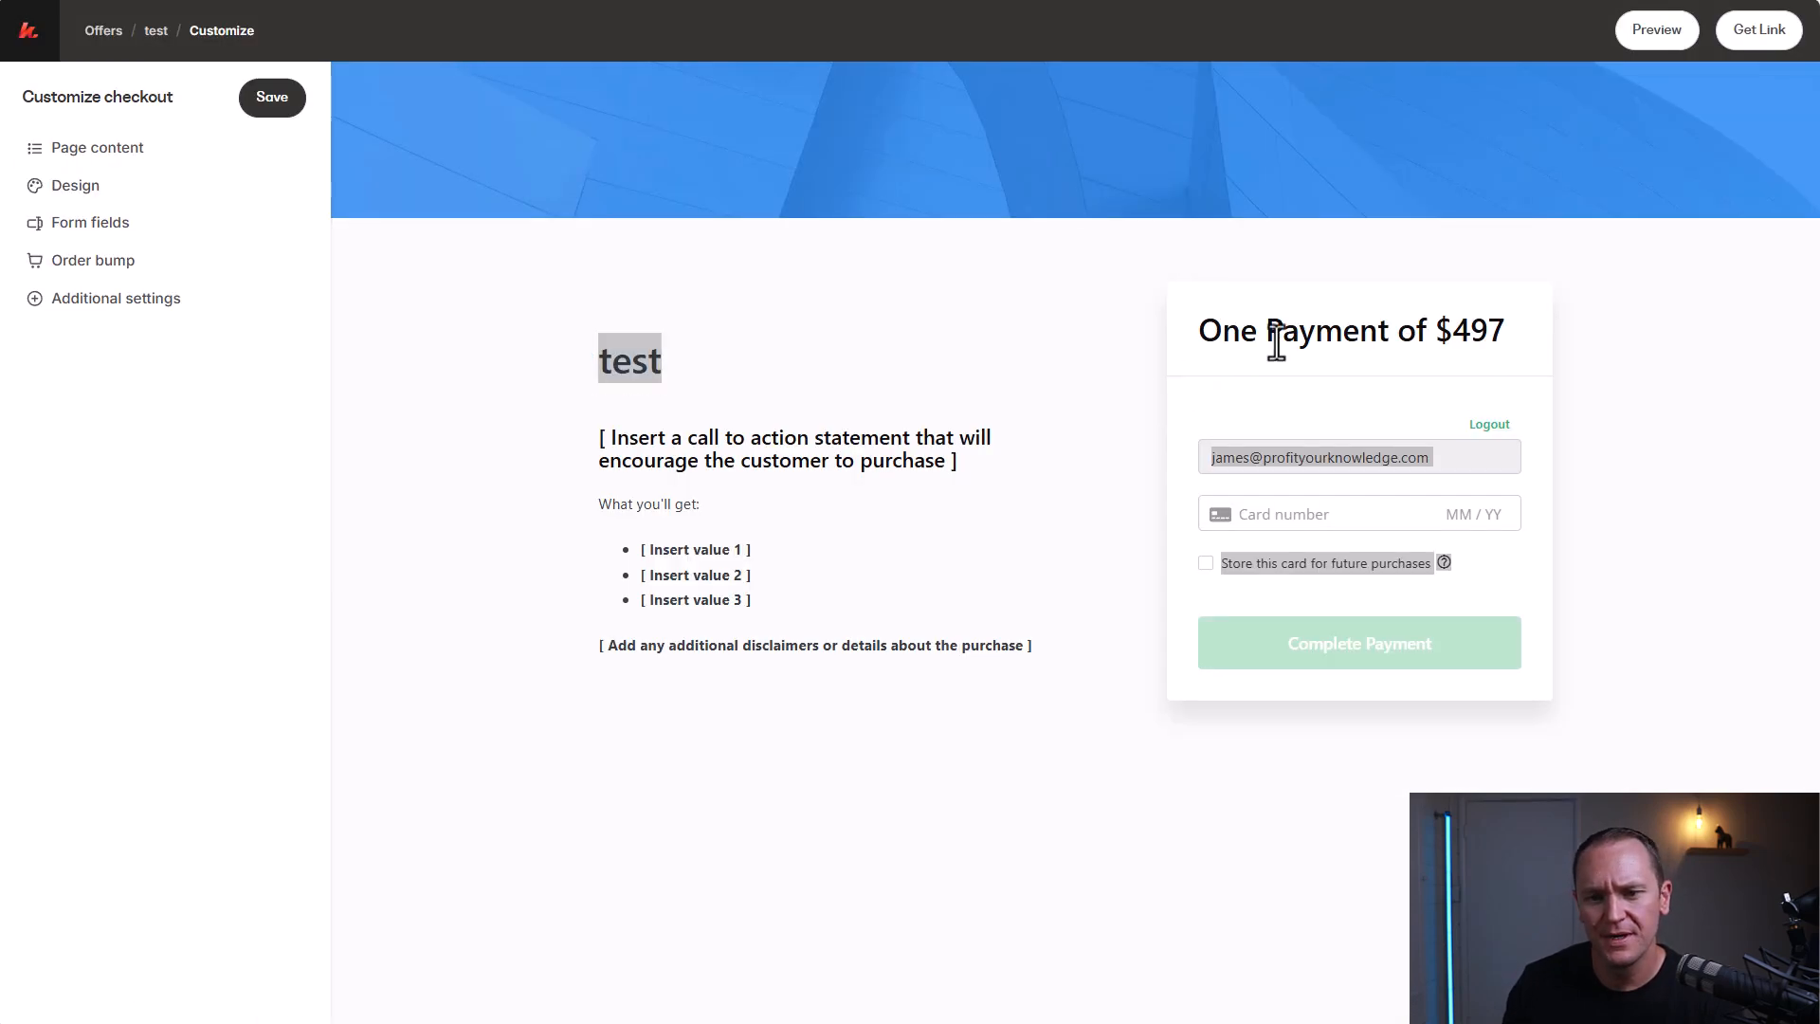
left_click_drag(1197, 337, 1537, 343)
left_click(1517, 326)
left_click(1522, 328)
left_click(1227, 323)
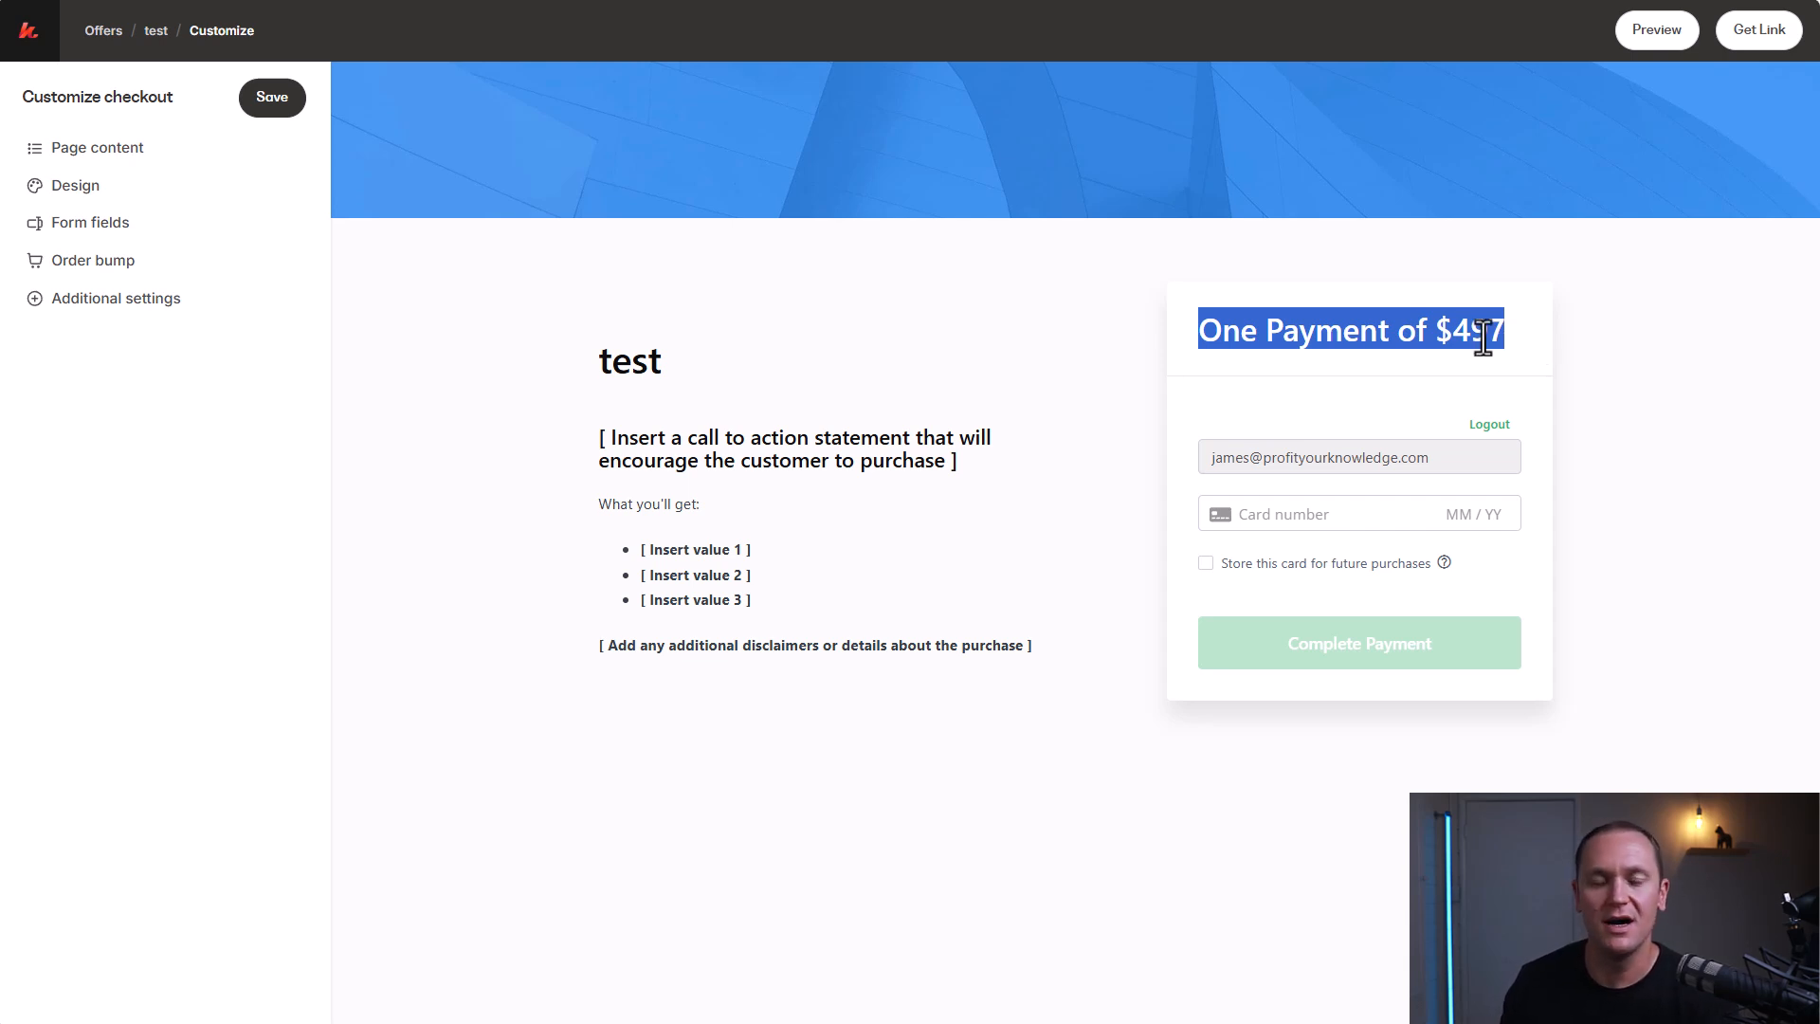
left_click(509, 372)
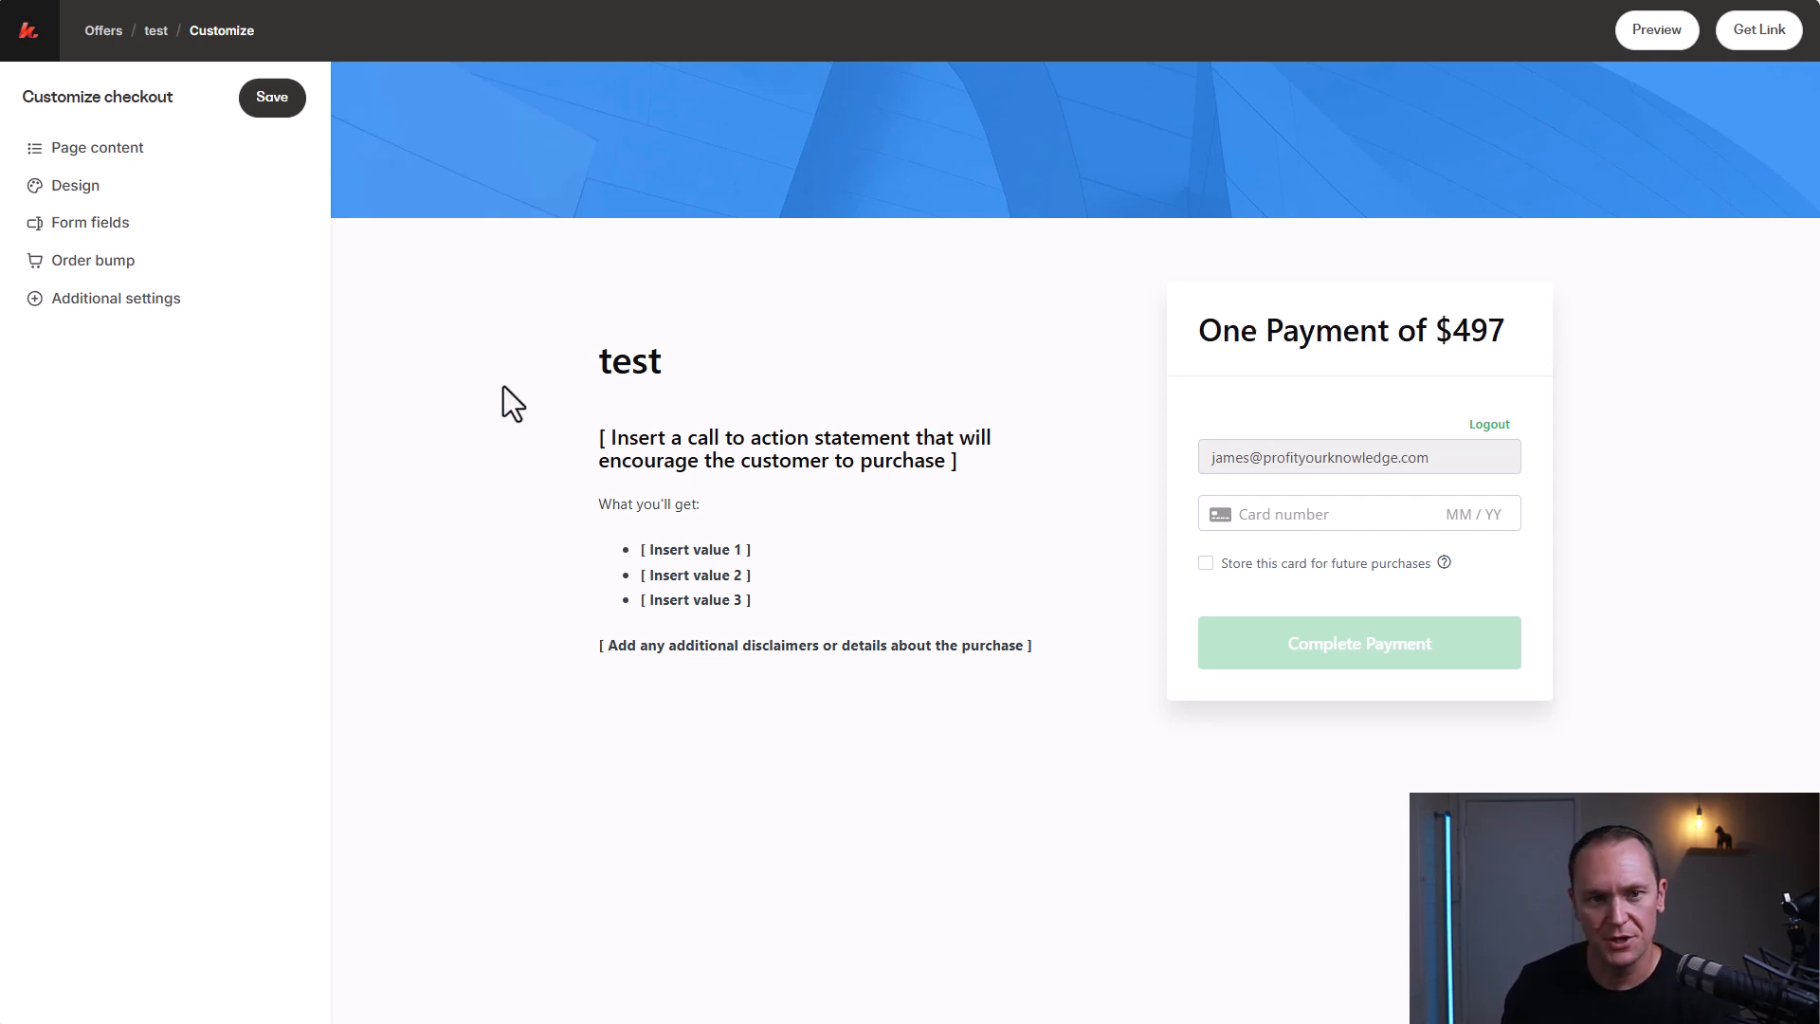
key("ctrl+shift+Tab")
scroll(517, 402, "up", 5)
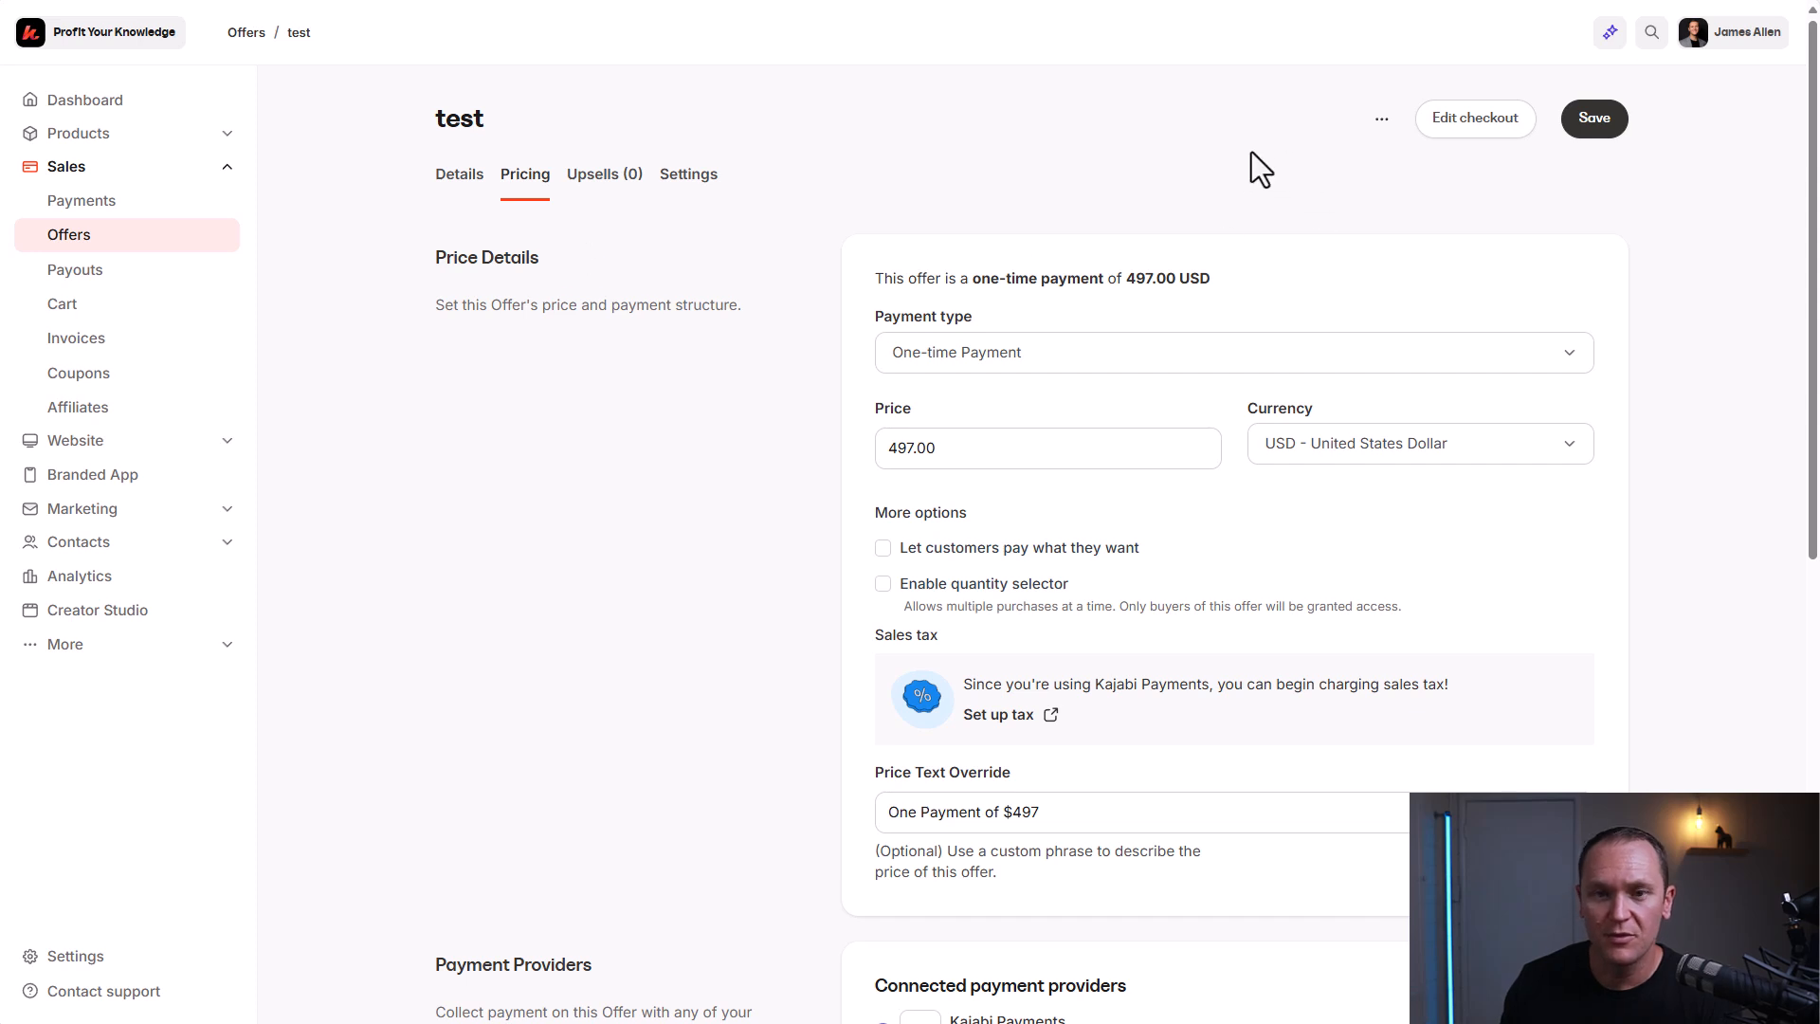
key("ctrl+Tab")
key("ctrl+shift+Tab")
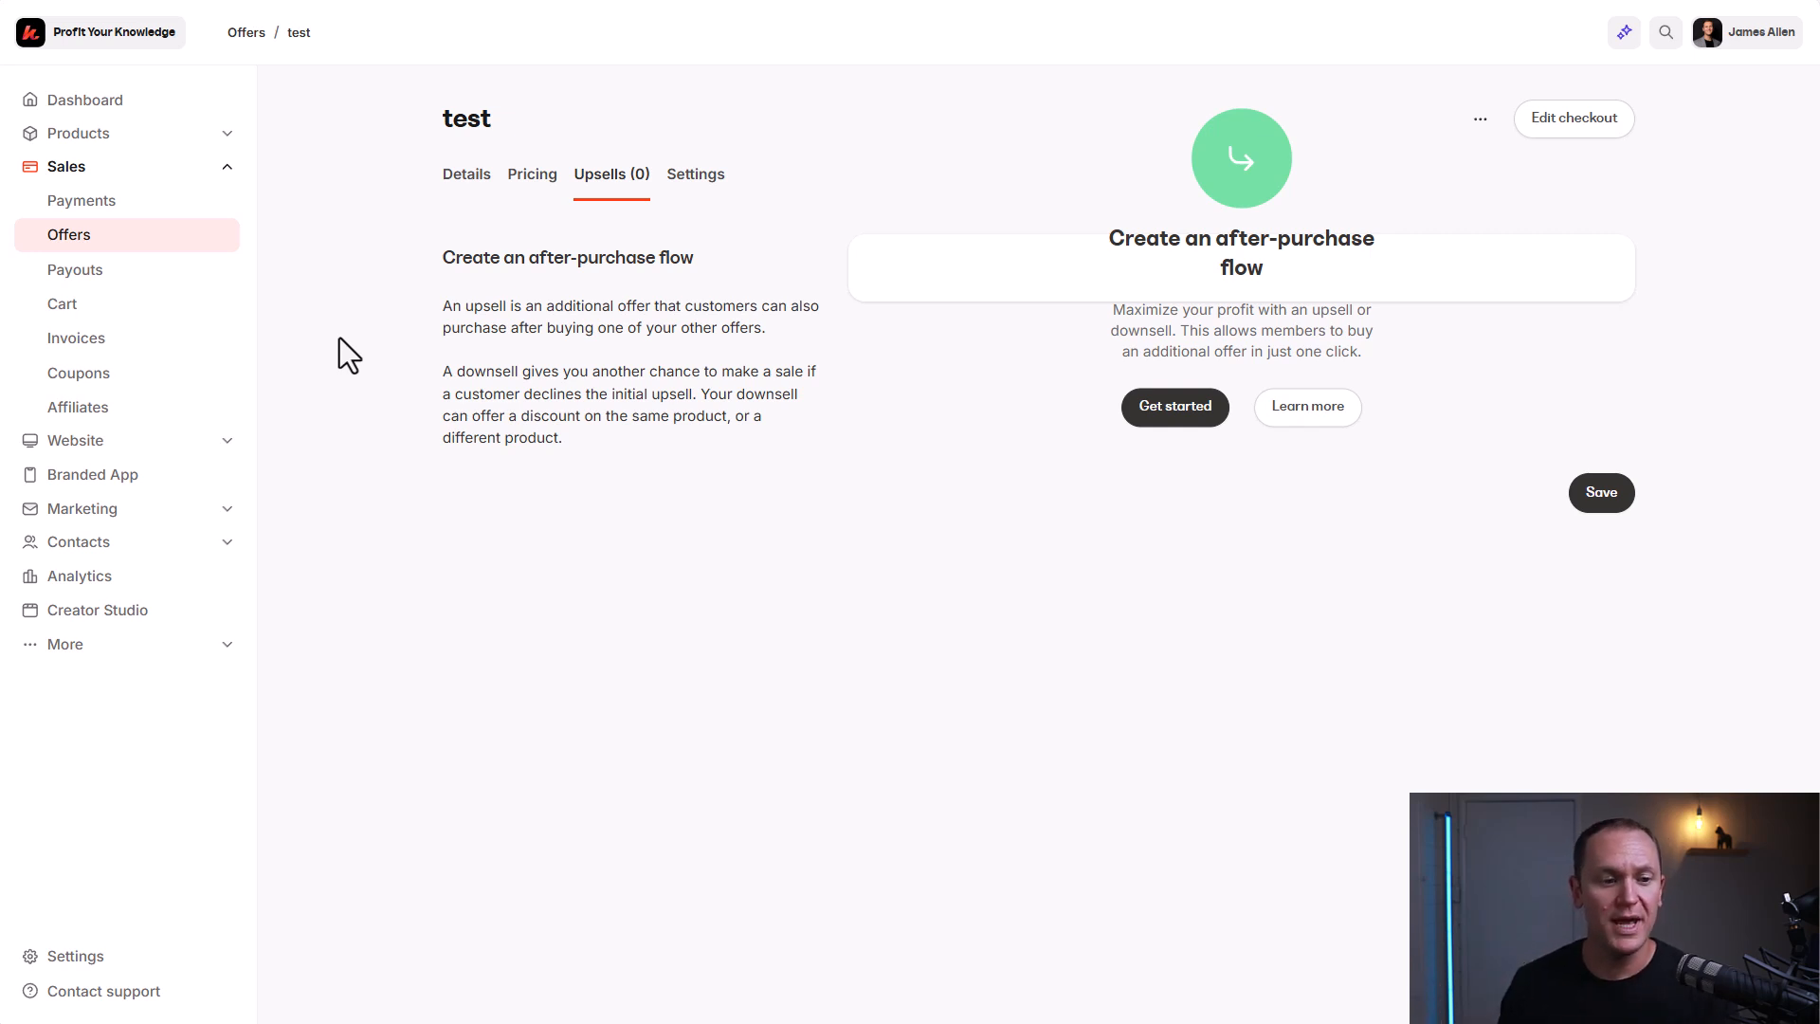
- Open the Convos To Clients offer's upsells in a separate tab and preview the Effortless Income Upsell
right_click(174, 239)
left_click(225, 249)
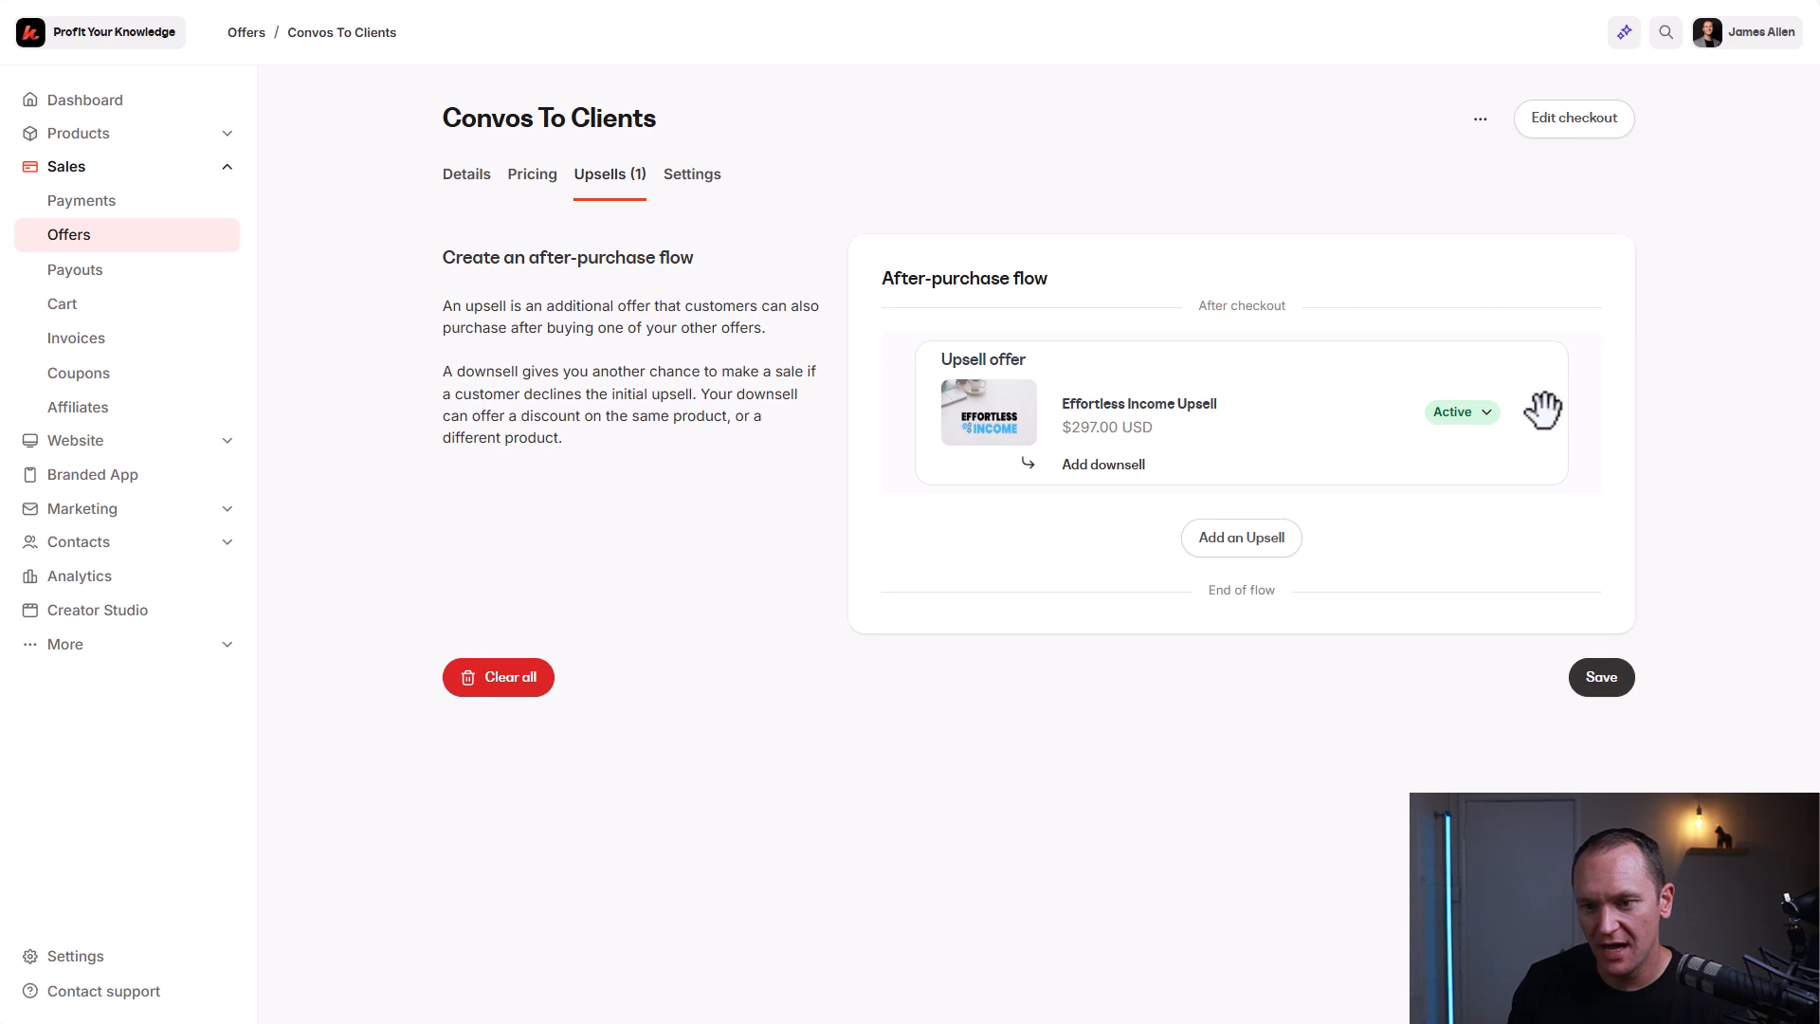
left_click(1535, 414)
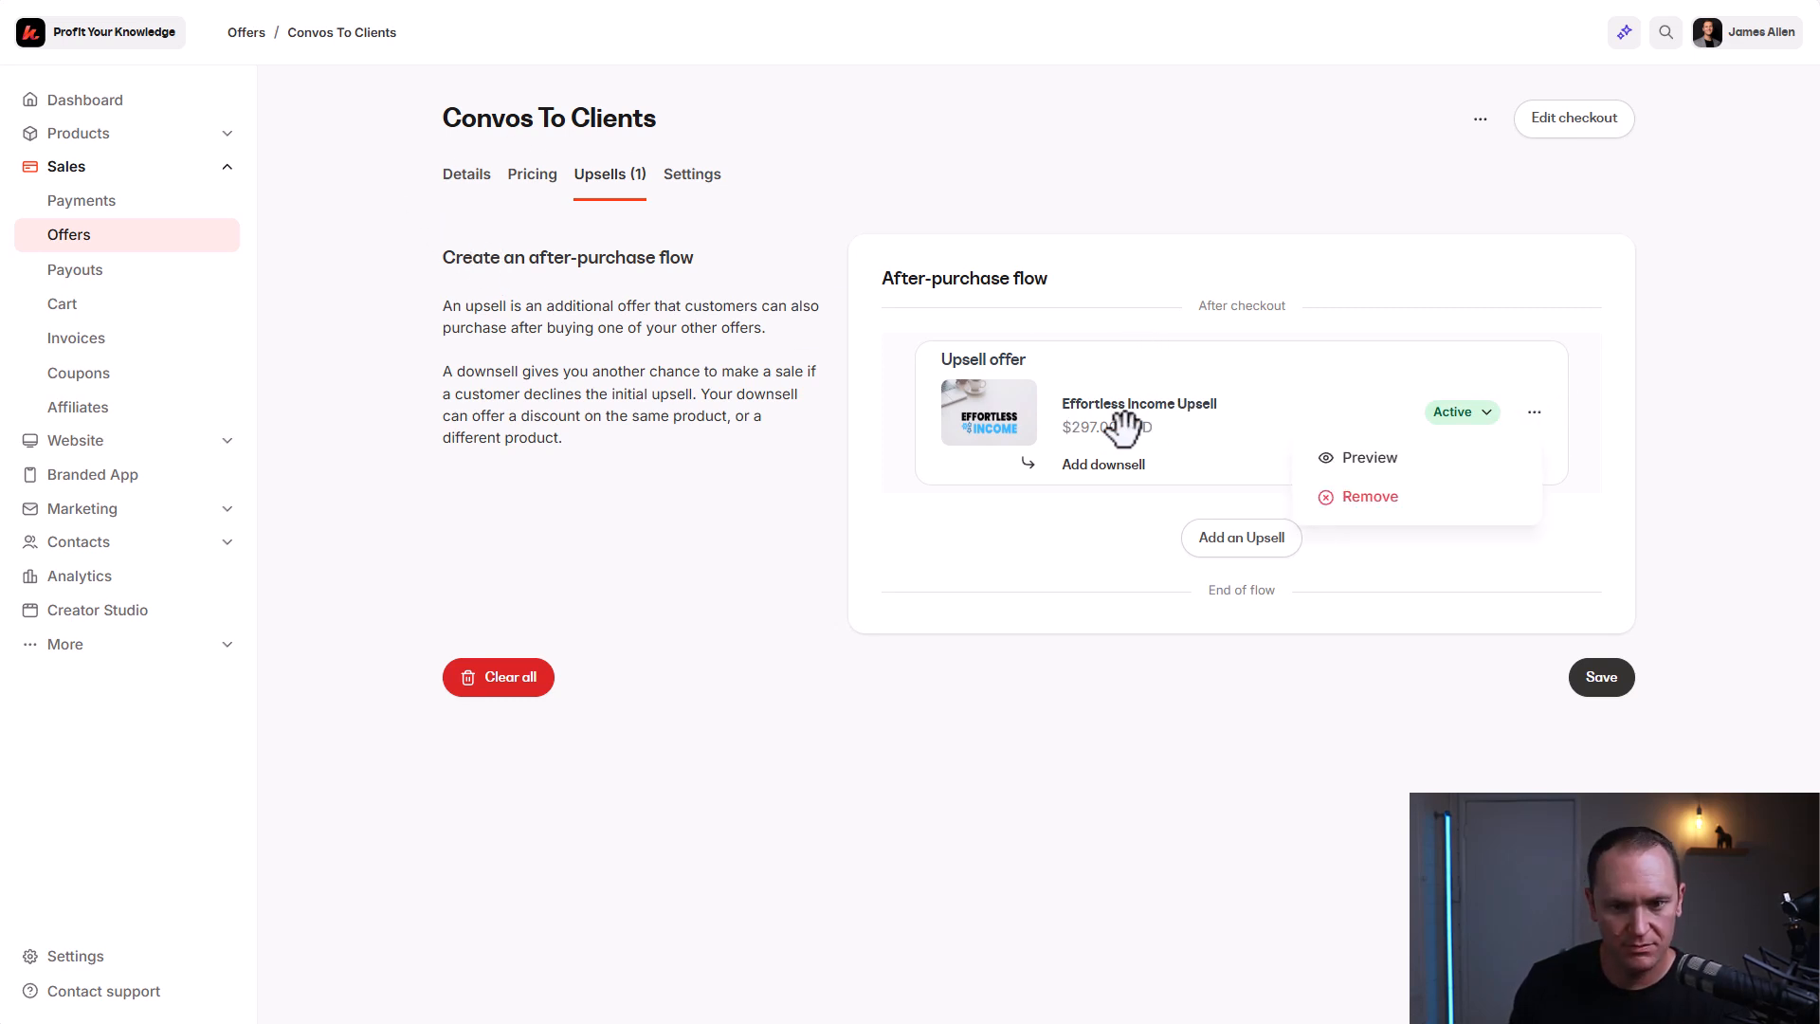
left_click(1335, 459)
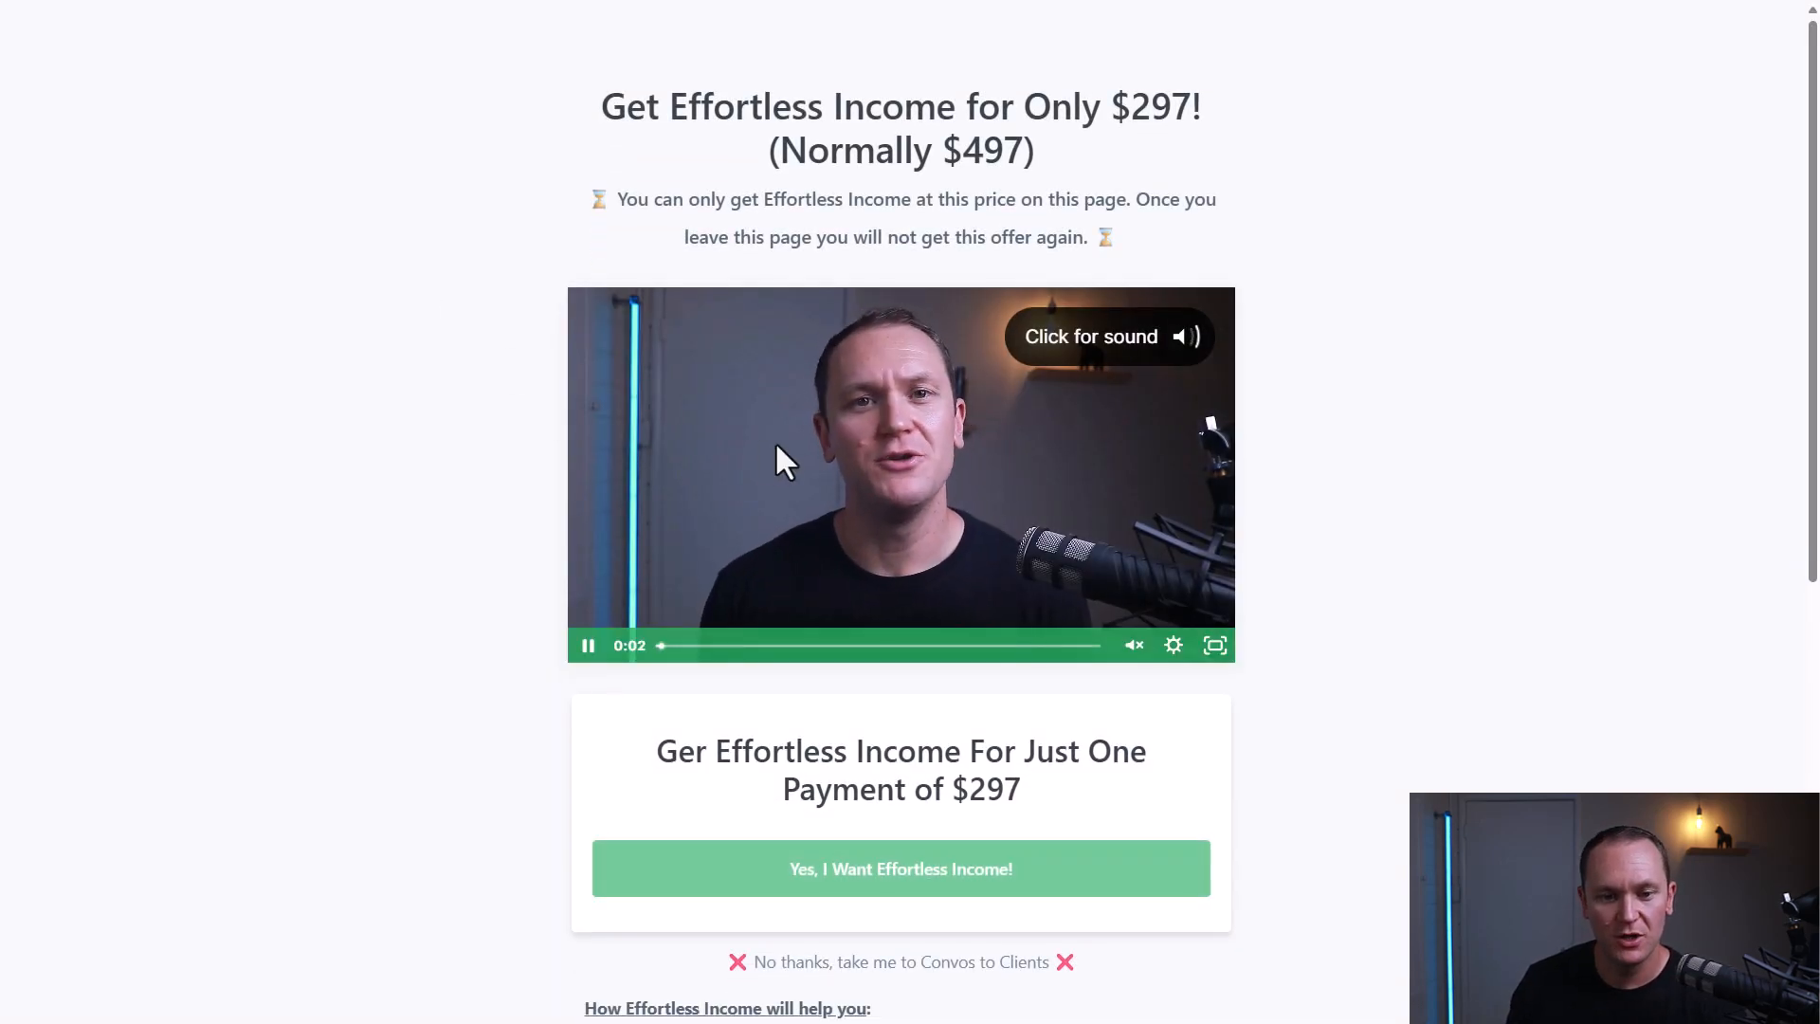
- Pause the video on the upsell page and review its headline, purchase and decline options, included items and guarantee
left_click(588, 646)
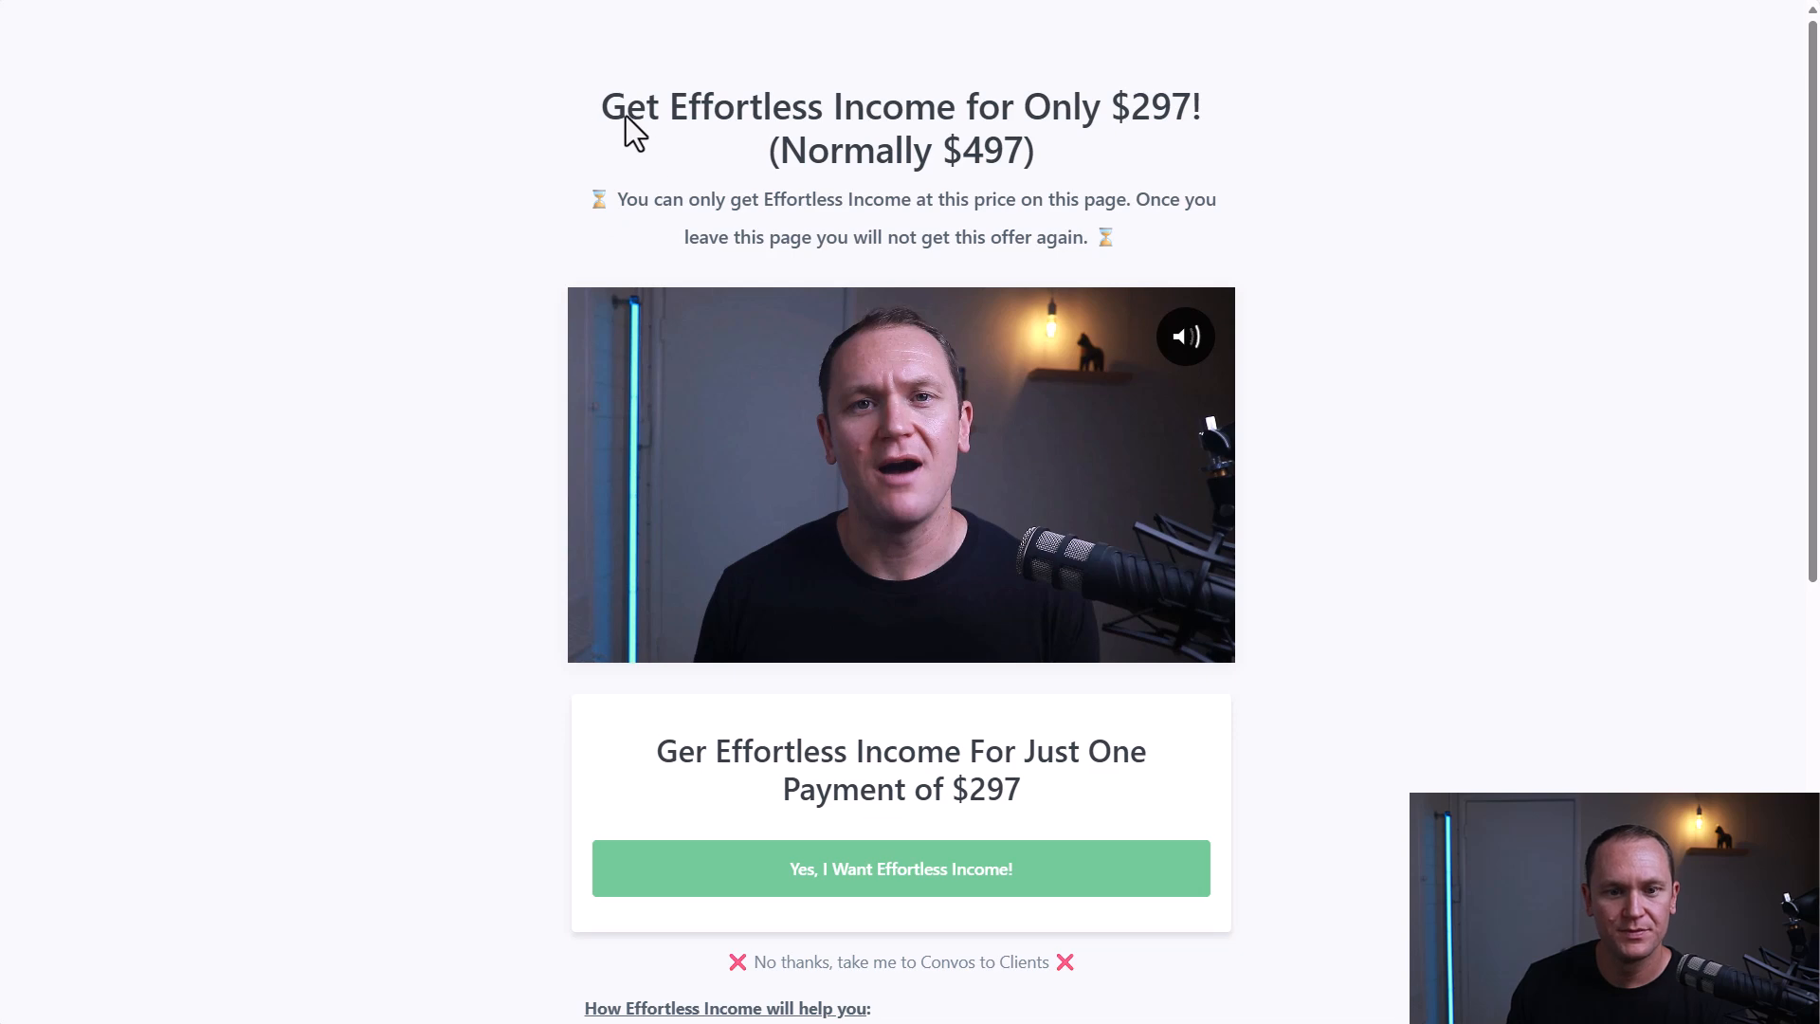
left_click_drag(626, 116, 1004, 276)
scroll(321, 354, "down", 8)
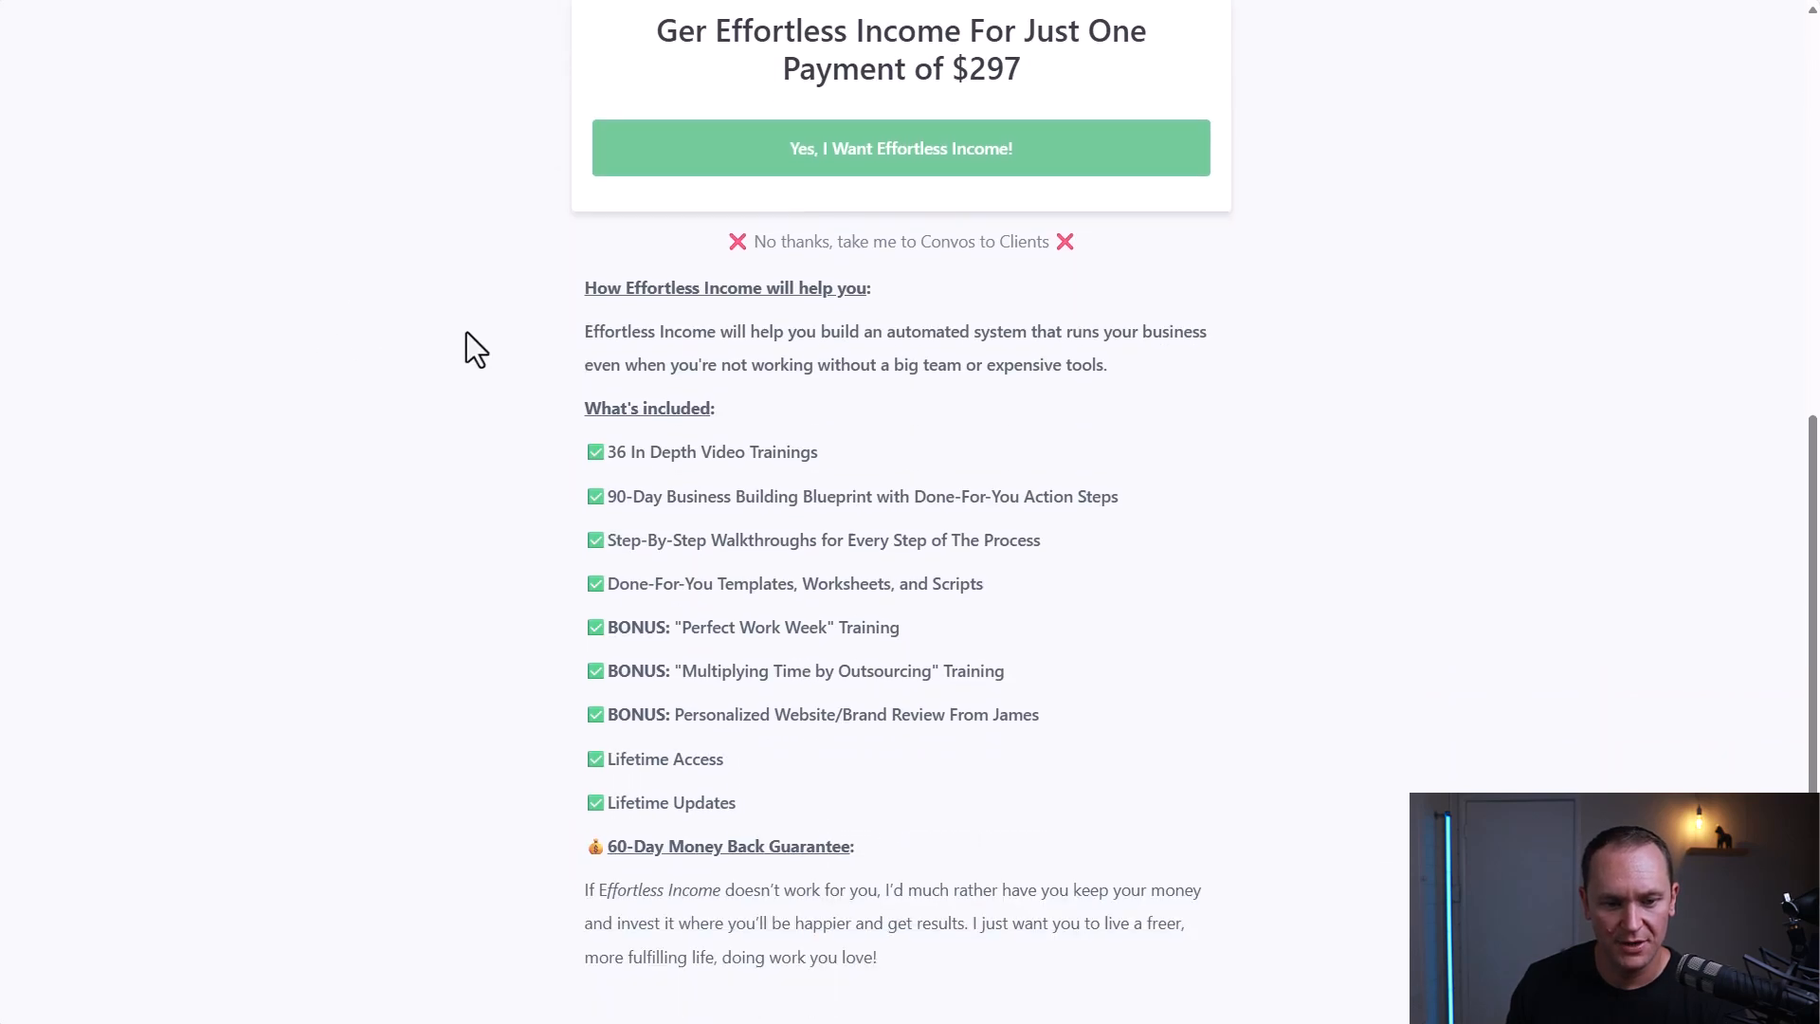
left_click_drag(581, 242, 1004, 967)
left_click(970, 907)
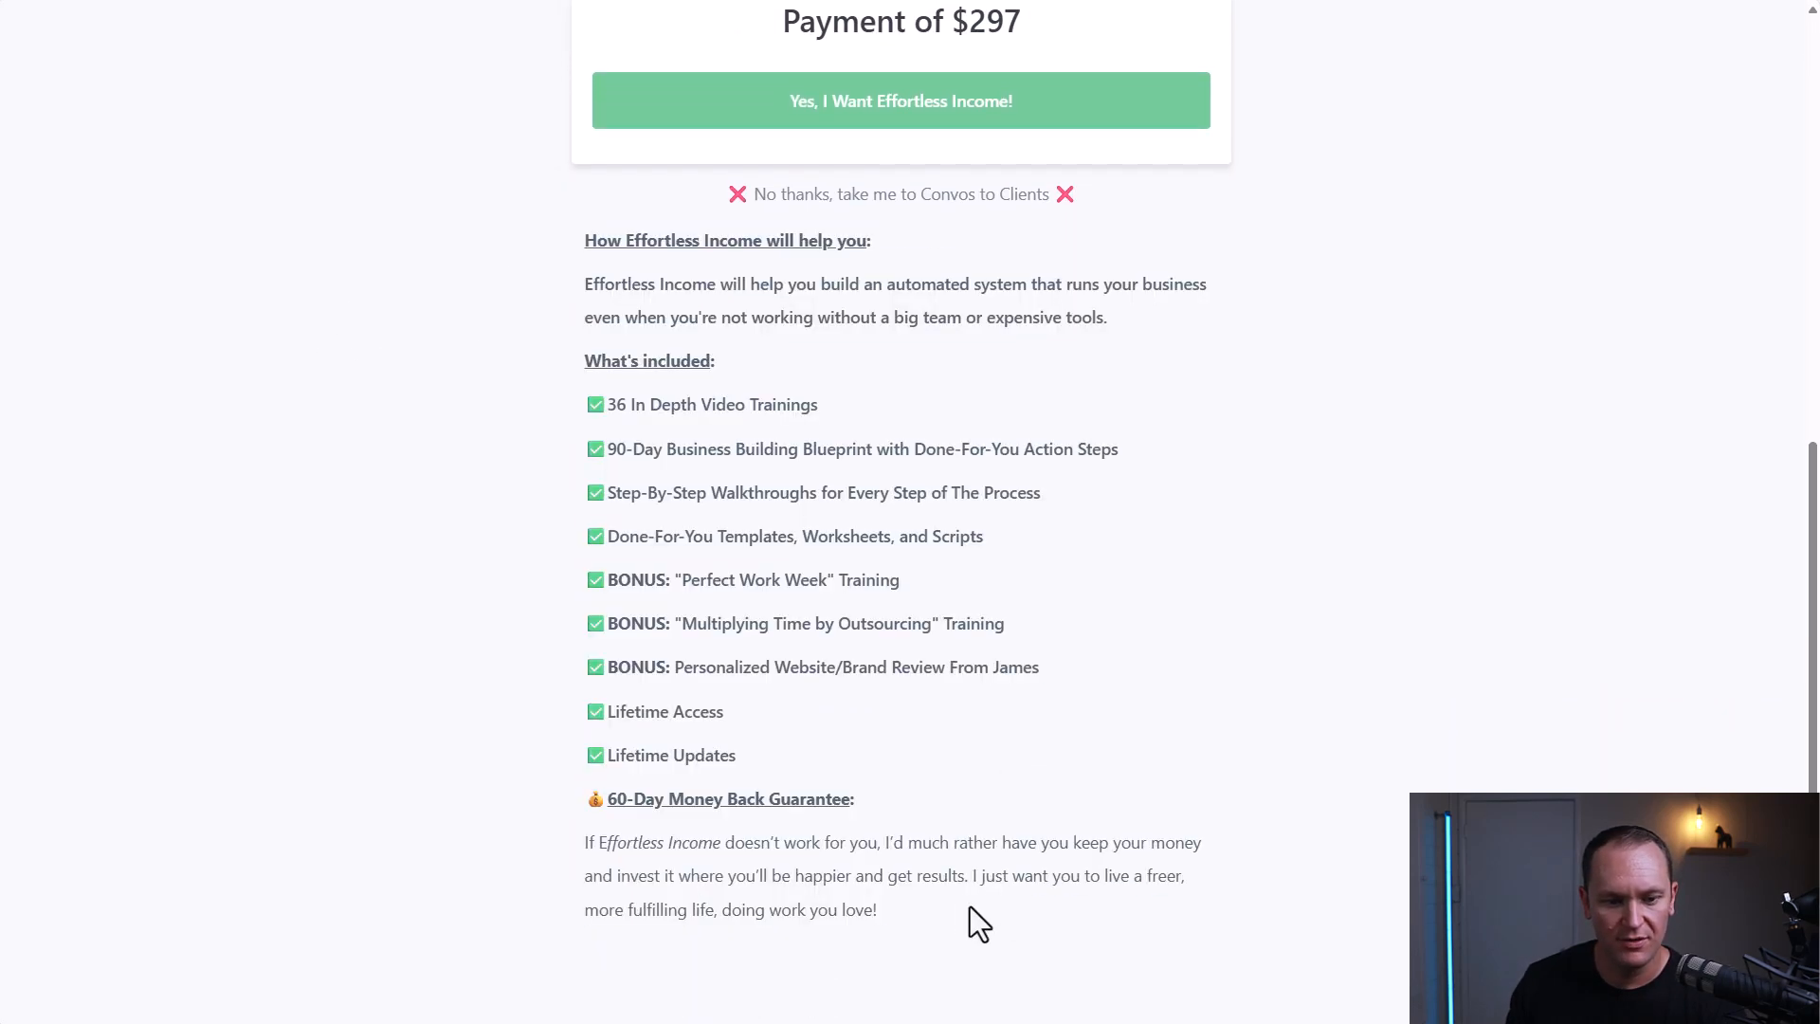
left_click_drag(970, 906, 516, 243)
left_click(370, 438)
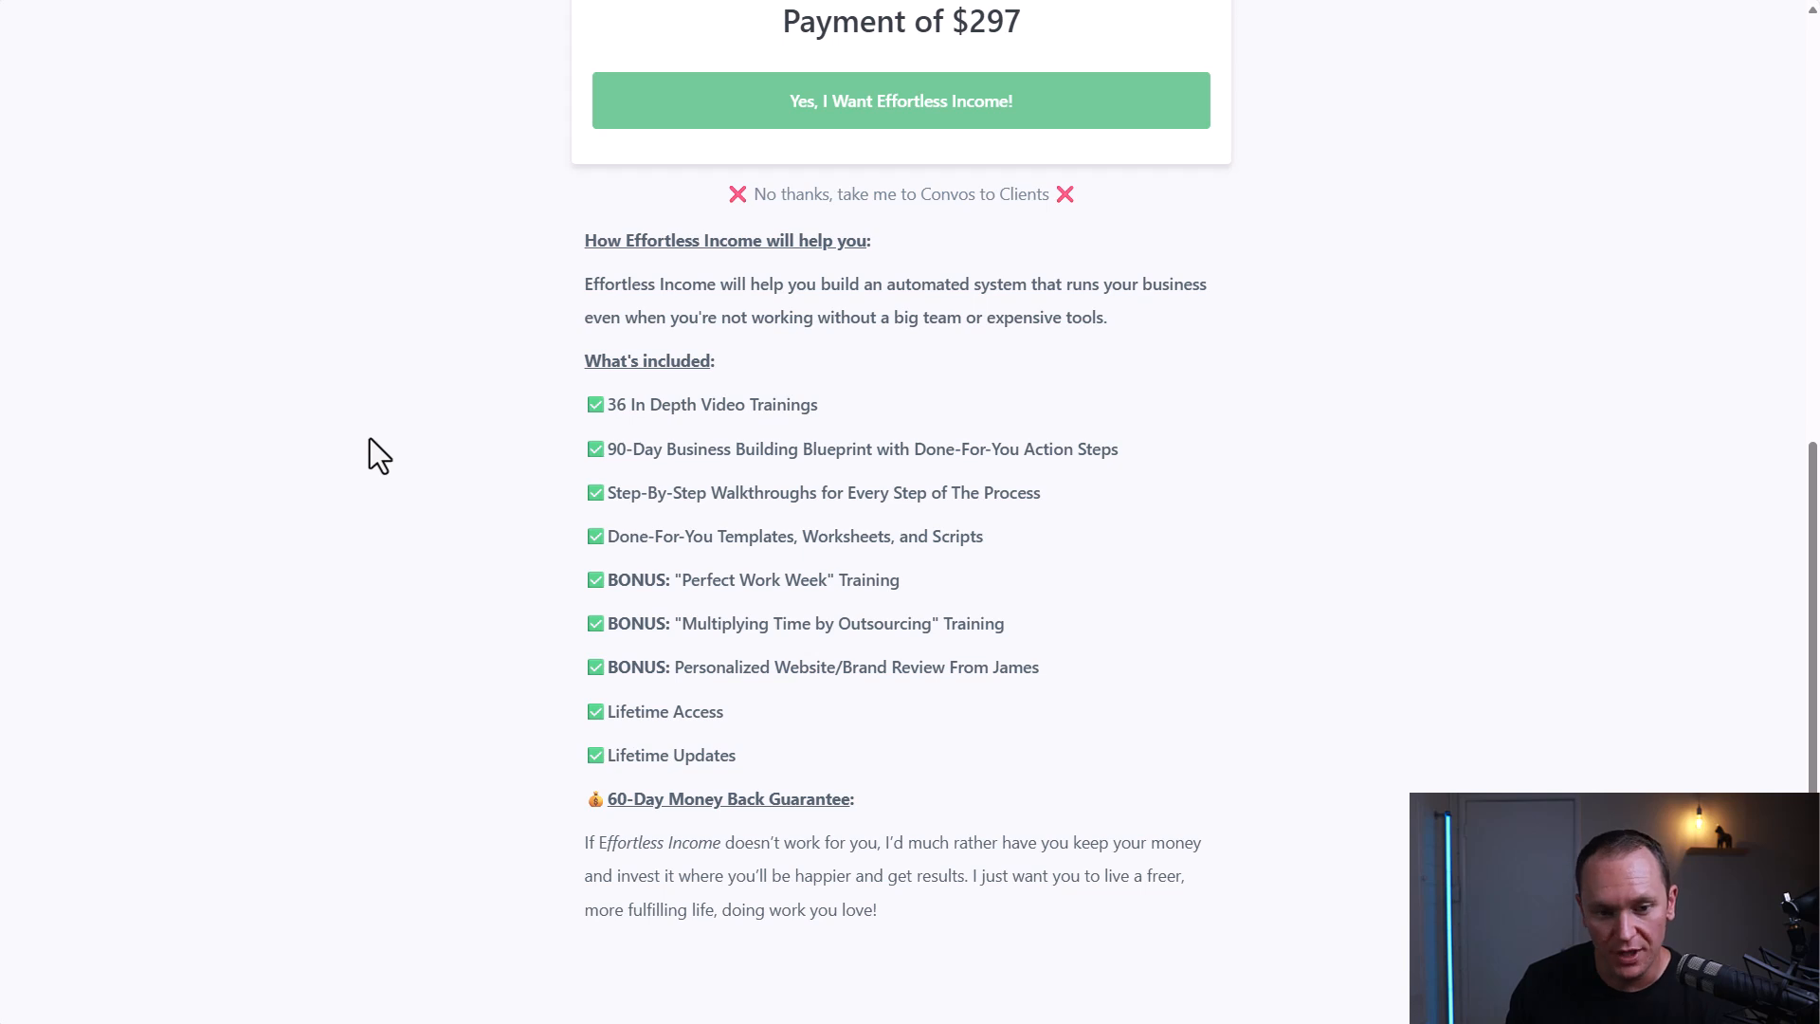
scroll(370, 438, "up", 5)
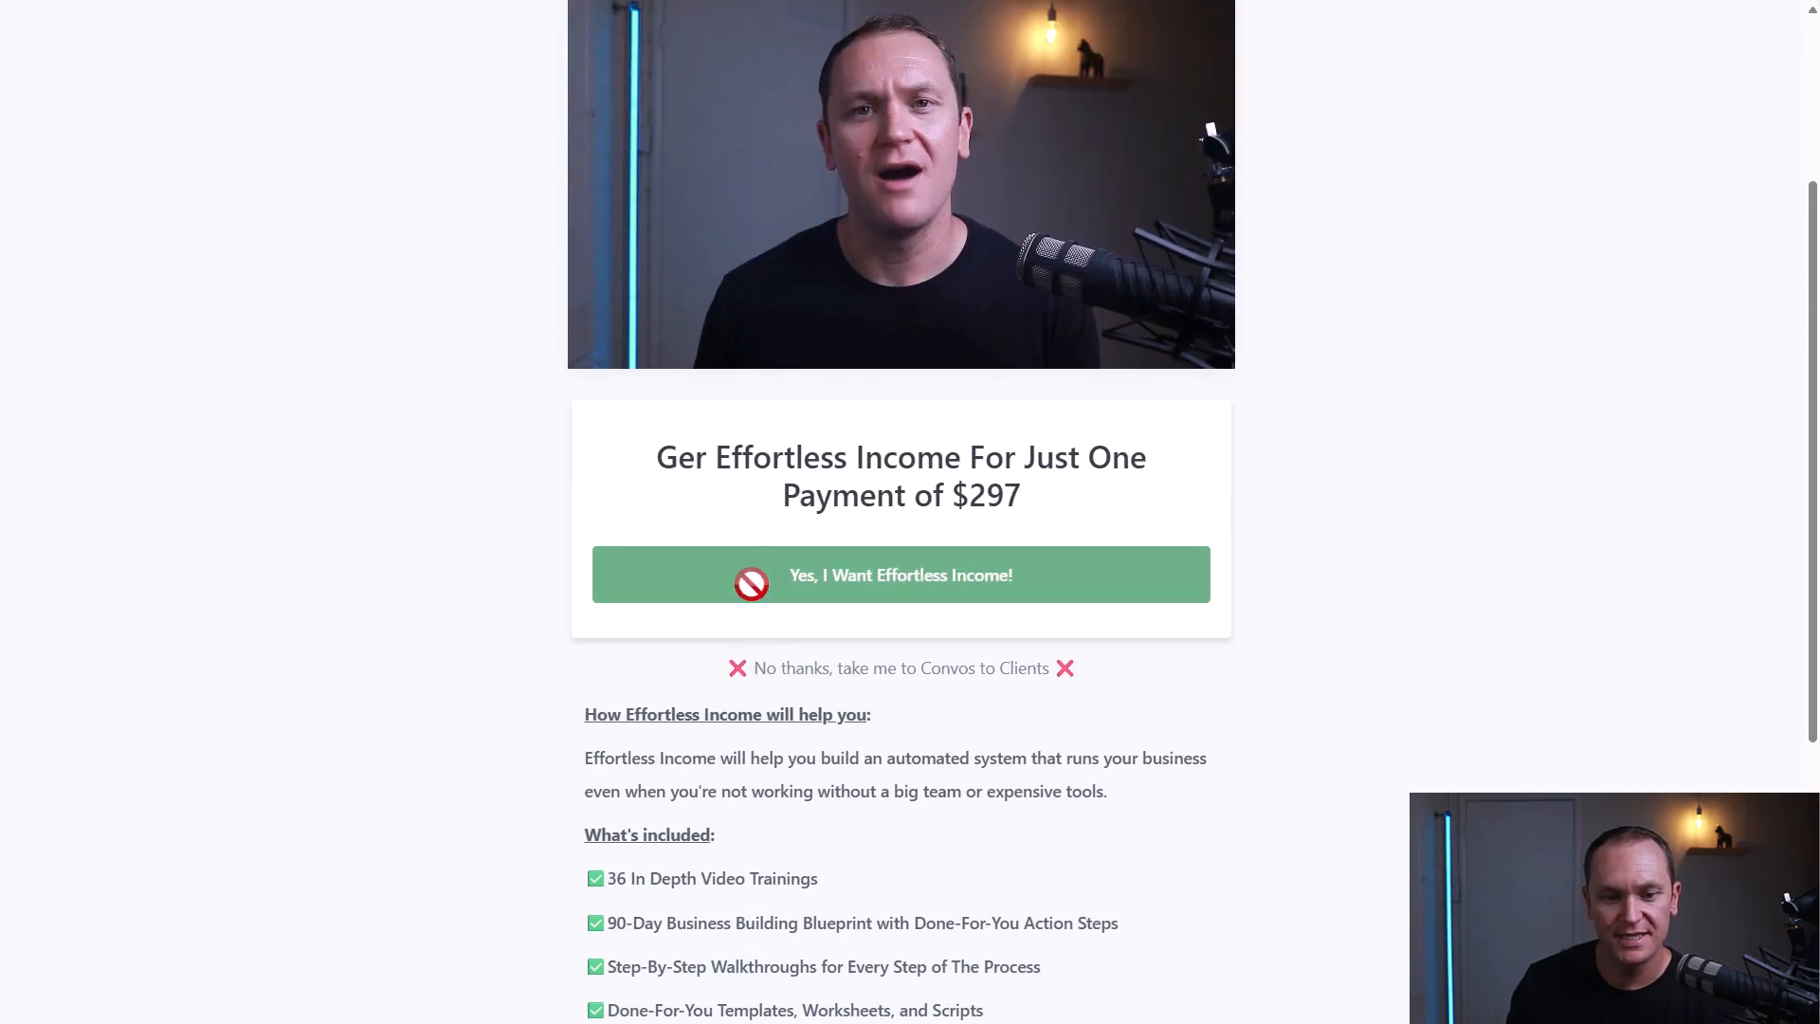
scroll(751, 583, "up", 1)
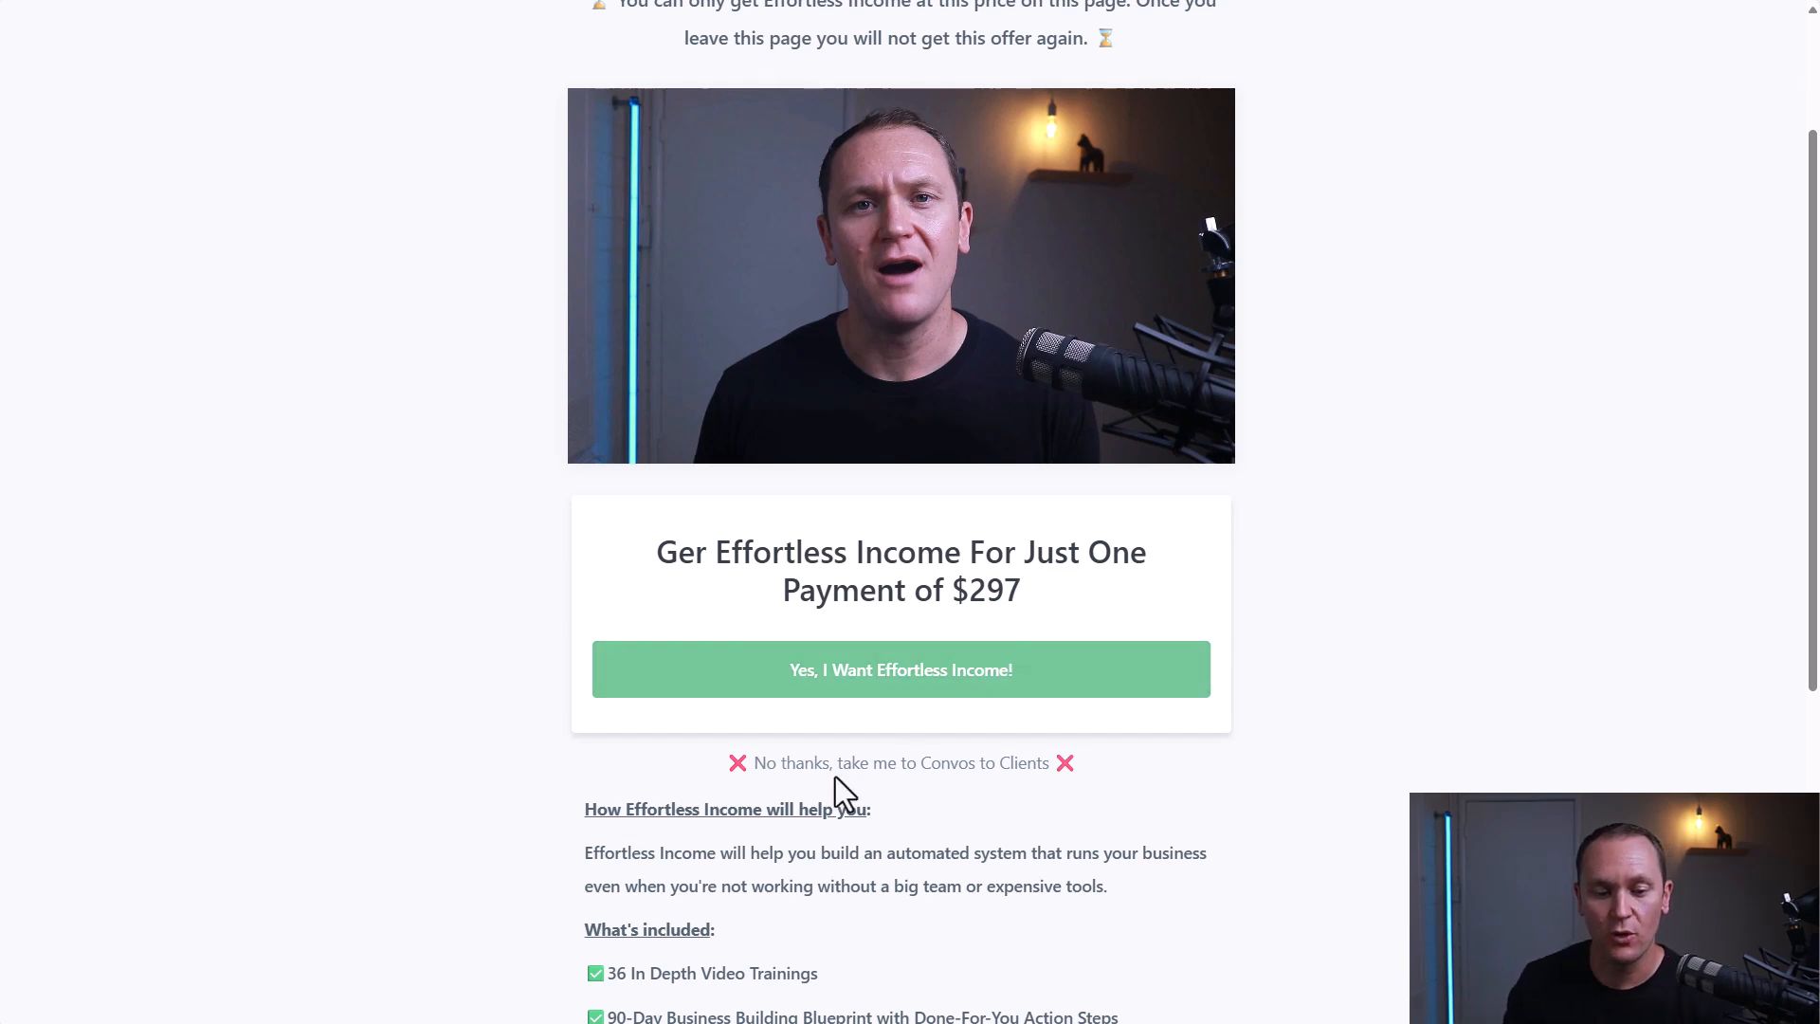
- Return to the test offer's upsell settings and examine the section on creating an after-purchase flow
key("ctrl+shift+Tab")
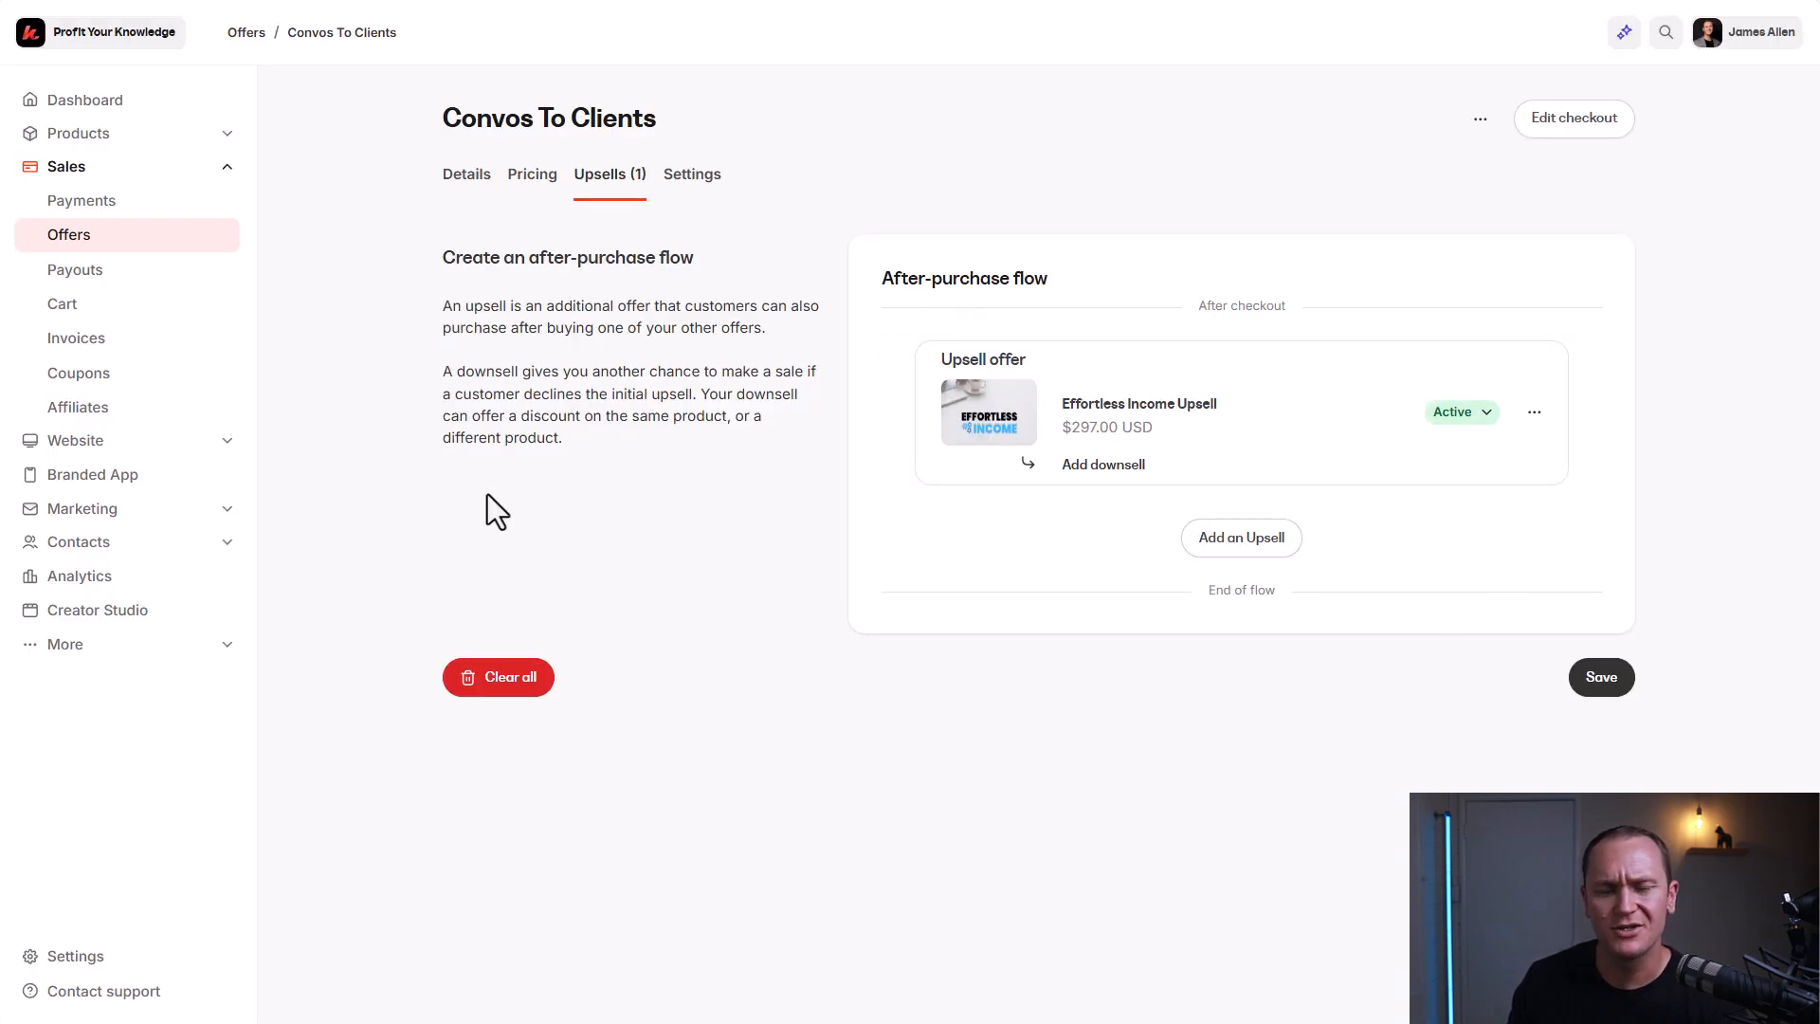
key("ctrl+shift+Tab")
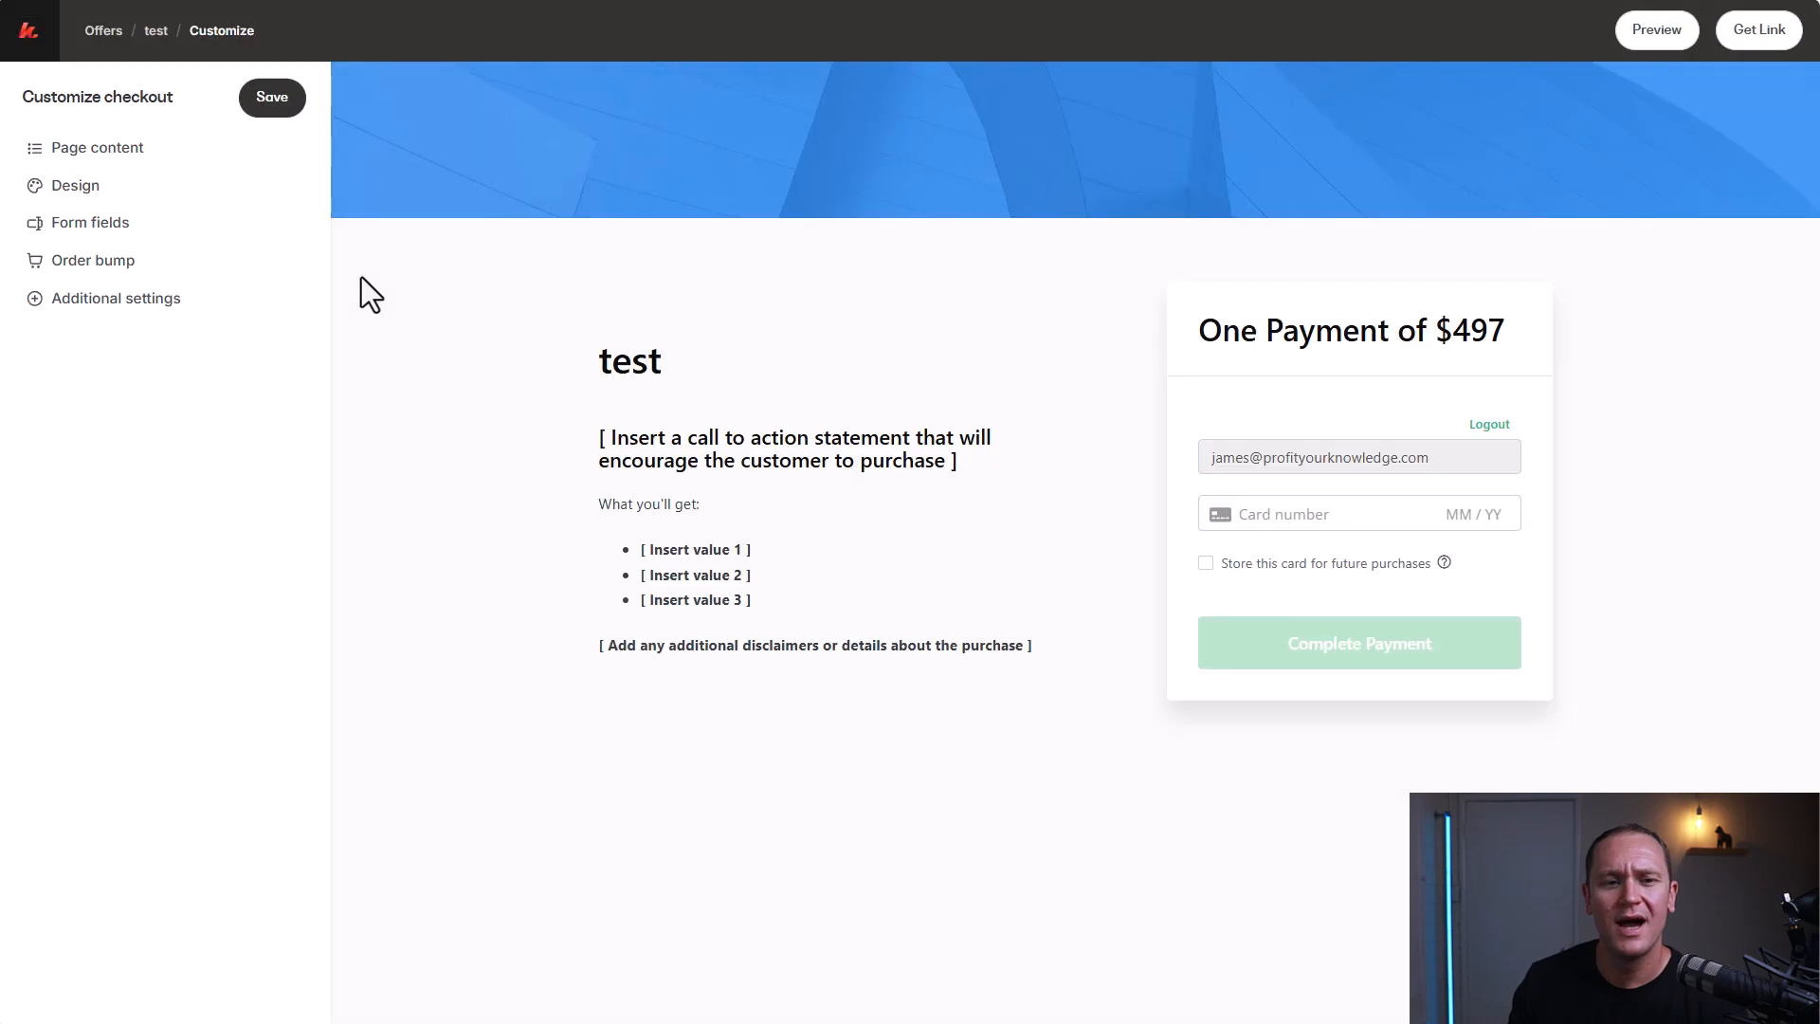
key("ctrl+shift+Tab")
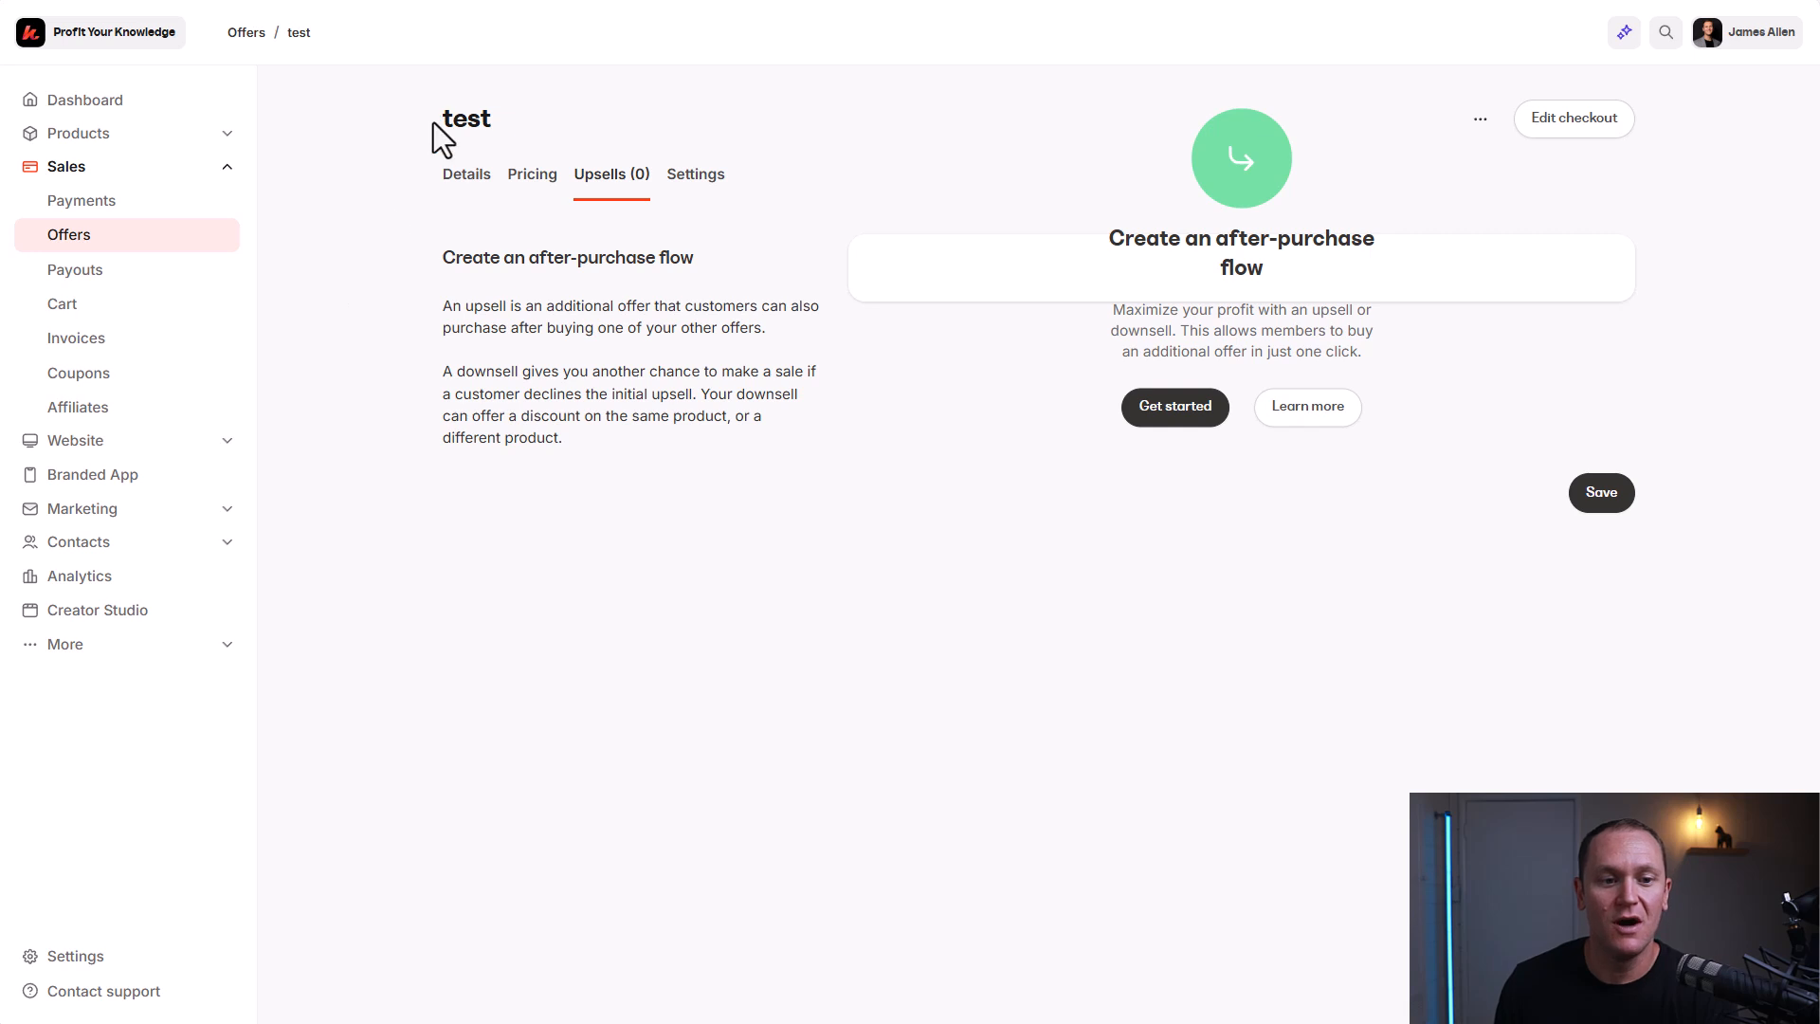
left_click_drag(434, 122, 400, 173)
left_click(400, 173)
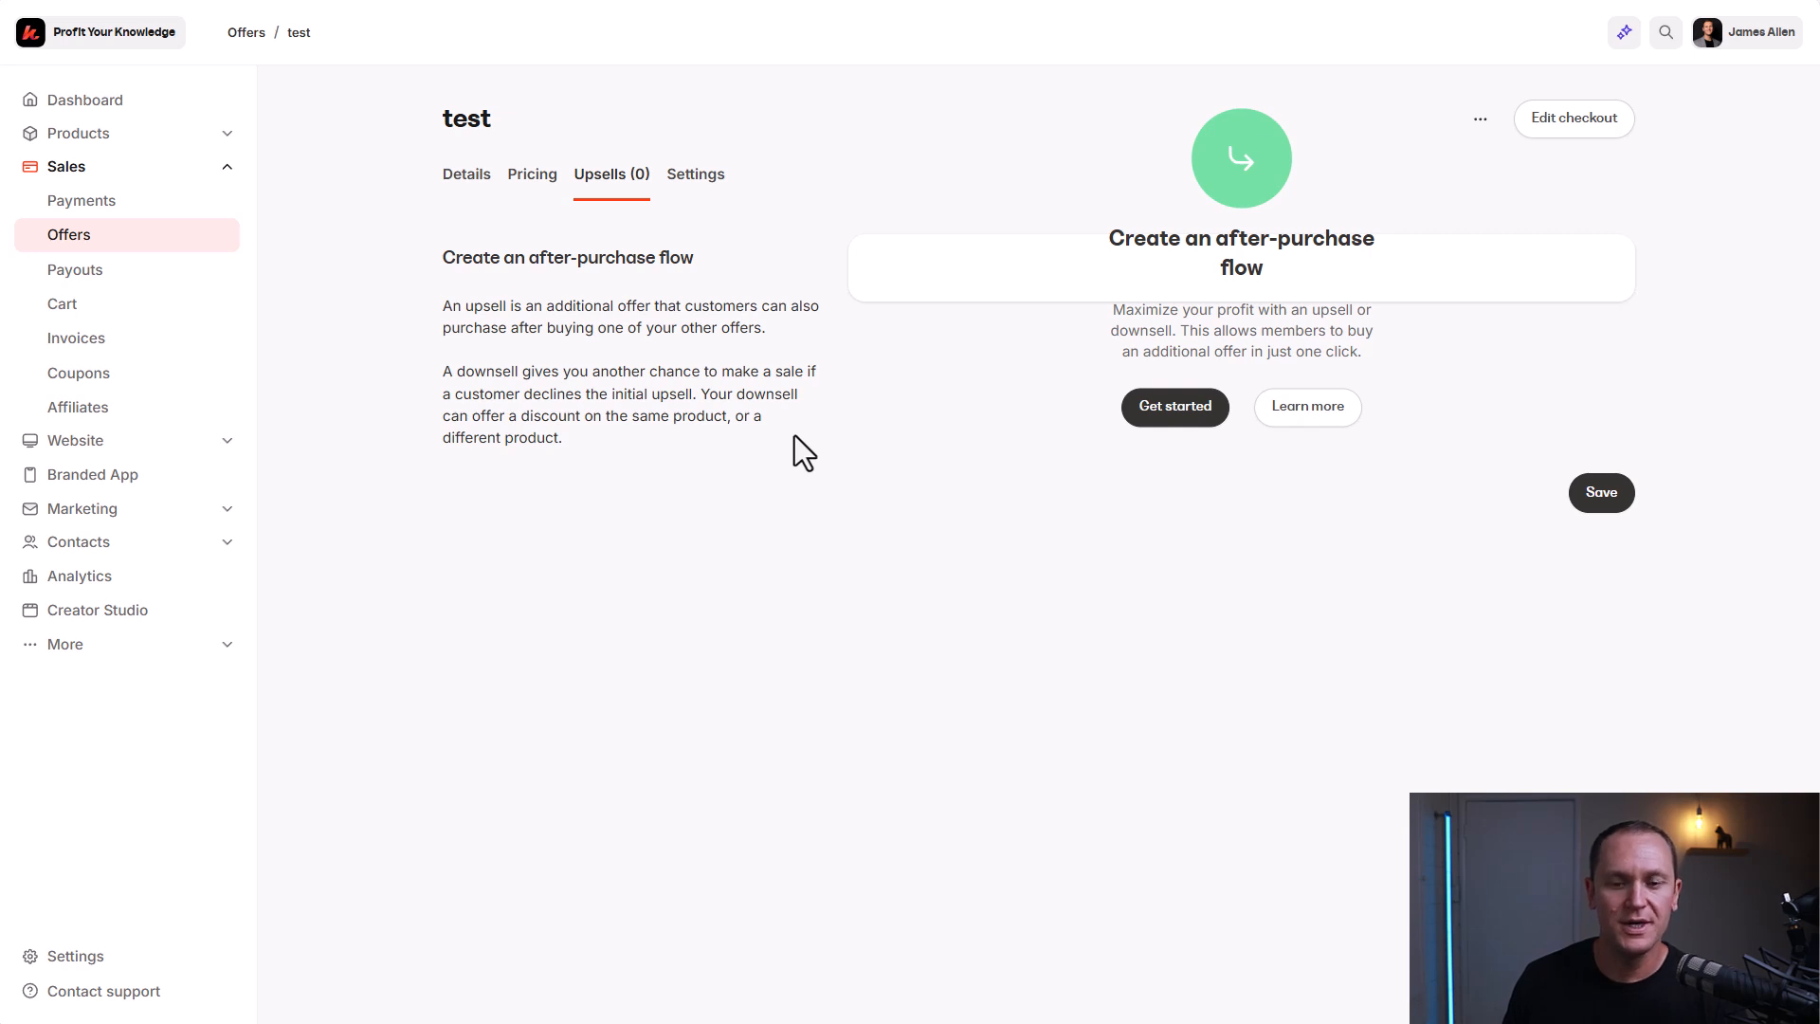
left_click_drag(1111, 237, 1342, 276)
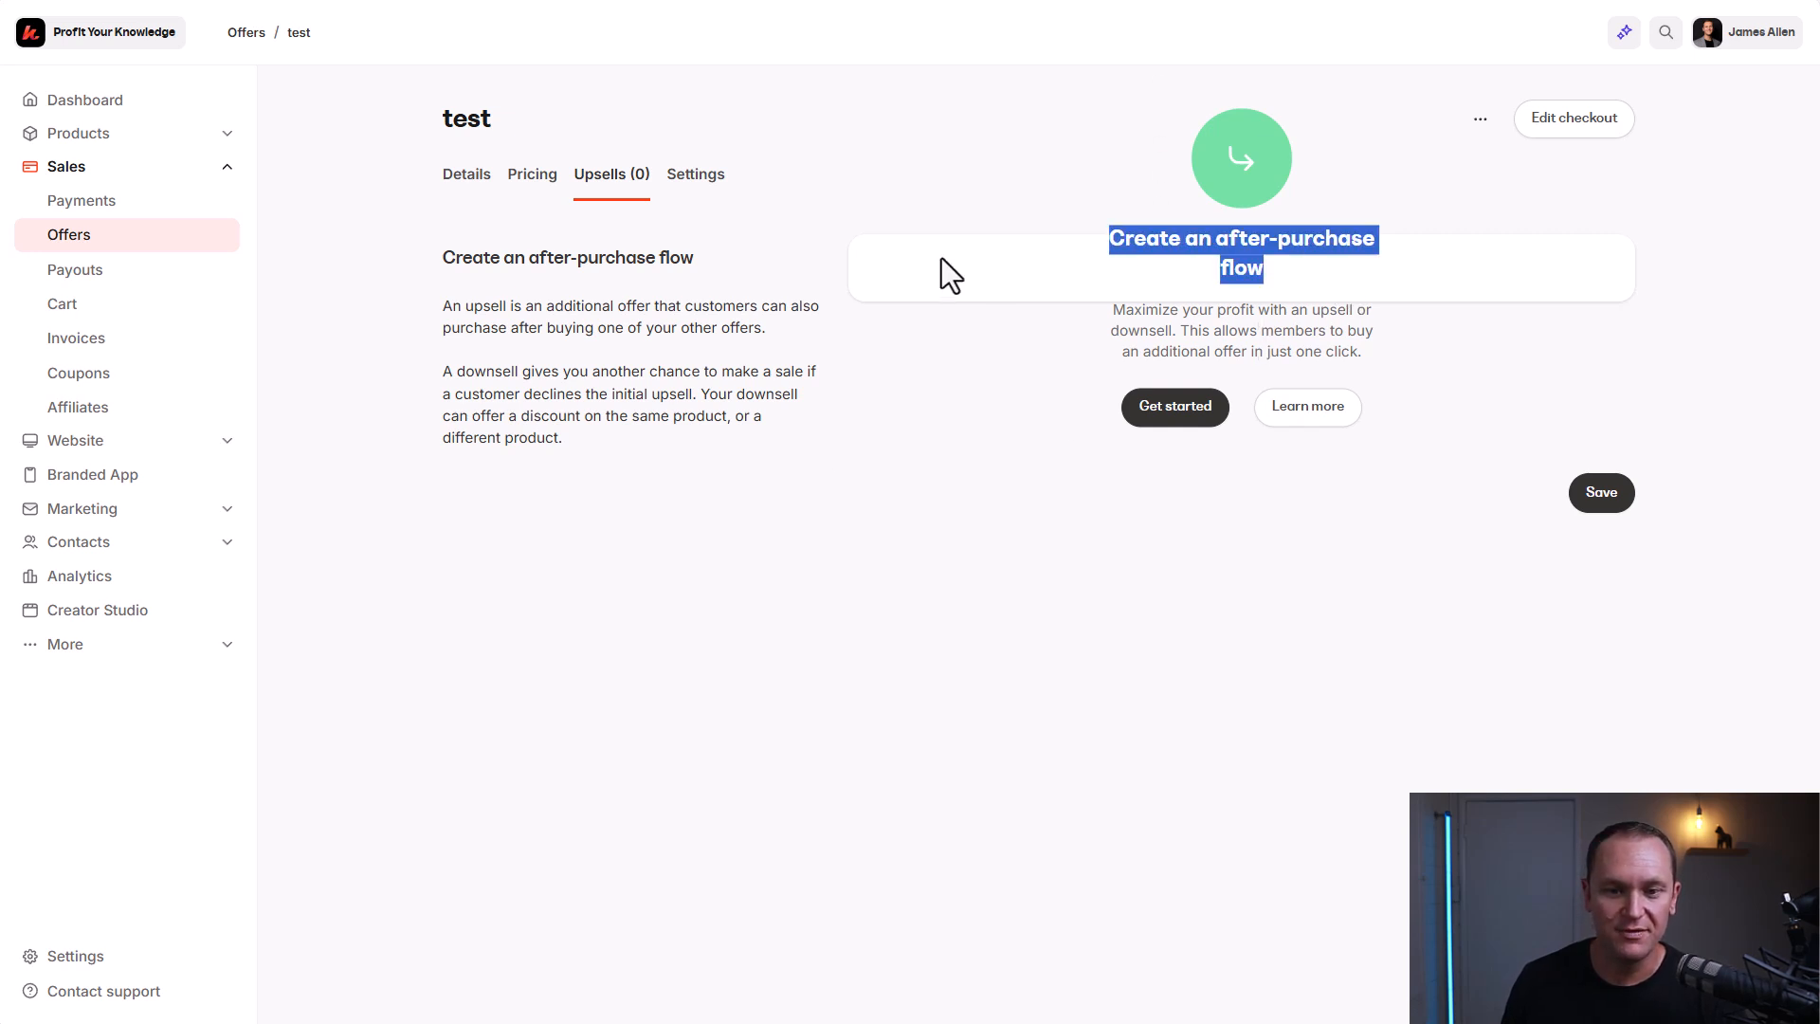
left_click(867, 555)
left_click_drag(440, 257, 698, 242)
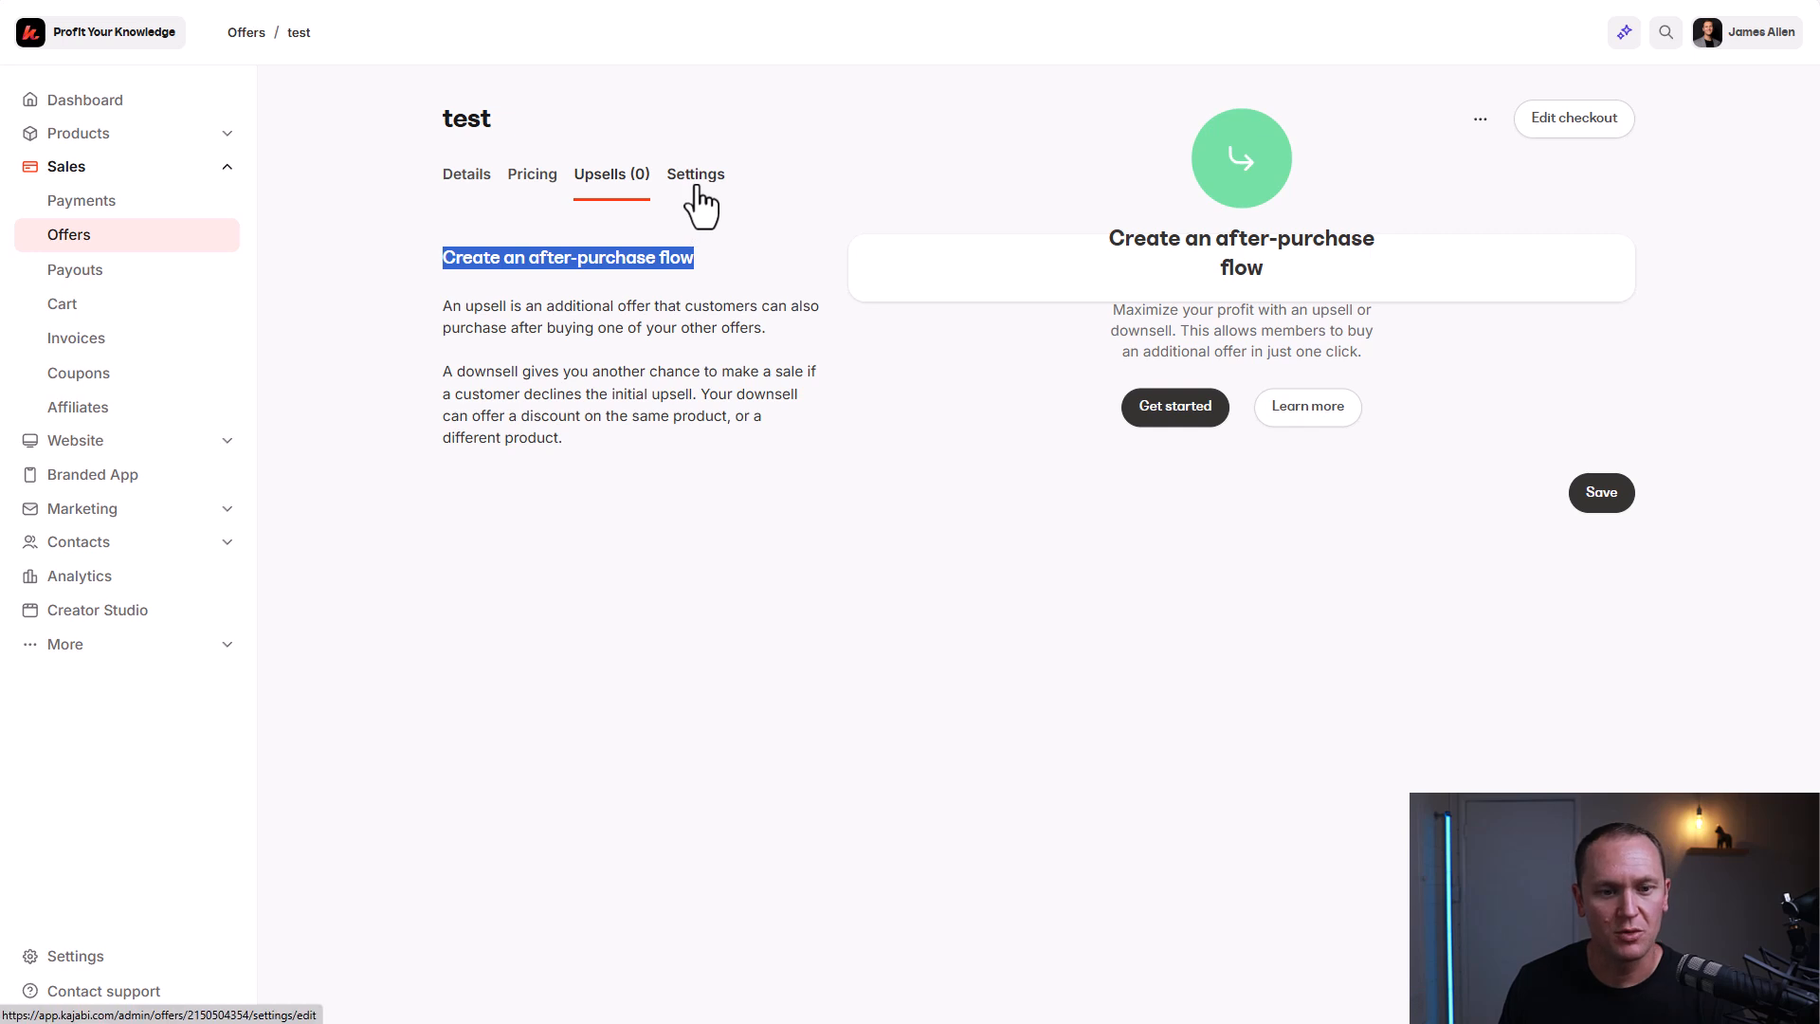
left_click(747, 147)
- Open the test offer's general settings and examine the option to enable "Send as a gift" at checkout
left_click(691, 184)
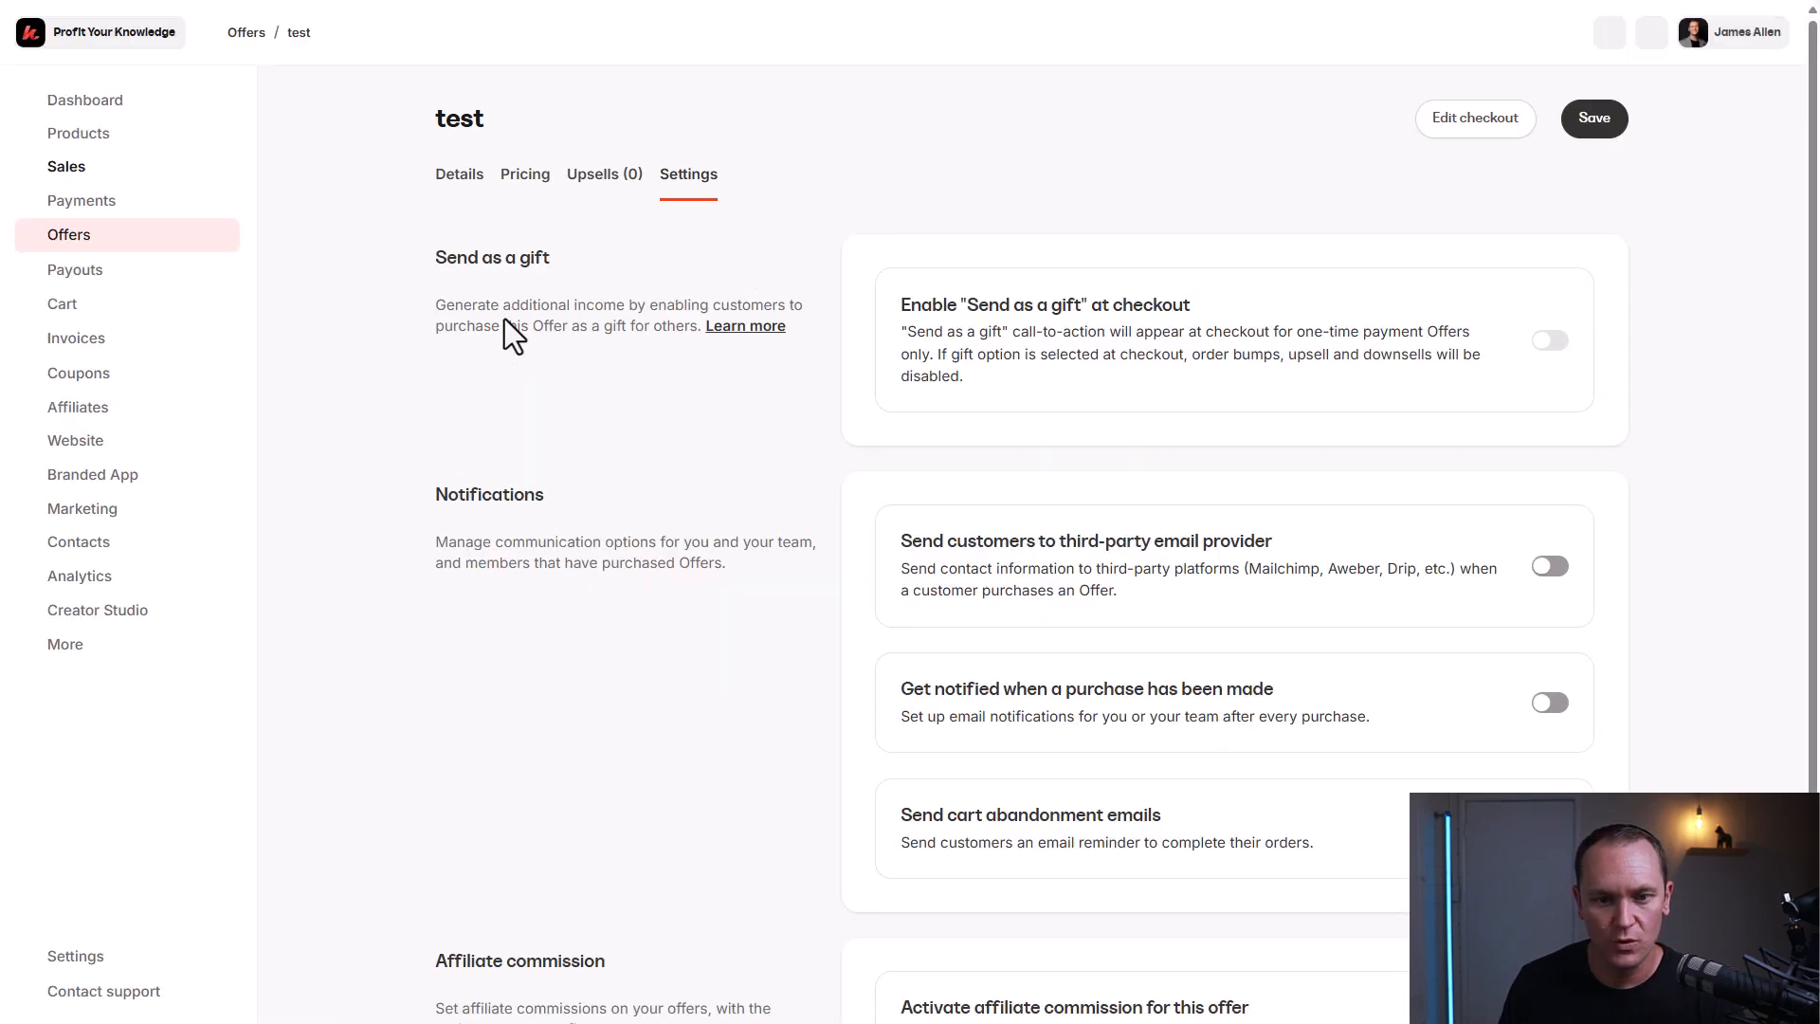
scroll(855, 186, "down", 1)
left_click_drag(896, 206, 1636, 258)
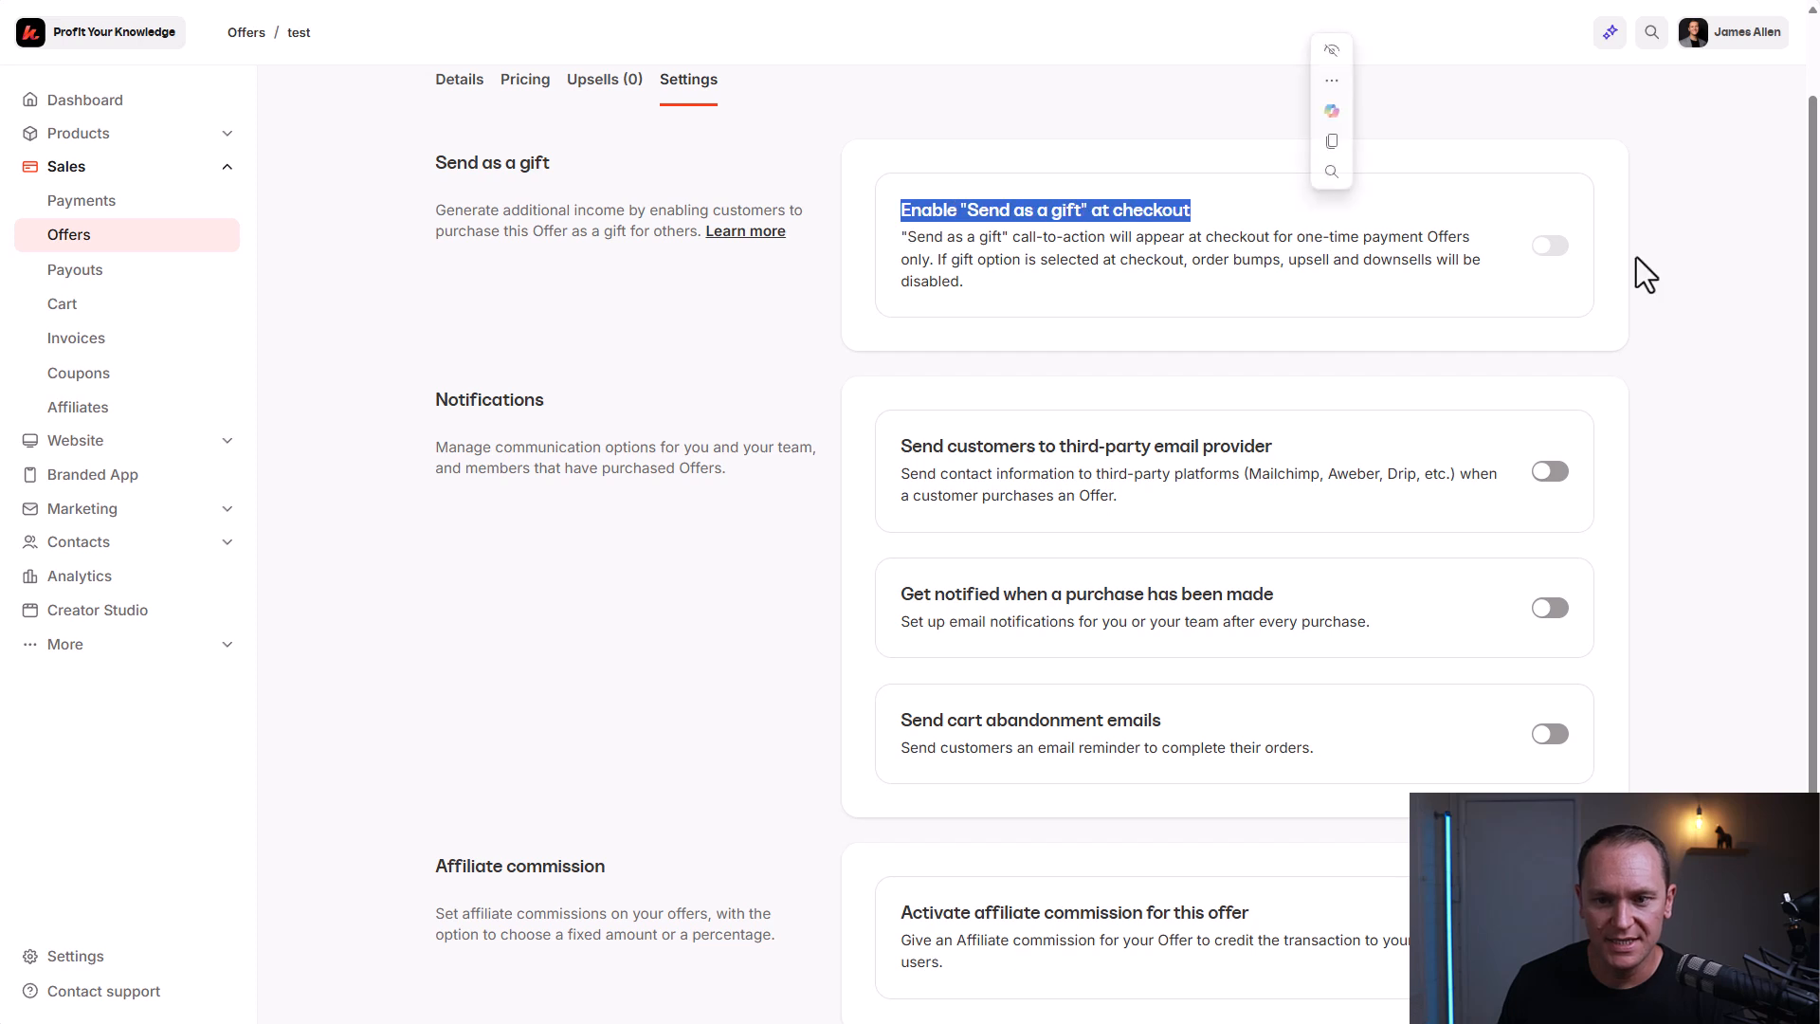
left_click(1733, 277)
scroll(1733, 277, "down", 1)
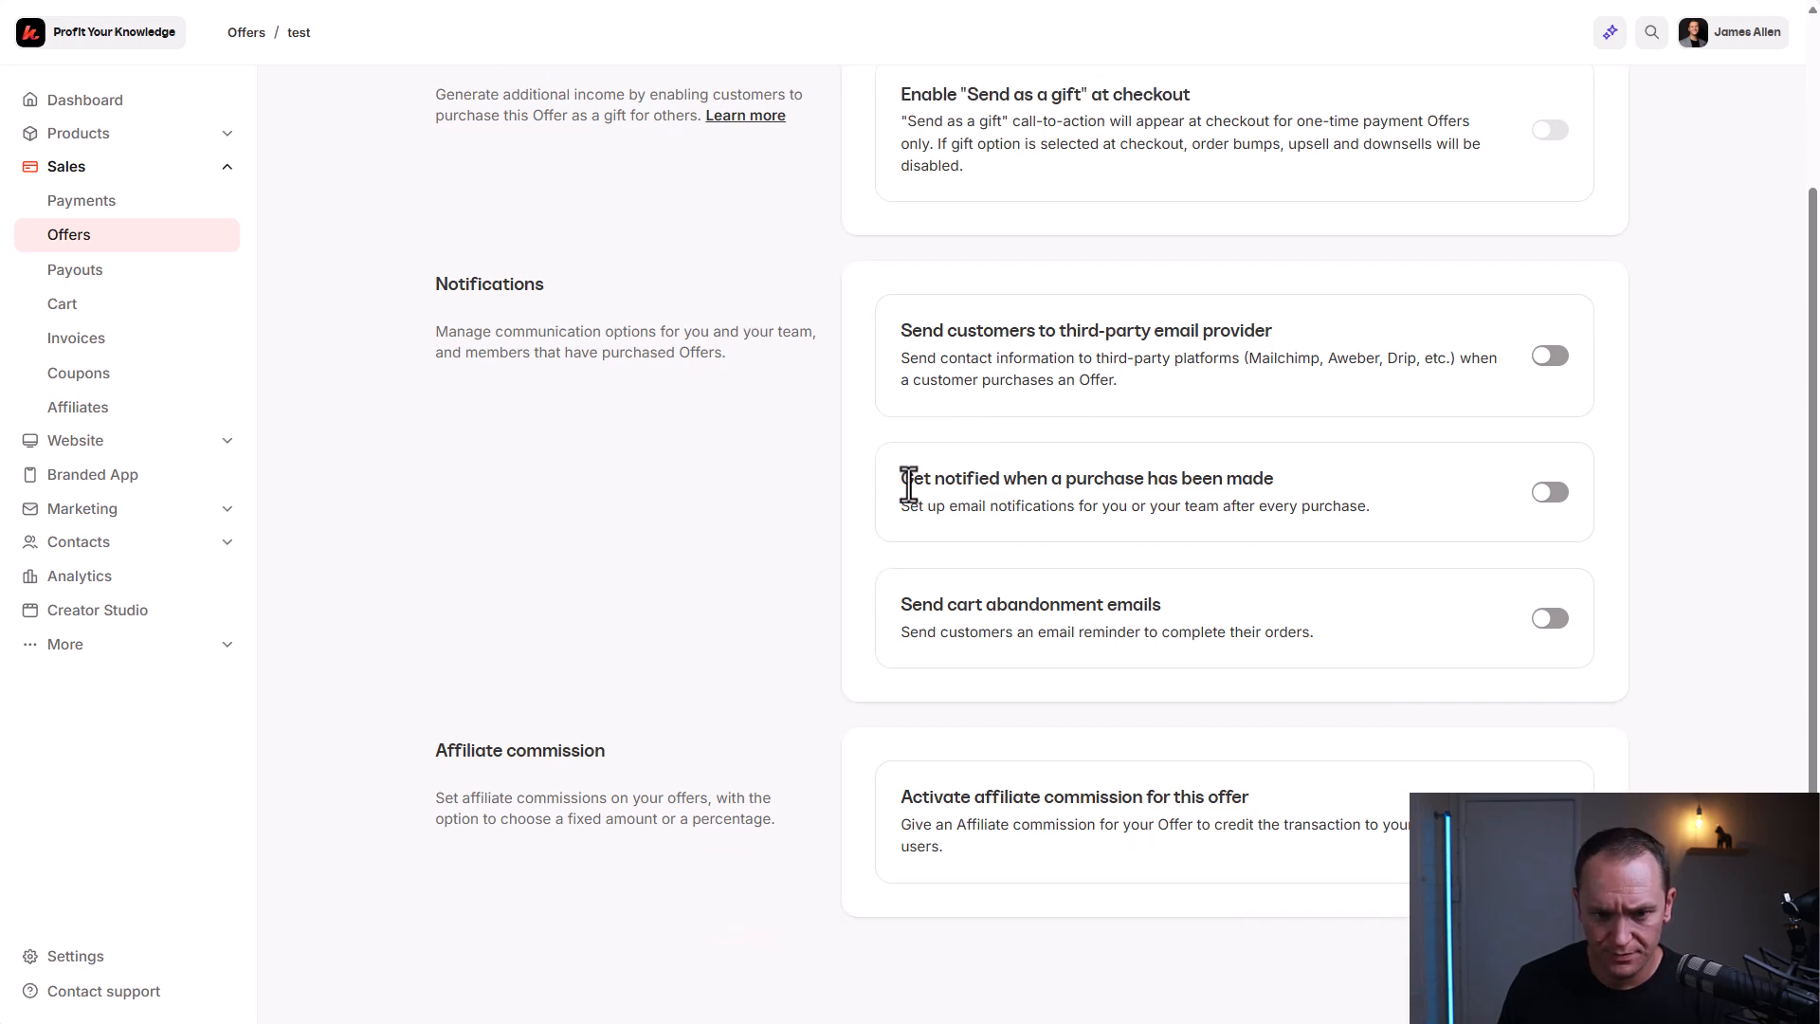
- Turn on purchase notifications to examine the field for adding email addresses, and turn them off again
left_click_drag(901, 476, 1303, 479)
left_click(1609, 512)
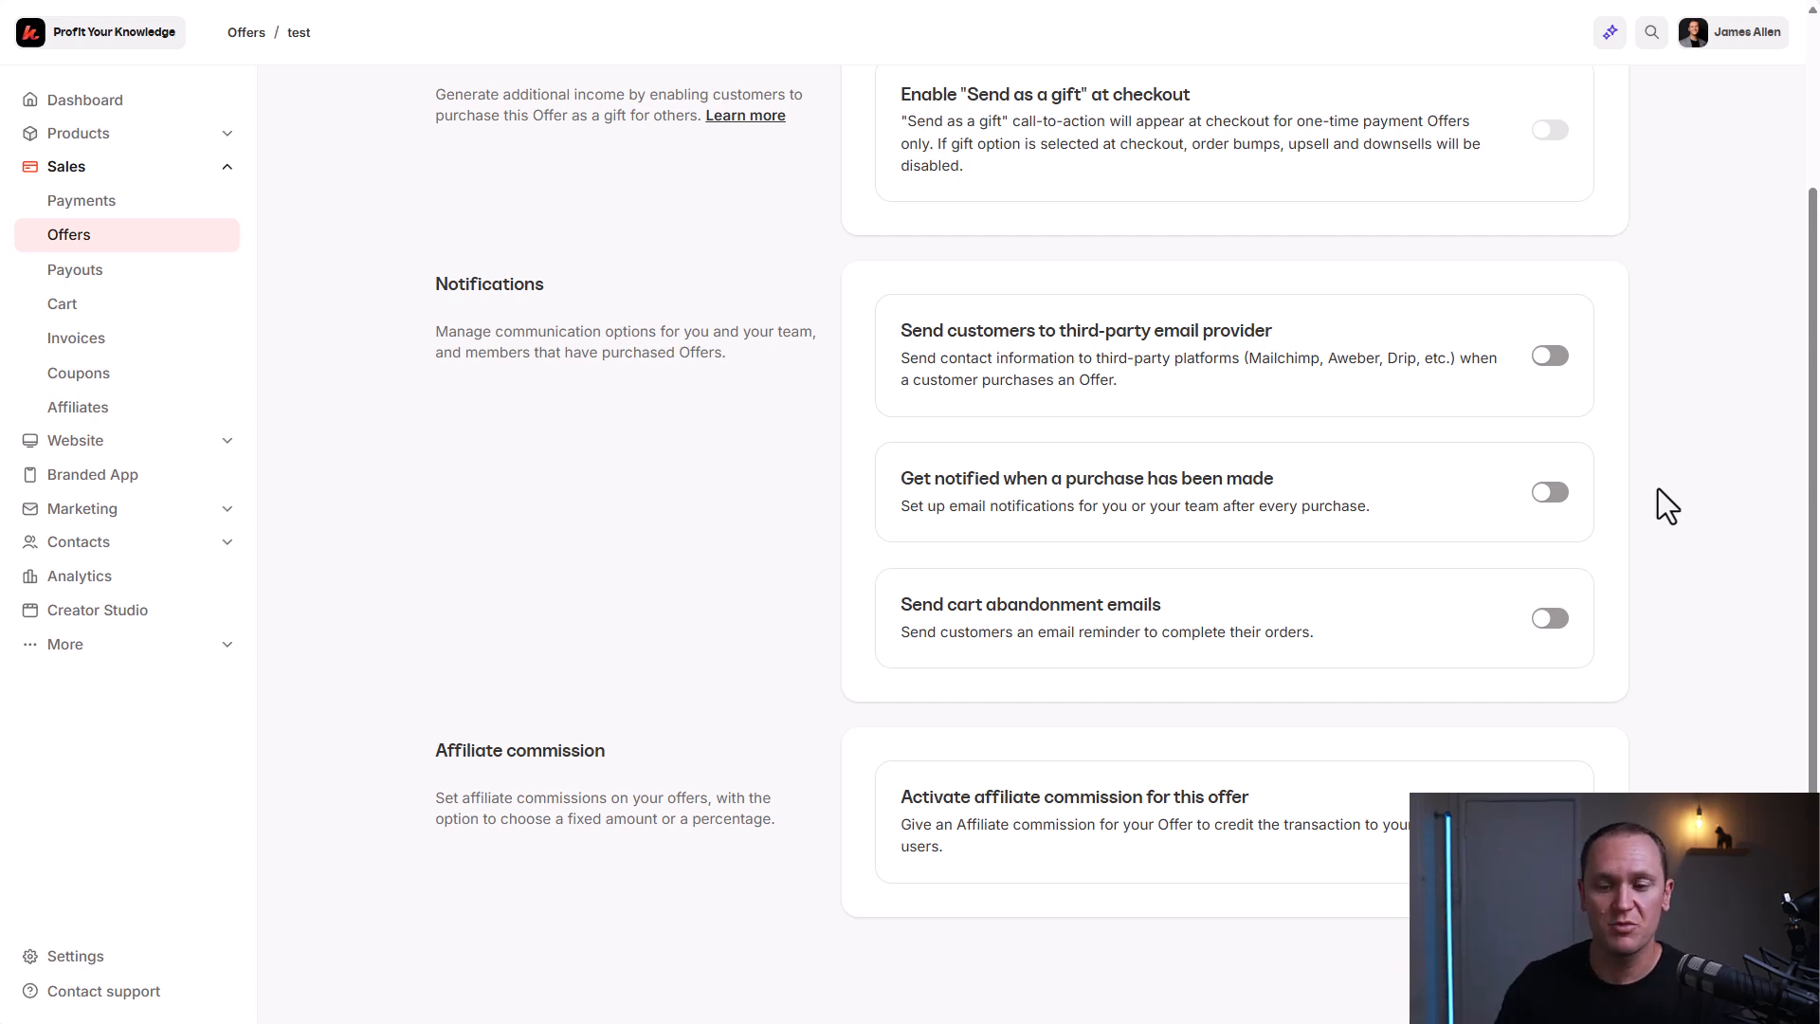
left_click(1547, 494)
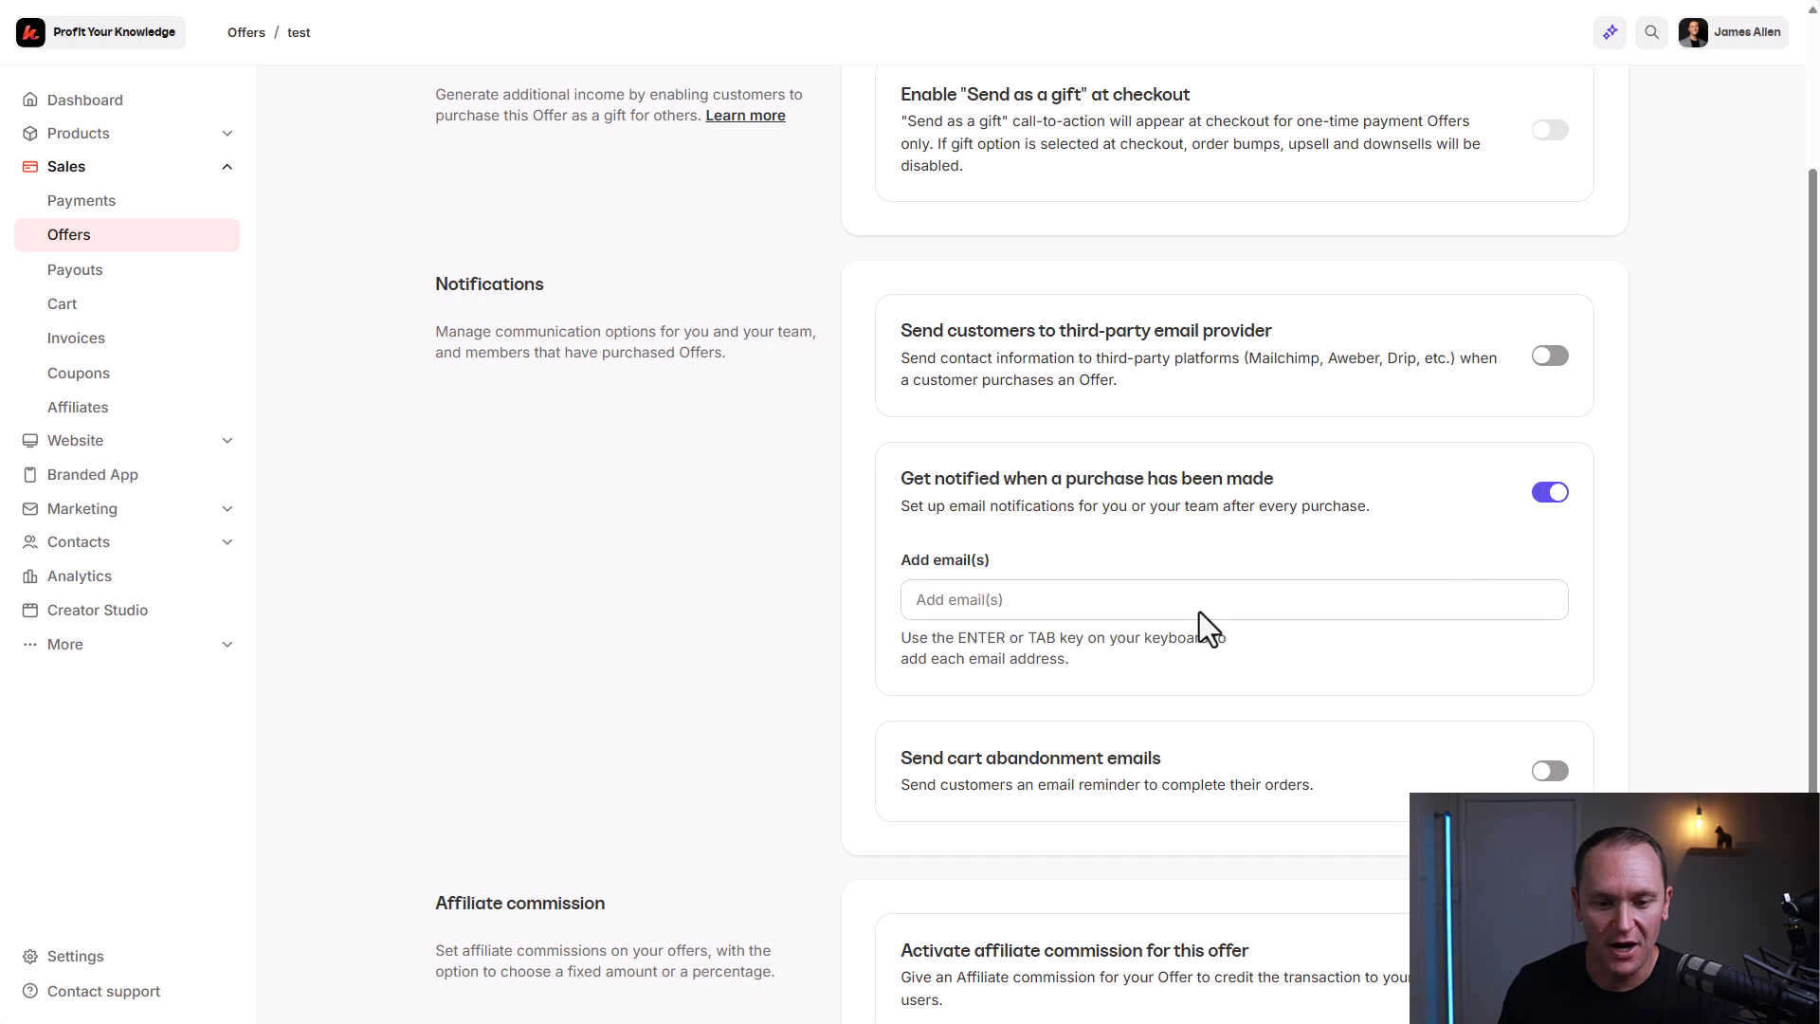
left_click(1114, 607)
left_click(705, 613)
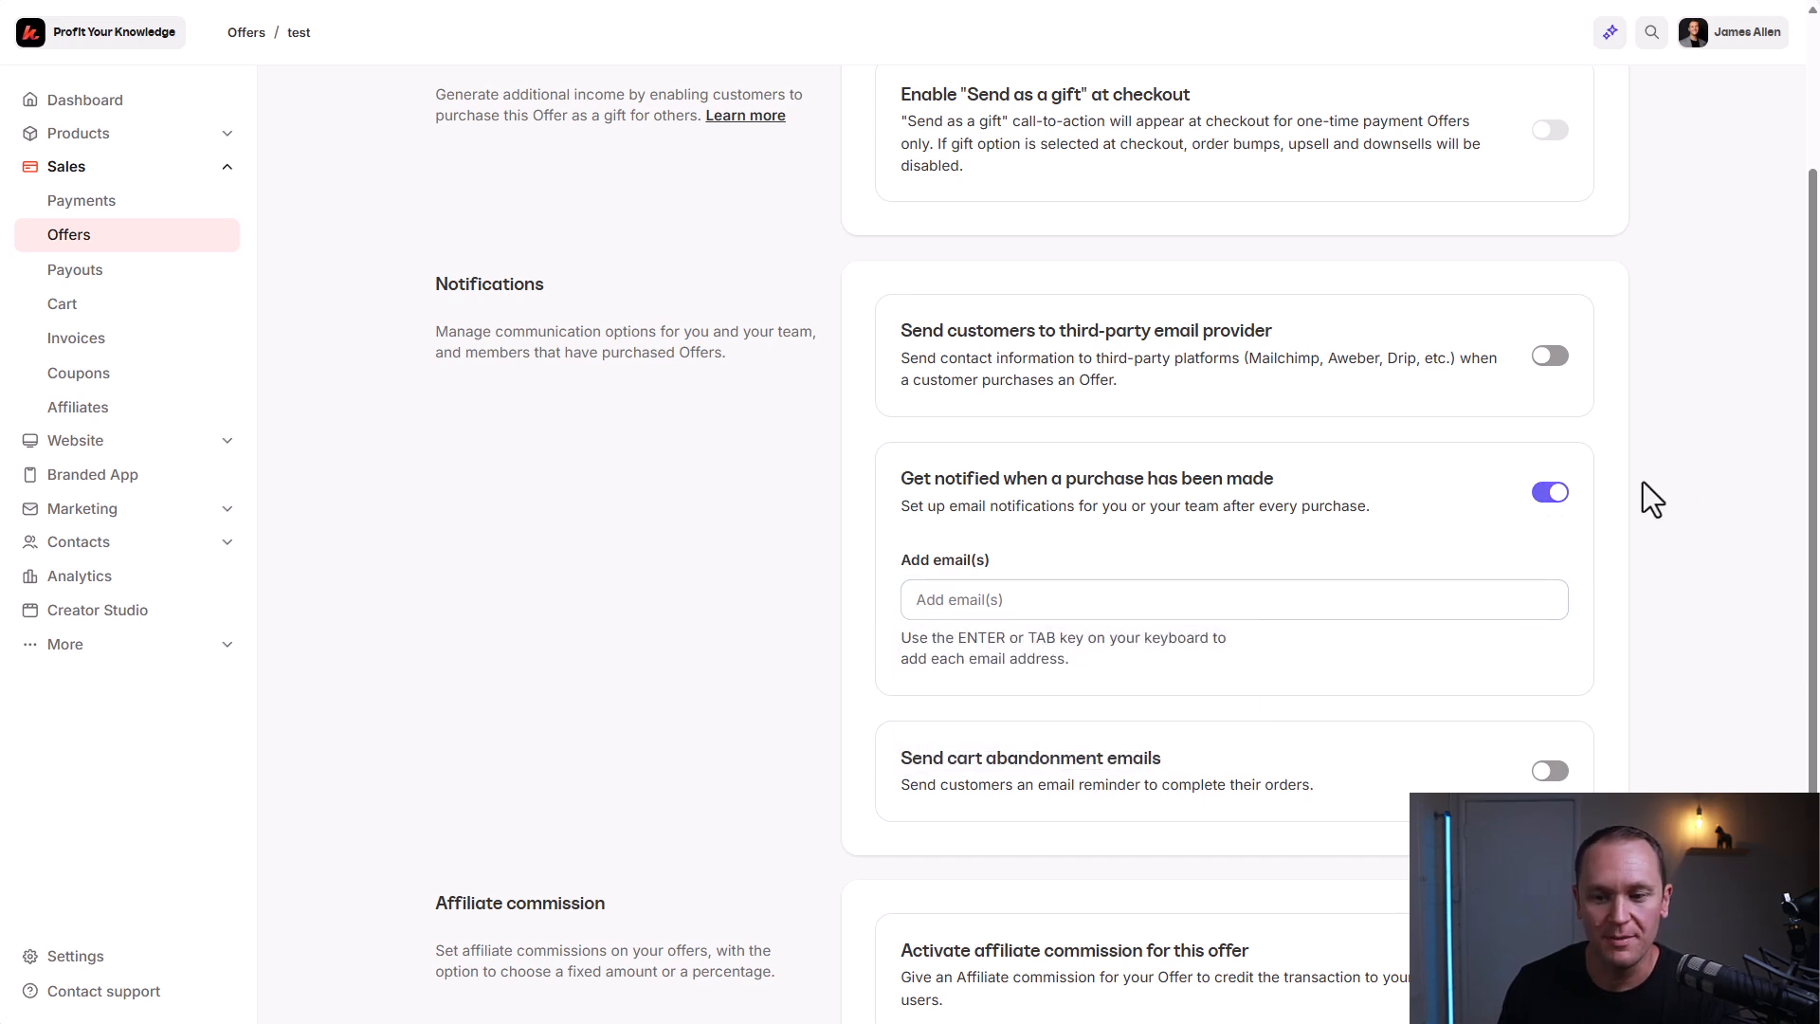
left_click(1550, 492)
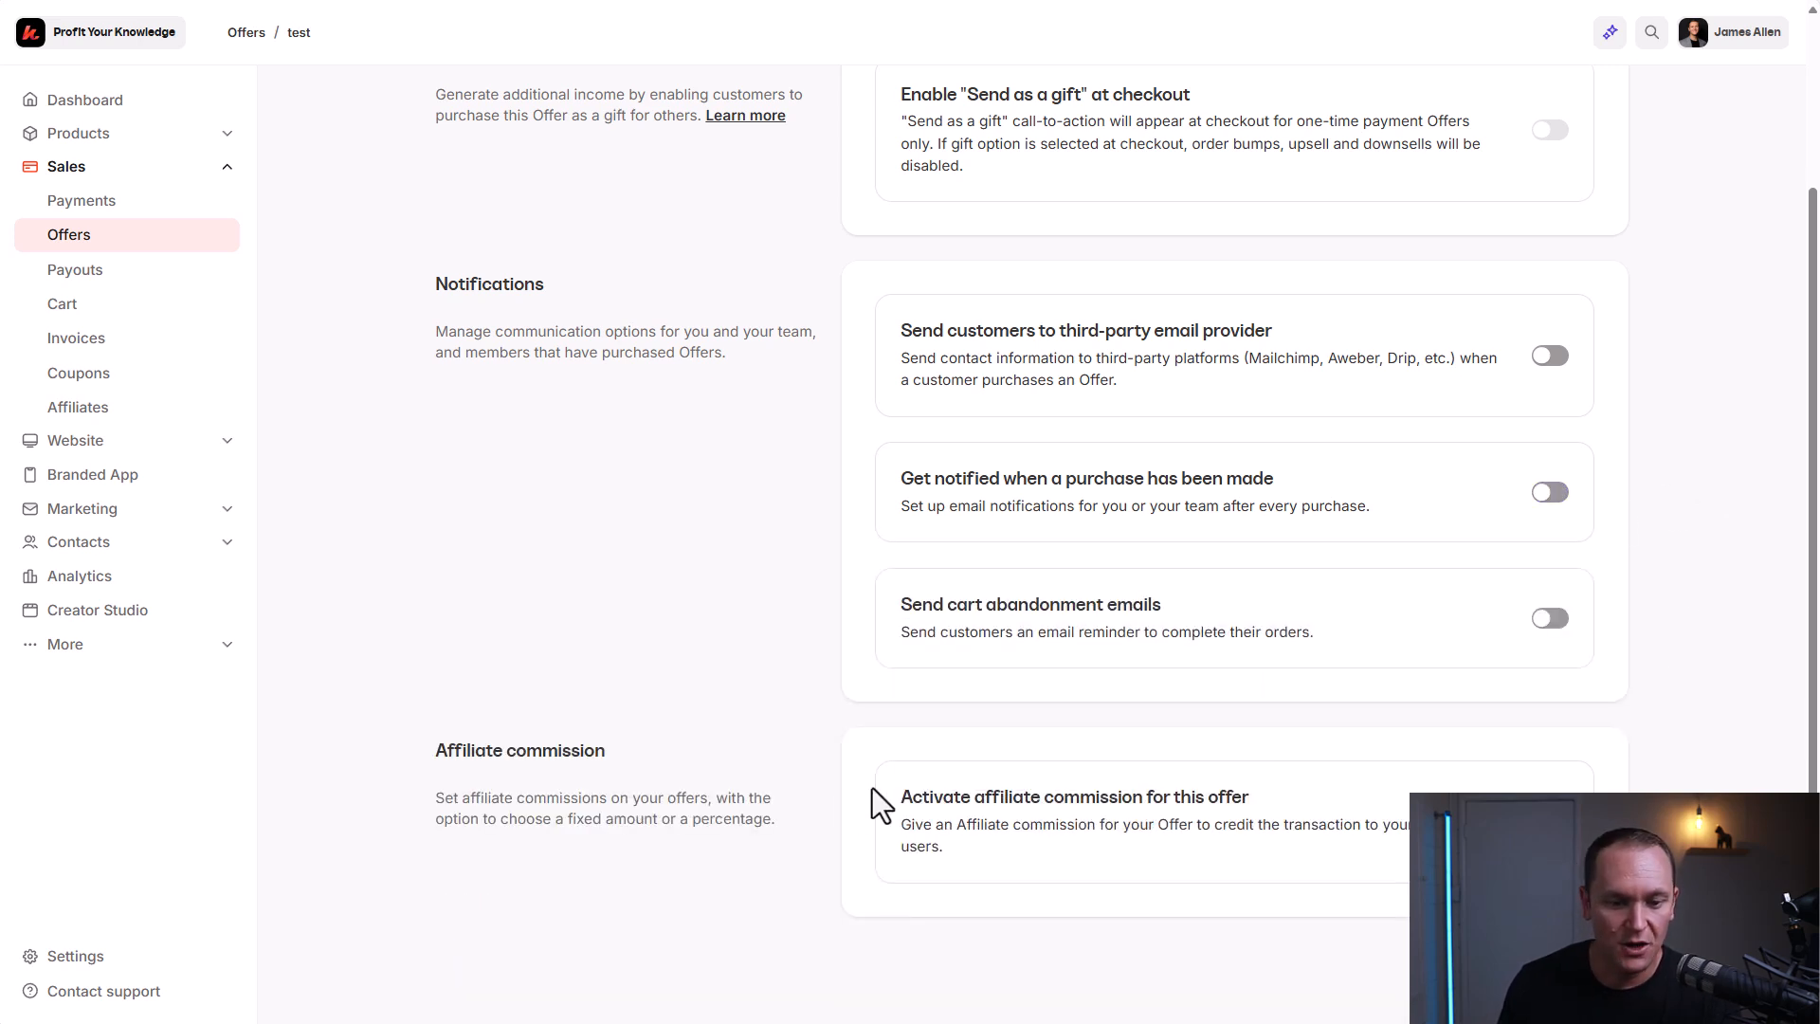
- Turn on cart abandonment emails for the test offer and examine the available email reminder delays
left_click_drag(874, 799, 1318, 793)
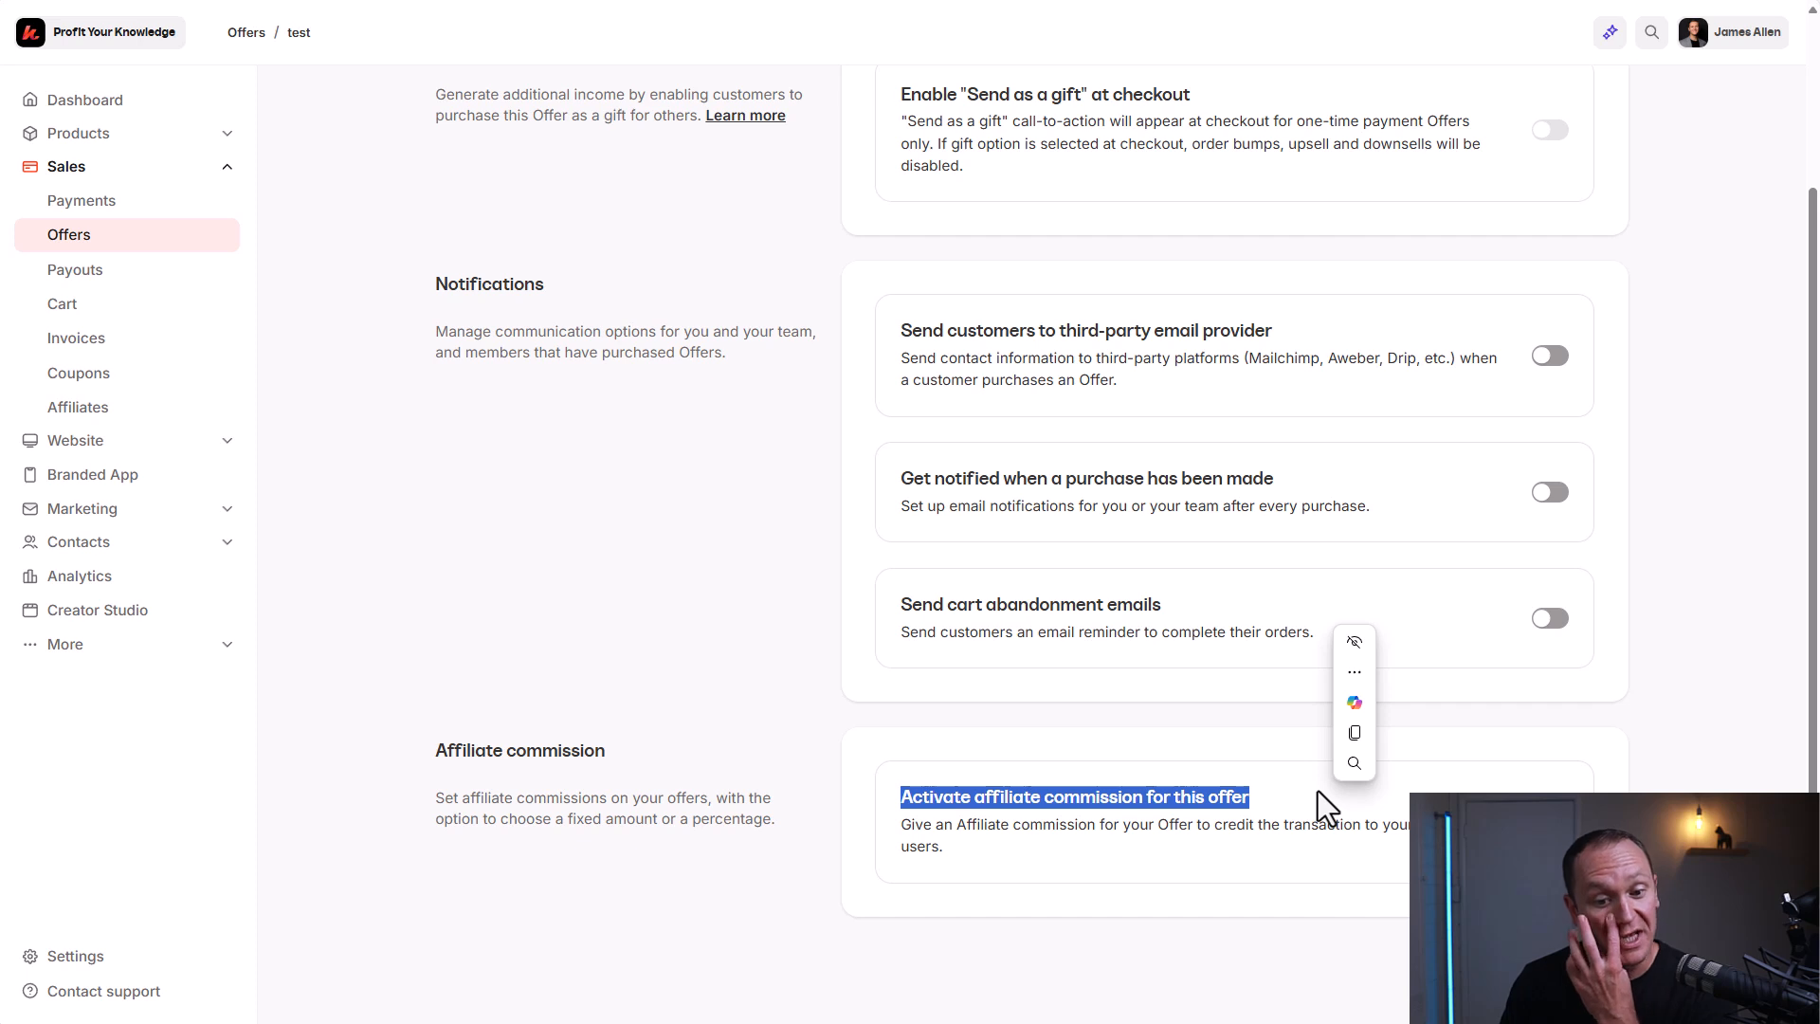
left_click_drag(896, 605, 1171, 593)
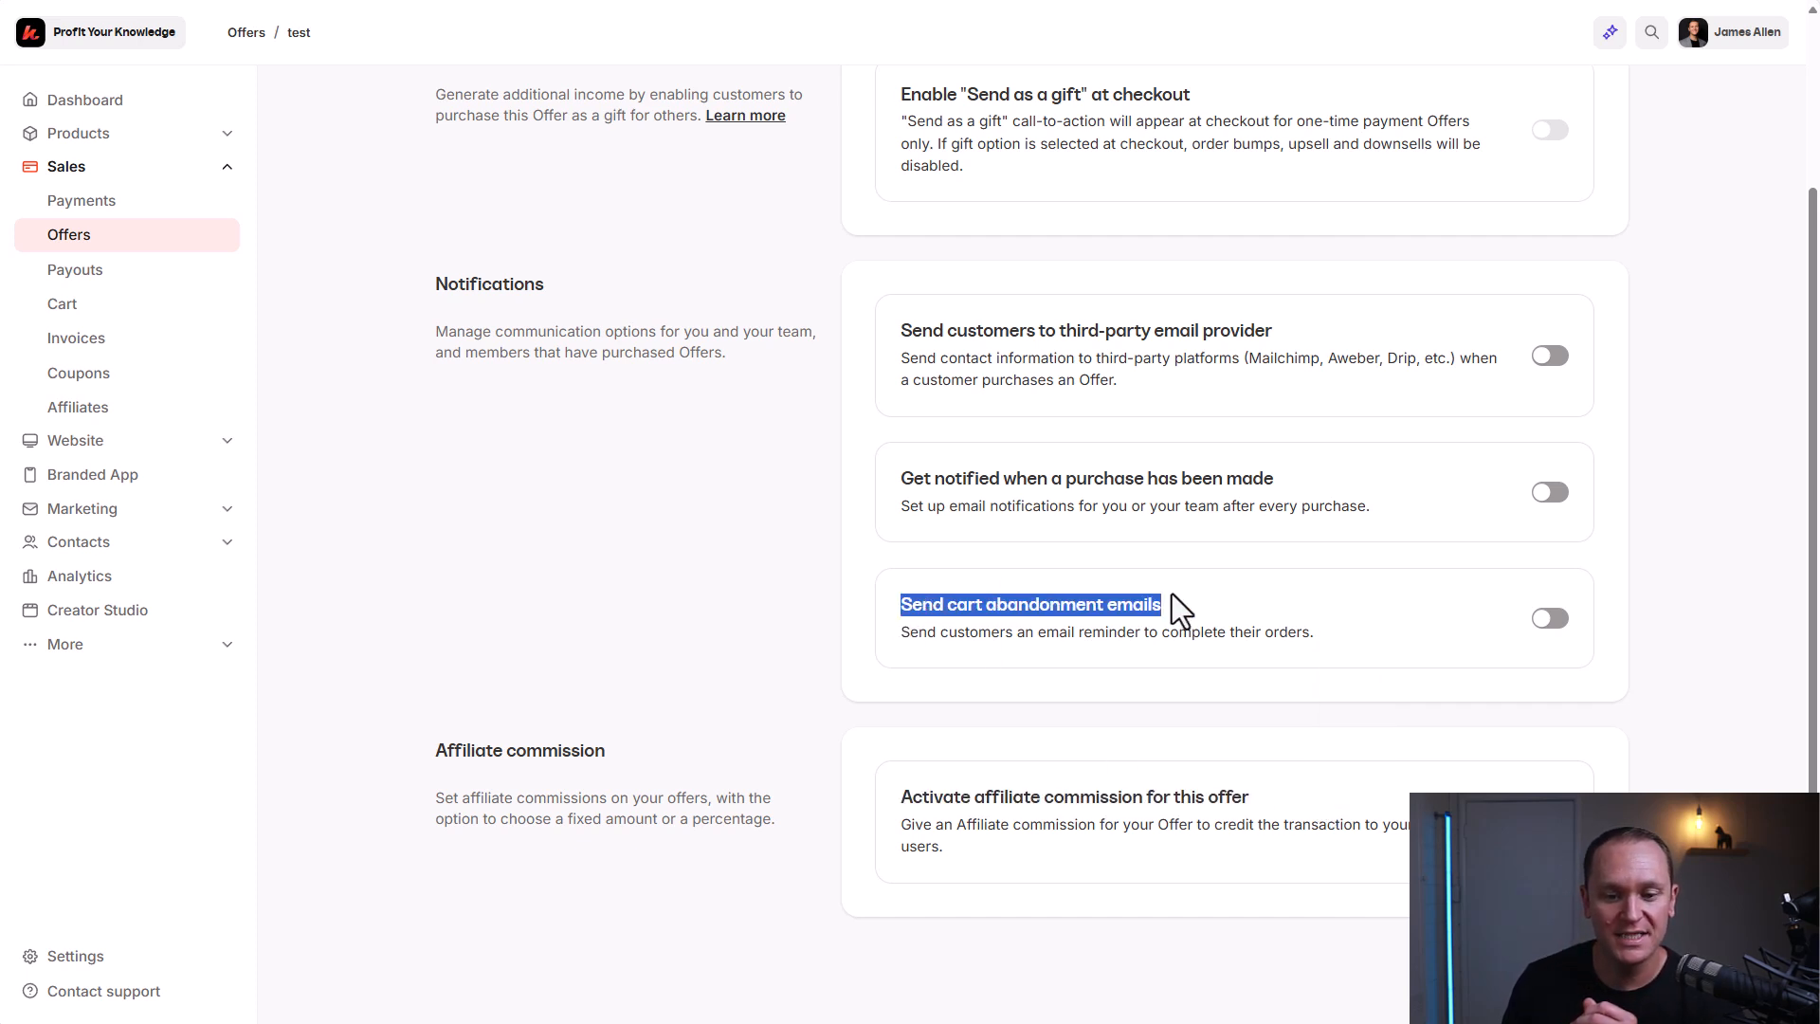
left_click(1661, 611)
left_click(1550, 618)
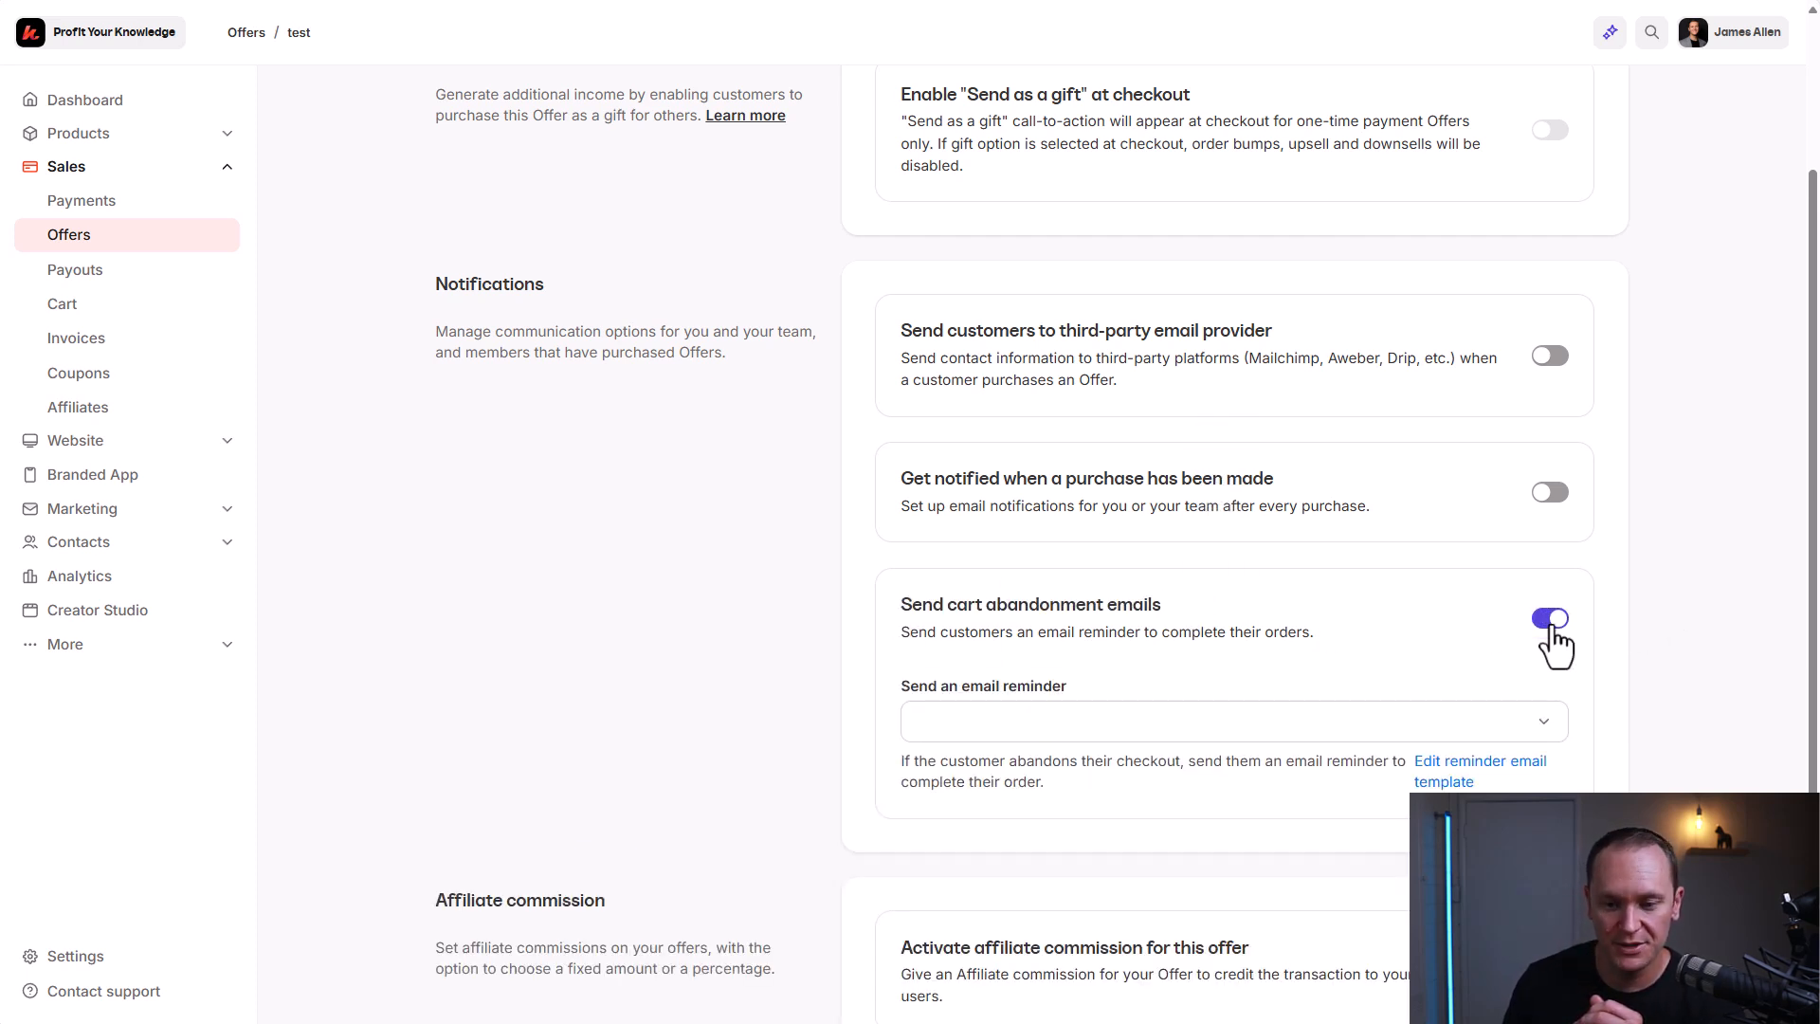
scroll(1086, 582, "down", 2)
left_click(1088, 595)
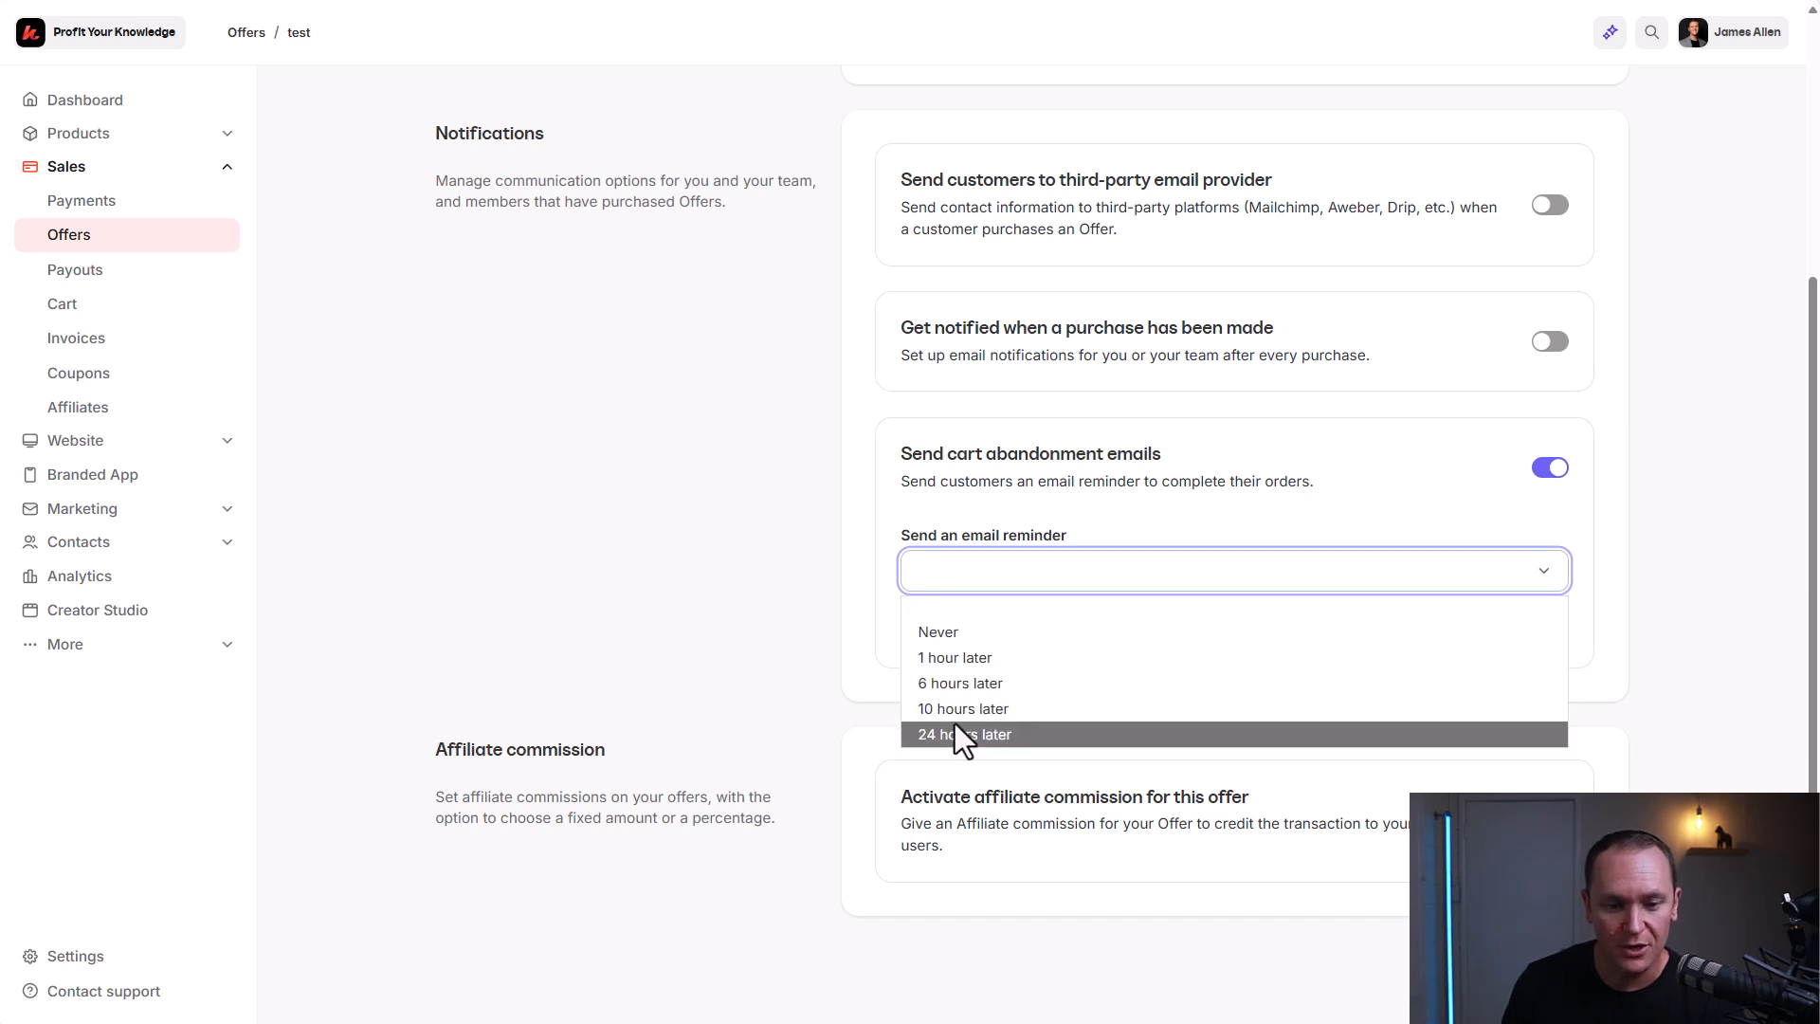
left_click(781, 571)
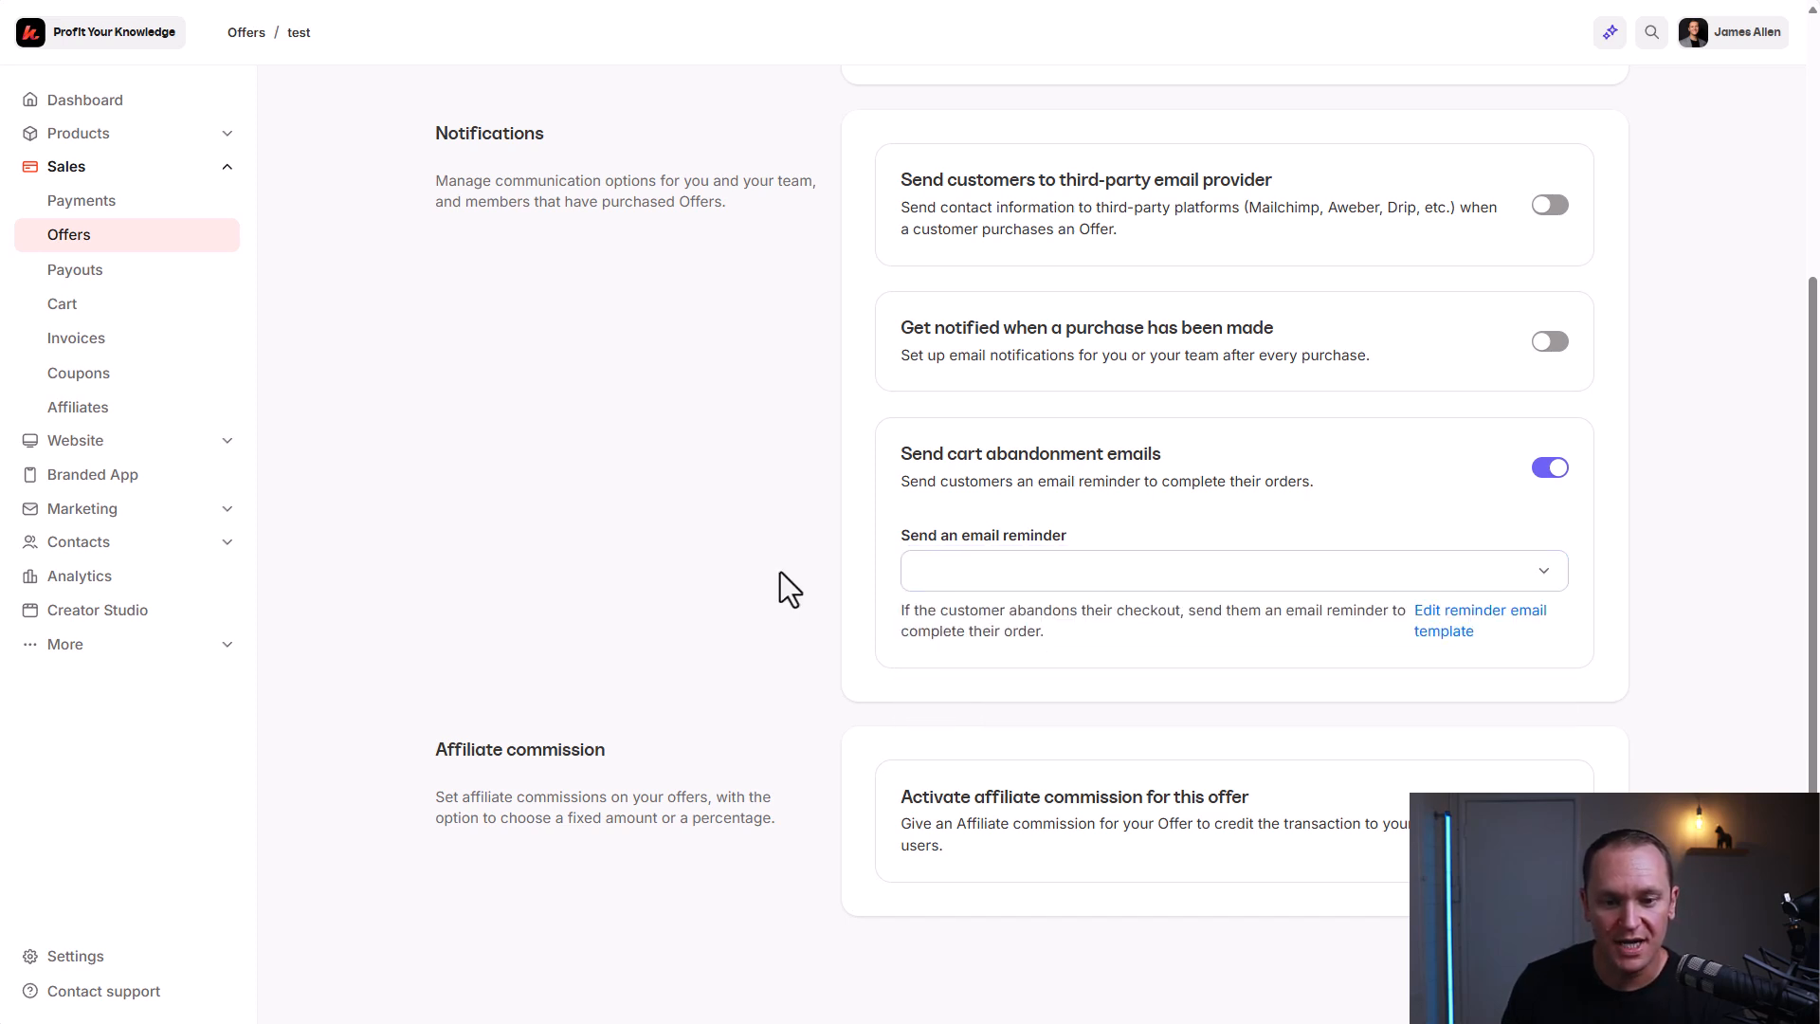
- Open the site settings in a separate browser tab and open the Cart Abandonment email template
right_click(61, 957)
left_click(154, 645)
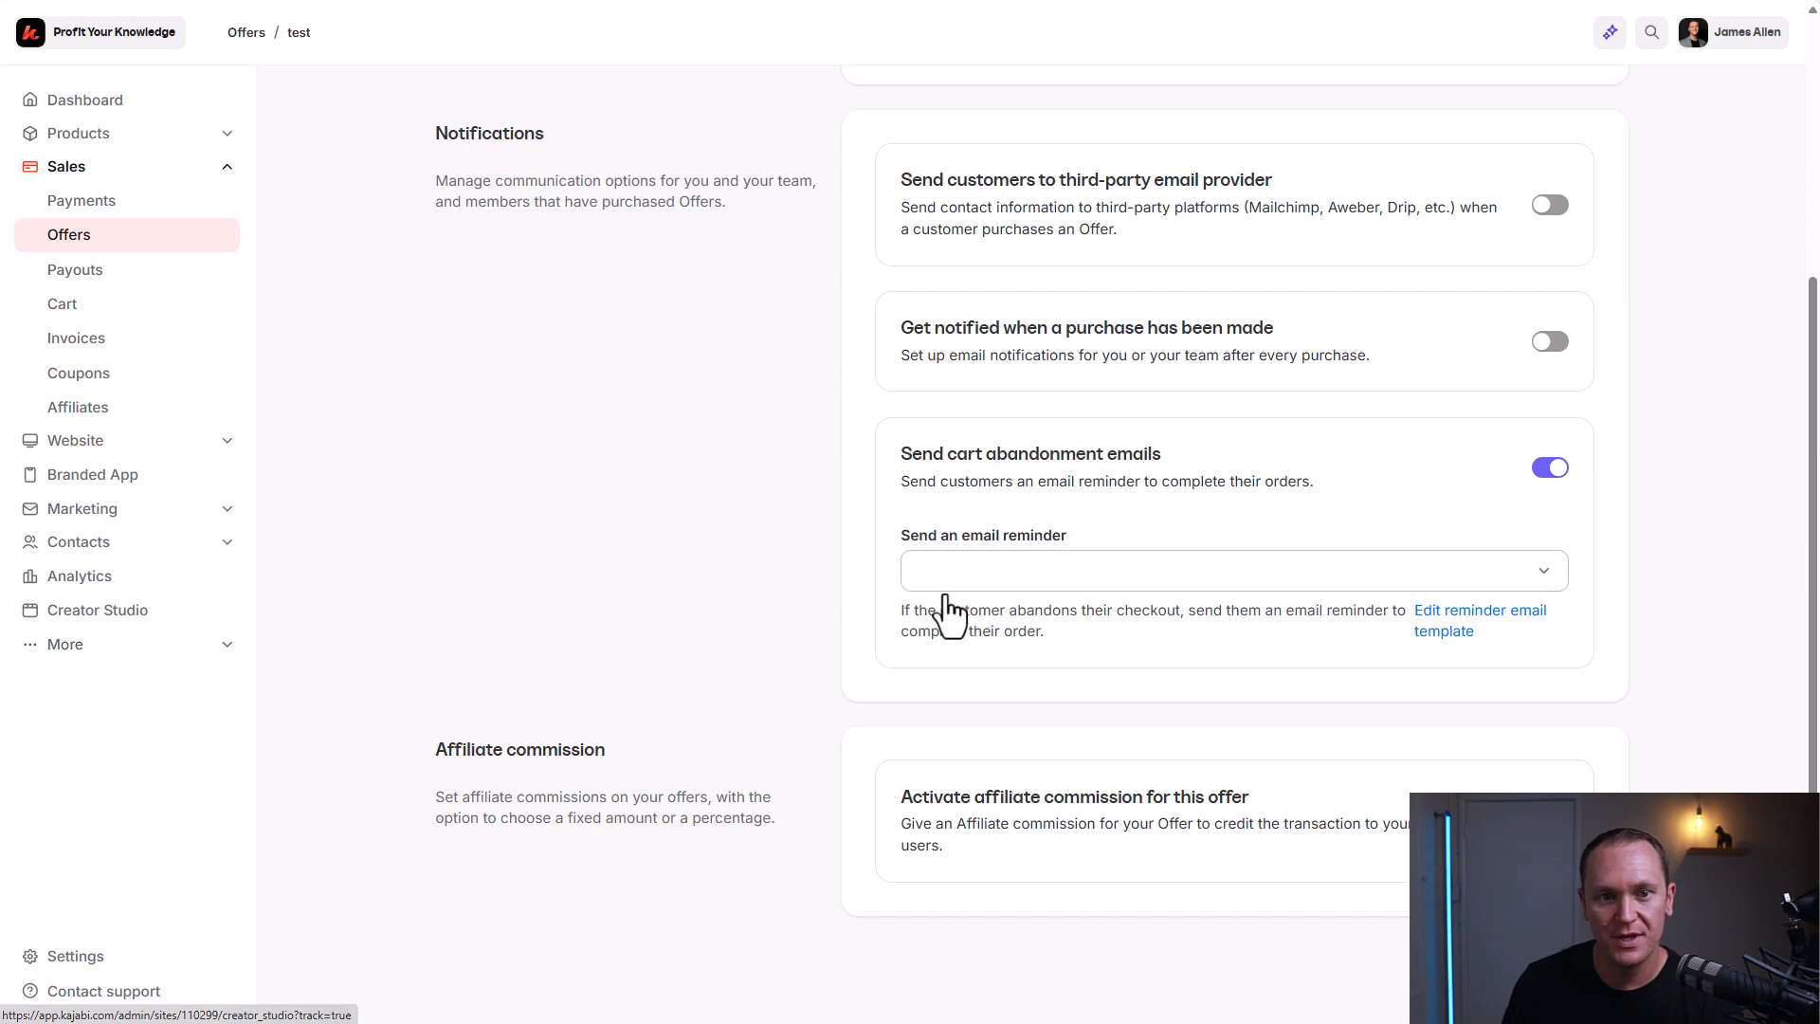
key("ctrl+Tab")
scroll(341, 518, "down", 6)
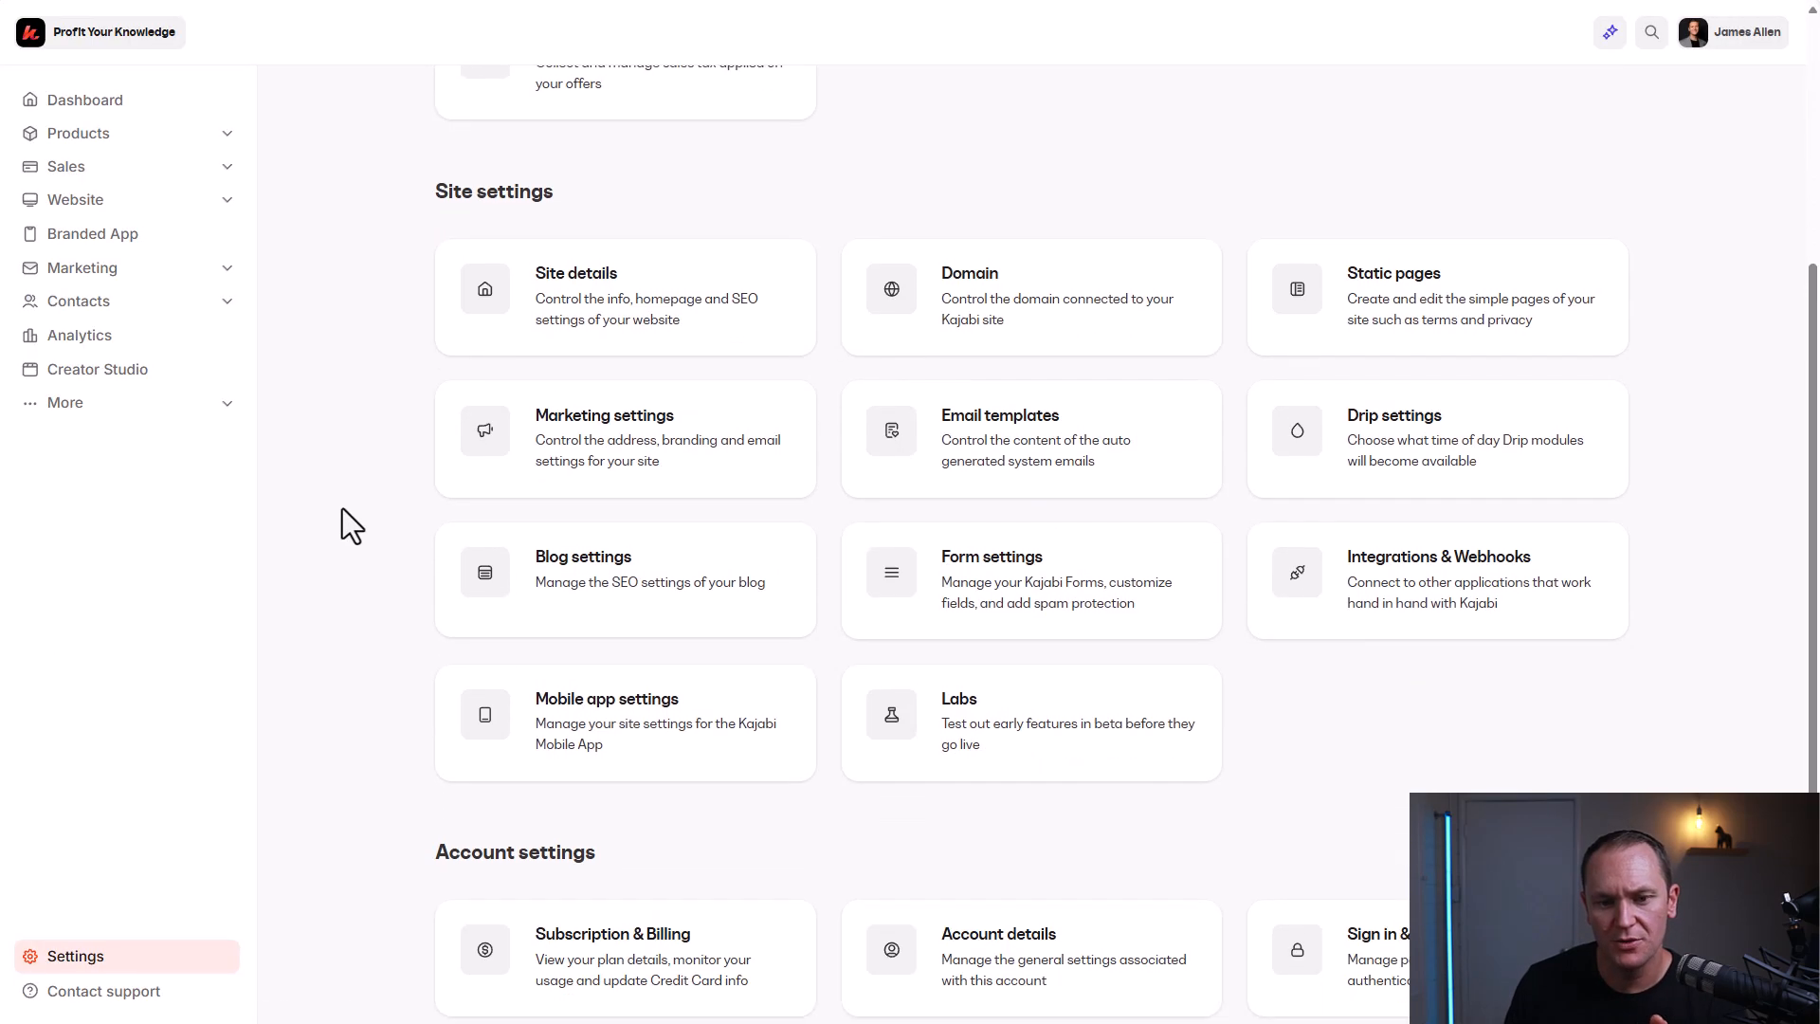
left_click(1013, 301)
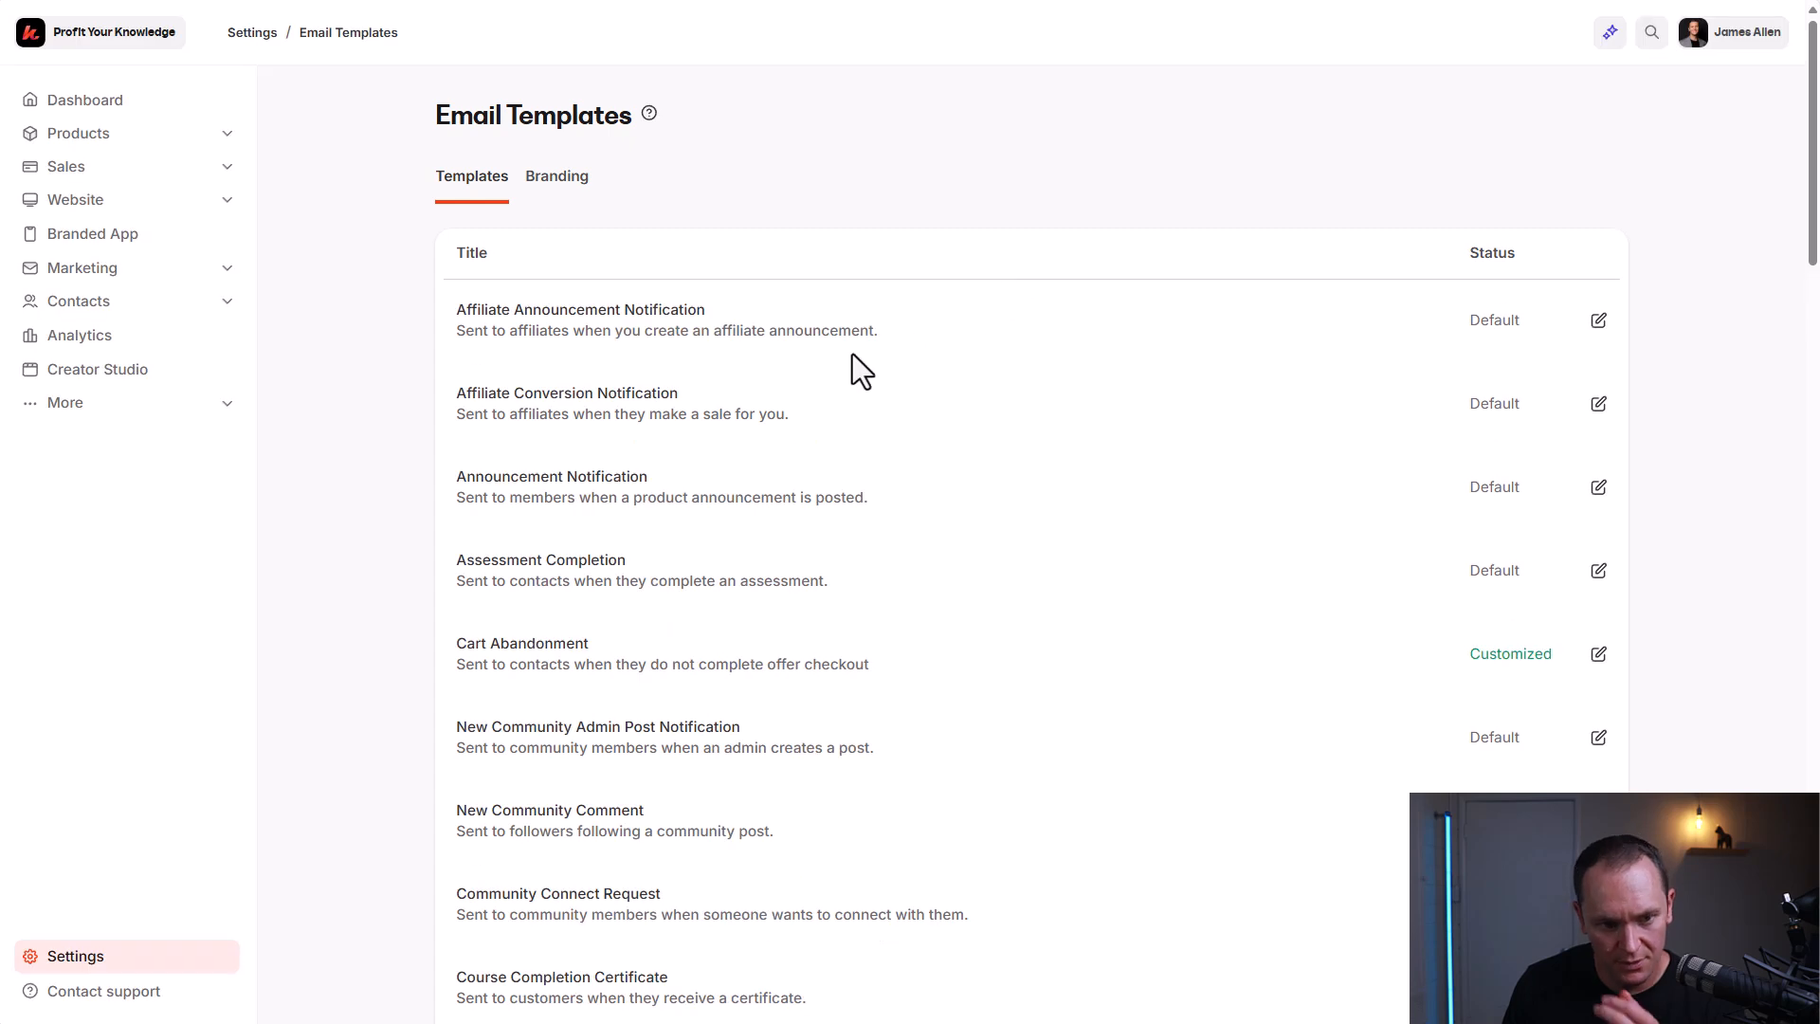
scroll(375, 318, "down", 2)
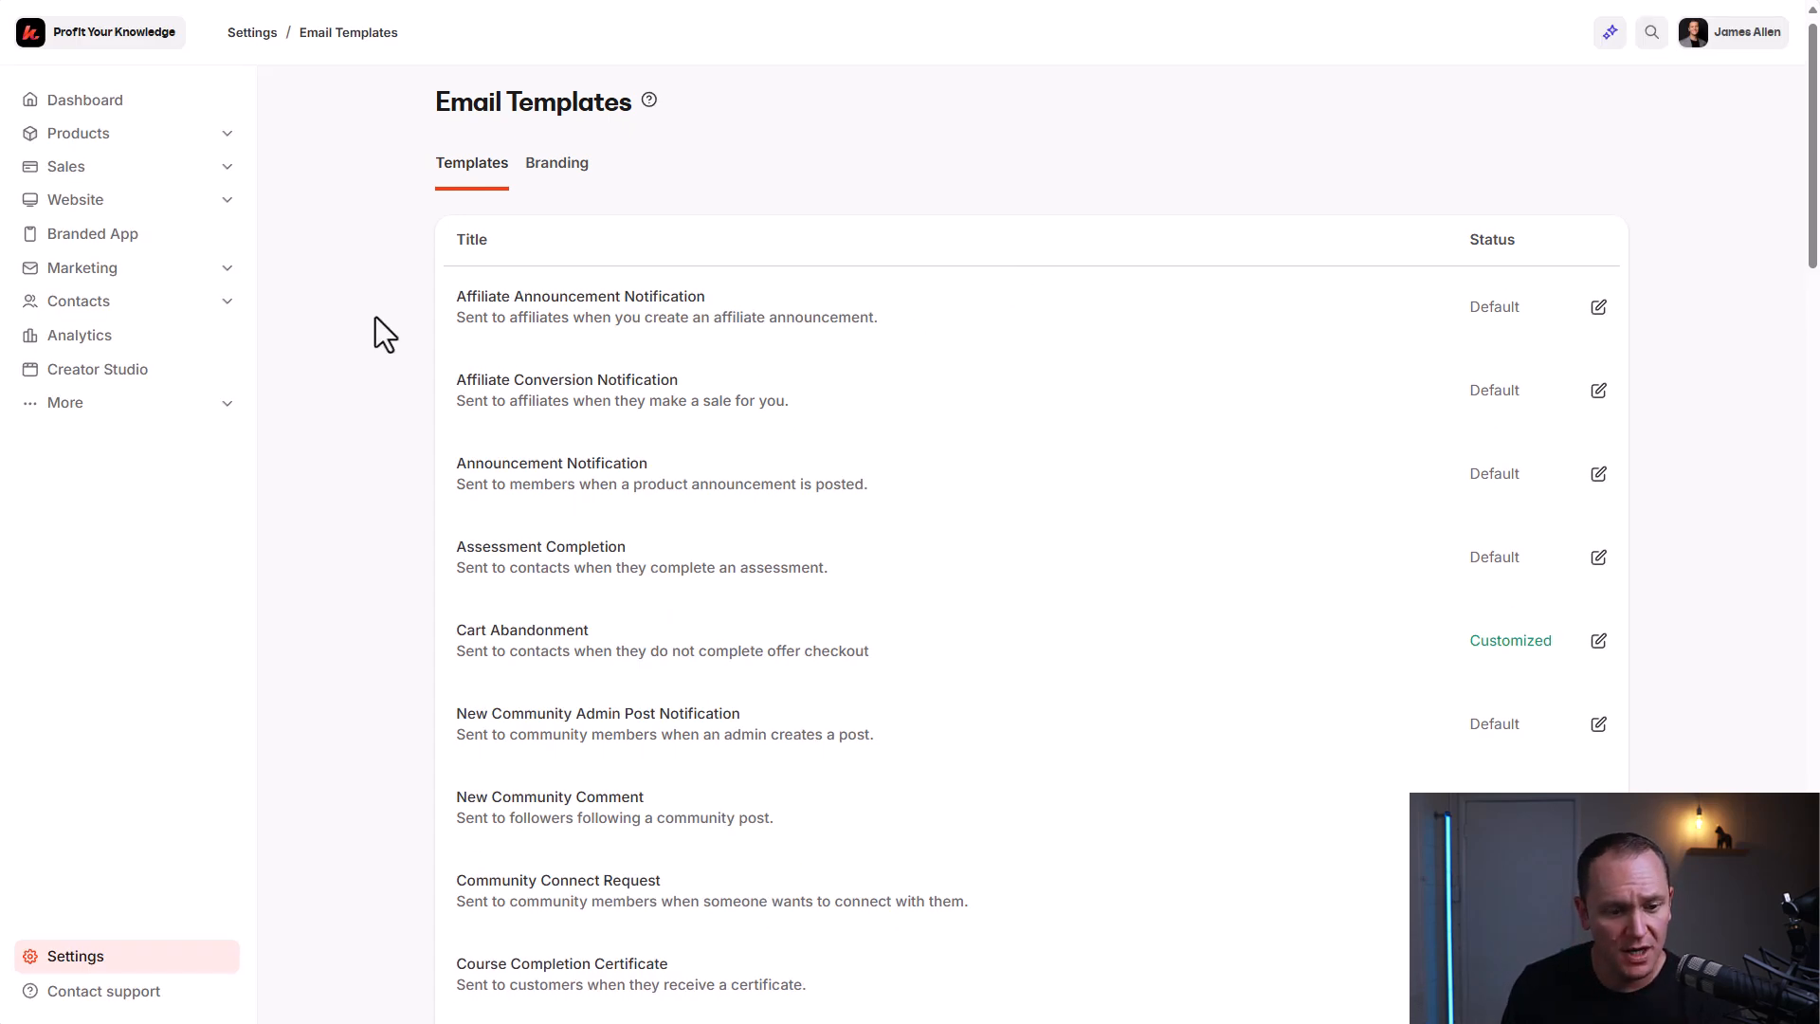
left_click(1598, 464)
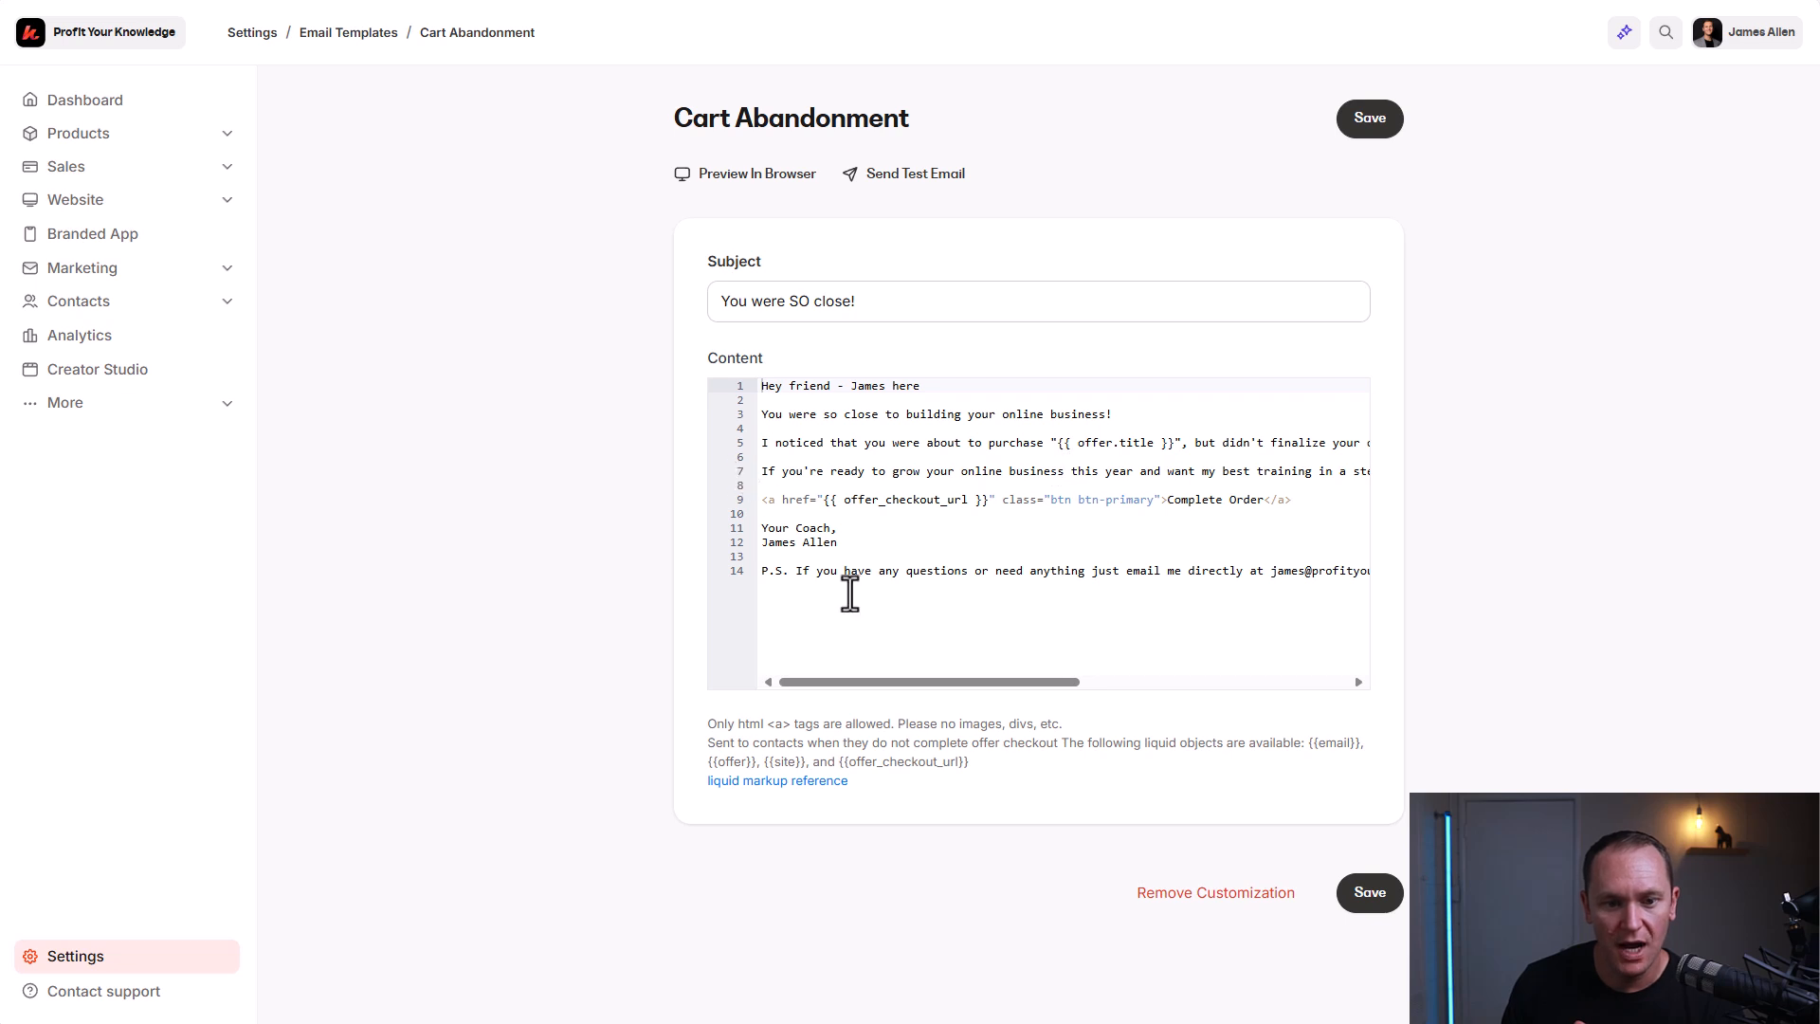
- Review the Cart Abandonment email's subject, full body text and the Complete Order checkout link
left_click_drag(1085, 622, 622, 370)
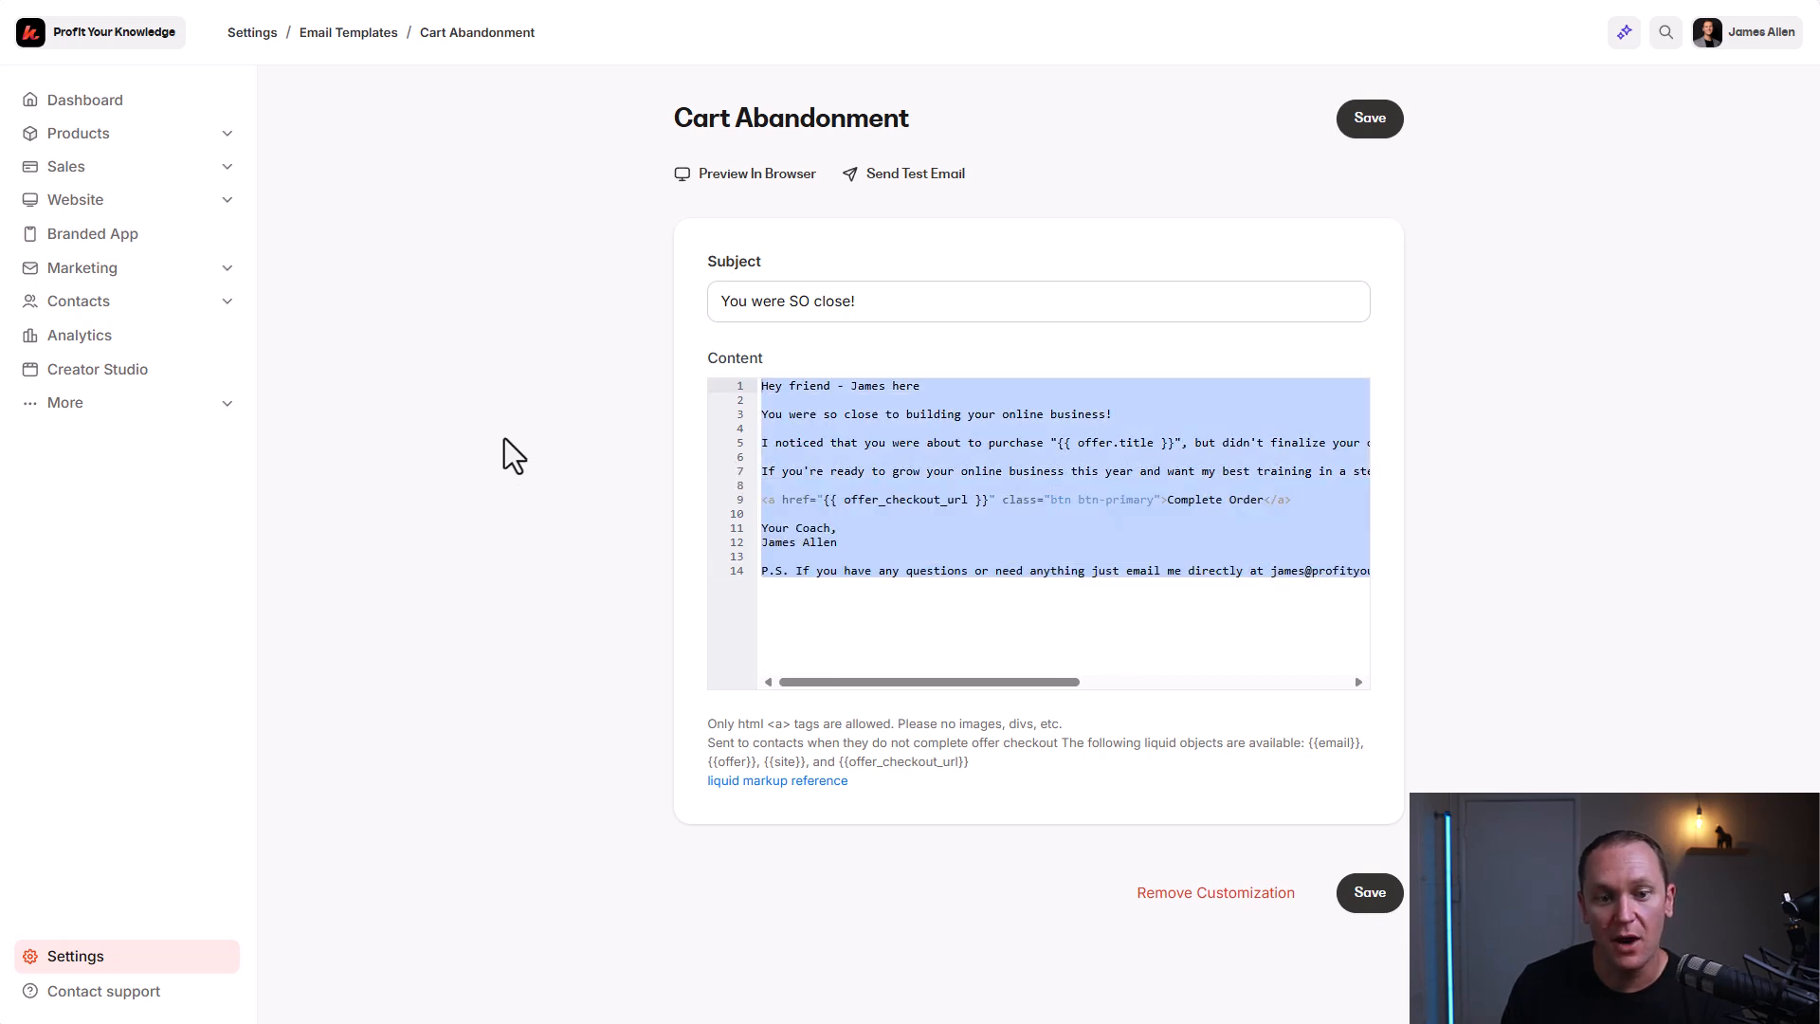
left_click(853, 472)
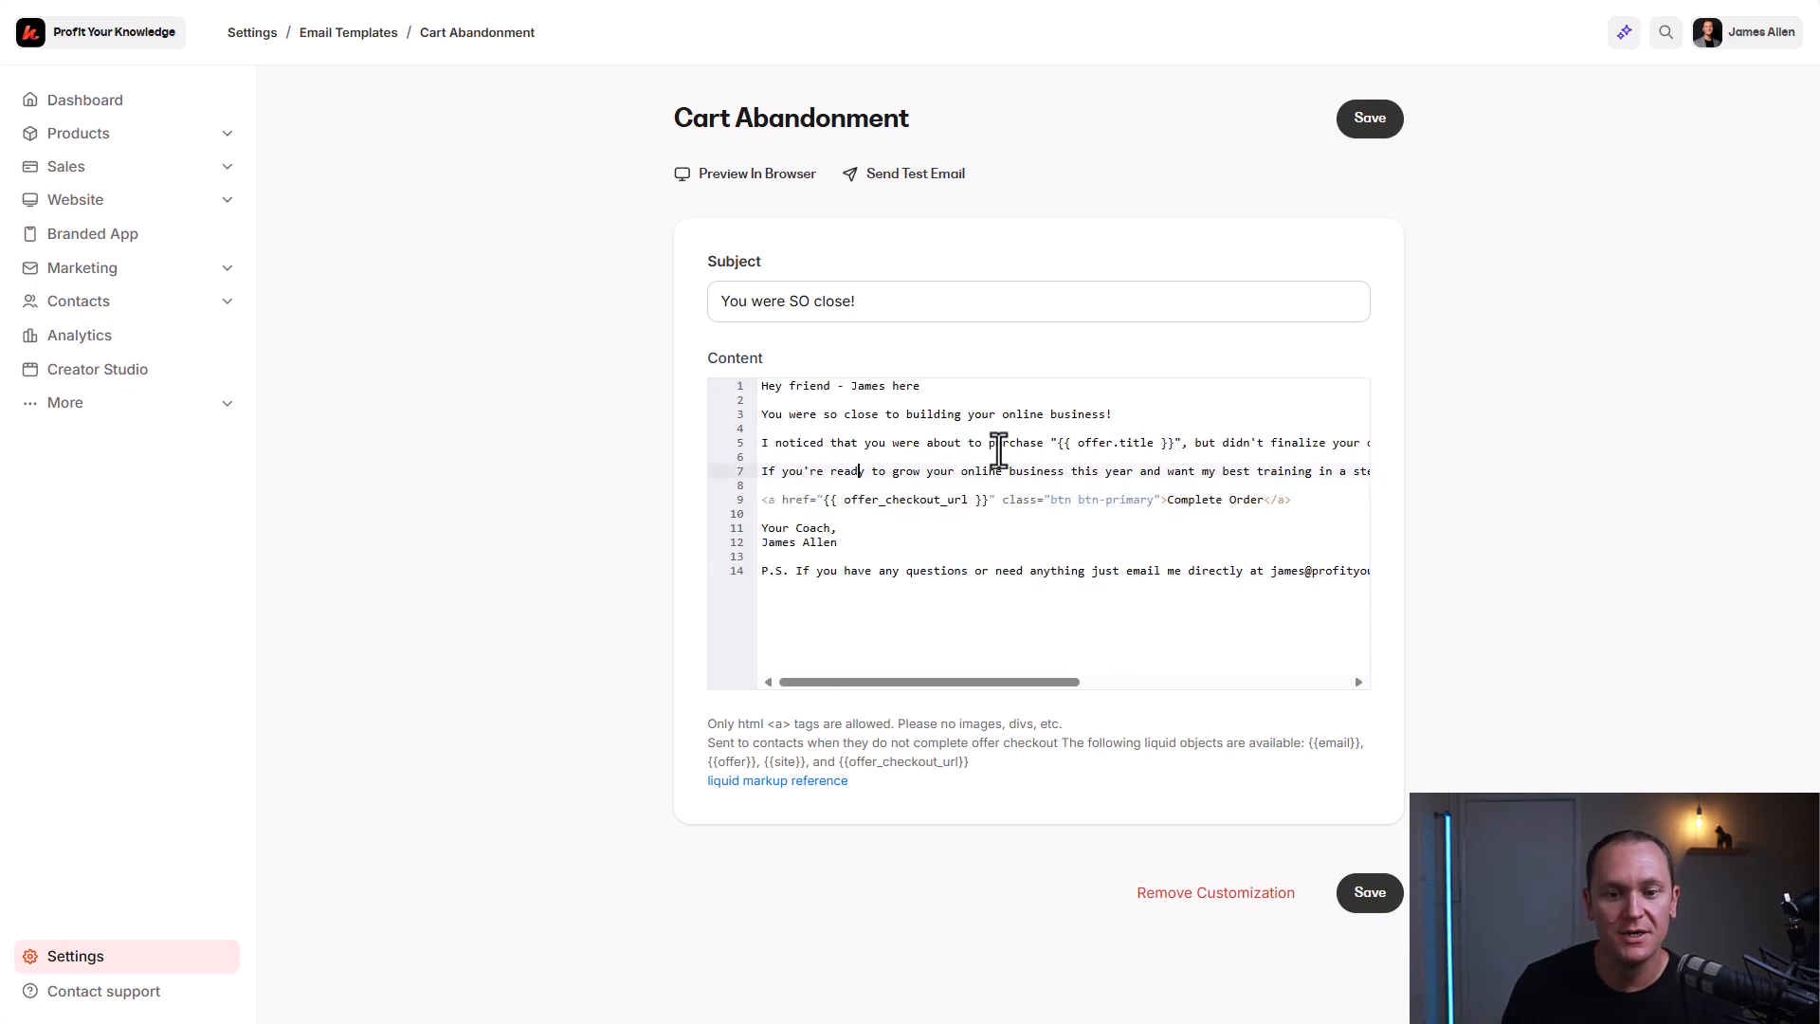
left_click_drag(764, 386, 1438, 580)
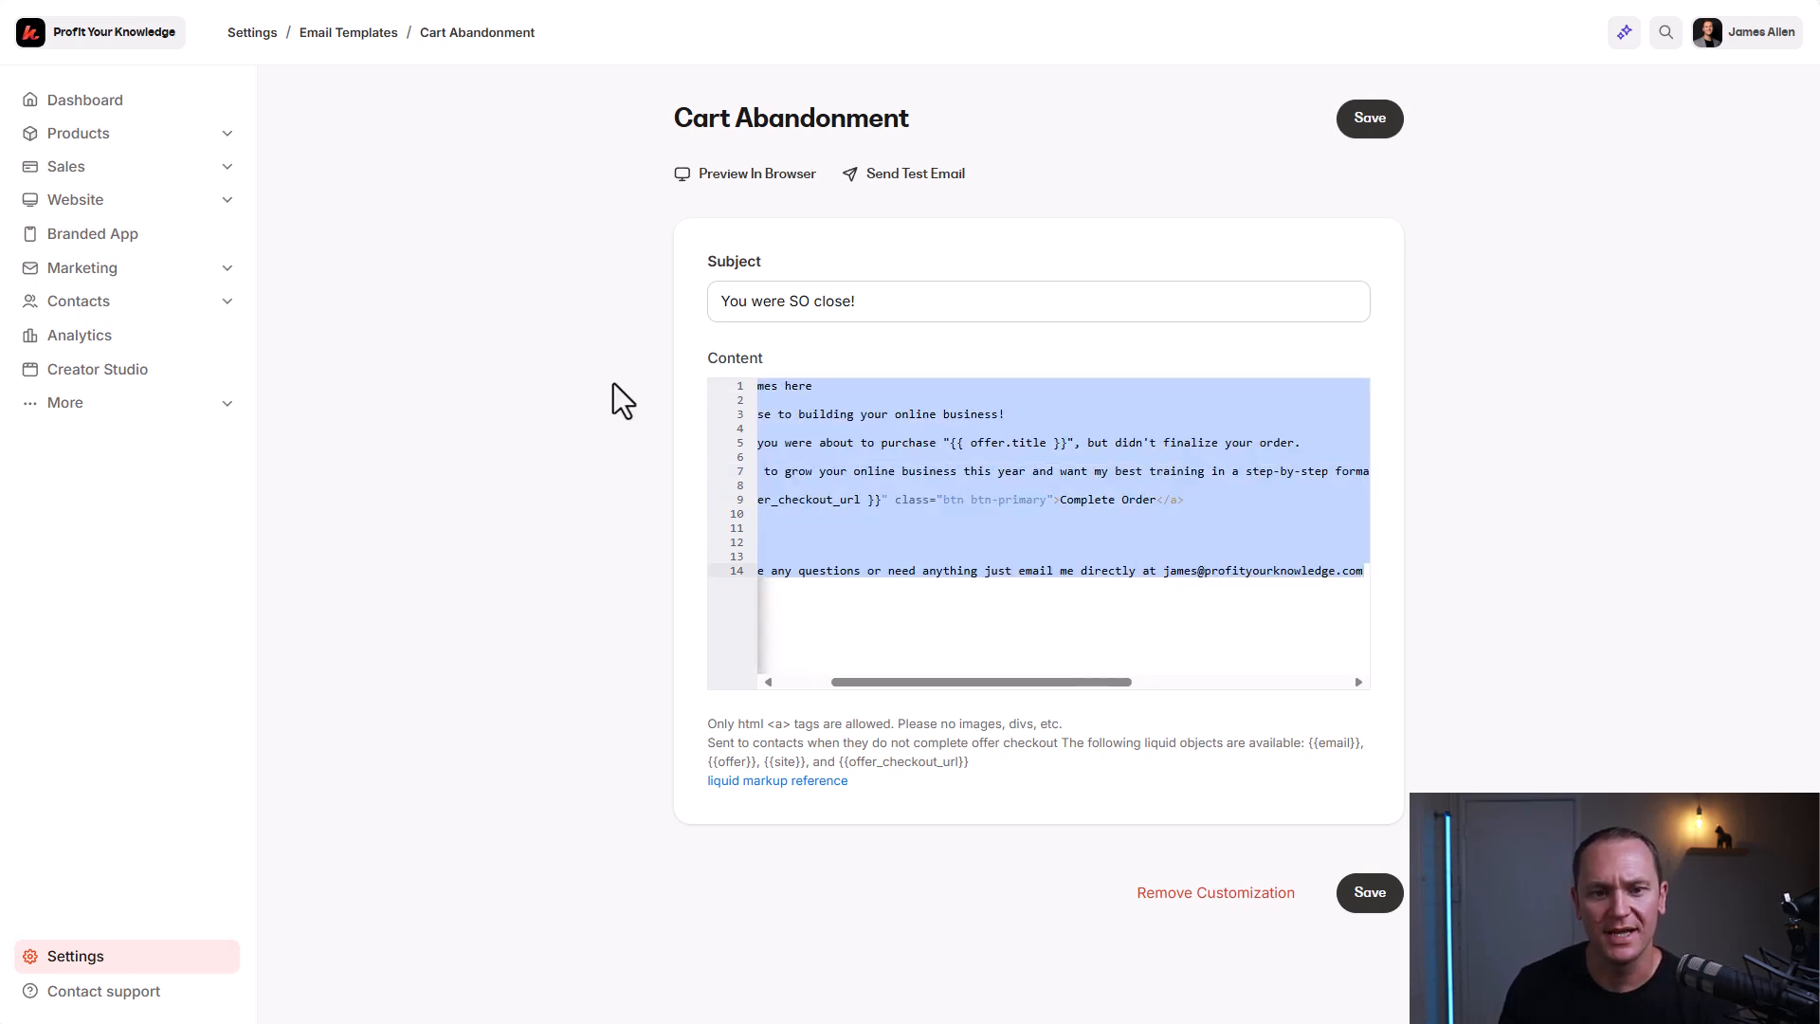
left_click(858, 471)
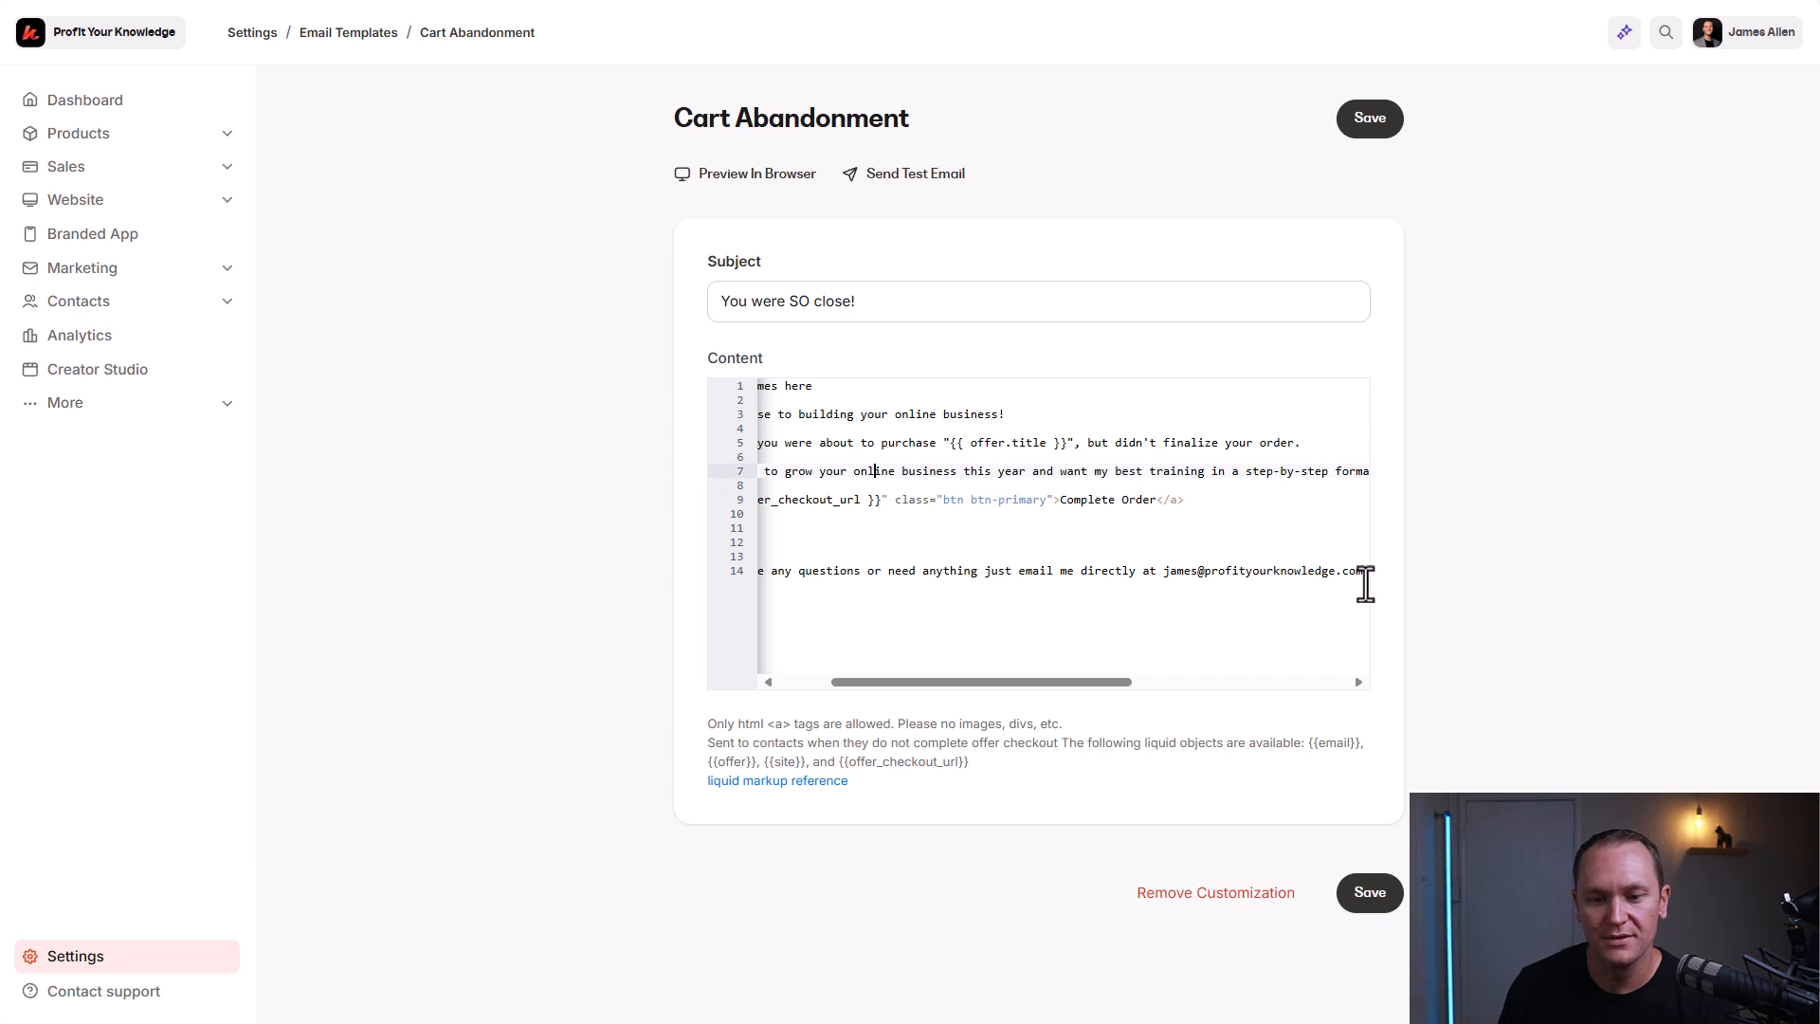
left_click_drag(1339, 572, 719, 398)
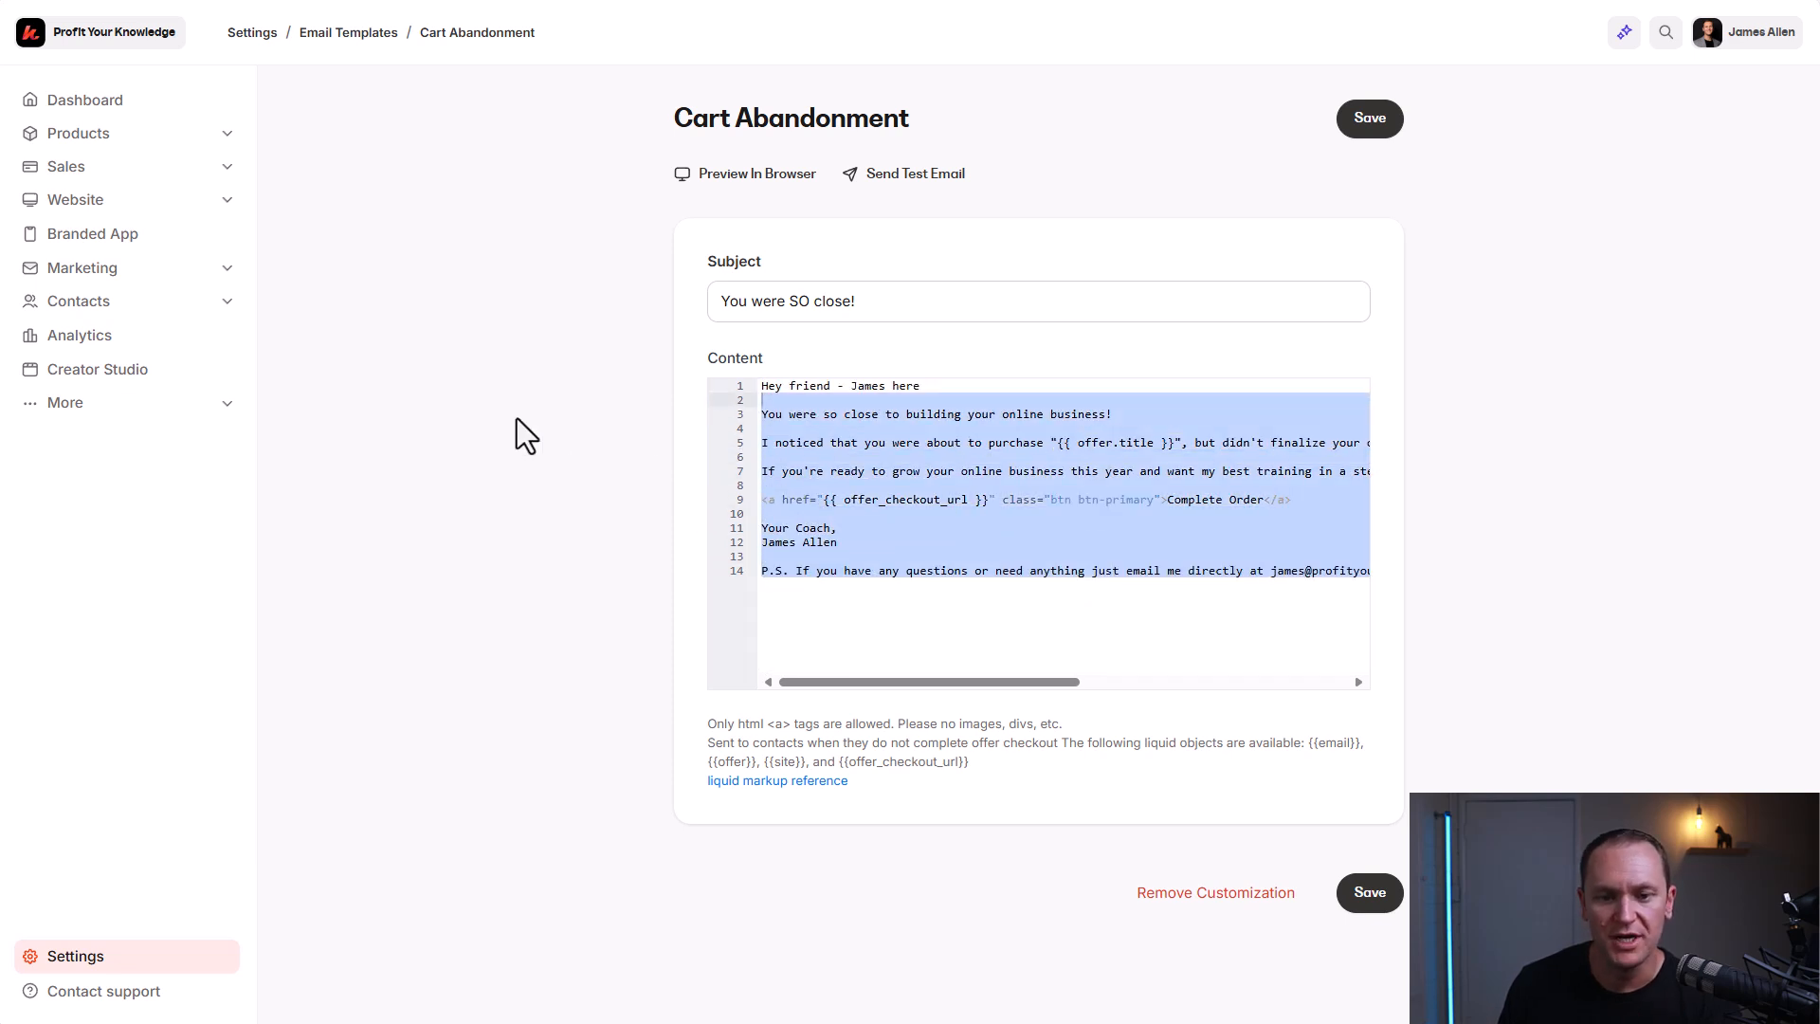
left_click(859, 444)
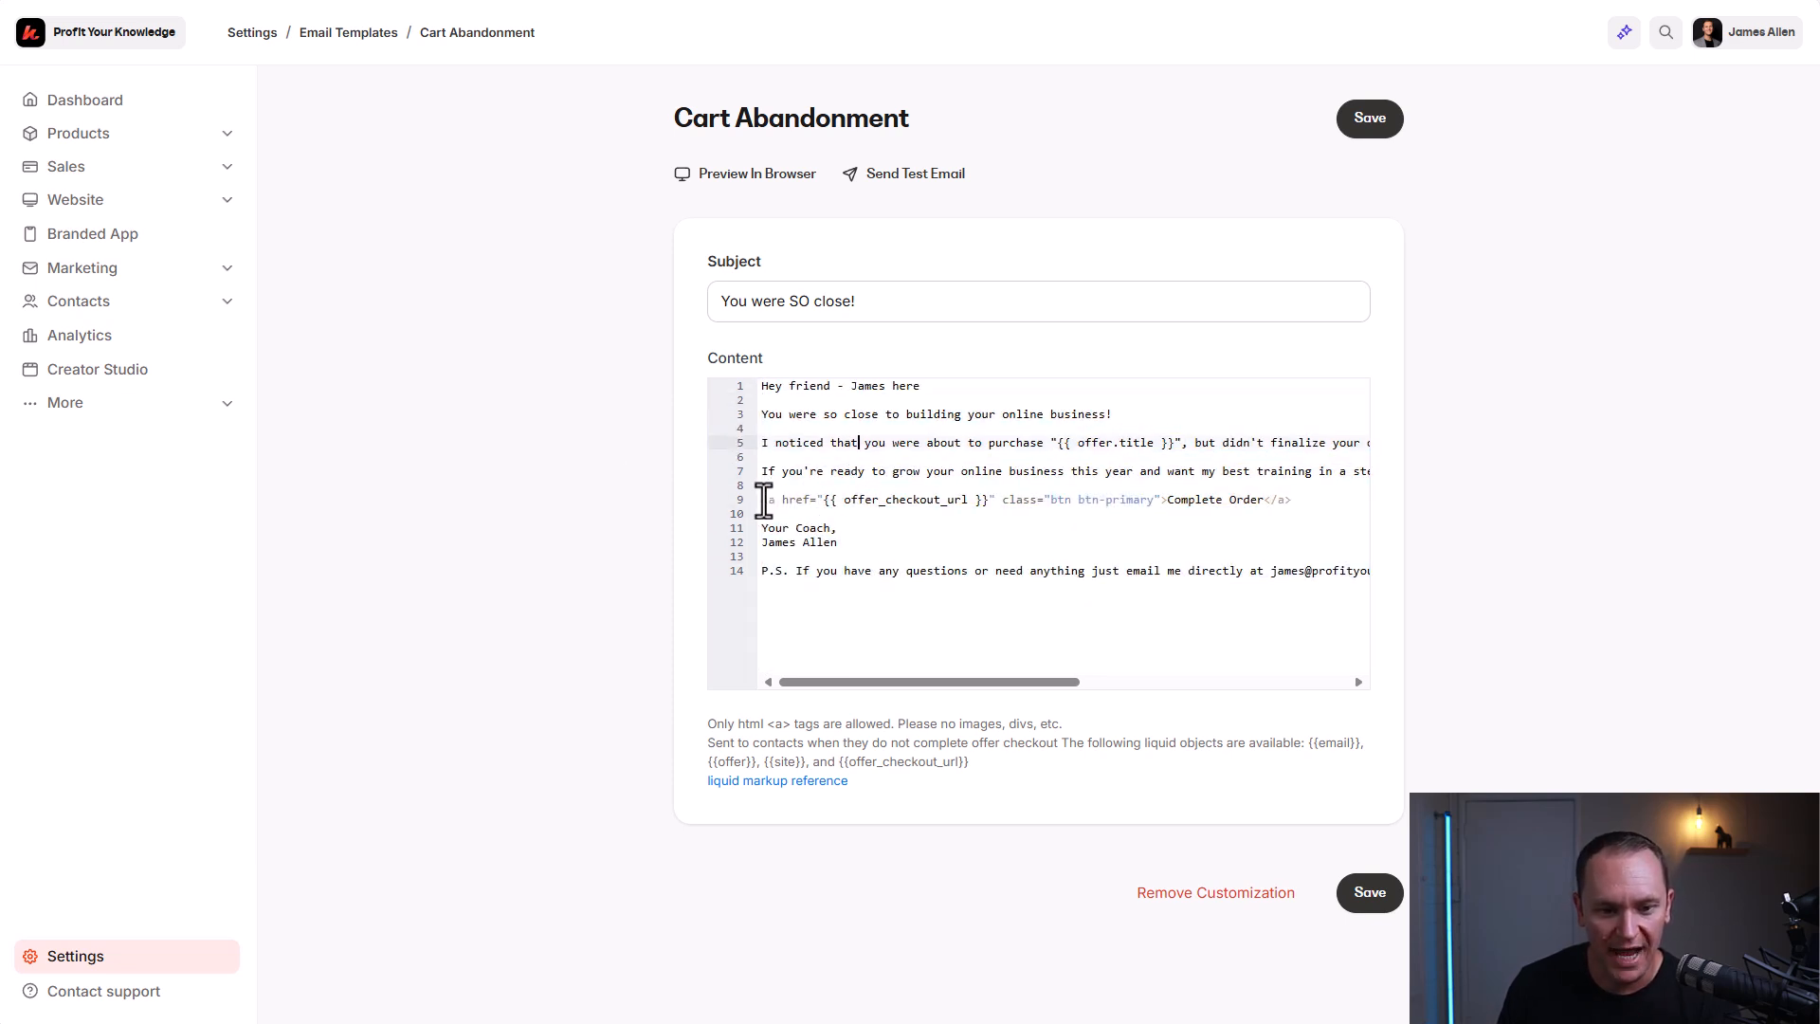
left_click_drag(764, 500, 1297, 497)
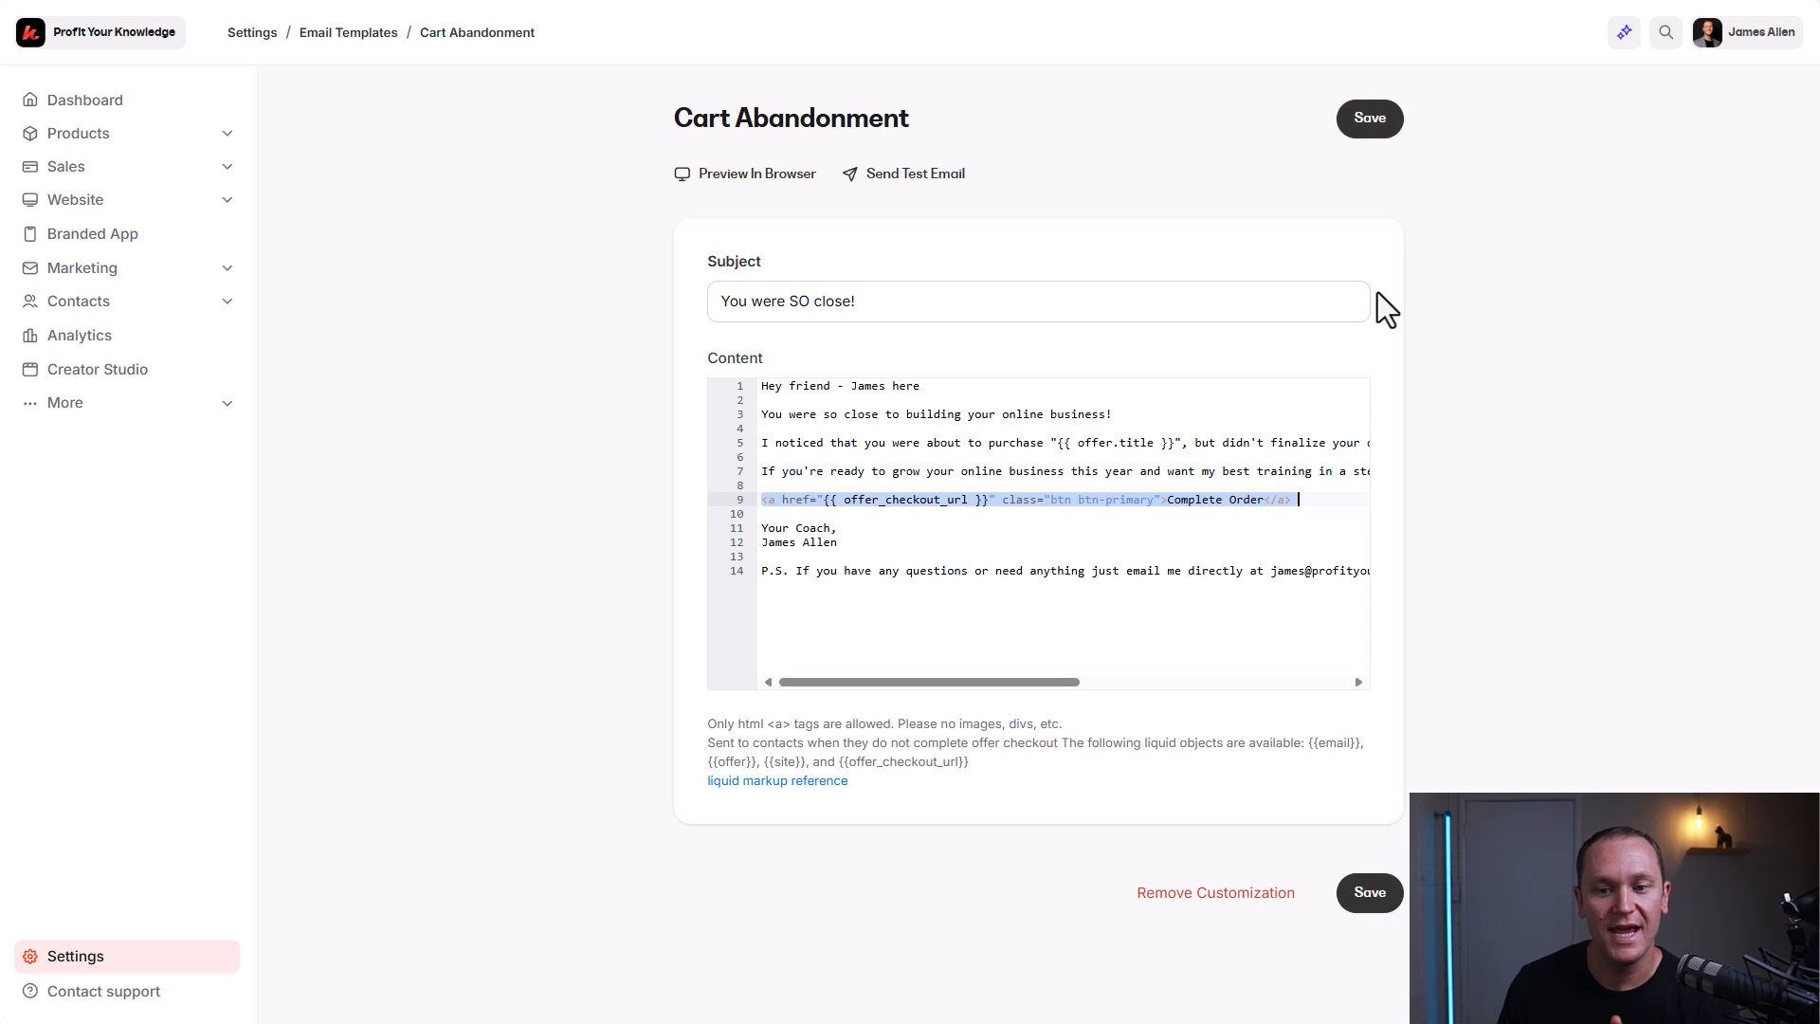
left_click_drag(886, 301, 637, 359)
left_click(692, 408)
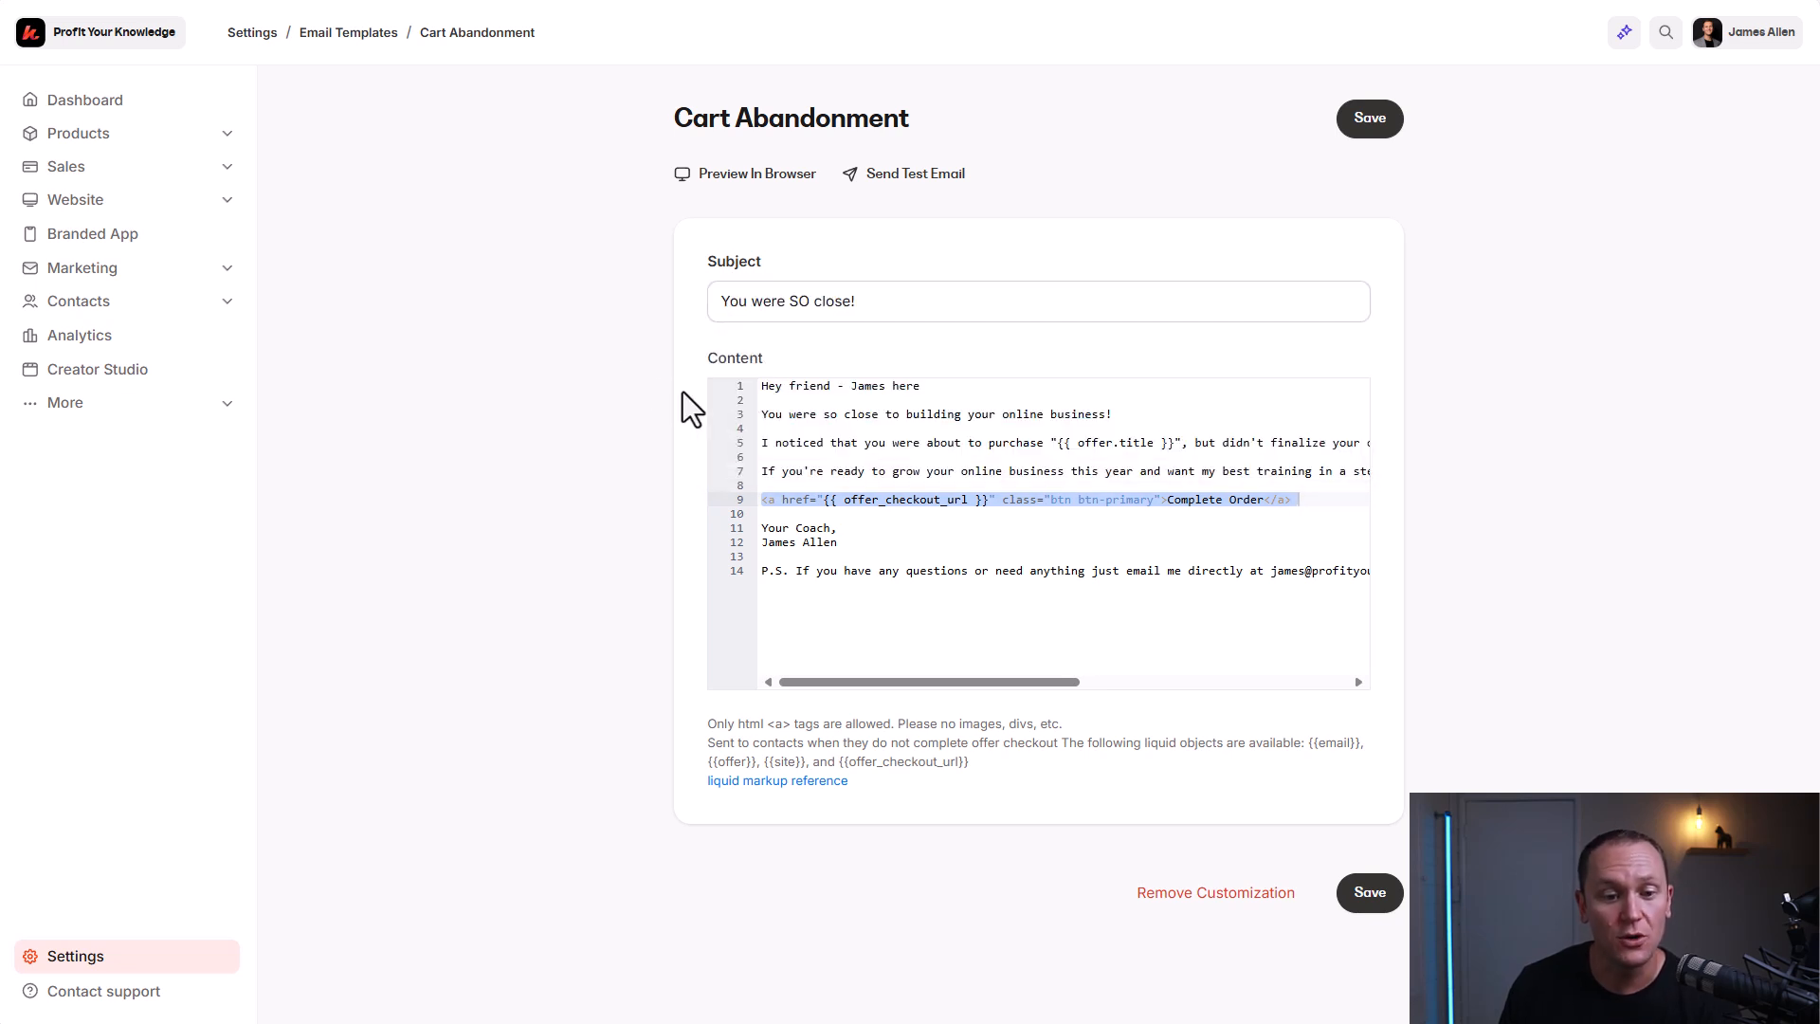
- Read through the Cart Abandonment email line by line, from the greeting and offer title variable to the closing P.S
left_click_drag(776, 386, 1125, 422)
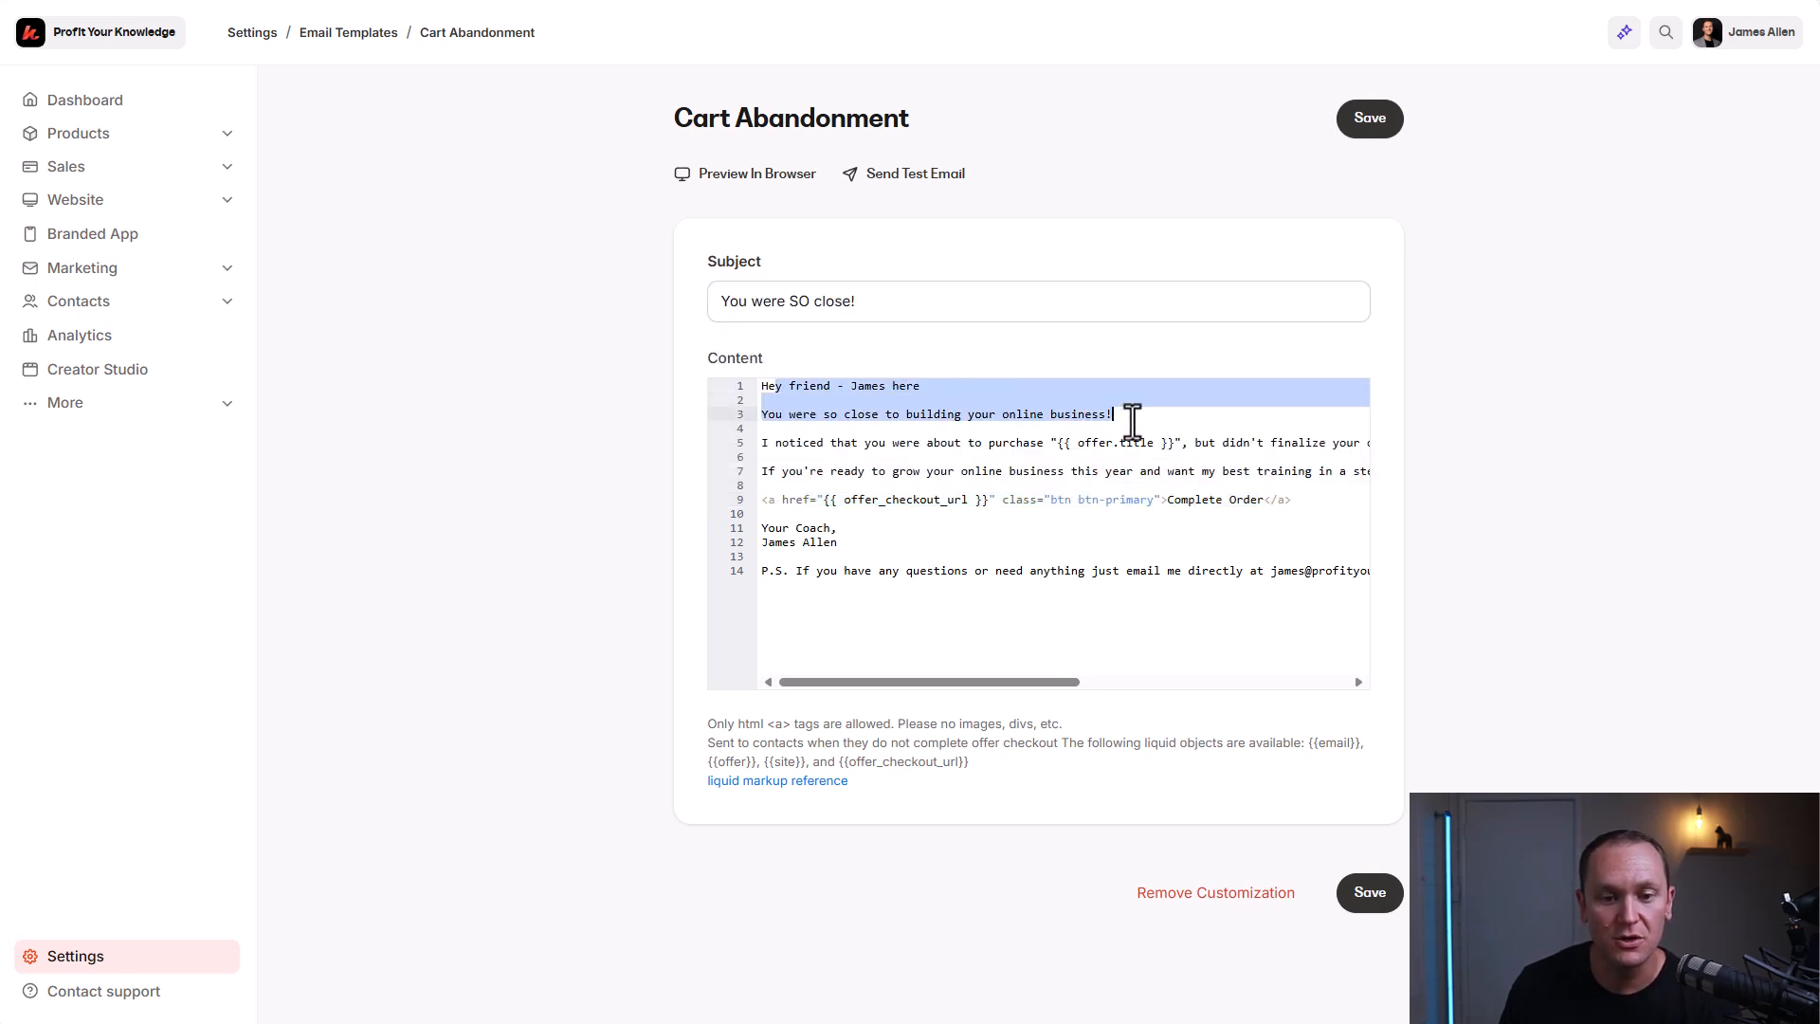
left_click(1134, 421)
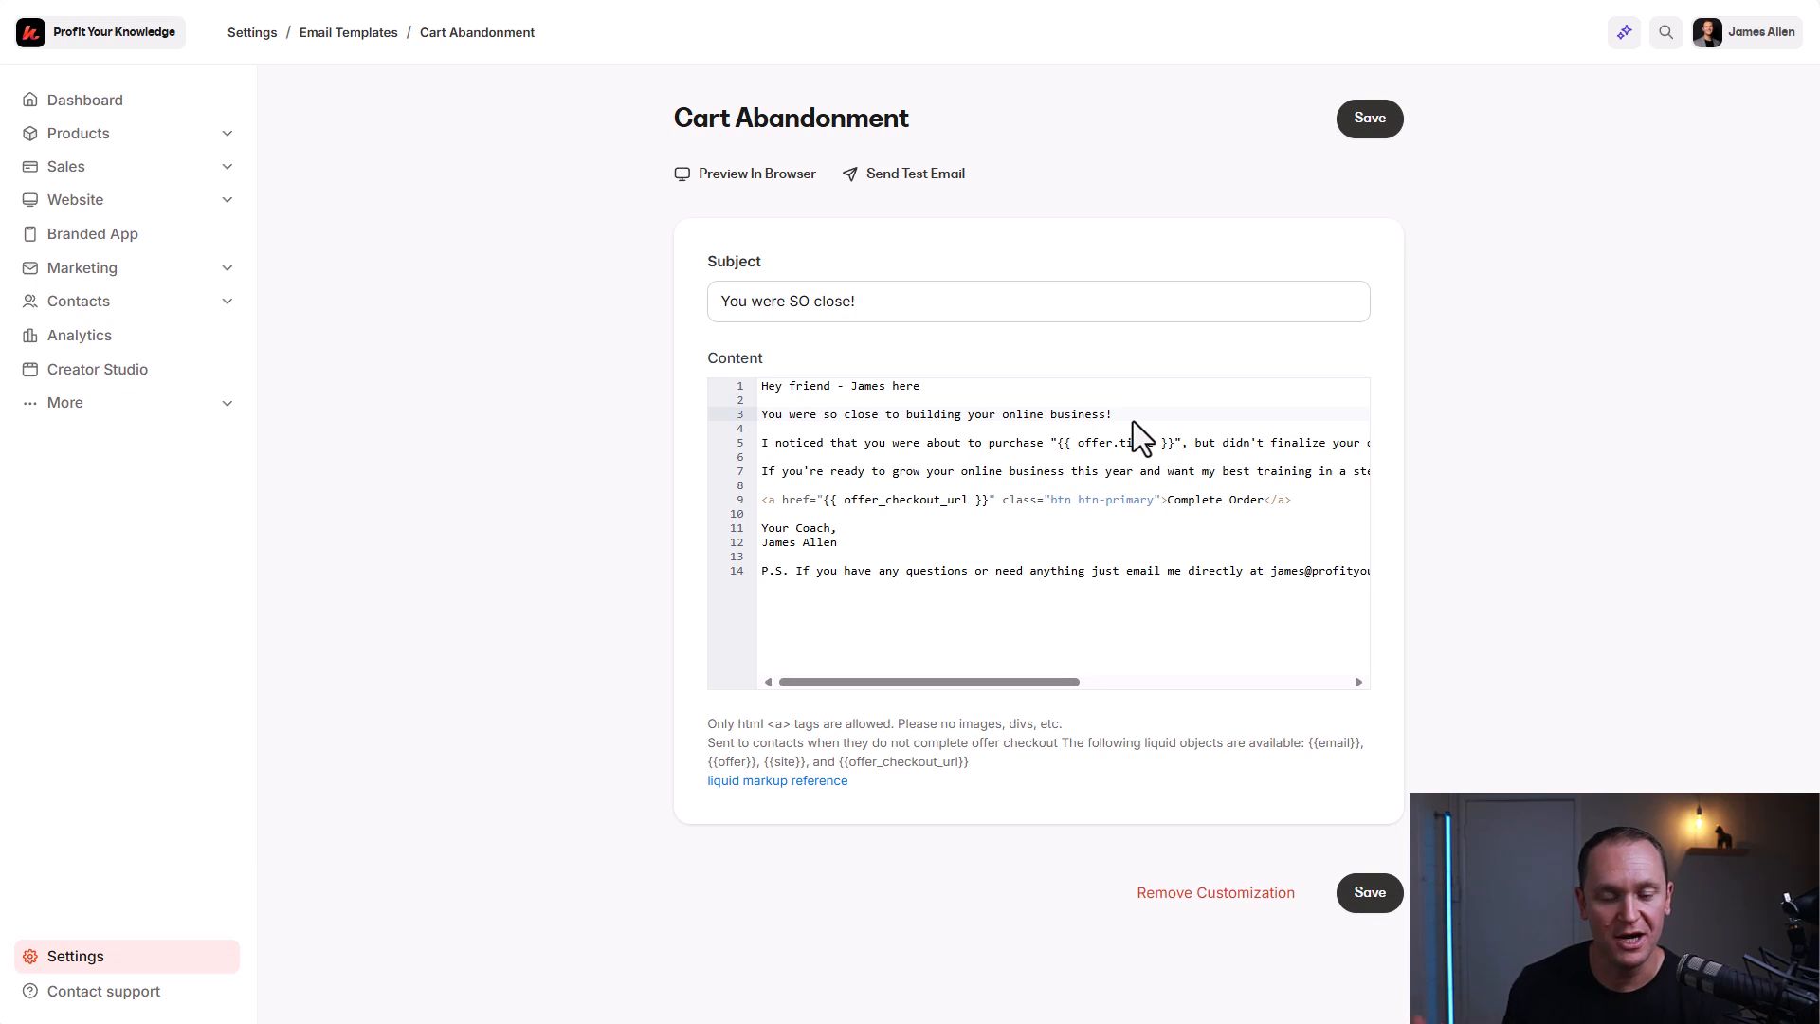
left_click_drag(1044, 447, 1431, 455)
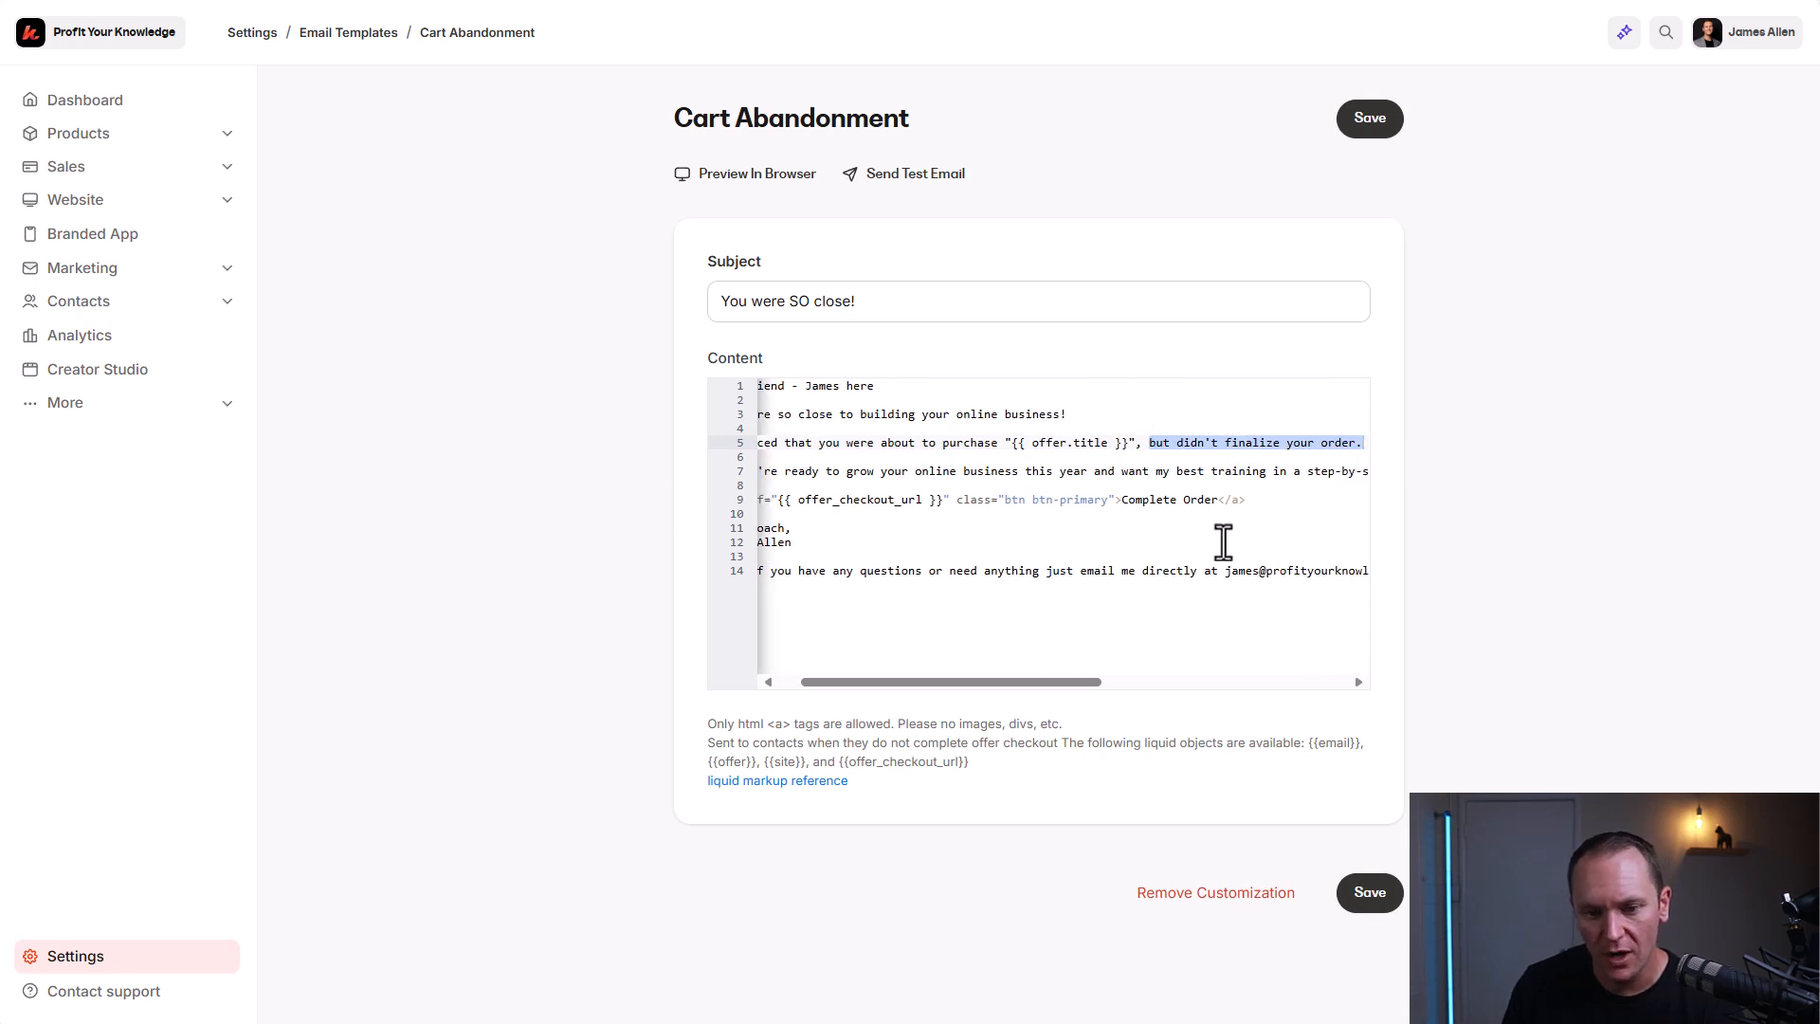
left_click_drag(1219, 541, 1207, 484)
left_click(803, 449)
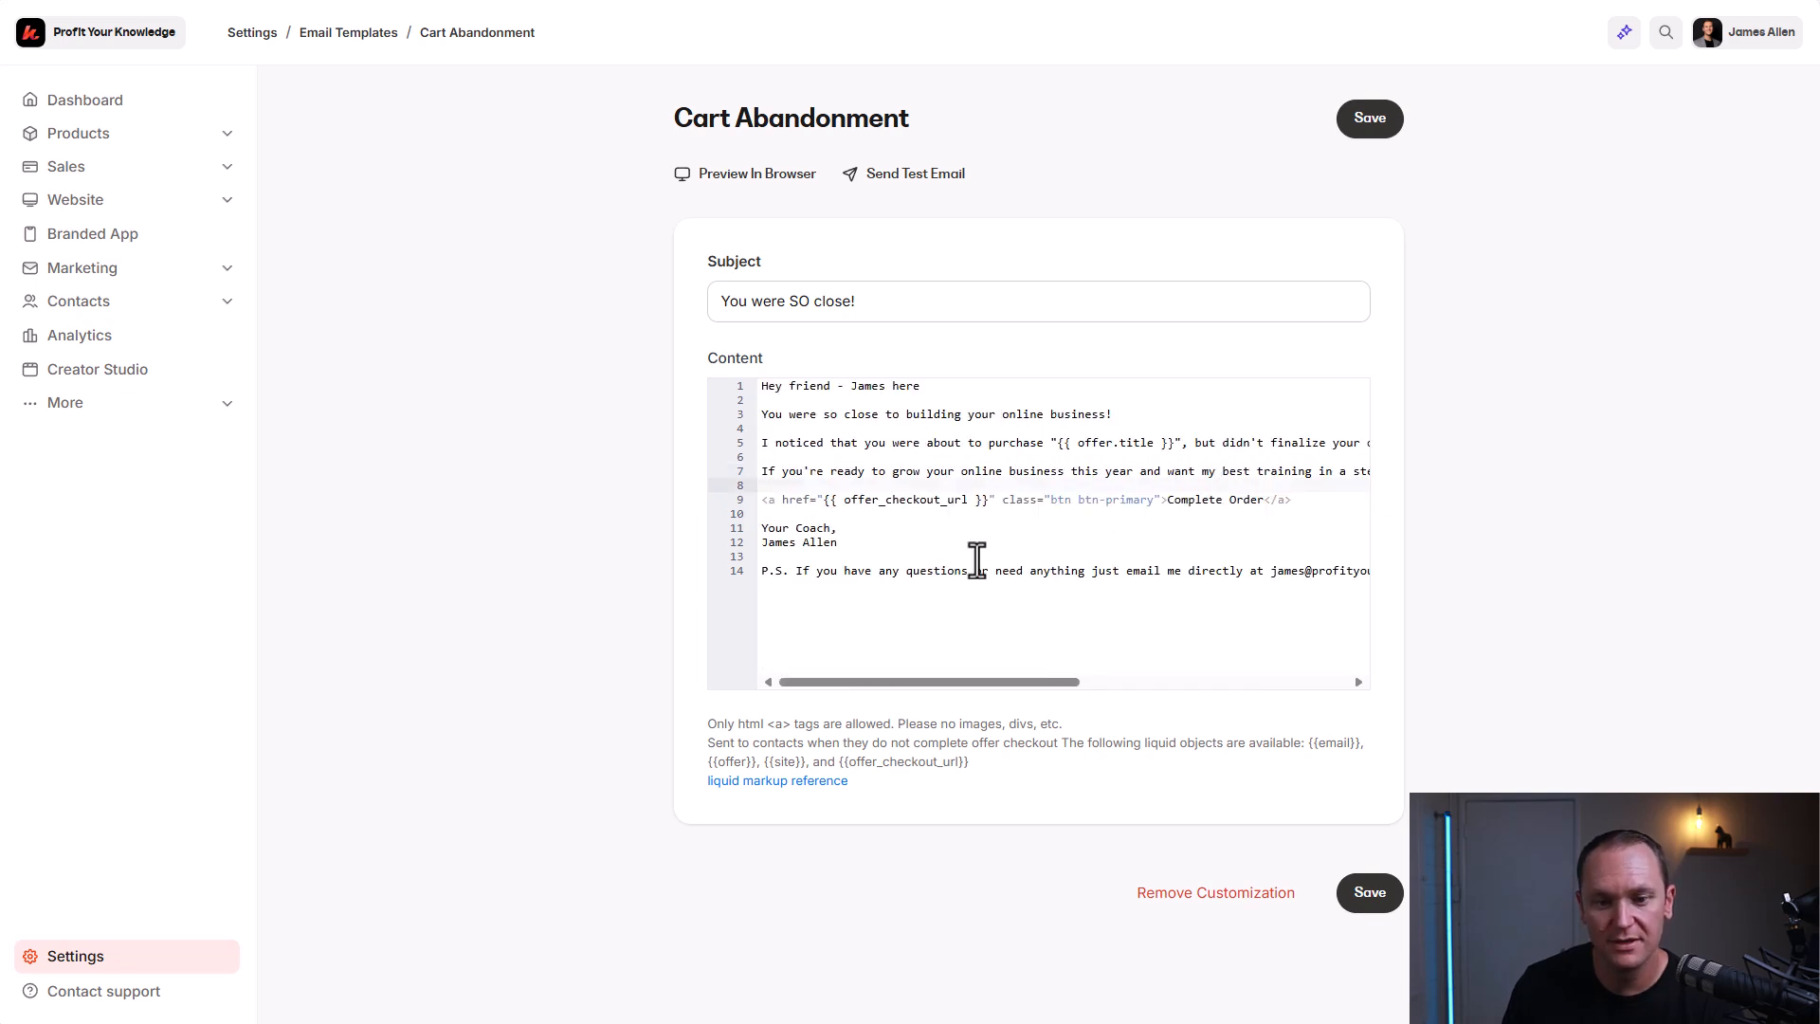
left_click_drag(882, 548, 969, 571)
key("shift+End")
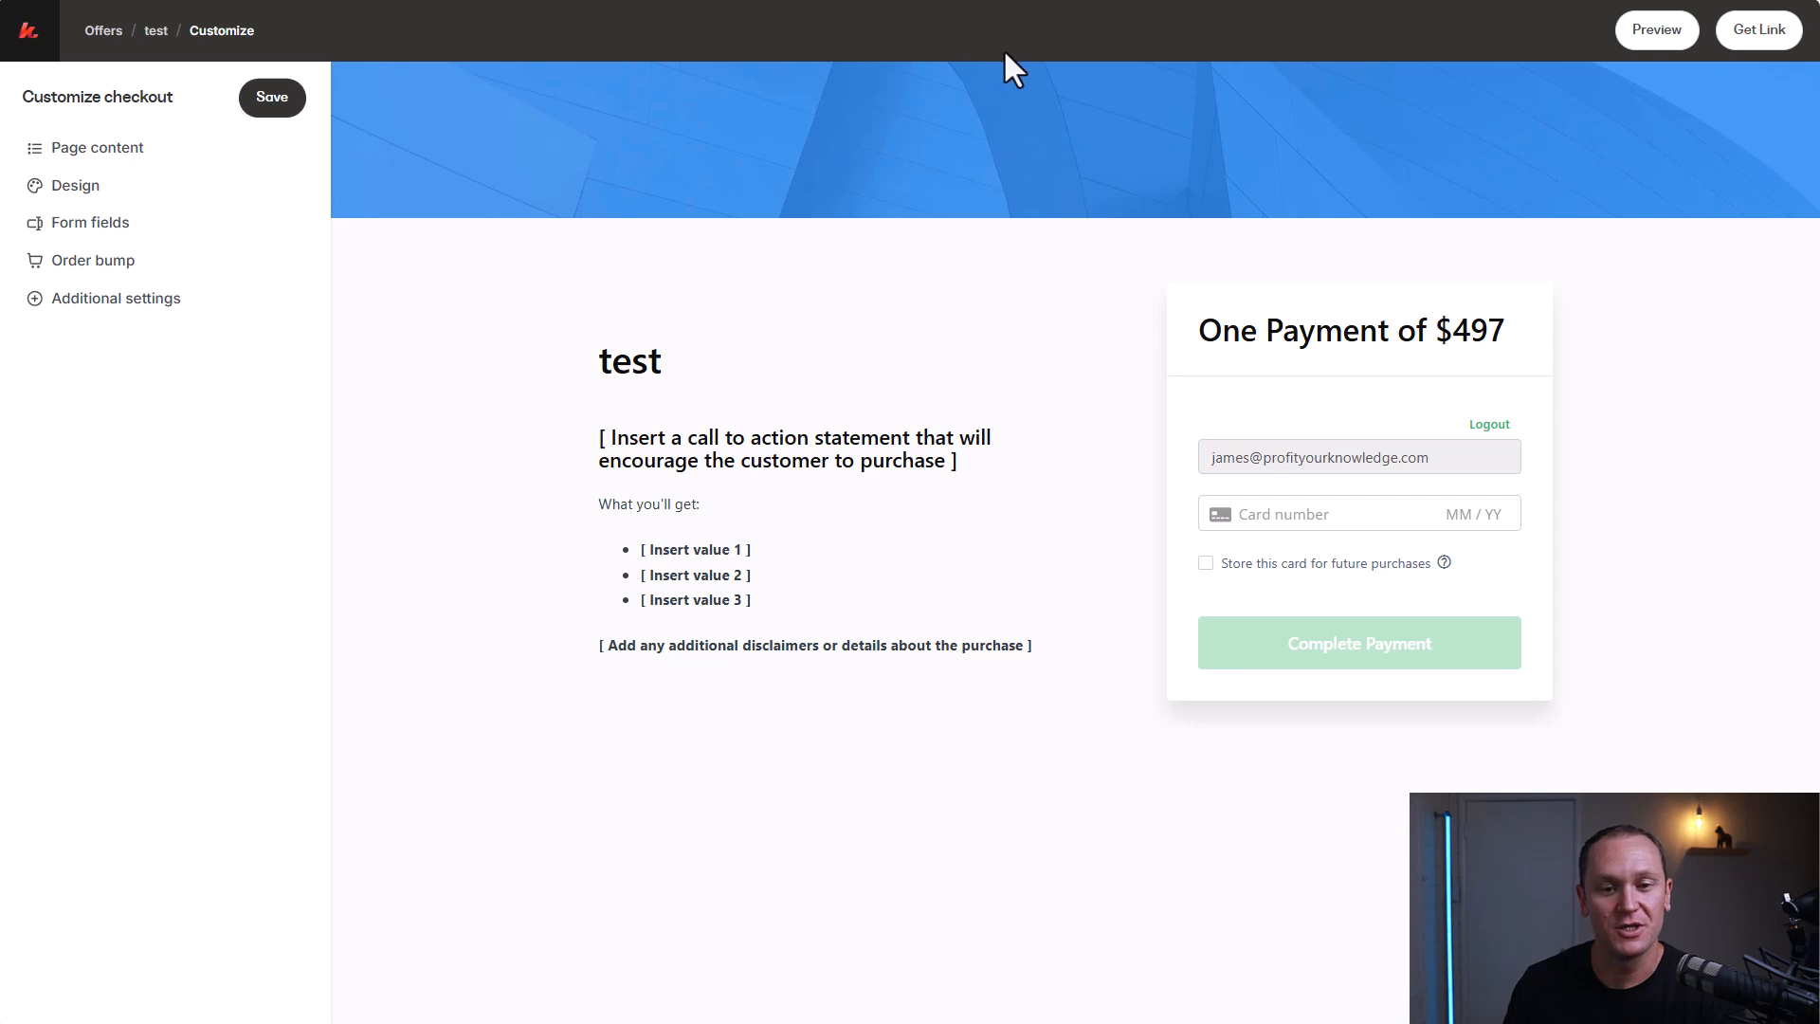
- Disable the banner image on the test offer's checkout page and save the design
left_click(695, 149)
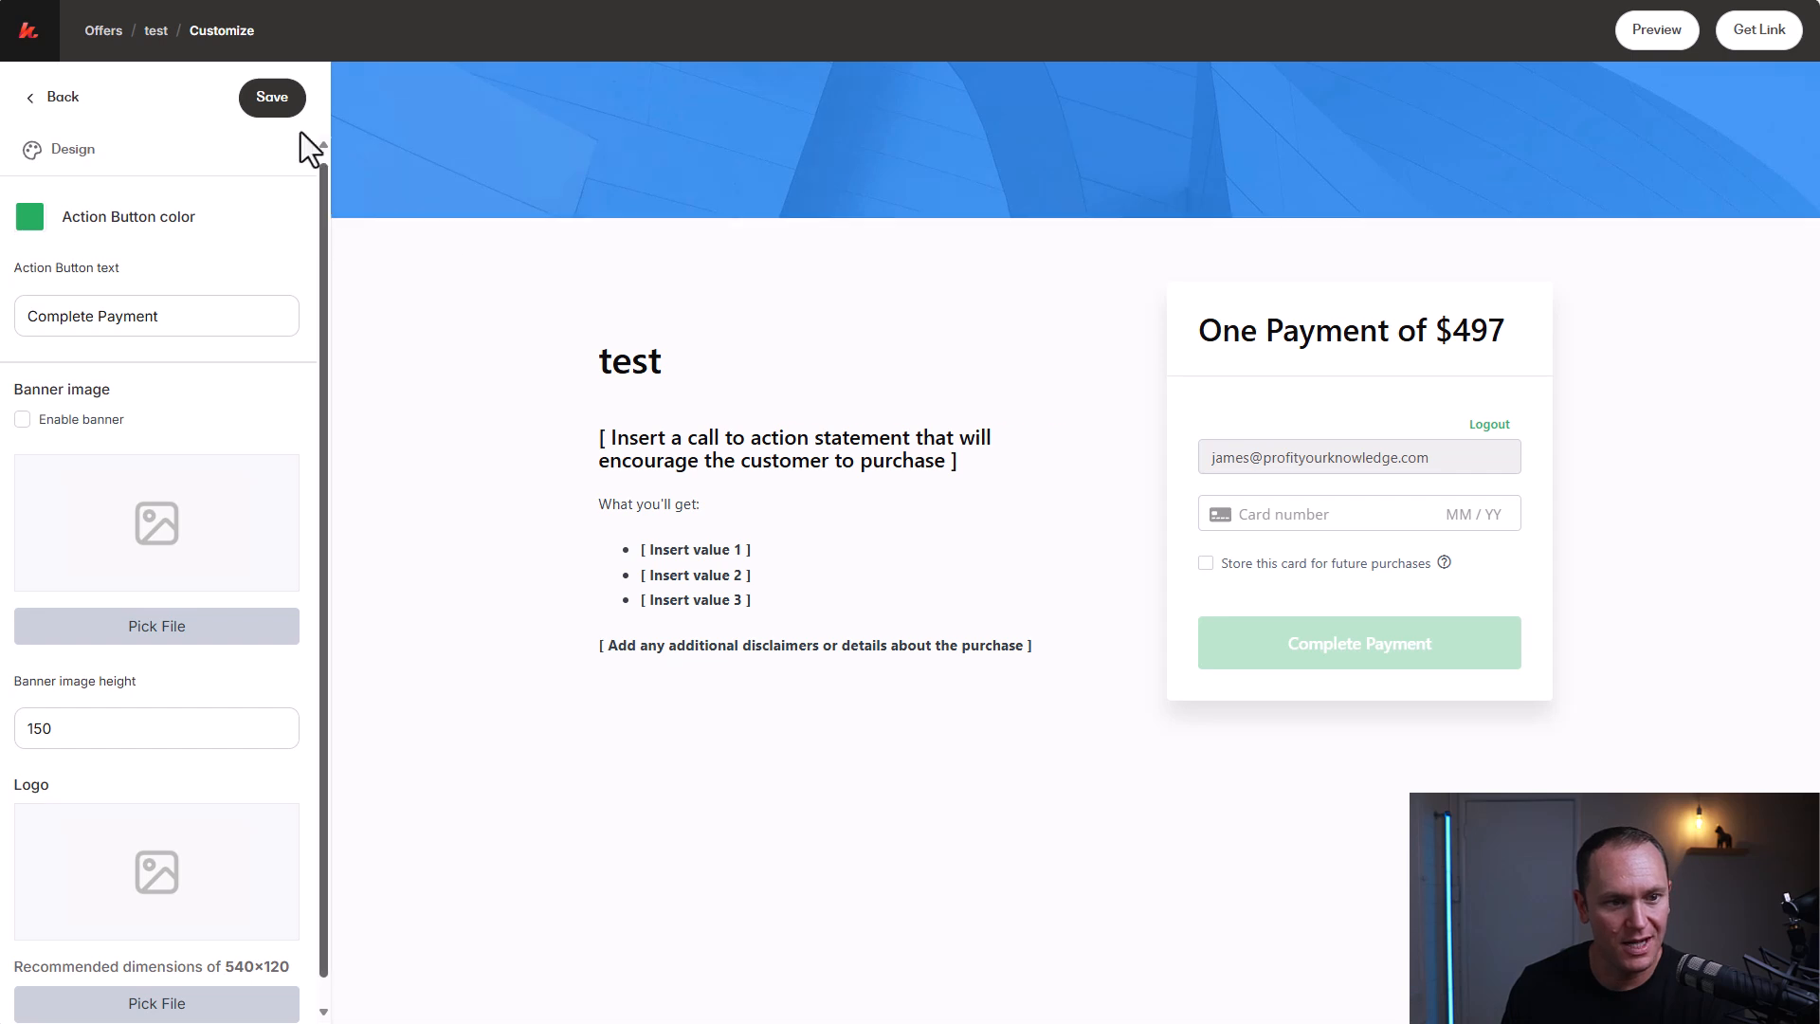
left_click(284, 106)
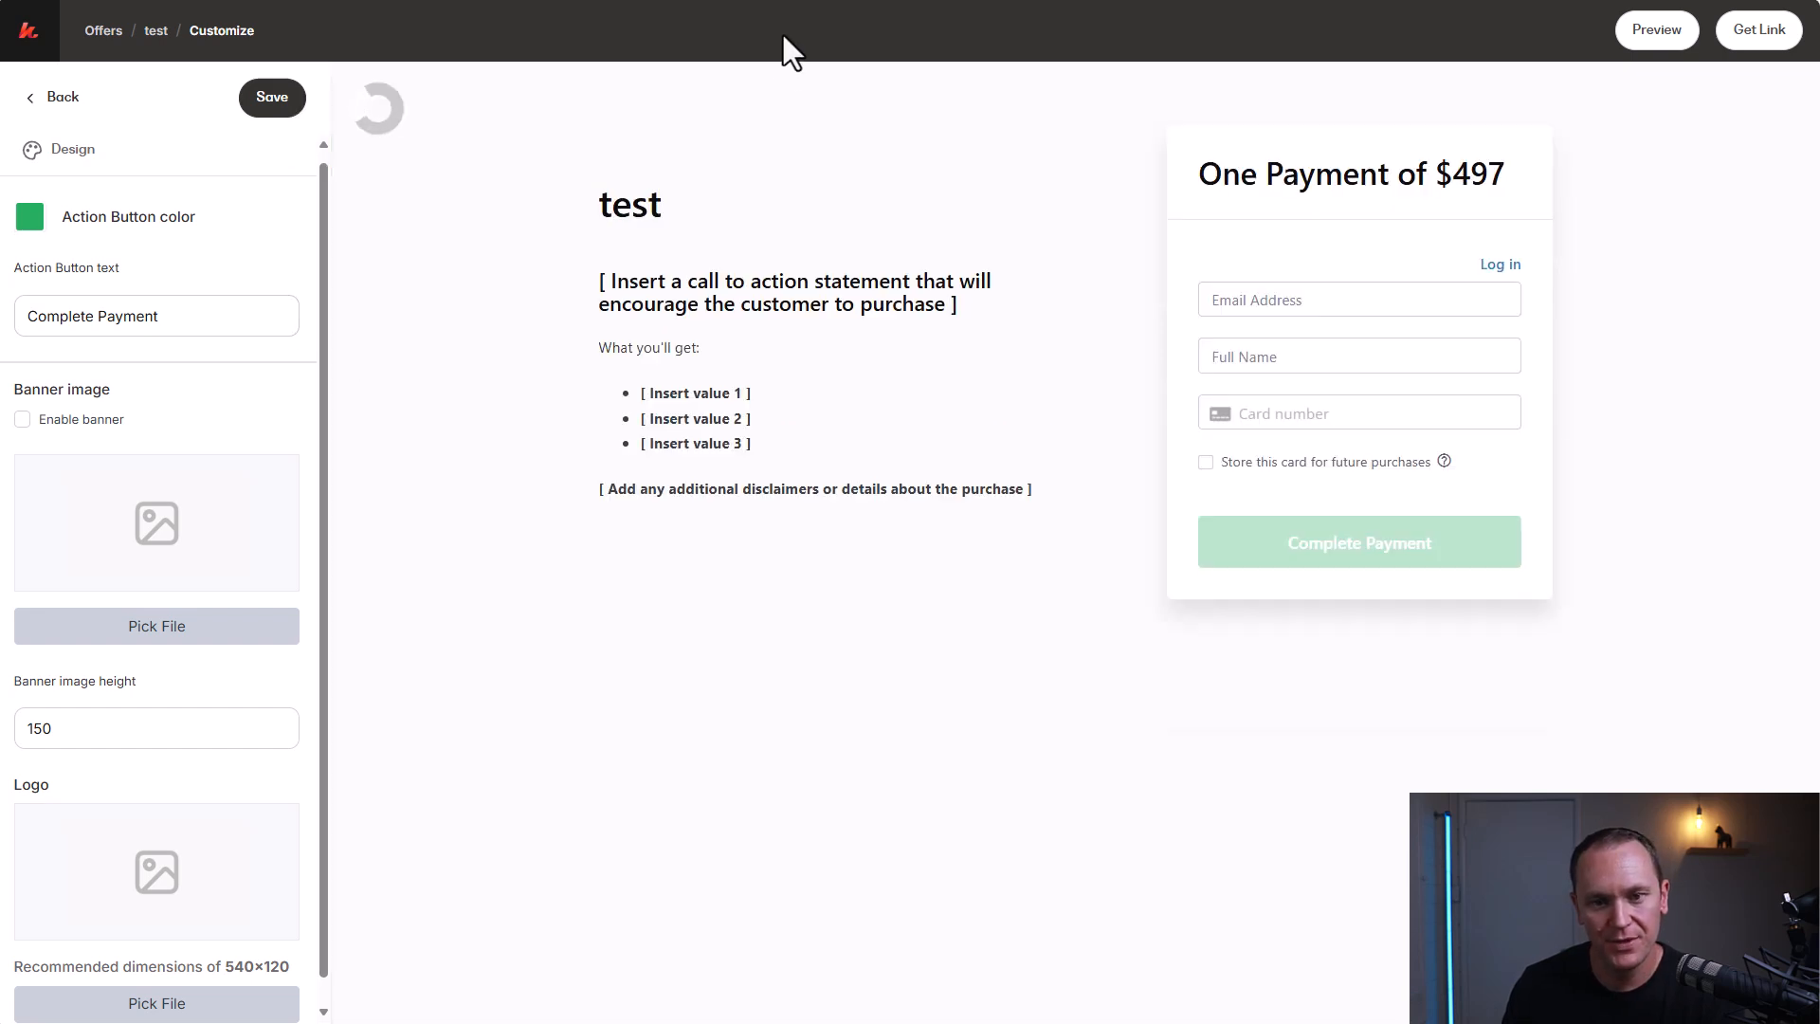
- Open the checkout page's offer title for editing and dismiss the password manager prompt
left_click(663, 199)
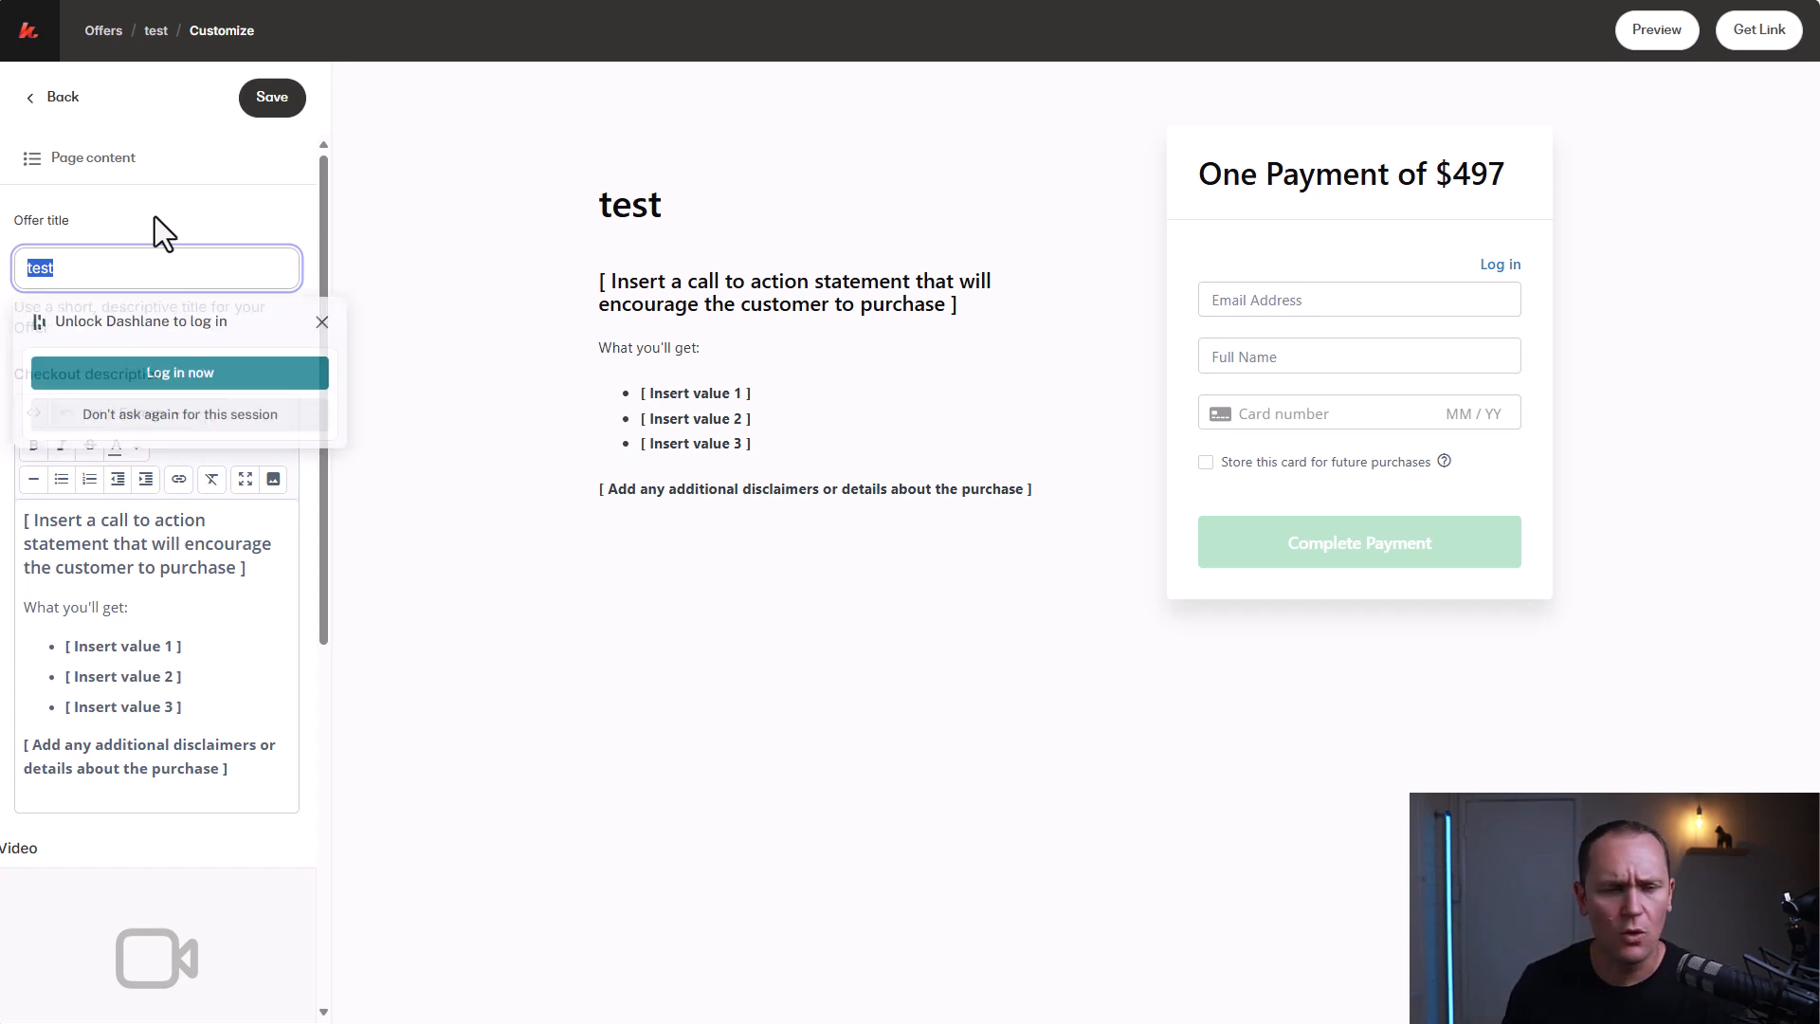
left_click(156, 216)
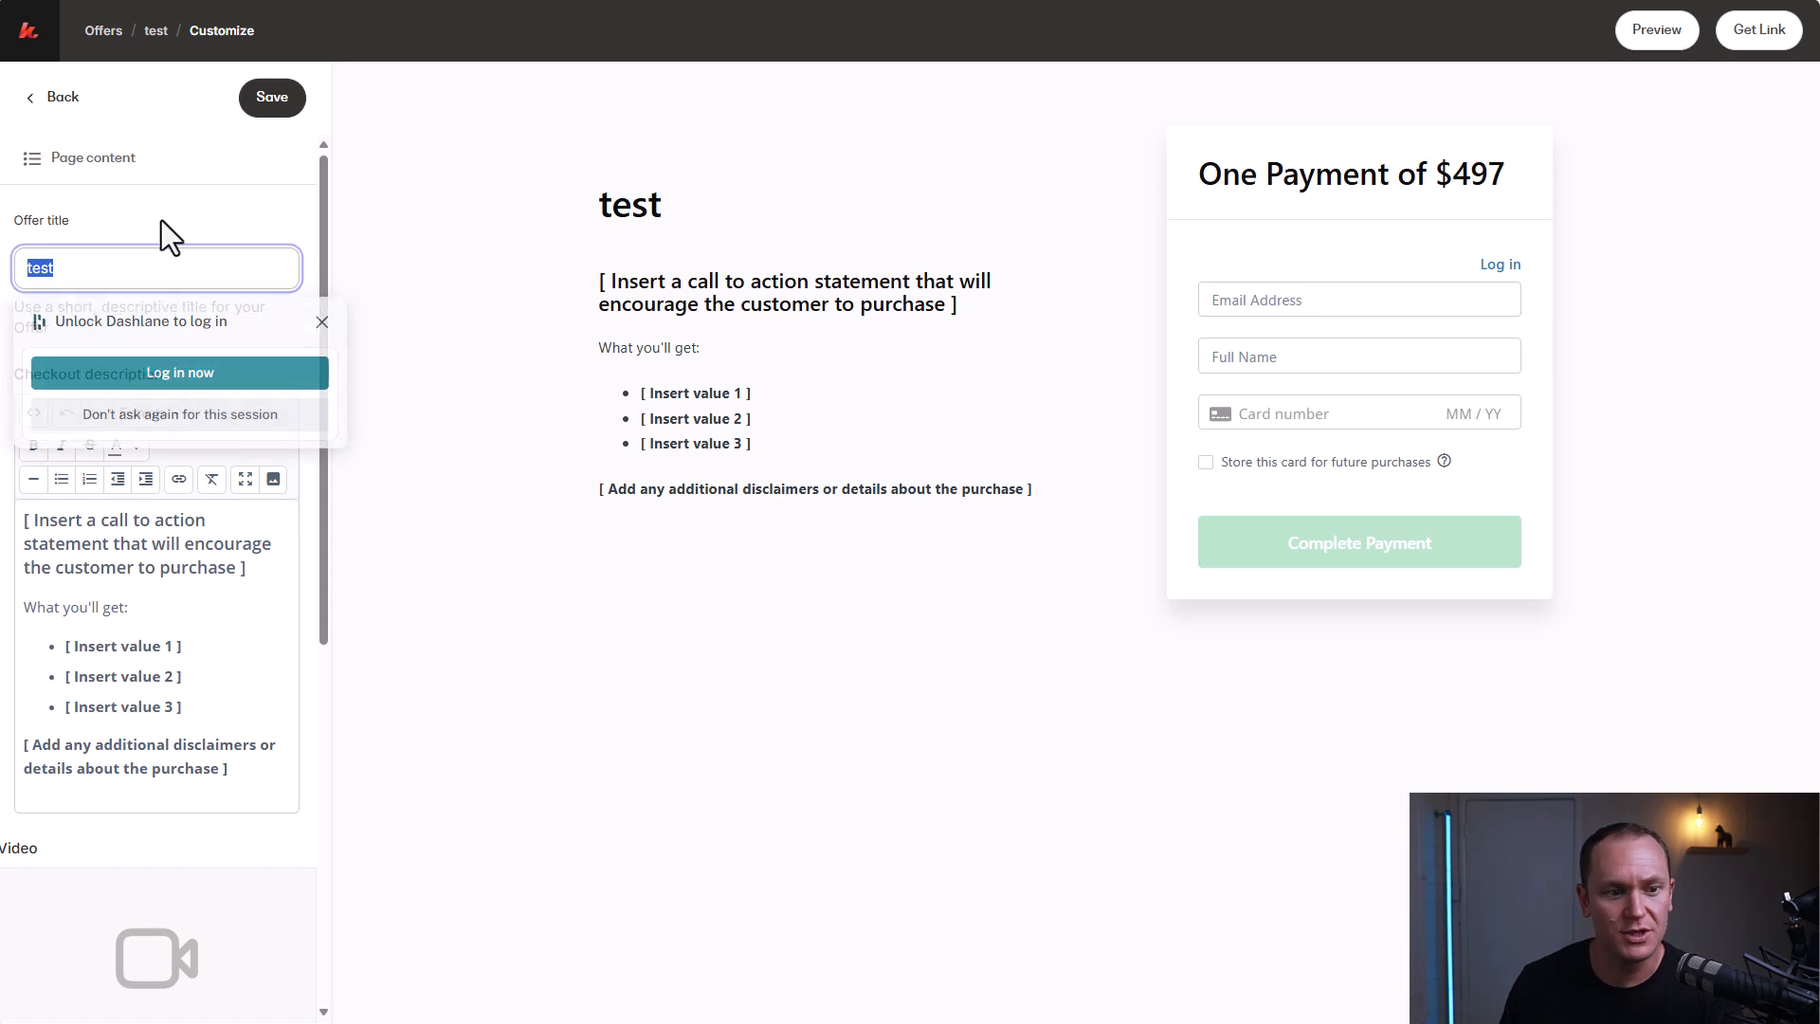
left_click(323, 323)
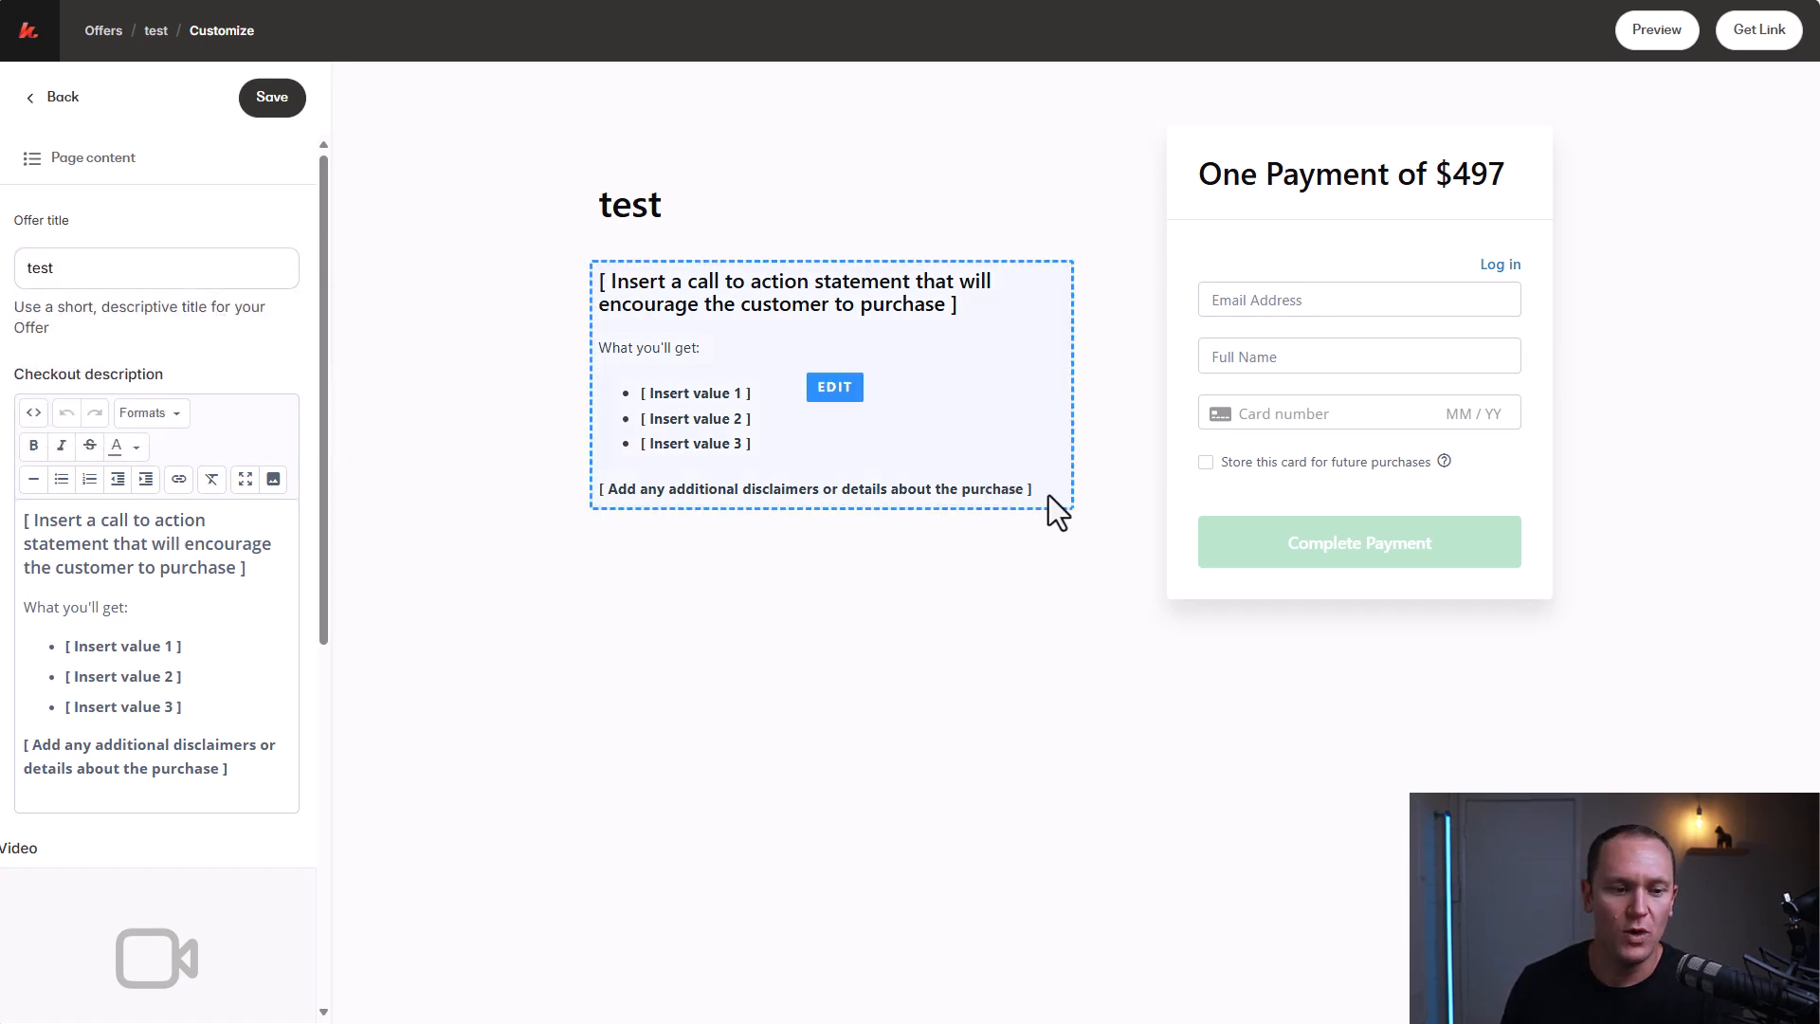
- Open the checkout description for editing and expand its text editor to full screen
left_click(844, 381)
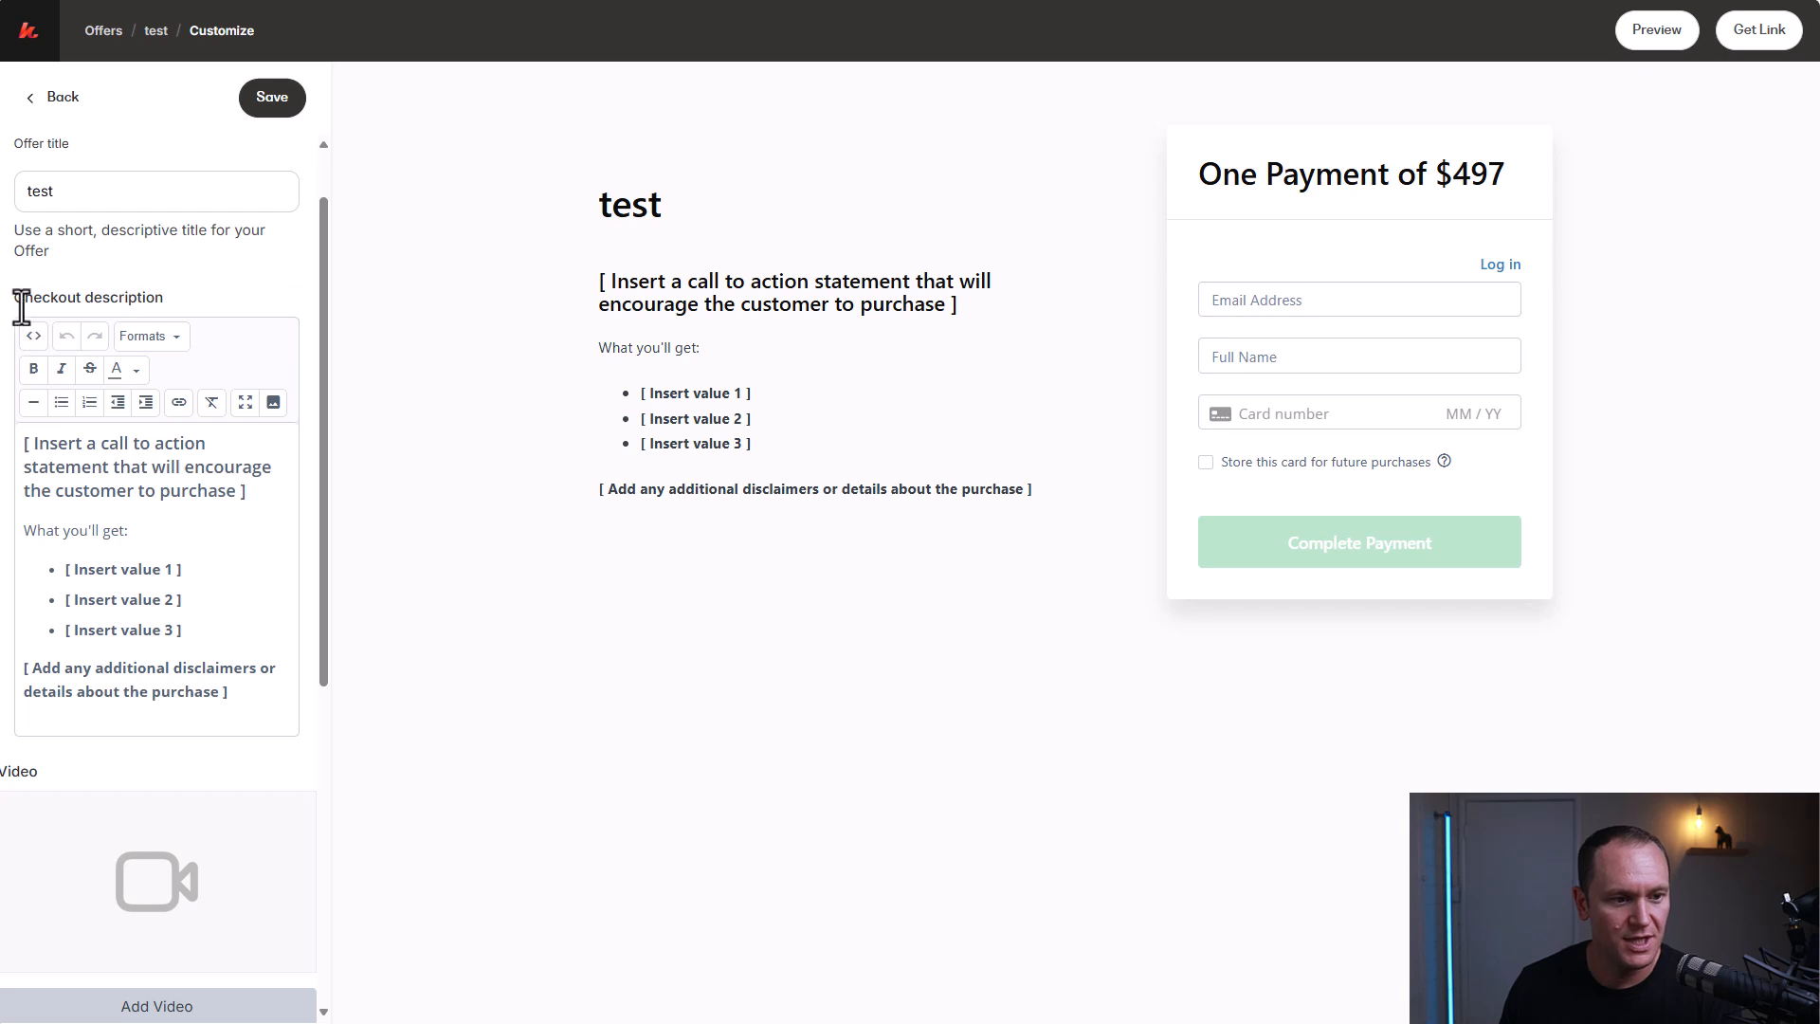
left_click_drag(16, 297, 174, 297)
left_click(235, 296)
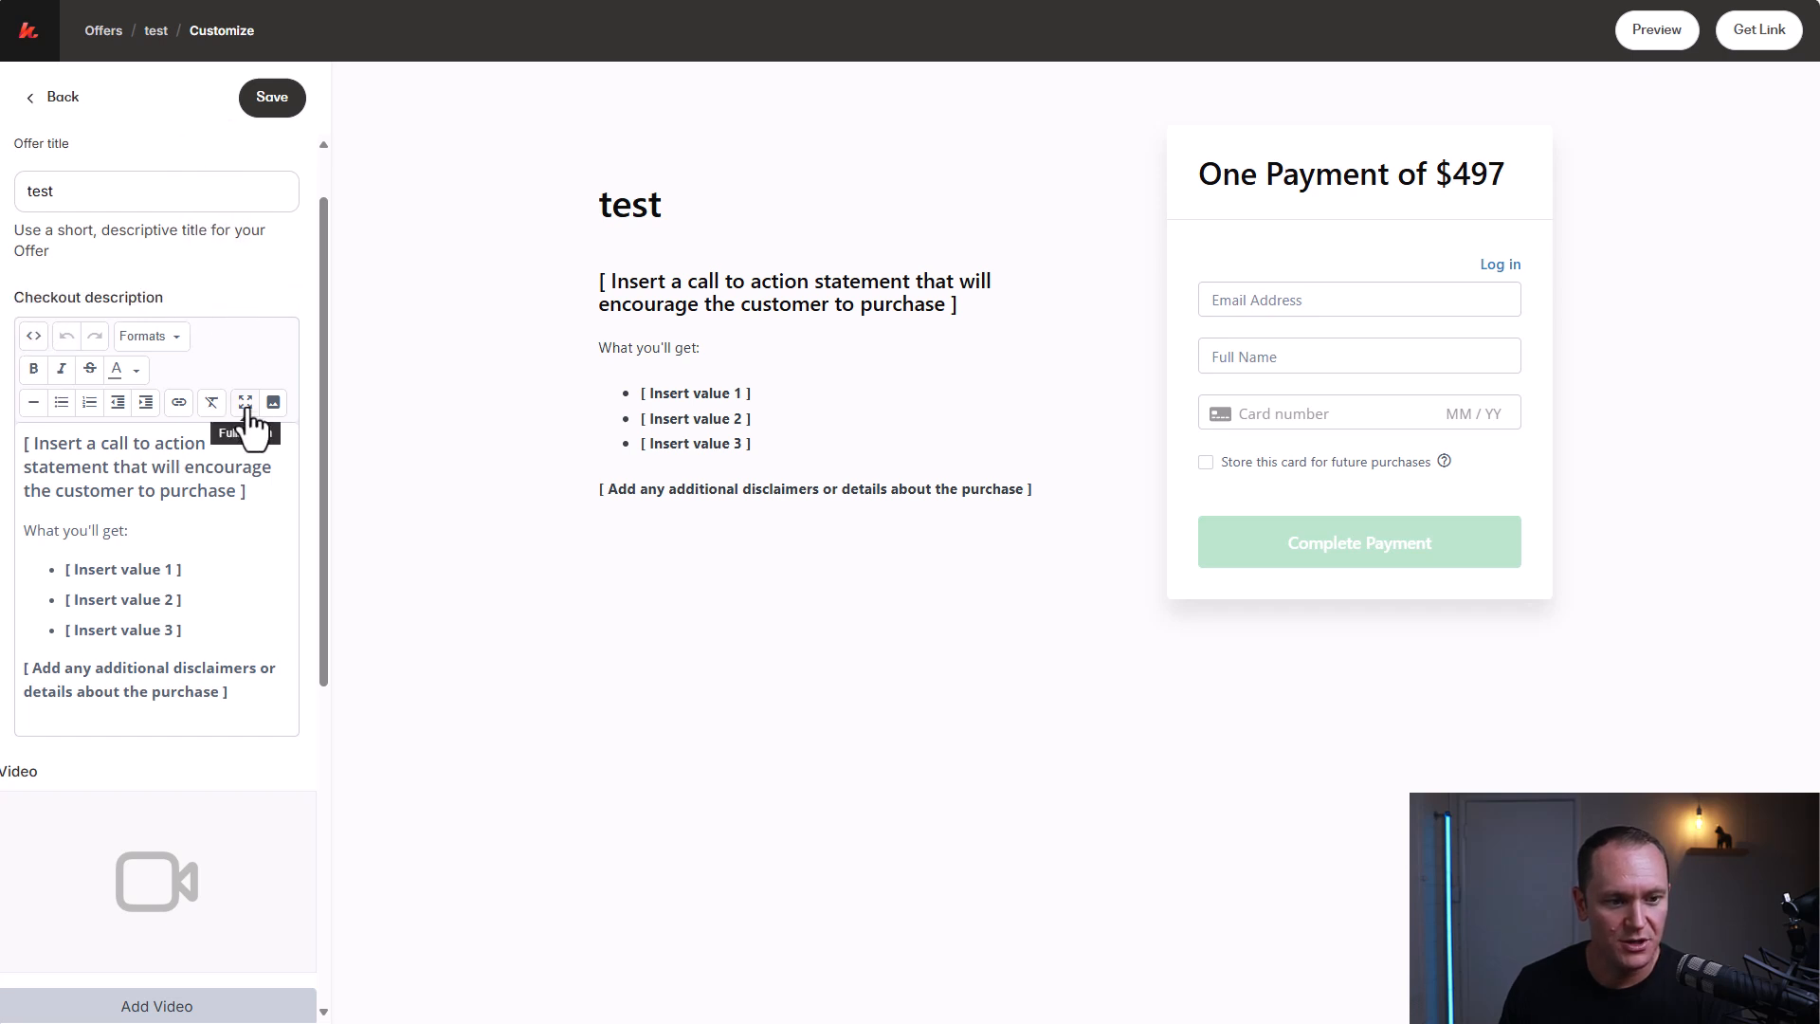
left_click(245, 403)
- Examine the checkout description's placeholders for the call to action, the three value bullets and the additional disclaimers
left_click_drag(730, 282, 206, 281)
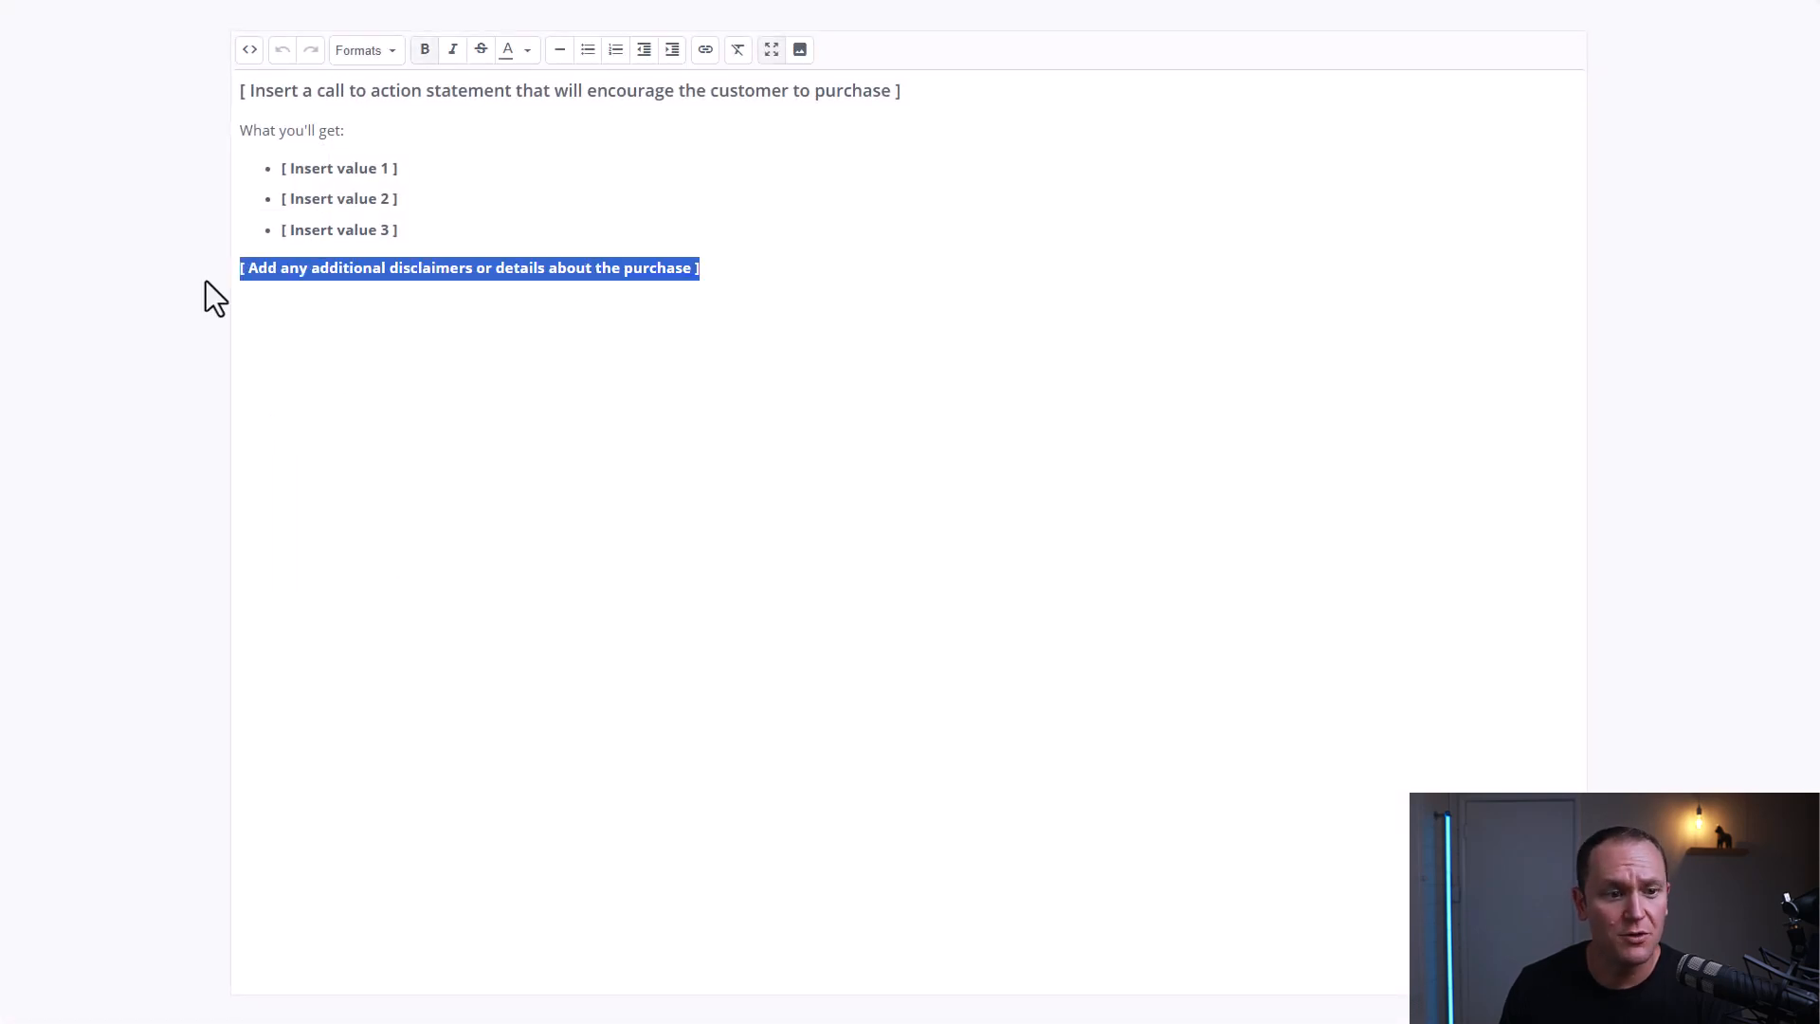
left_click(237, 105)
left_click_drag(304, 130, 129, 100)
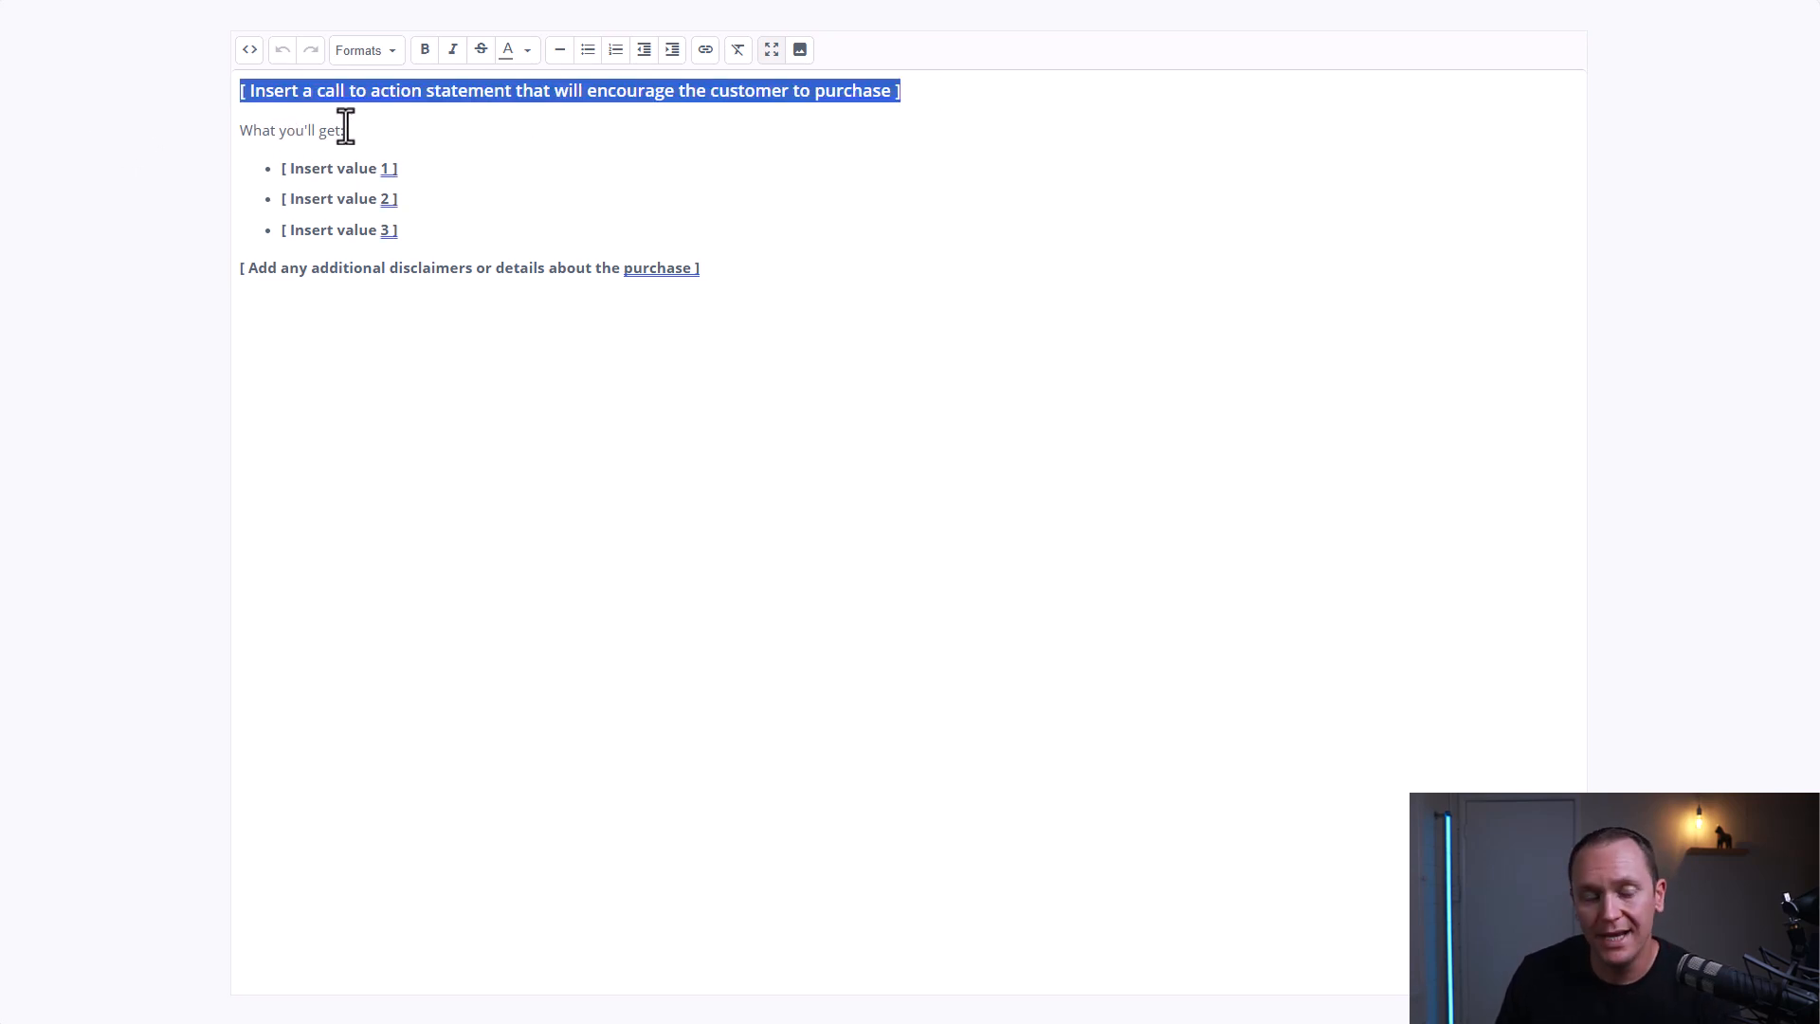
left_click_drag(354, 130, 270, 179)
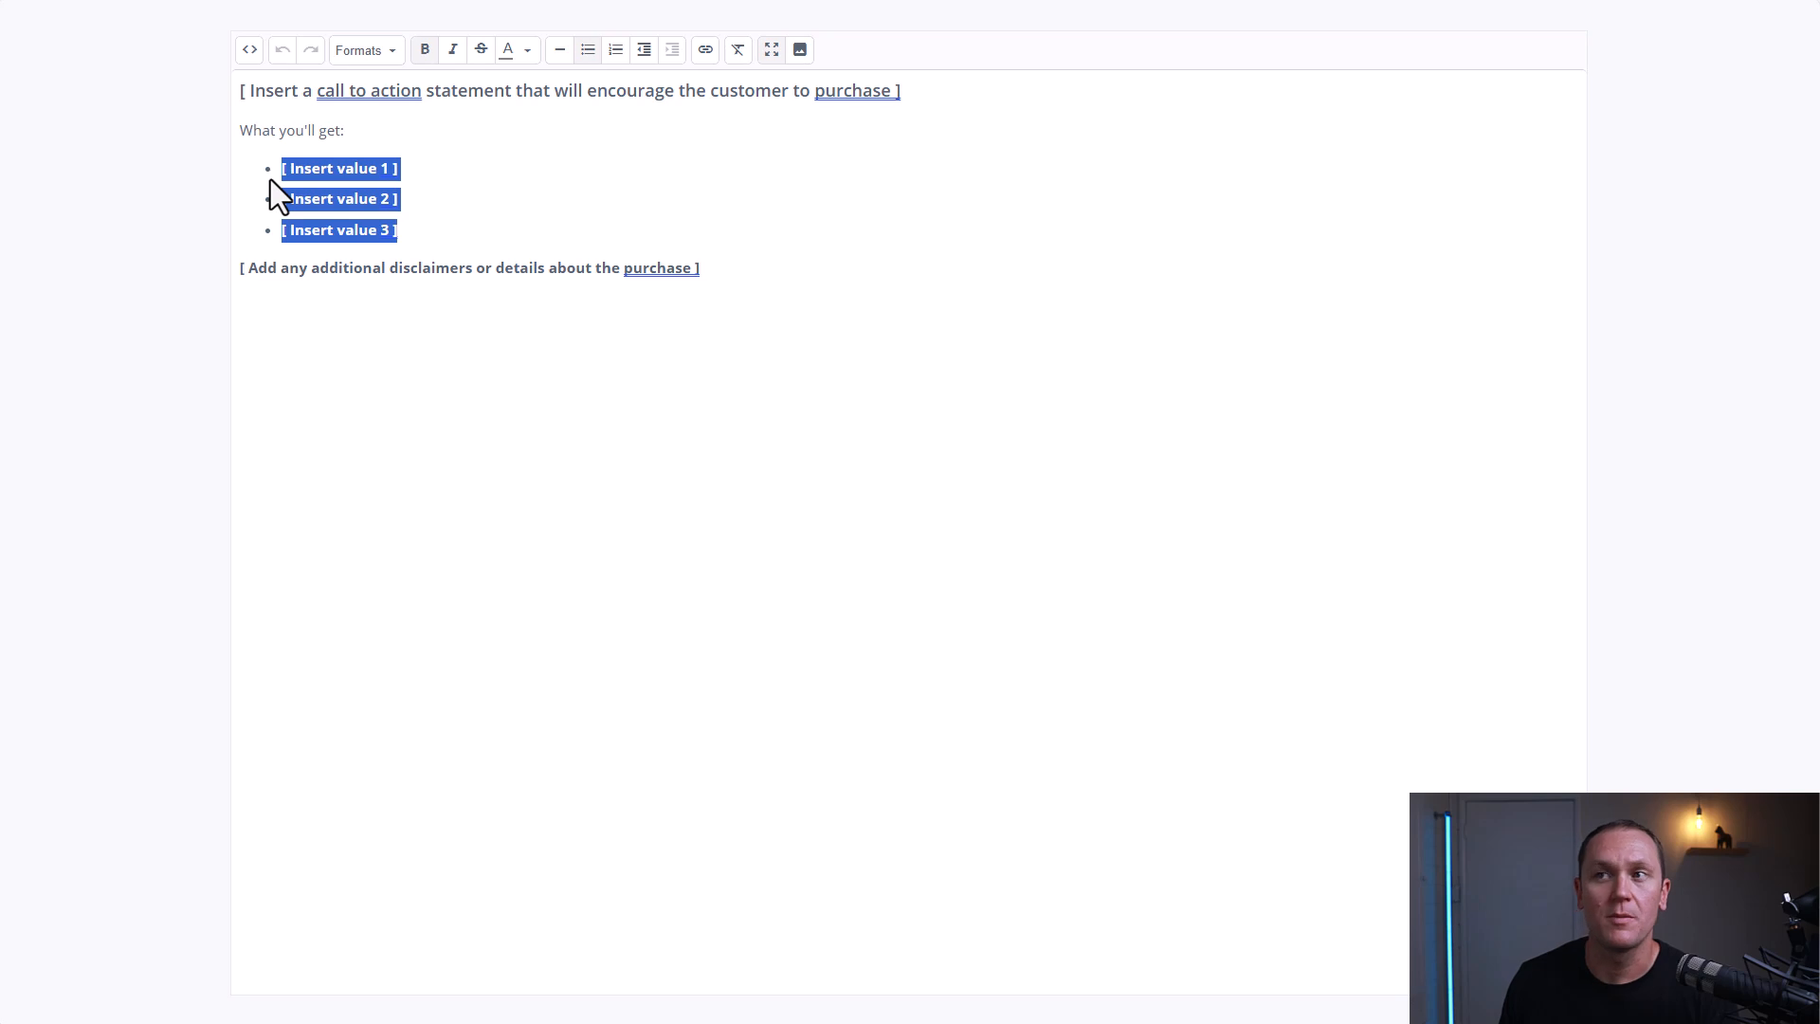
left_click(270, 179)
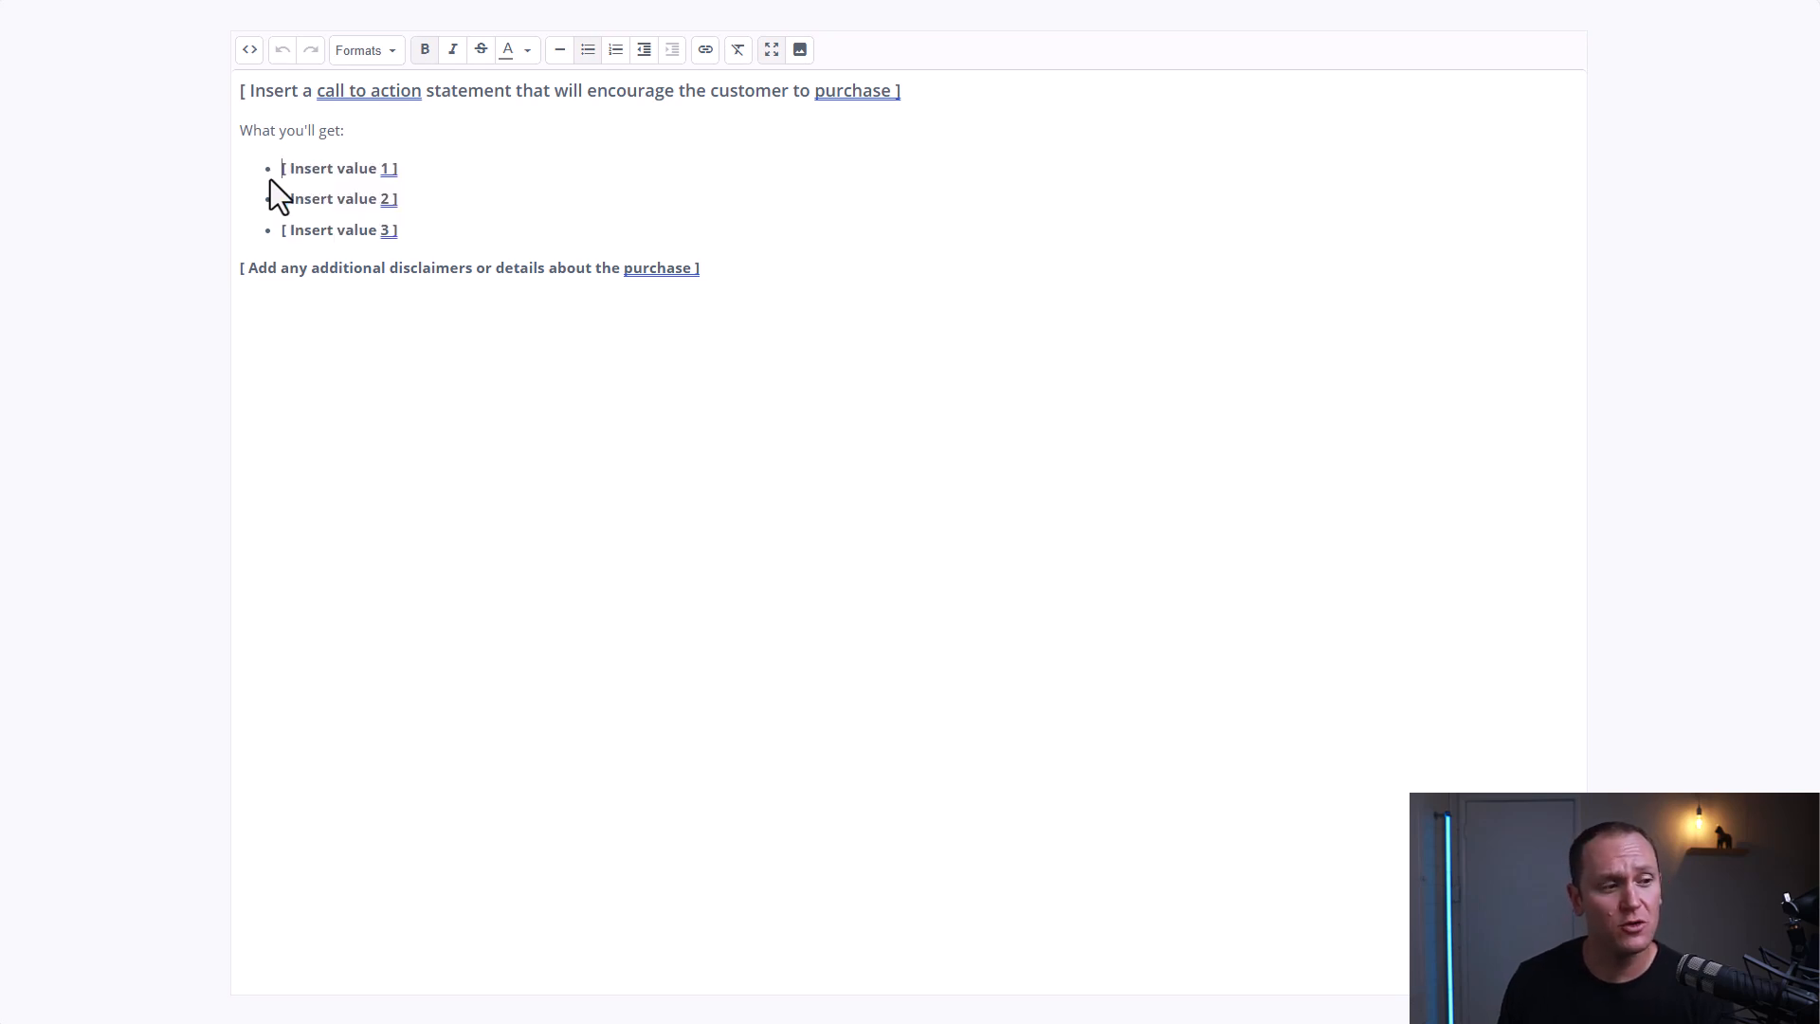
left_click_drag(238, 271, 802, 273)
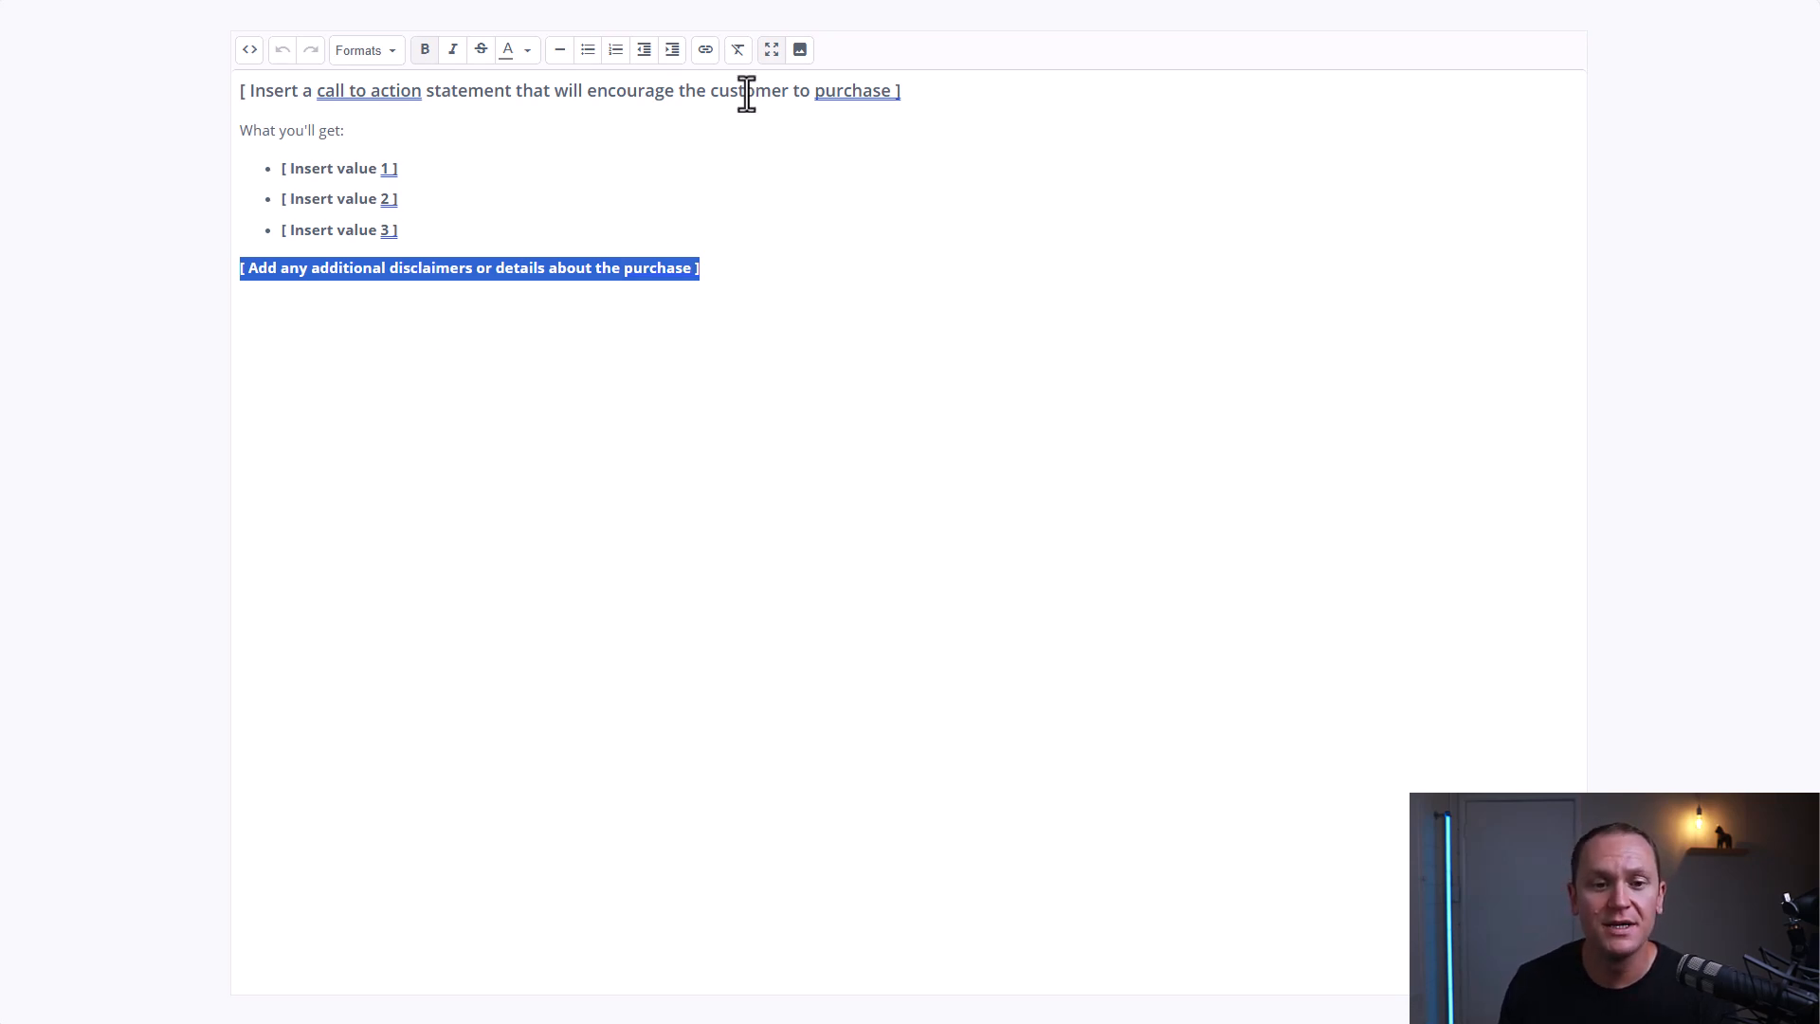
- Leave the full-screen description editor, upload a cropped crowd photo from the device as the checkout's hero image, and save the page
left_click(773, 53)
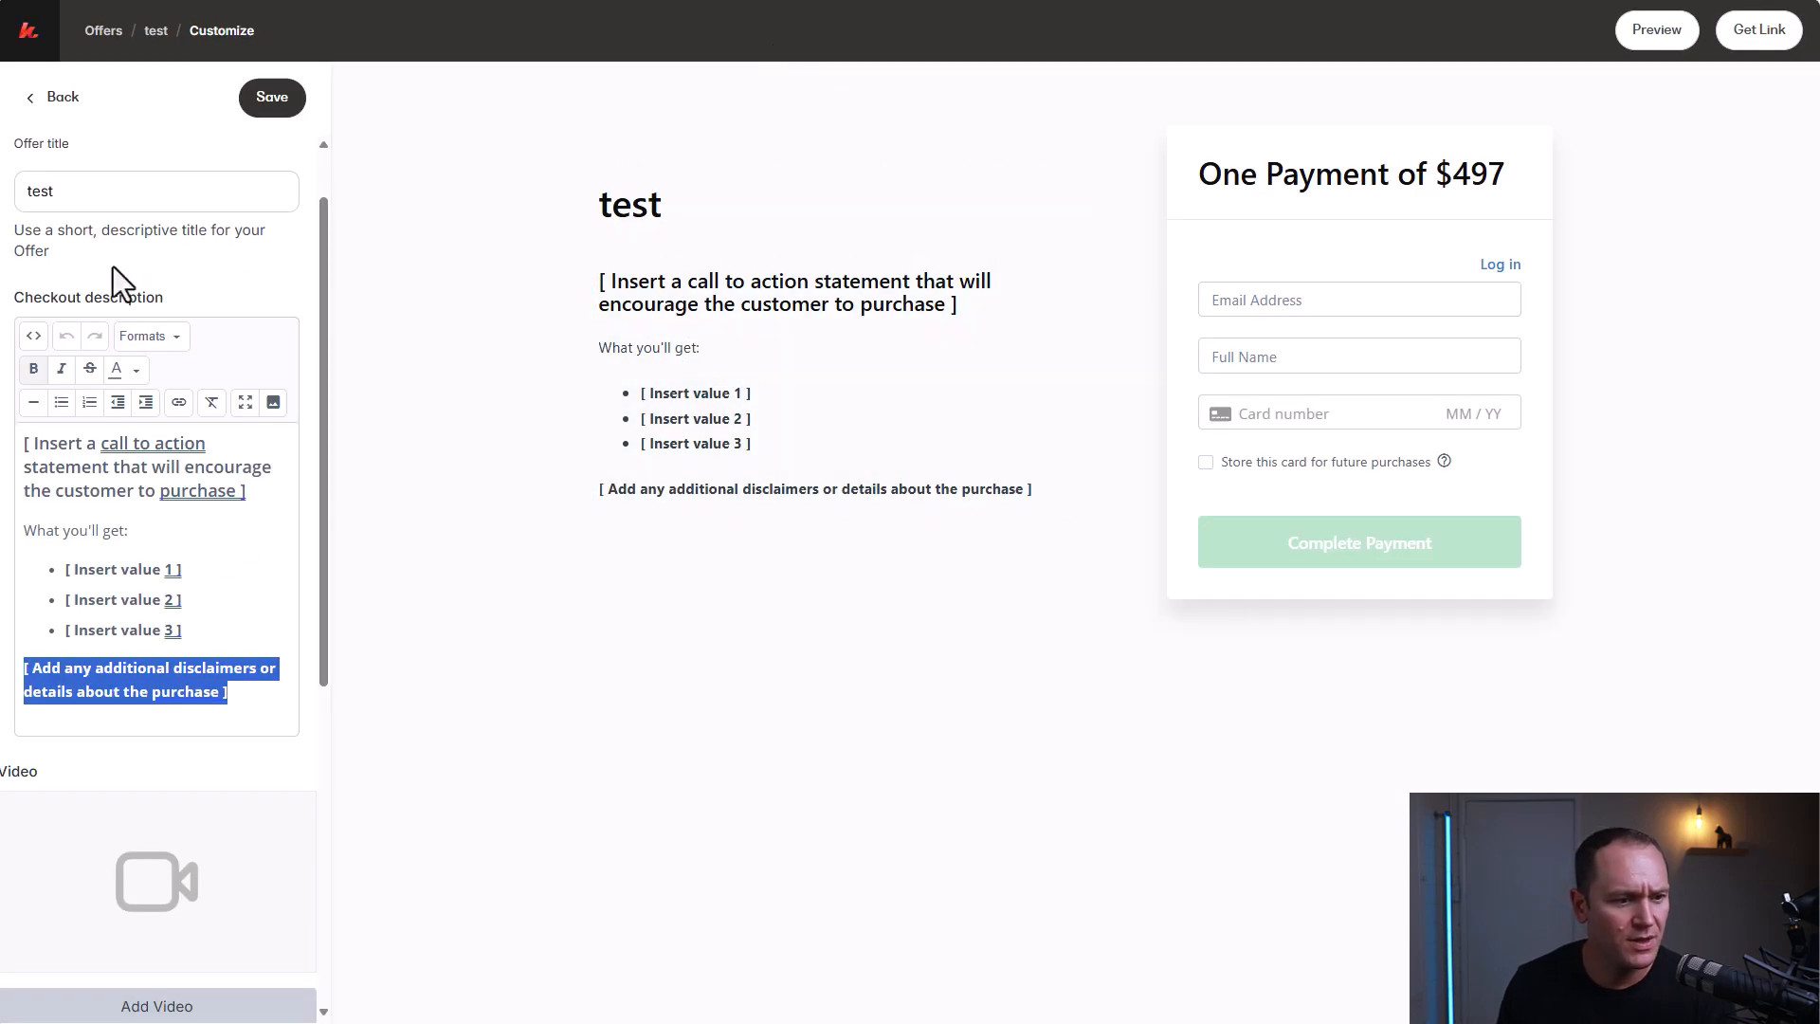
scroll(183, 480, "down", 6)
left_click_drag(94, 503, 12, 509)
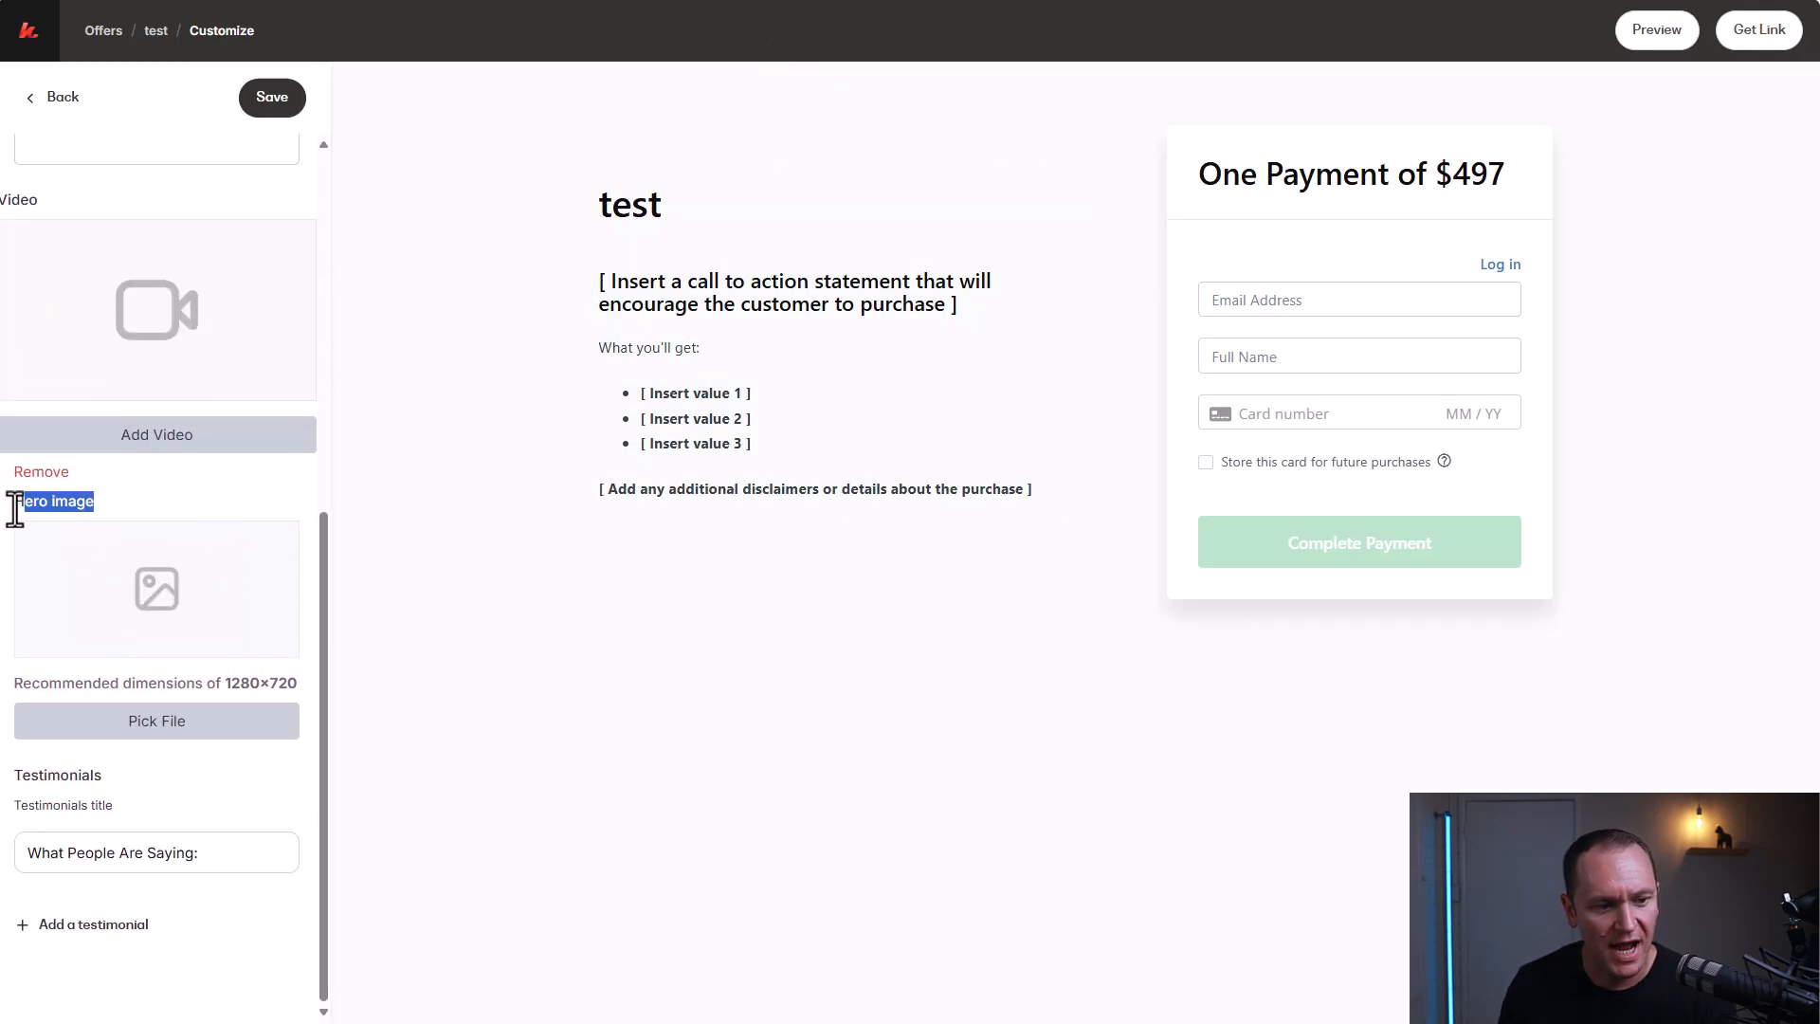
left_click(186, 517)
left_click(171, 730)
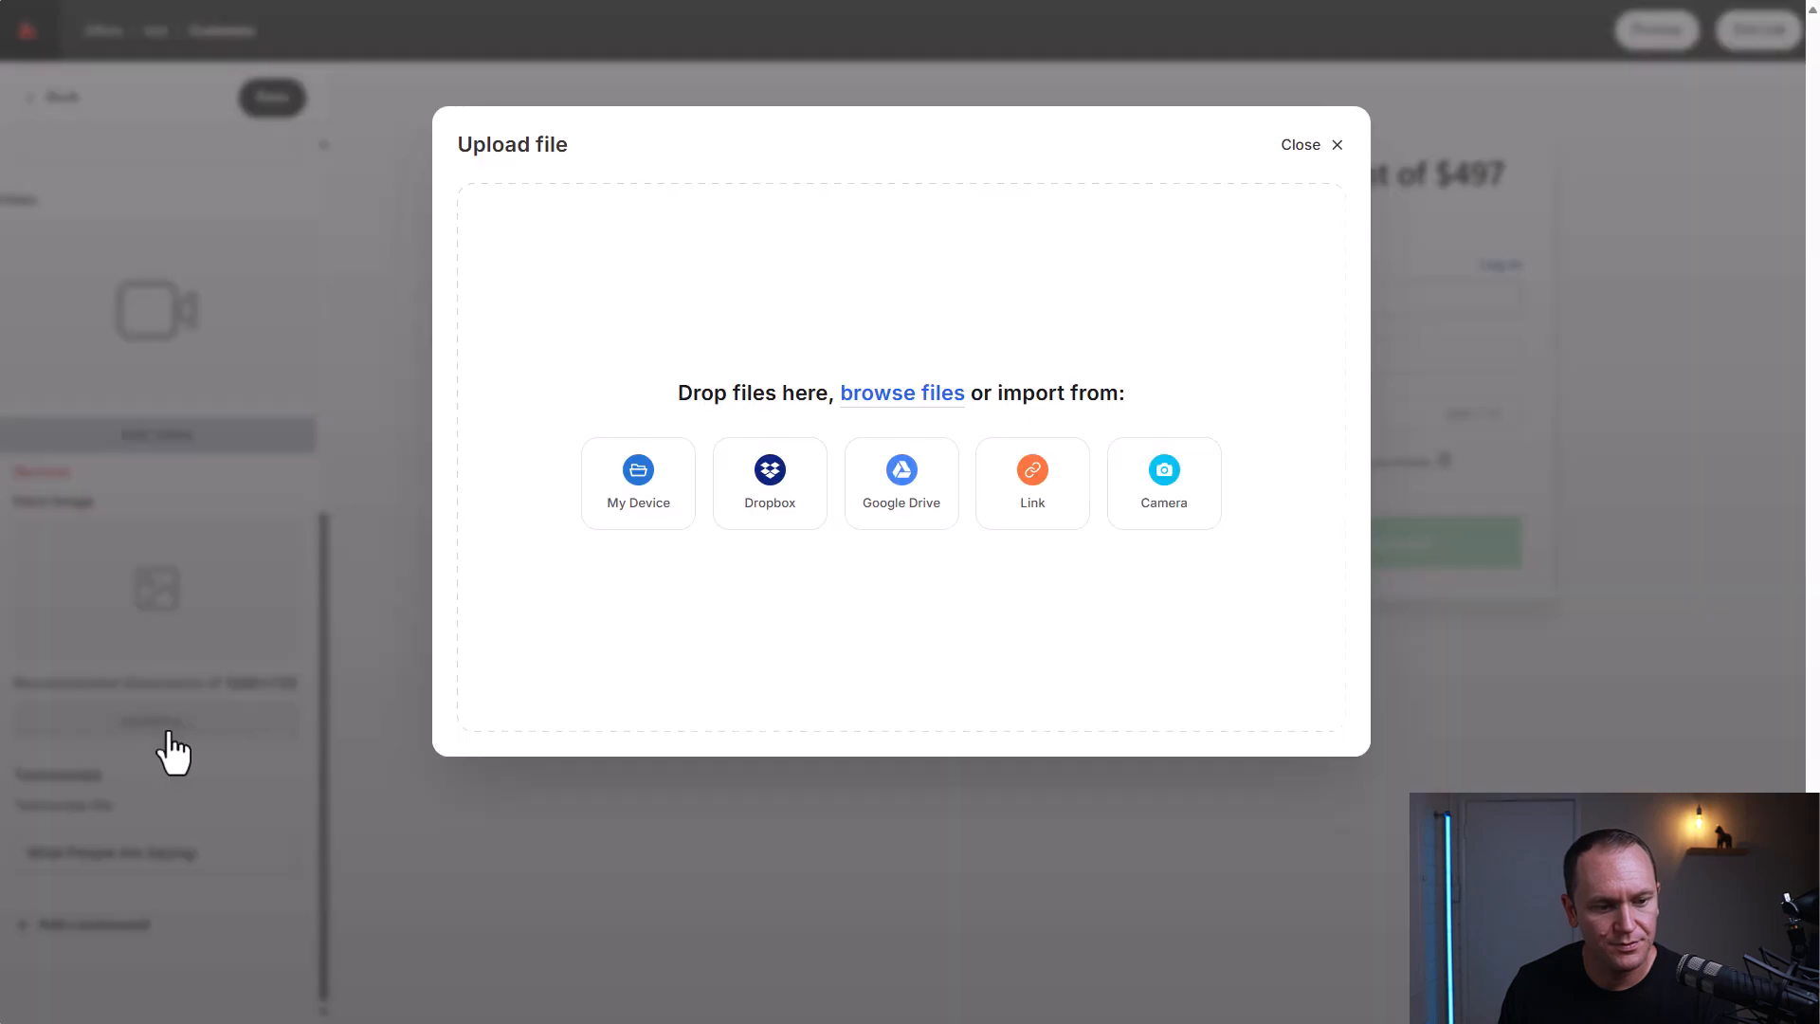
left_click(638, 512)
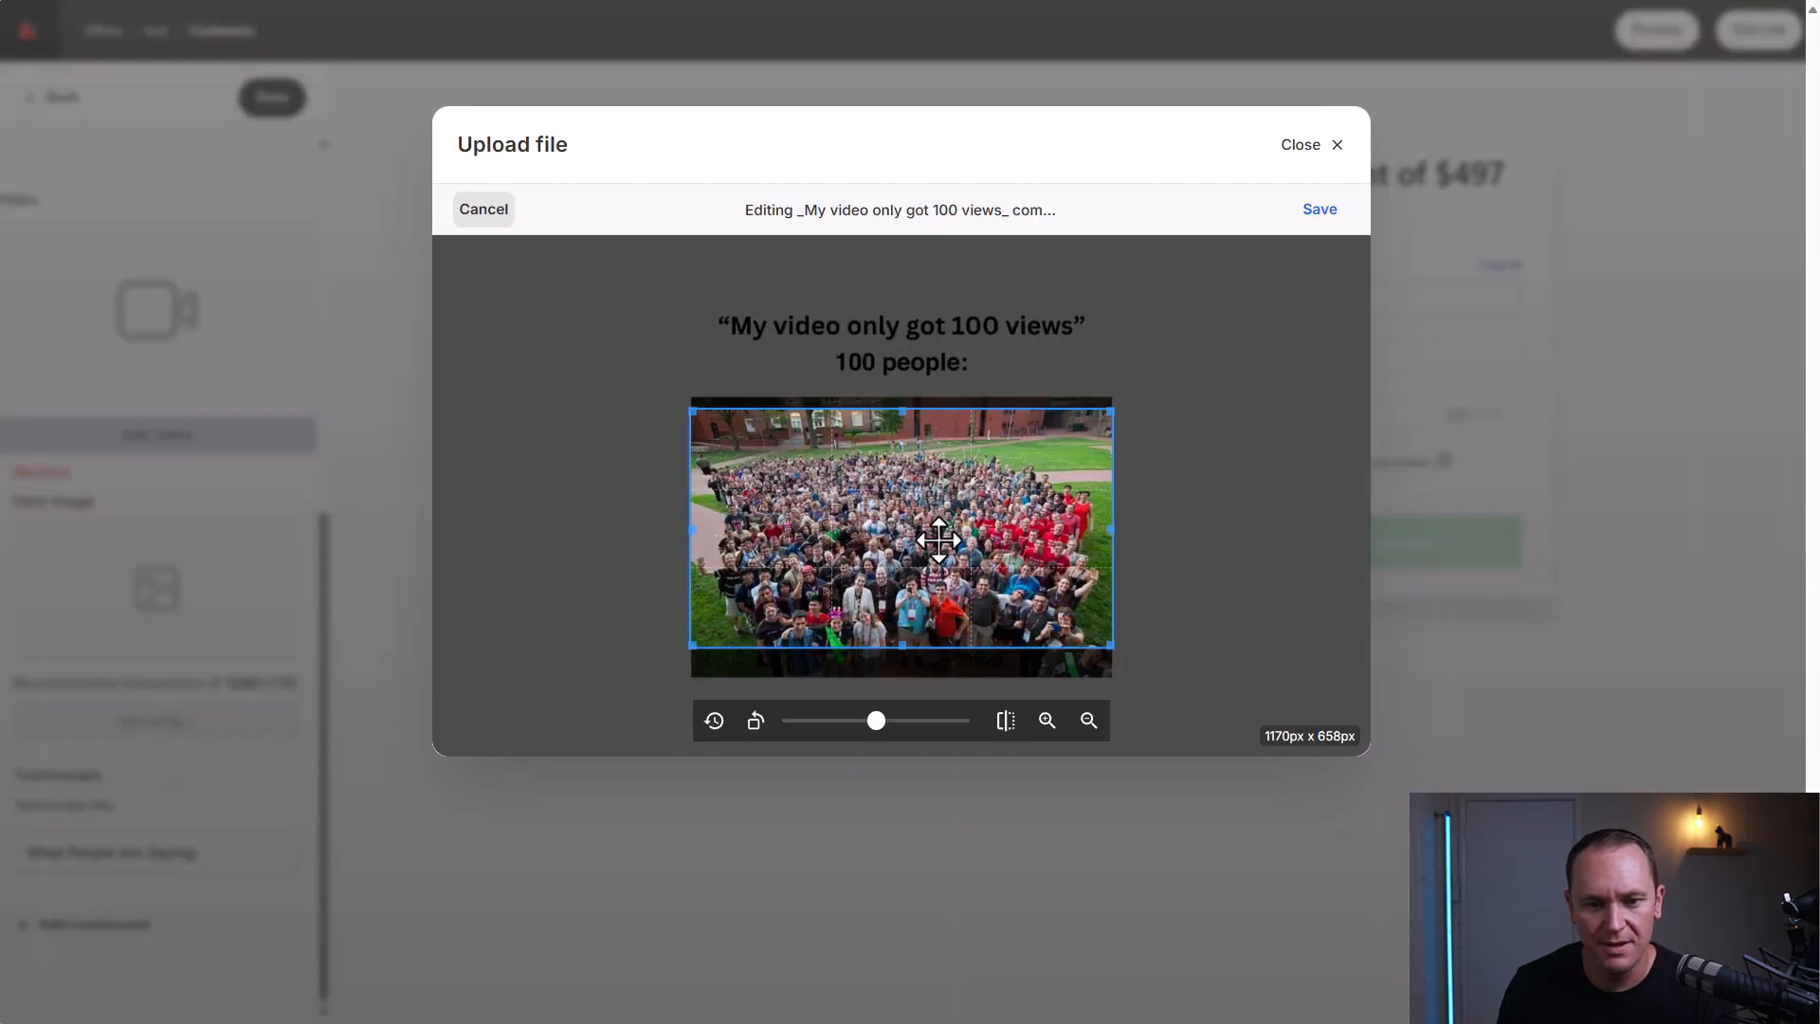
mouse_move(939, 545)
left_mouse_down()
mouse_move(941, 567)
mouse_move(928, 453)
mouse_move(957, 518)
left_mouse_up()
left_click(1320, 211)
left_click(553, 717)
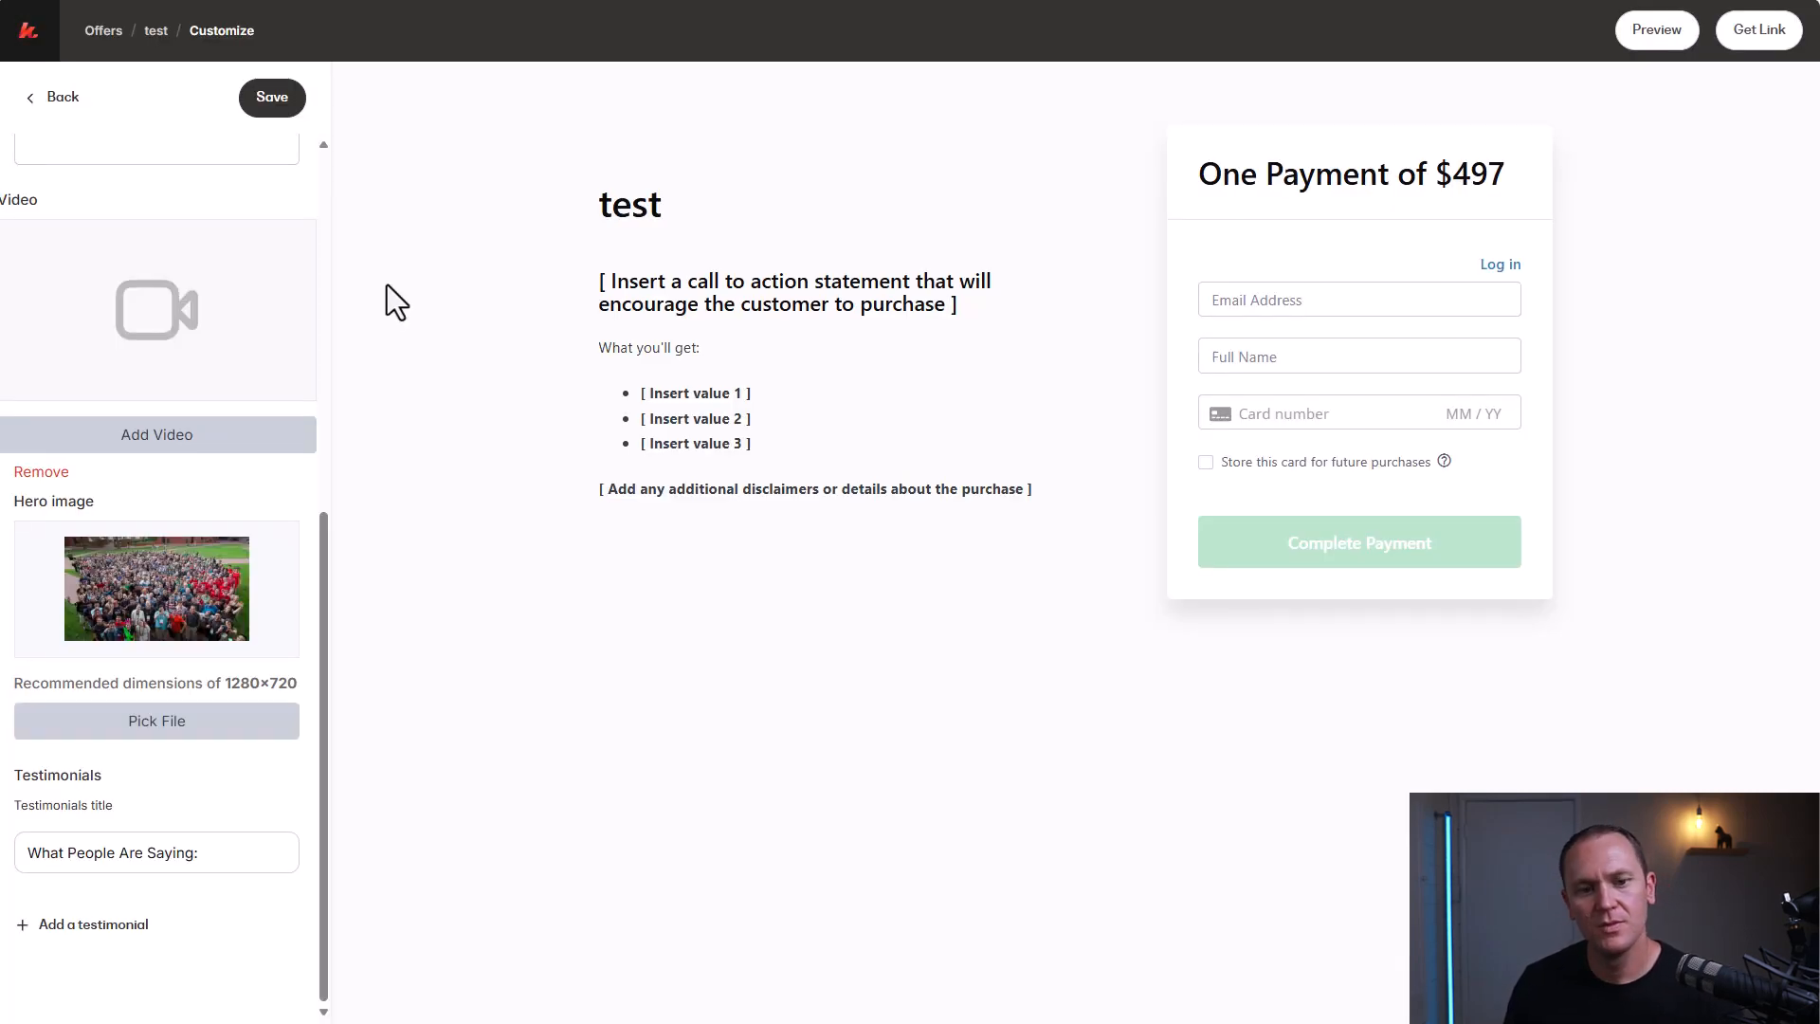
left_click(253, 97)
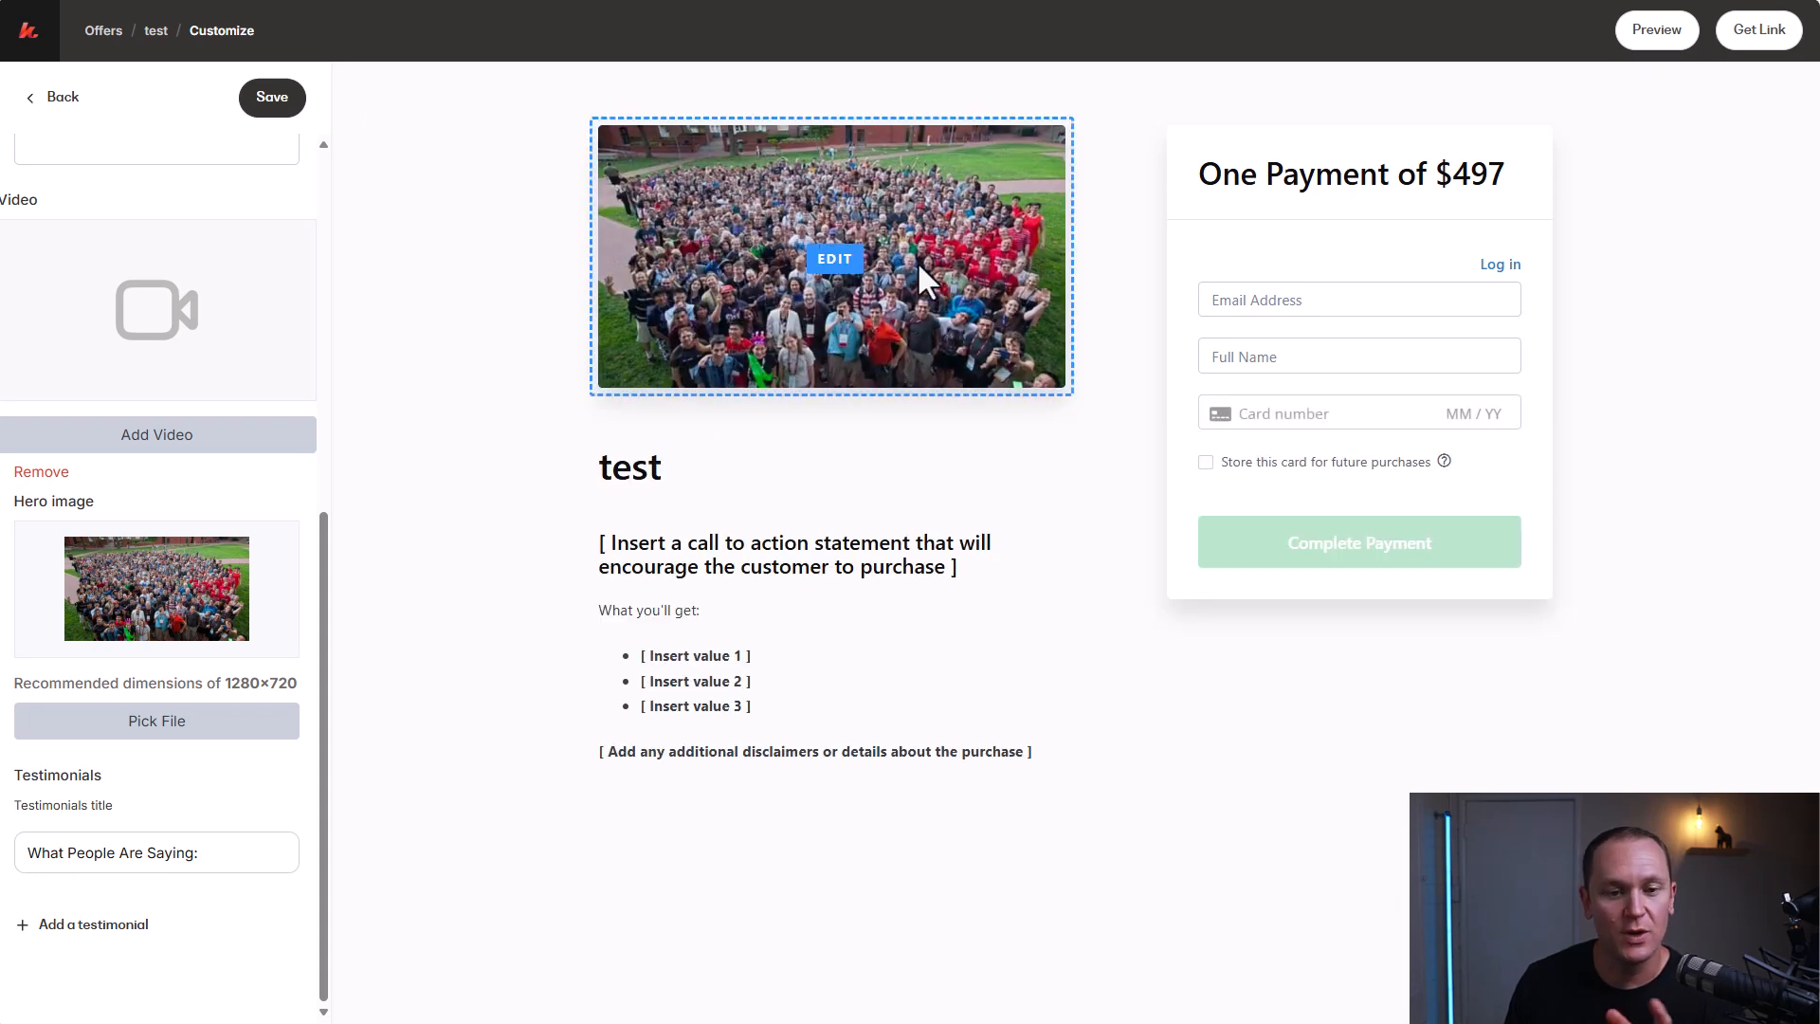
left_click_drag(94, 501, 13, 501)
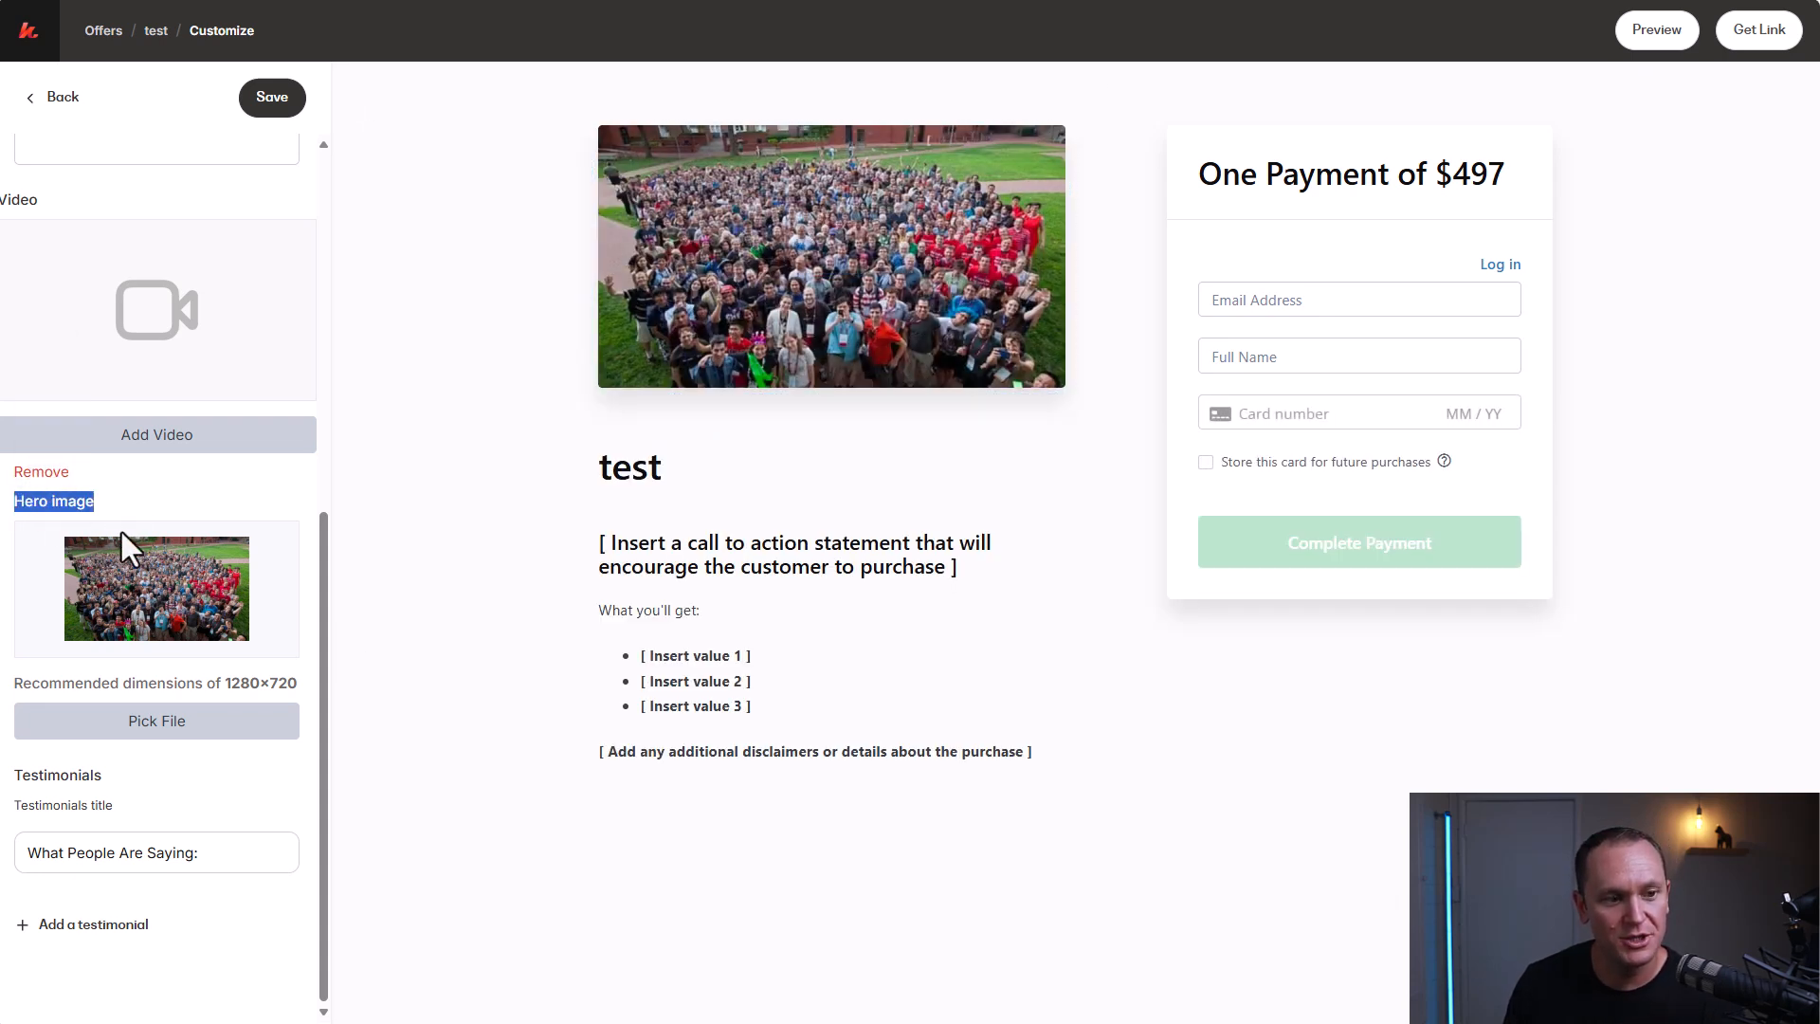
scroll(121, 532, "up", 7)
left_click(726, 589)
scroll(151, 398, "down", 7)
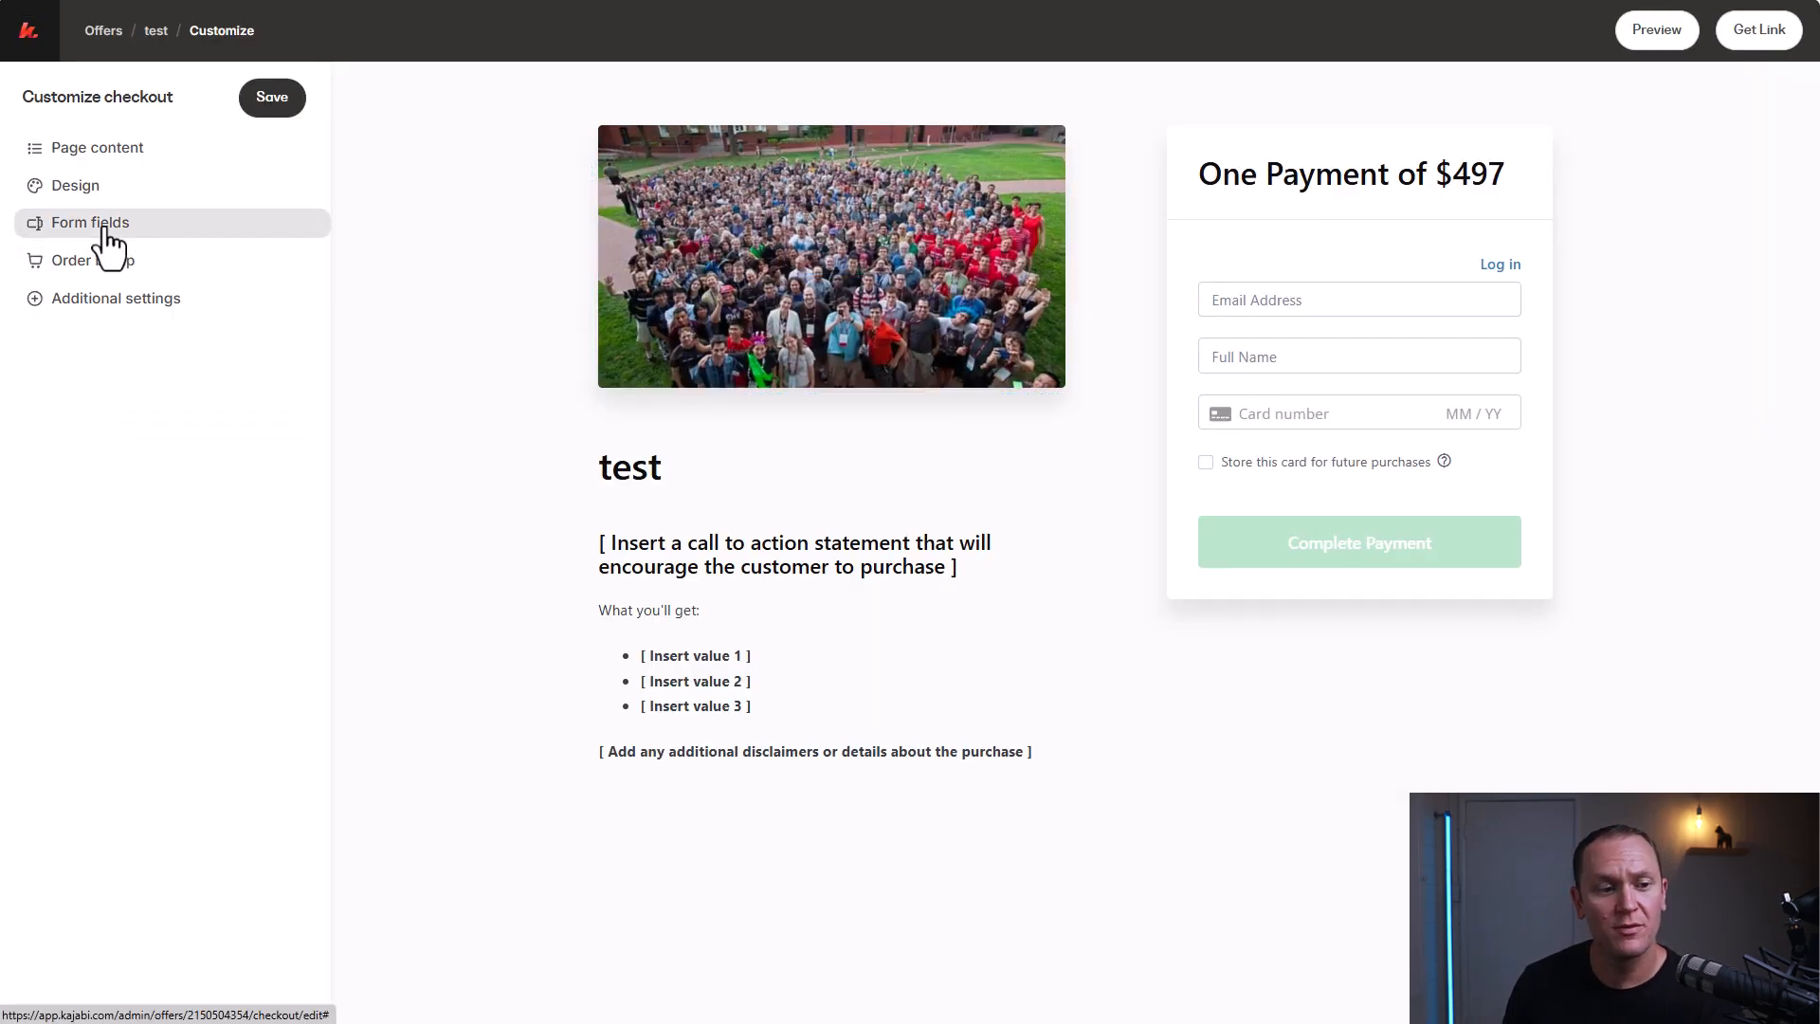
- Try collecting the customer's address on the checkout form and save, turn address collection off again, and save the form fields
left_click(106, 235)
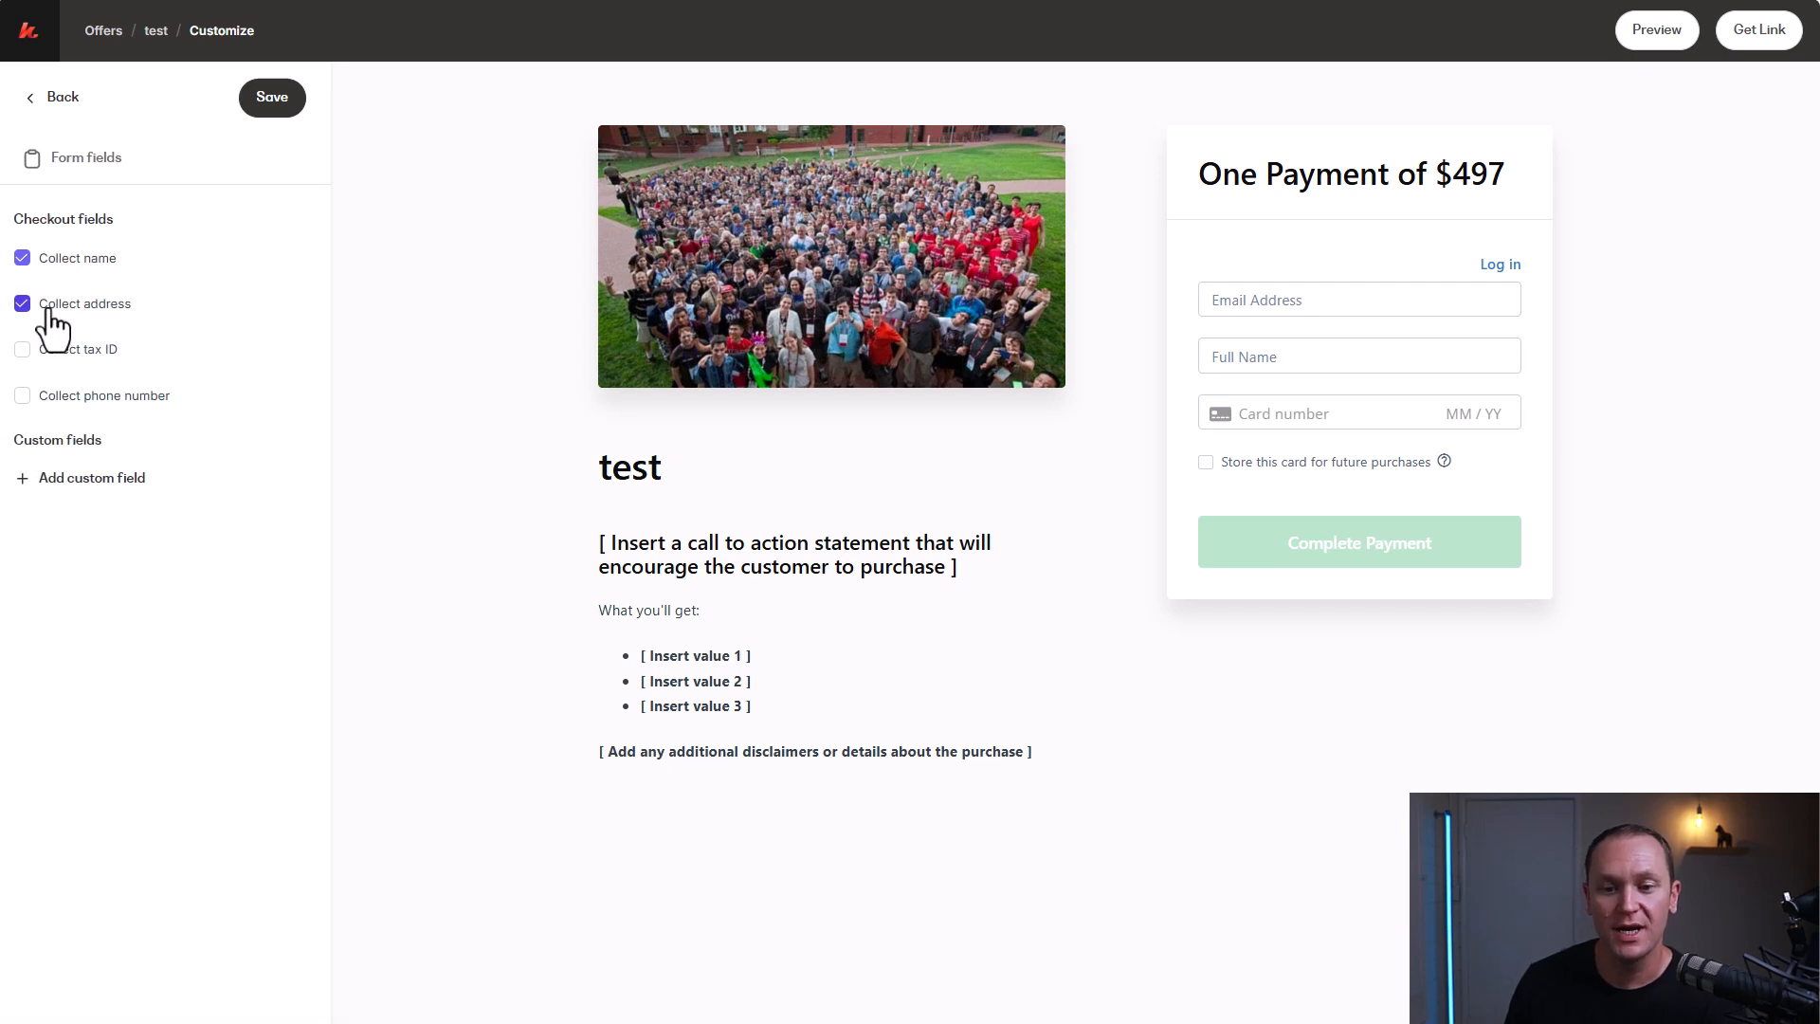
left_click(284, 104)
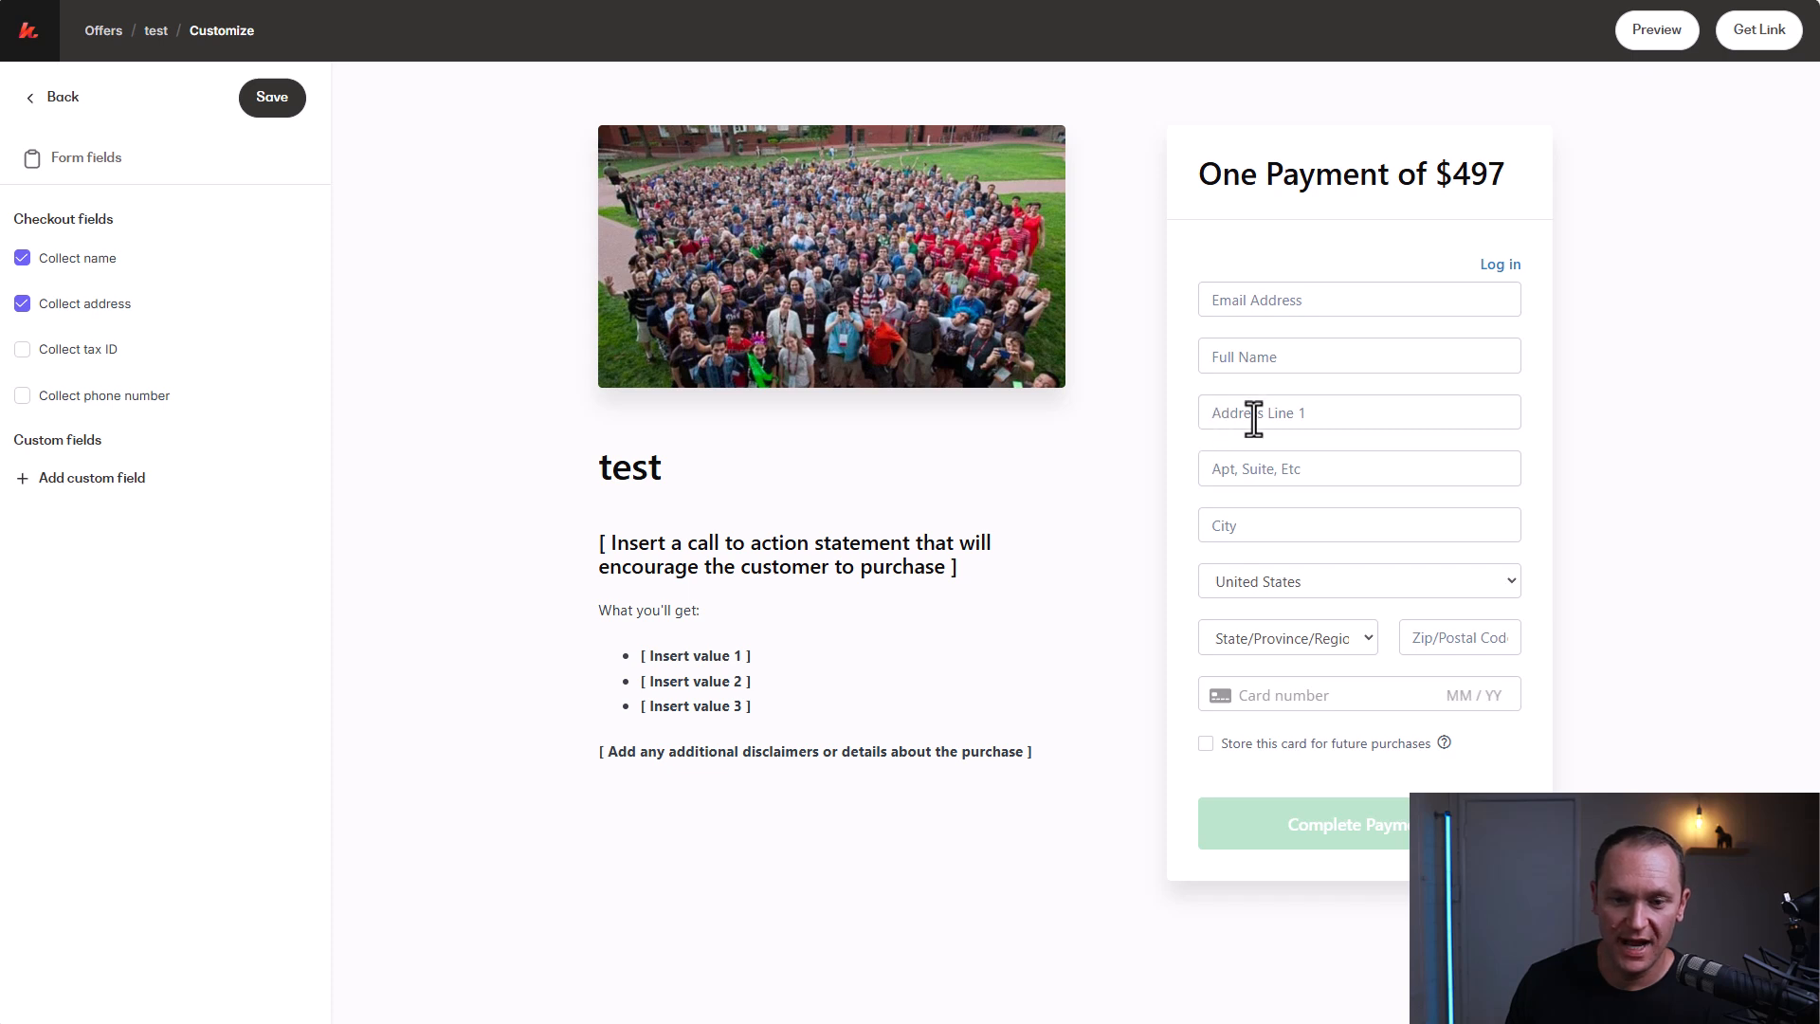
left_click(100, 306)
left_click(284, 99)
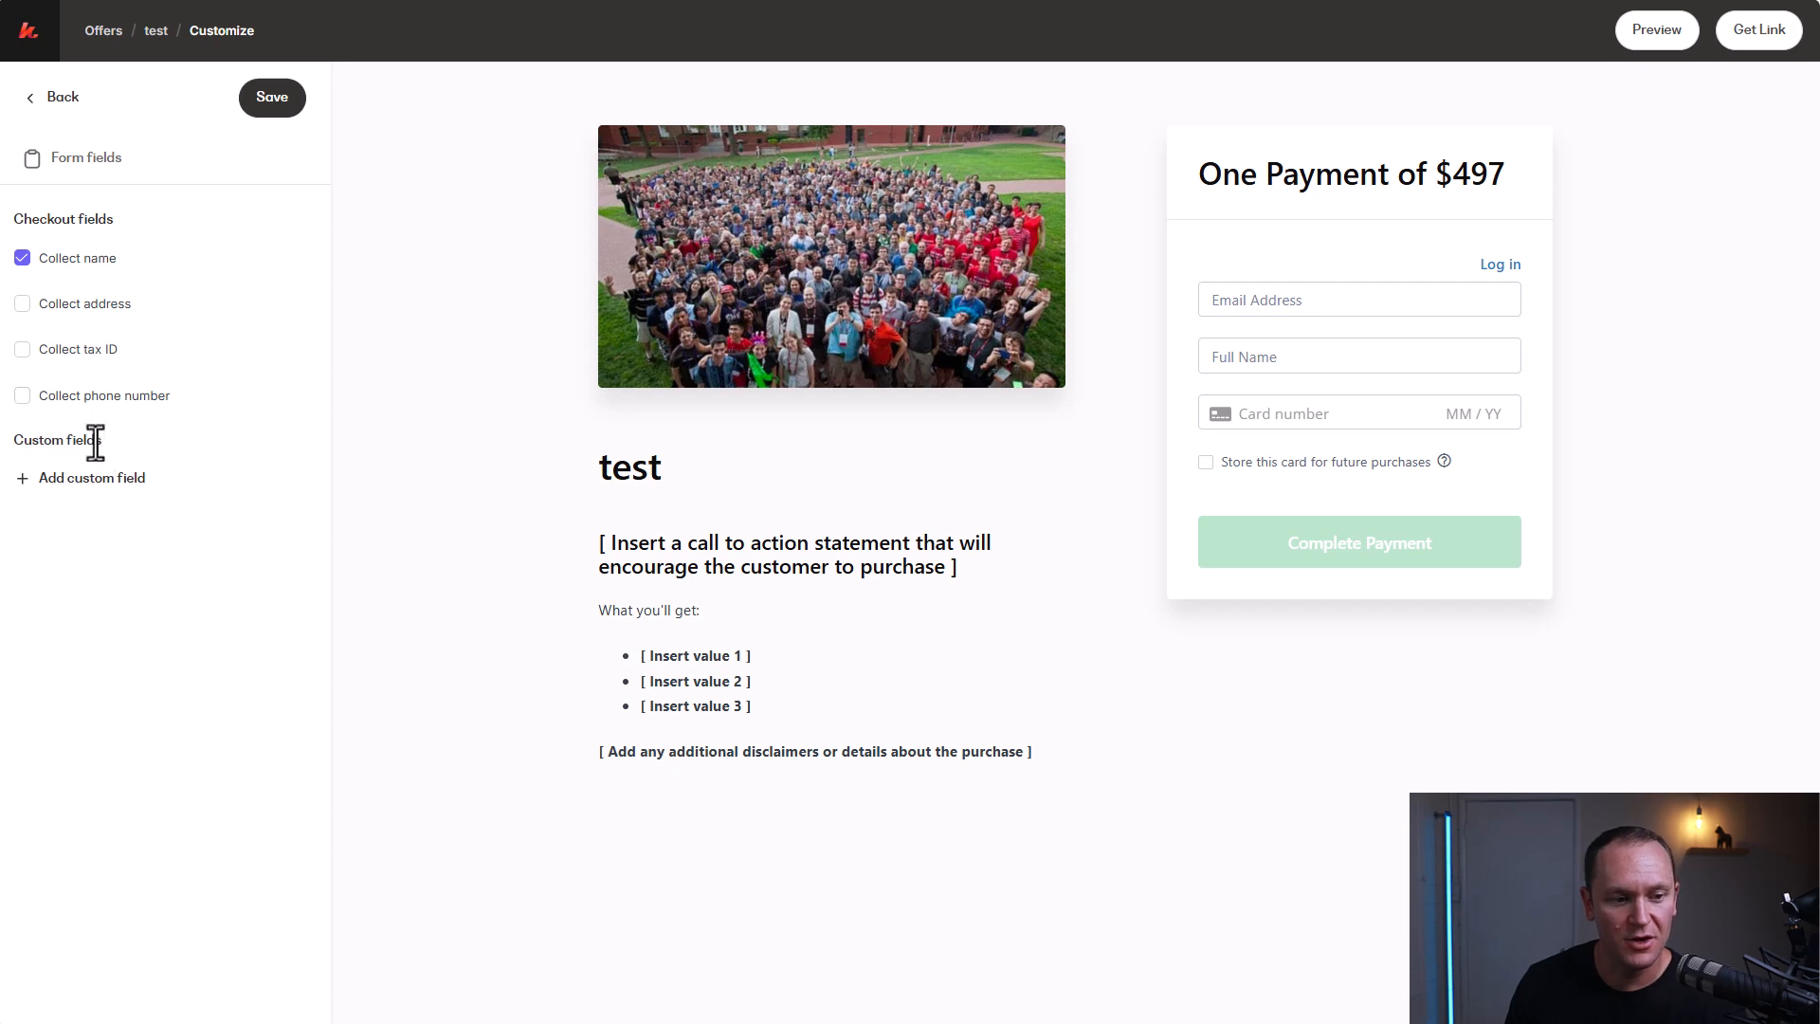
left_click(55, 101)
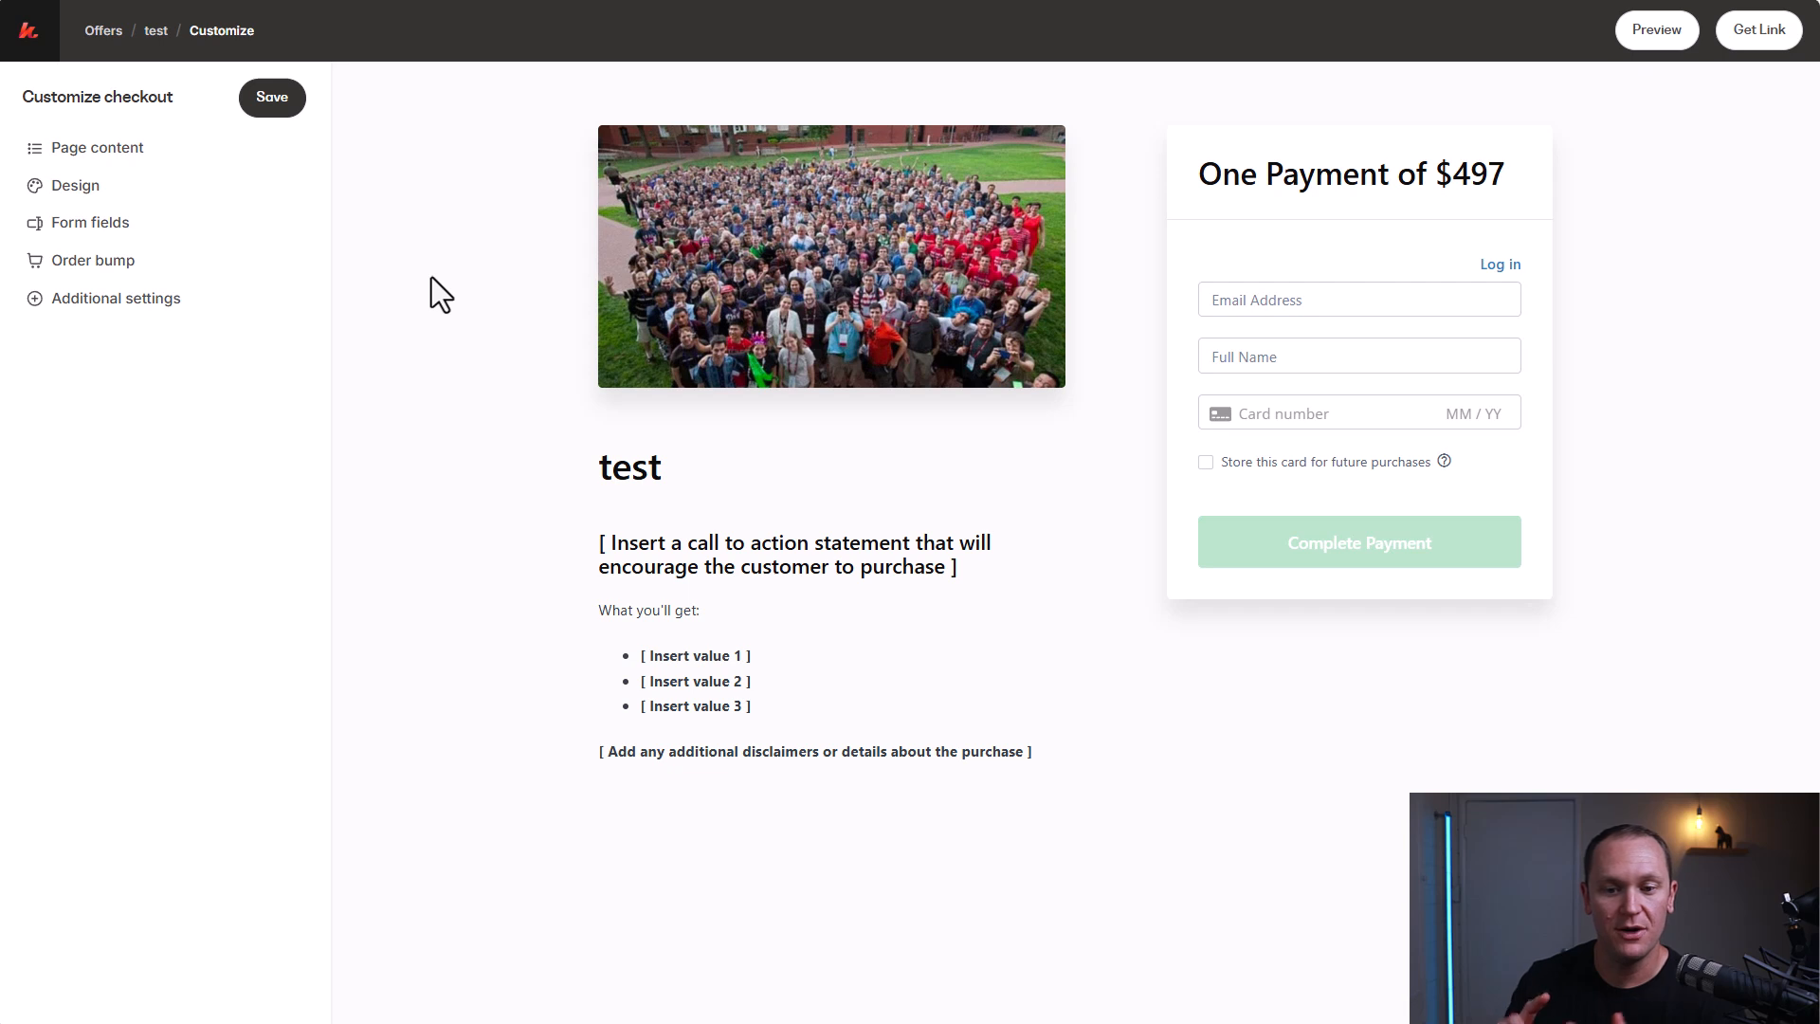
- Select the 1-1 Coaching ($10k) - PP offer as the test checkout's order bump and compare the setup with the Effortless Income upsell page
left_click(134, 283)
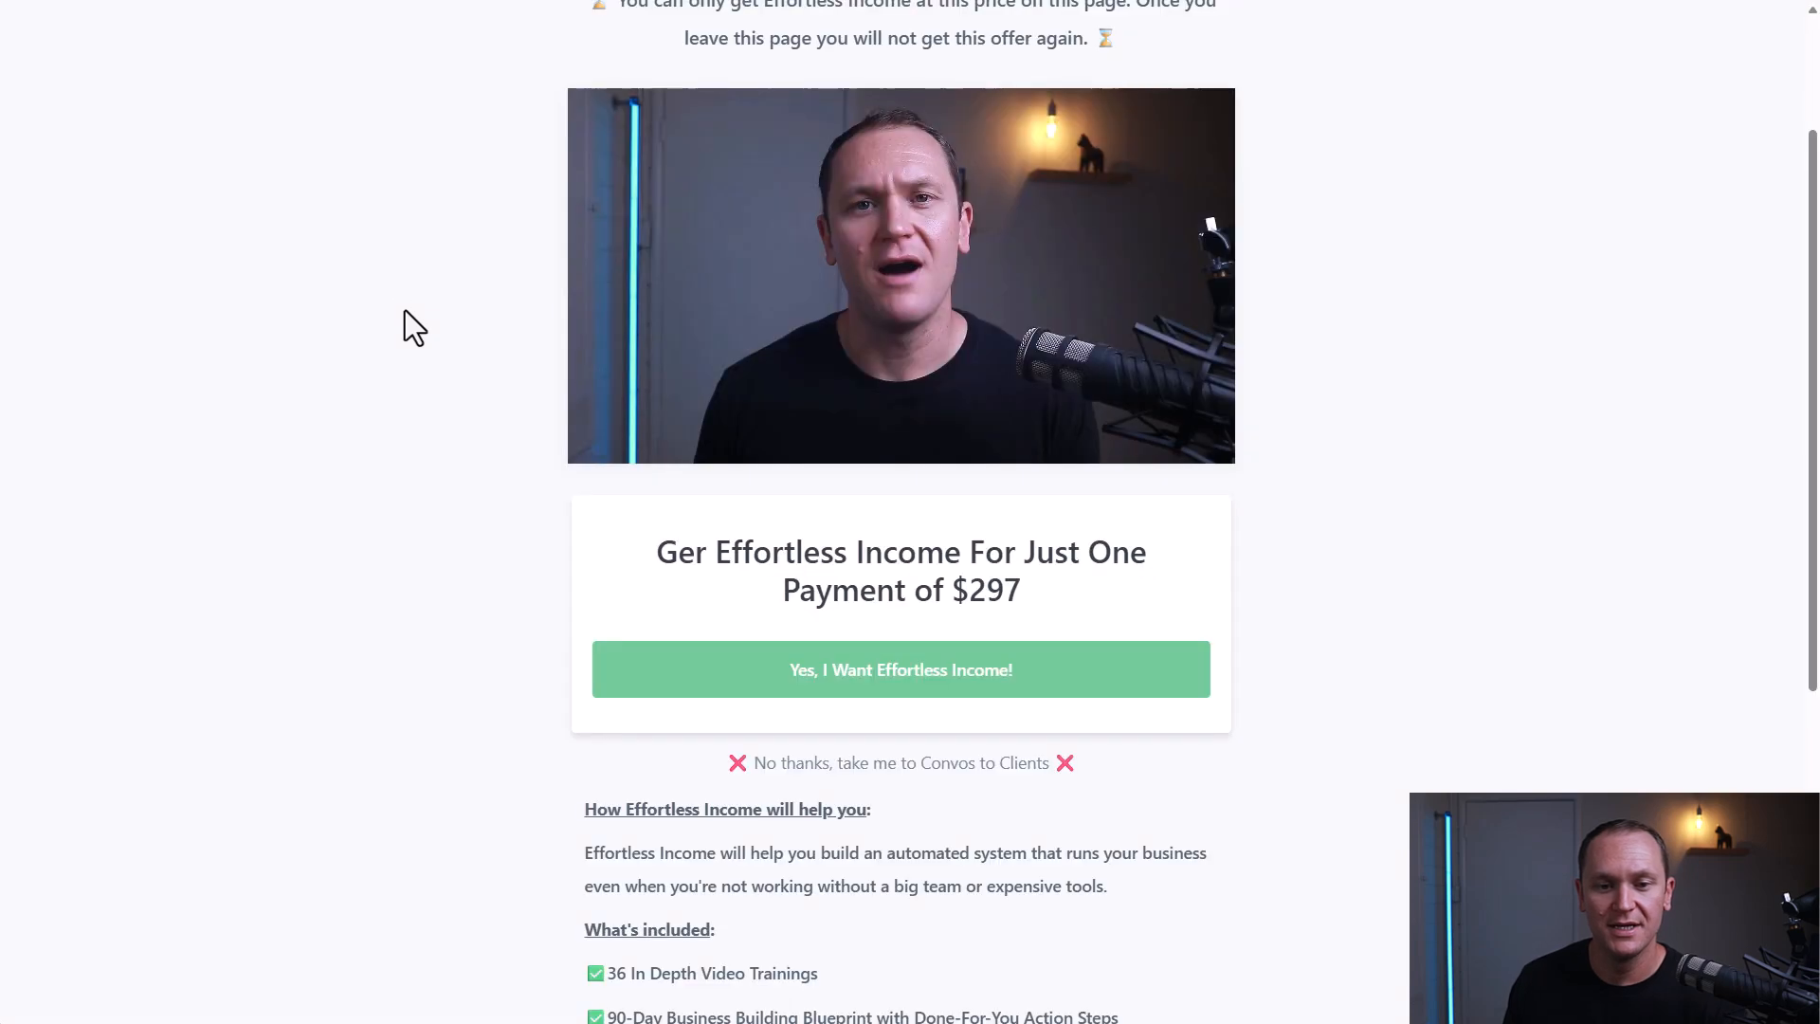
scroll(992, 498, "up", 2)
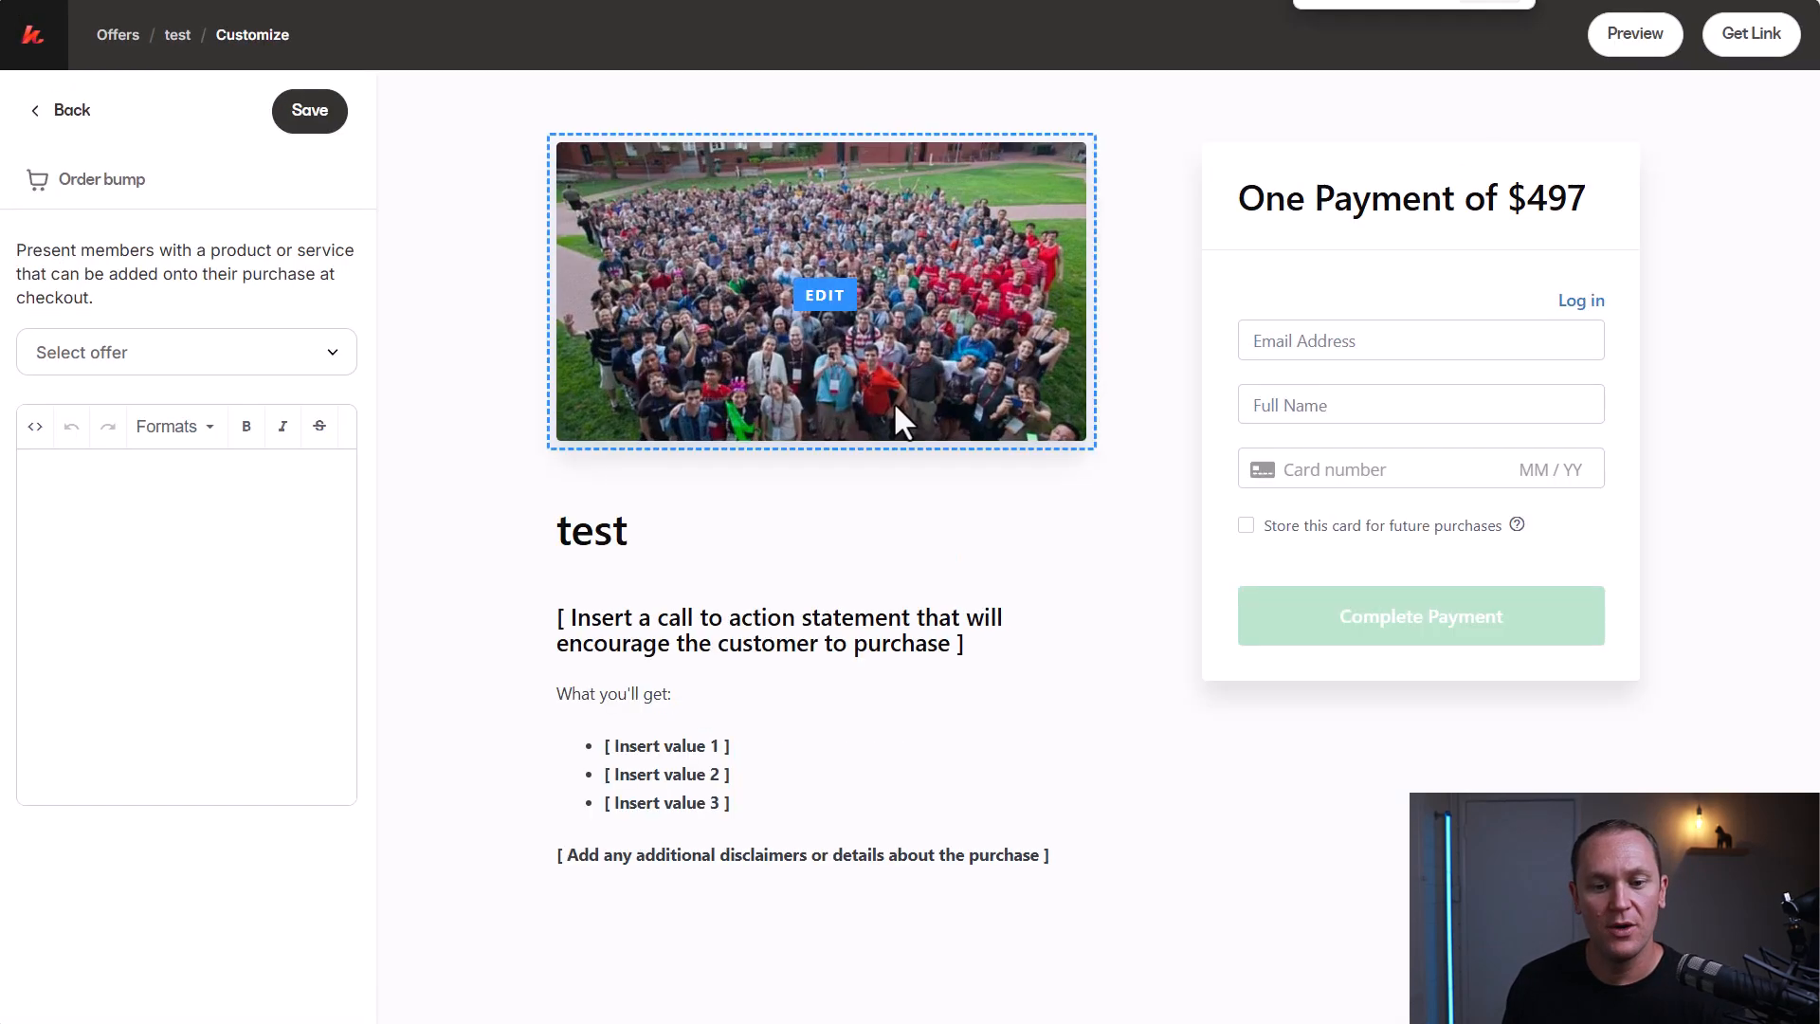
left_click(254, 358)
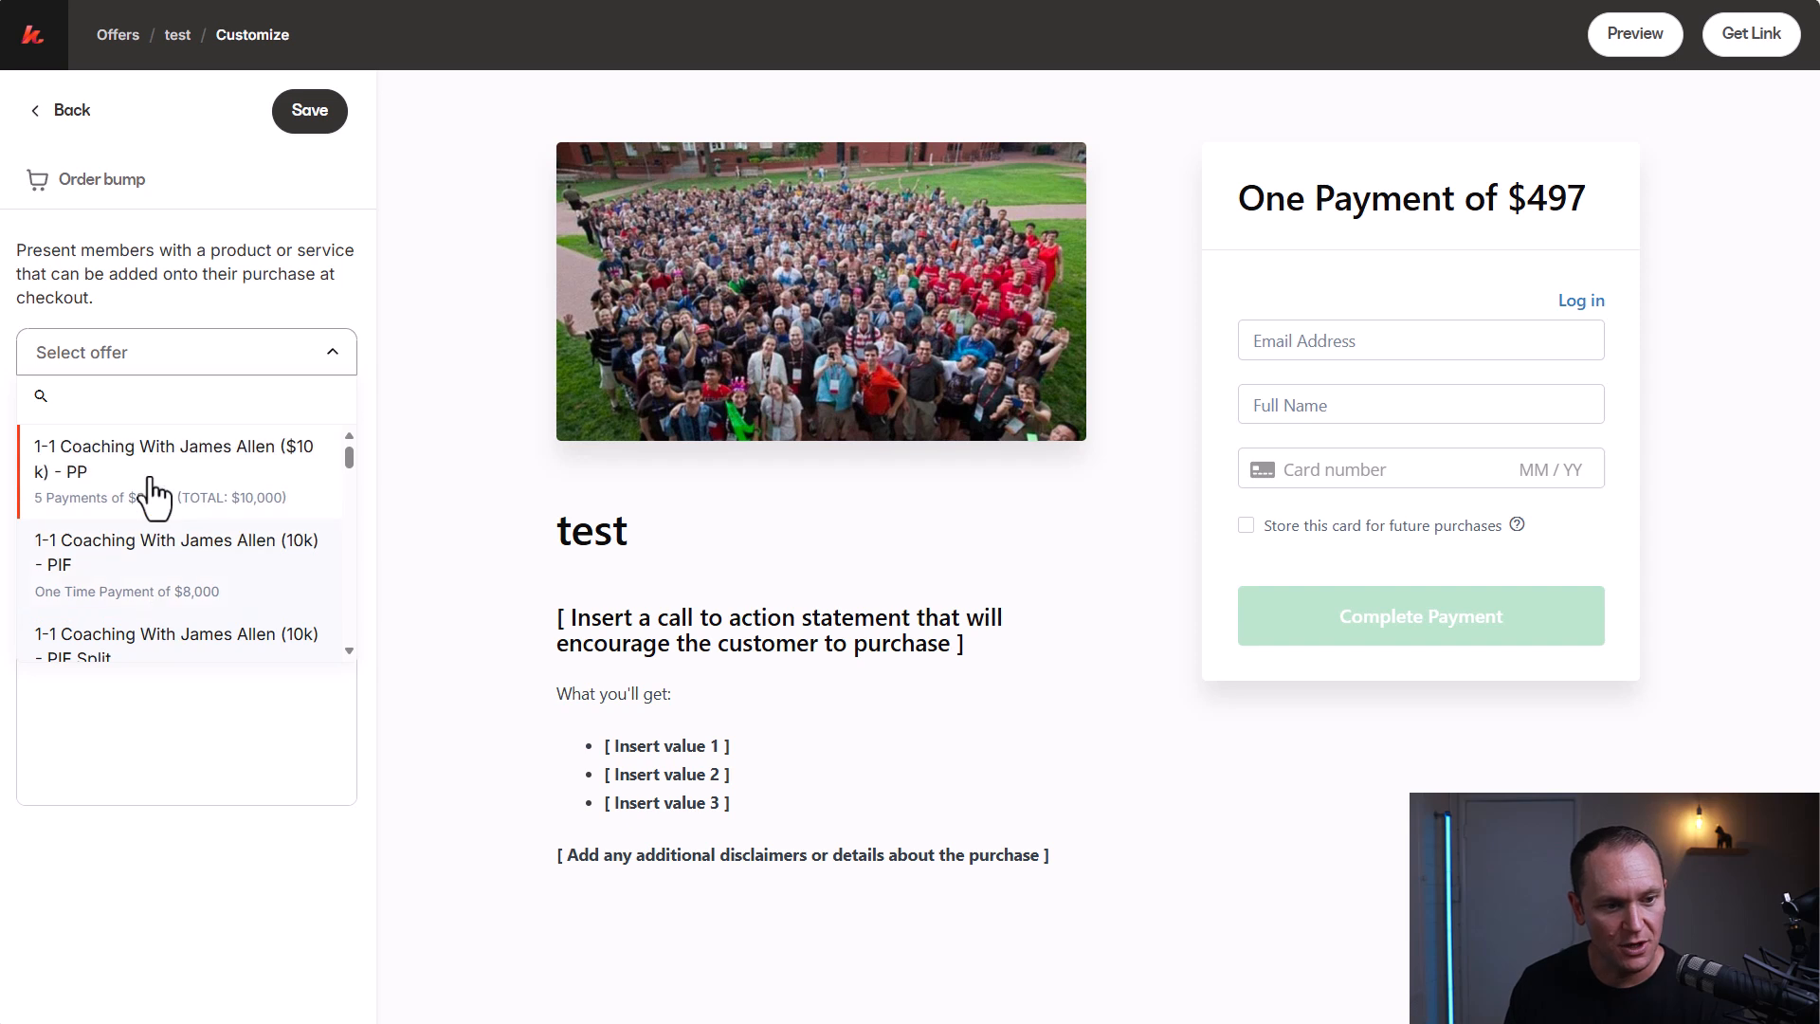
left_click(147, 497)
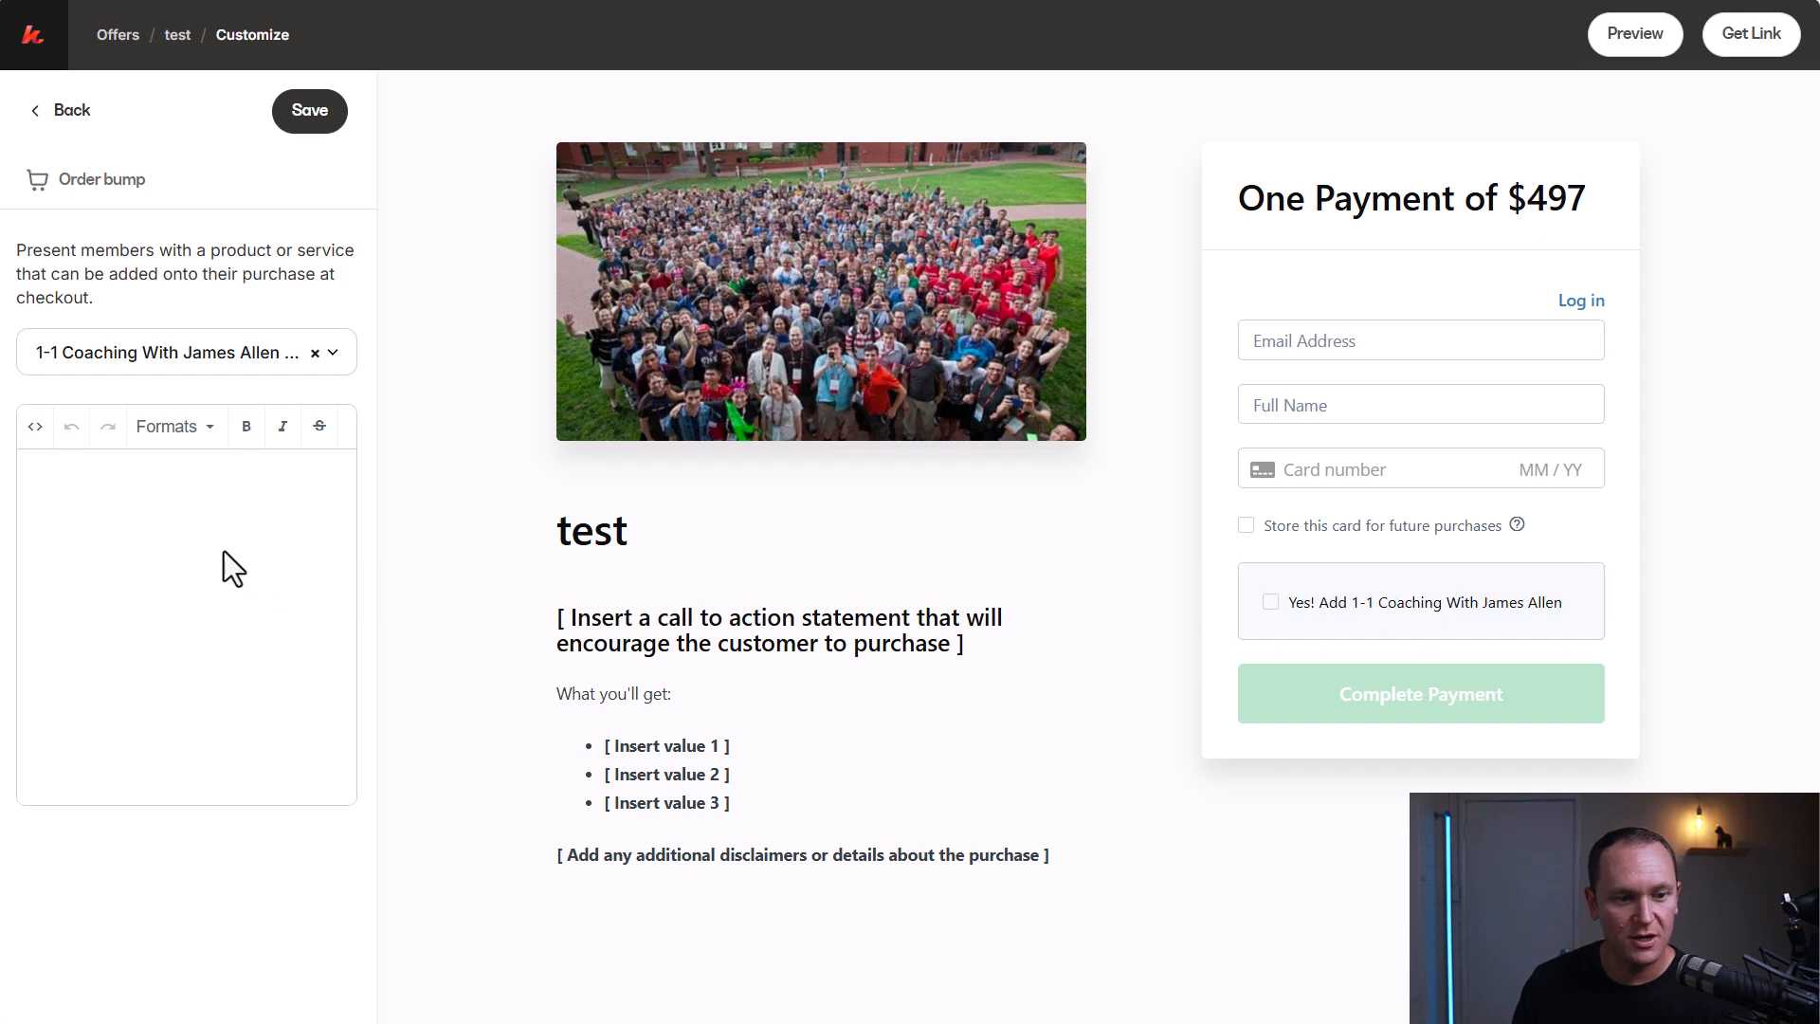
left_click(74, 476)
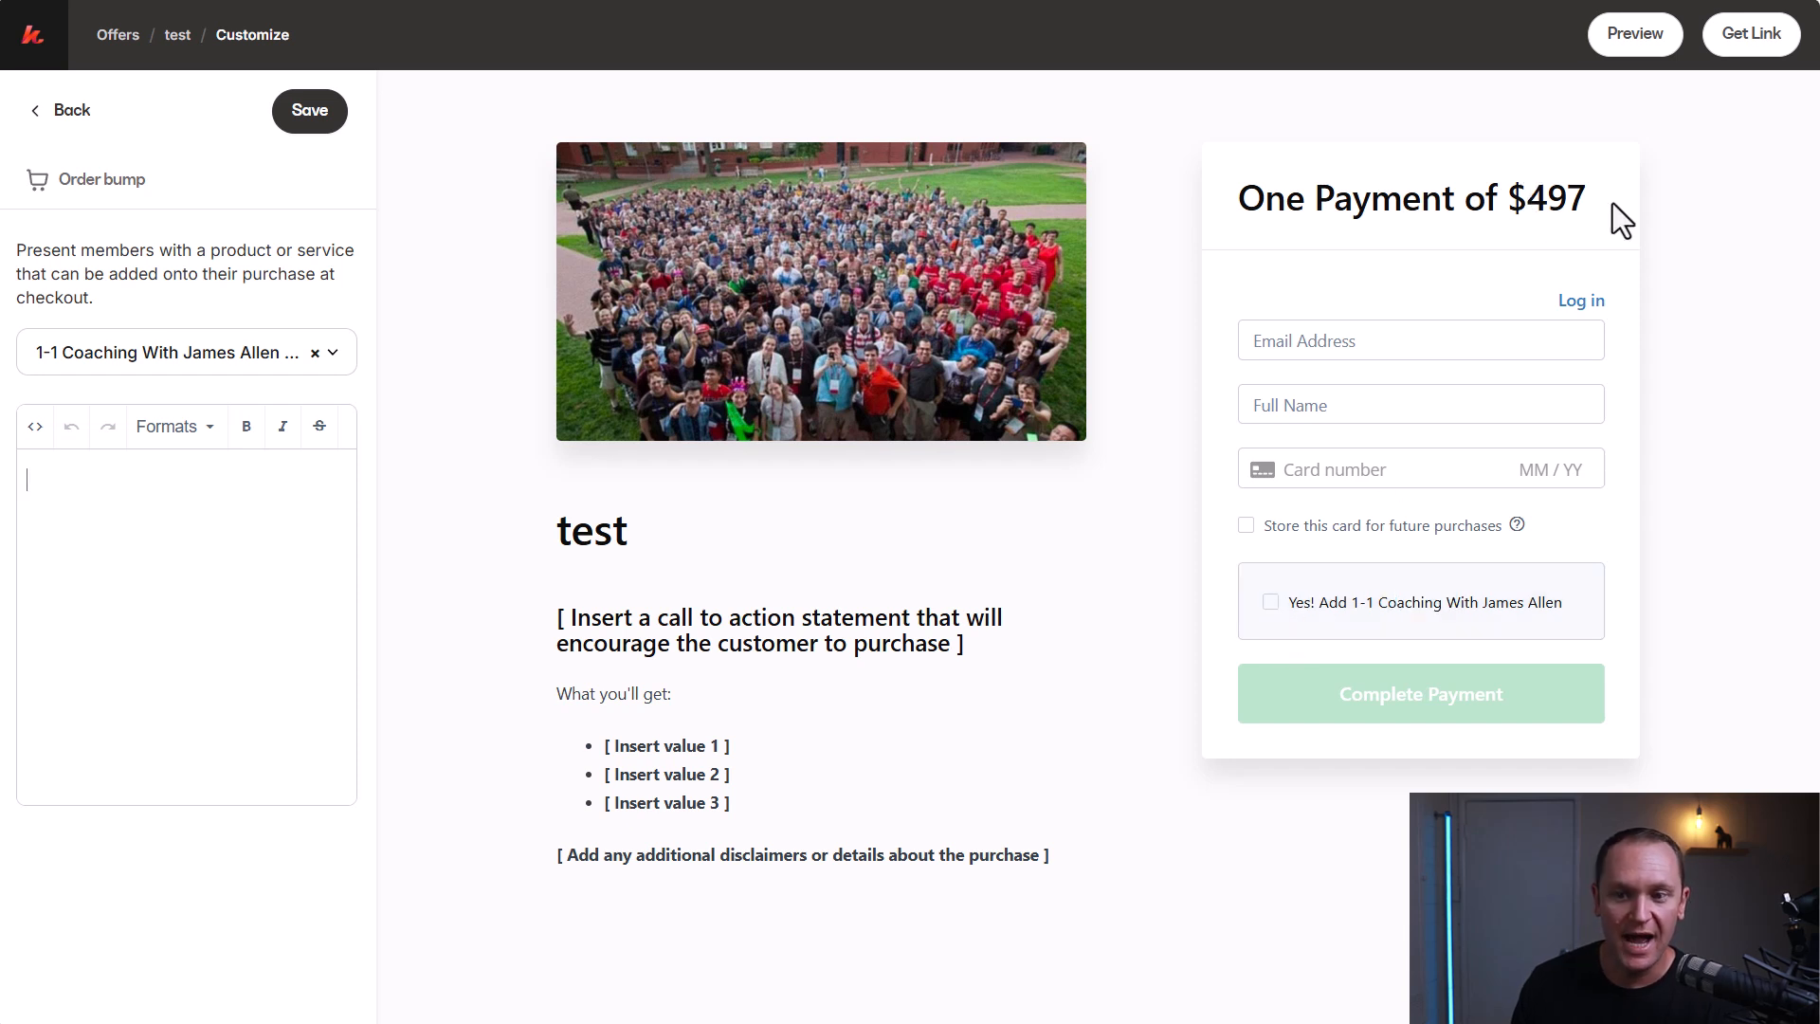
left_click_drag(1610, 203, 1242, 202)
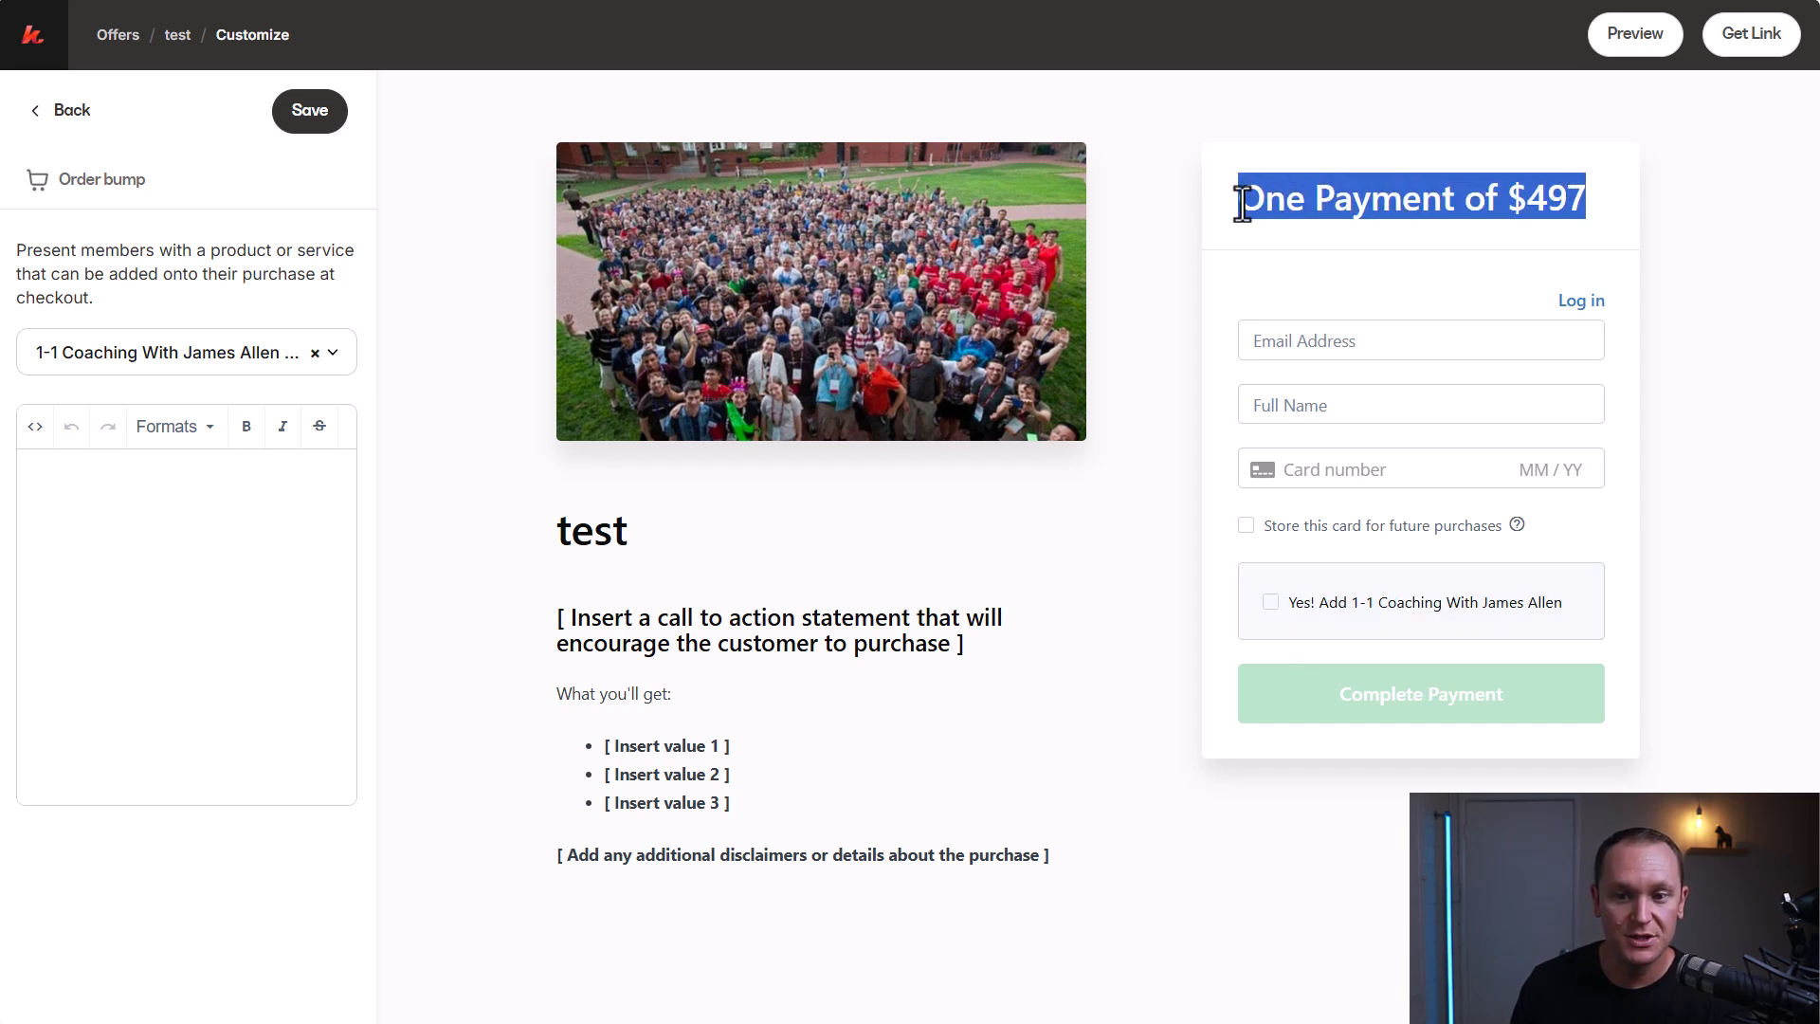
left_click(457, 298)
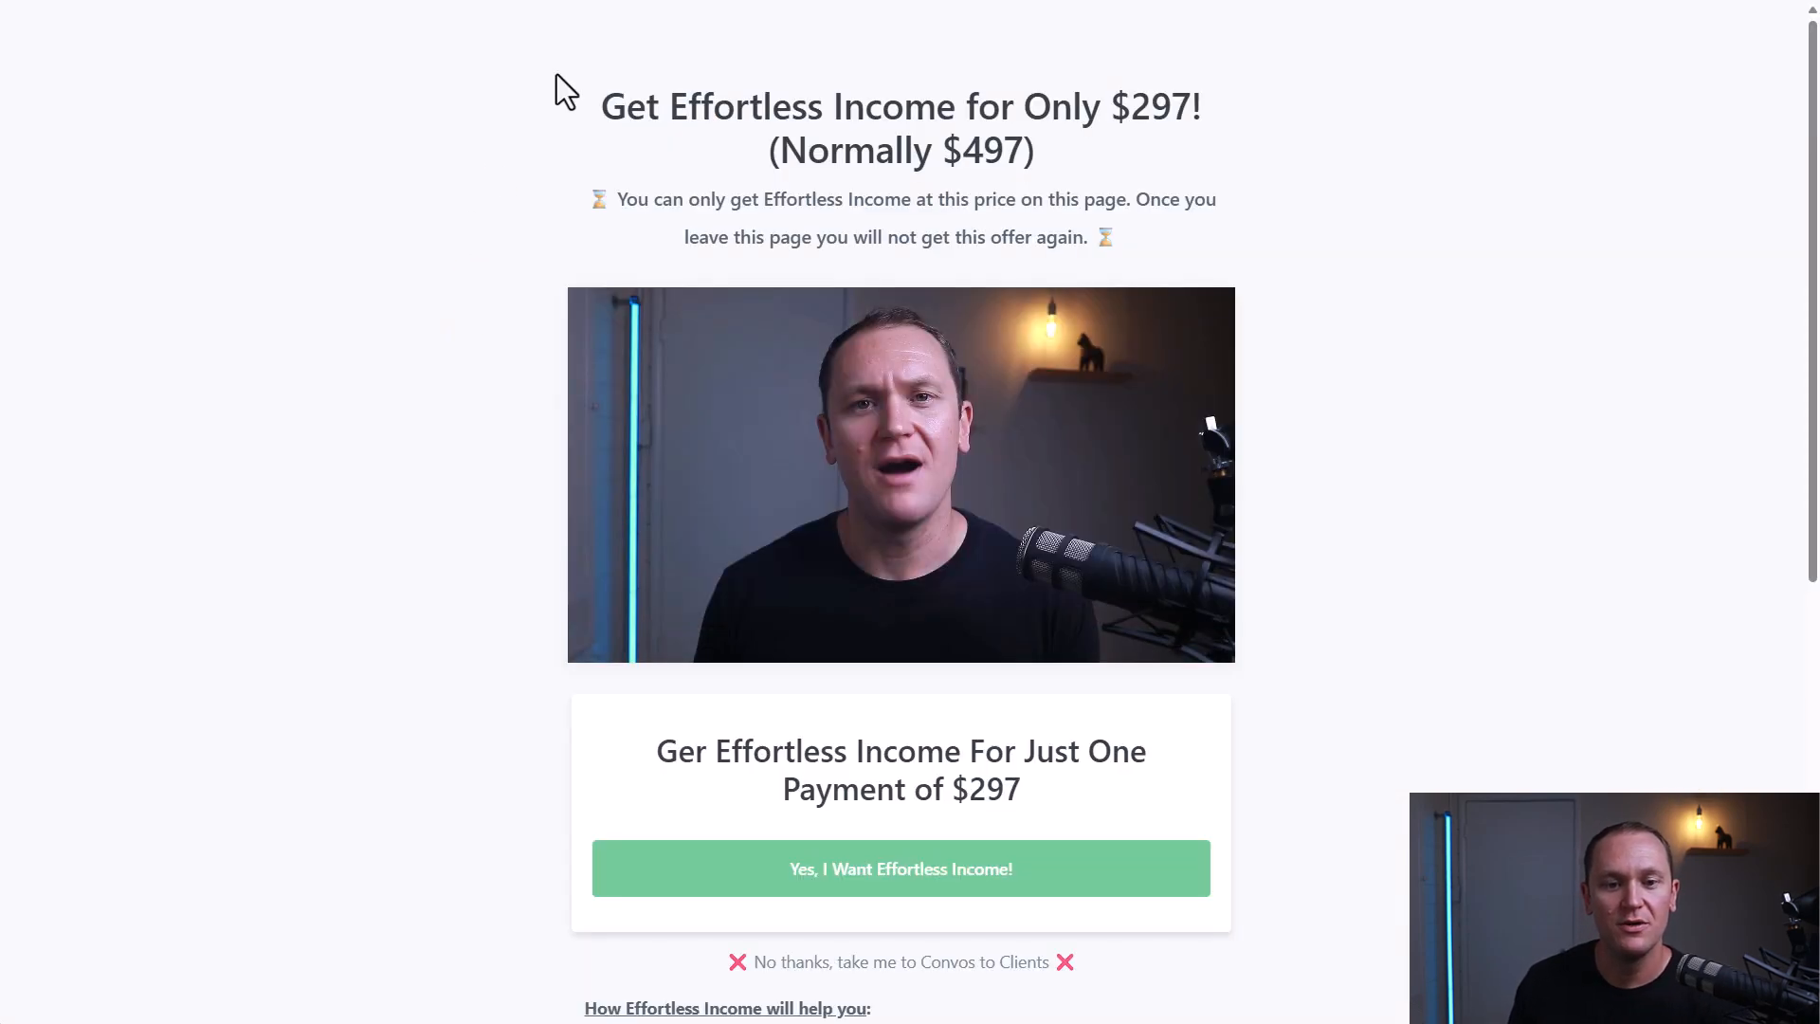
left_click_drag(555, 74, 1167, 236)
left_click(1168, 236)
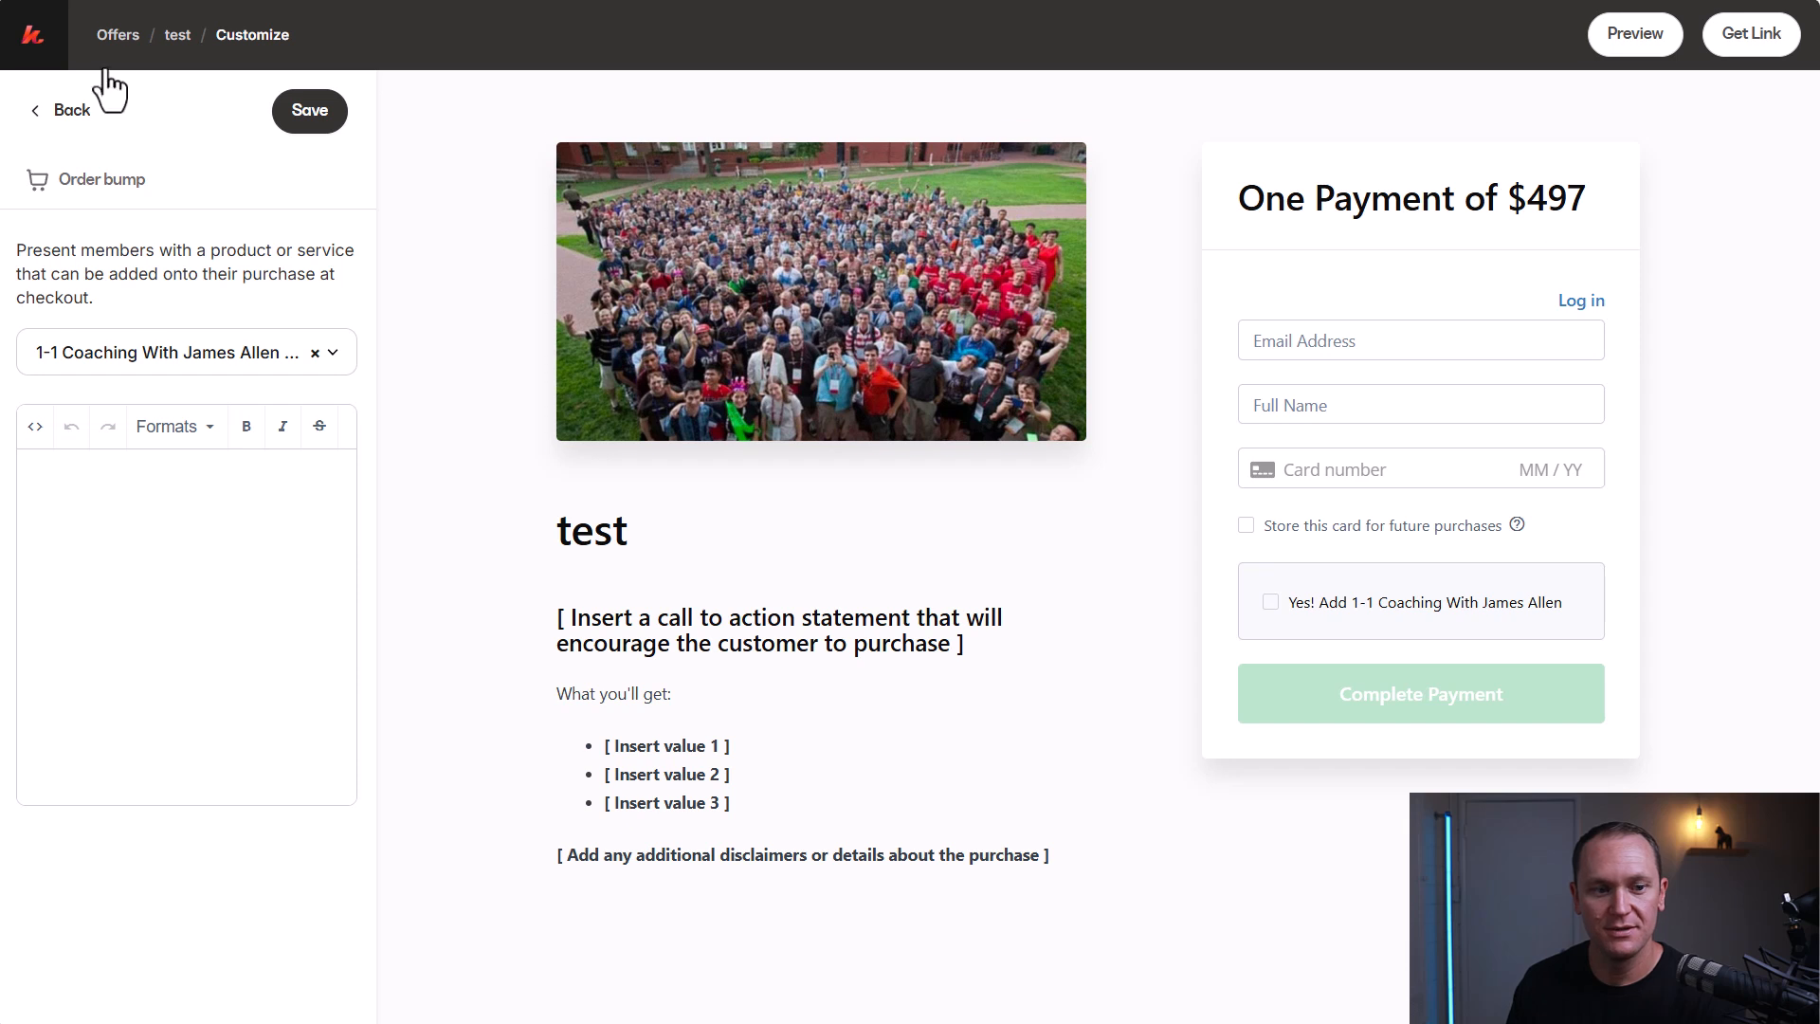
- Review the checkout's additional settings and the testimonials section of its page content
left_click(50, 108)
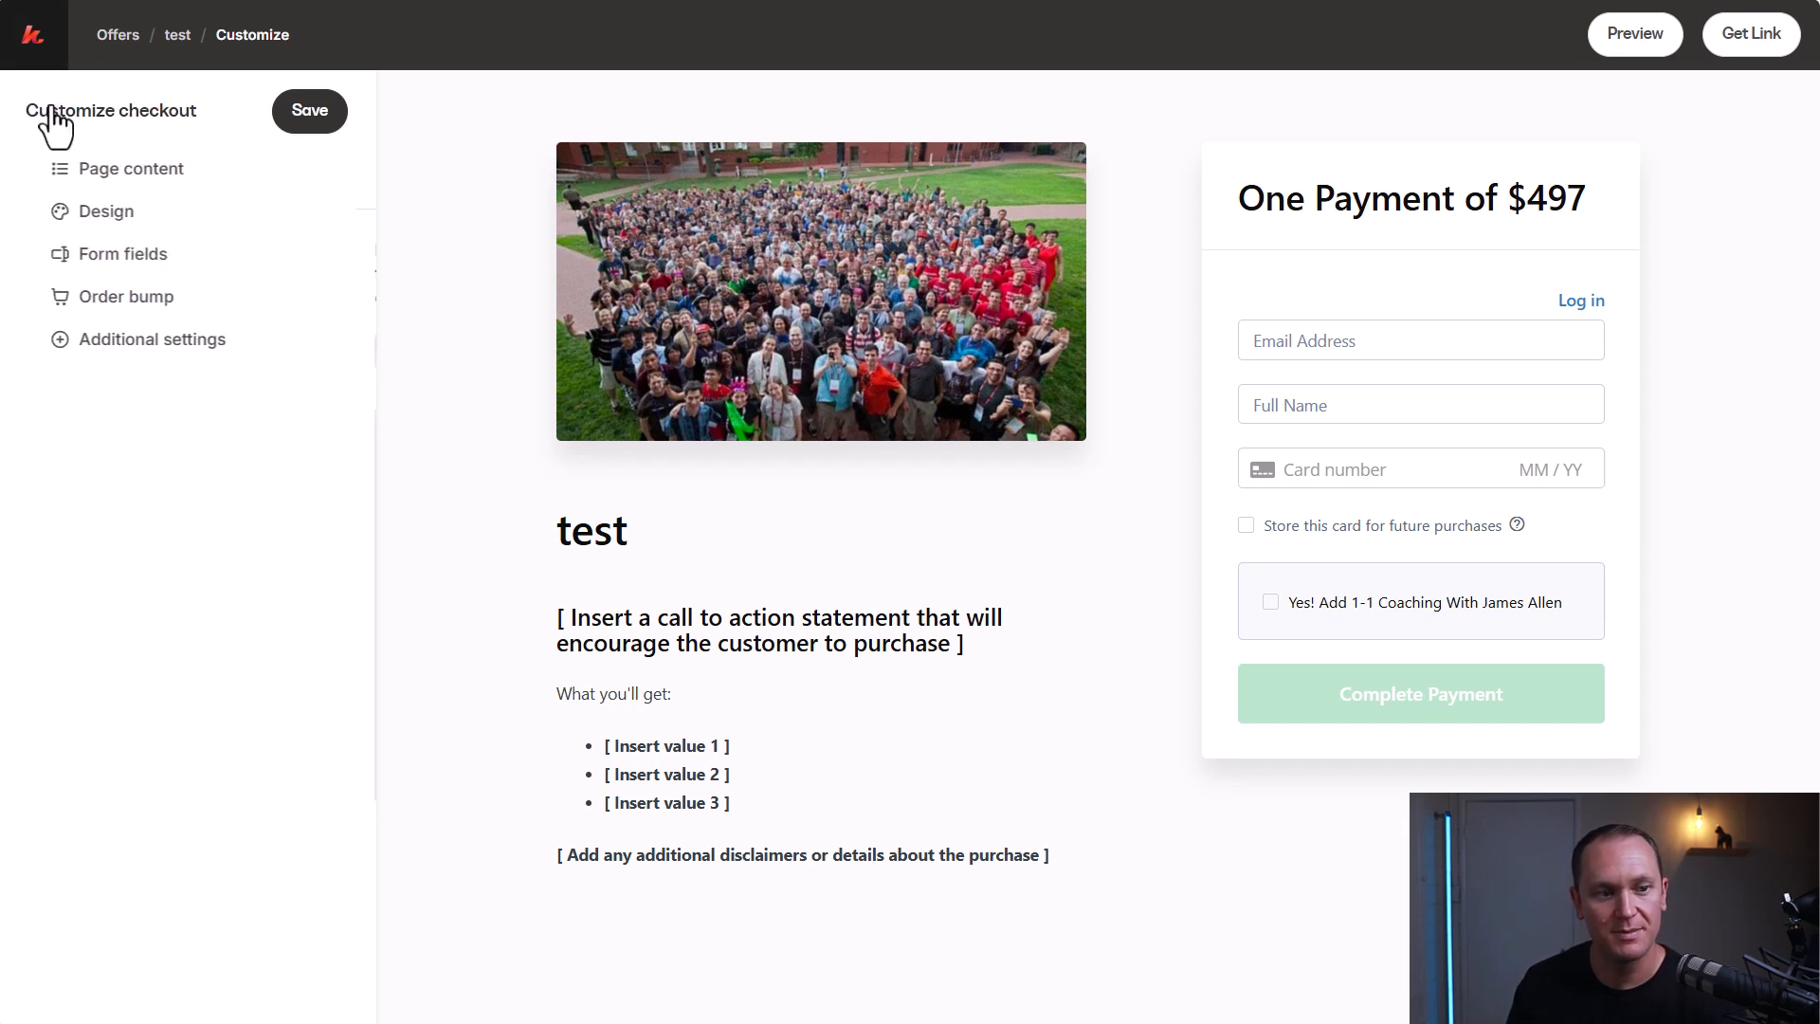
left_click(95, 338)
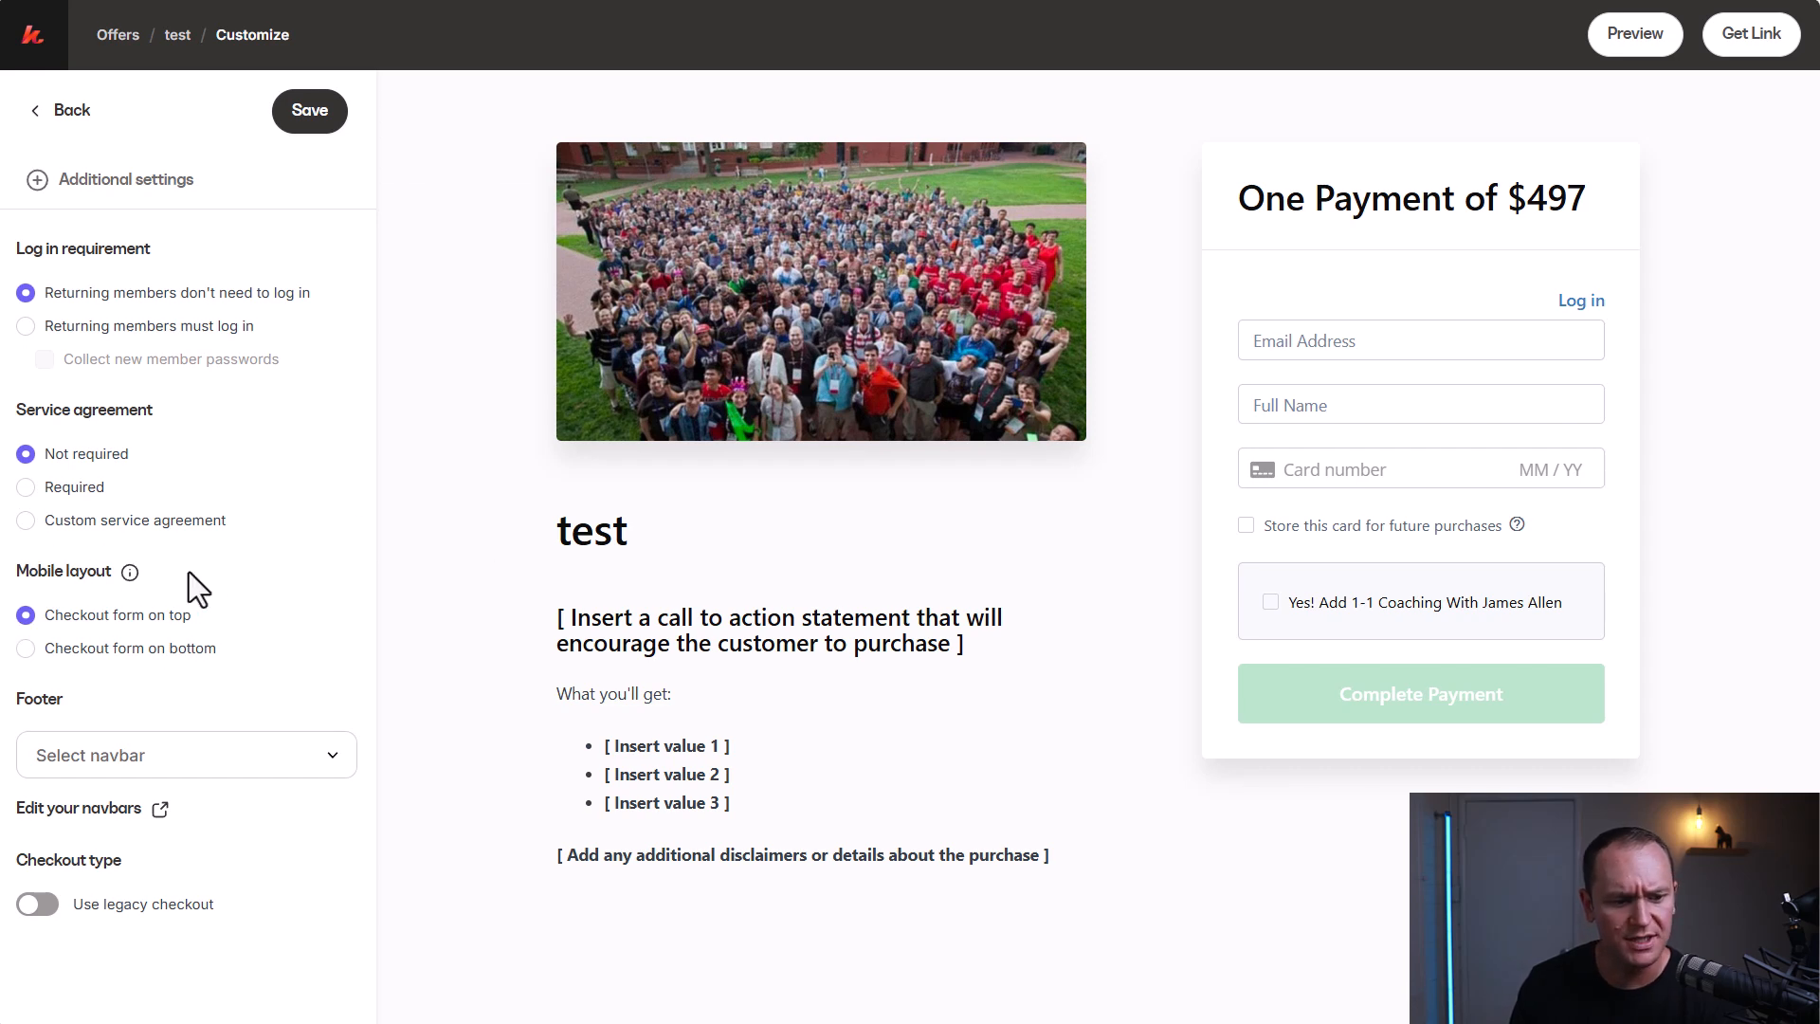
scroll(190, 577, "up", 15)
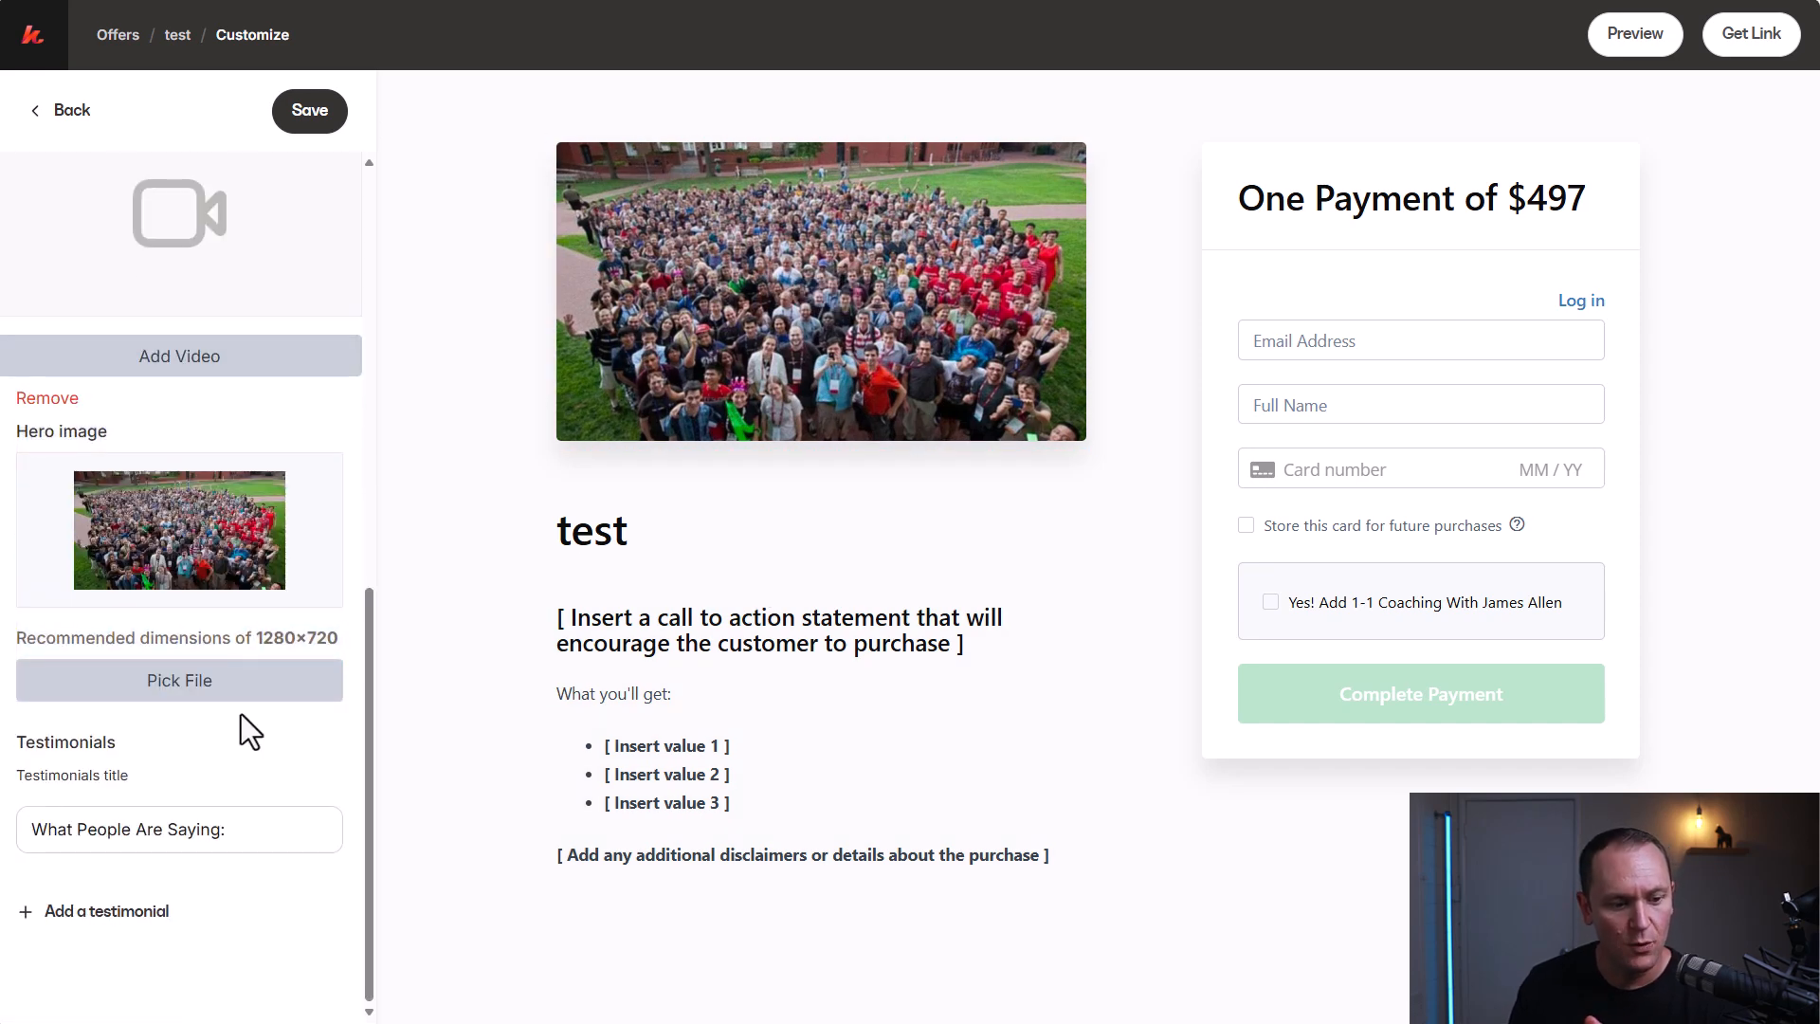
left_click_drag(23, 745, 139, 747)
left_click(139, 747)
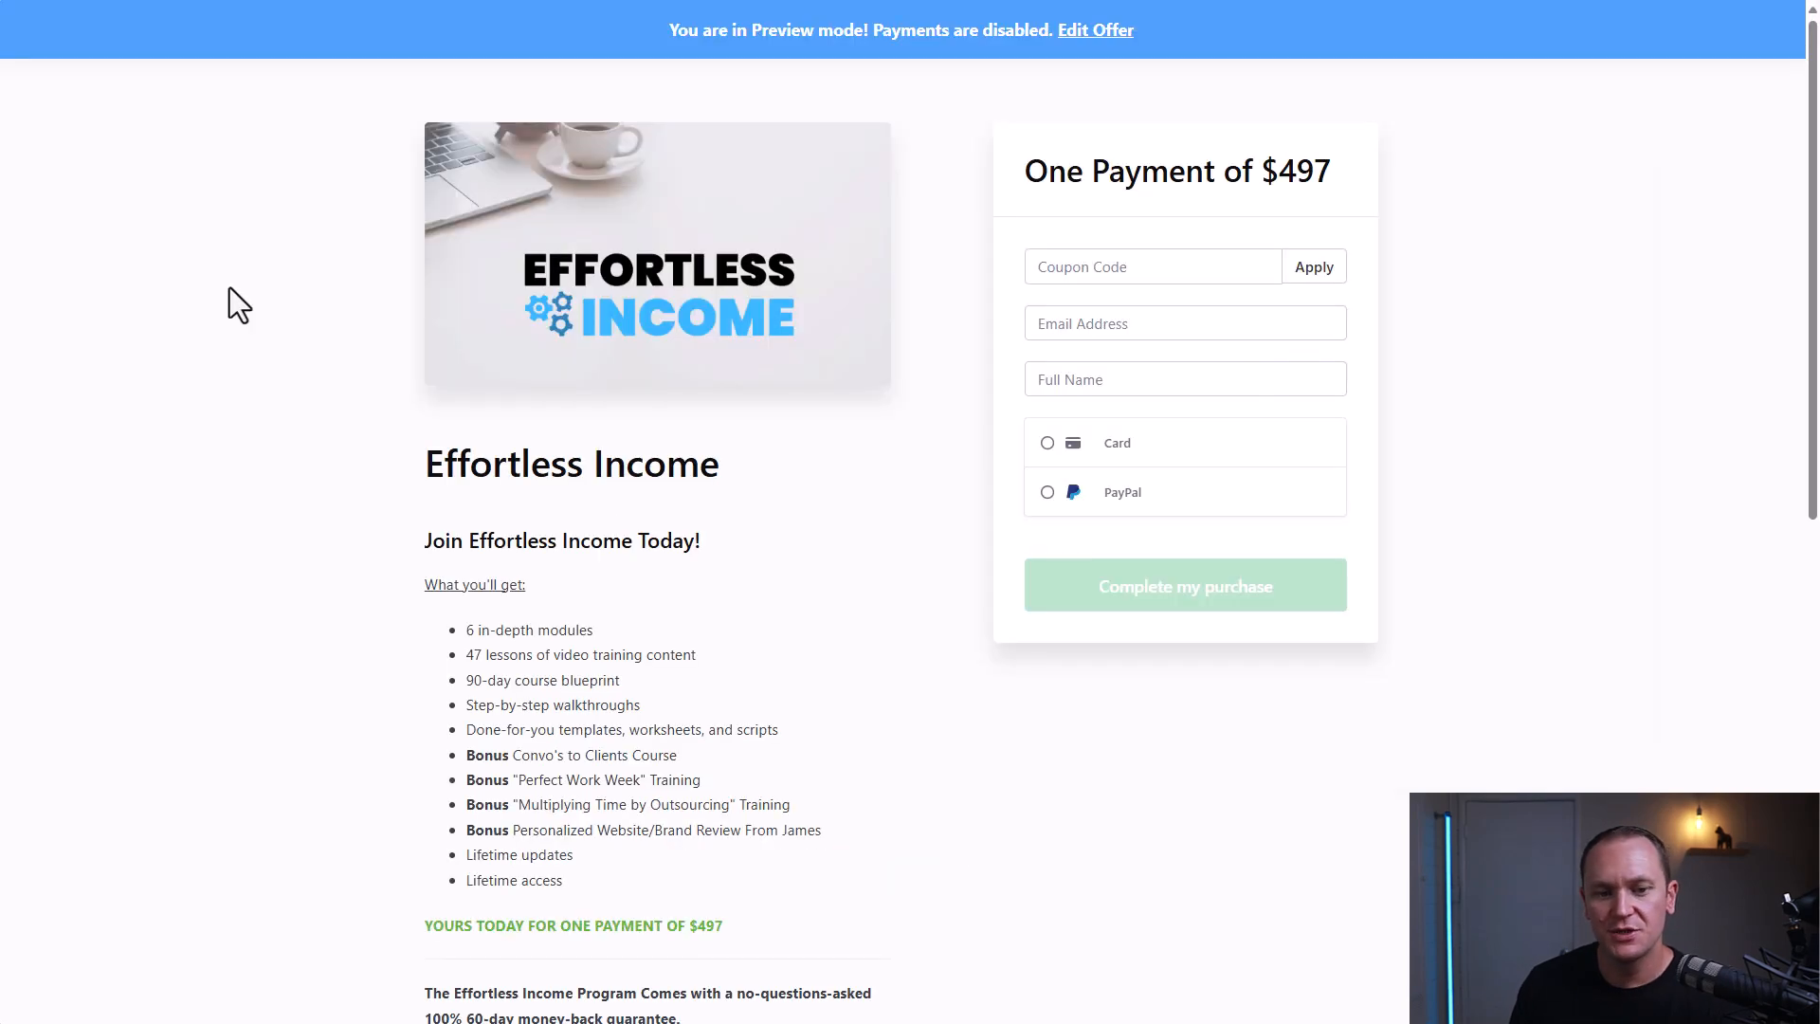
- Examine the Effortless Income checkout preview, including its title, call to action, benefits list, money-back guarantee and testimonials
scroll(229, 287, "down", 1)
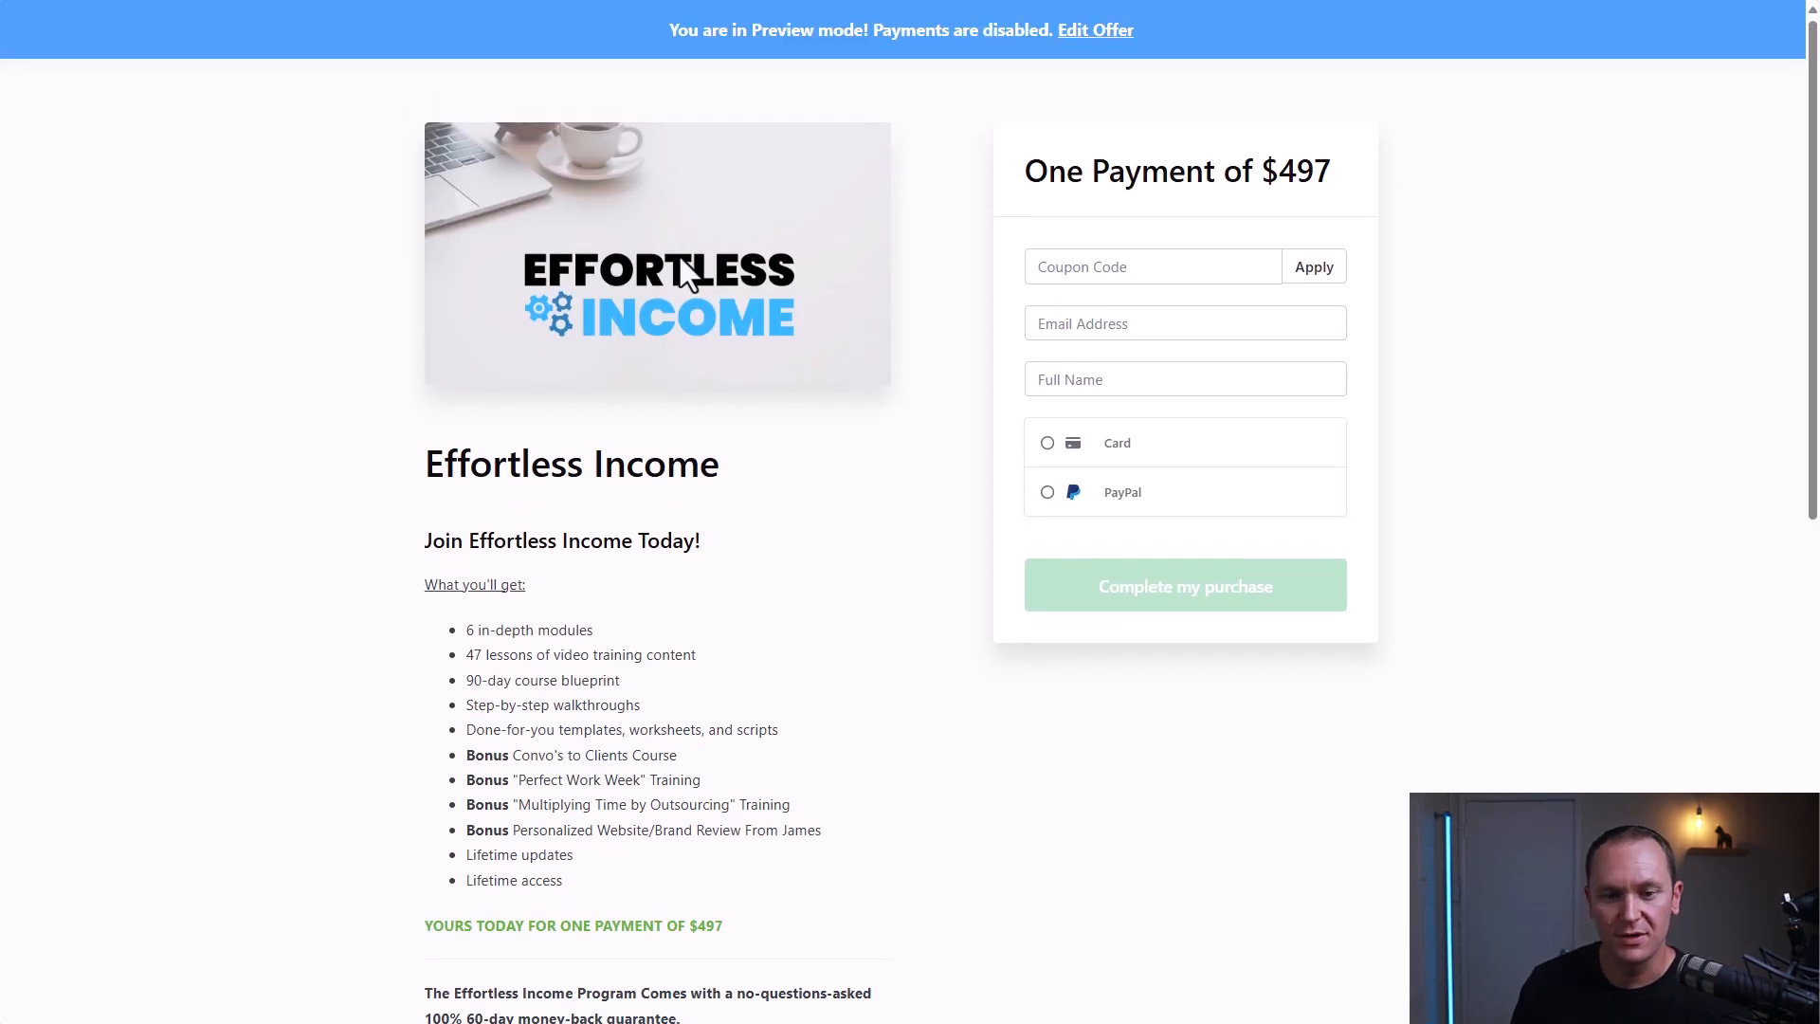
left_click_drag(420, 452, 762, 455)
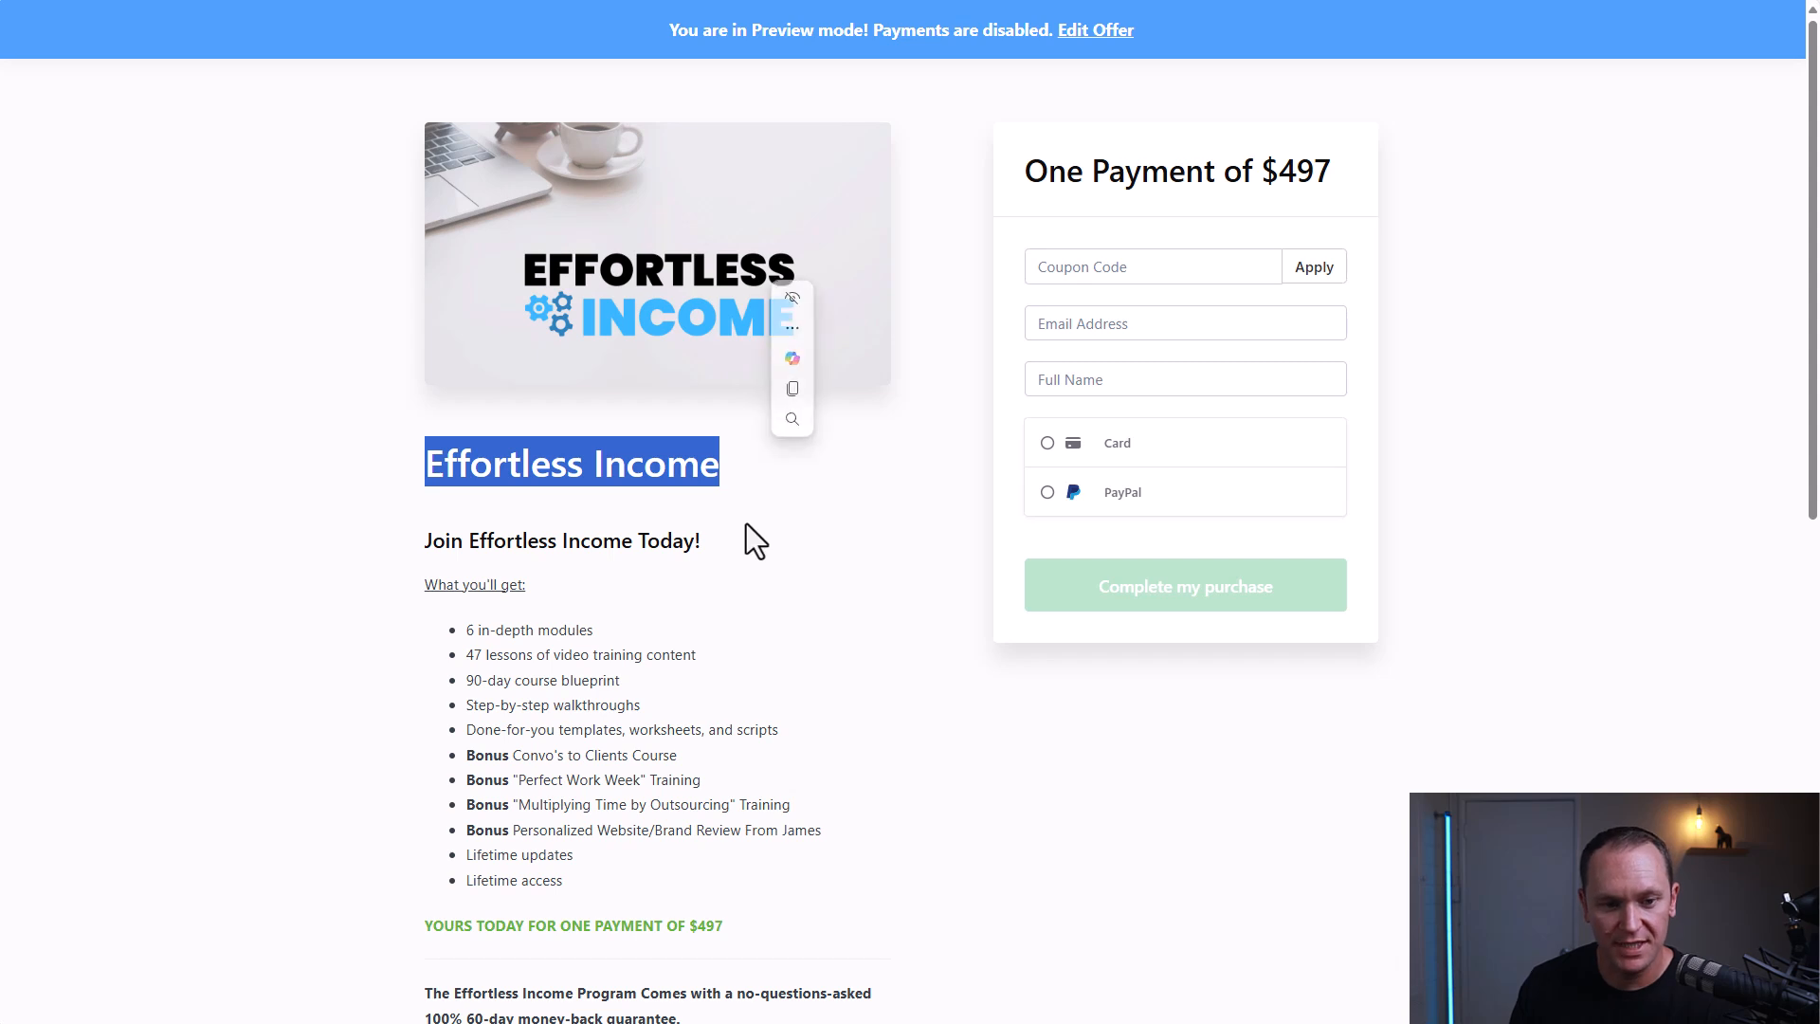
left_click_drag(748, 537, 242, 538)
left_click(242, 537)
scroll(323, 411, "down", 3)
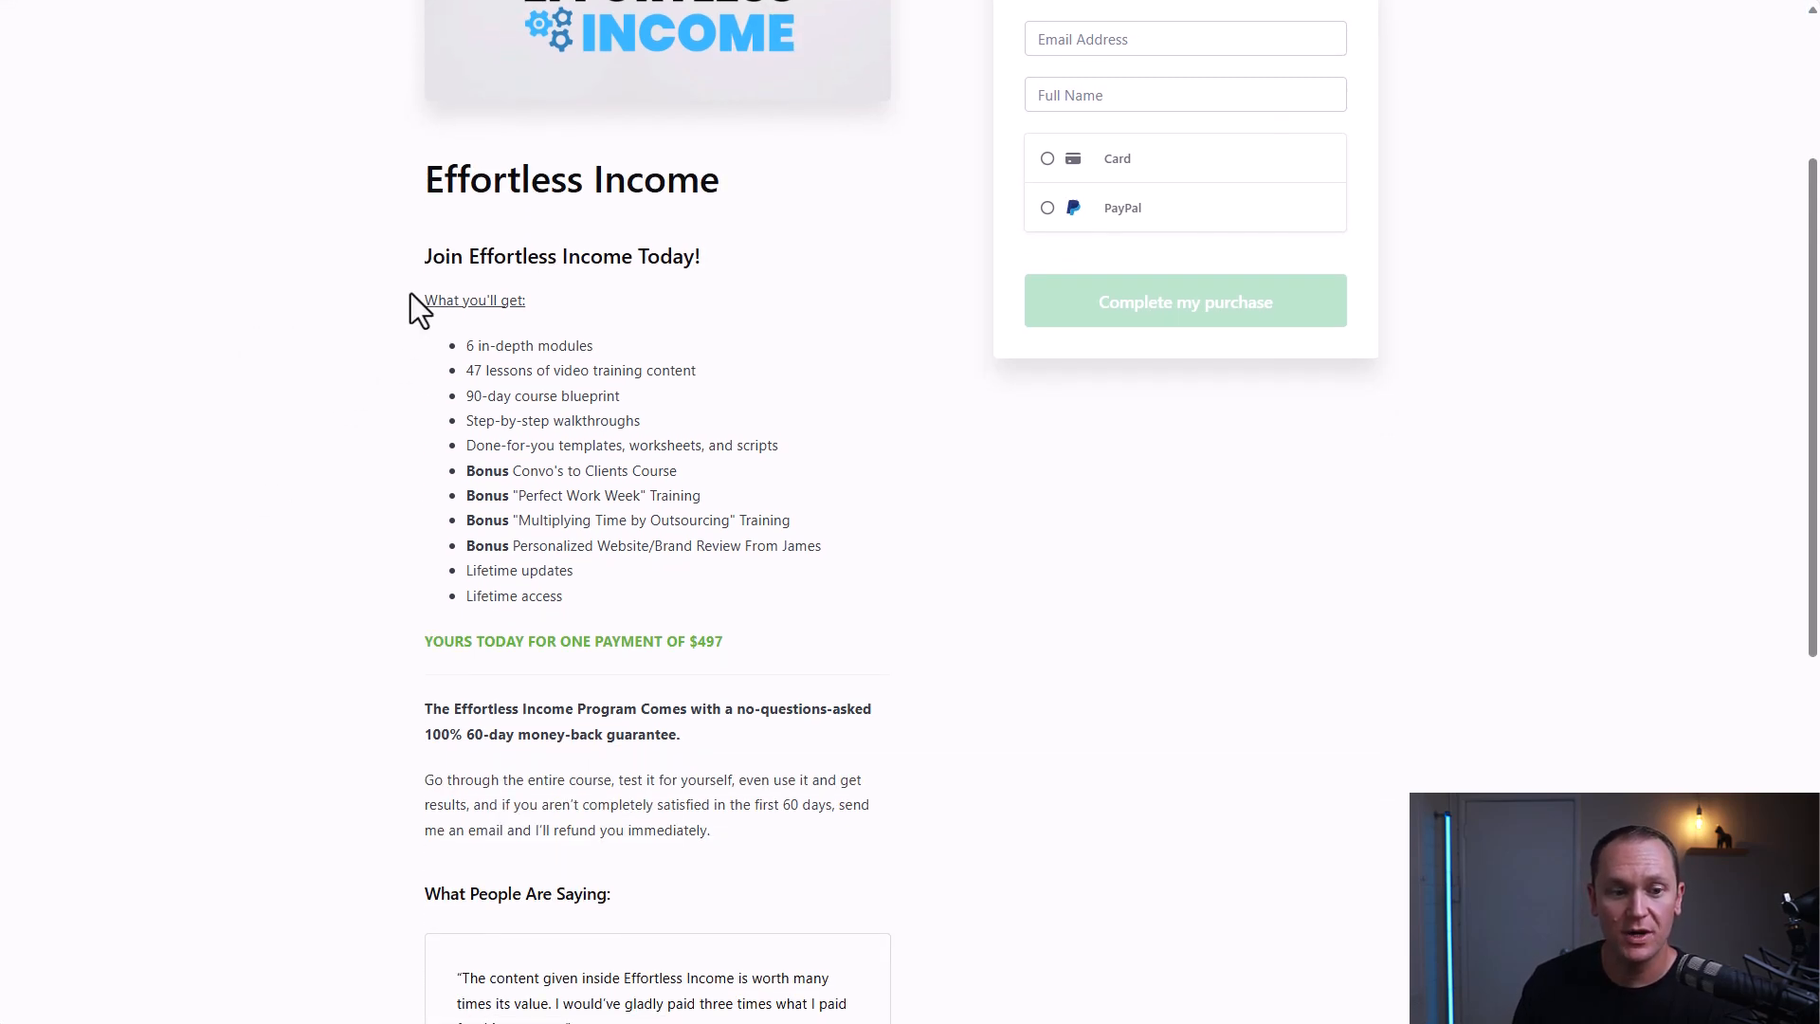
left_click_drag(412, 293, 636, 590)
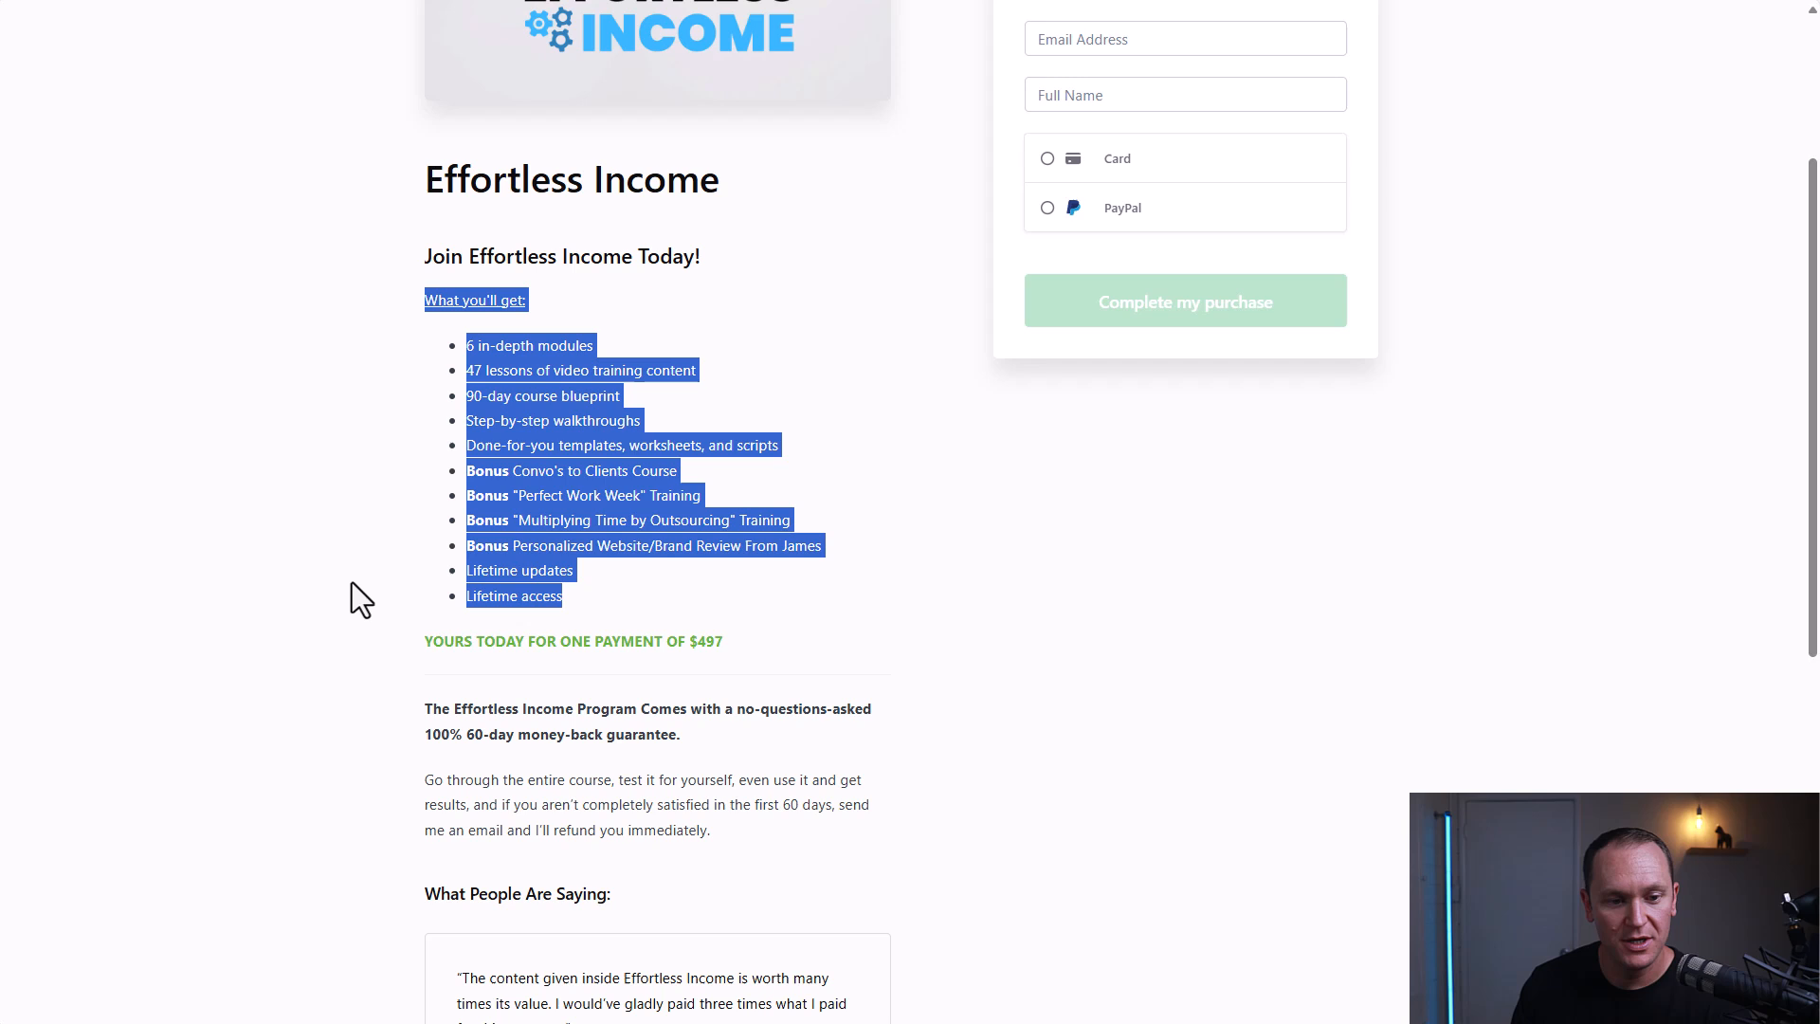
scroll(351, 568, "down", 4)
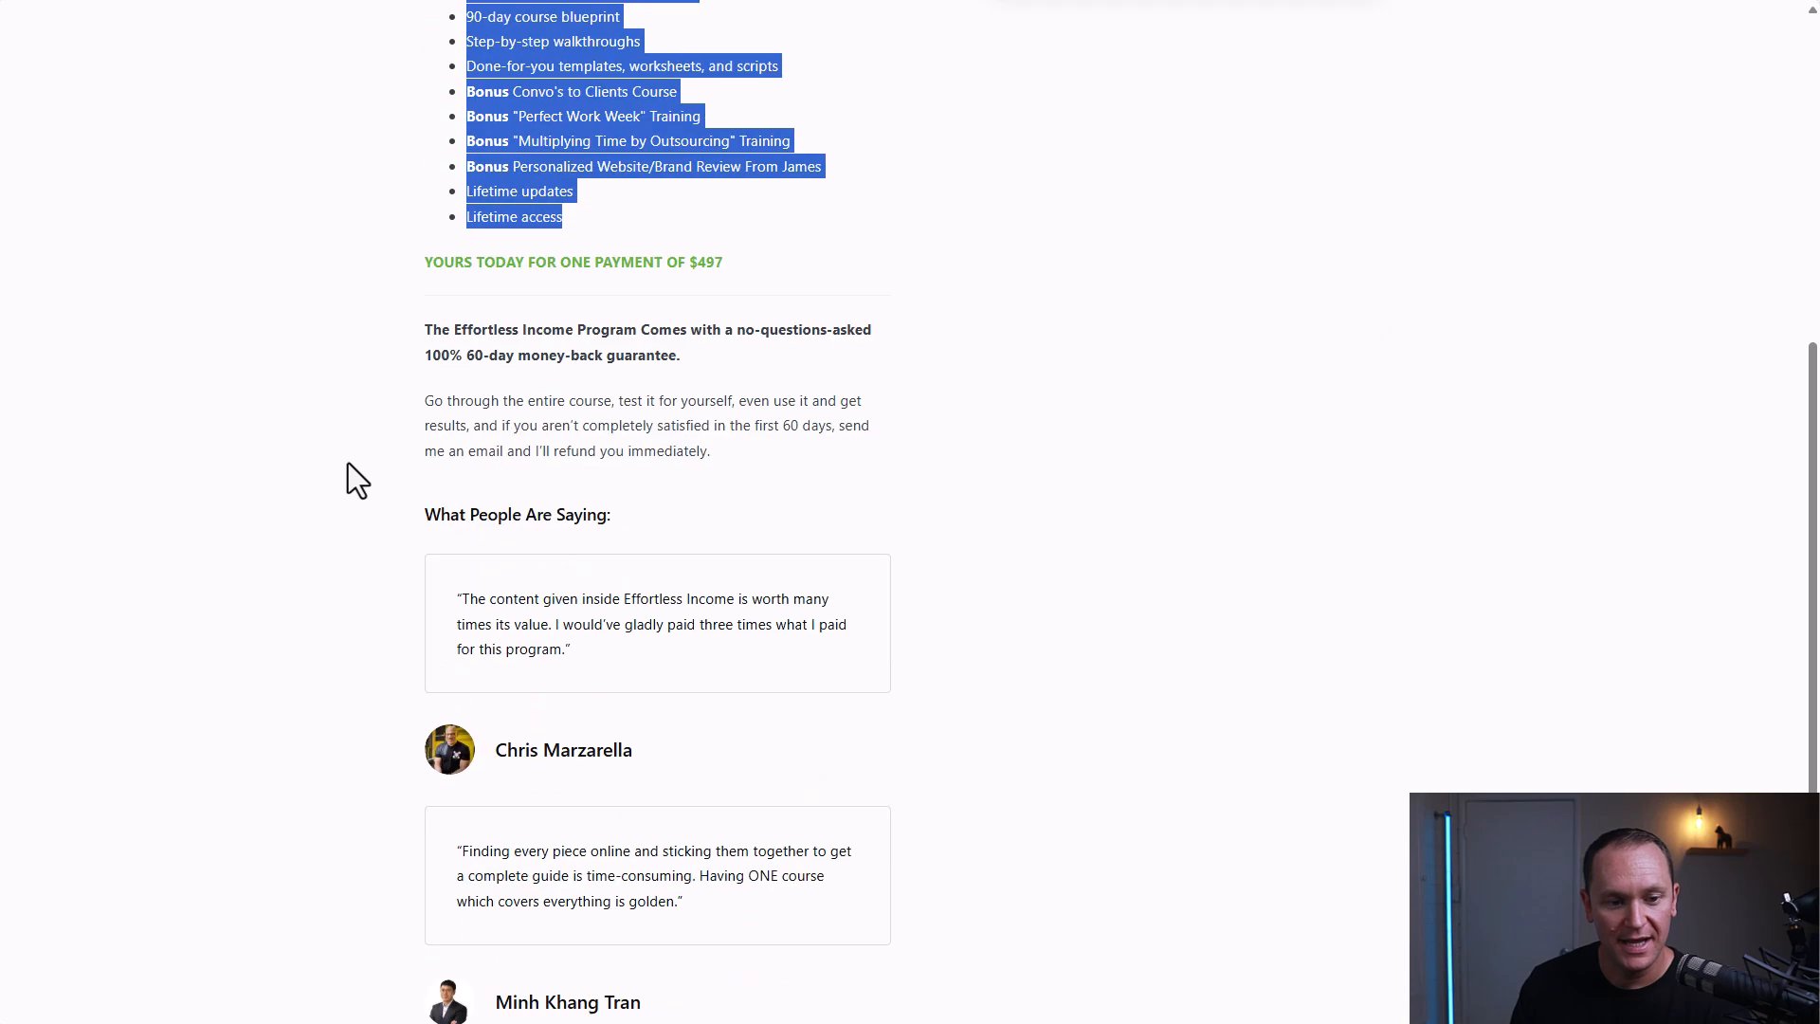
left_click_drag(398, 338, 723, 353)
mouse_move(726, 459)
left_mouse_down()
mouse_move(372, 342)
mouse_move(379, 326)
mouse_move(743, 465)
left_mouse_up()
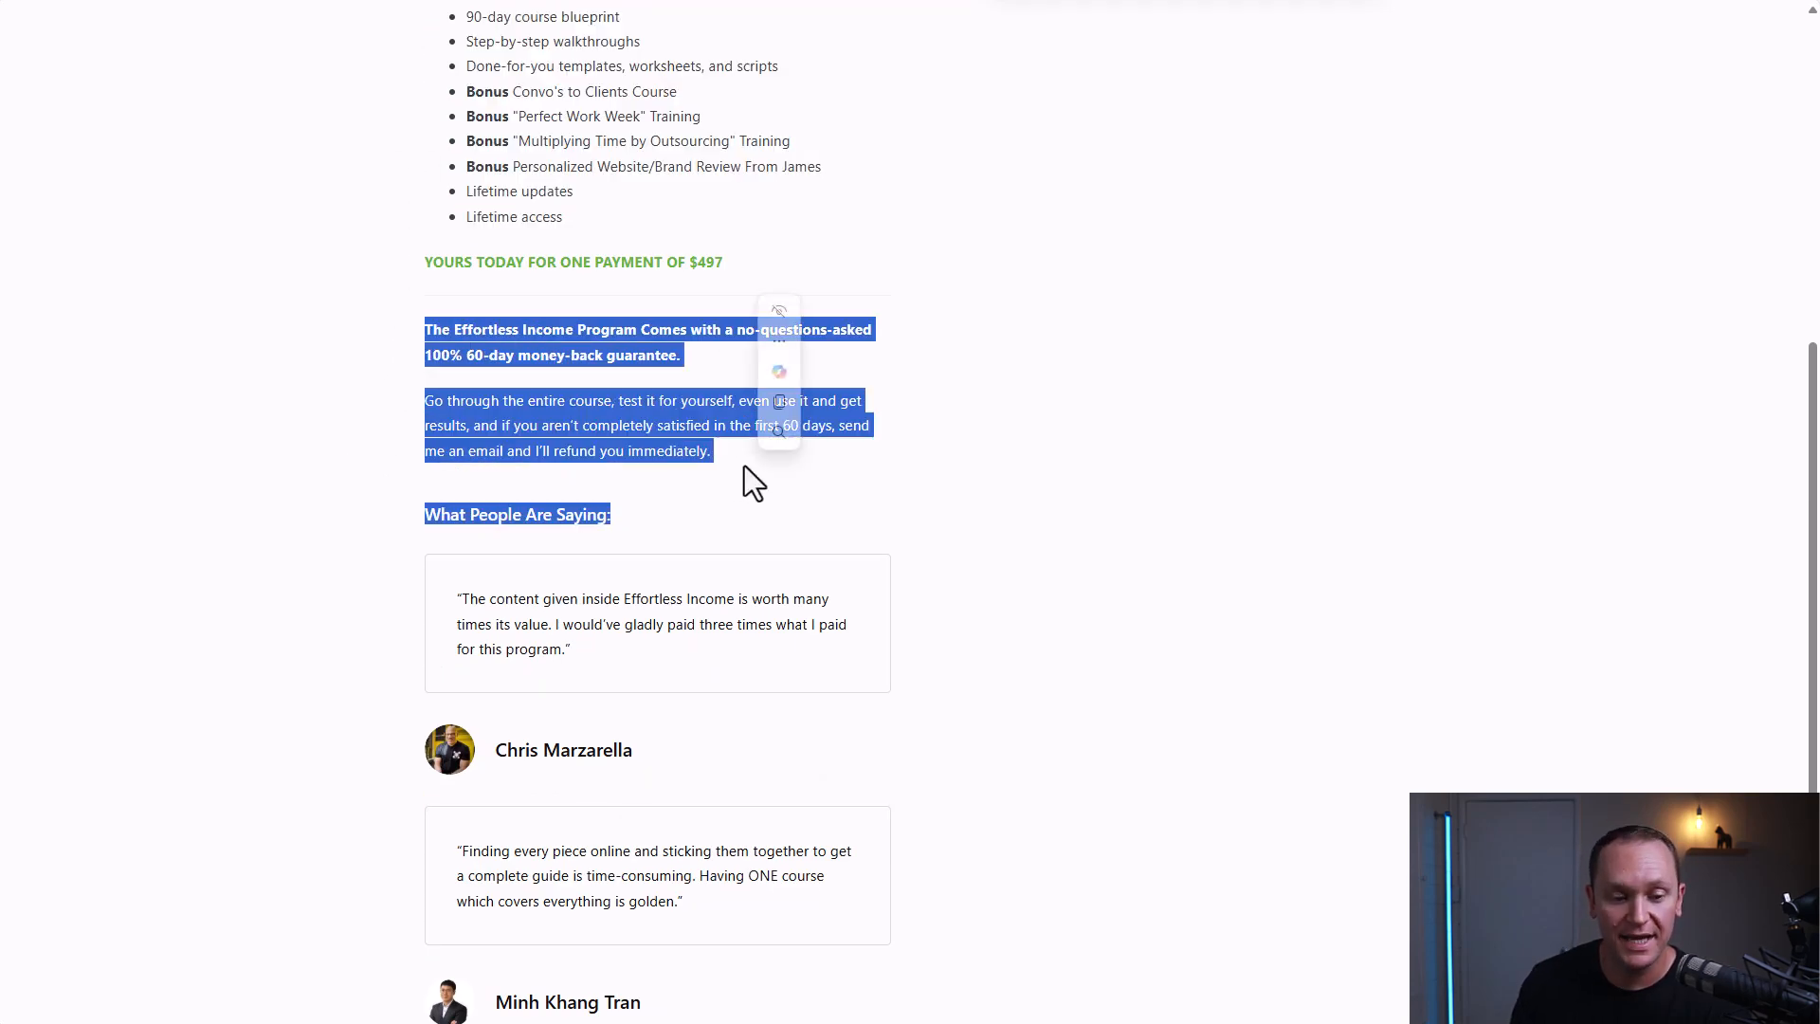
left_click(744, 464)
scroll(605, 429, "down", 2)
scroll(423, 369, "down", 2)
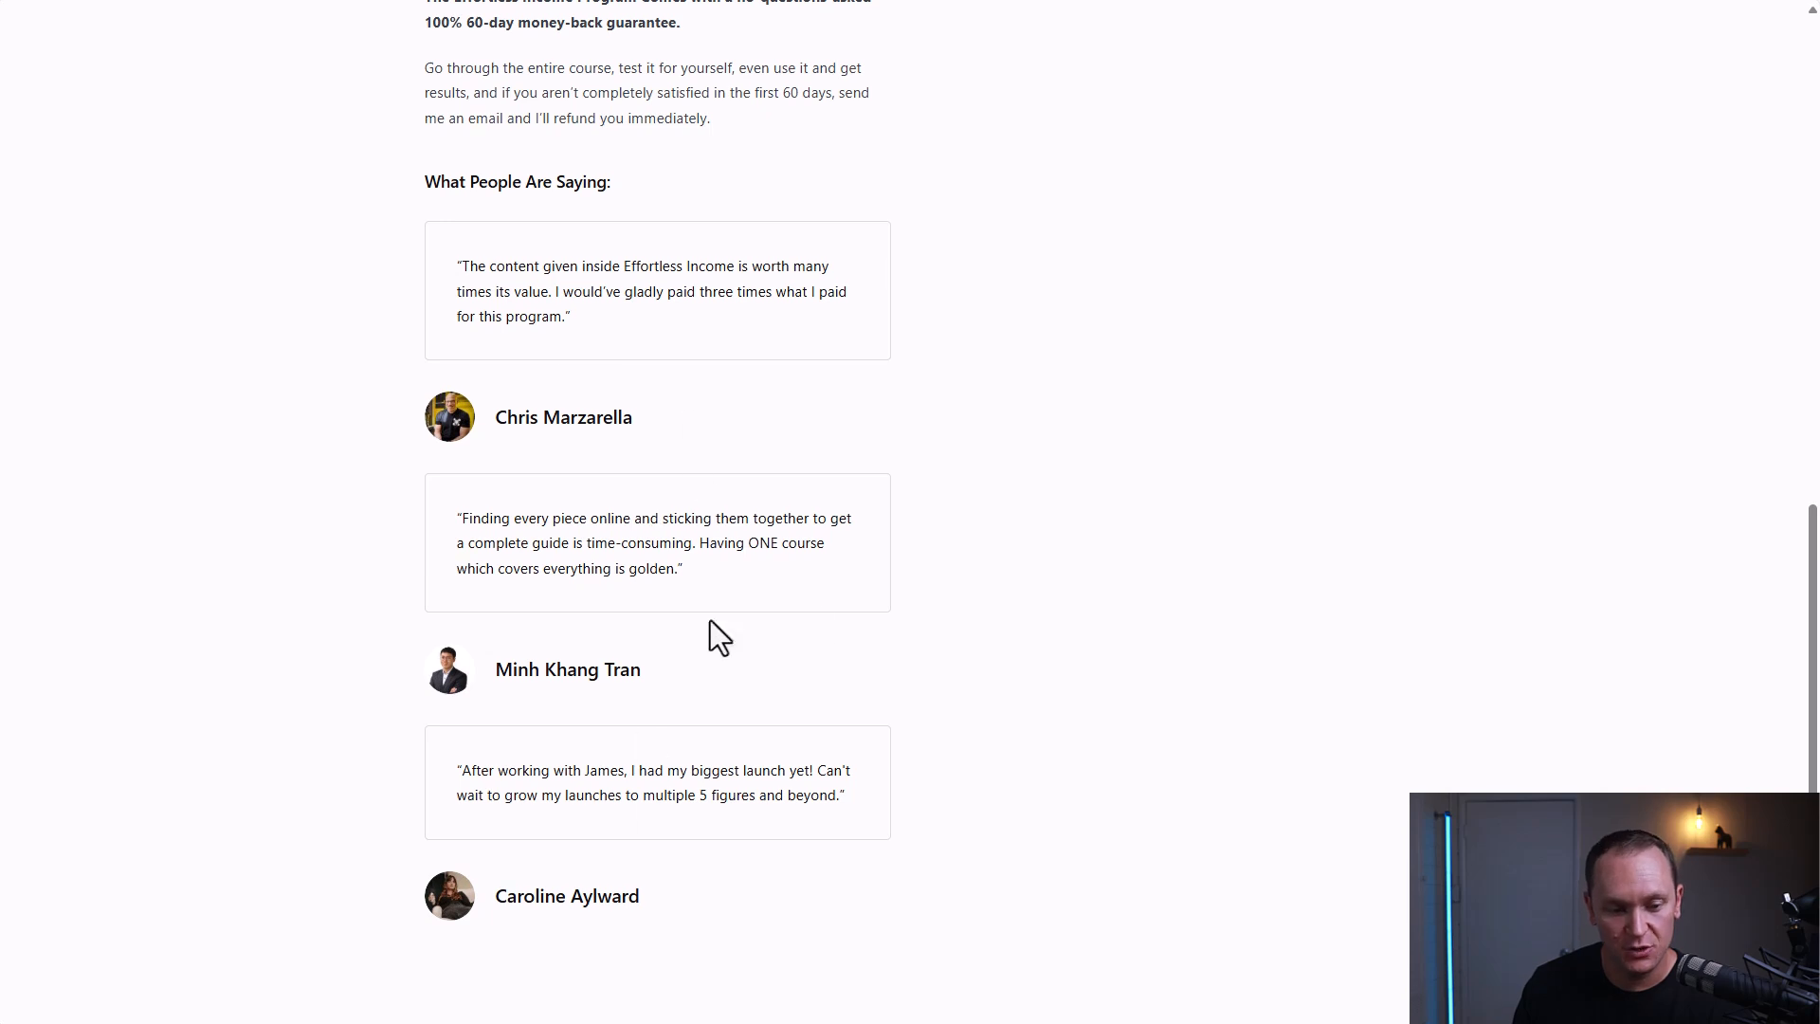
scroll(1100, 469, "up", 10)
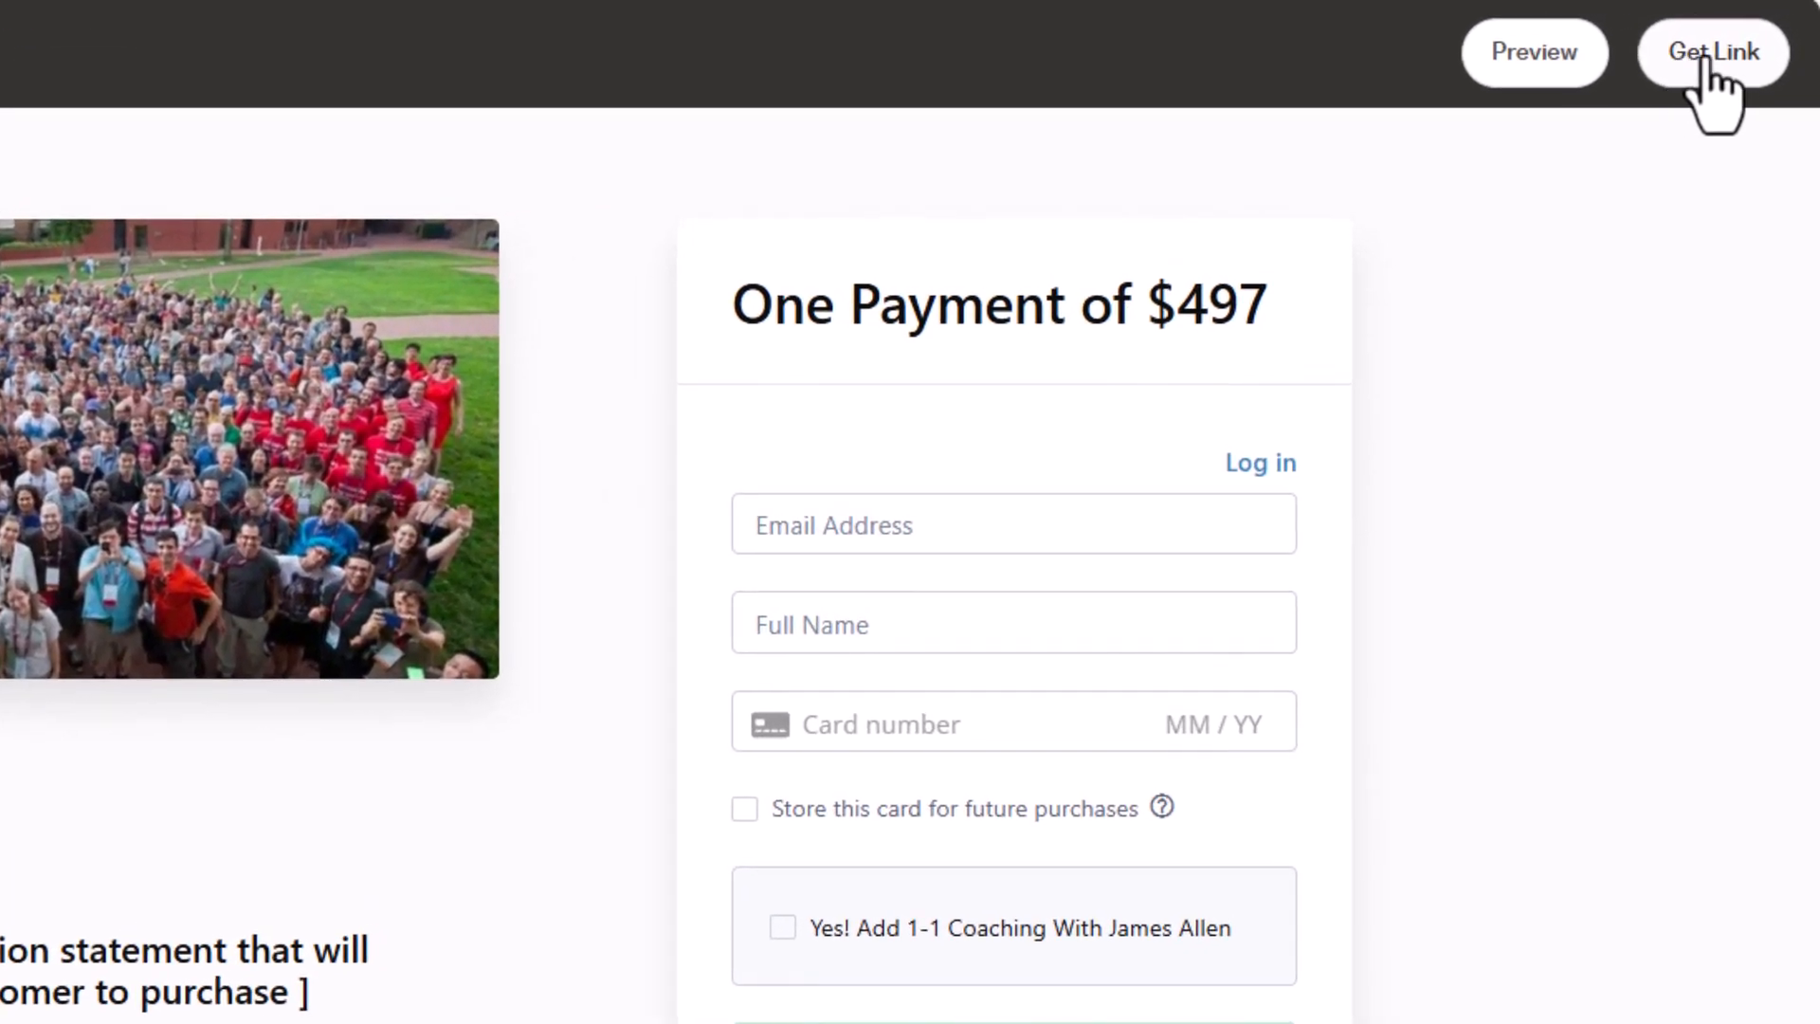
- Copy the test offer's checkout link and open it on a new browser page to view the live checkout
left_click(1704, 62)
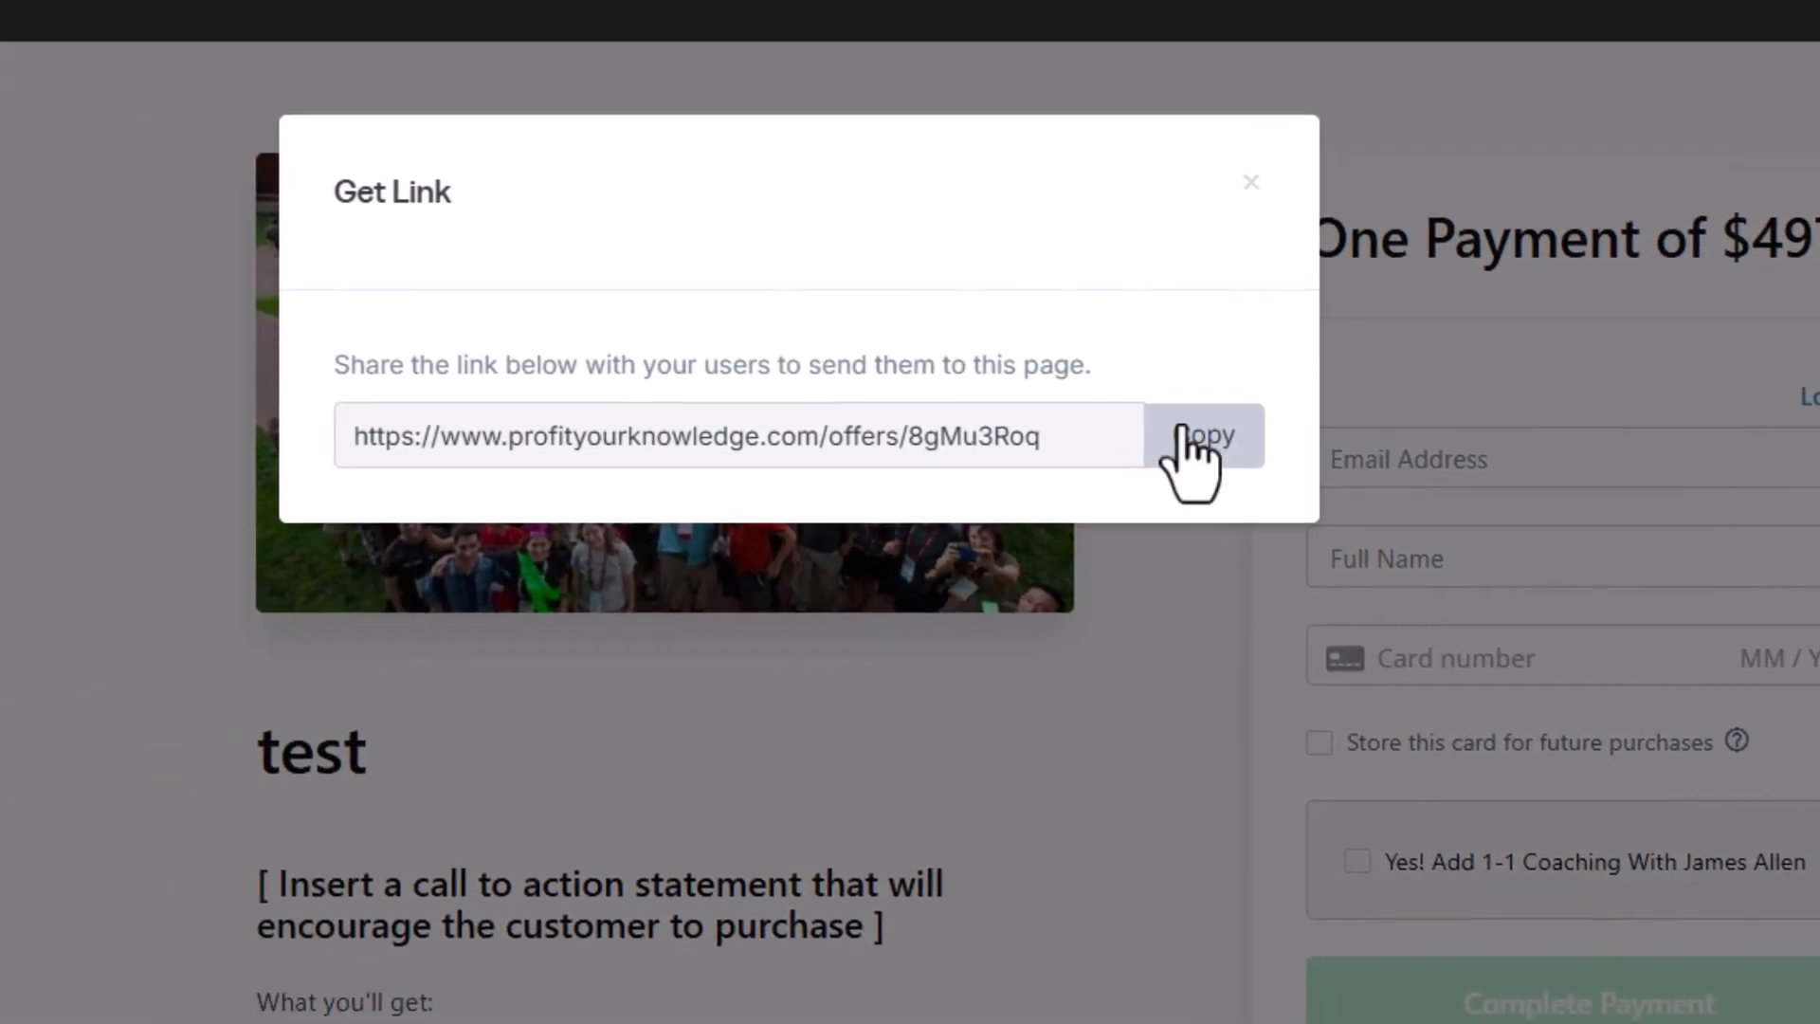
left_click(629, 501)
key("ctrl+c")
left_click(1754, 4)
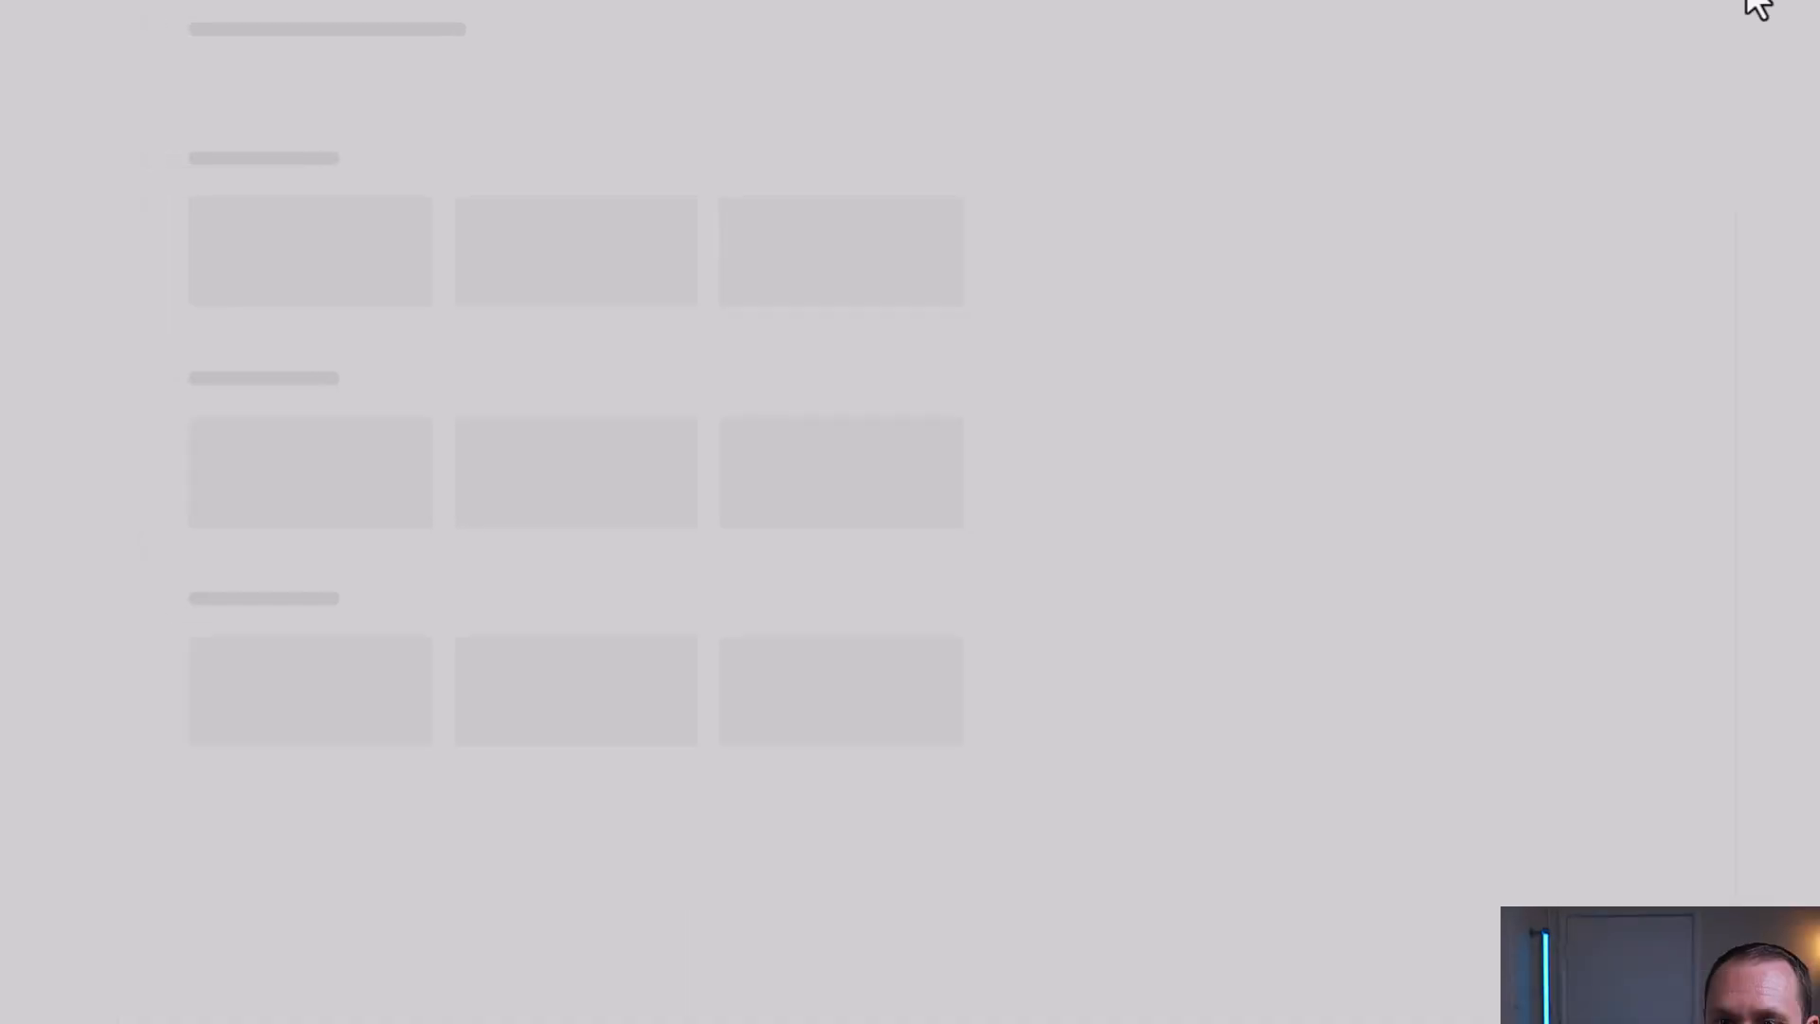
key("ctrl+v")
key("Return")
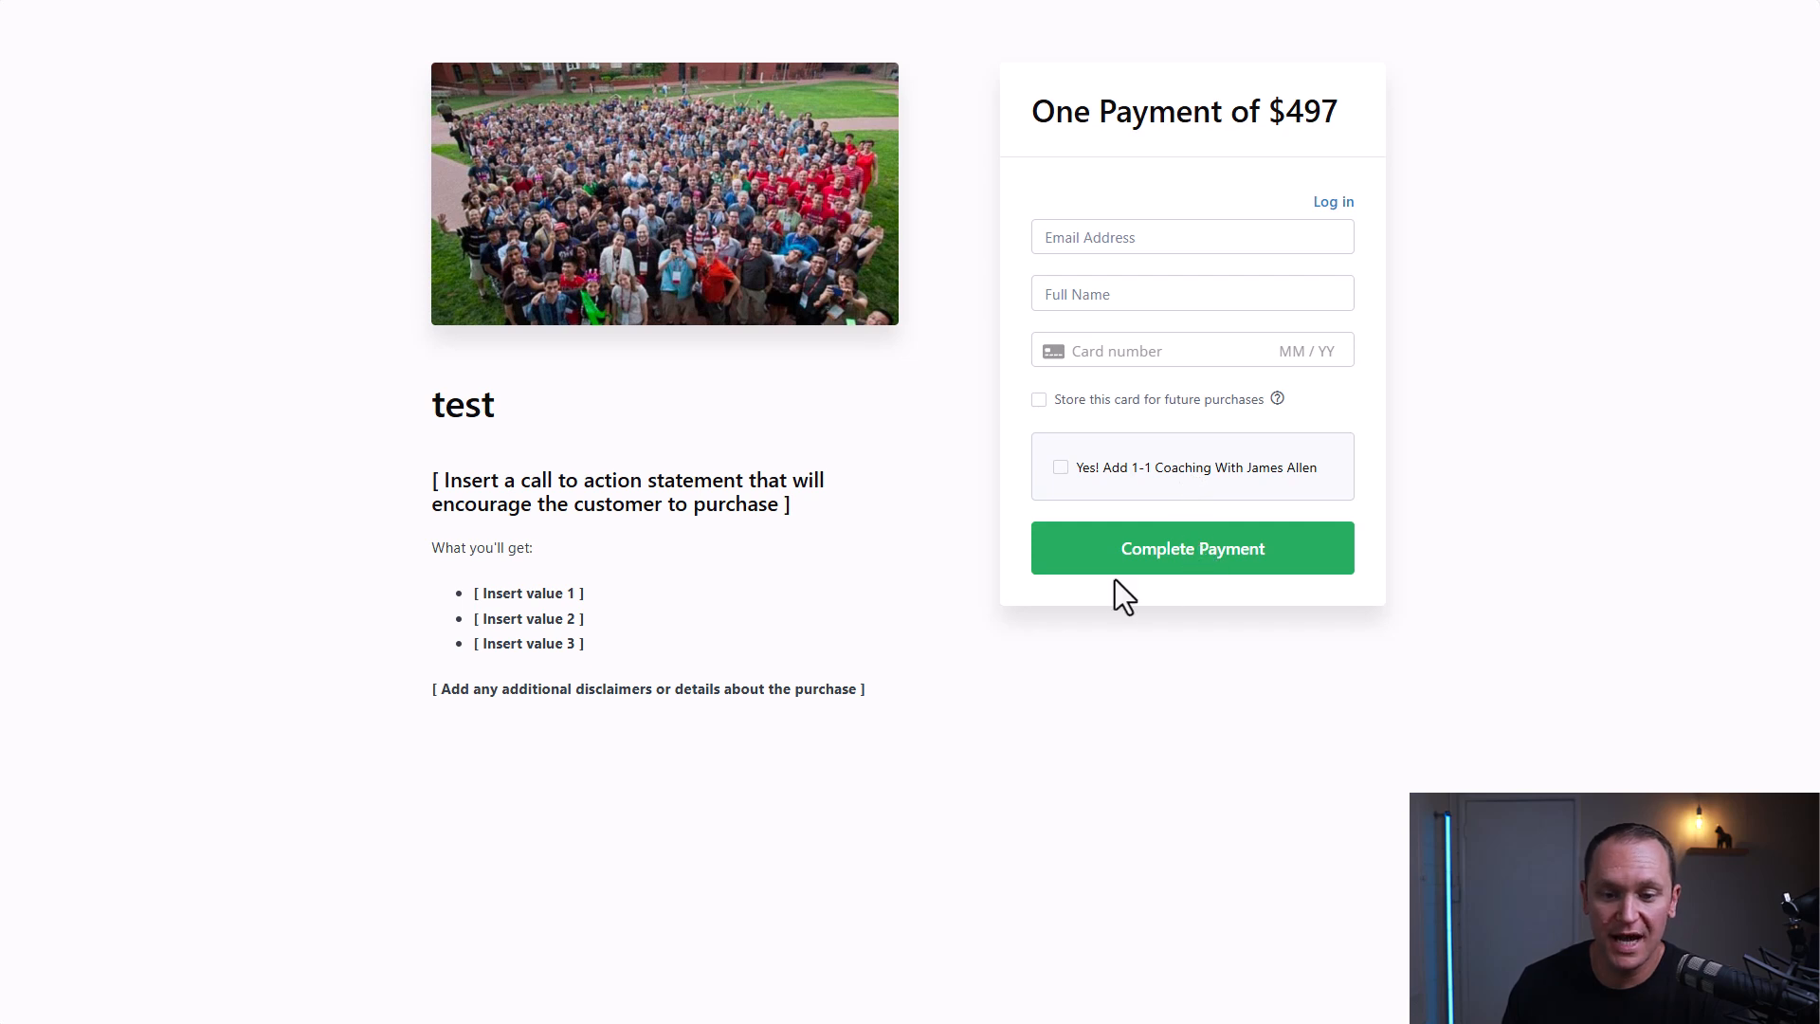
left_click_drag(417, 479, 292, 400)
left_click(292, 400)
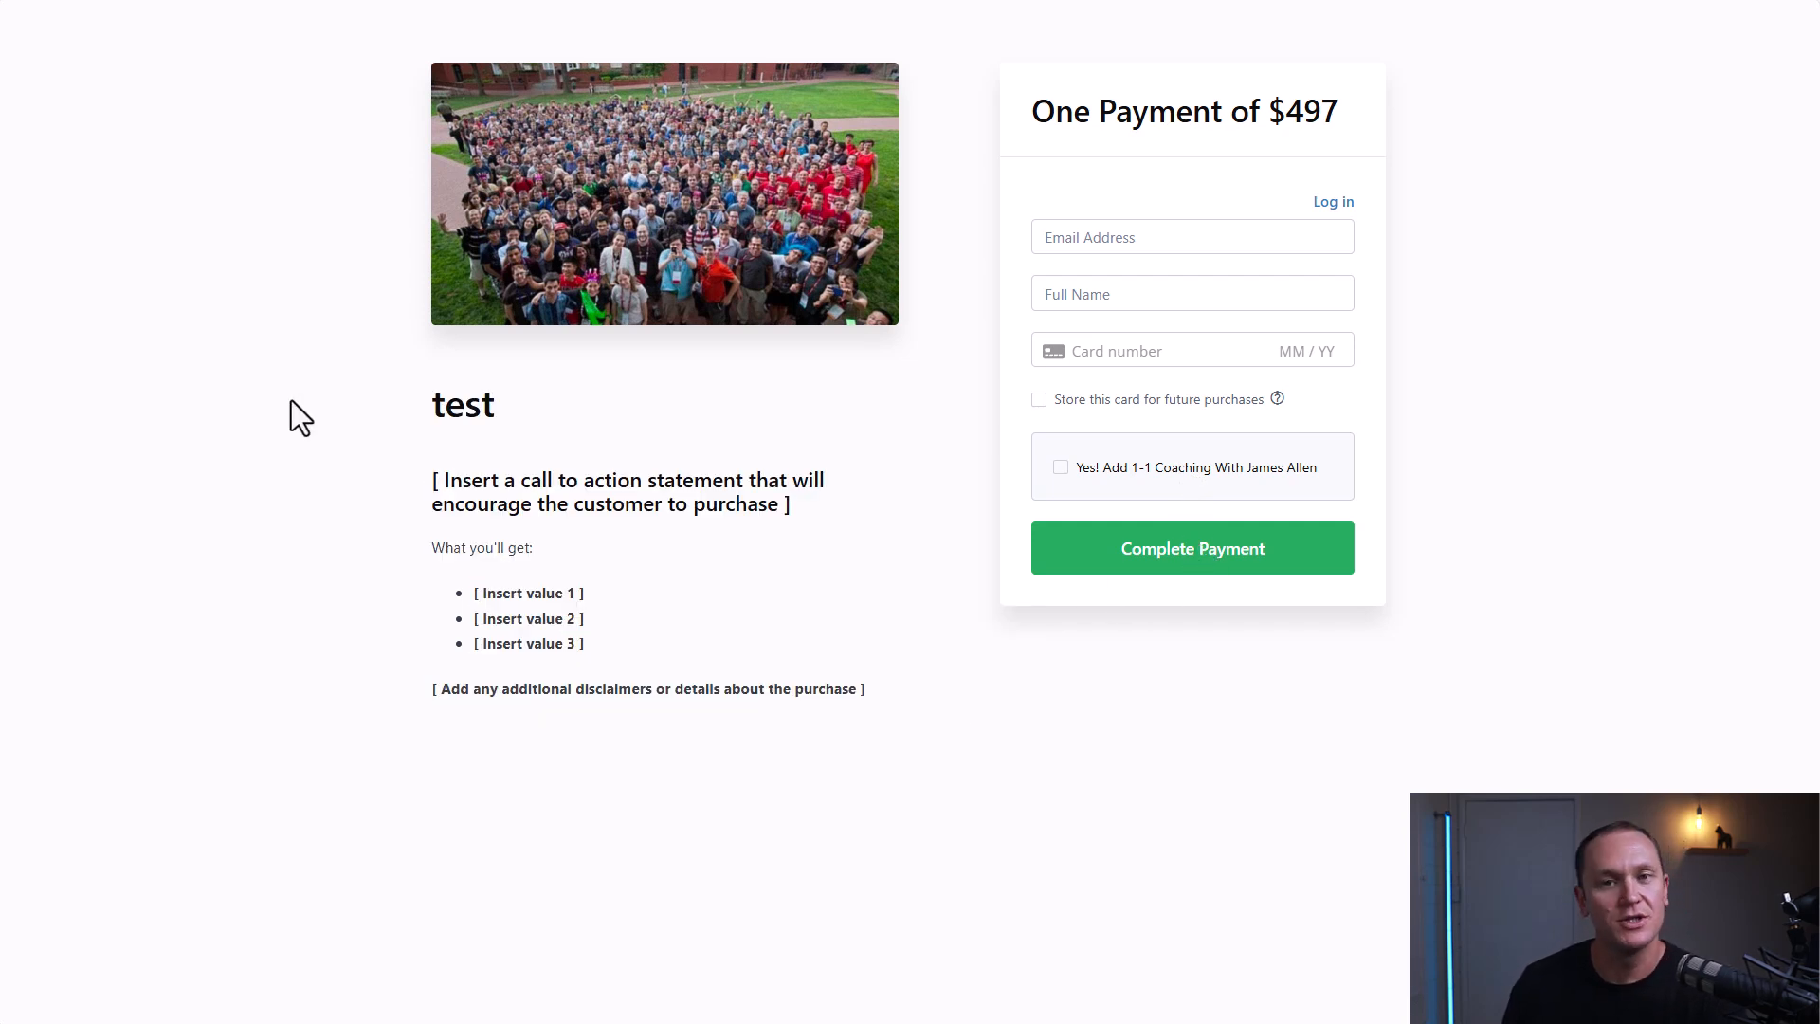